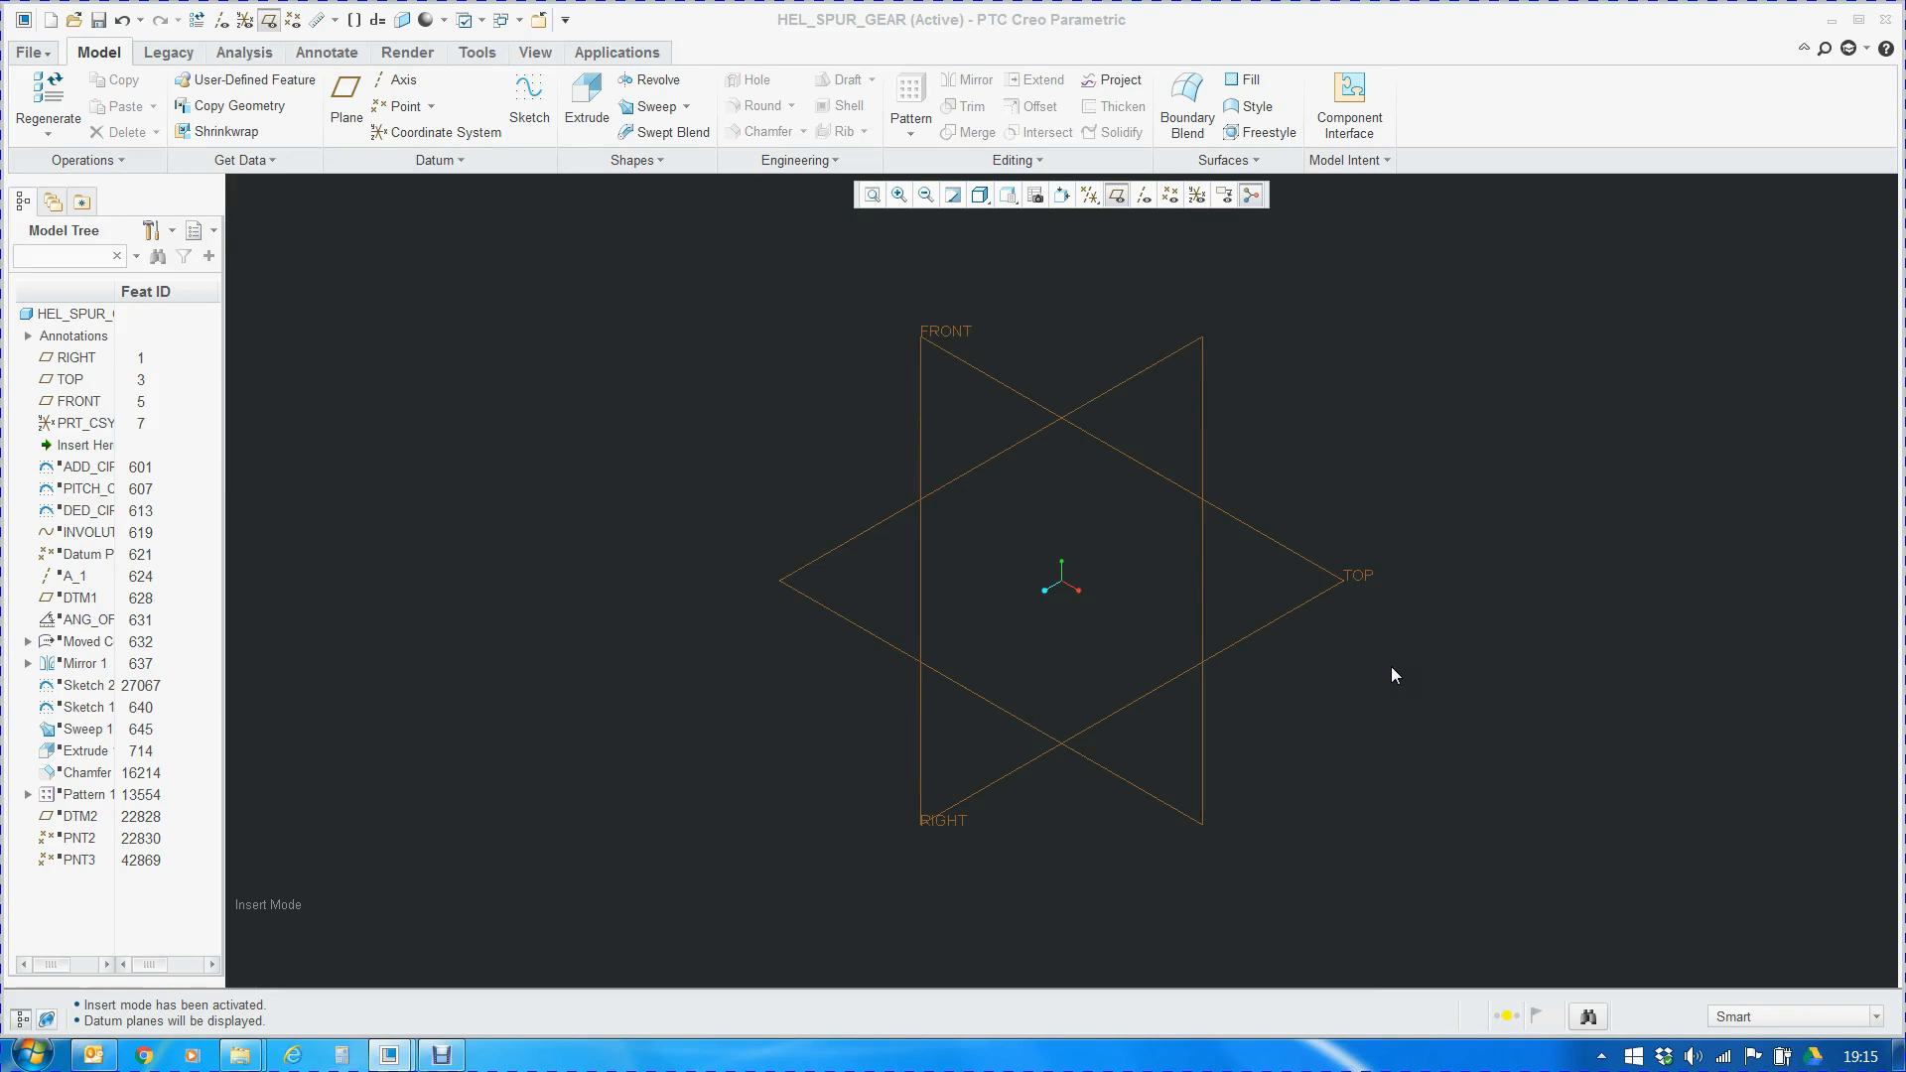
Open the part's parameters in an enlarged window and widen the Name, Access and Description columns
{"action": "left_click", "coordinate": [1362, 169]}
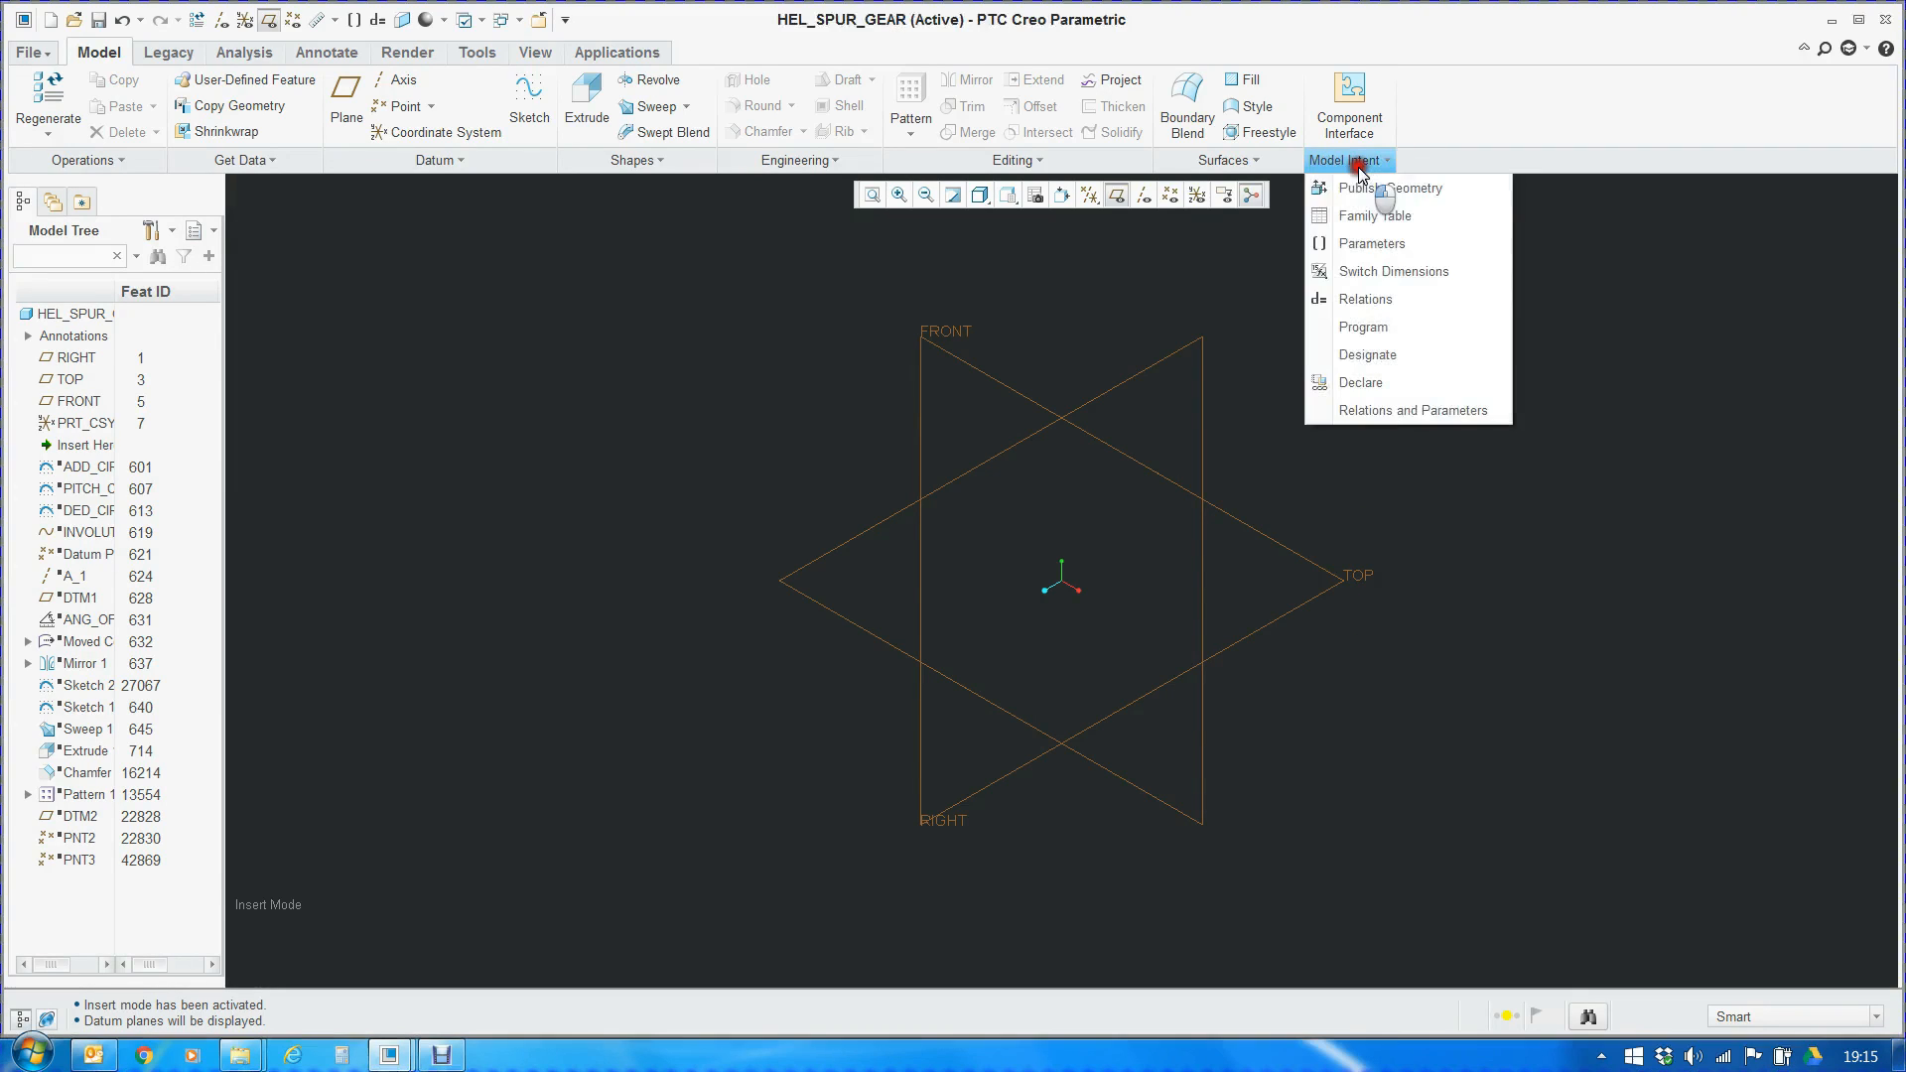
{"action": "left_click", "coordinate": [1373, 246]}
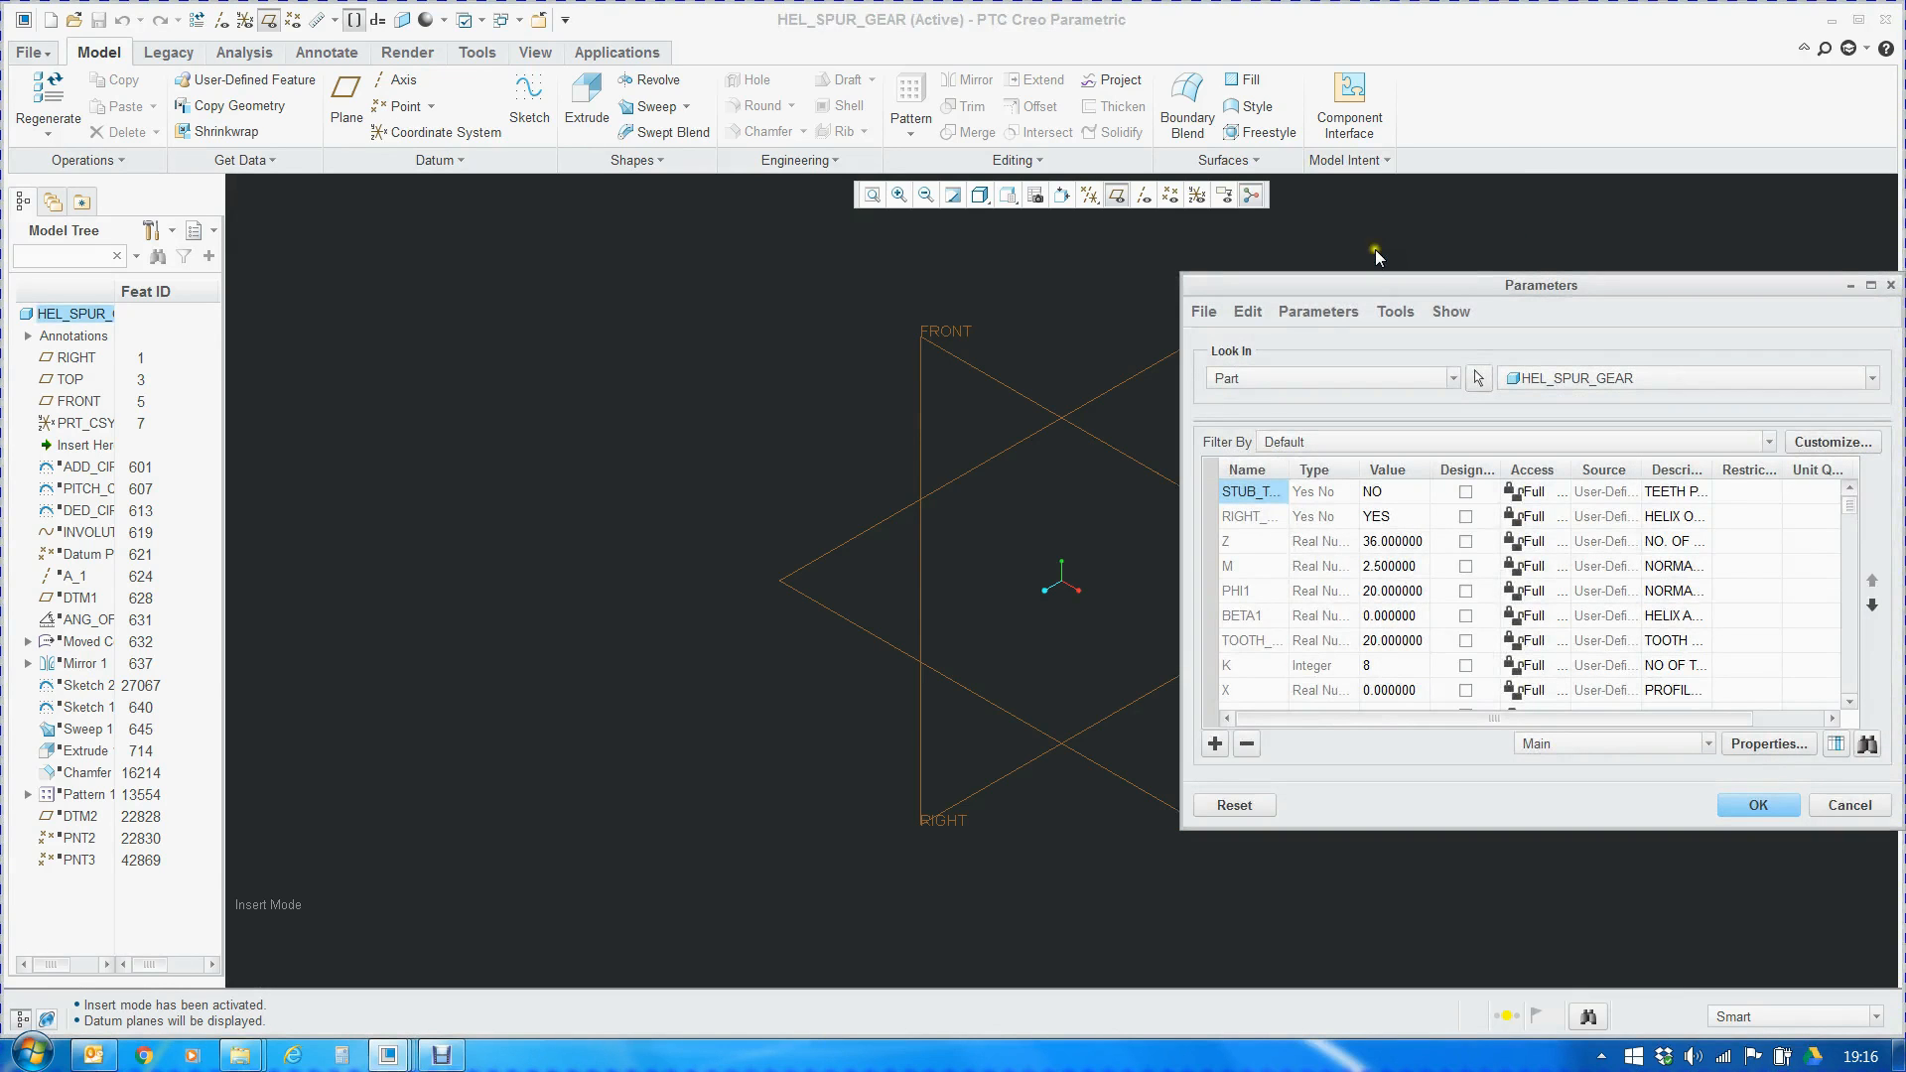
{"action": "double_click", "coordinate": [1421, 289]}
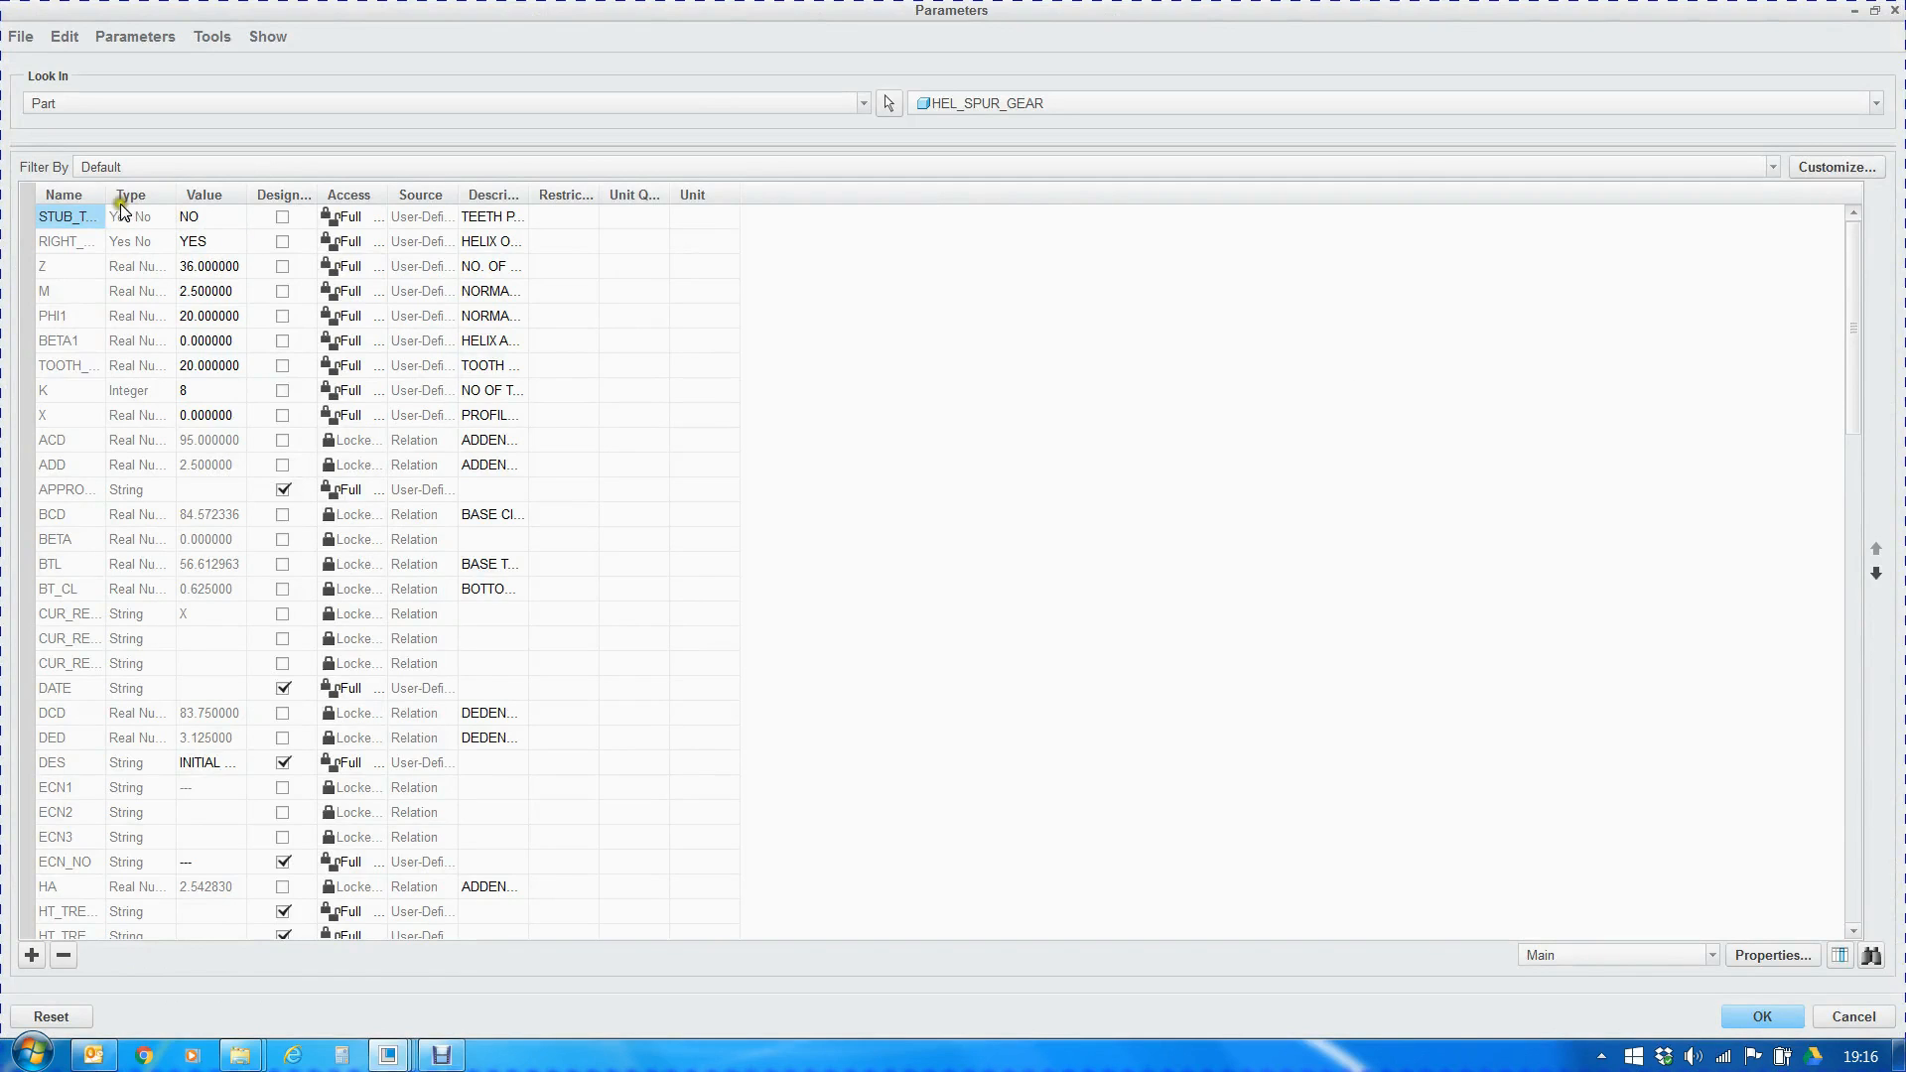
{"action": "left_click_drag", "start_coordinate": [104, 194], "coordinate": [238, 202]}
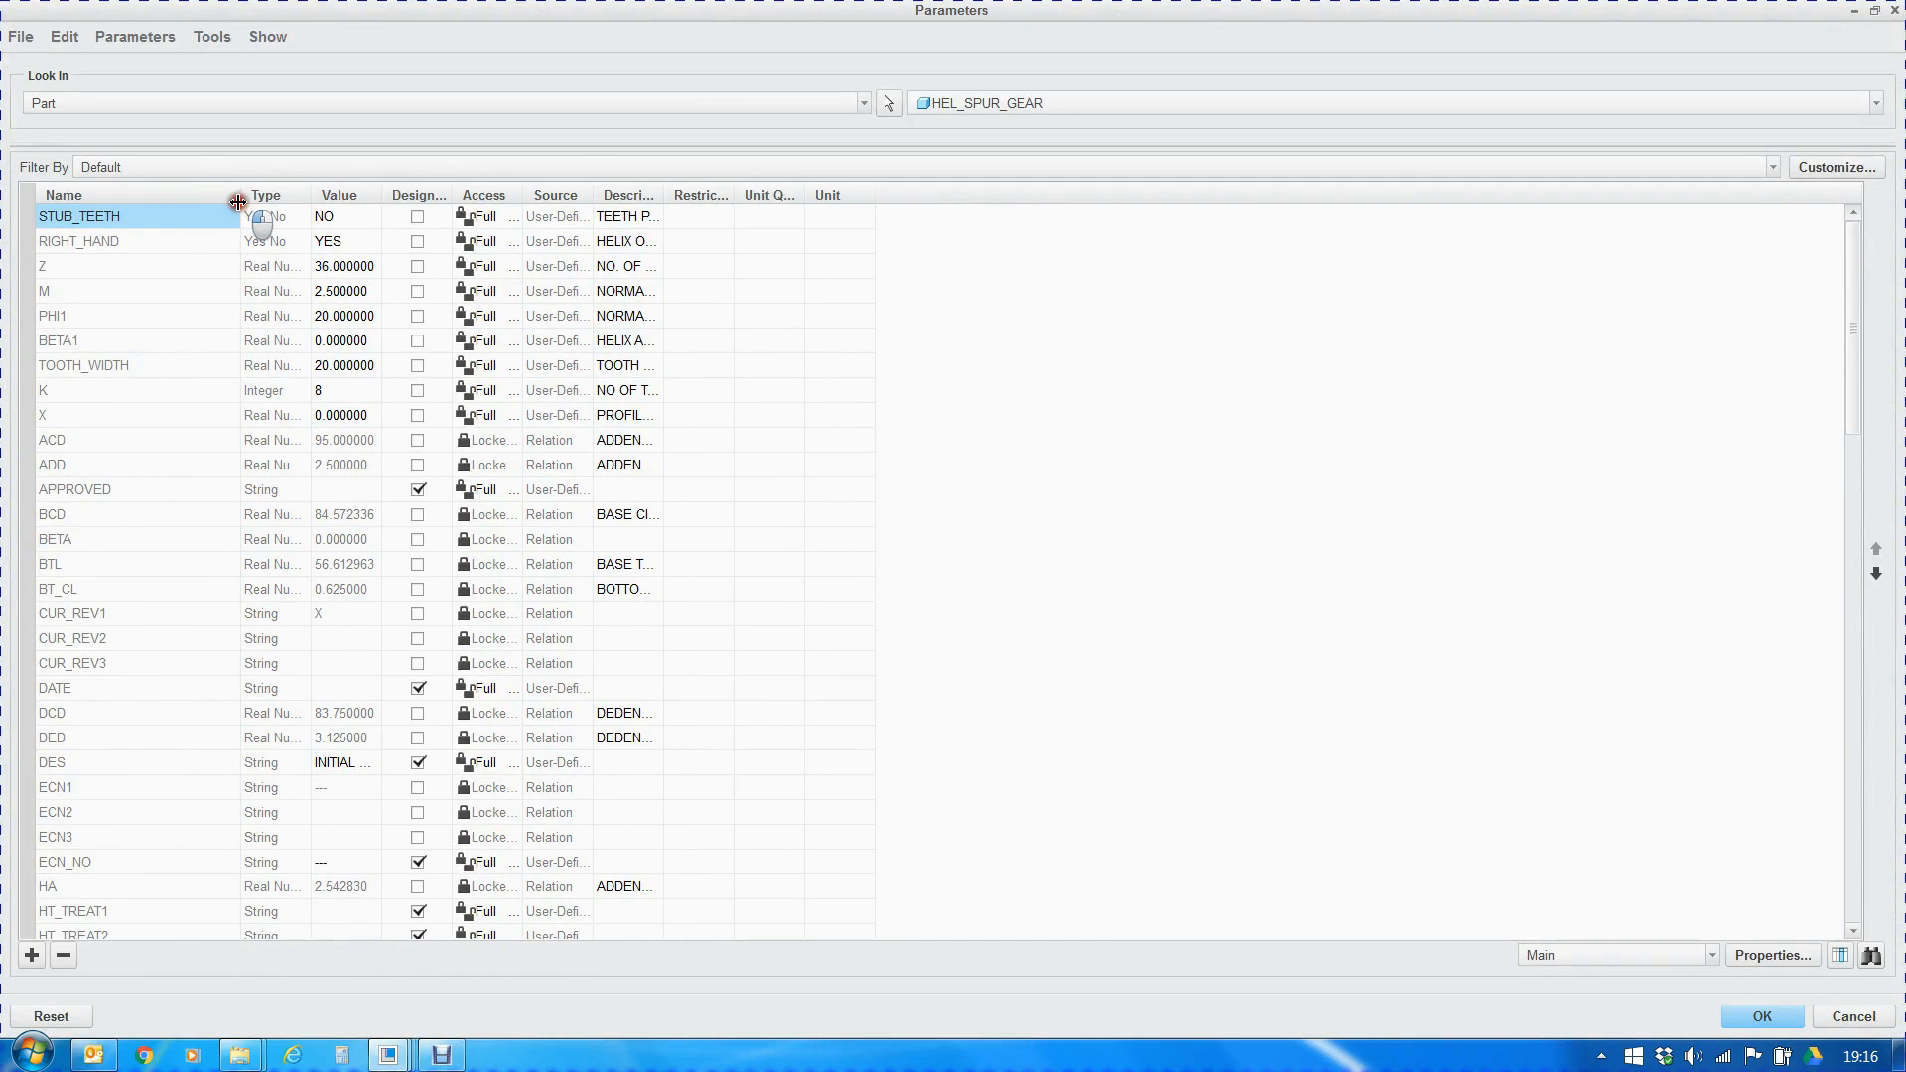
{"action": "left_click_drag", "start_coordinate": [523, 194], "coordinate": [644, 192]}
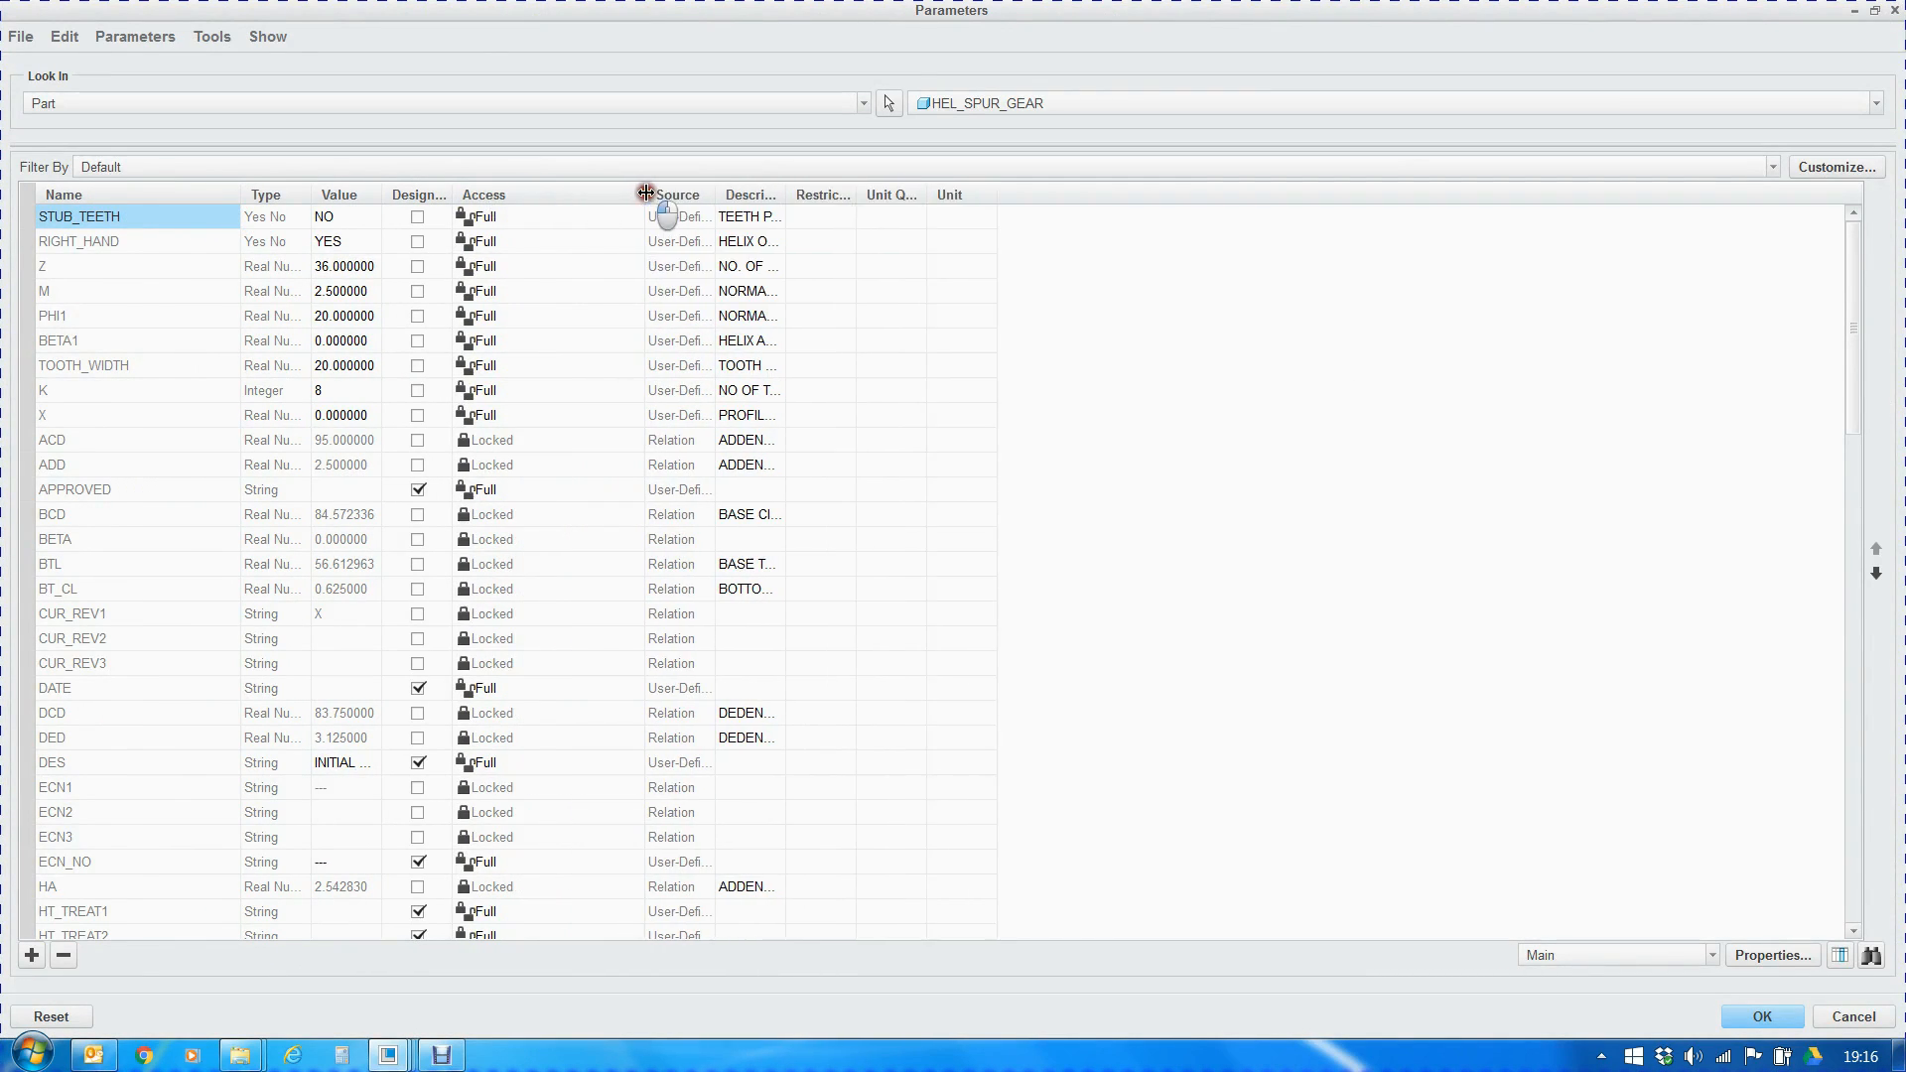
{"action": "left_click_drag", "start_coordinate": [783, 194], "coordinate": [1136, 206]}
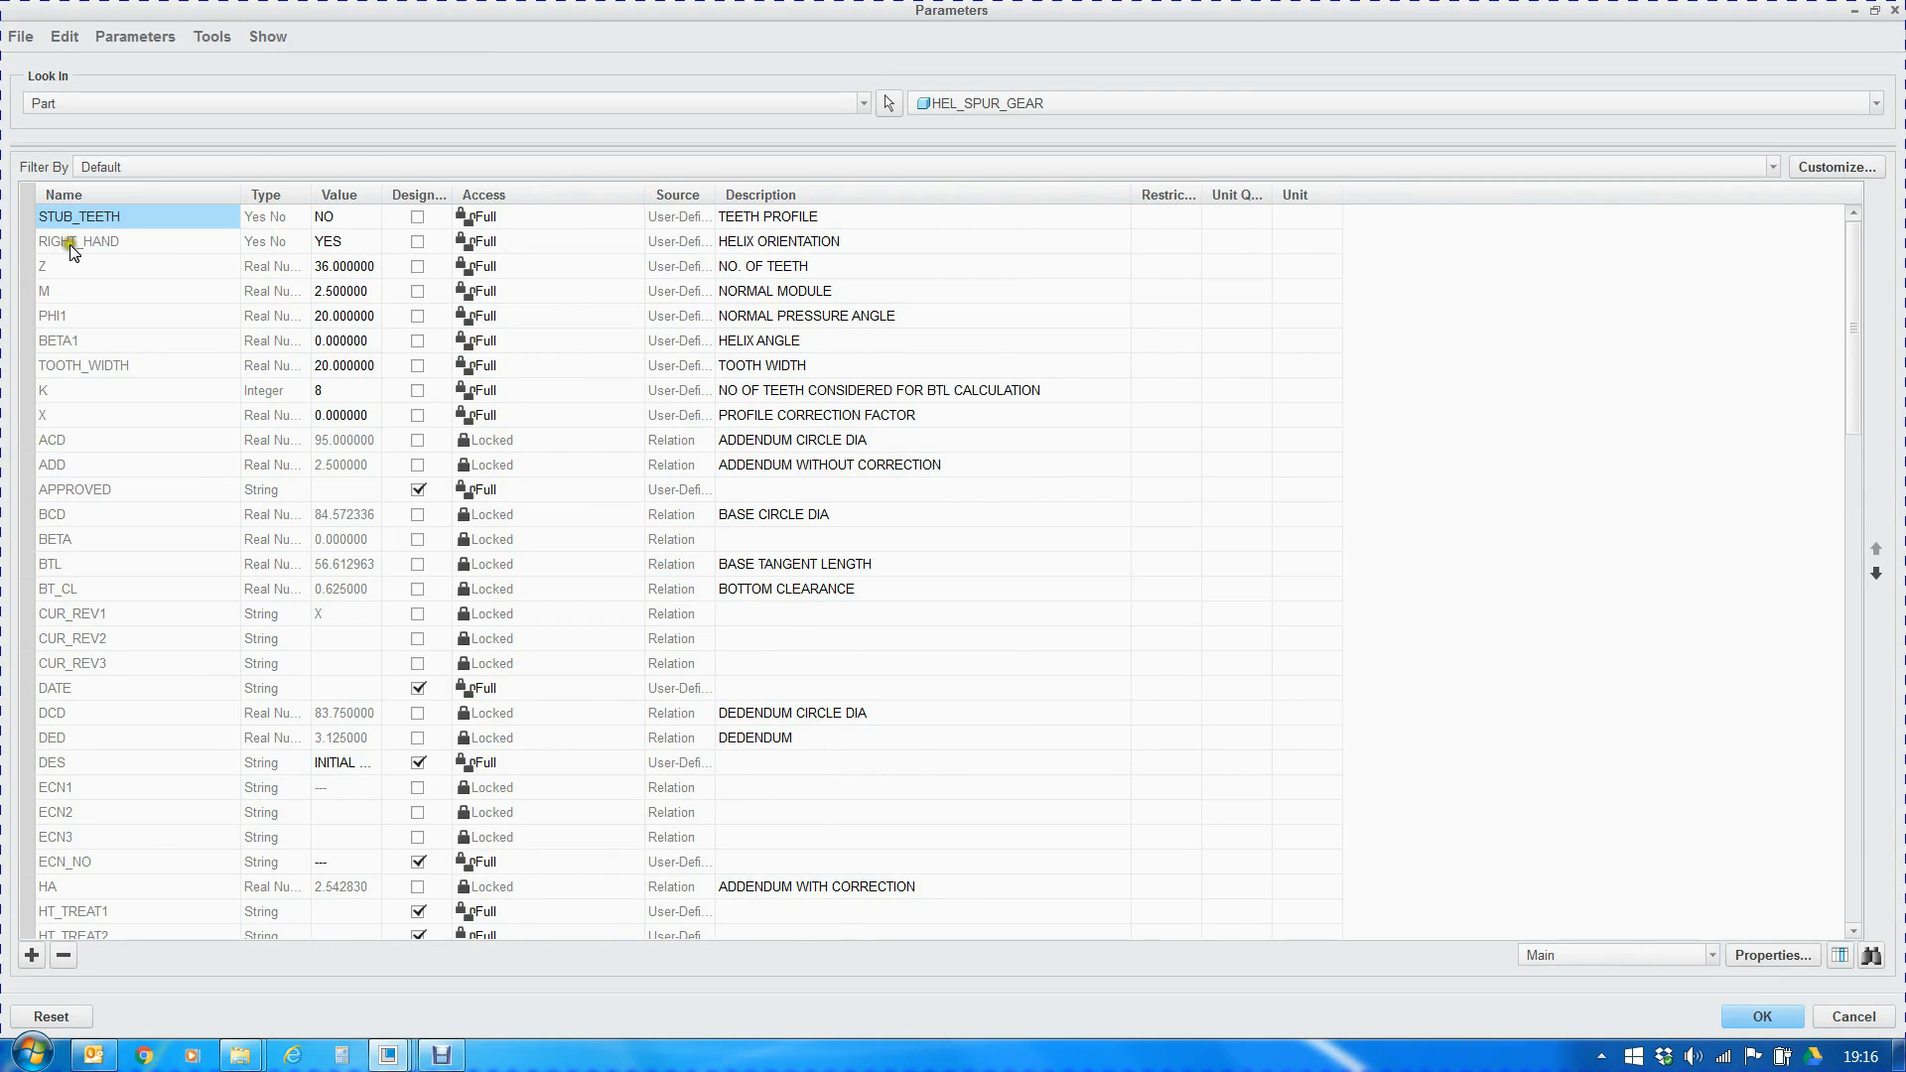
Review the user-defined gear input parameters from STUB_TEETH to X with their types, values and descriptions, and close the parameter list
{"action": "left_click", "coordinate": [51, 420], "text": "shift"}
{"action": "left_click", "coordinate": [51, 420], "text": "shift"}
{"action": "left_click", "coordinate": [65, 417], "text": "shift"}
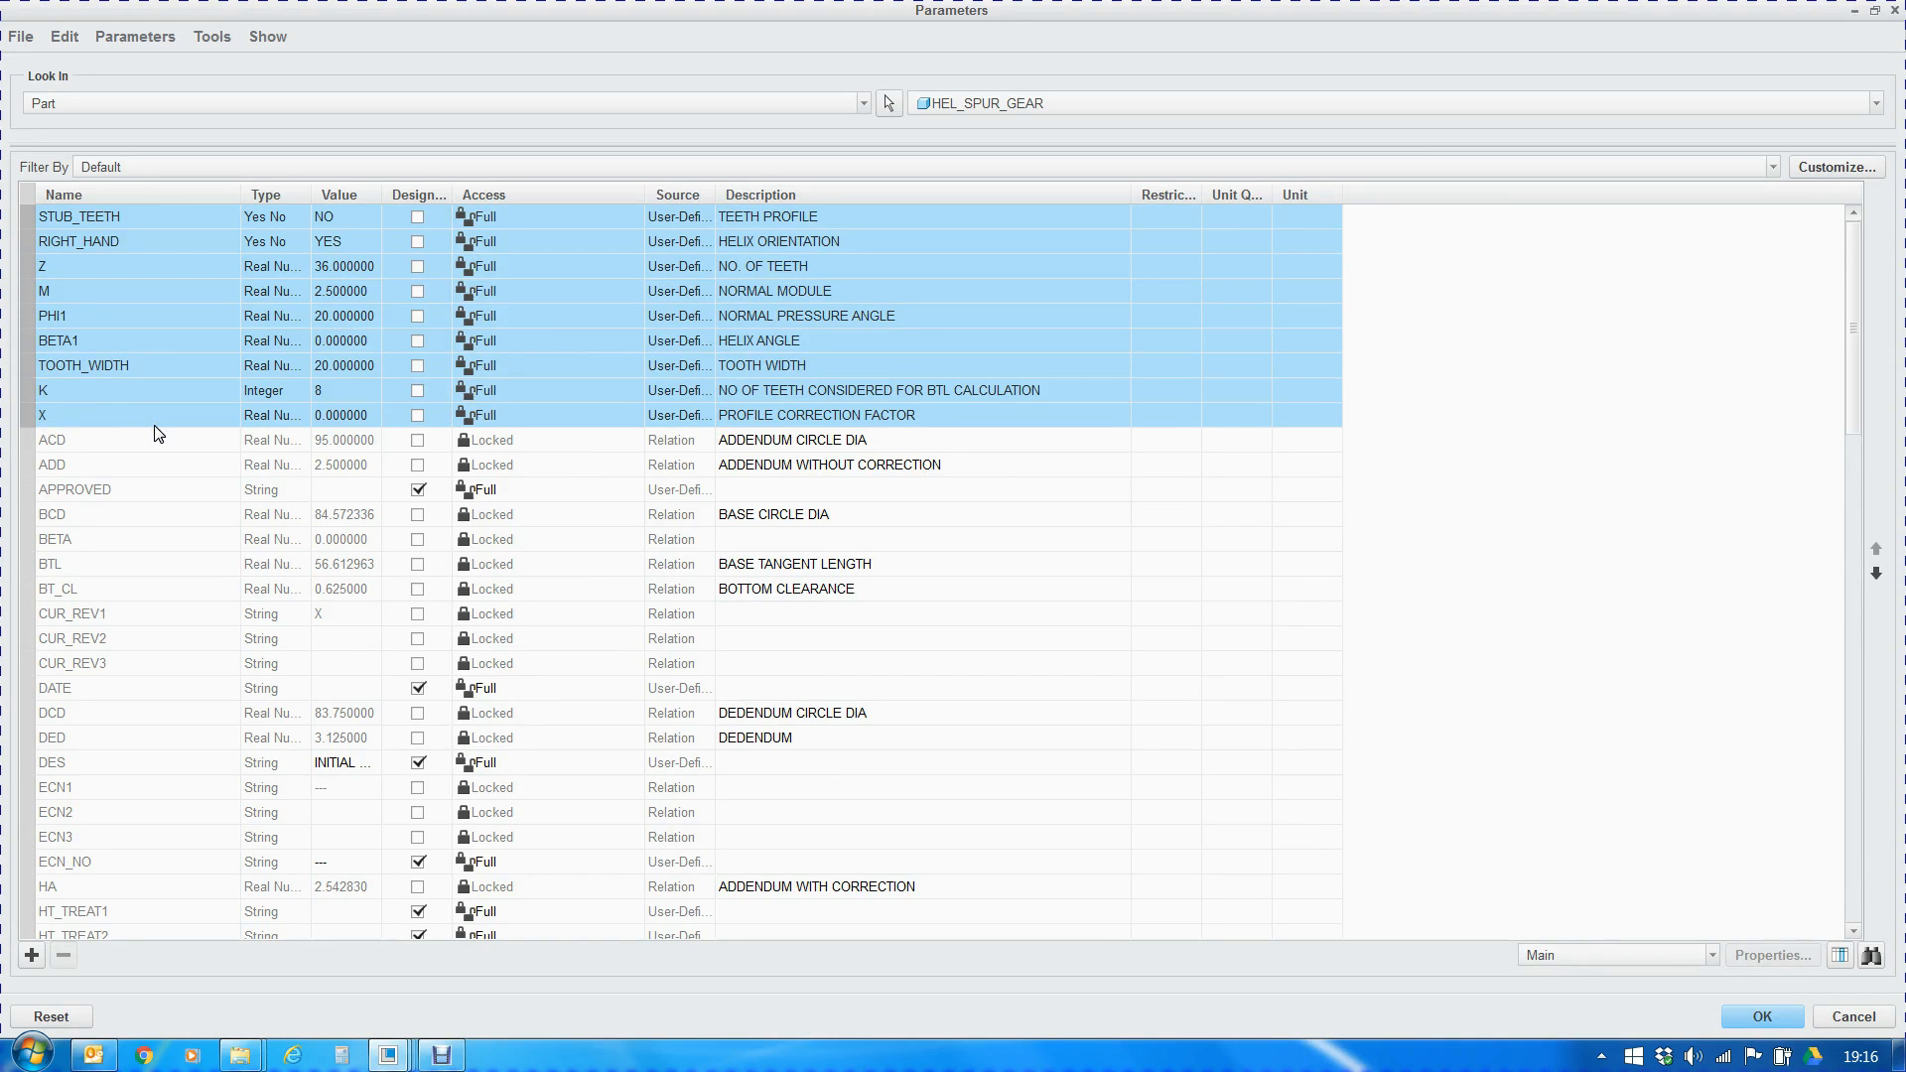
{"action": "left_click", "coordinate": [39, 222]}
{"action": "left_click", "coordinate": [299, 217]}
{"action": "left_click", "coordinate": [264, 241]}
{"action": "left_click", "coordinate": [83, 270]}
{"action": "left_click", "coordinate": [338, 270]}
{"action": "left_click", "coordinate": [302, 290]}
{"action": "left_click", "coordinate": [155, 307]}
{"action": "left_click", "coordinate": [271, 319]}
{"action": "left_click", "coordinate": [345, 353]}
{"action": "left_click", "coordinate": [106, 421]}
{"action": "left_click", "coordinate": [1761, 1017]}
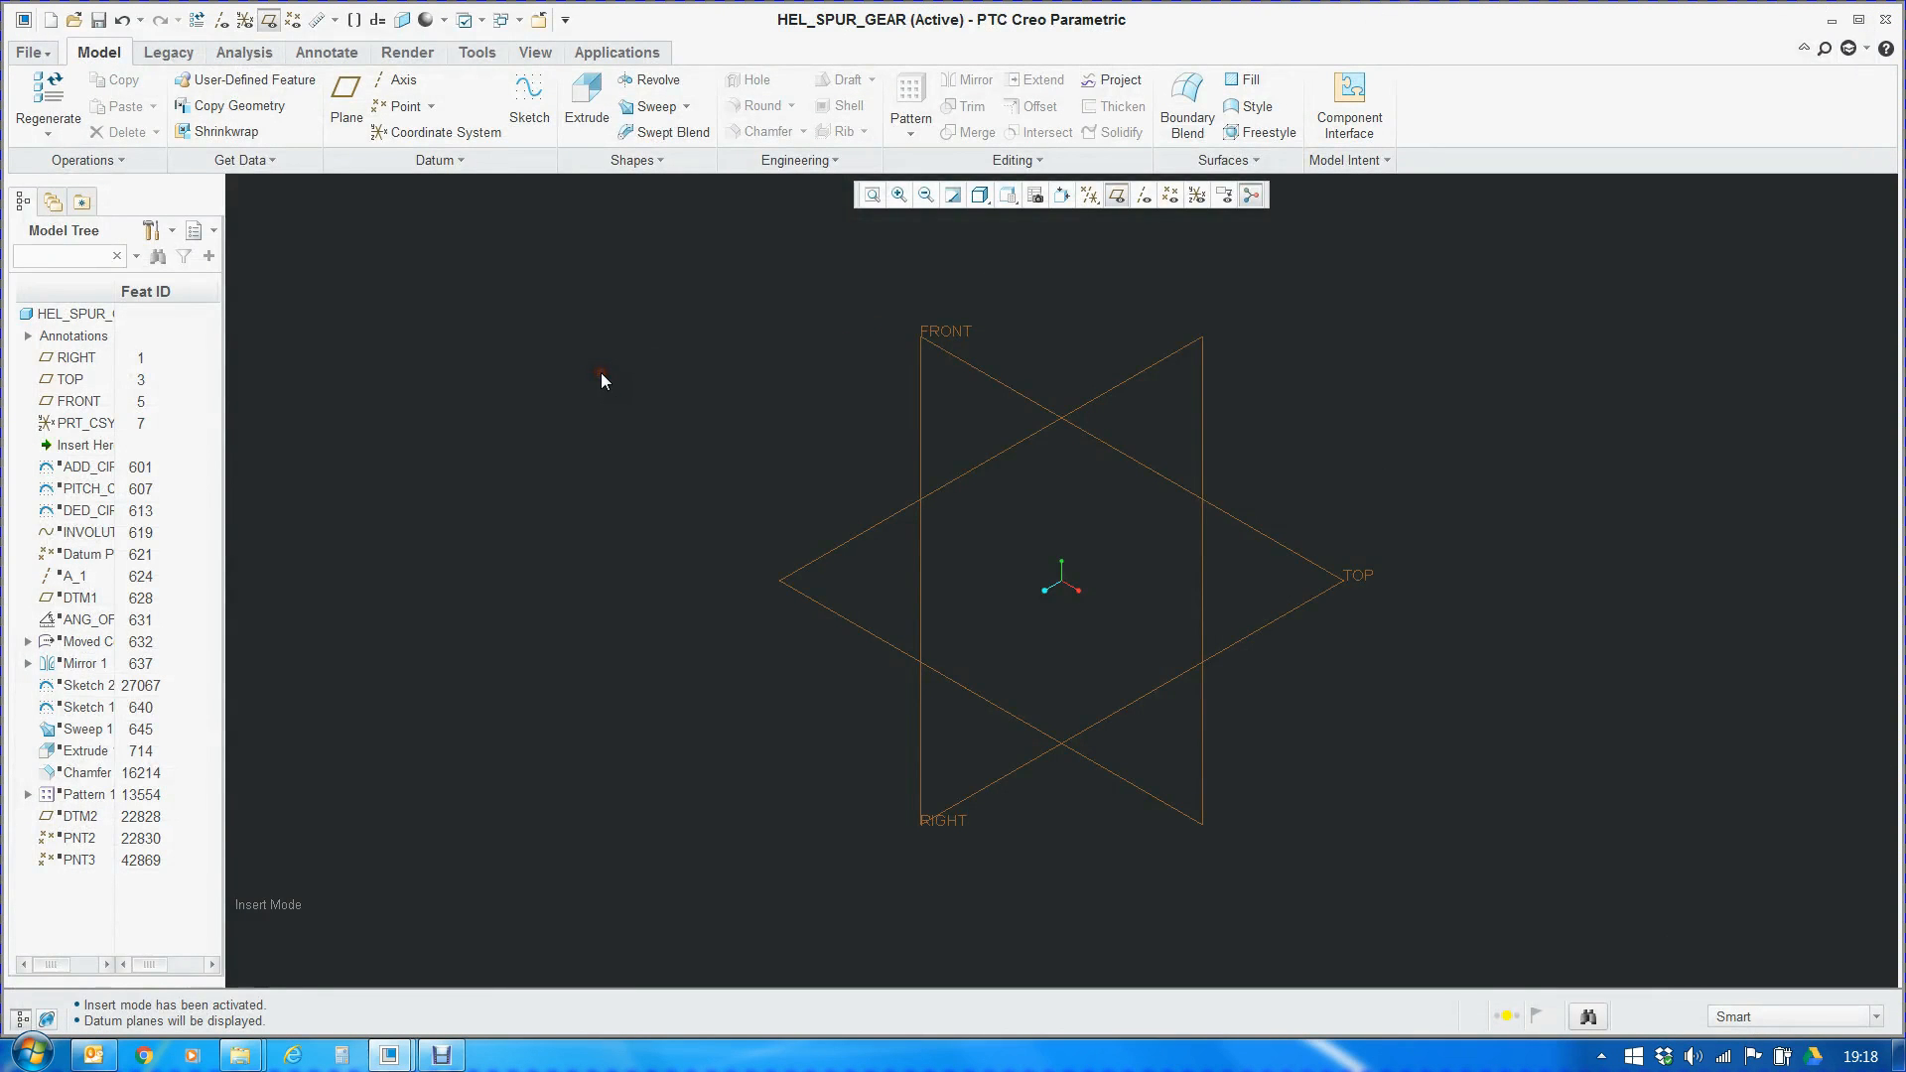
Move the insertion point below the addendum circle feature and check the diameter dimension inside its sketch
{"action": "left_click_drag", "start_coordinate": [79, 445], "coordinate": [84, 470]}
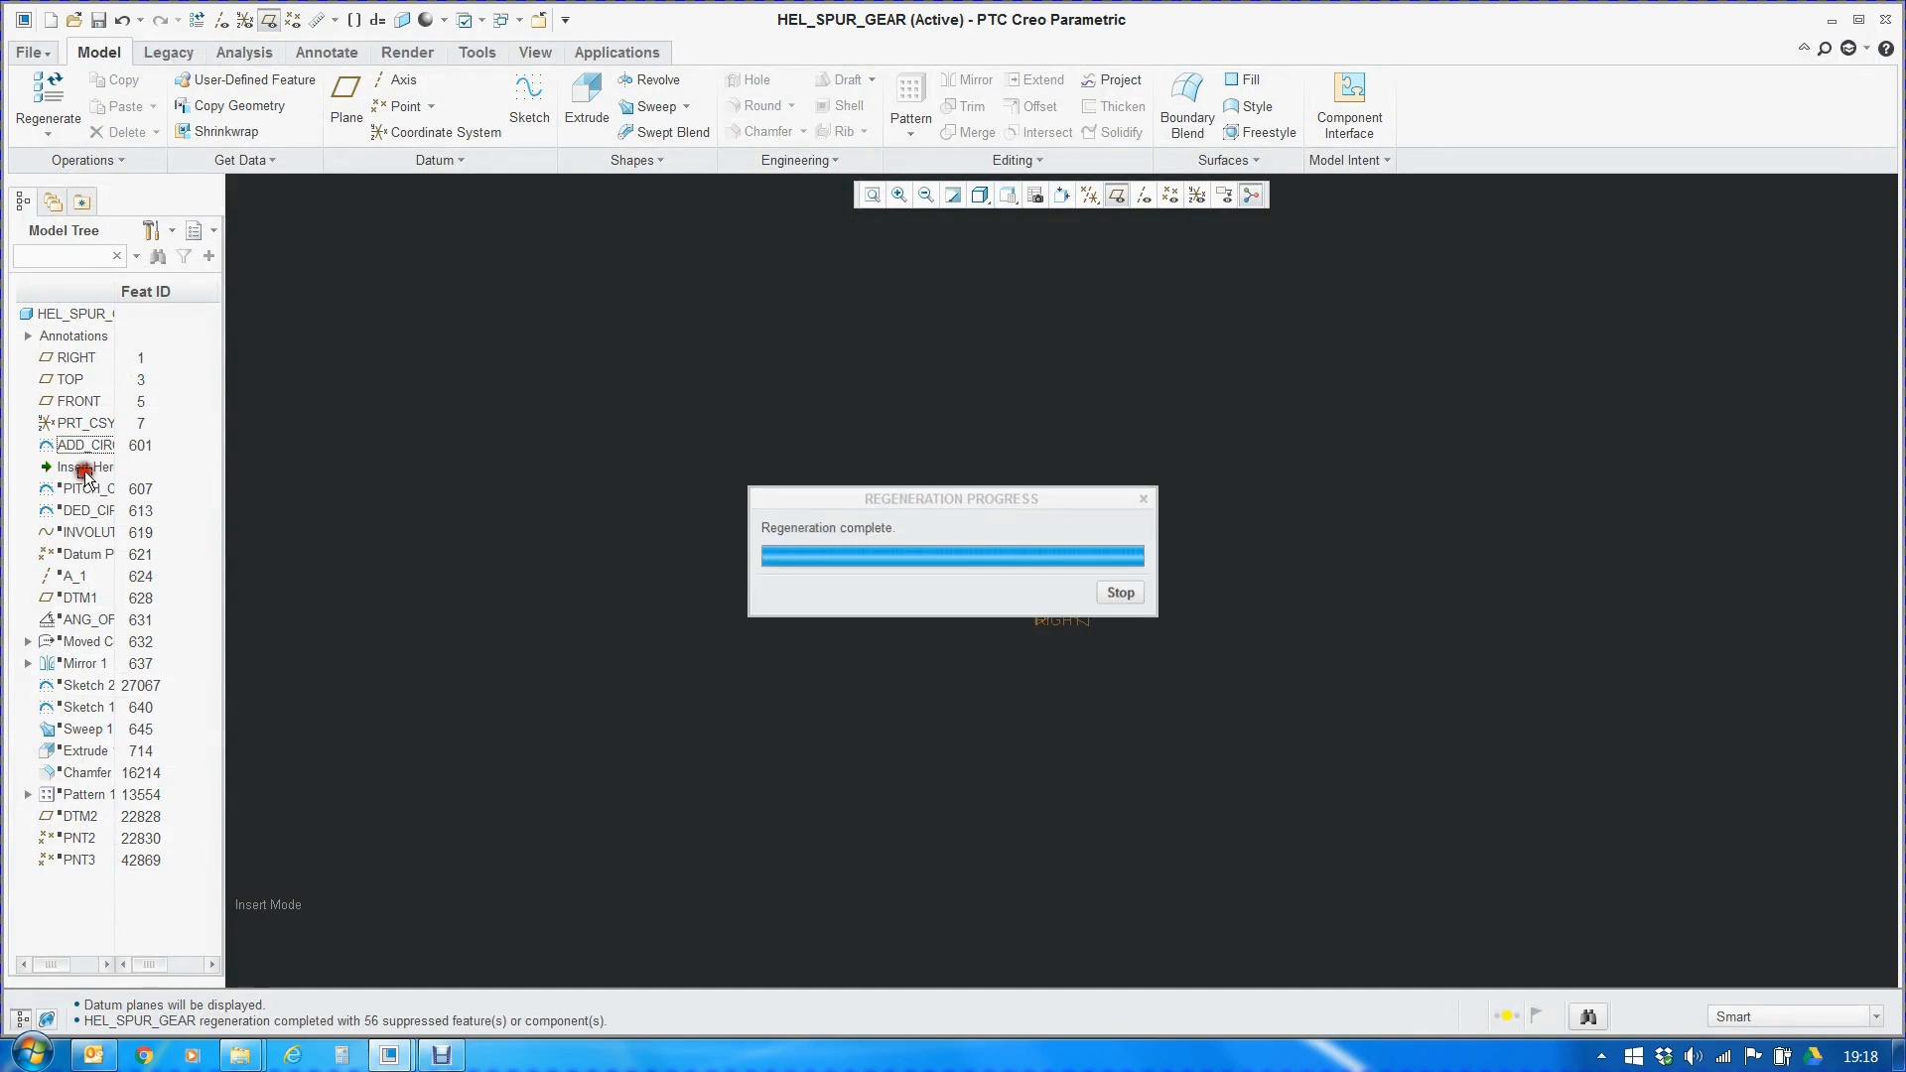
{"action": "scroll", "coordinate": [1059, 596], "scroll_direction": "down", "scroll_amount": 6}
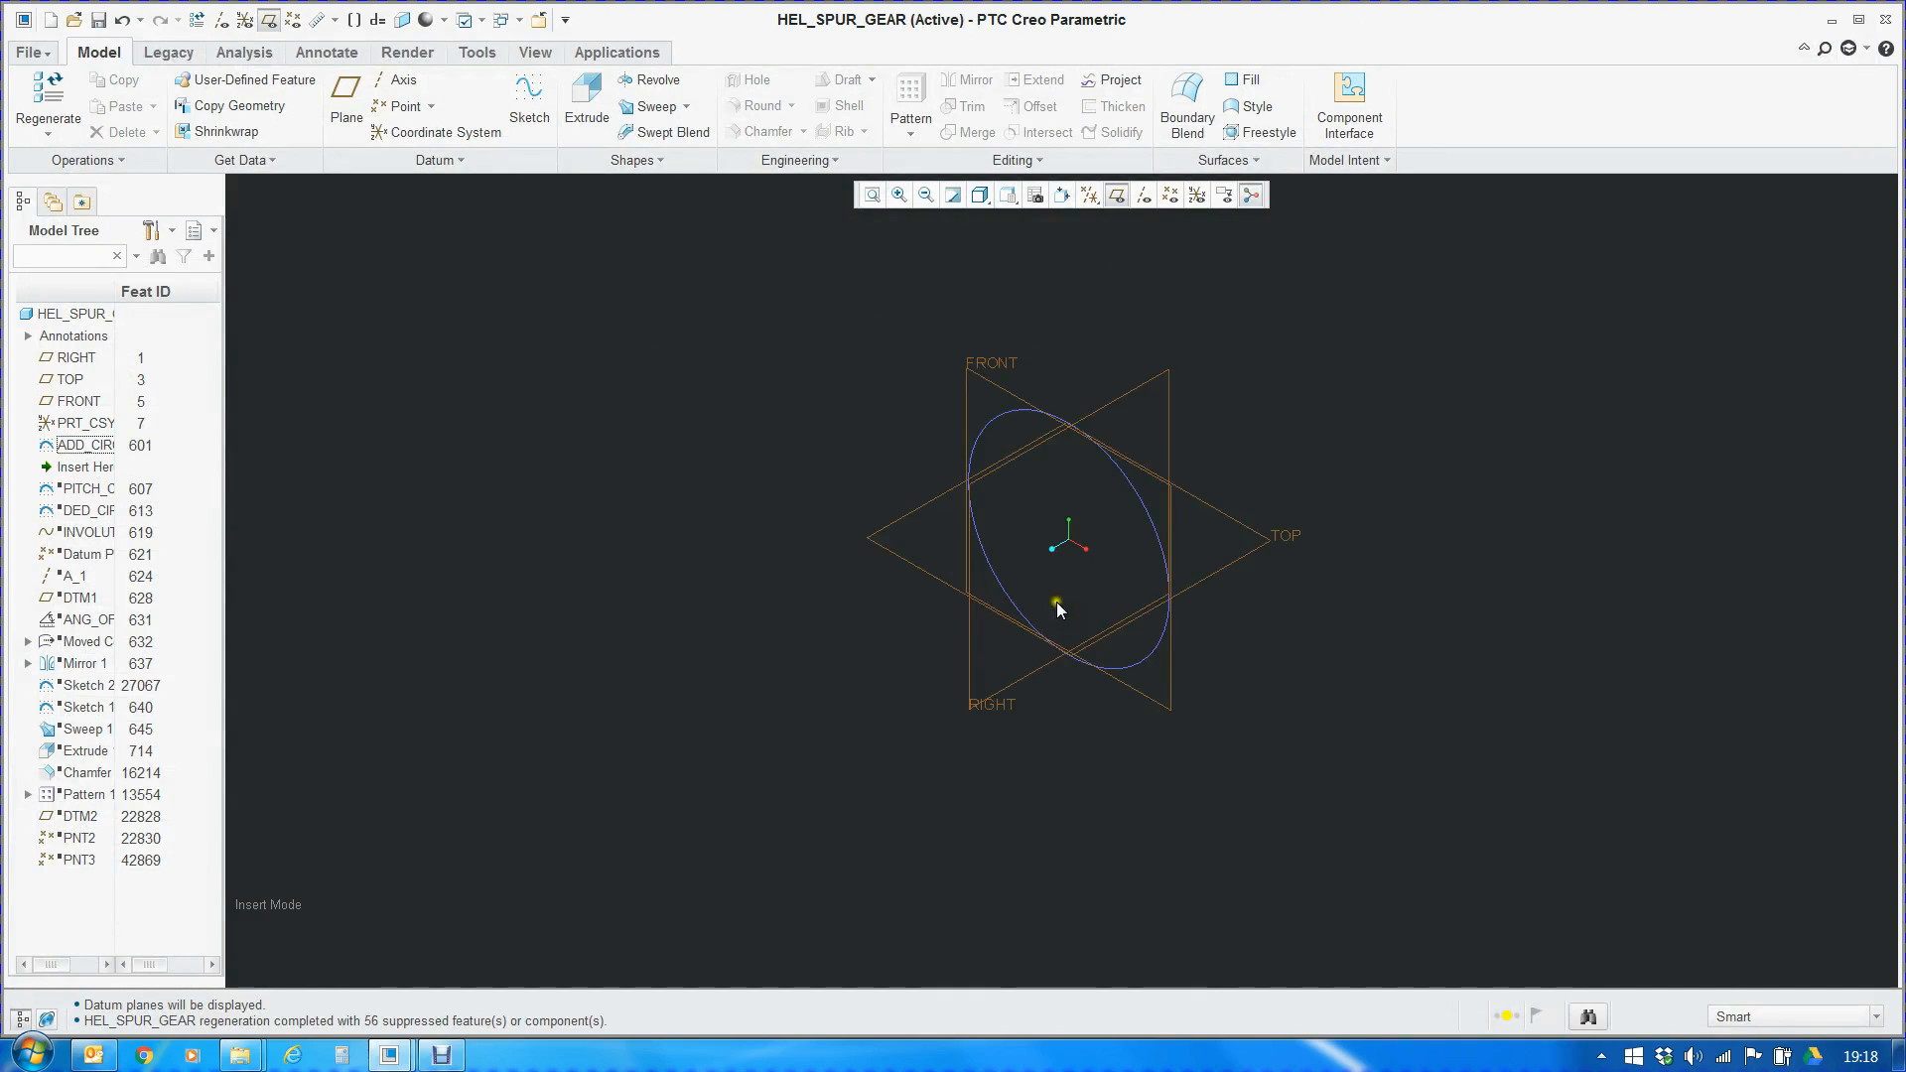
{"action": "right_click", "coordinate": [1003, 415]}
{"action": "left_click", "coordinate": [1084, 526]}
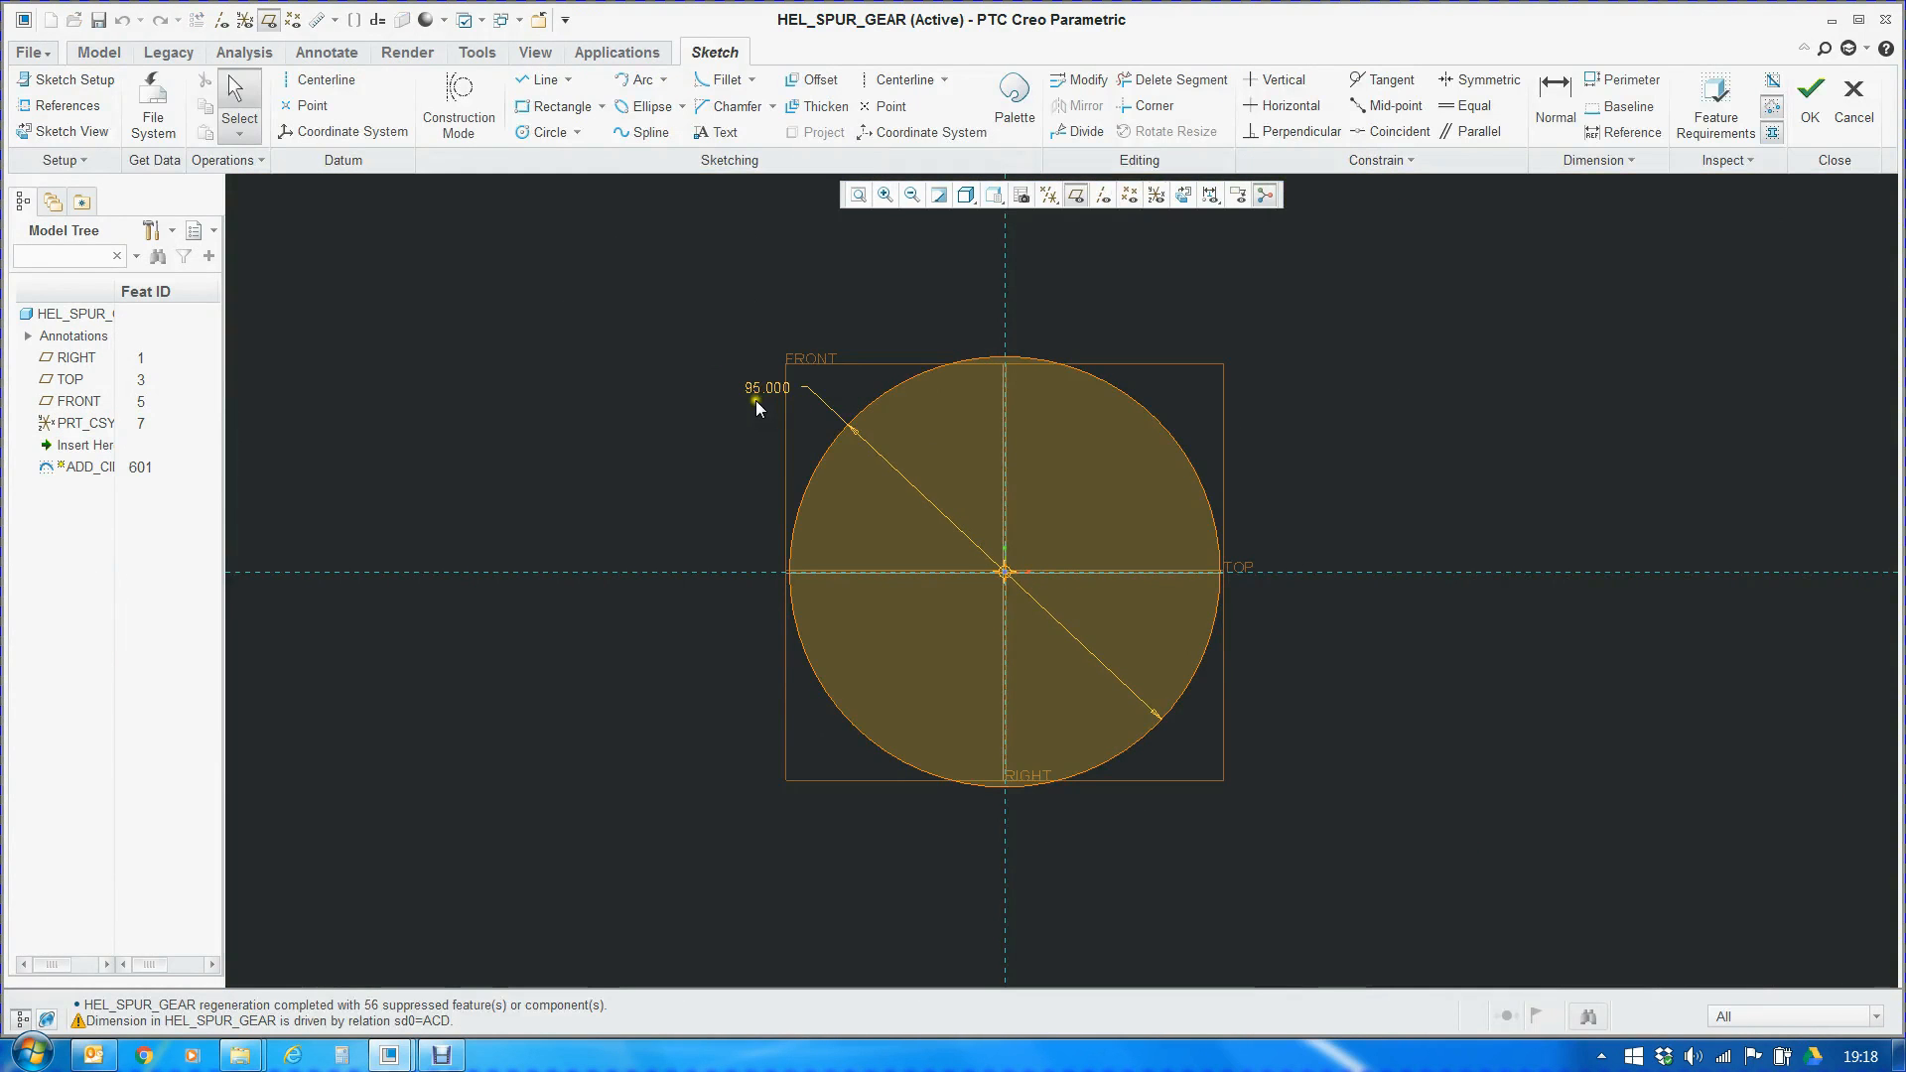
{"action": "left_click", "coordinate": [1809, 104]}
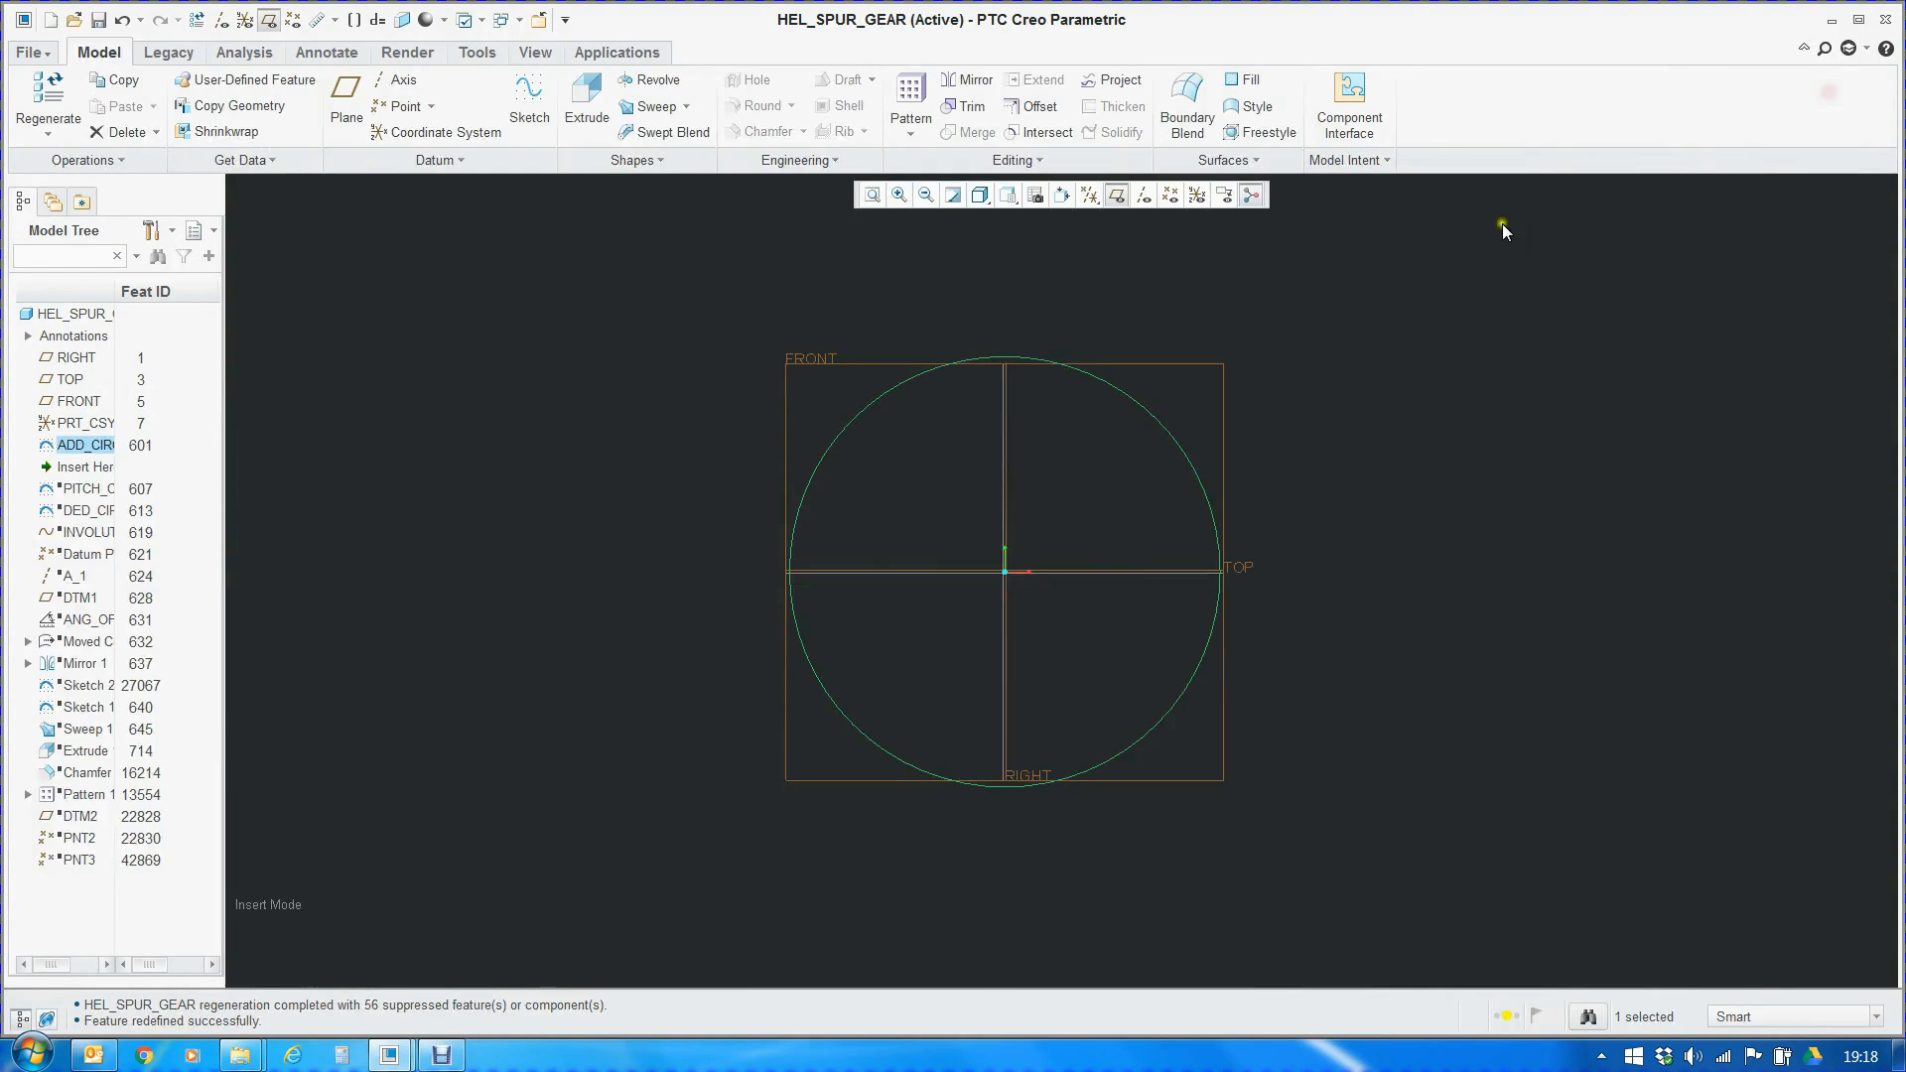
Open the part's relations in an enlarged window and locate the block of gear equations starting at if(beta==0)
{"action": "left_click", "coordinate": [527, 457]}
{"action": "left_click", "coordinate": [1375, 159]}
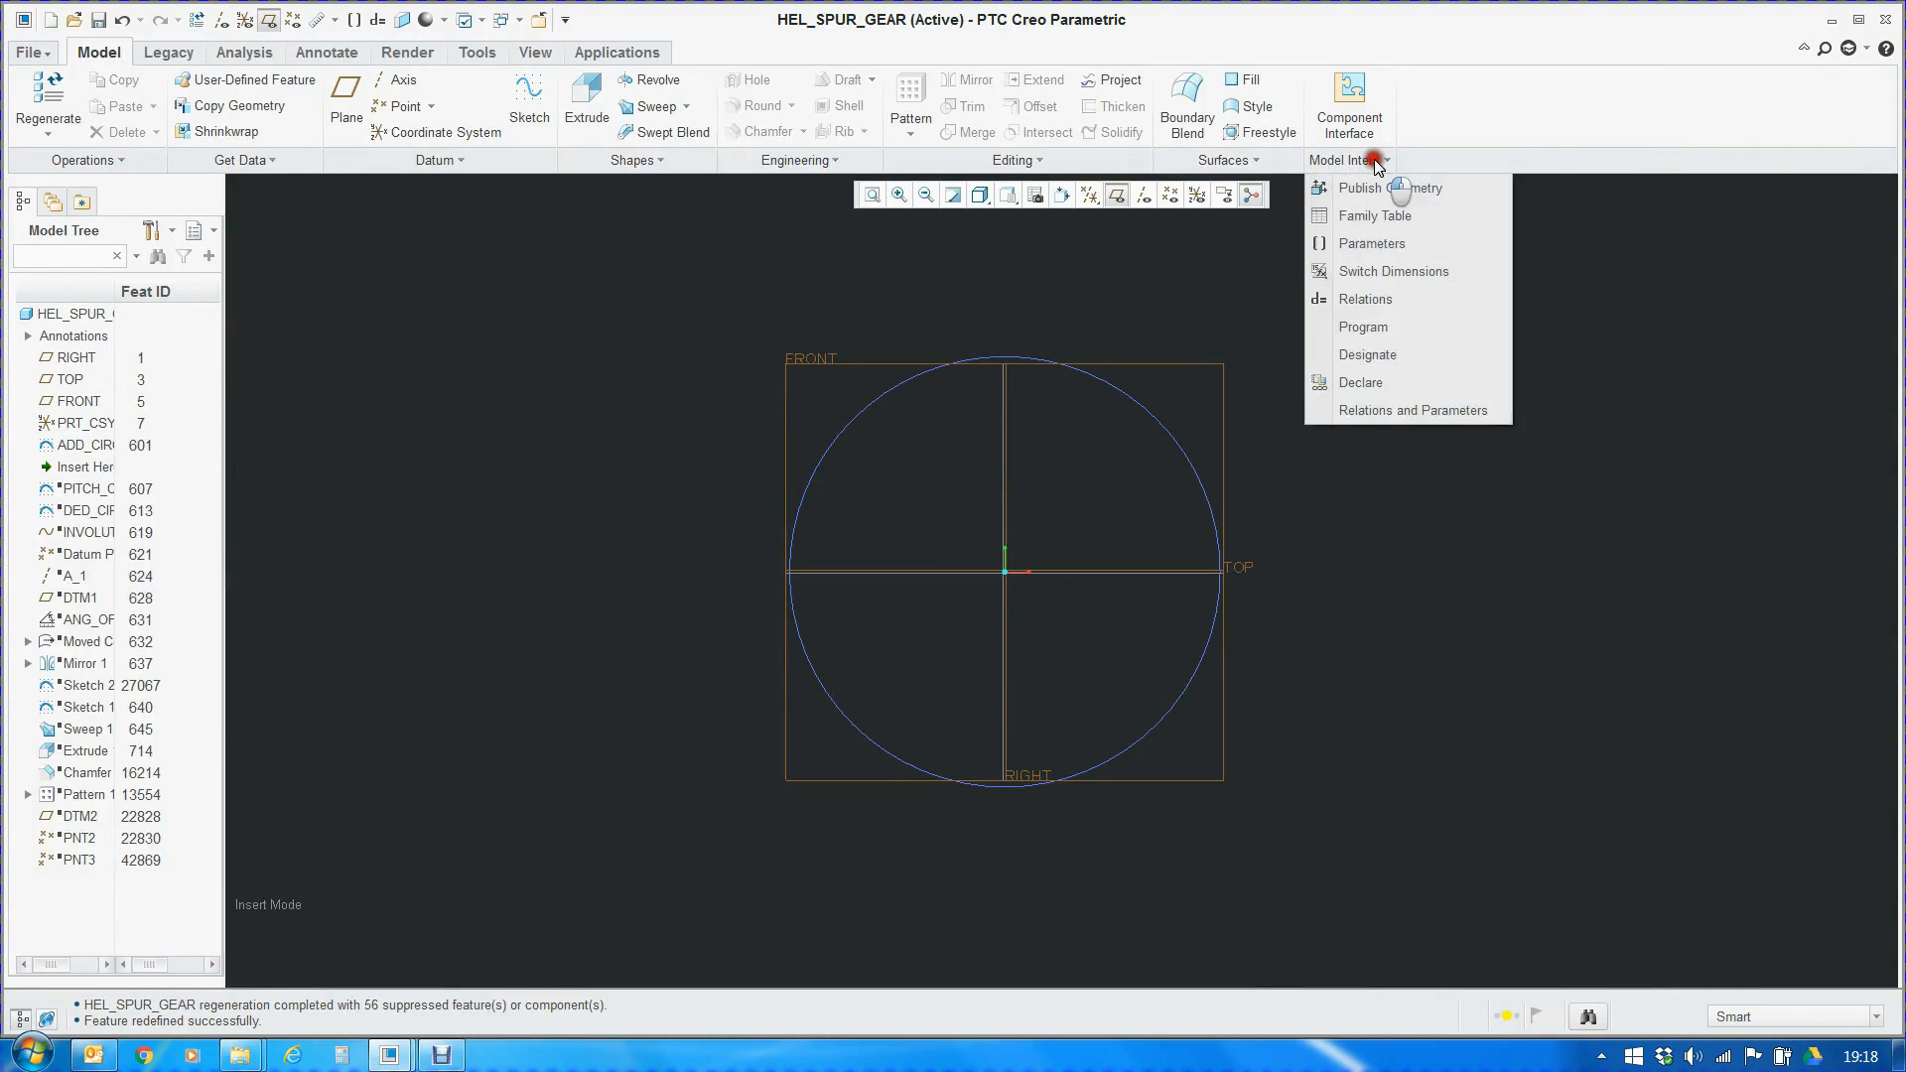
{"action": "left_click", "coordinate": [1376, 299]}
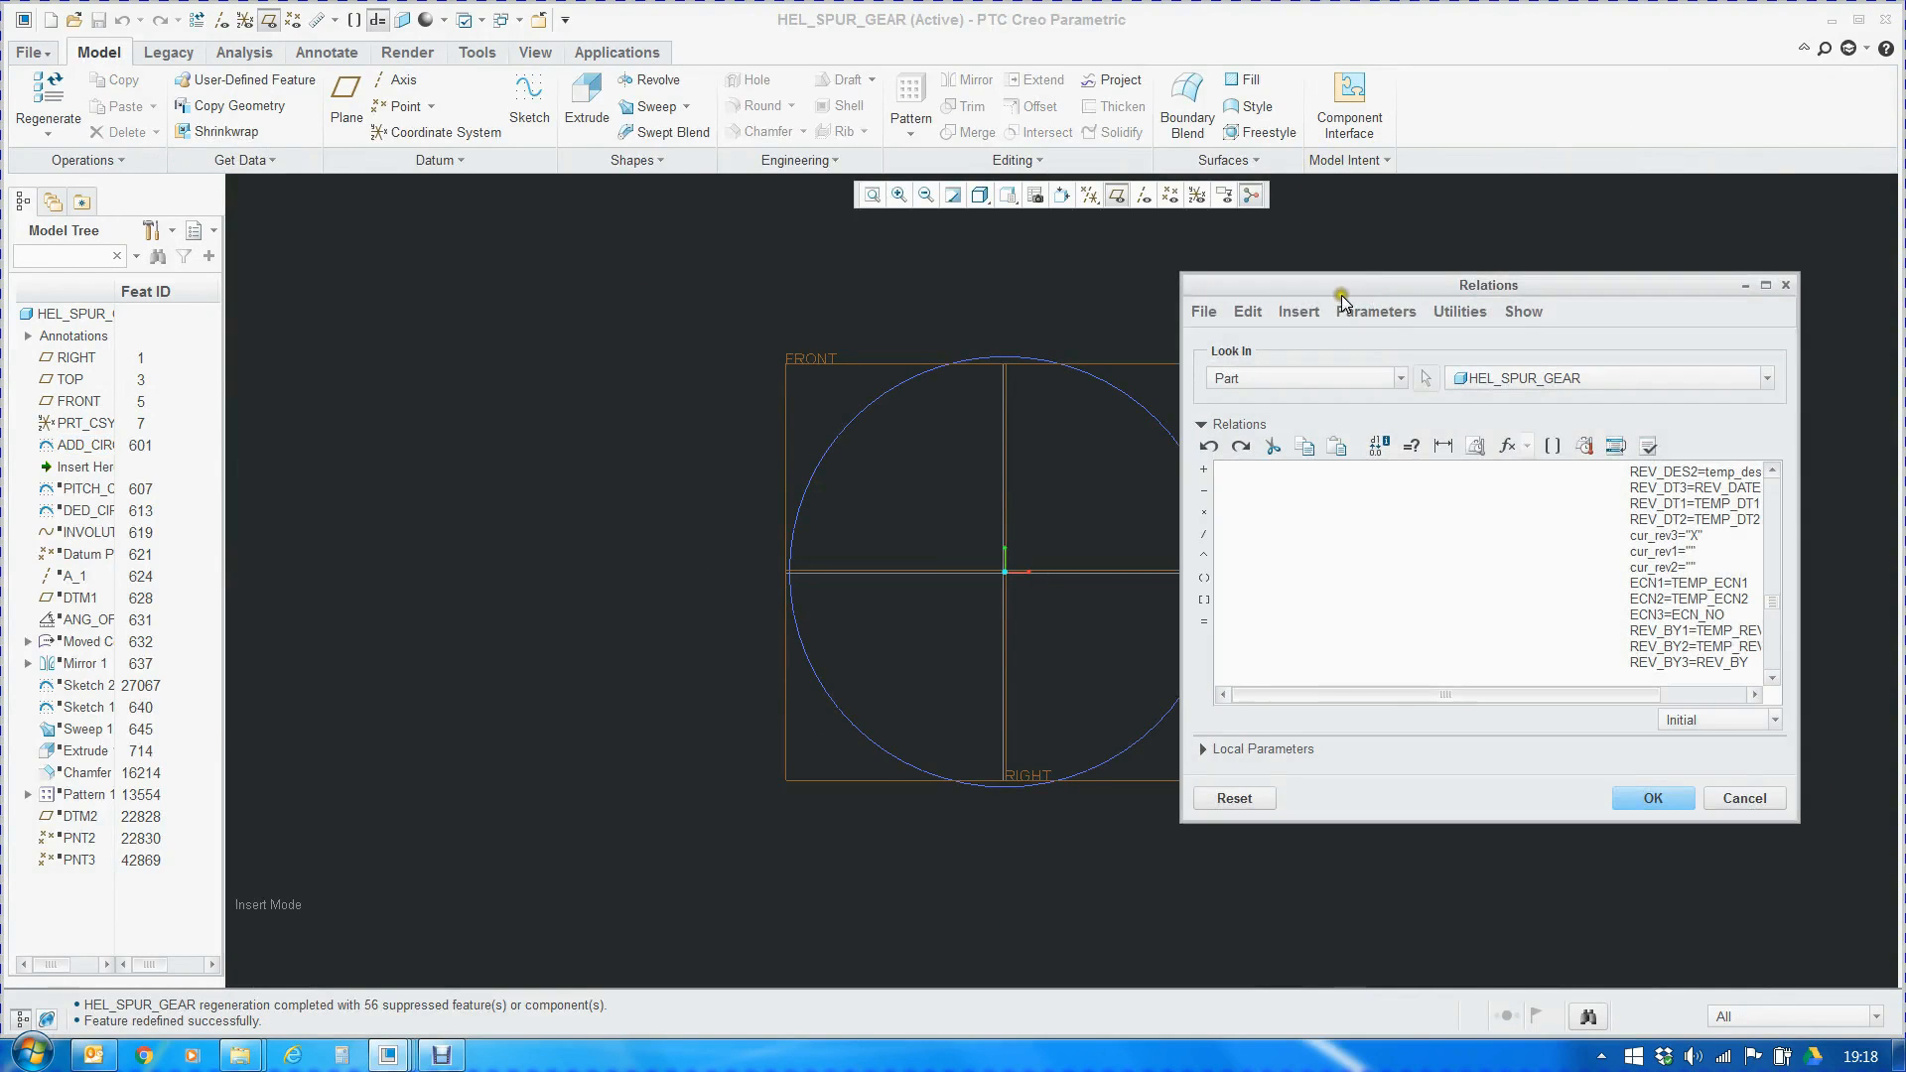
{"action": "double_click", "coordinate": [1432, 286]}
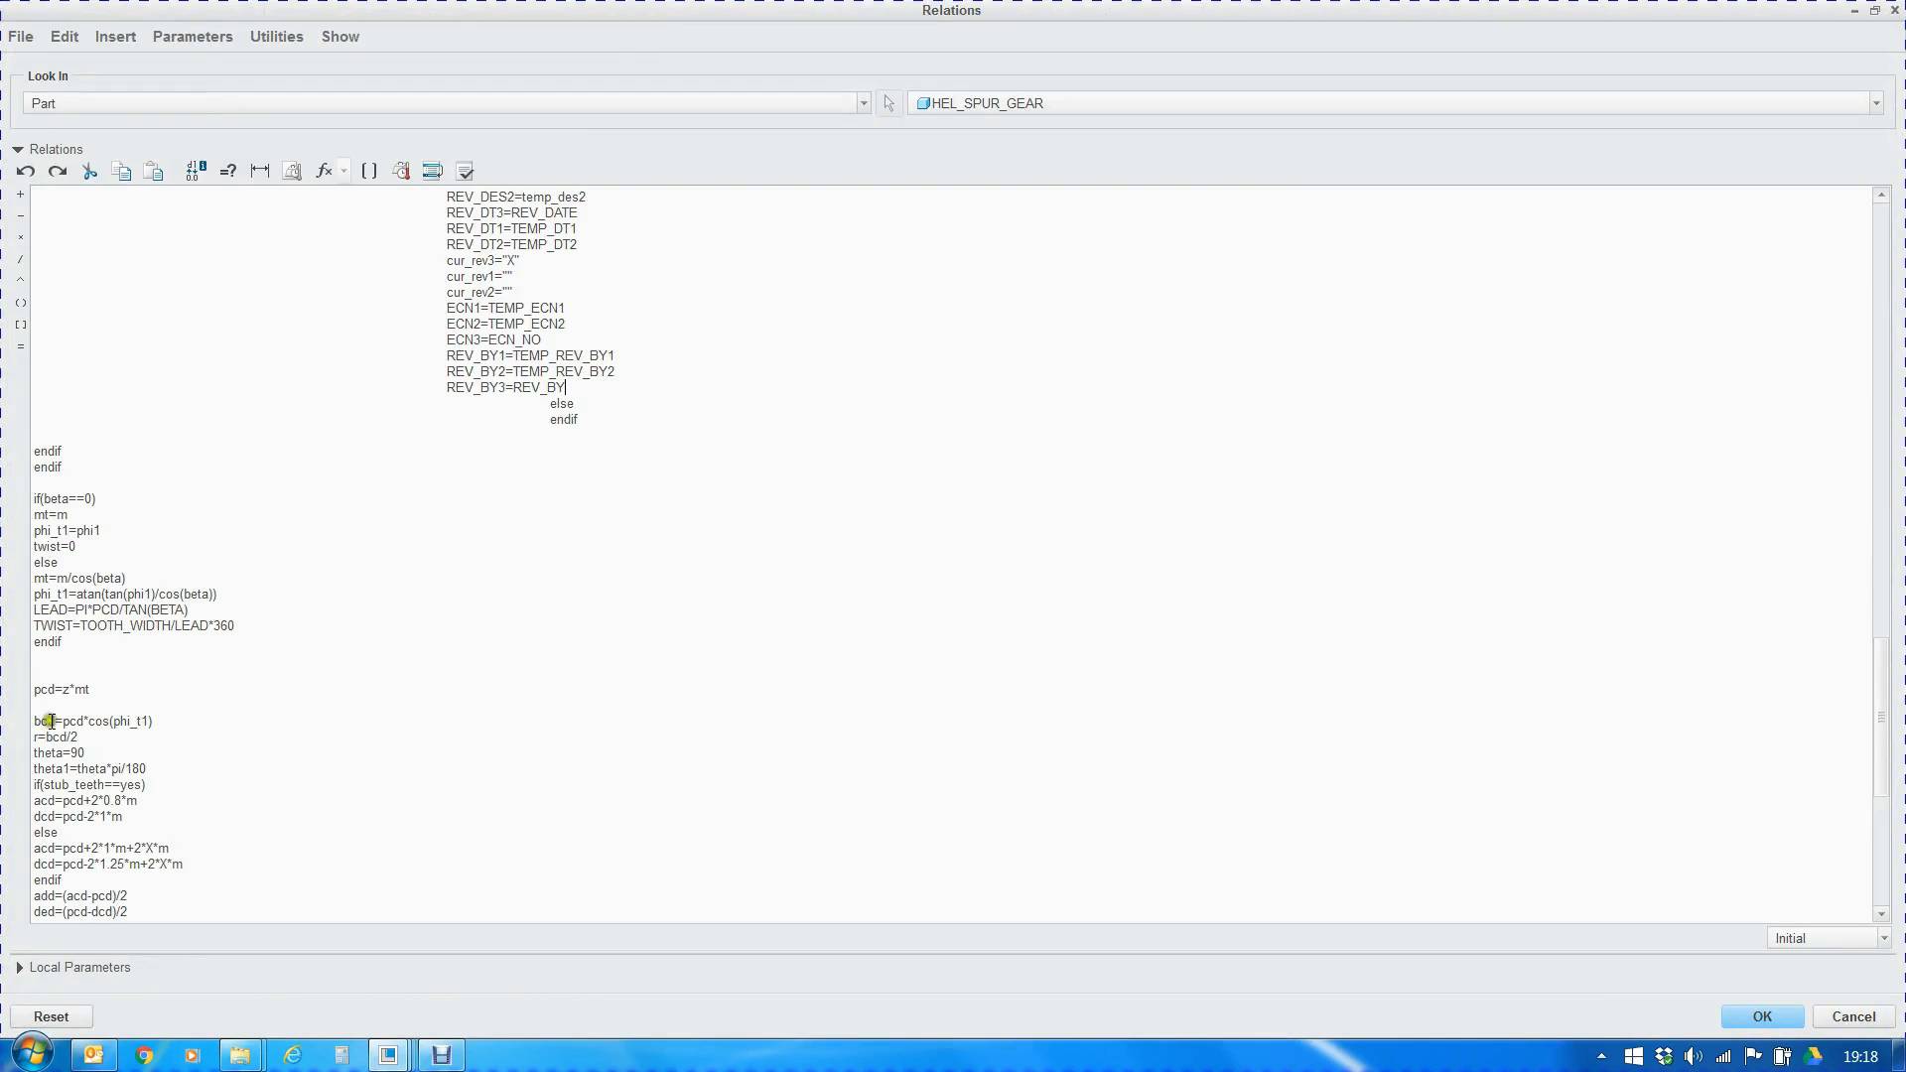
{"action": "left_click_drag", "start_coordinate": [35, 496], "coordinate": [297, 899]}
{"action": "scroll", "coordinate": [668, 515], "scroll_direction": "up", "scroll_amount": 5}
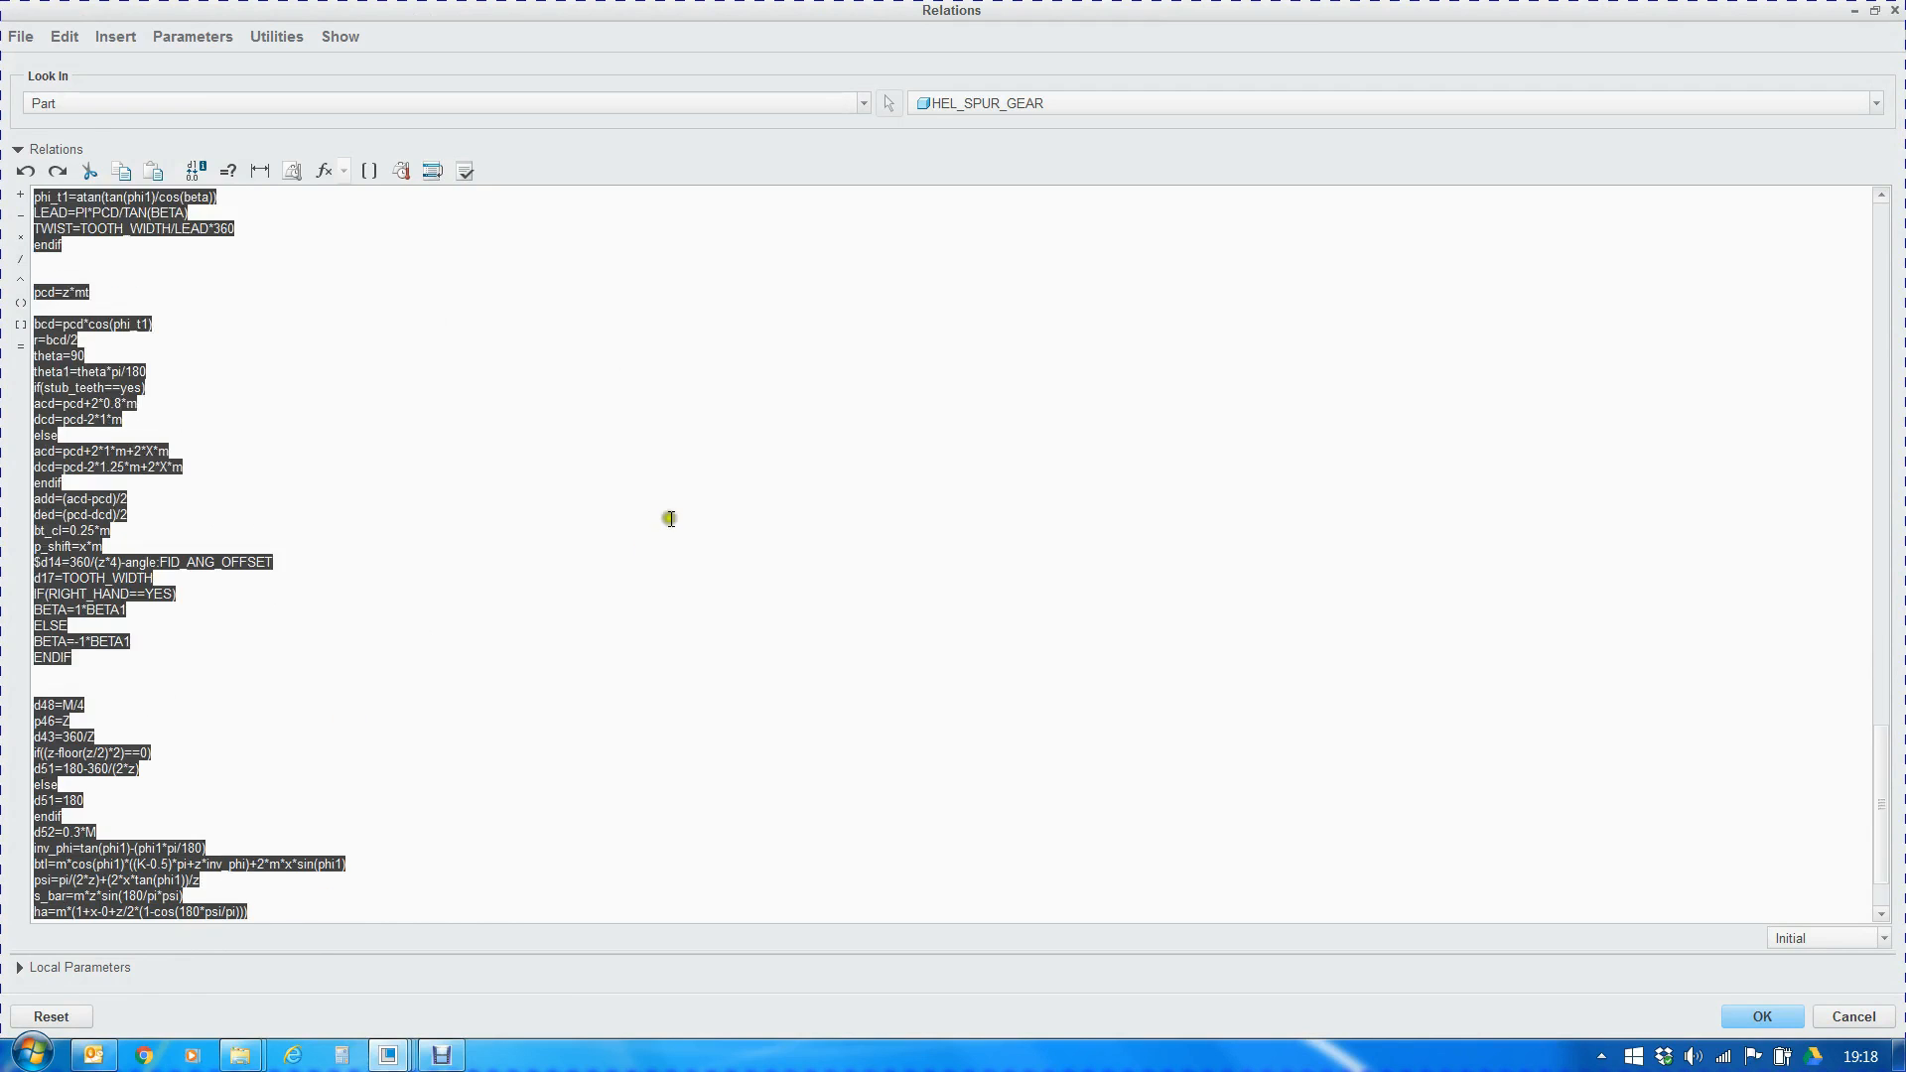
{"action": "scroll", "coordinate": [736, 476], "scroll_direction": "up", "scroll_amount": 11}
{"action": "left_click", "coordinate": [746, 481]}
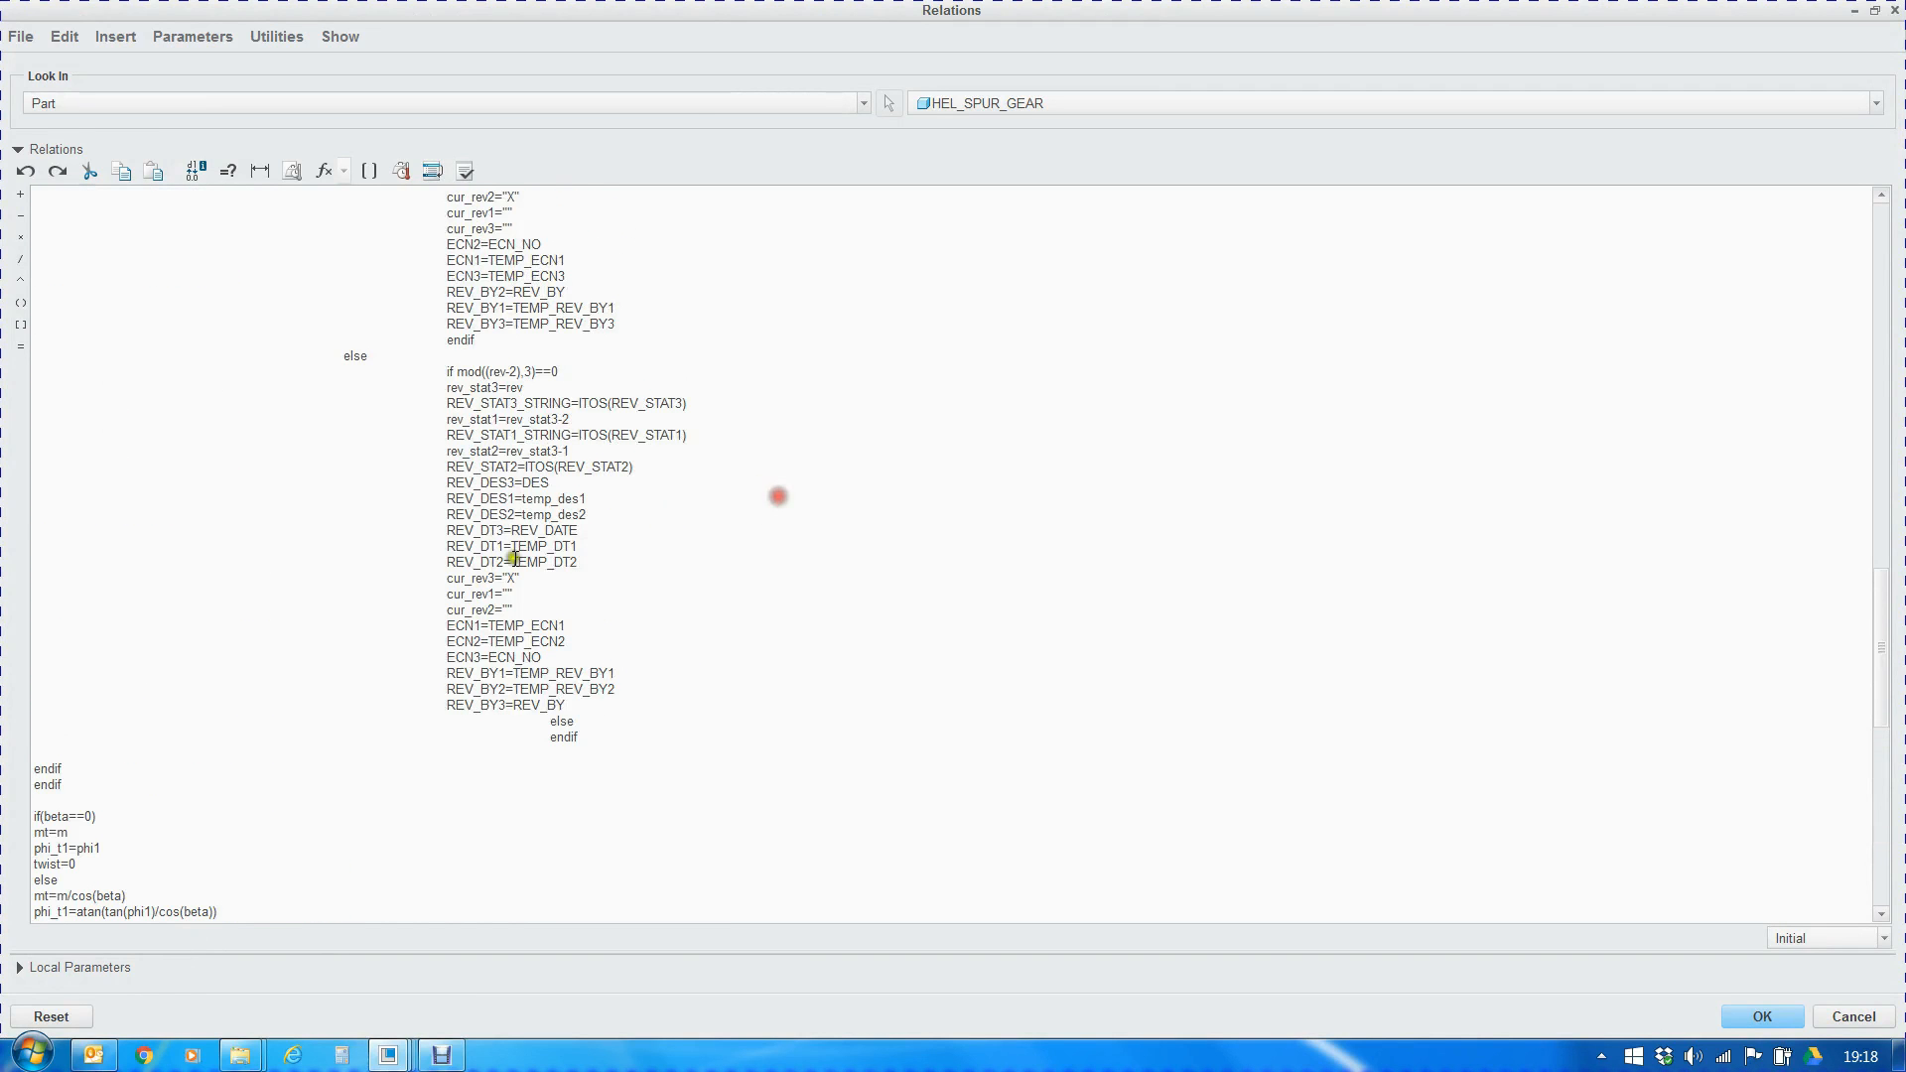
{"action": "scroll", "coordinate": [403, 673], "scroll_direction": "down", "scroll_amount": 4}
{"action": "scroll", "coordinate": [99, 616], "scroll_direction": "down", "scroll_amount": 4}
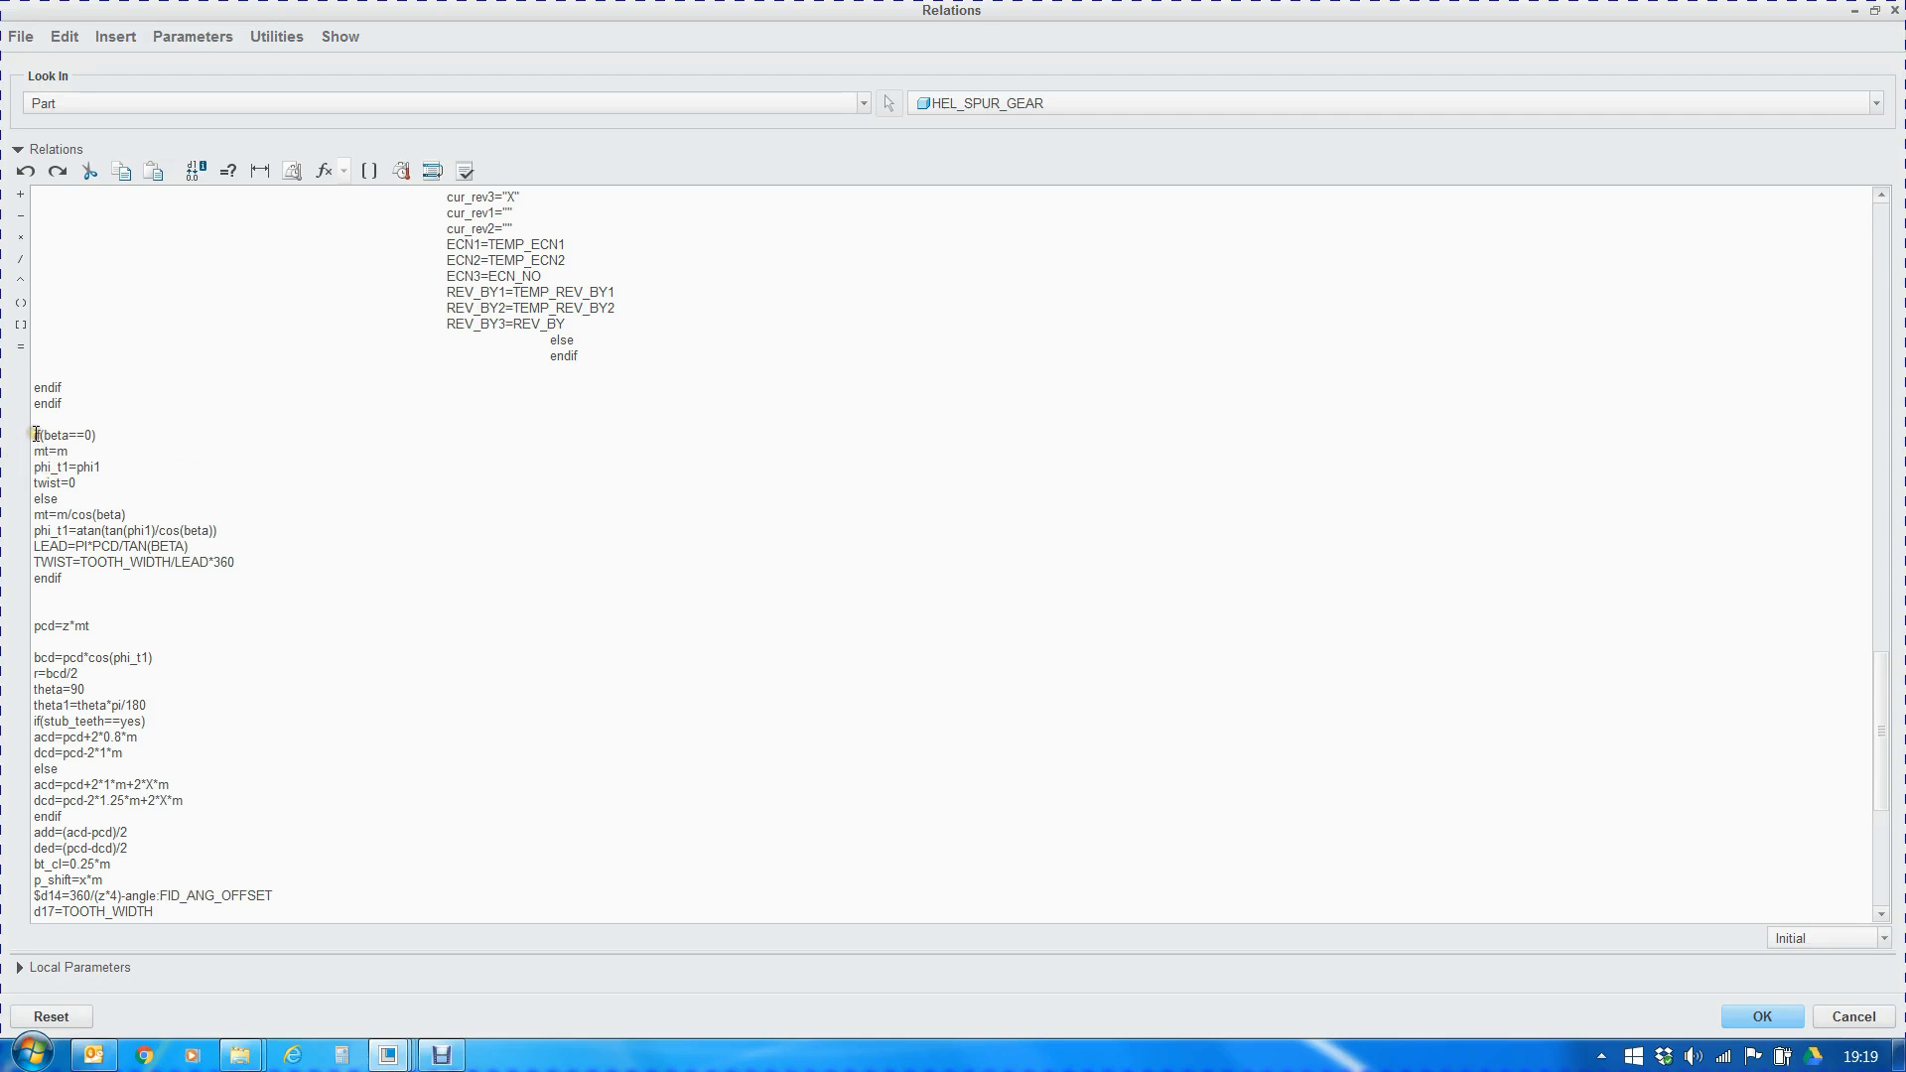
Examine the mt, phi_t1 and twist relations that apply when beta equals 0
{"action": "left_click_drag", "start_coordinate": [35, 456], "coordinate": [70, 455]}
{"action": "left_click", "coordinate": [70, 455]}
{"action": "left_click", "coordinate": [38, 449]}
{"action": "left_click", "coordinate": [66, 451]}
{"action": "double_click", "coordinate": [51, 467]}
{"action": "left_click_drag", "start_coordinate": [78, 467], "coordinate": [36, 480]}
{"action": "left_click", "coordinate": [43, 485]}
{"action": "left_click", "coordinate": [66, 486]}
{"action": "left_click_drag", "start_coordinate": [37, 484], "coordinate": [57, 485]}
{"action": "left_click", "coordinate": [74, 484]}
Examine the helical-gear relations for mt, phi_t1, LEAD and TWIST in the else branch
{"action": "left_click_drag", "start_coordinate": [37, 514], "coordinate": [122, 514]}
{"action": "left_click_drag", "start_coordinate": [34, 516], "coordinate": [248, 556]}
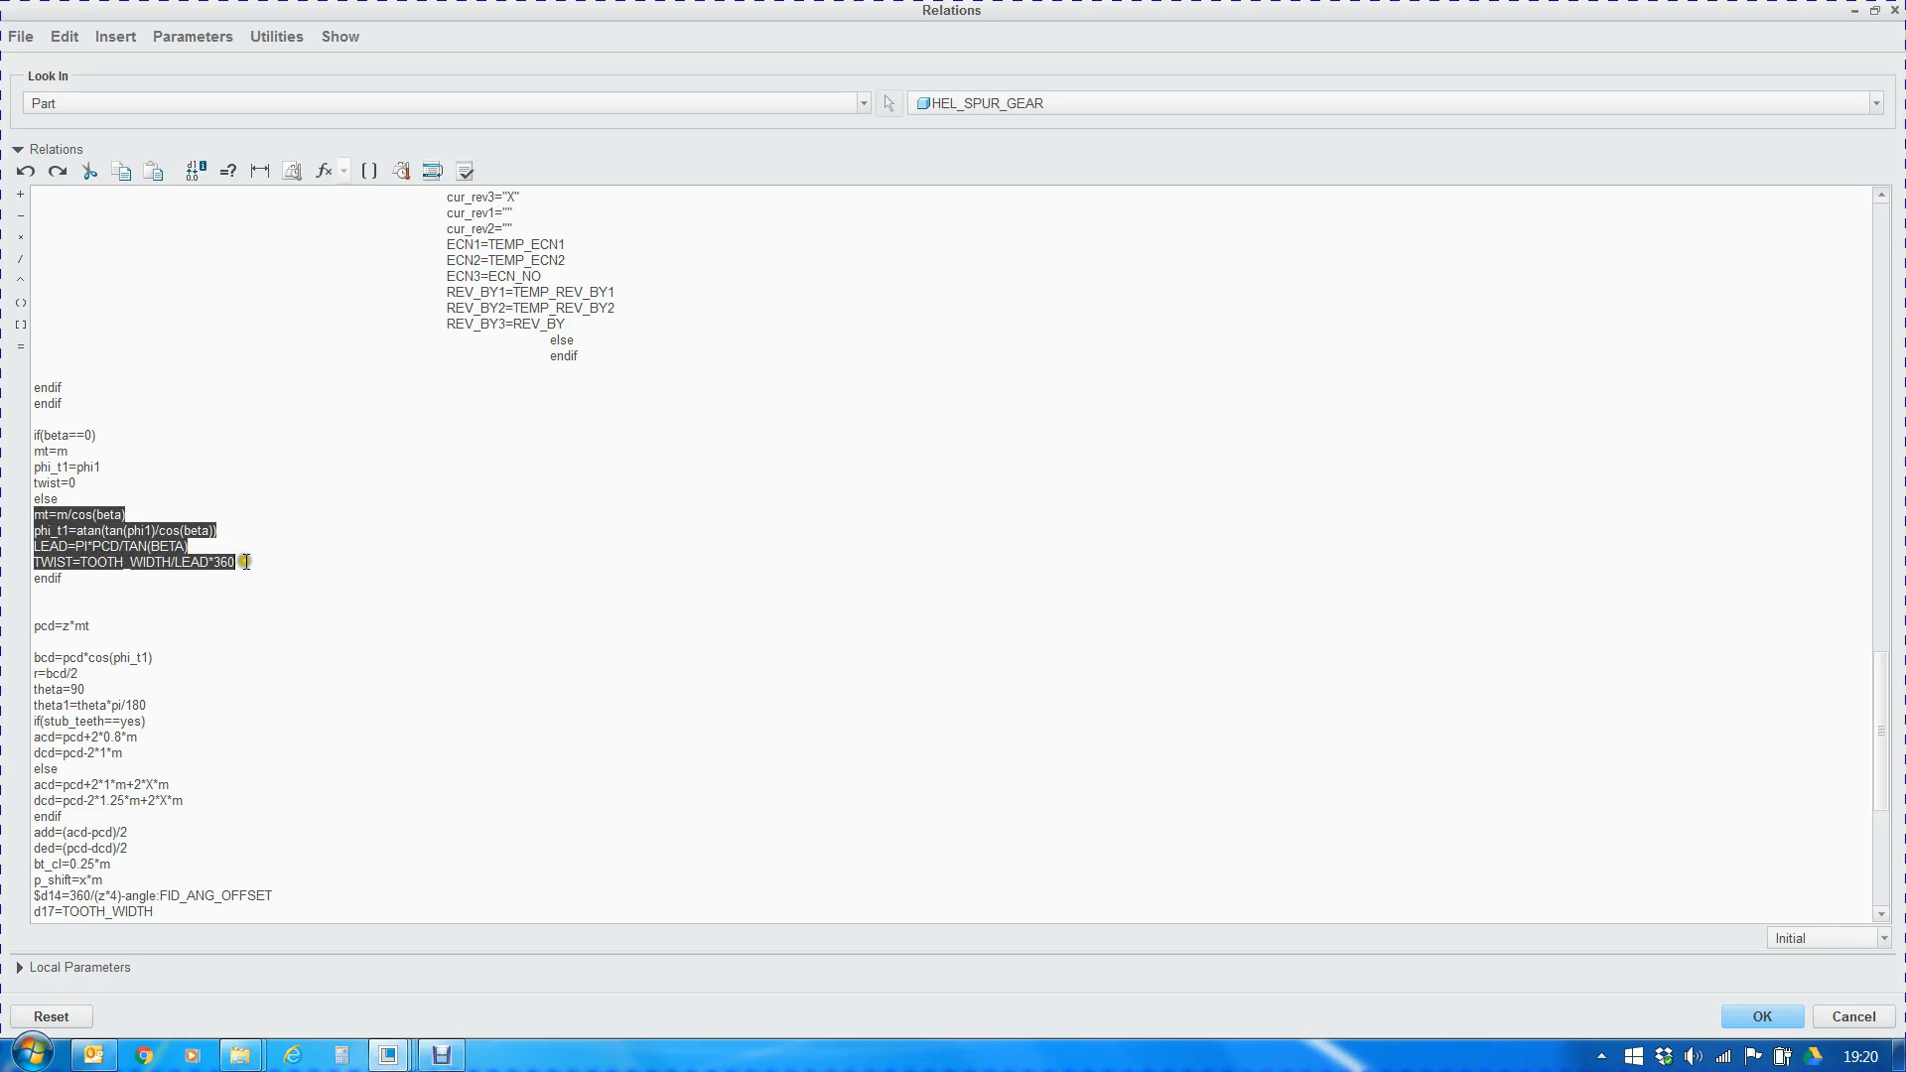
{"action": "left_click", "coordinate": [242, 570]}
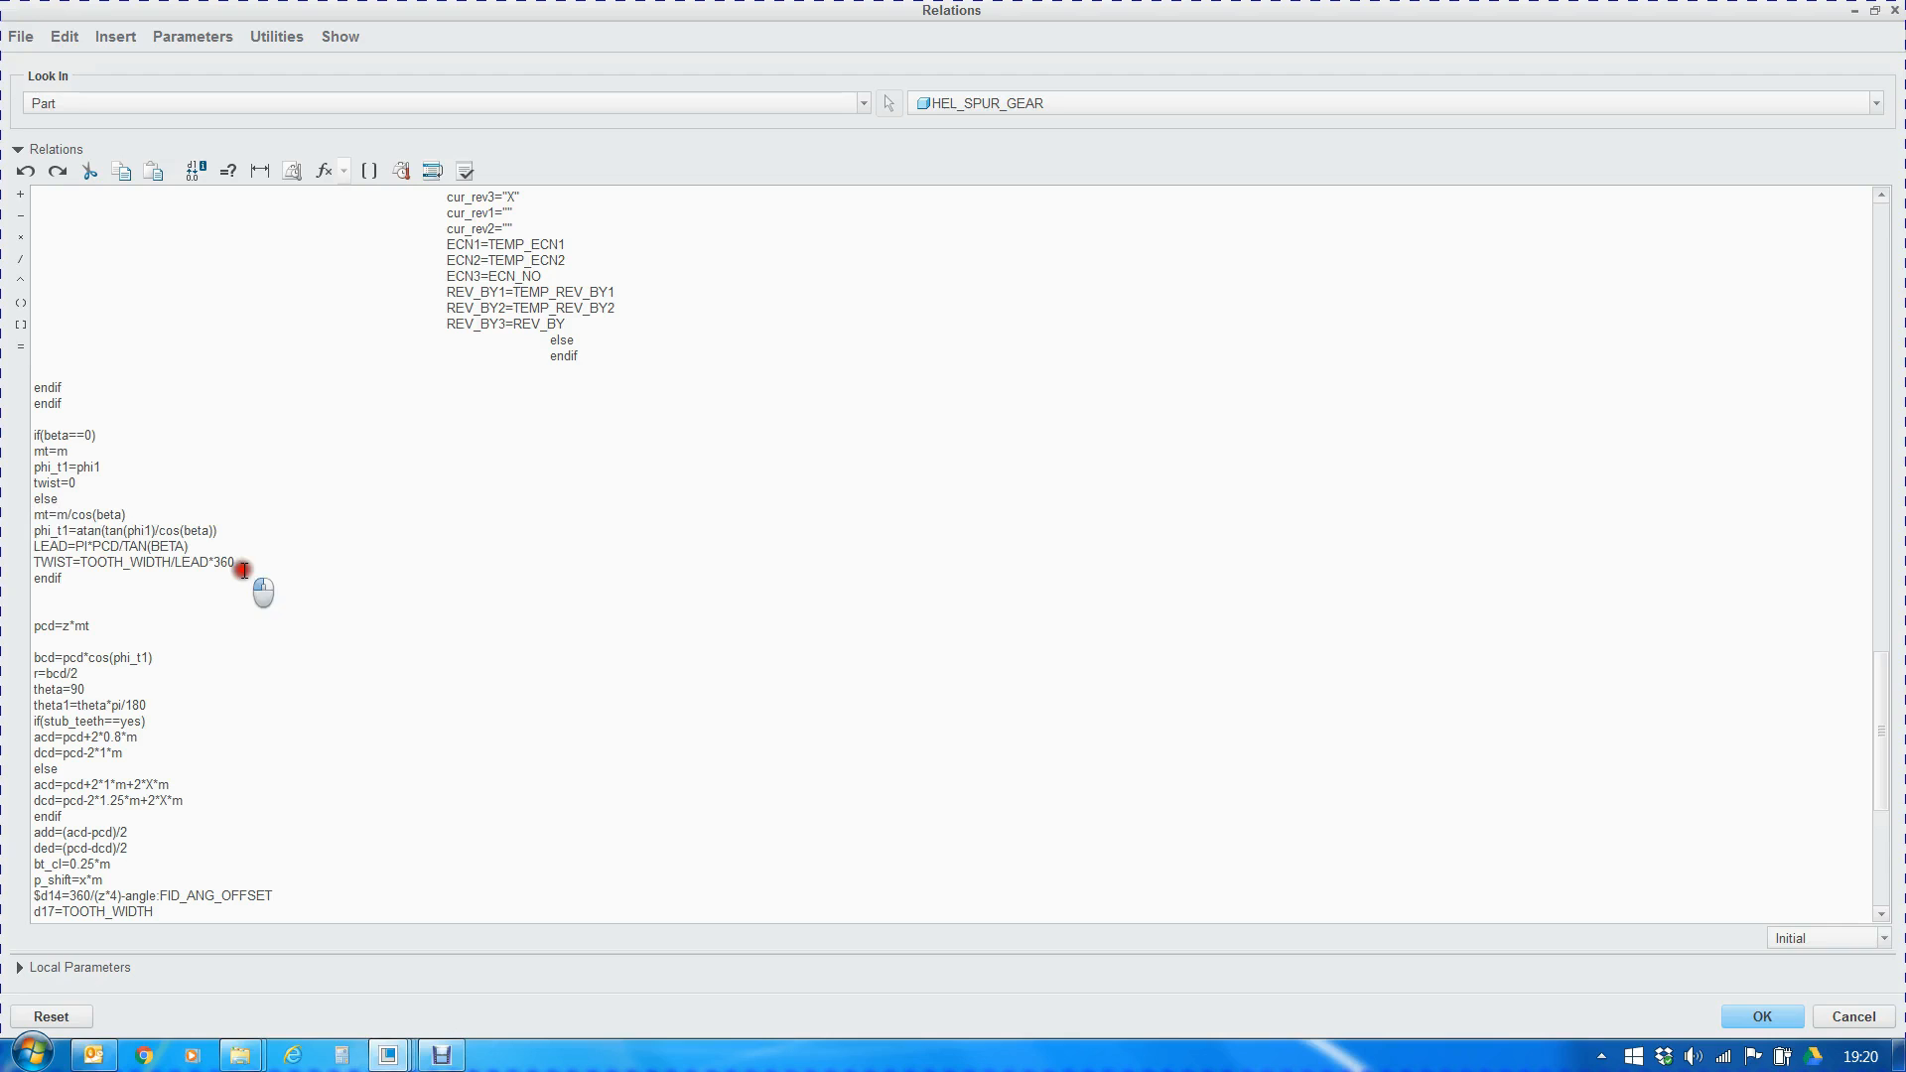
{"action": "left_click", "coordinate": [77, 532]}
{"action": "left_click", "coordinate": [110, 531]}
{"action": "left_click", "coordinate": [129, 531]}
{"action": "double_click", "coordinate": [188, 531]}
{"action": "left_click_drag", "start_coordinate": [38, 566], "coordinate": [73, 566]}
{"action": "left_click", "coordinate": [71, 565]}
Examine the relations for the pitch circle pcd, base circle bcd, radius r, theta and theta1
{"action": "left_click", "coordinate": [38, 626]}
{"action": "left_click_drag", "start_coordinate": [38, 625], "coordinate": [100, 630]}
{"action": "scroll", "coordinate": [140, 651], "scroll_direction": "down", "scroll_amount": 4}
{"action": "left_click_drag", "start_coordinate": [34, 467], "coordinate": [50, 470]}
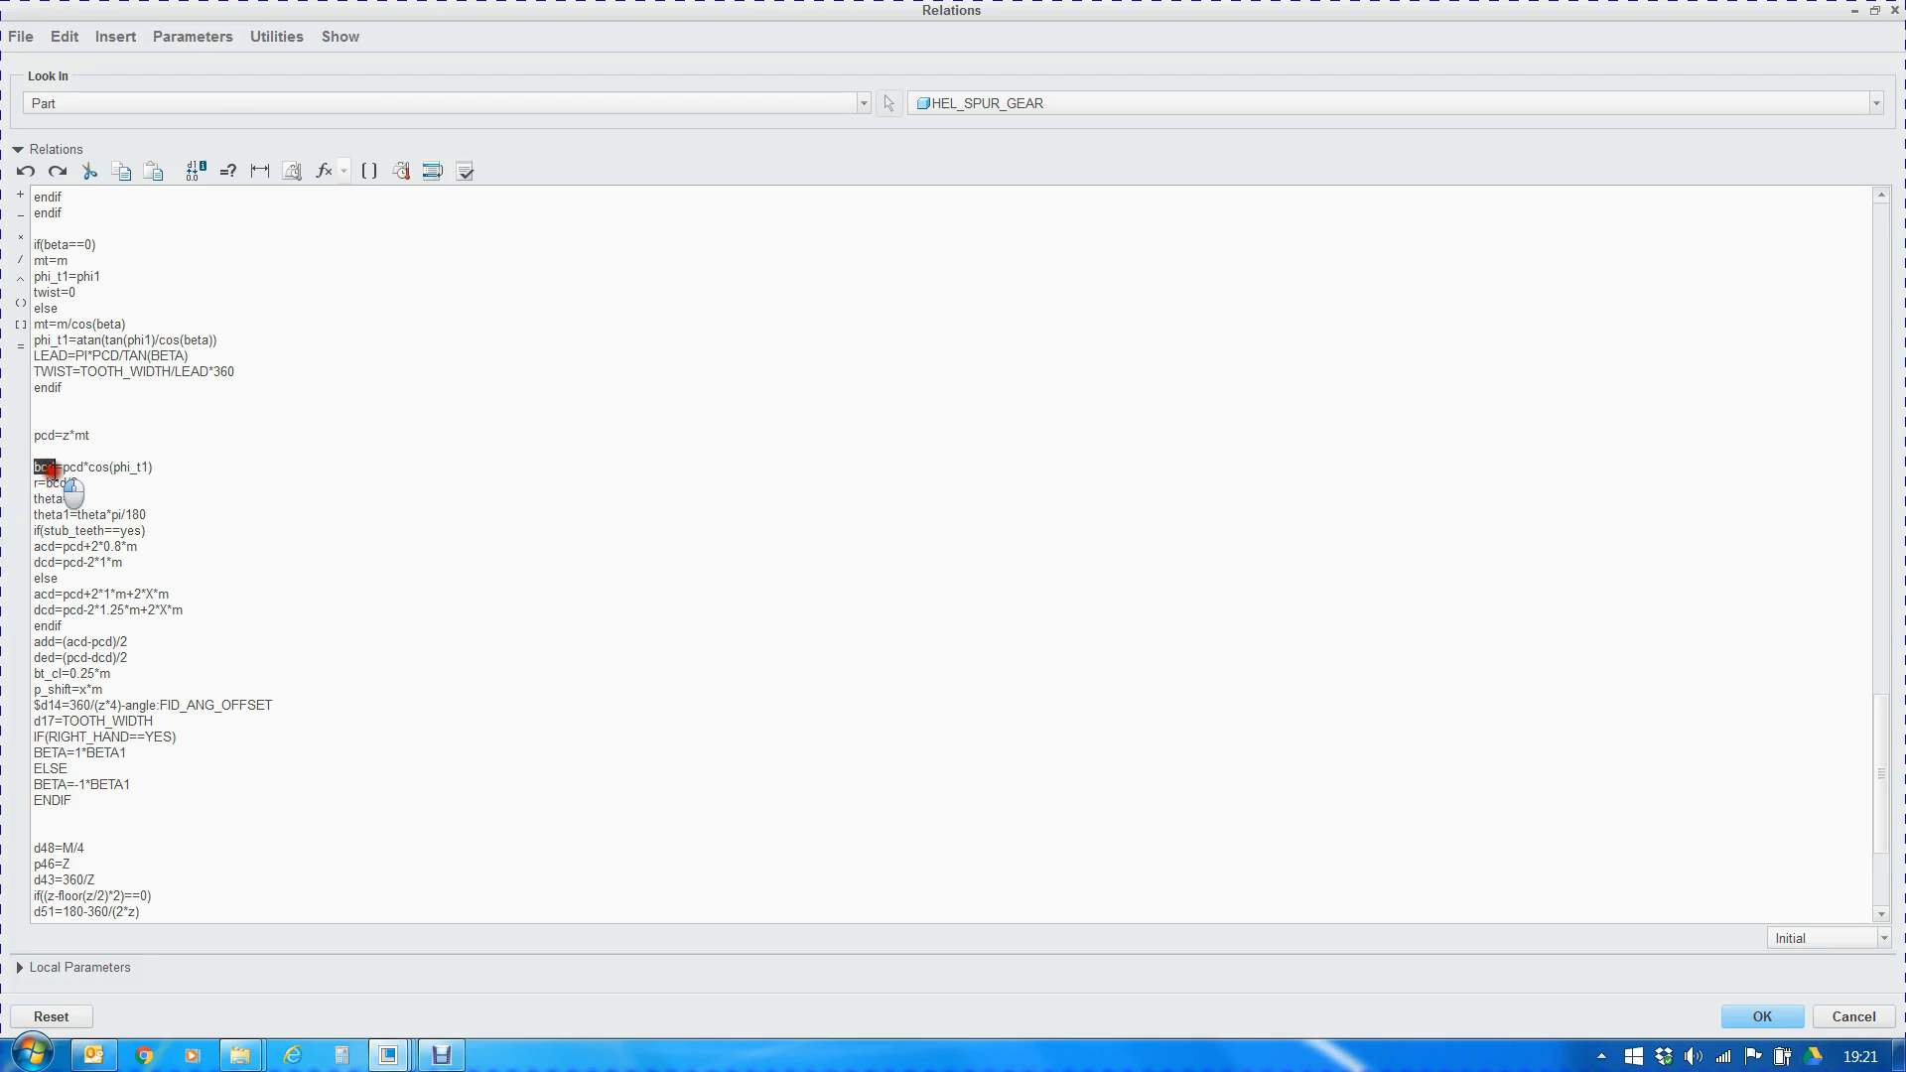
{"action": "left_click", "coordinate": [37, 469]}
{"action": "left_click_drag", "start_coordinate": [35, 484], "coordinate": [83, 485]}
{"action": "left_click_drag", "start_coordinate": [34, 498], "coordinate": [87, 499]}
{"action": "left_click", "coordinate": [74, 498]}
{"action": "left_click_drag", "start_coordinate": [77, 515], "coordinate": [149, 514]}
Examine the acd and dcd relations for stub and standard teeth, plus the add and ded relations
{"action": "left_click", "coordinate": [148, 542]}
{"action": "left_click_drag", "start_coordinate": [36, 546], "coordinate": [136, 549]}
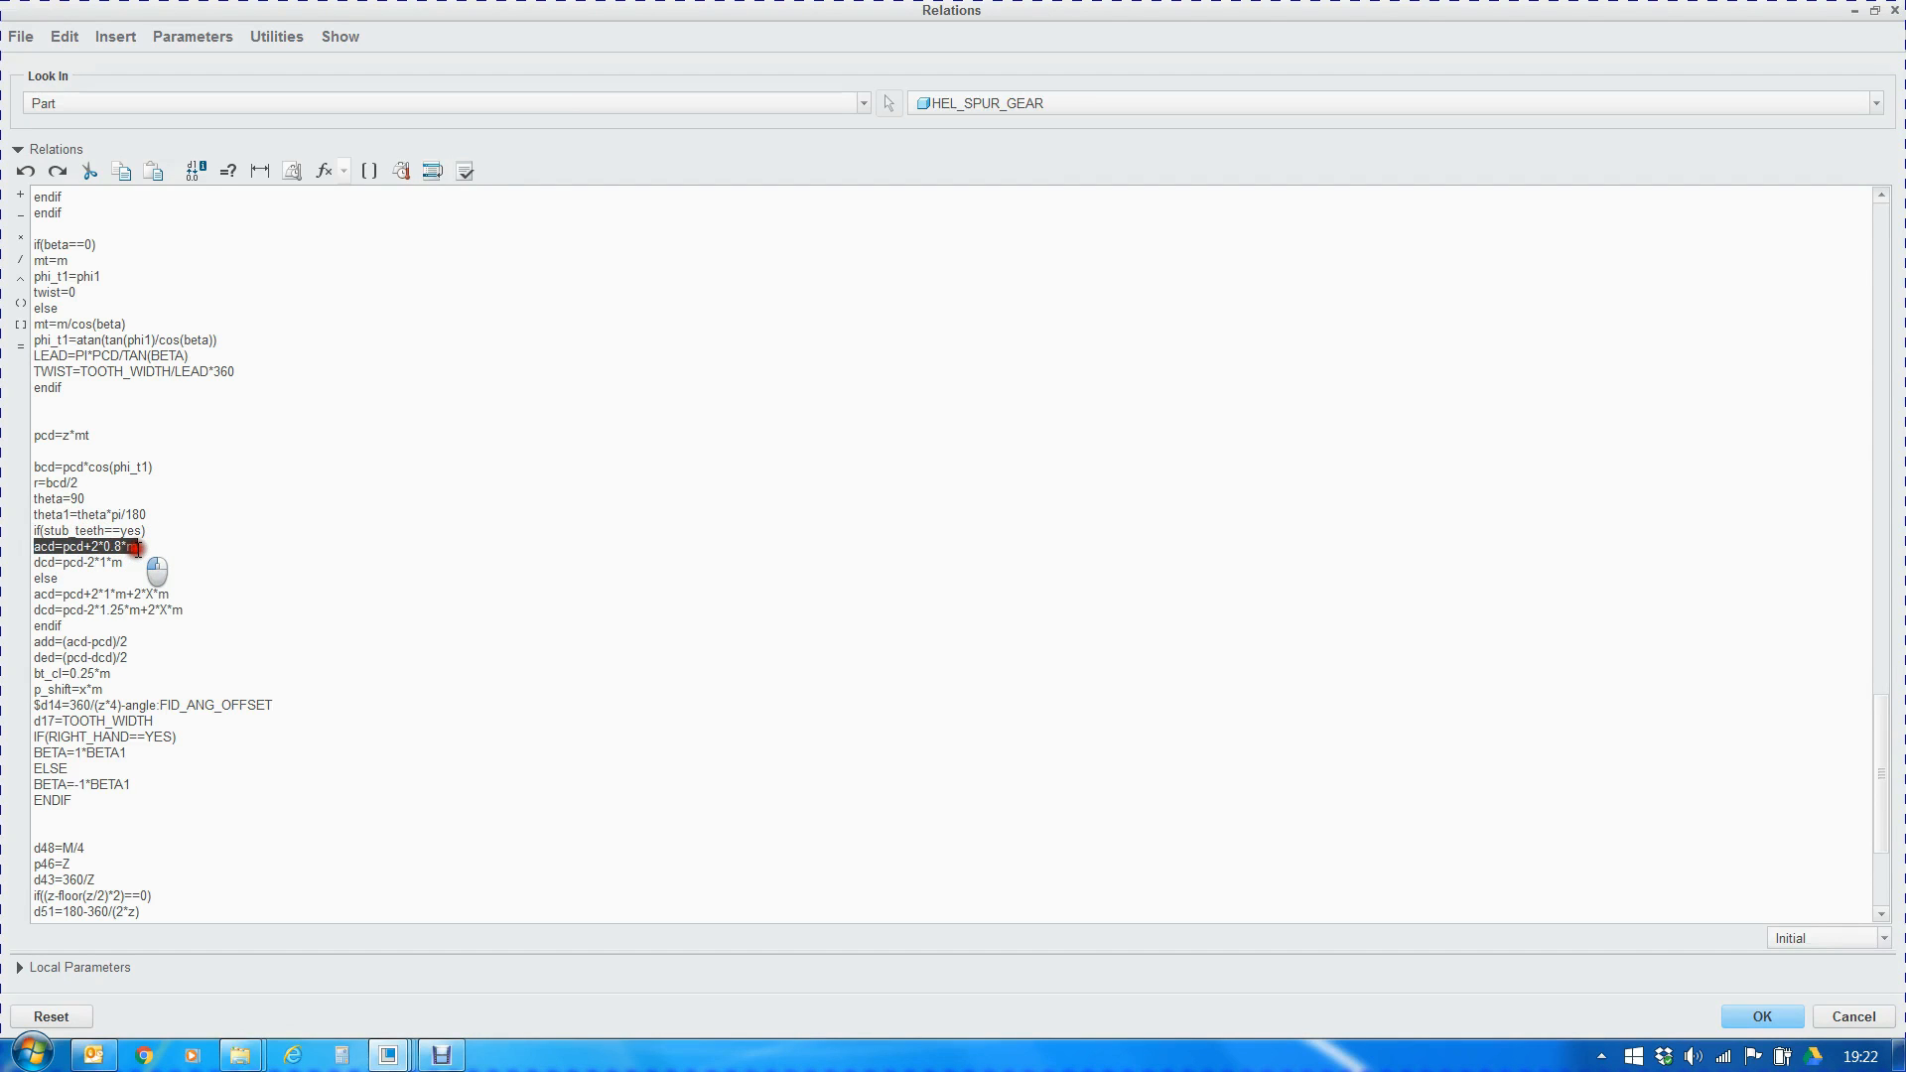
{"action": "left_click_drag", "start_coordinate": [33, 562], "coordinate": [130, 566]}
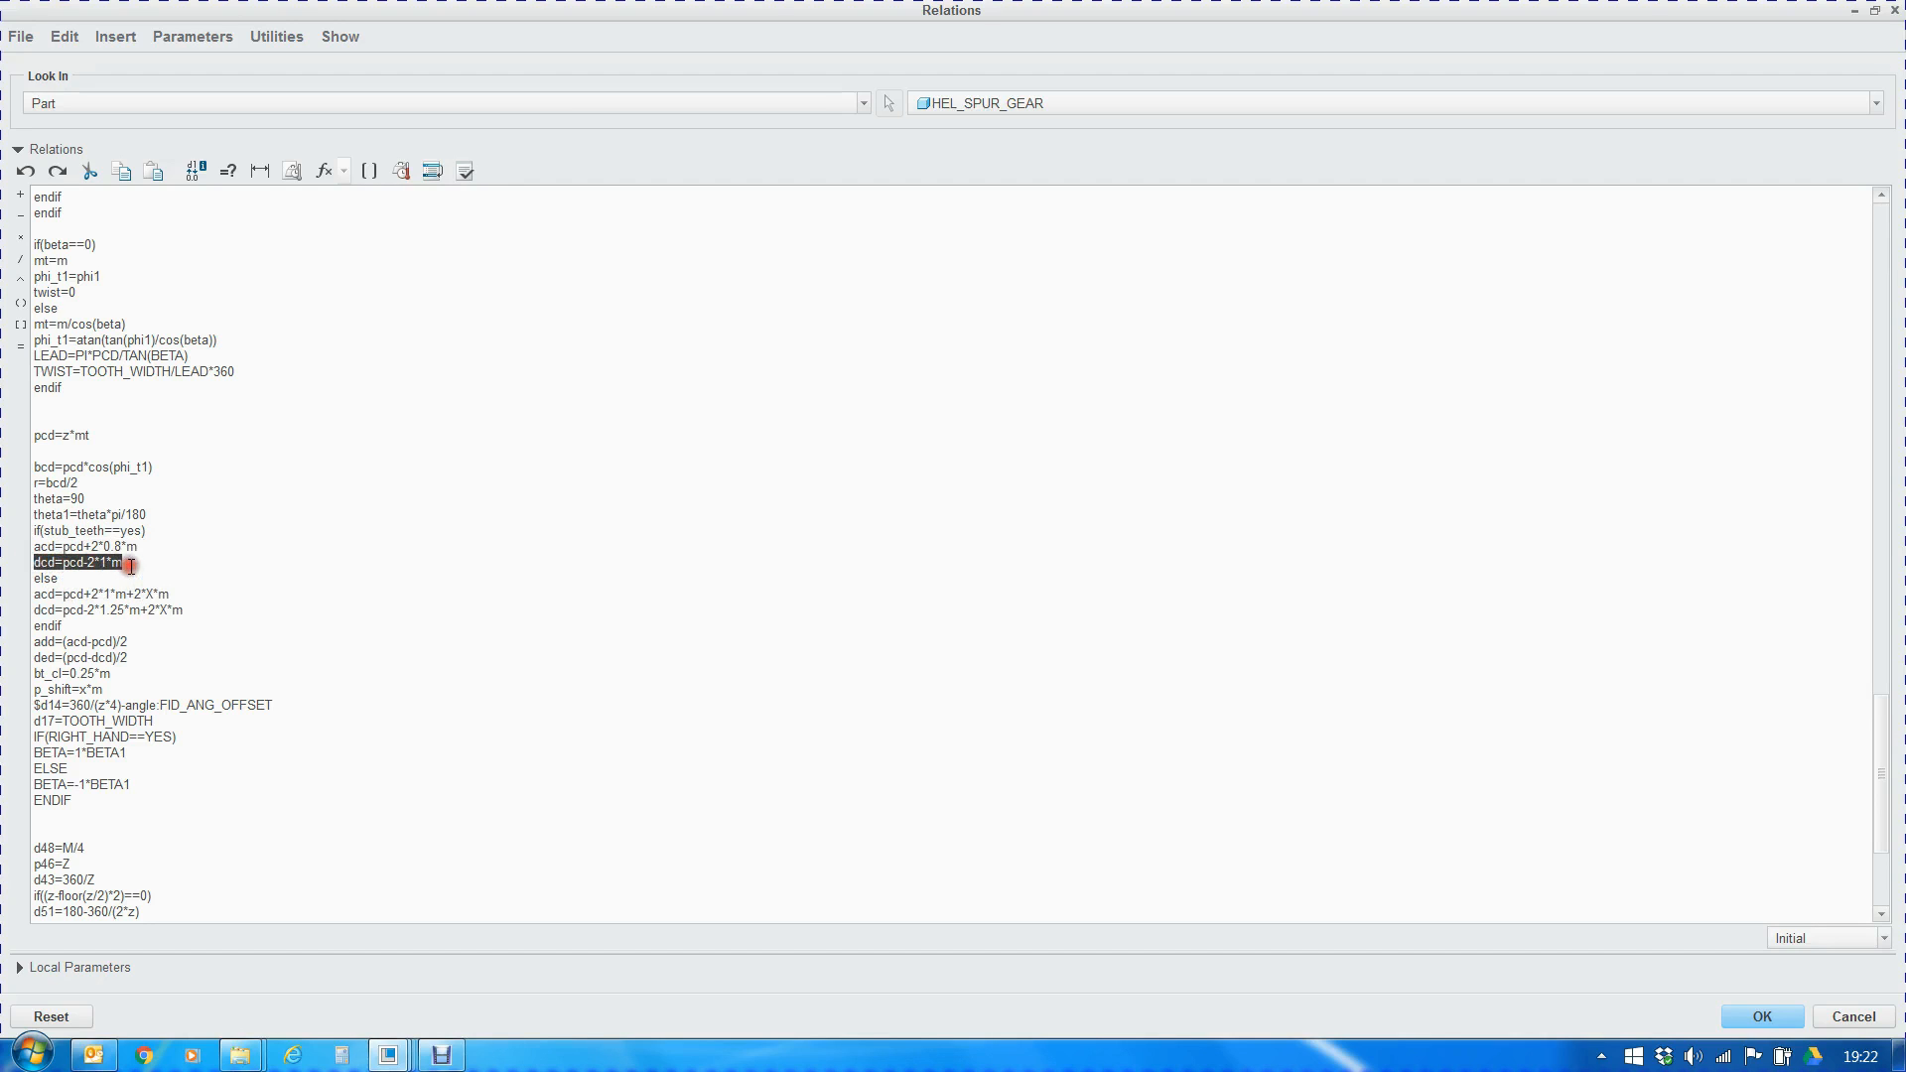
{"action": "left_click", "coordinate": [37, 576]}
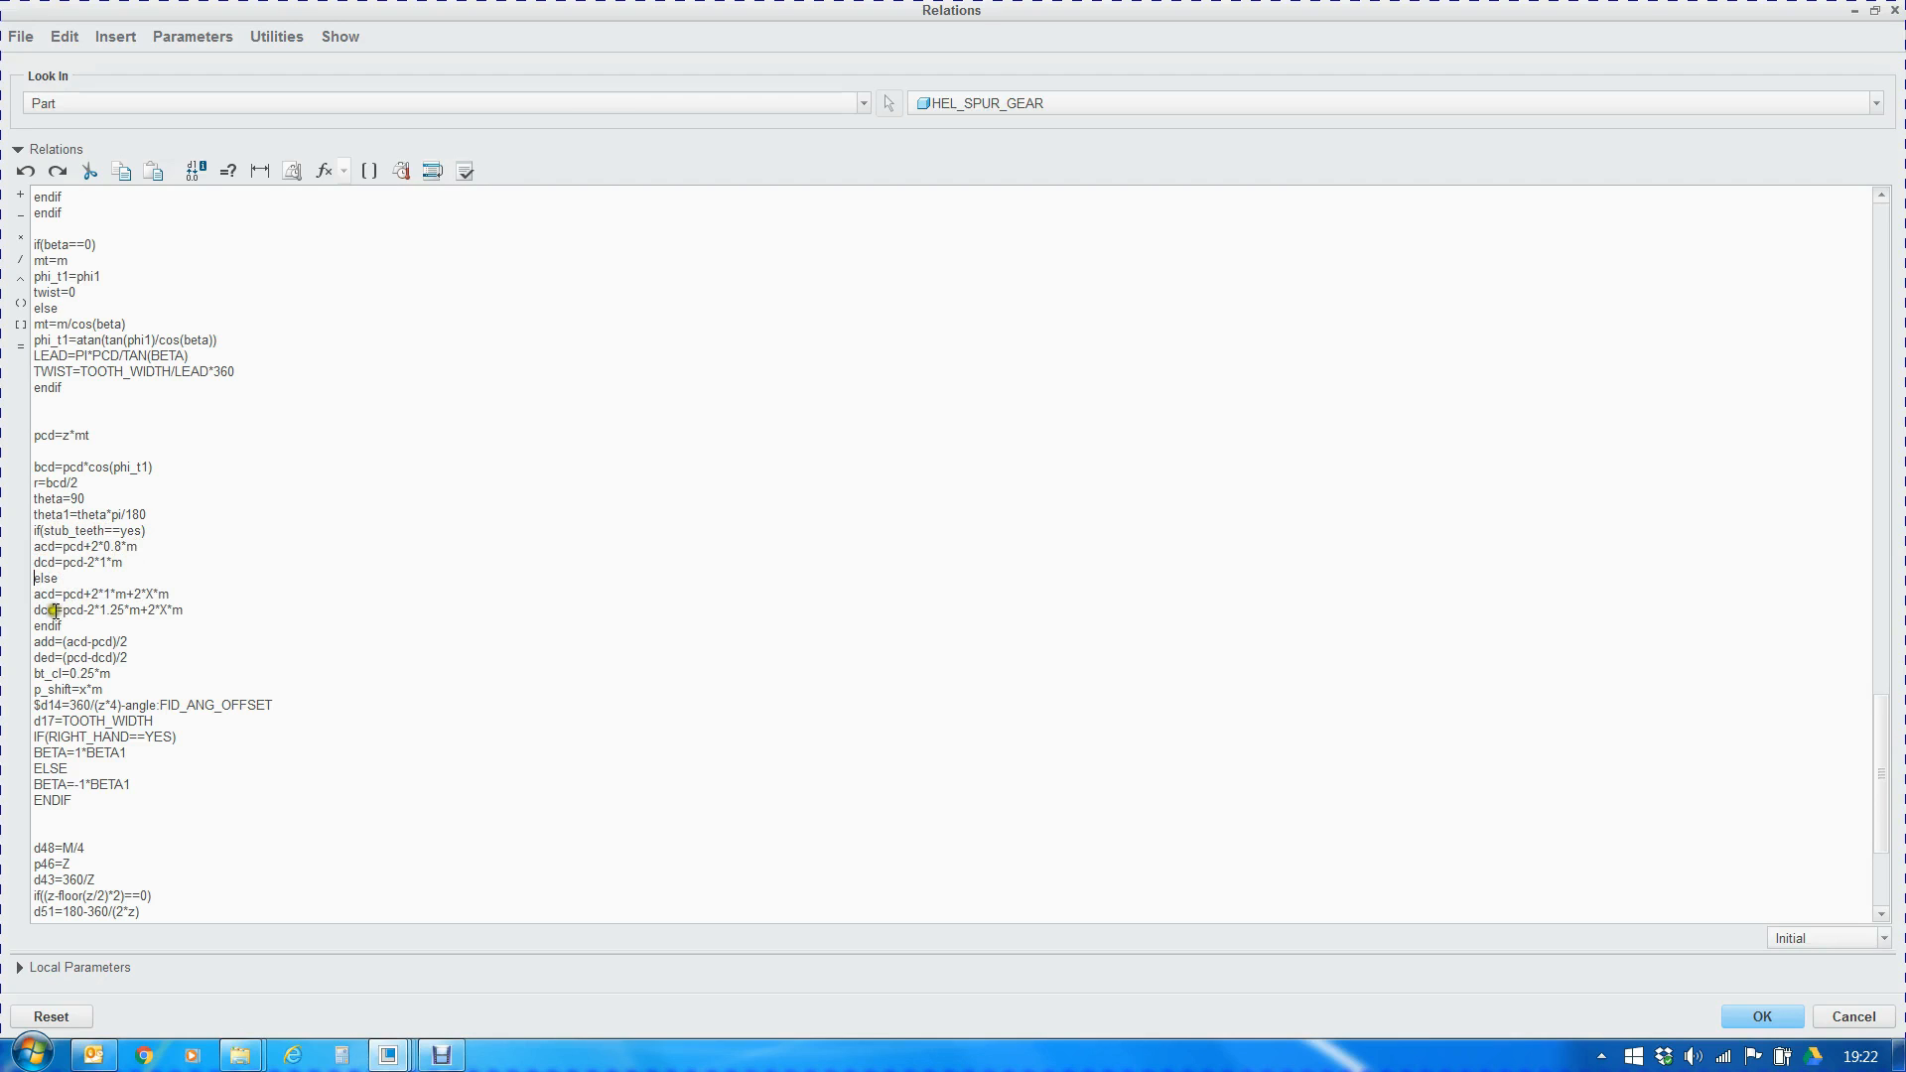
{"action": "left_click_drag", "start_coordinate": [33, 593], "coordinate": [189, 610]}
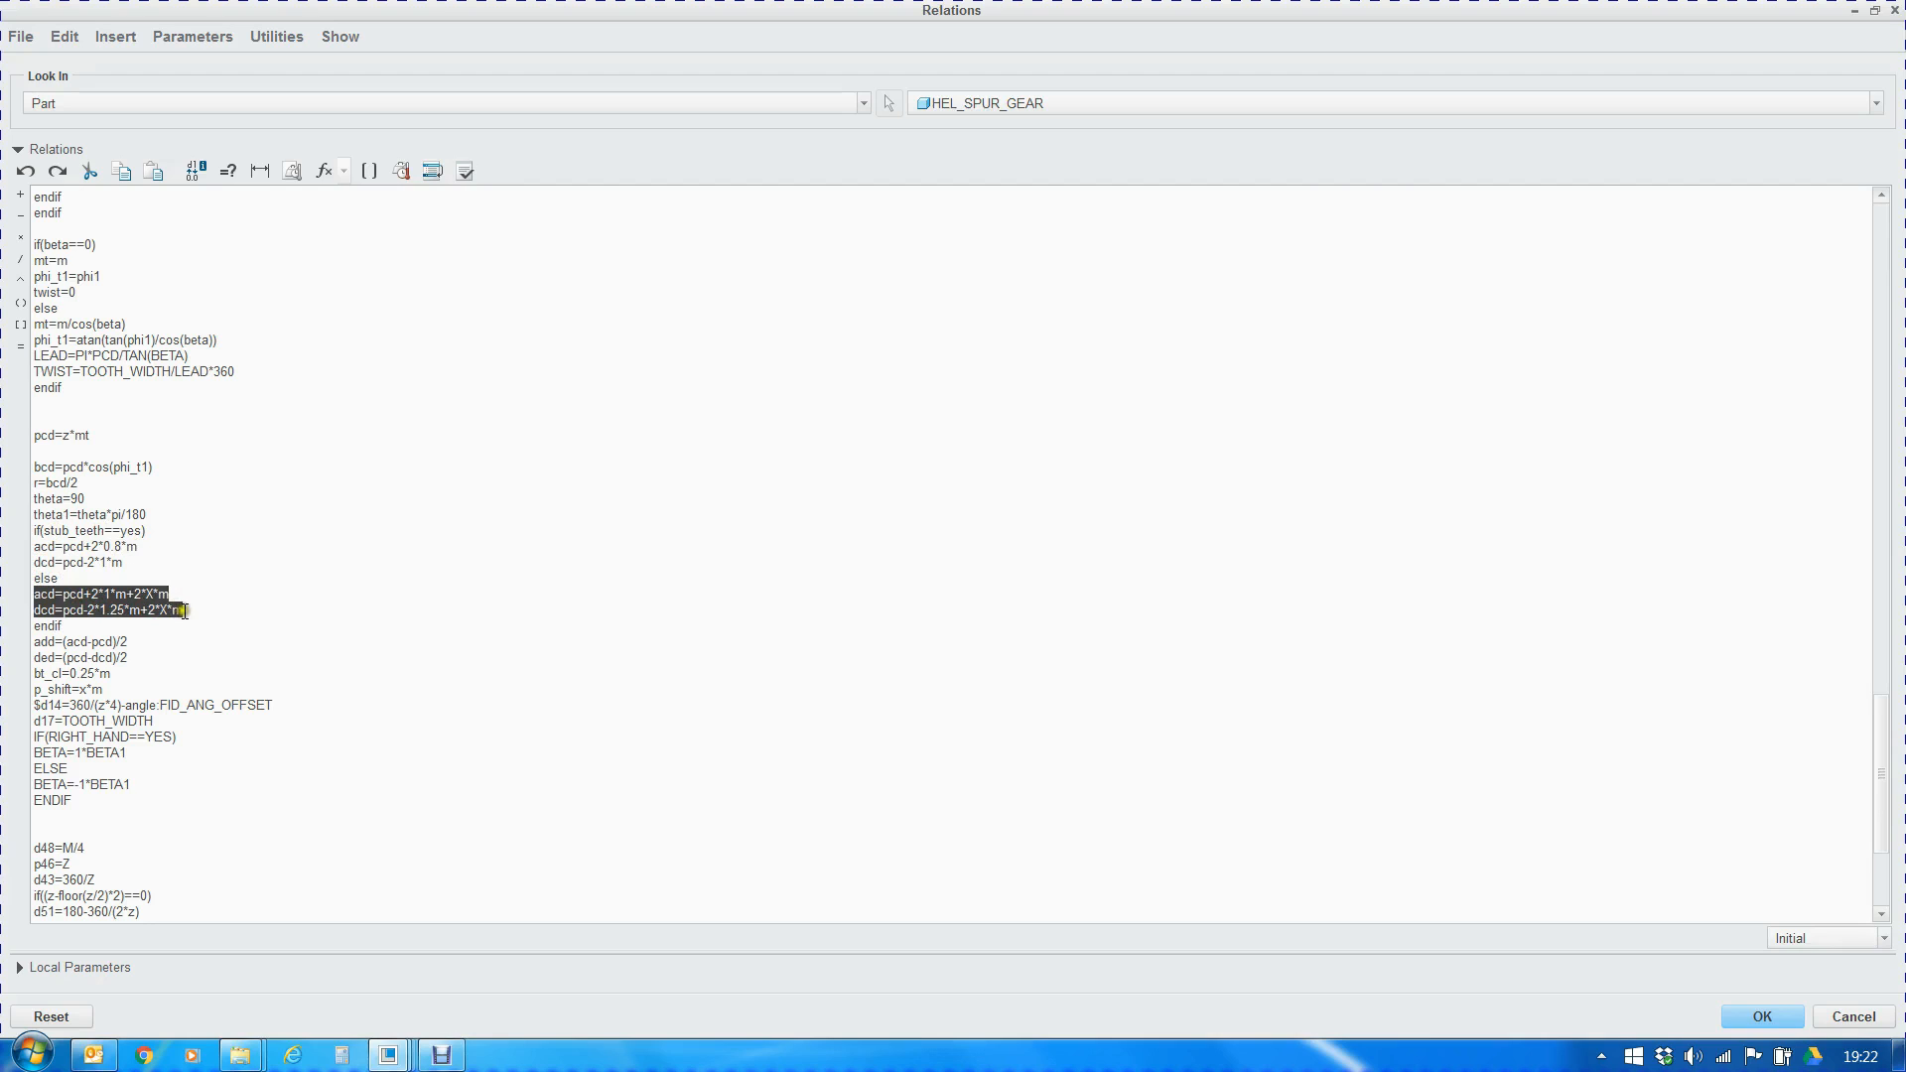
{"action": "mouse_move", "coordinate": [32, 642]}
{"action": "left_mouse_down"}
{"action": "mouse_move", "coordinate": [64, 642]}
{"action": "mouse_move", "coordinate": [55, 658]}
{"action": "left_mouse_up"}
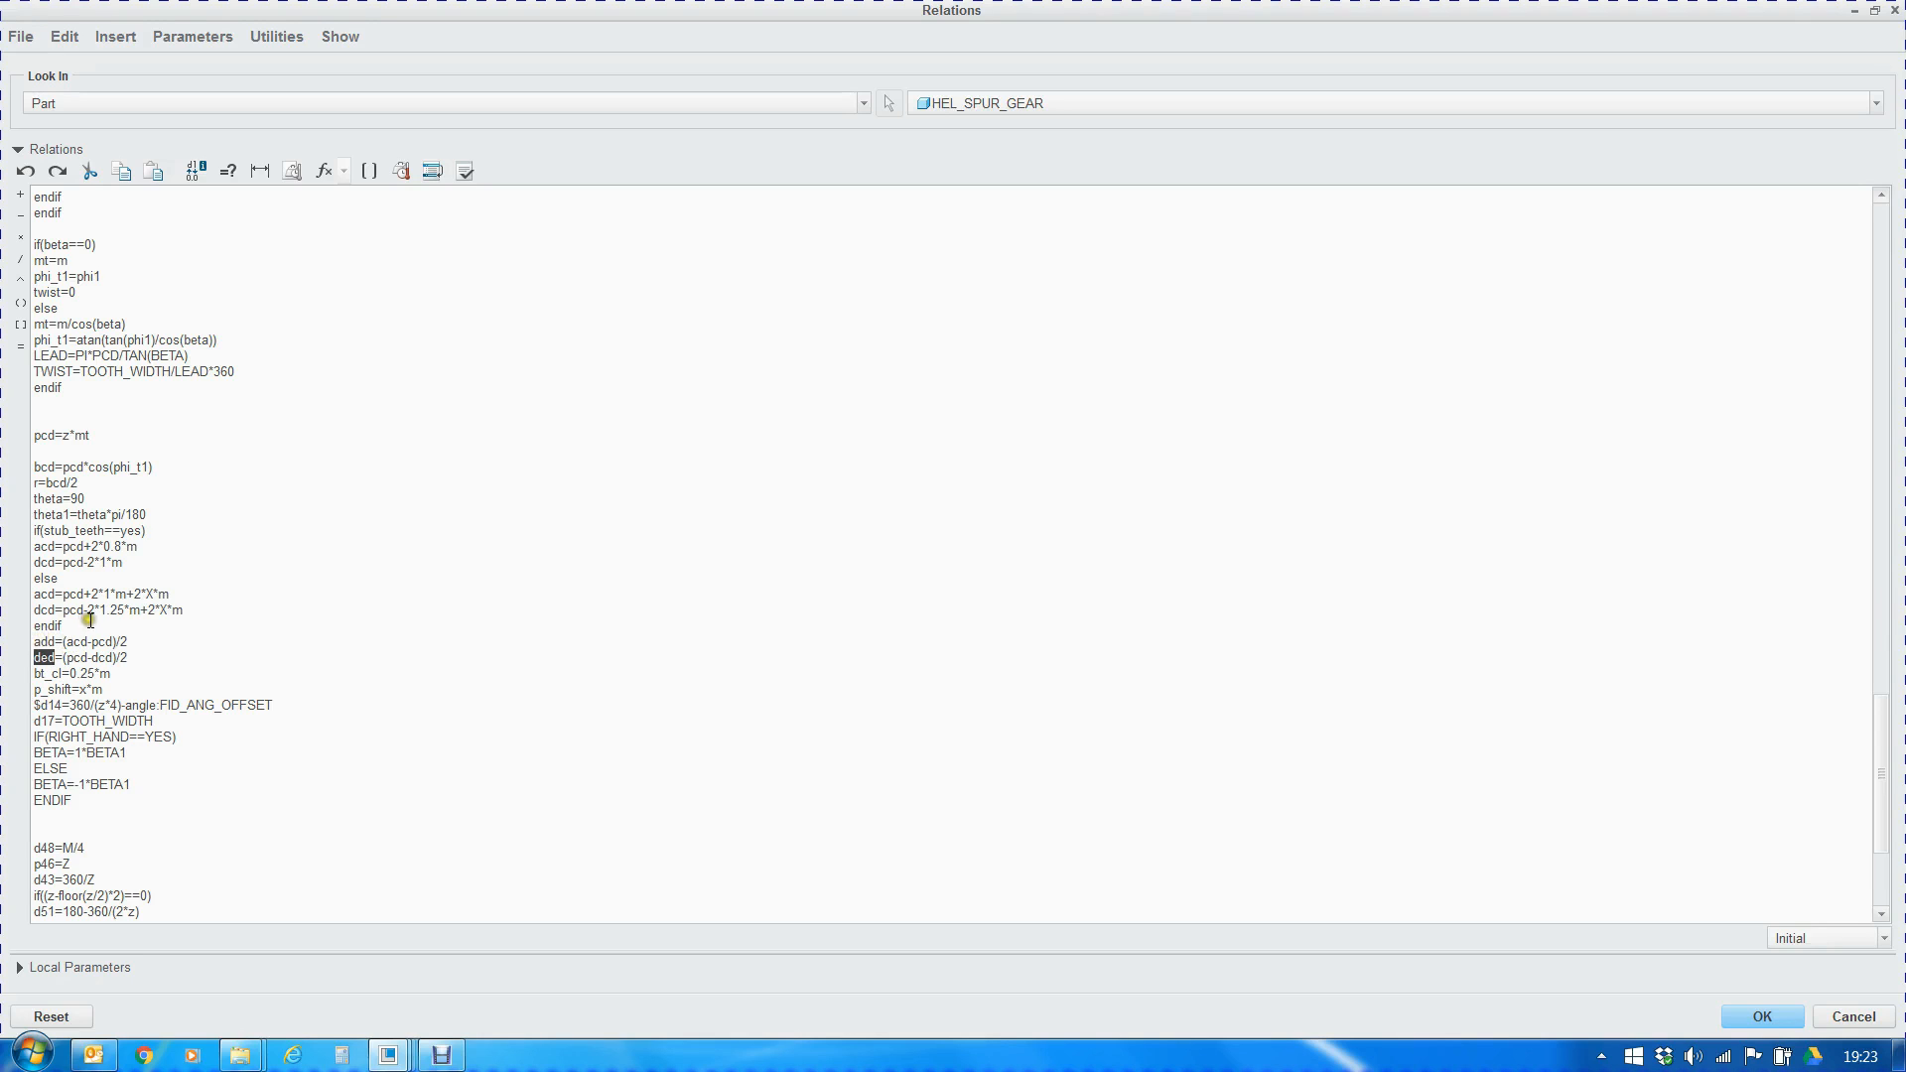
Examine the bt_cl, p_shift and $d14 angle offset relations, and close the part's relations
{"action": "scroll", "coordinate": [91, 626], "scroll_direction": "down", "scroll_amount": 3}
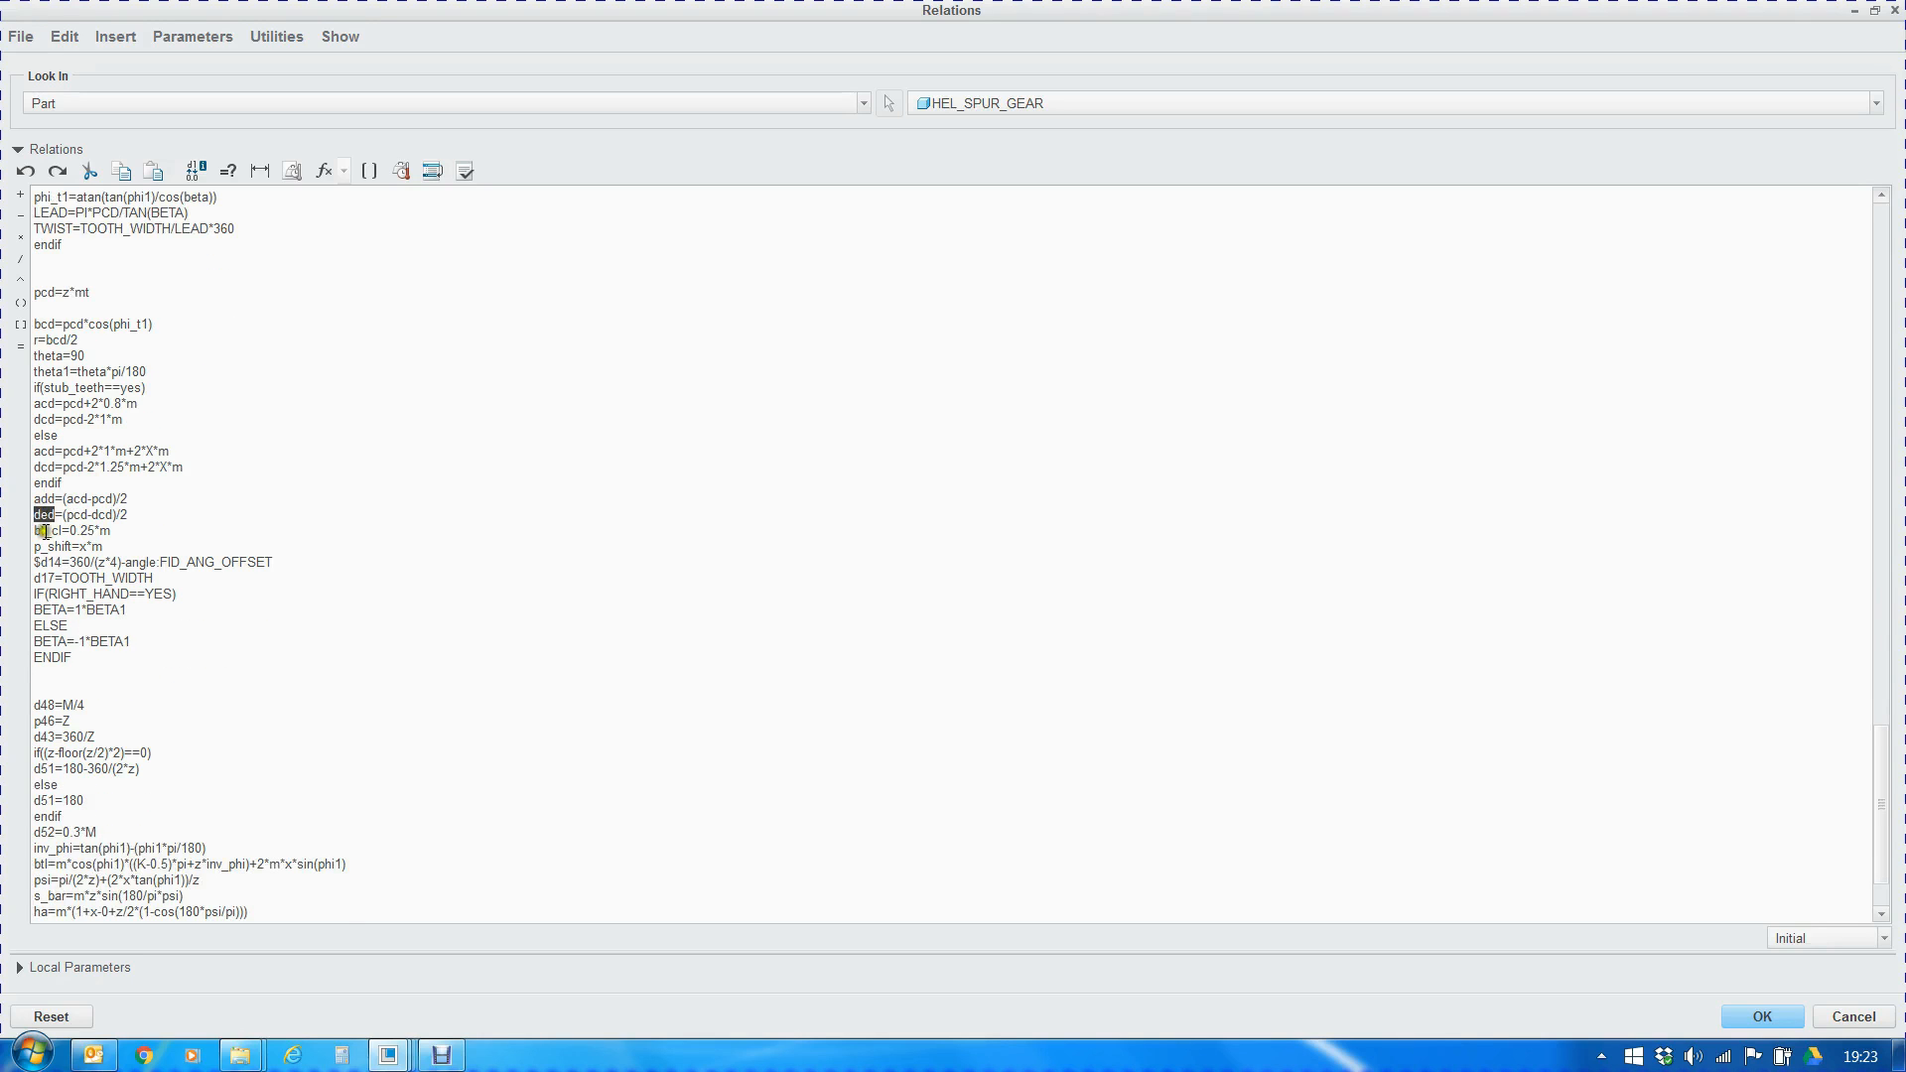
{"action": "left_click", "coordinate": [118, 531]}
{"action": "left_click", "coordinate": [33, 532]}
{"action": "left_click_drag", "start_coordinate": [33, 533], "coordinate": [112, 533]}
{"action": "left_click", "coordinate": [110, 533]}
{"action": "left_click_drag", "start_coordinate": [33, 533], "coordinate": [117, 532]}
{"action": "left_click_drag", "start_coordinate": [108, 546], "coordinate": [17, 292]}
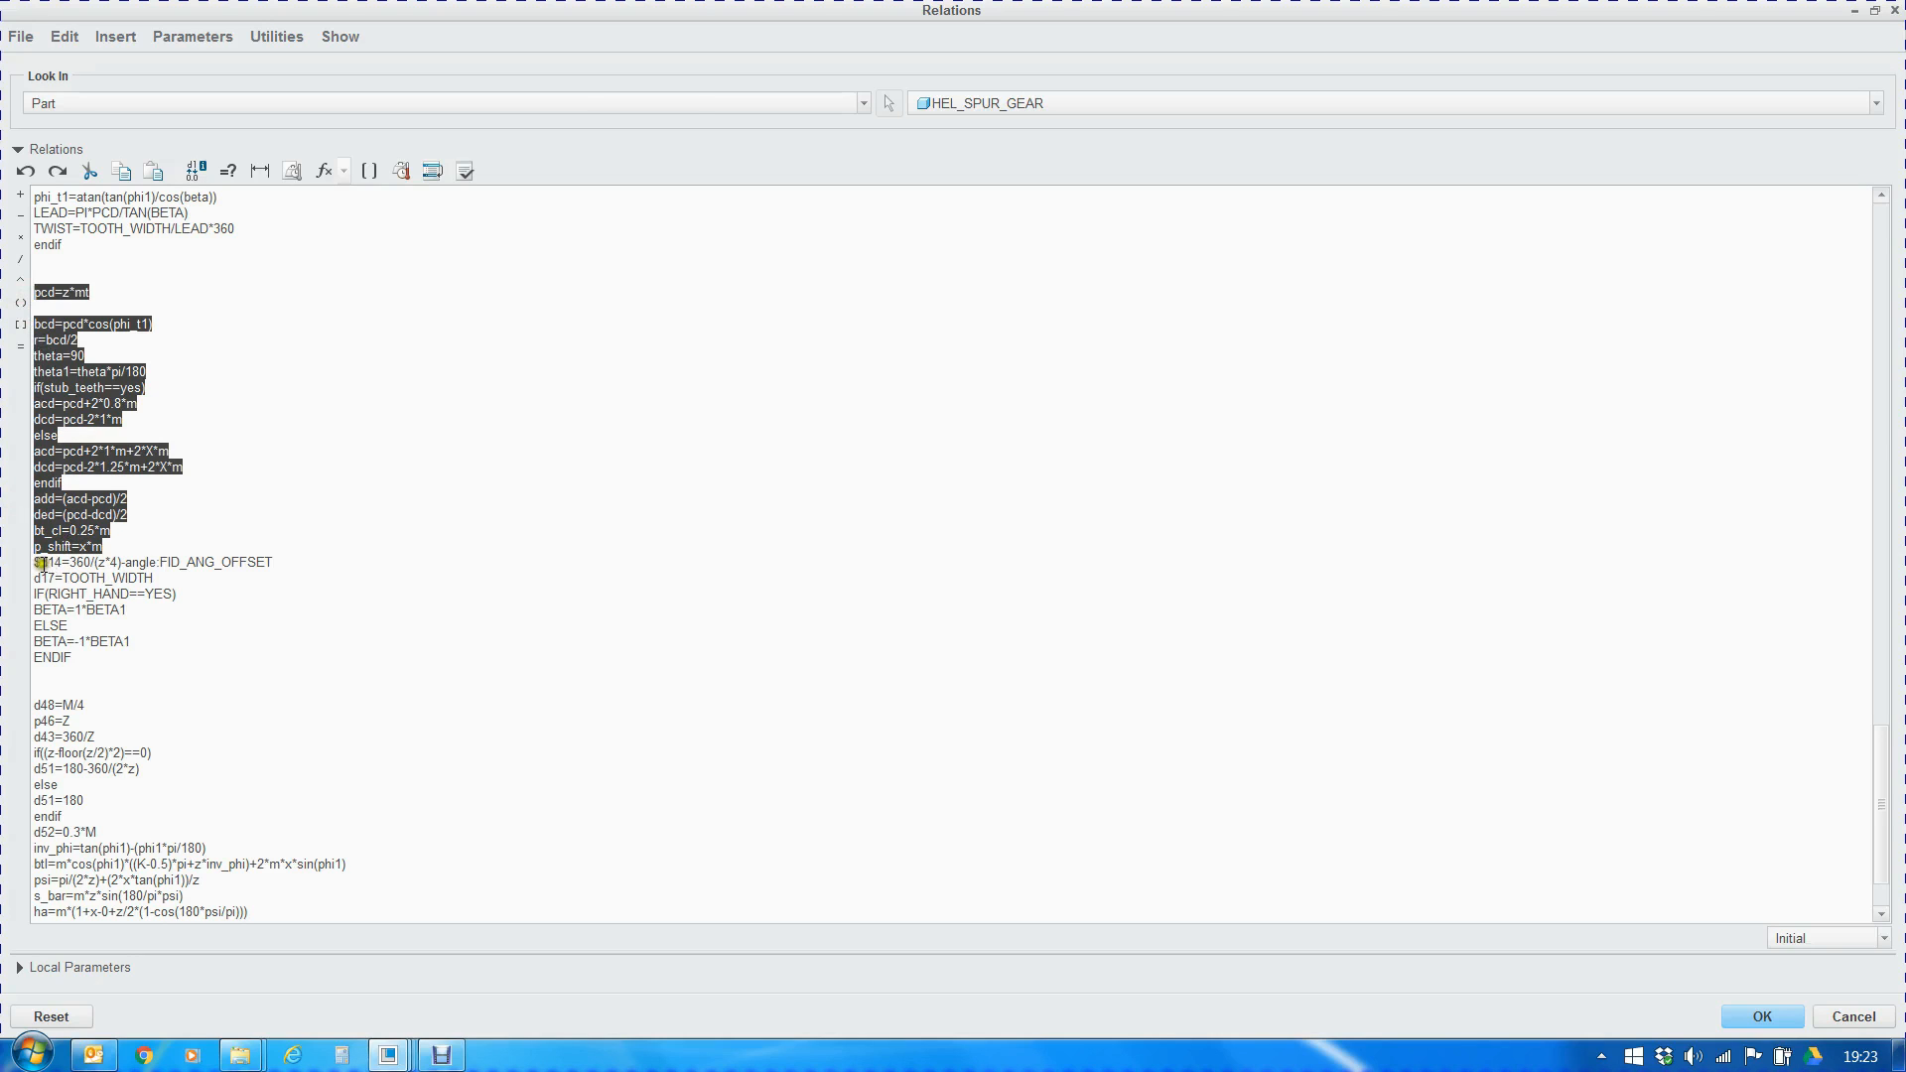
{"action": "left_click_drag", "start_coordinate": [34, 562], "coordinate": [273, 566]}
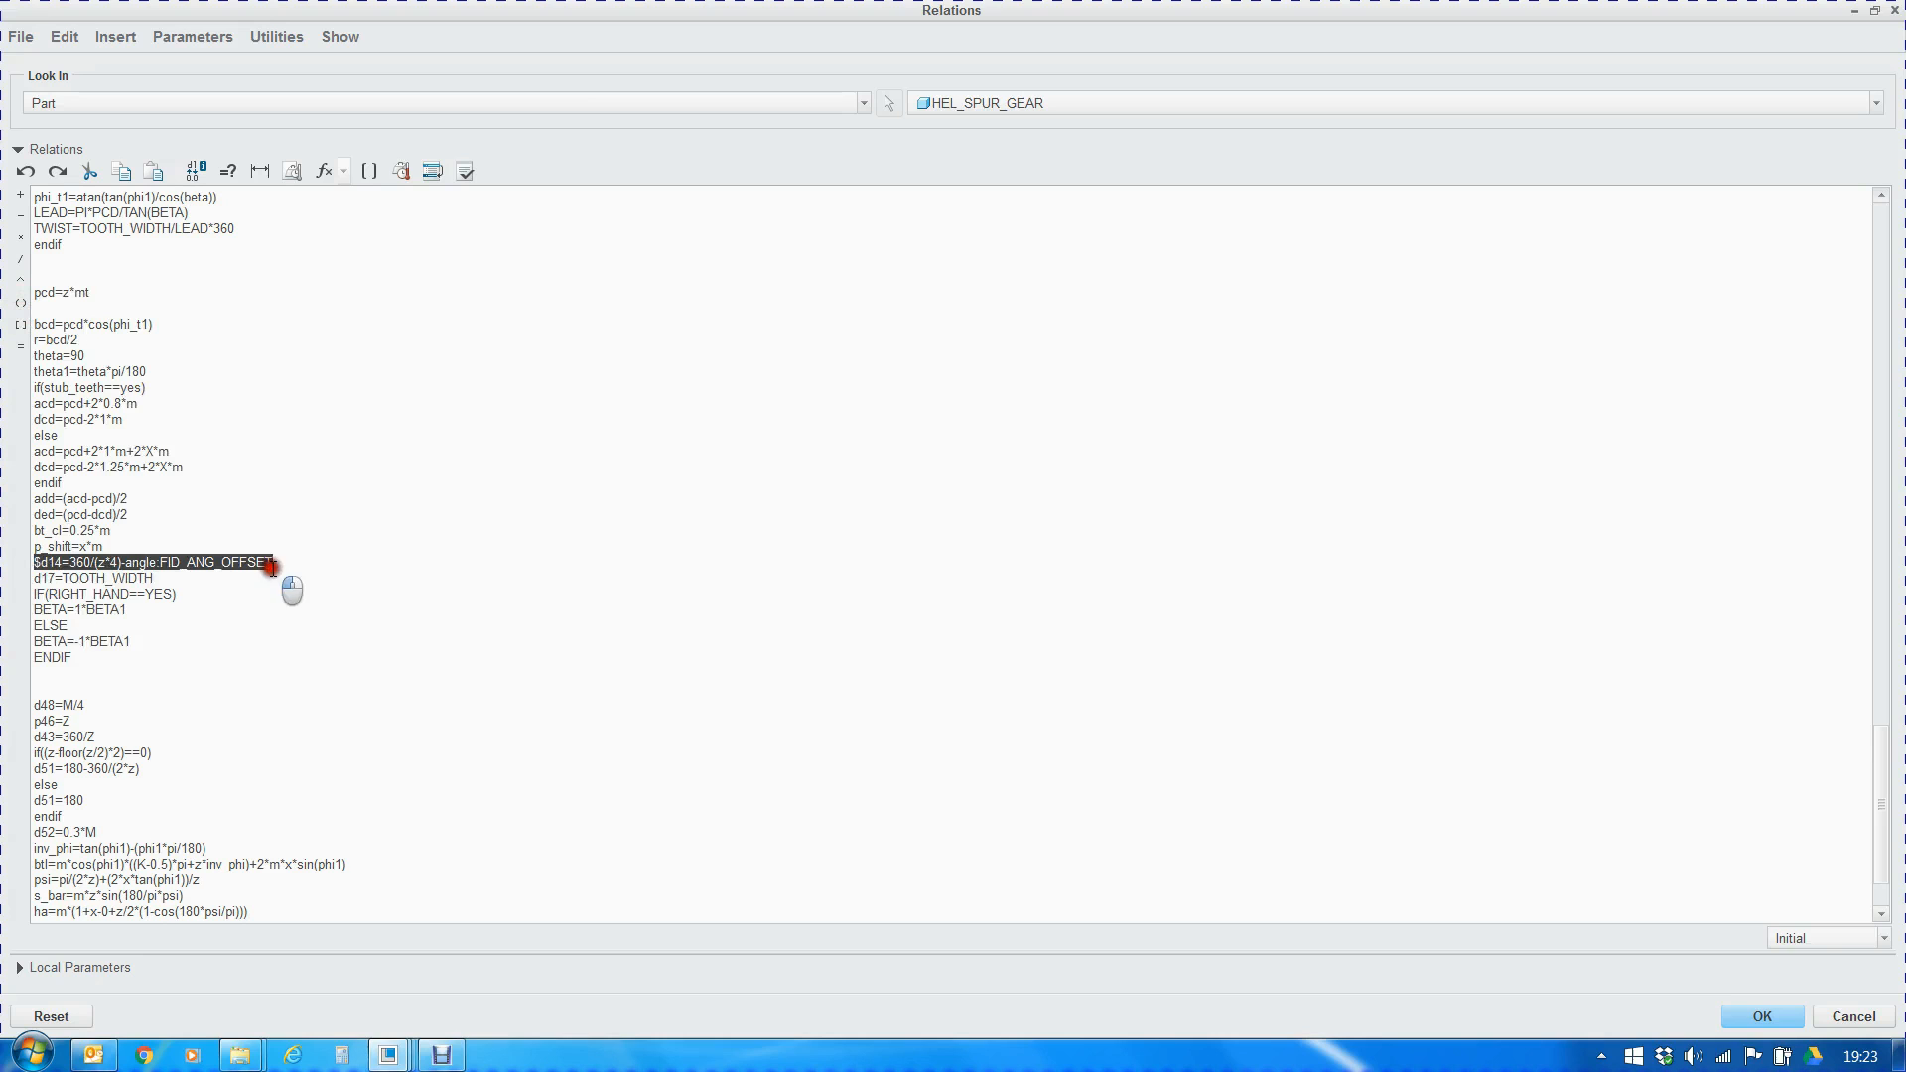
{"action": "left_click", "coordinate": [1765, 1017]}
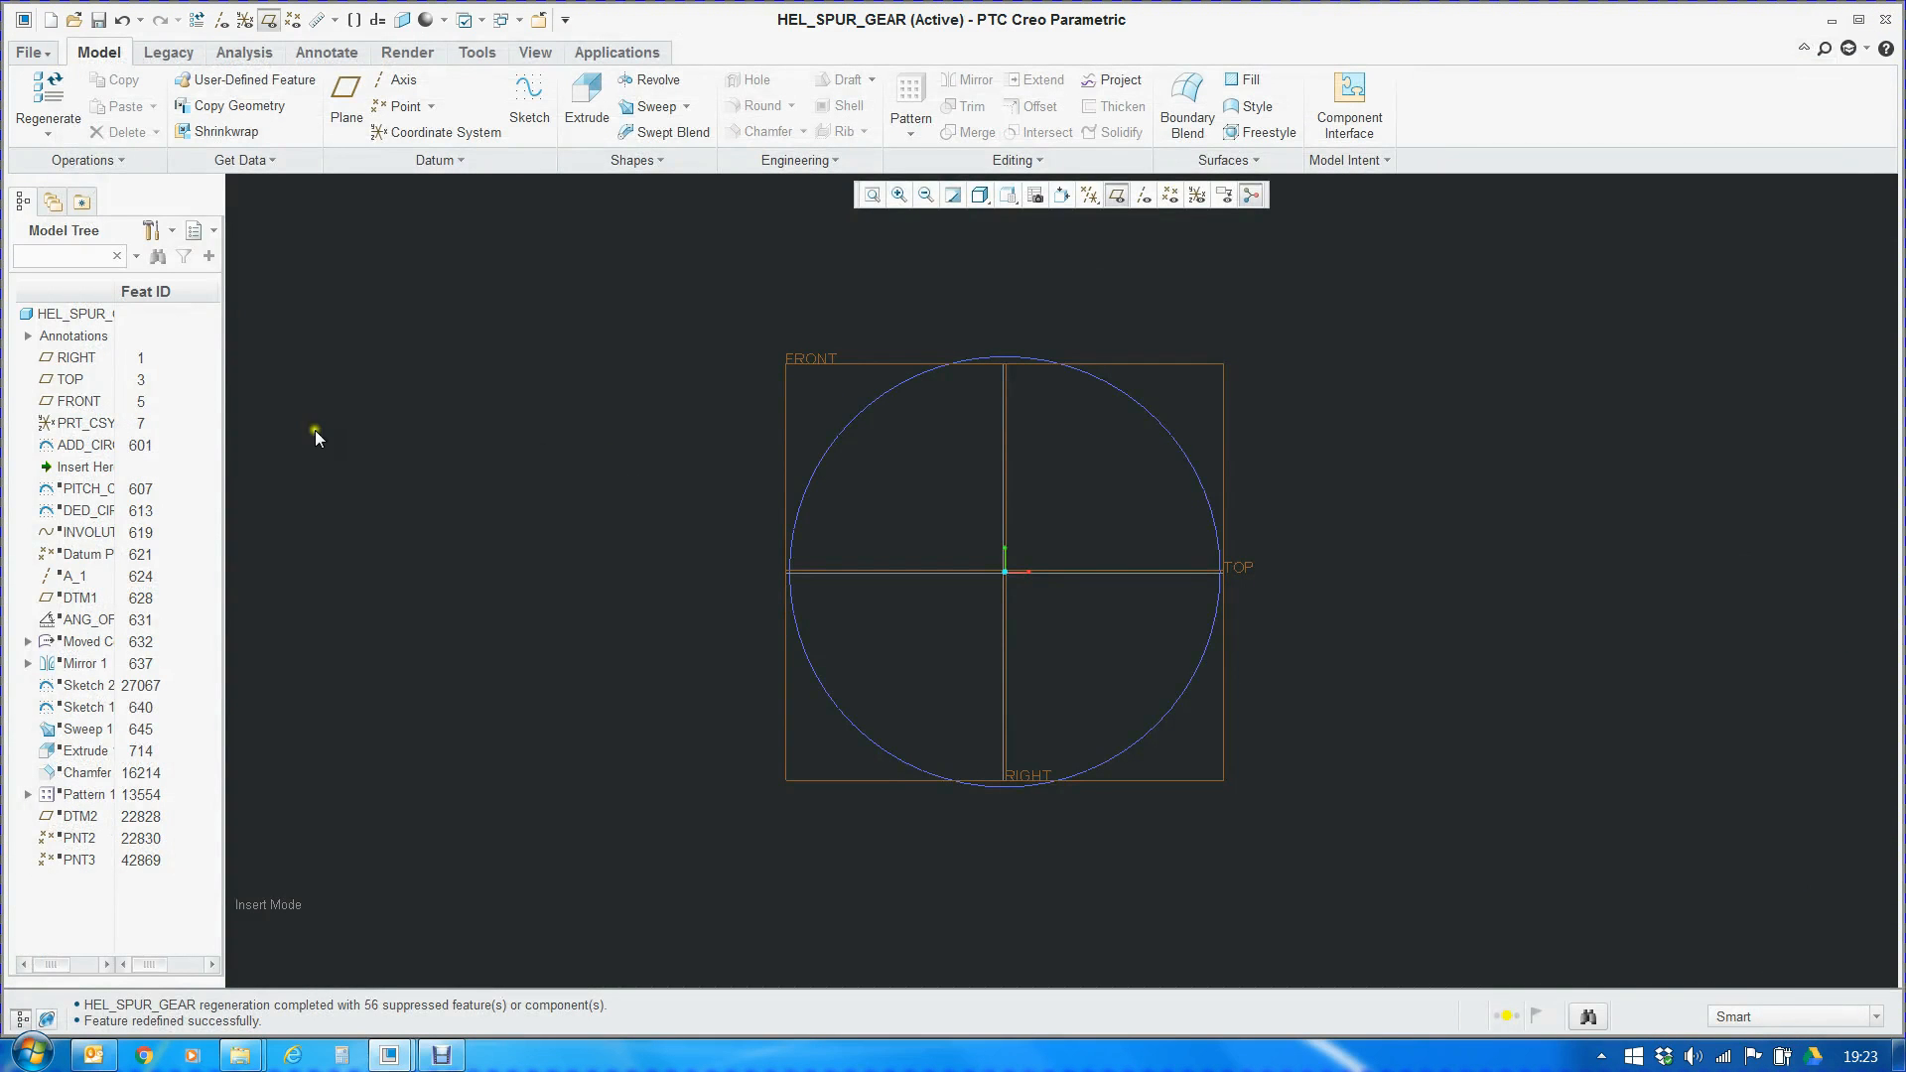
Reopen the addendum circle's sketch, review its section relation sd0=ACD, and finish the sketch
{"action": "right_click", "coordinate": [89, 447]}
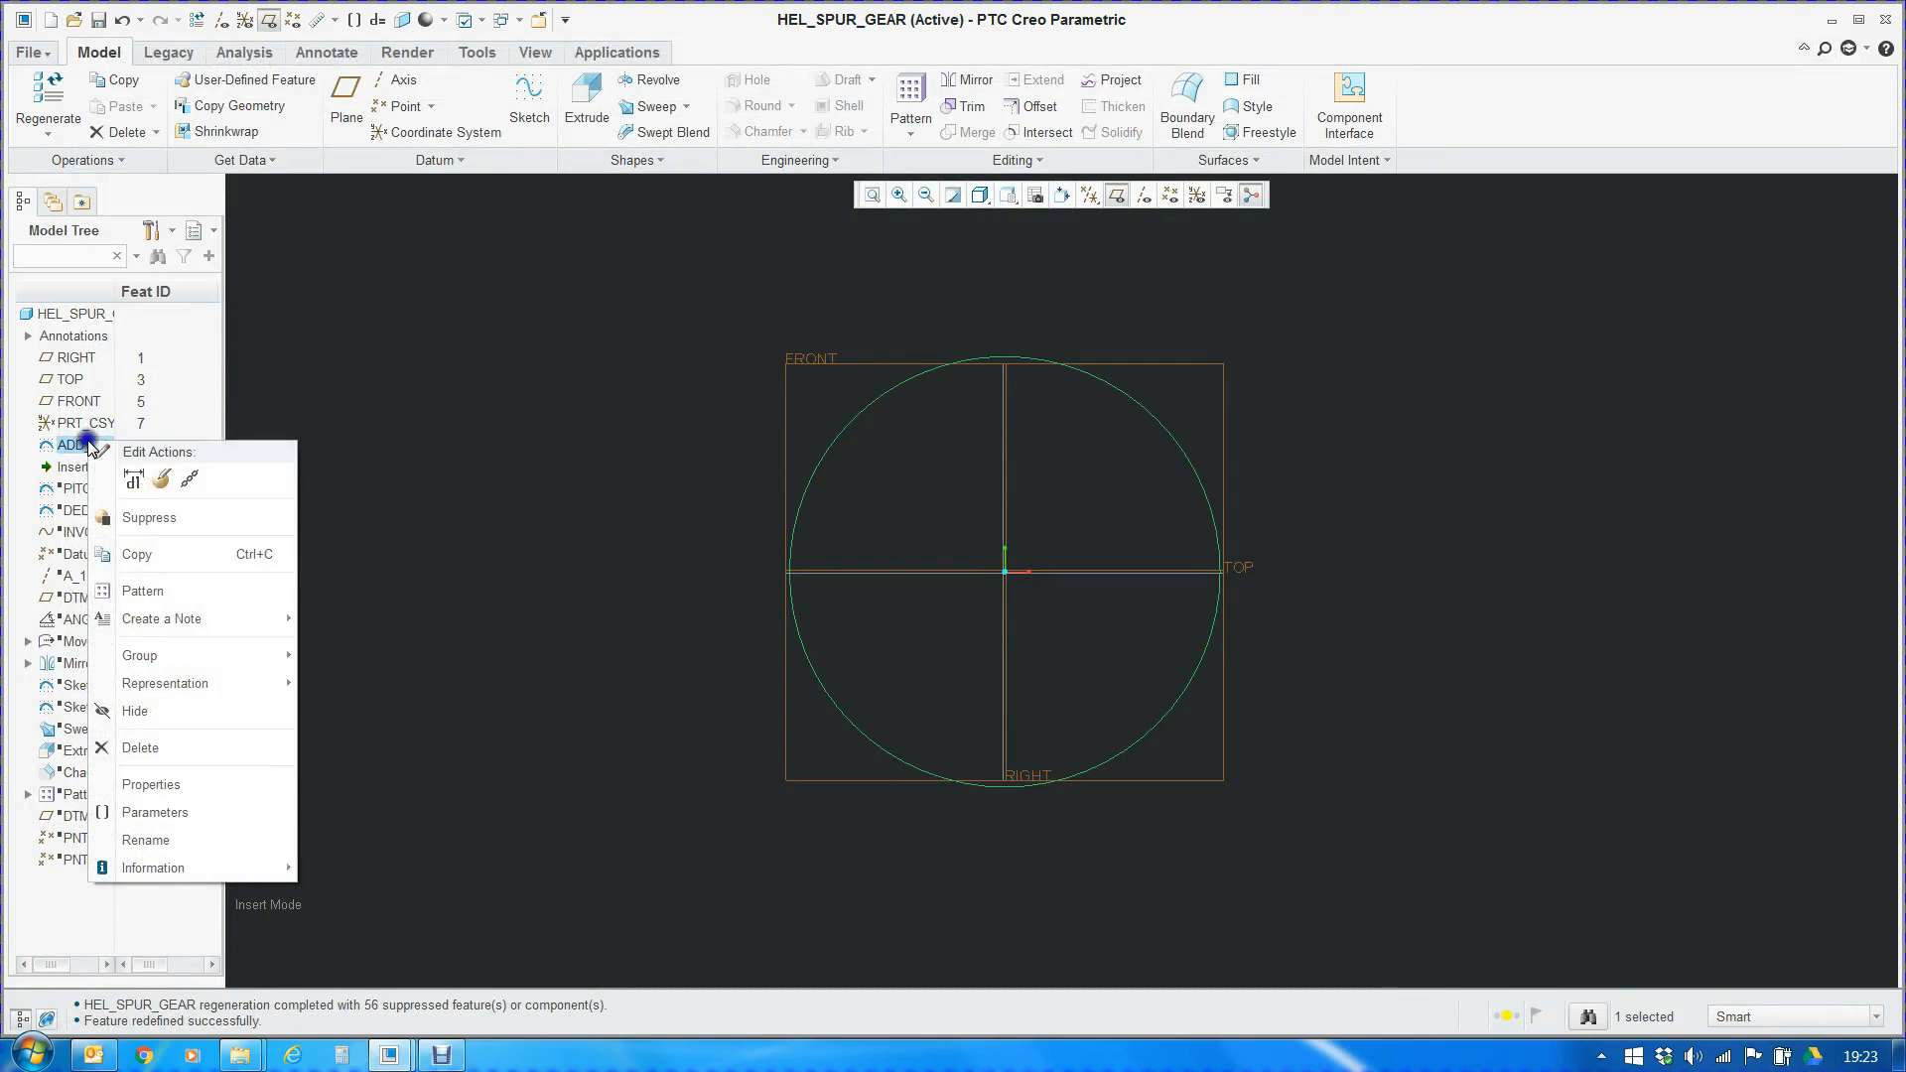
{"action": "left_click", "coordinate": [282, 479]}
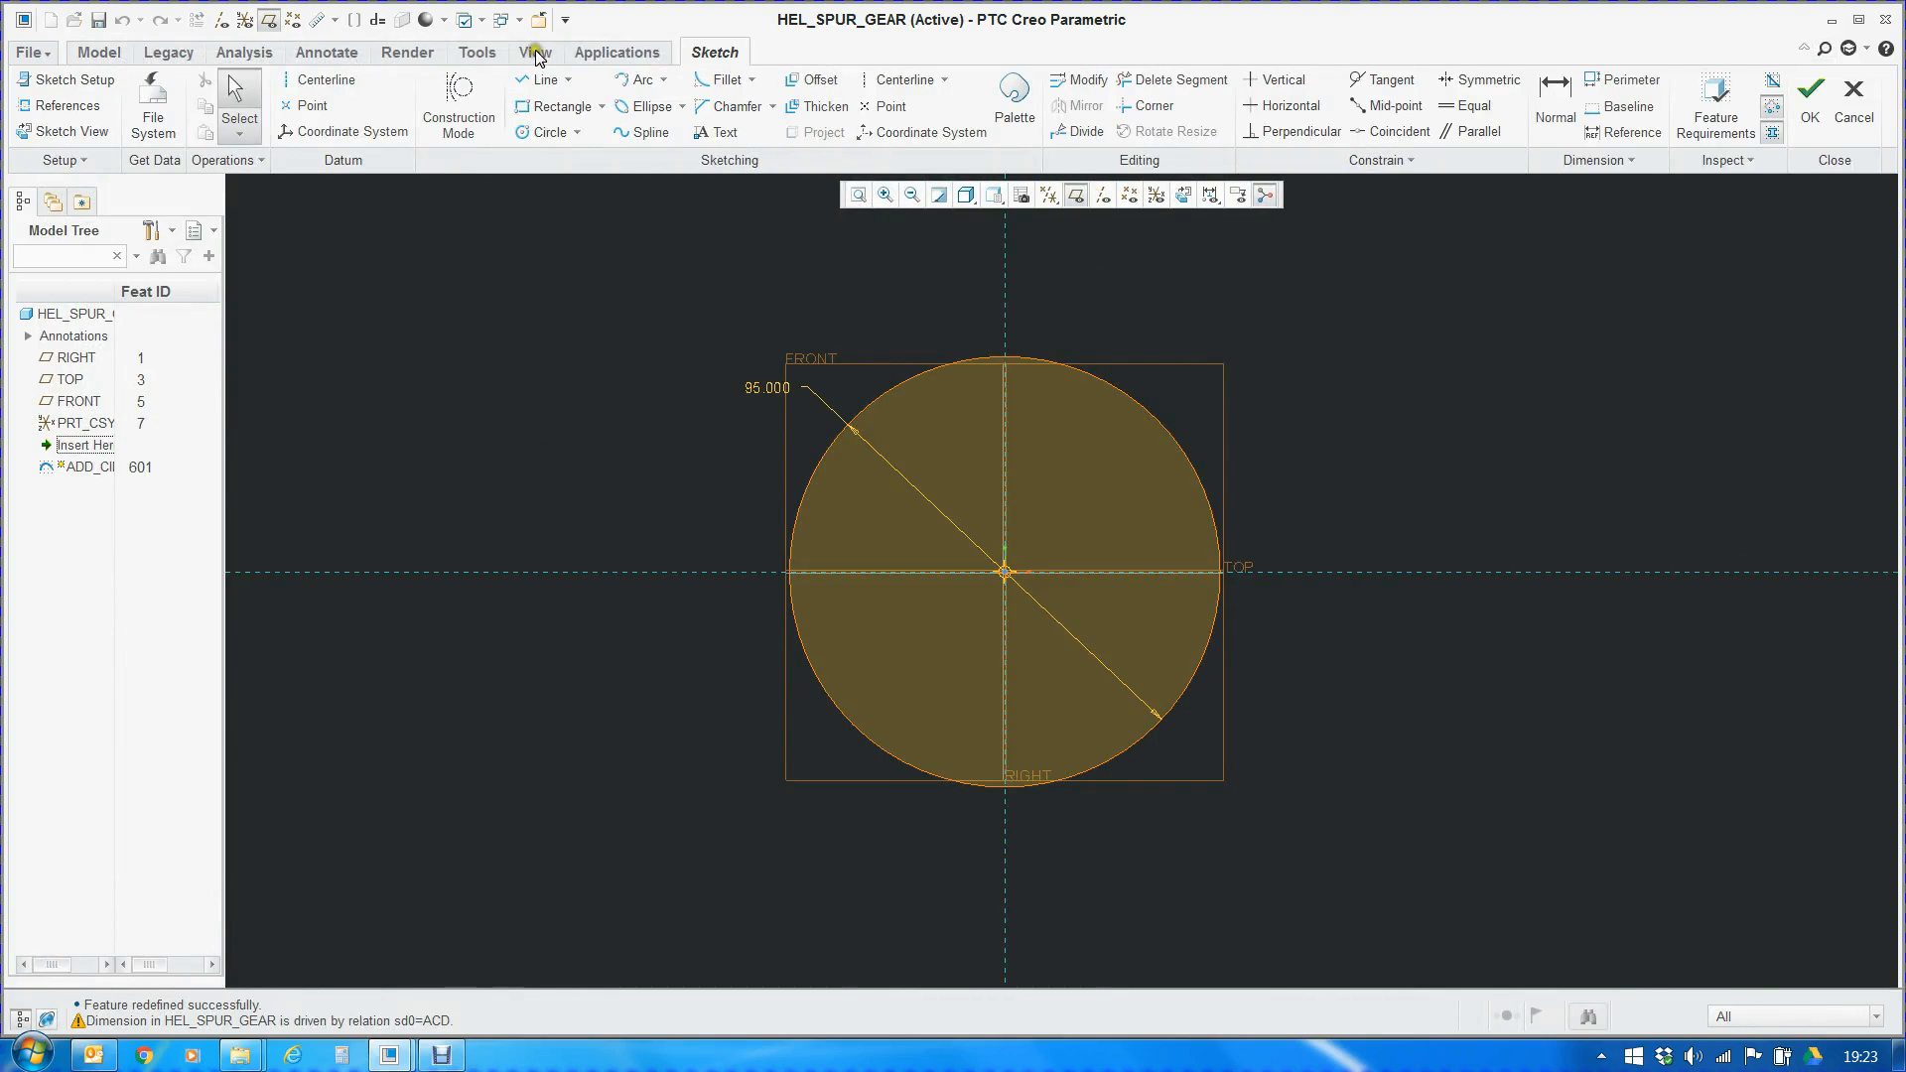
{"action": "left_click", "coordinate": [476, 52]}
{"action": "left_click", "coordinate": [683, 137]}
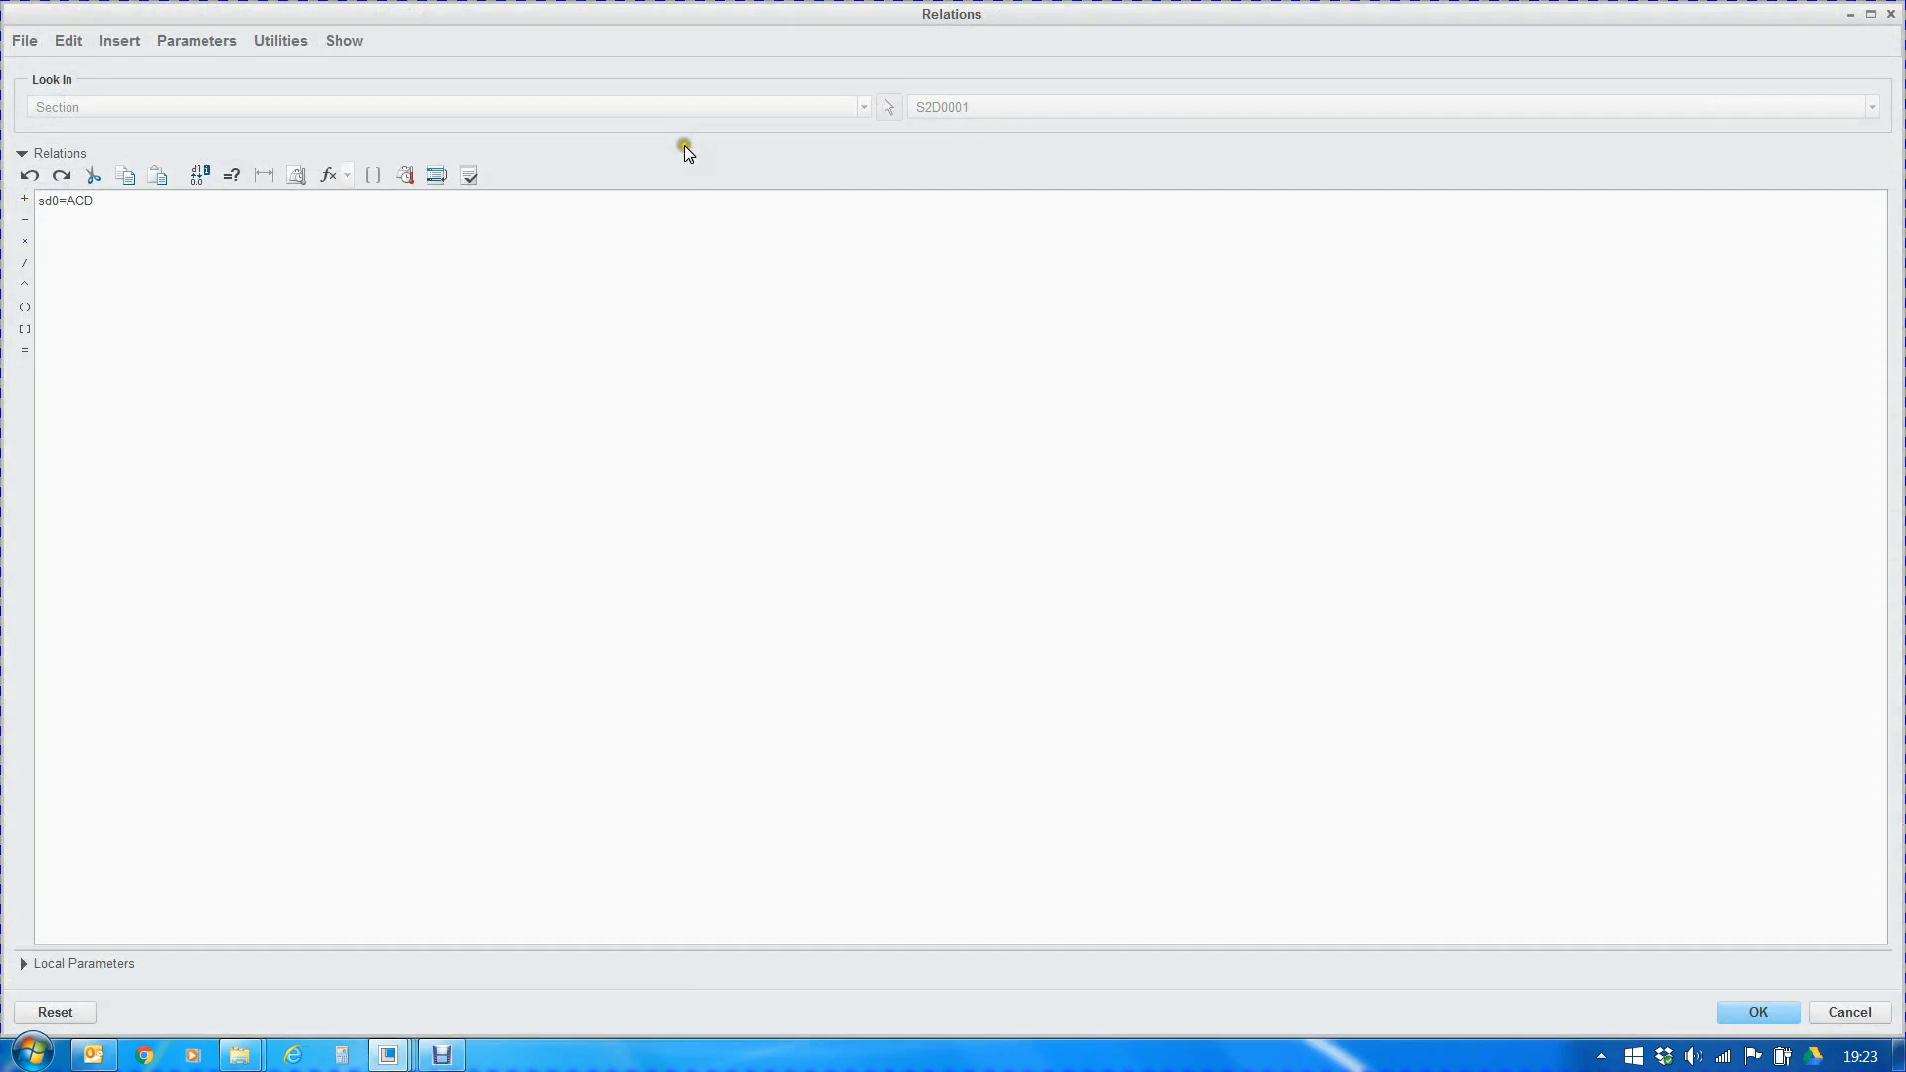
{"action": "left_click_drag", "start_coordinate": [93, 199], "coordinate": [27, 192]}
{"action": "left_click", "coordinate": [1758, 1009]}
{"action": "left_click", "coordinate": [717, 51]}
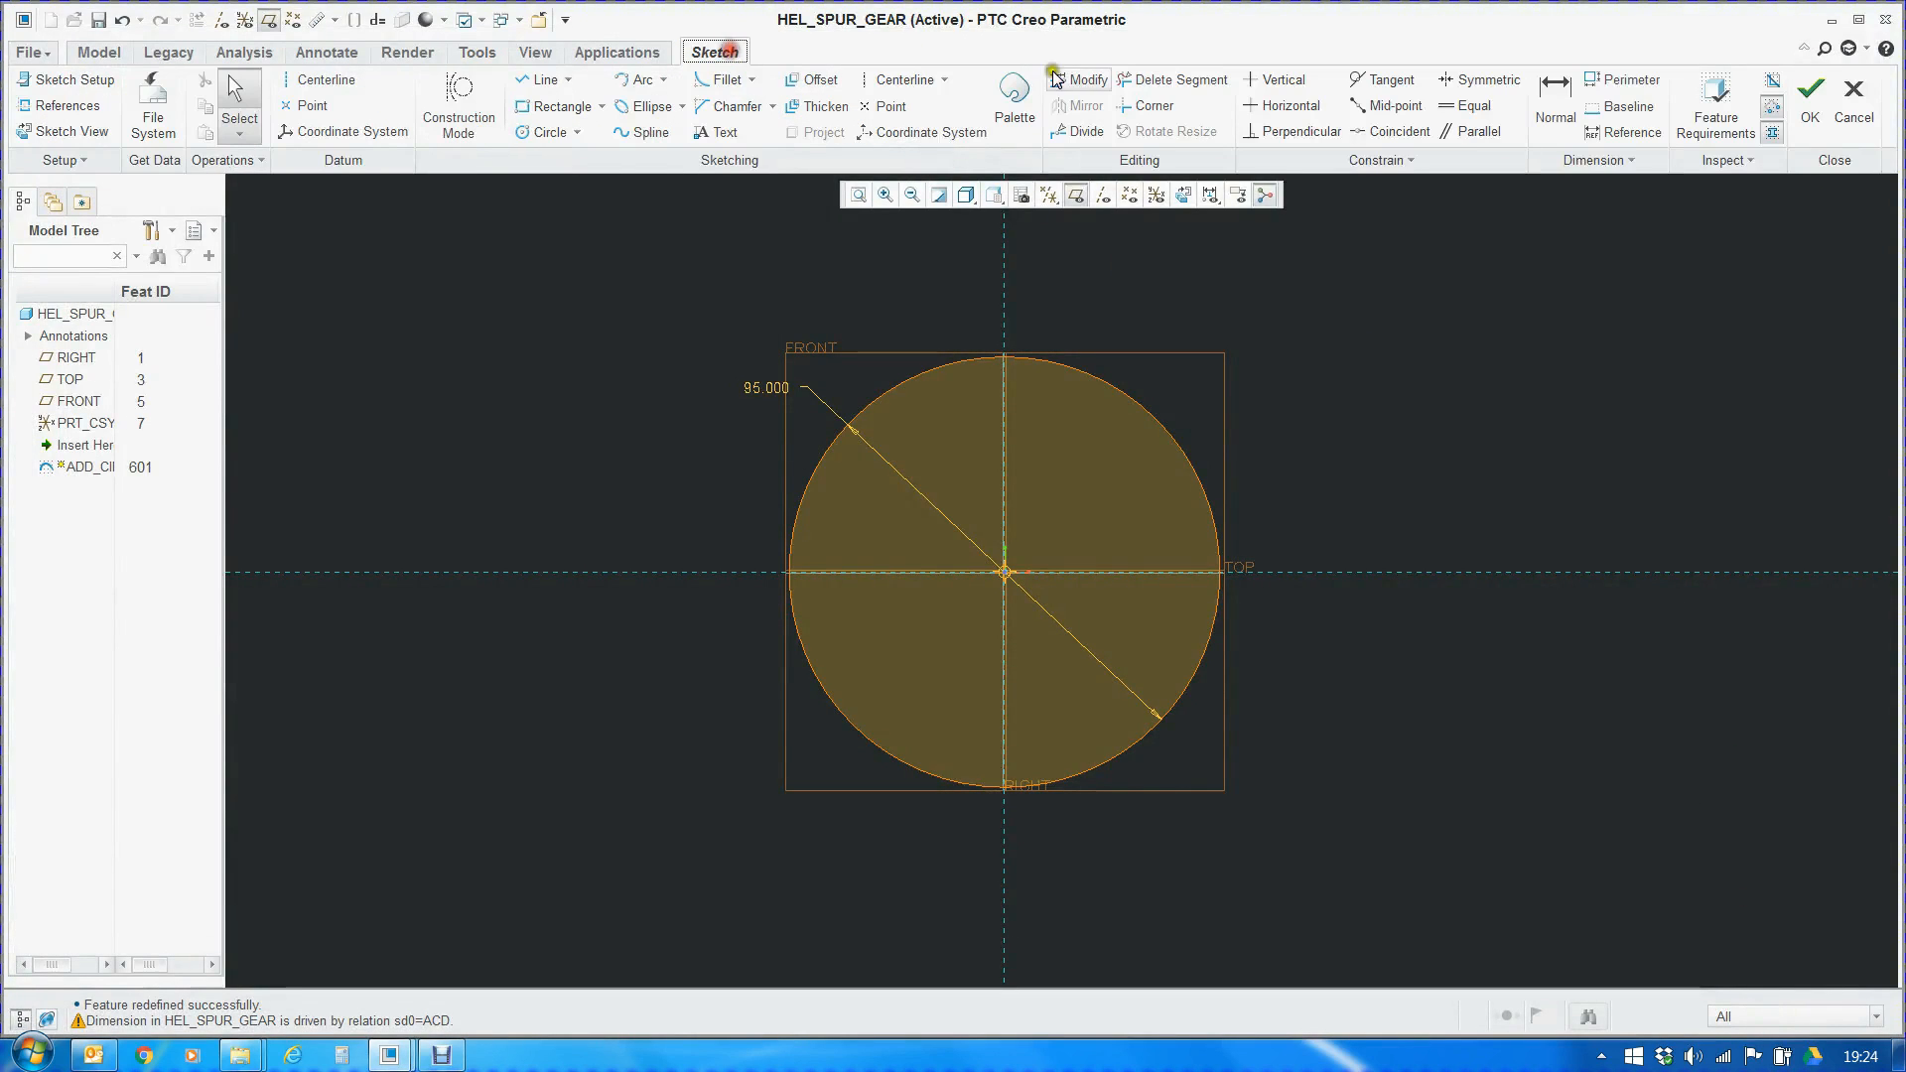
{"action": "left_click", "coordinate": [1810, 99]}
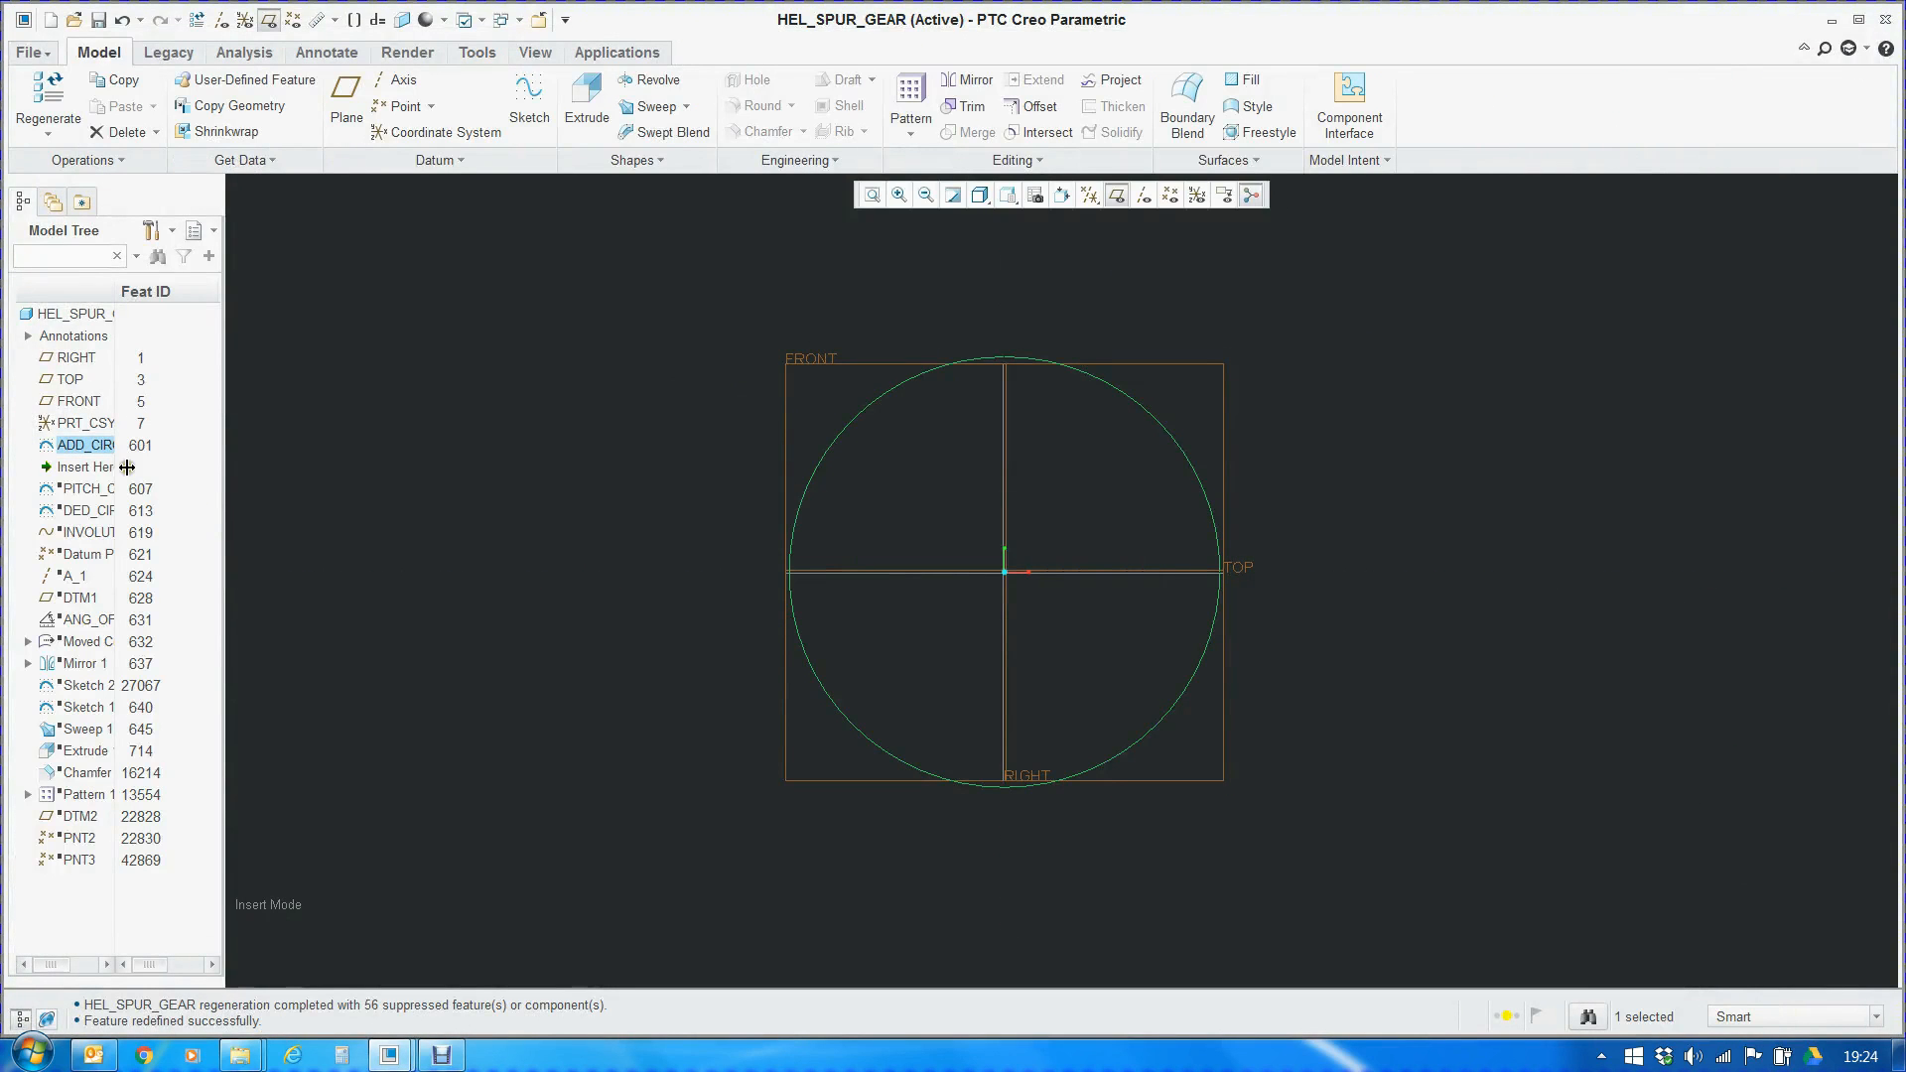
Move the model's insertion point to just after the dedendum circle, restoring the pitch and dedendum circles
{"action": "left_click_drag", "start_coordinate": [97, 473], "coordinate": [102, 516]}
{"action": "left_click", "coordinate": [84, 468]}
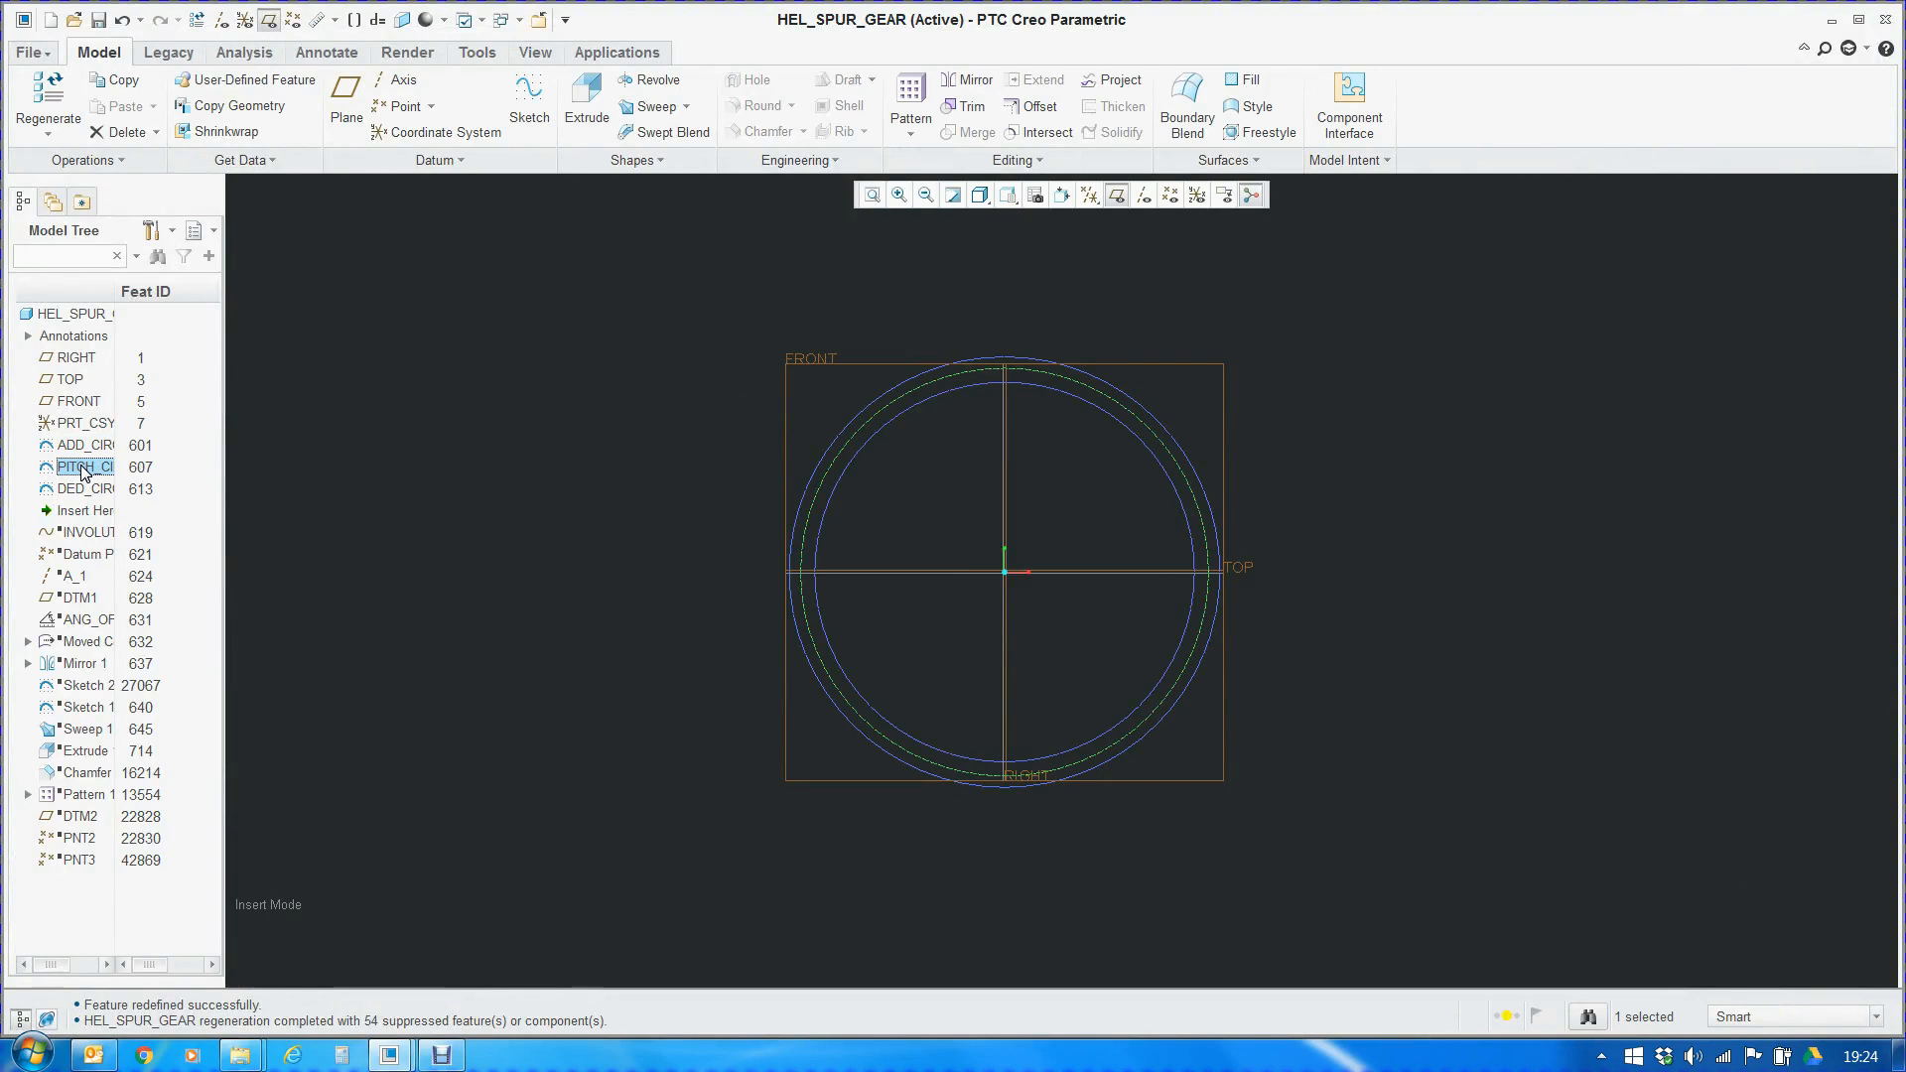
{"action": "left_click", "coordinate": [765, 425]}
Apply a preset line style to the pitch circle so it is drawn as a yellow dashed curve
{"action": "scroll", "coordinate": [812, 390], "scroll_direction": "up", "scroll_amount": 5}
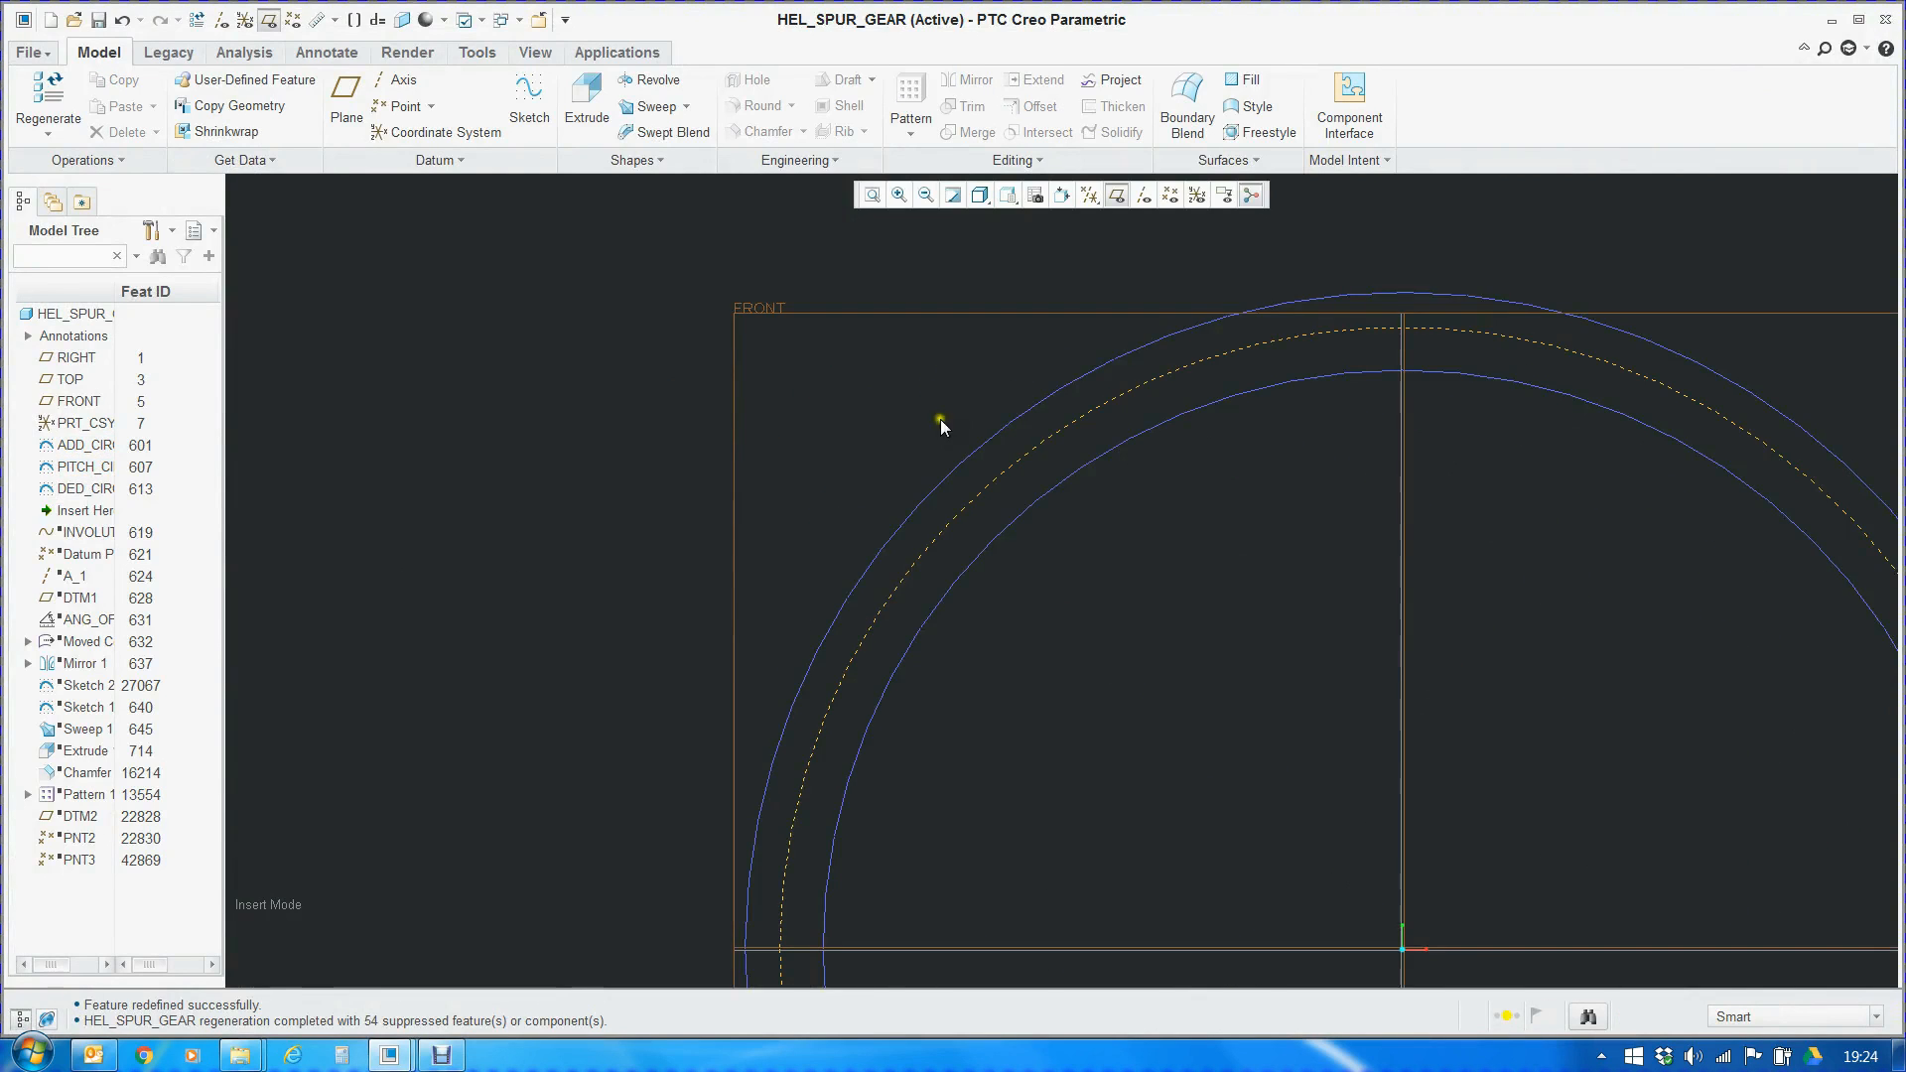
{"action": "right_click", "coordinate": [1072, 429]}
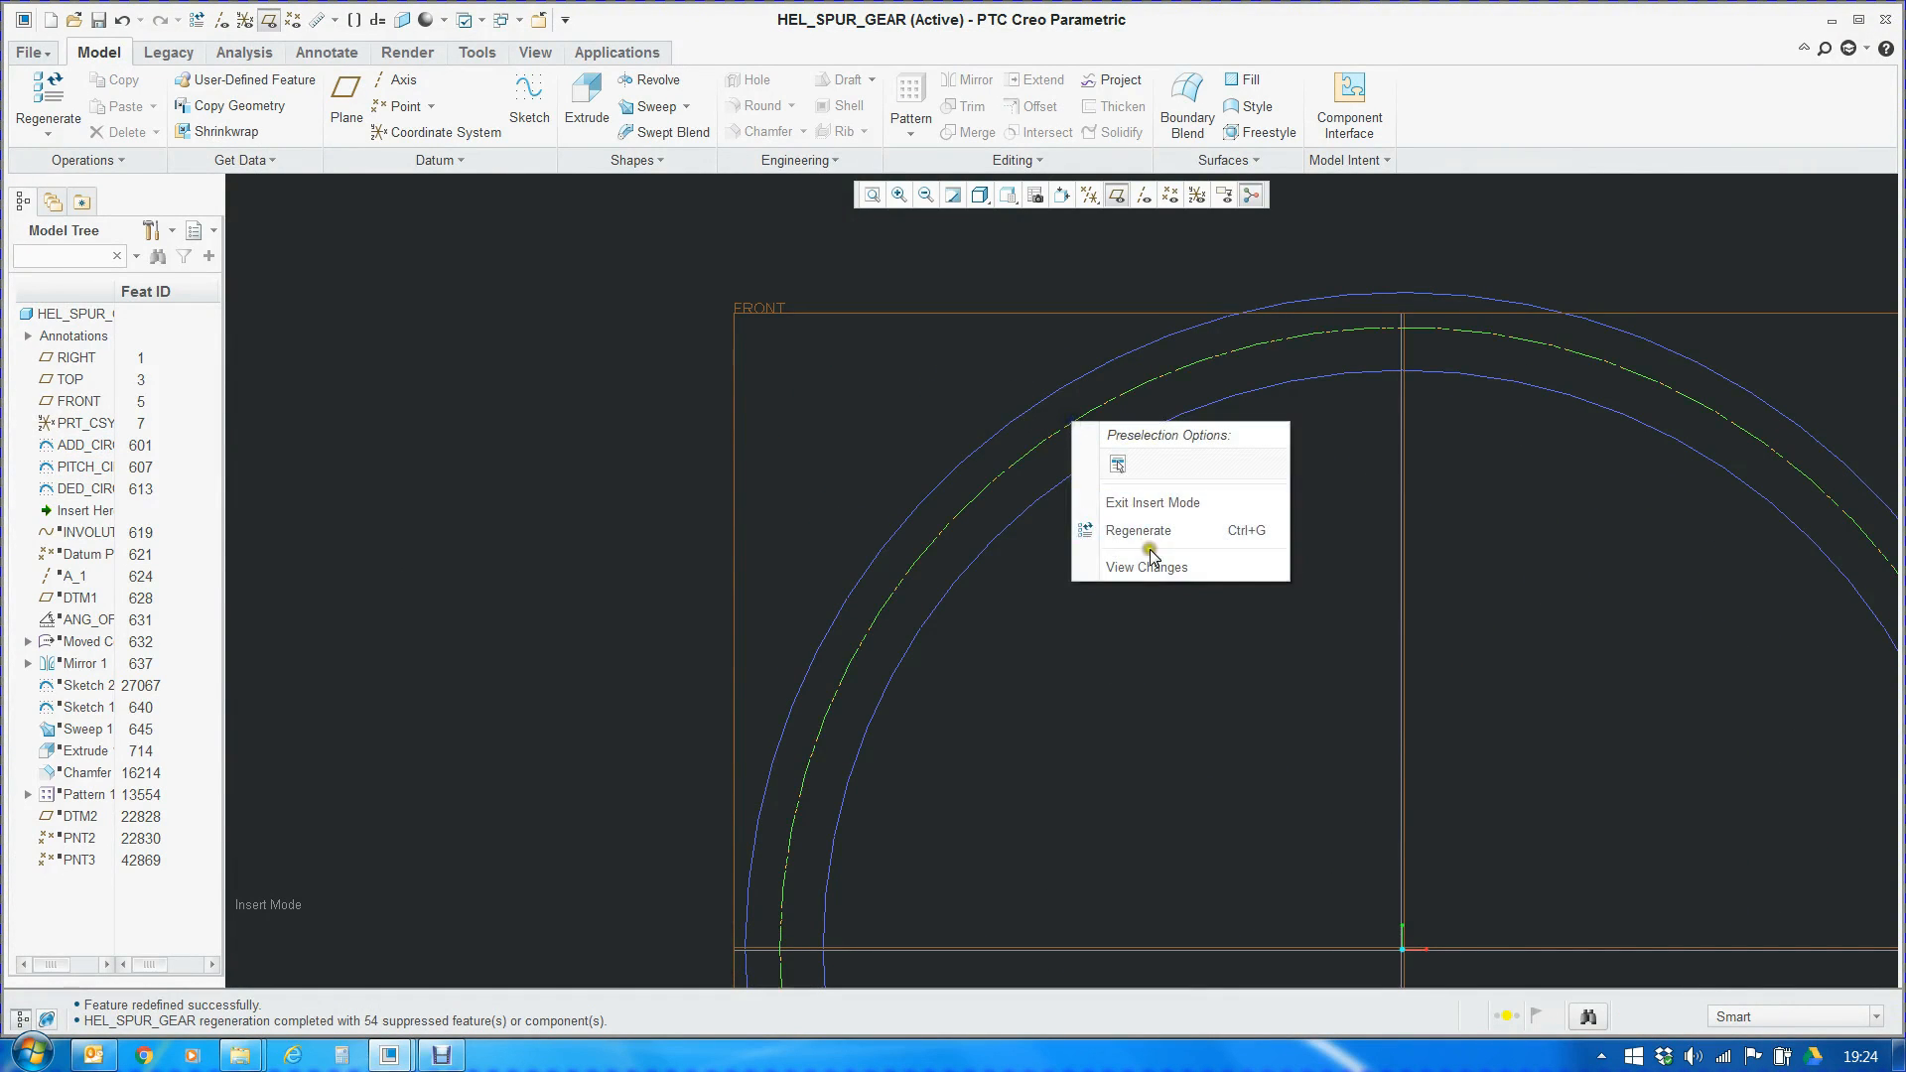
{"action": "left_click", "coordinate": [800, 498]}
{"action": "left_click", "coordinate": [80, 466]}
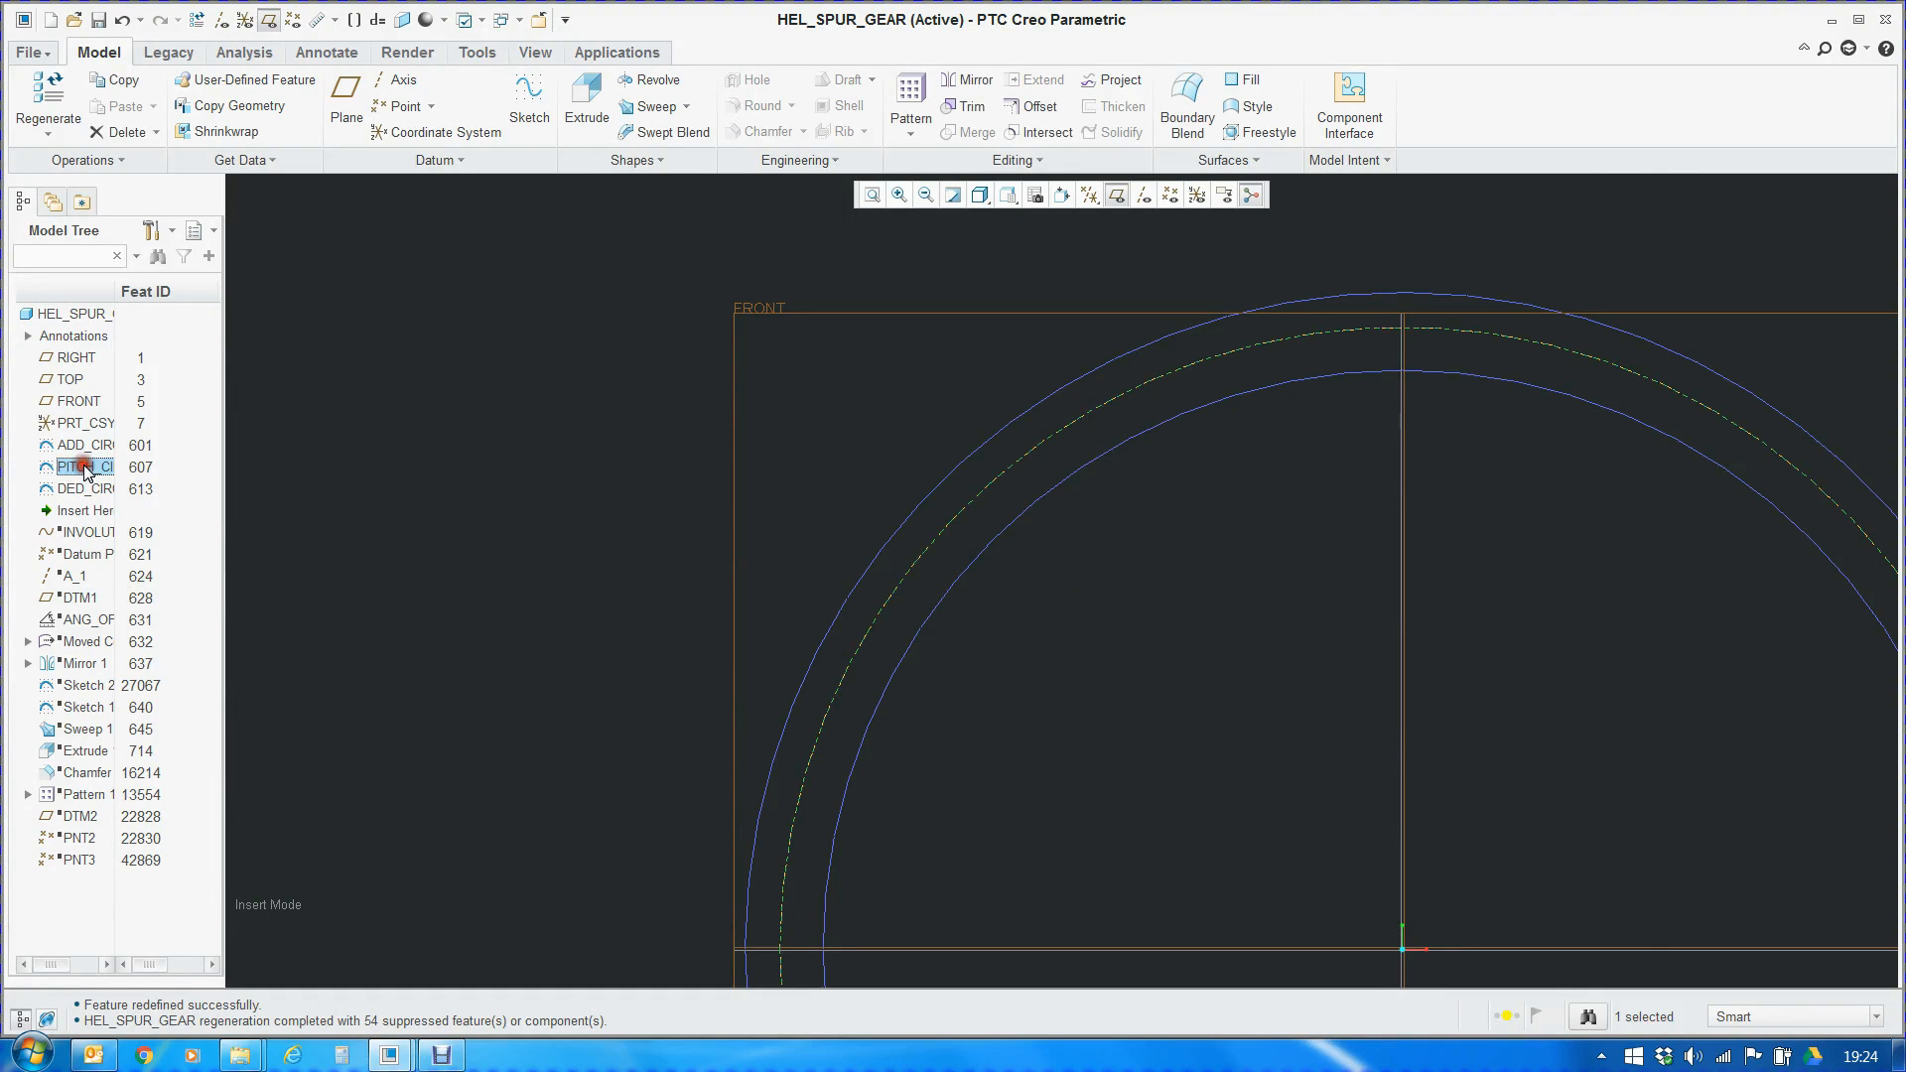
{"action": "right_click", "coordinate": [1012, 476]}
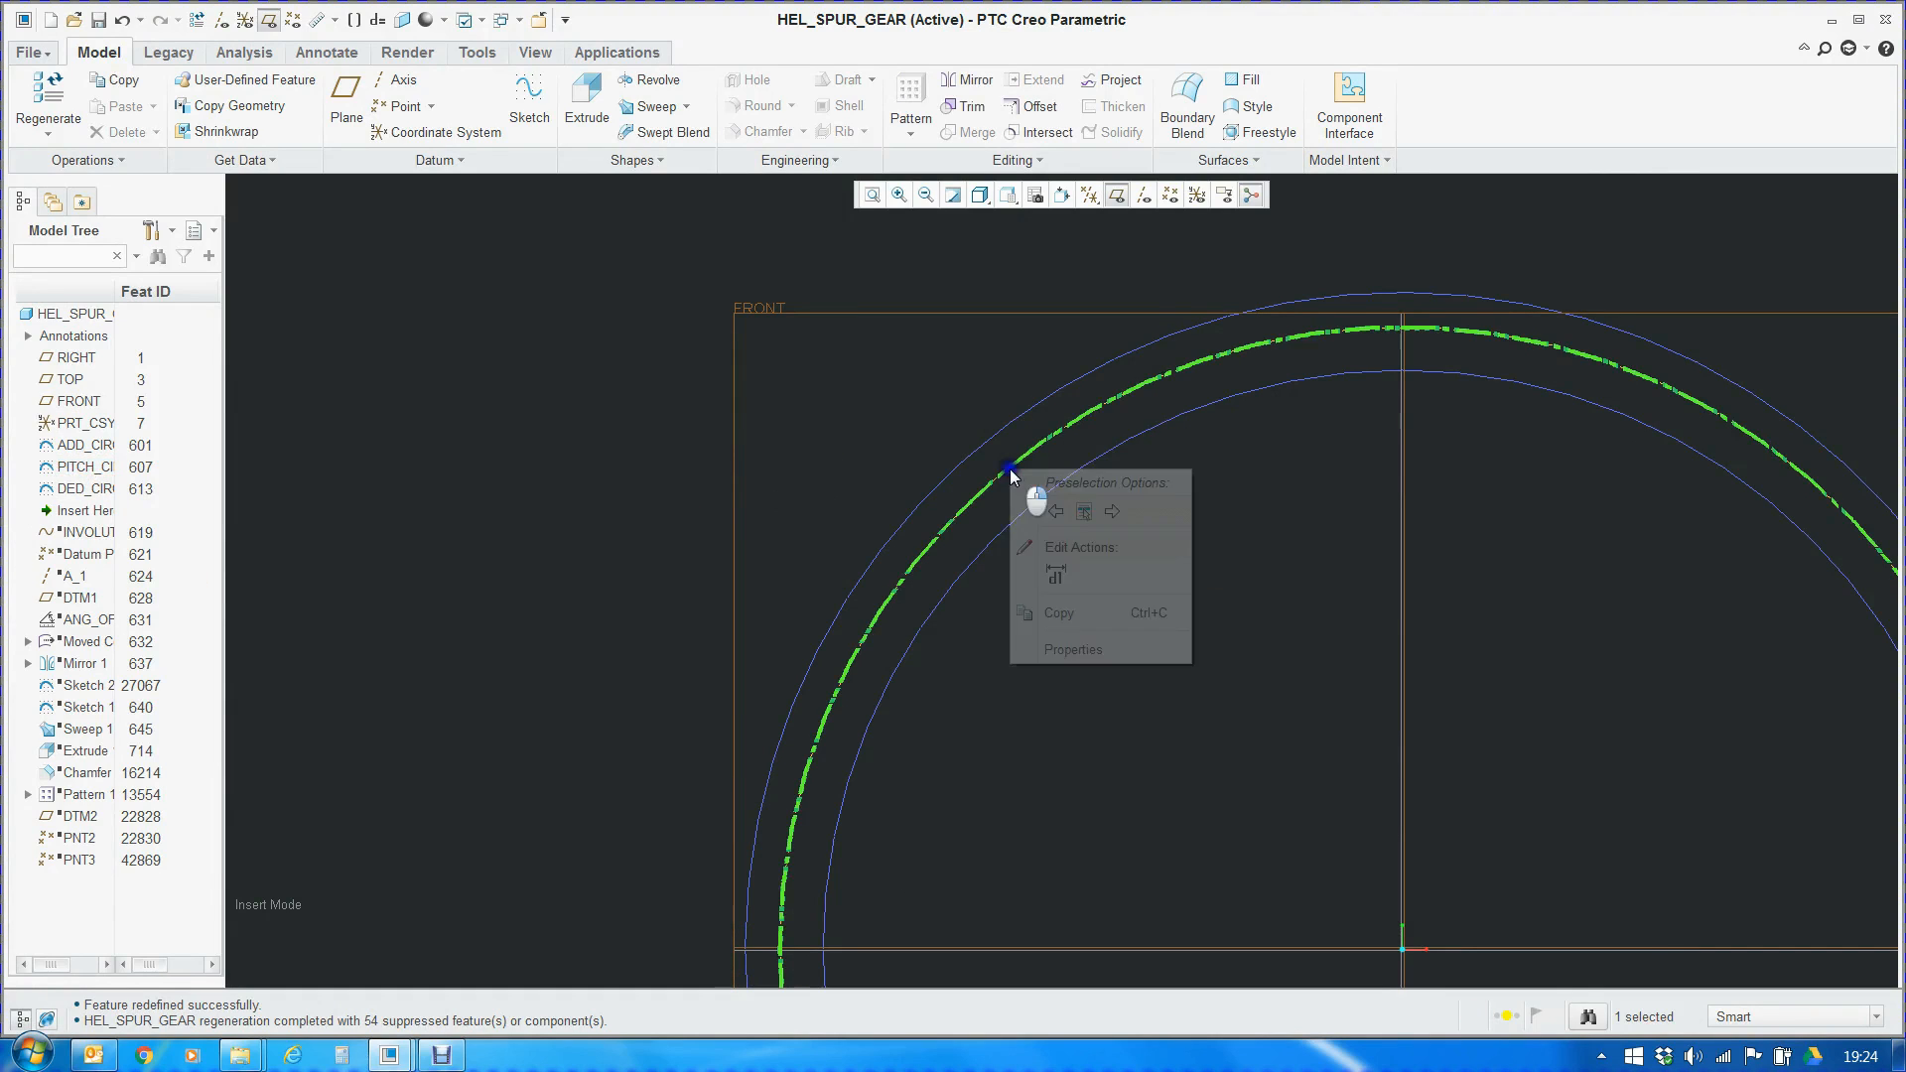
{"action": "left_click", "coordinate": [1079, 649]}
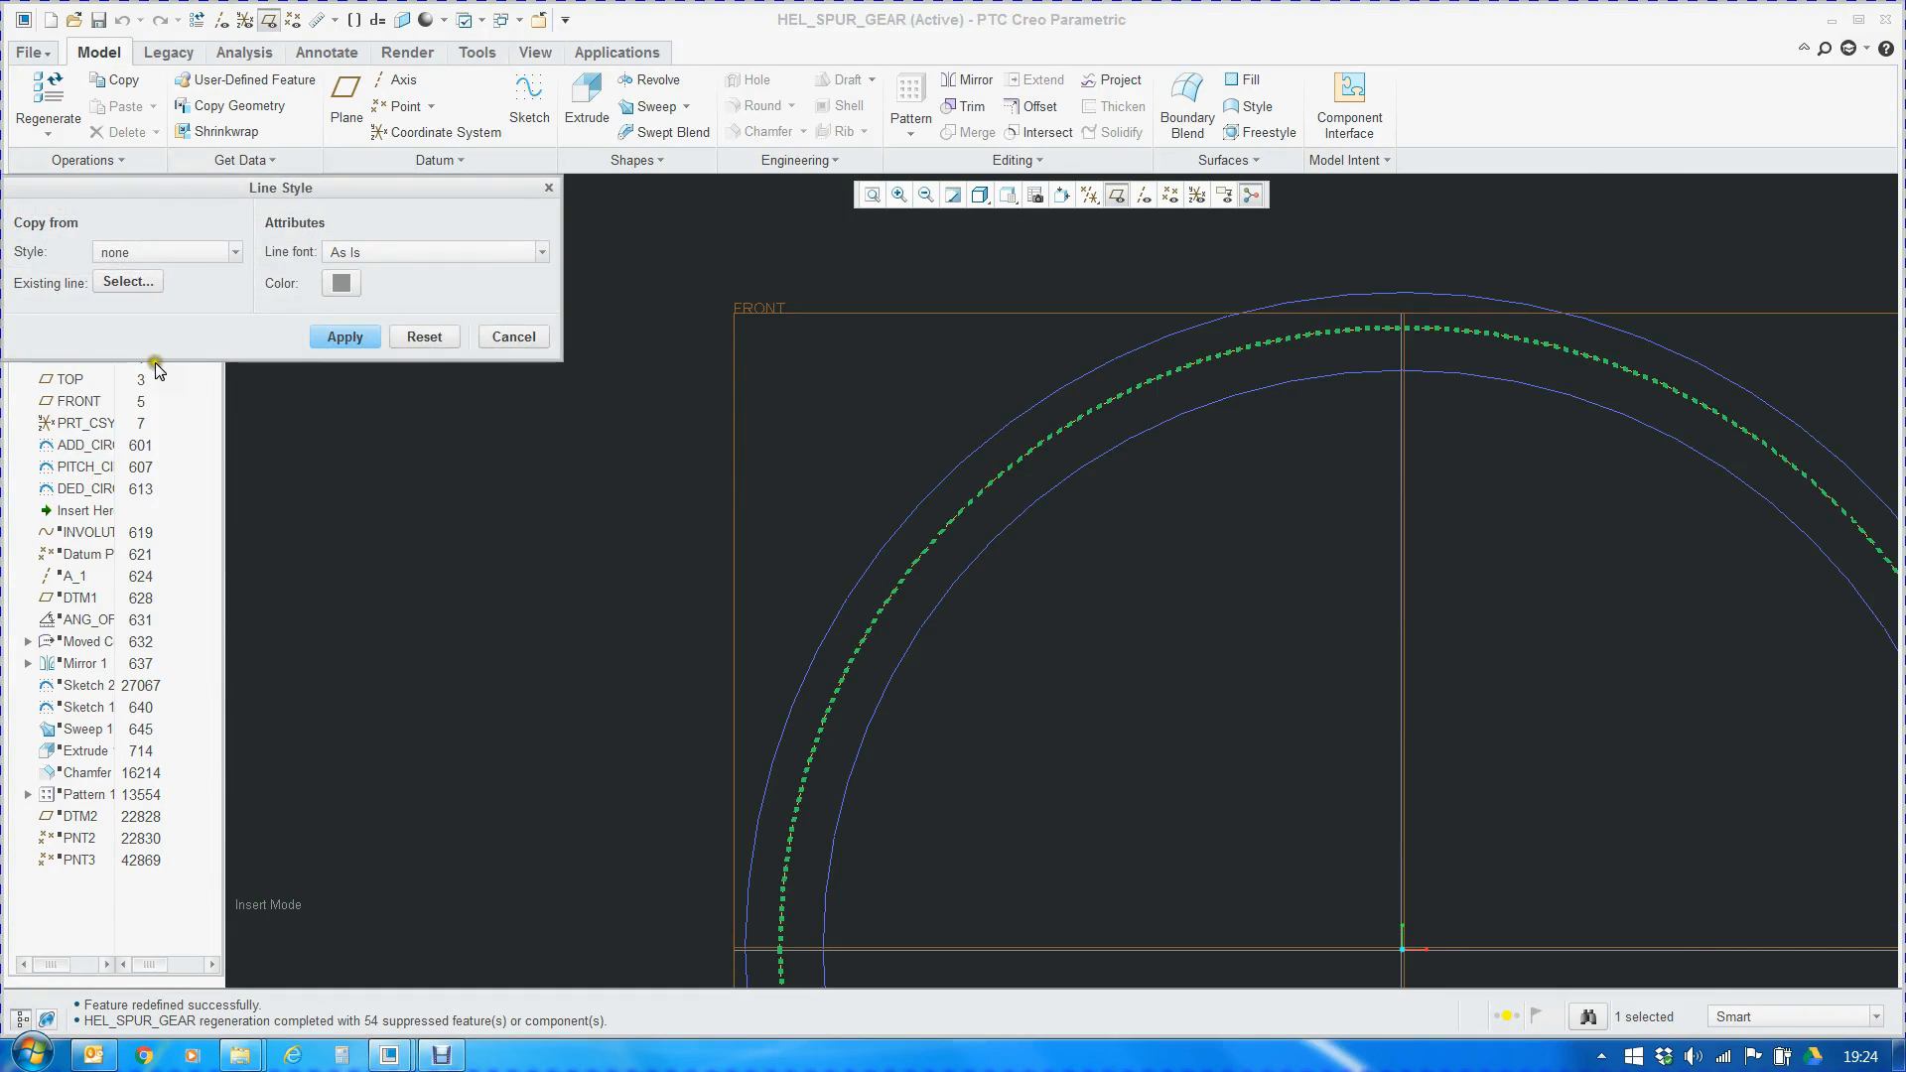
{"action": "left_click", "coordinate": [139, 253]}
{"action": "left_click", "coordinate": [127, 310]}
{"action": "left_click", "coordinate": [357, 337]}
{"action": "left_click", "coordinate": [512, 338]}
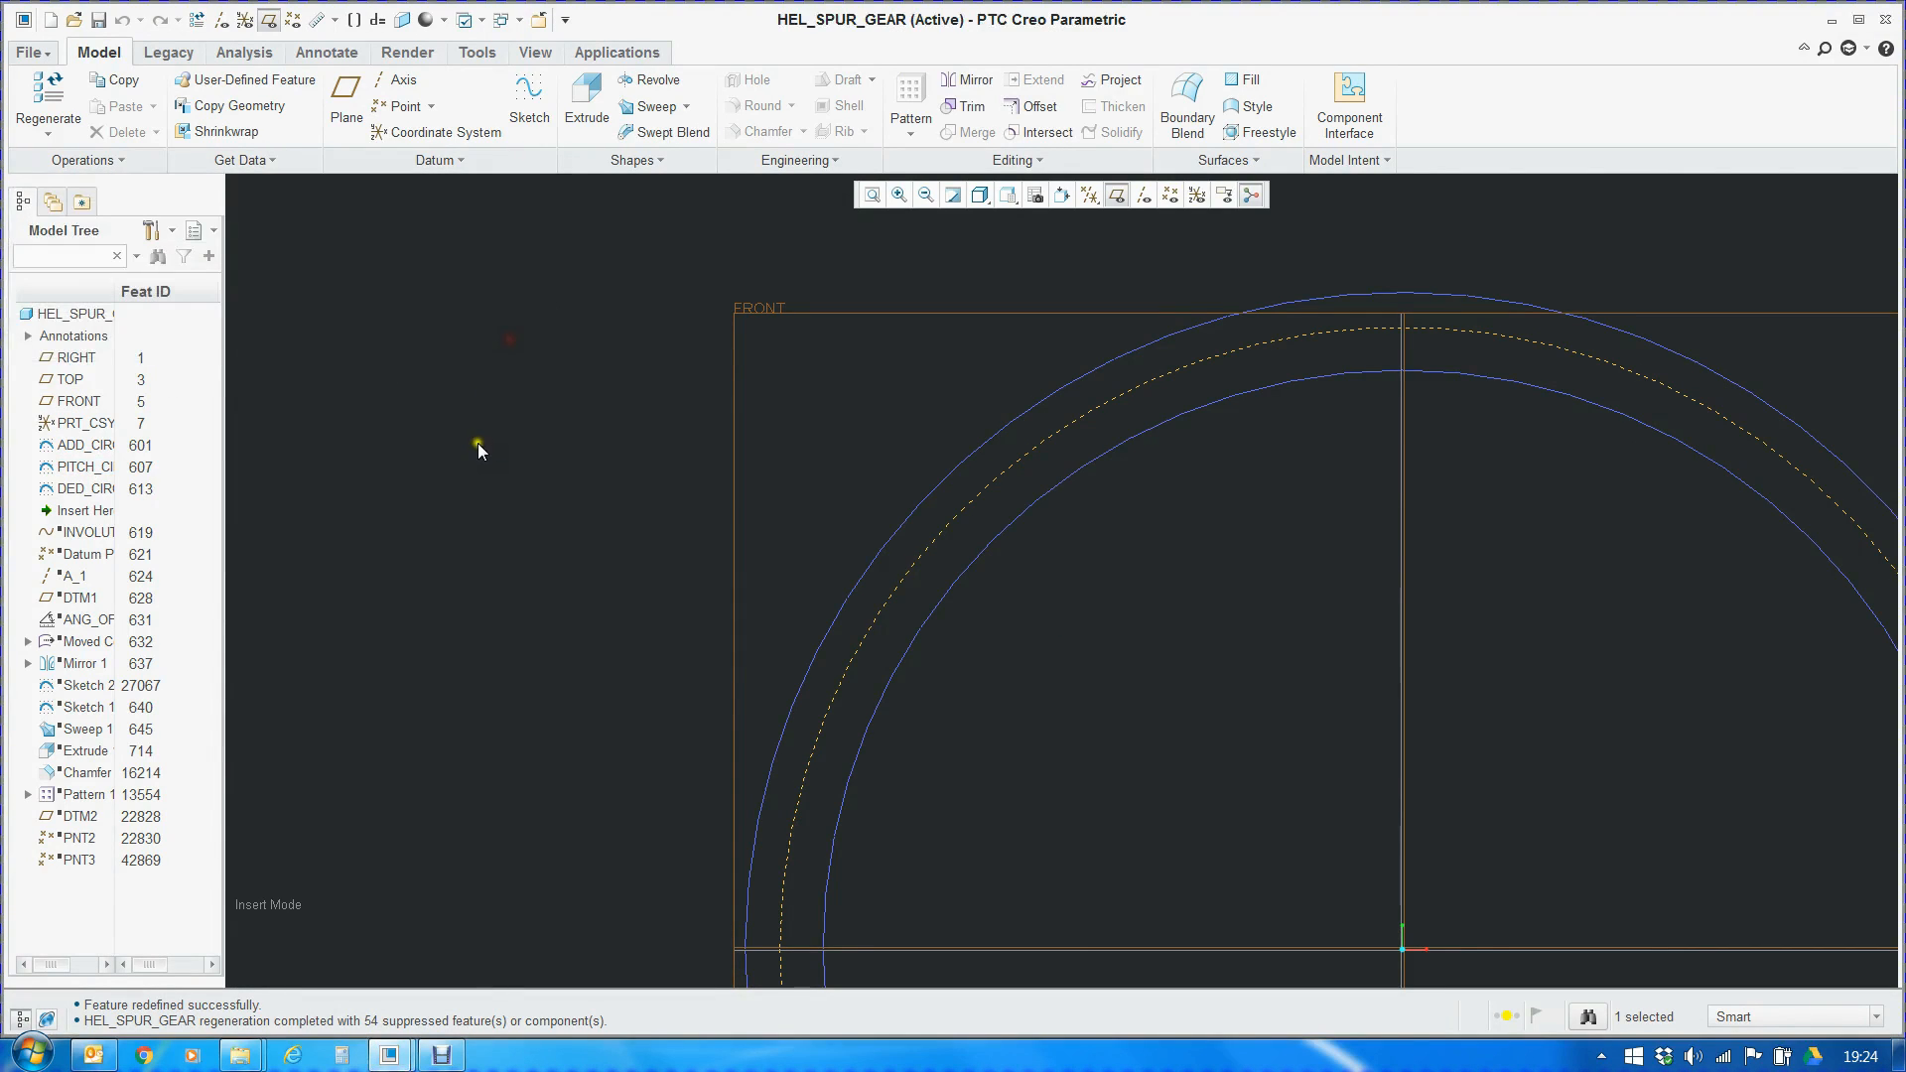
Reopen the dedendum circle's sketch, review the section relation that drives its diameter, and finish the sketch
{"action": "left_click", "coordinate": [84, 488]}
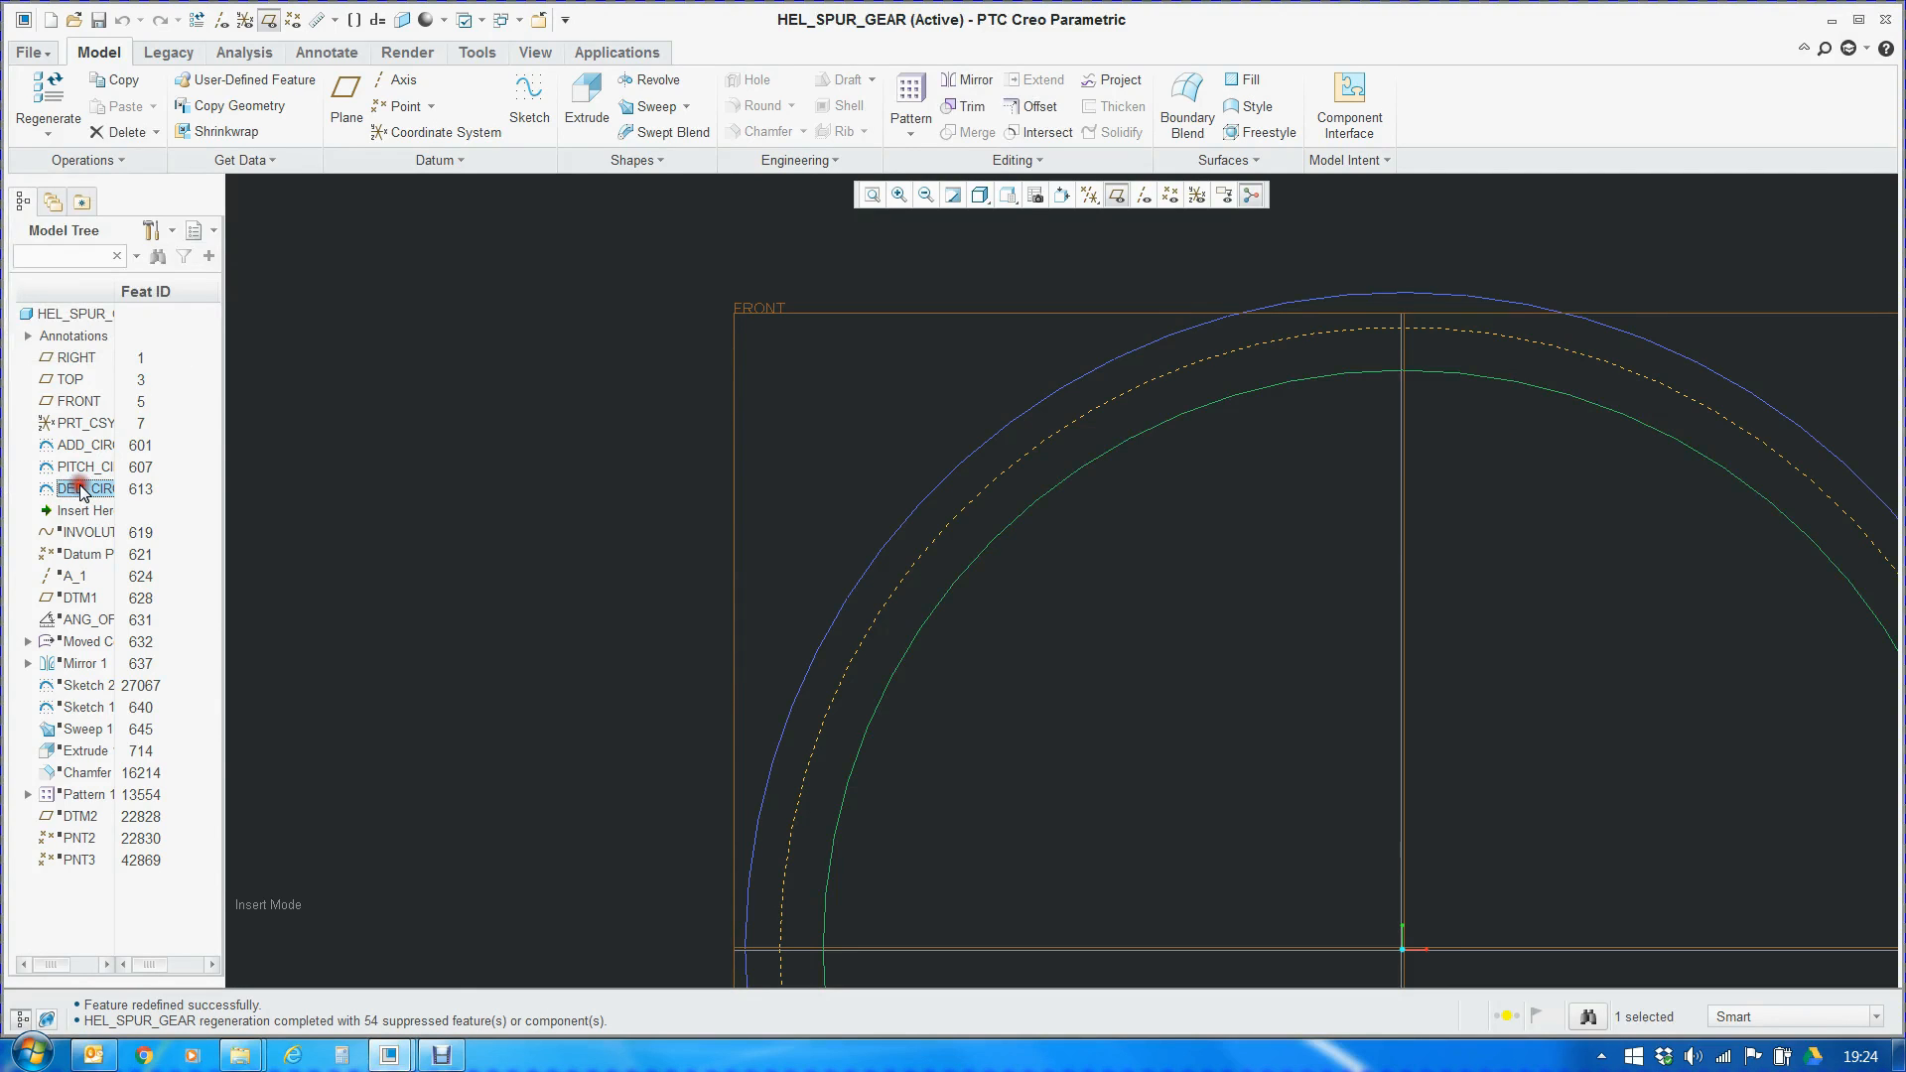
{"action": "key", "text": "ctrl+d"}
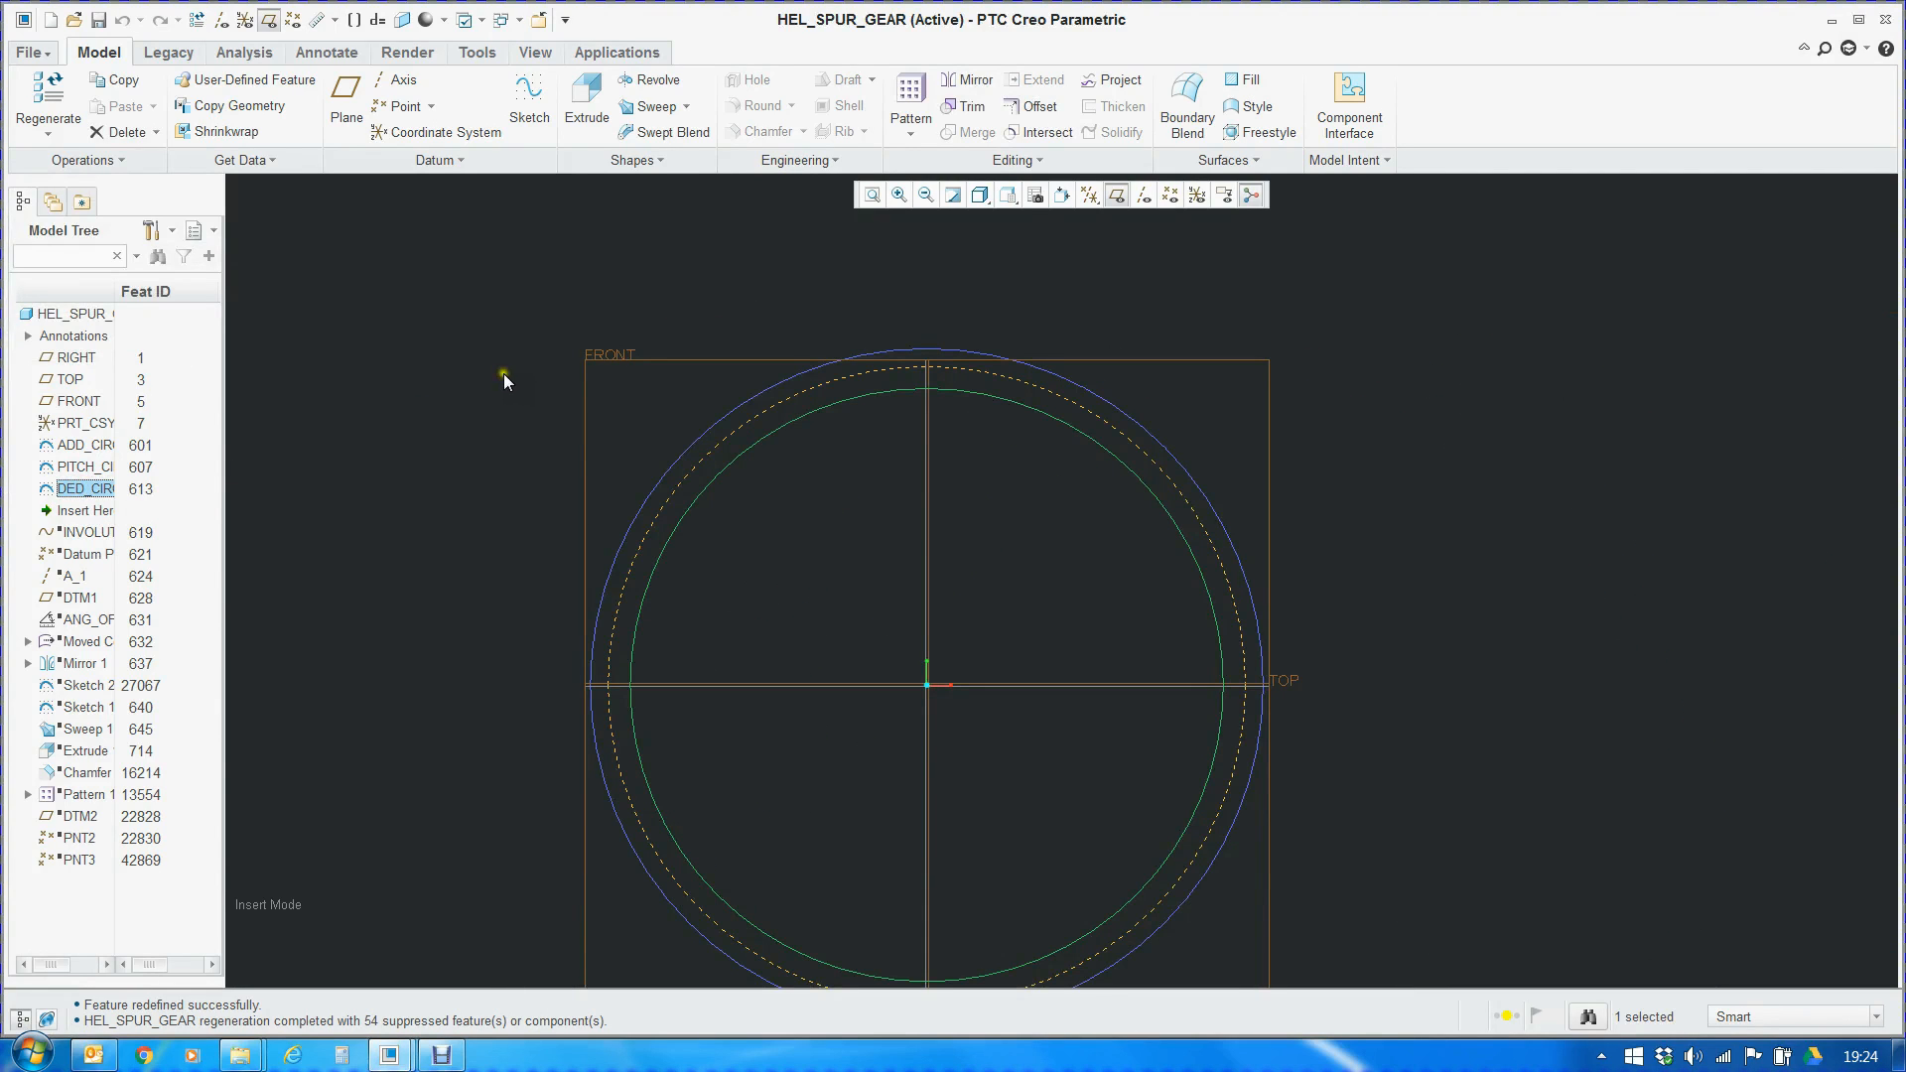
{"action": "right_click", "coordinate": [99, 489]}
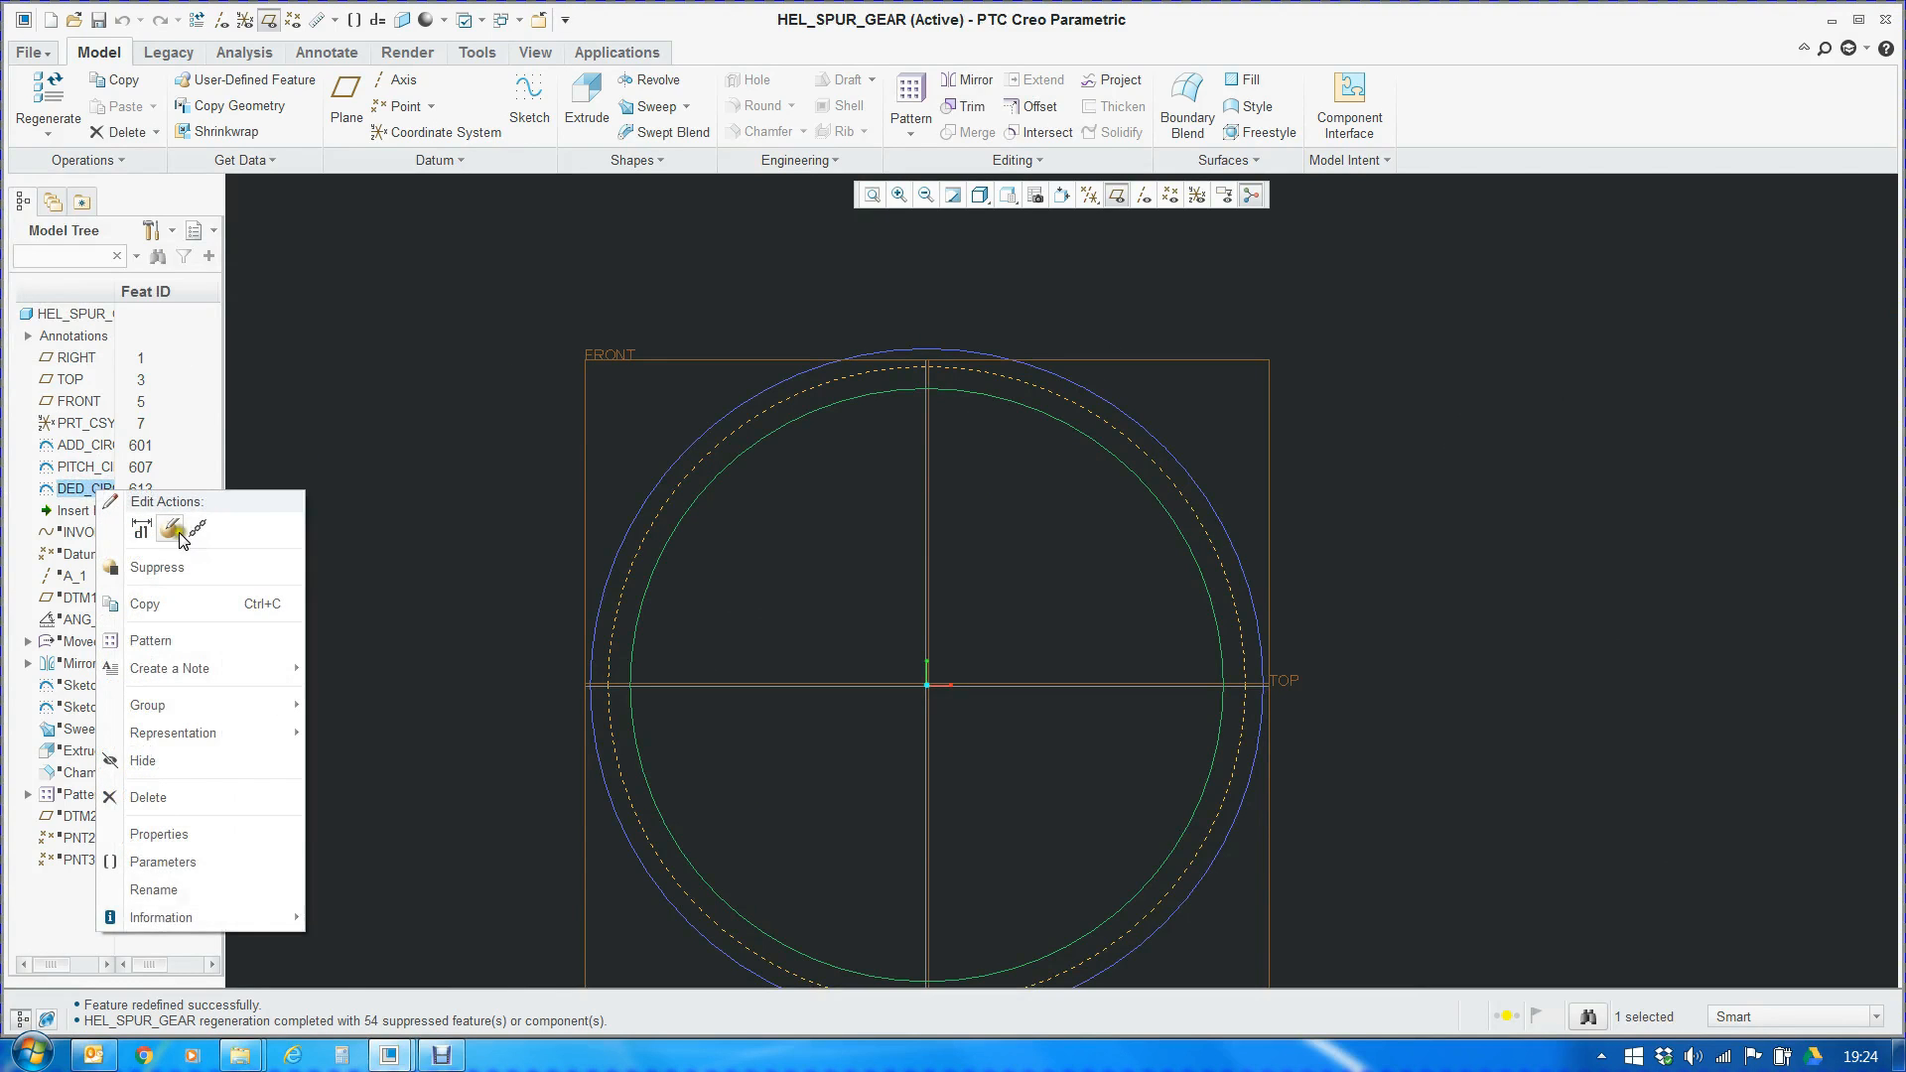
{"action": "left_click", "coordinate": [174, 534]}
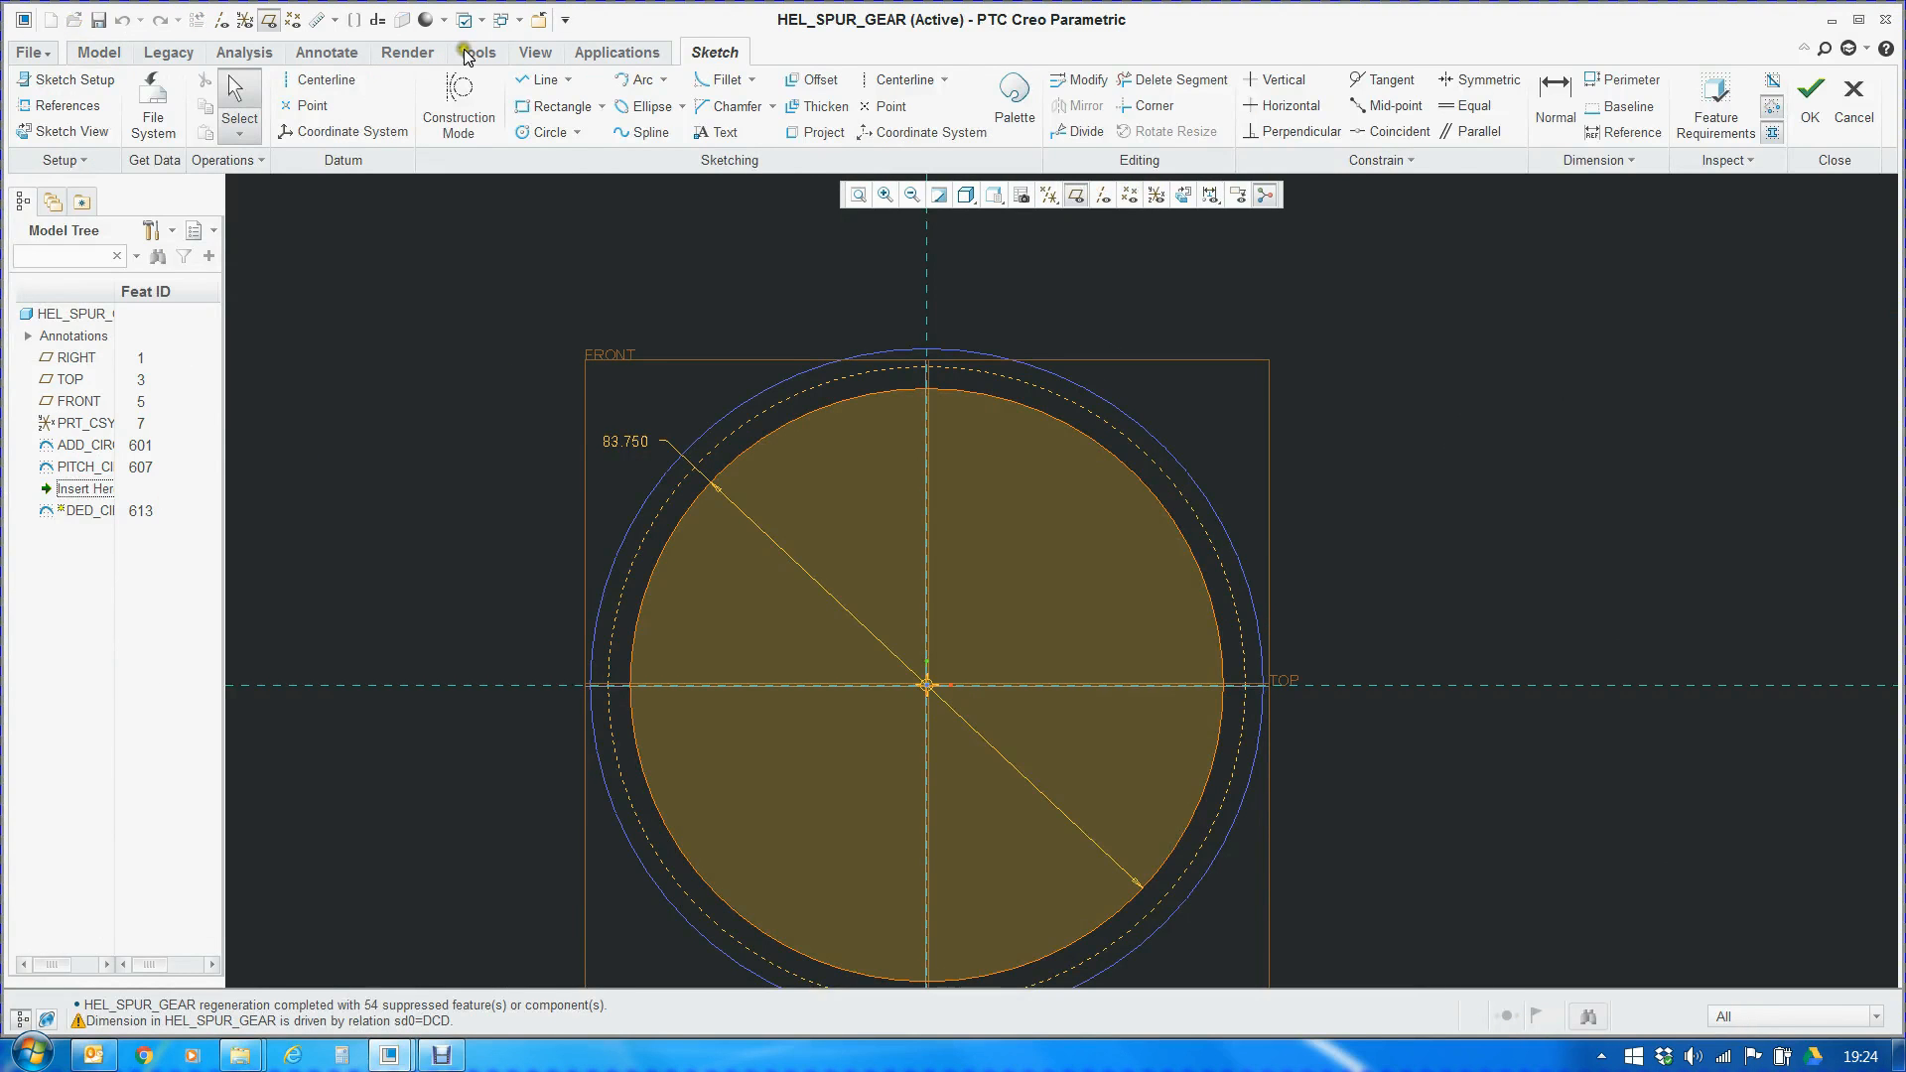
{"action": "left_click", "coordinate": [469, 53]}
{"action": "left_click", "coordinate": [708, 134]}
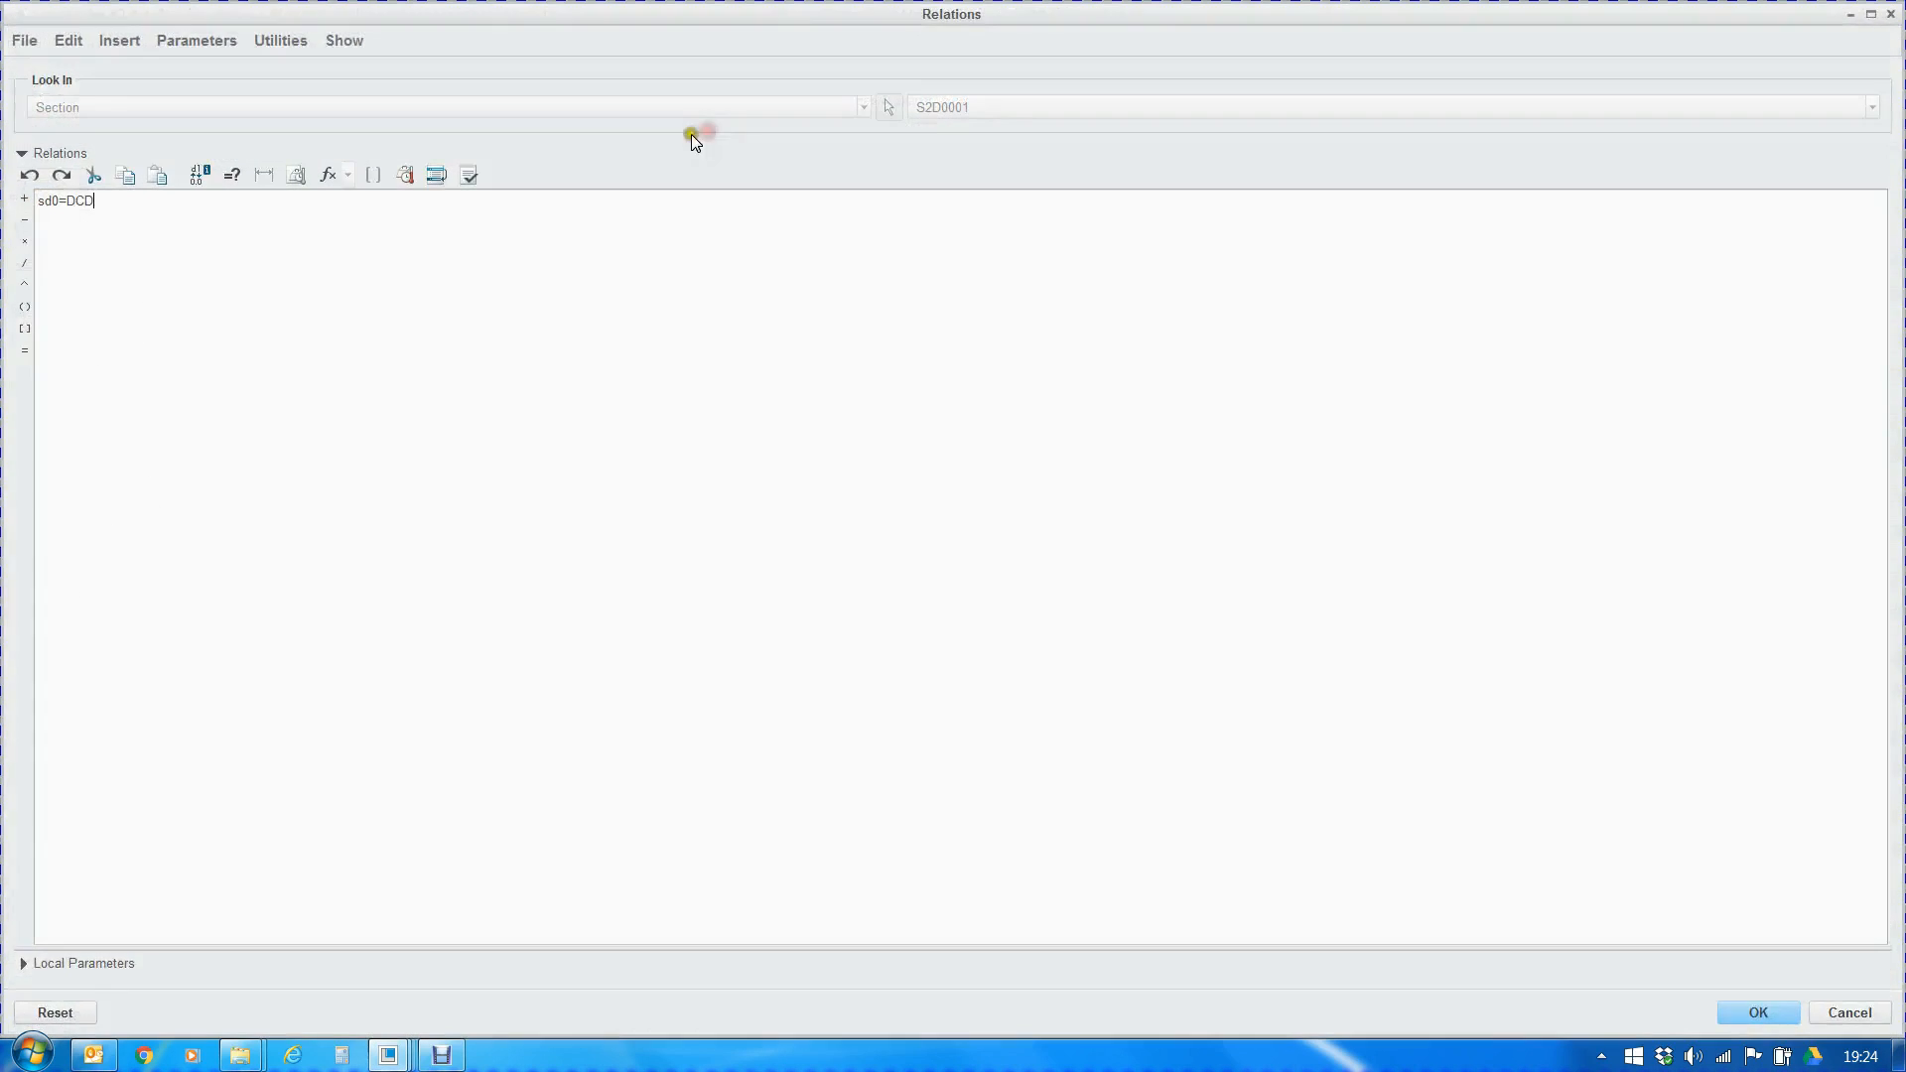
{"action": "left_click_drag", "start_coordinate": [123, 206], "coordinate": [24, 196]}
{"action": "left_click", "coordinate": [1735, 1015]}
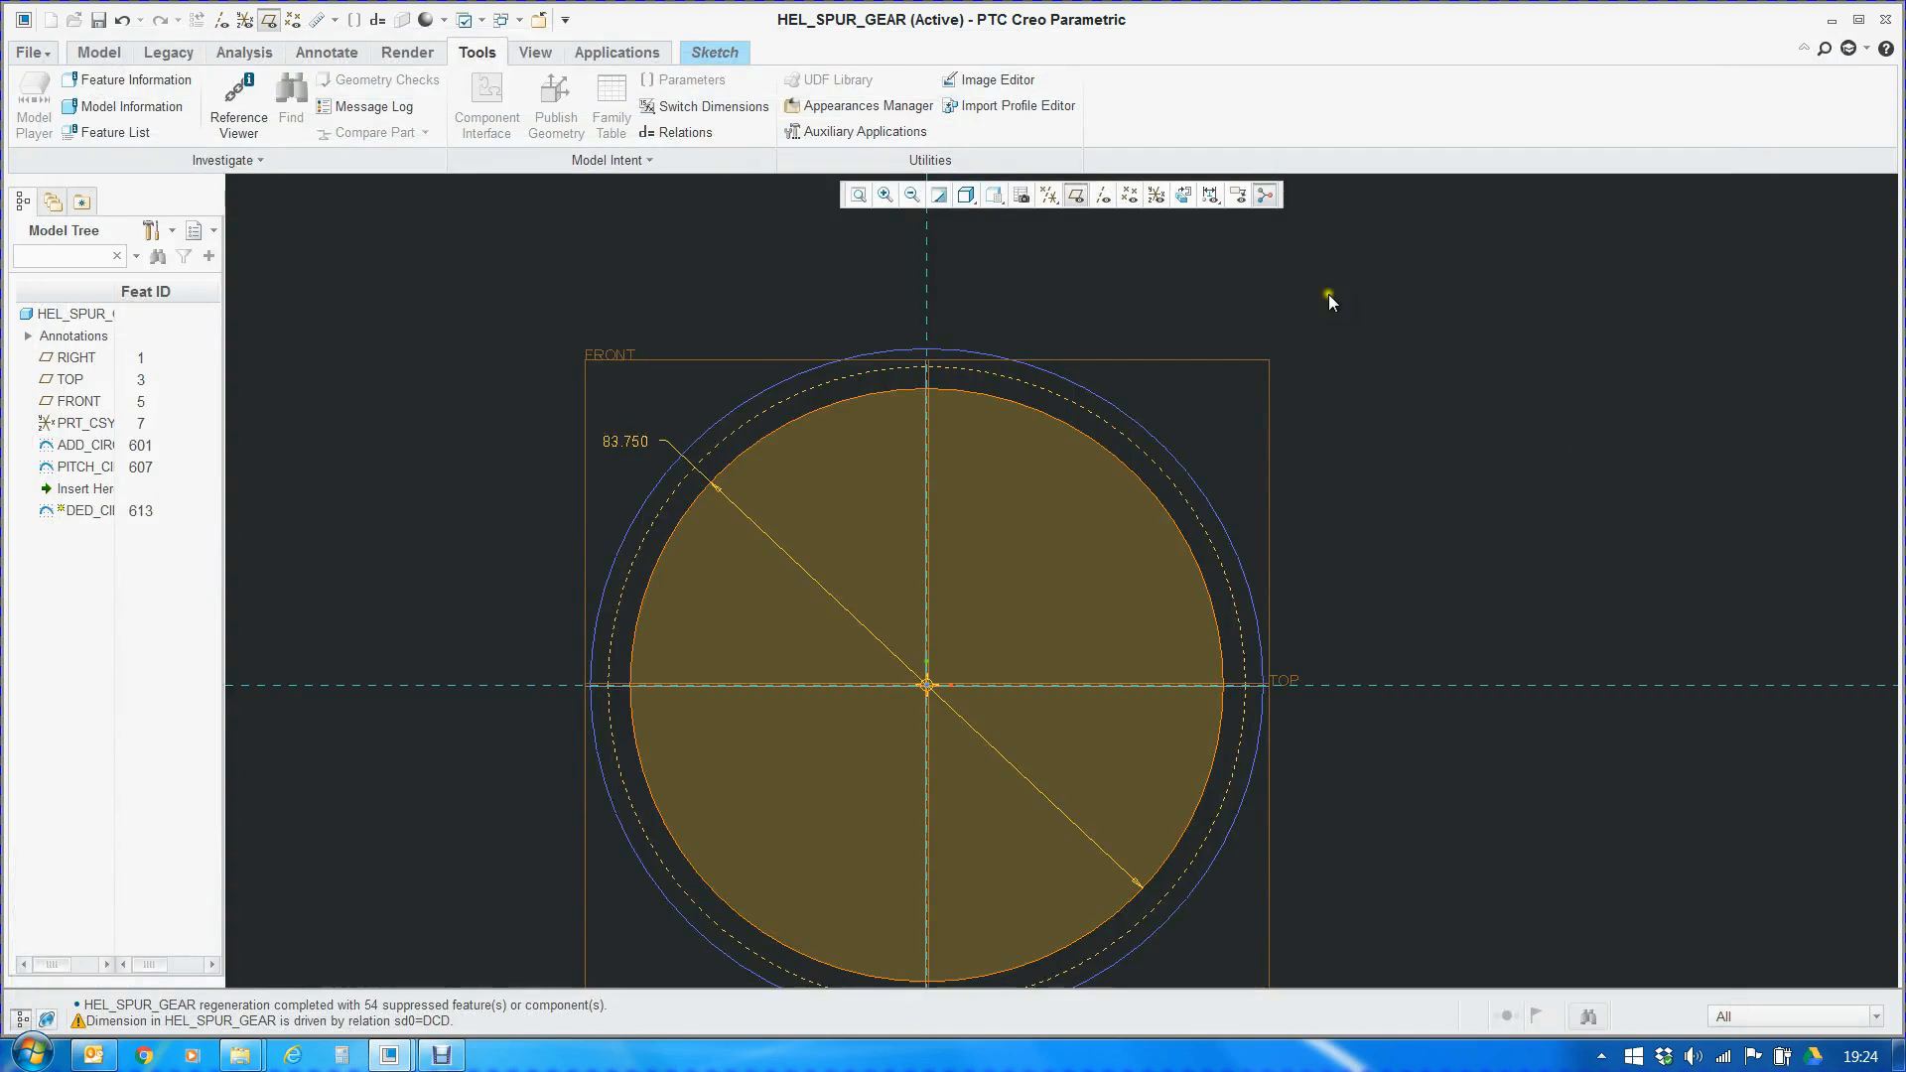
{"action": "left_click", "coordinate": [707, 53]}
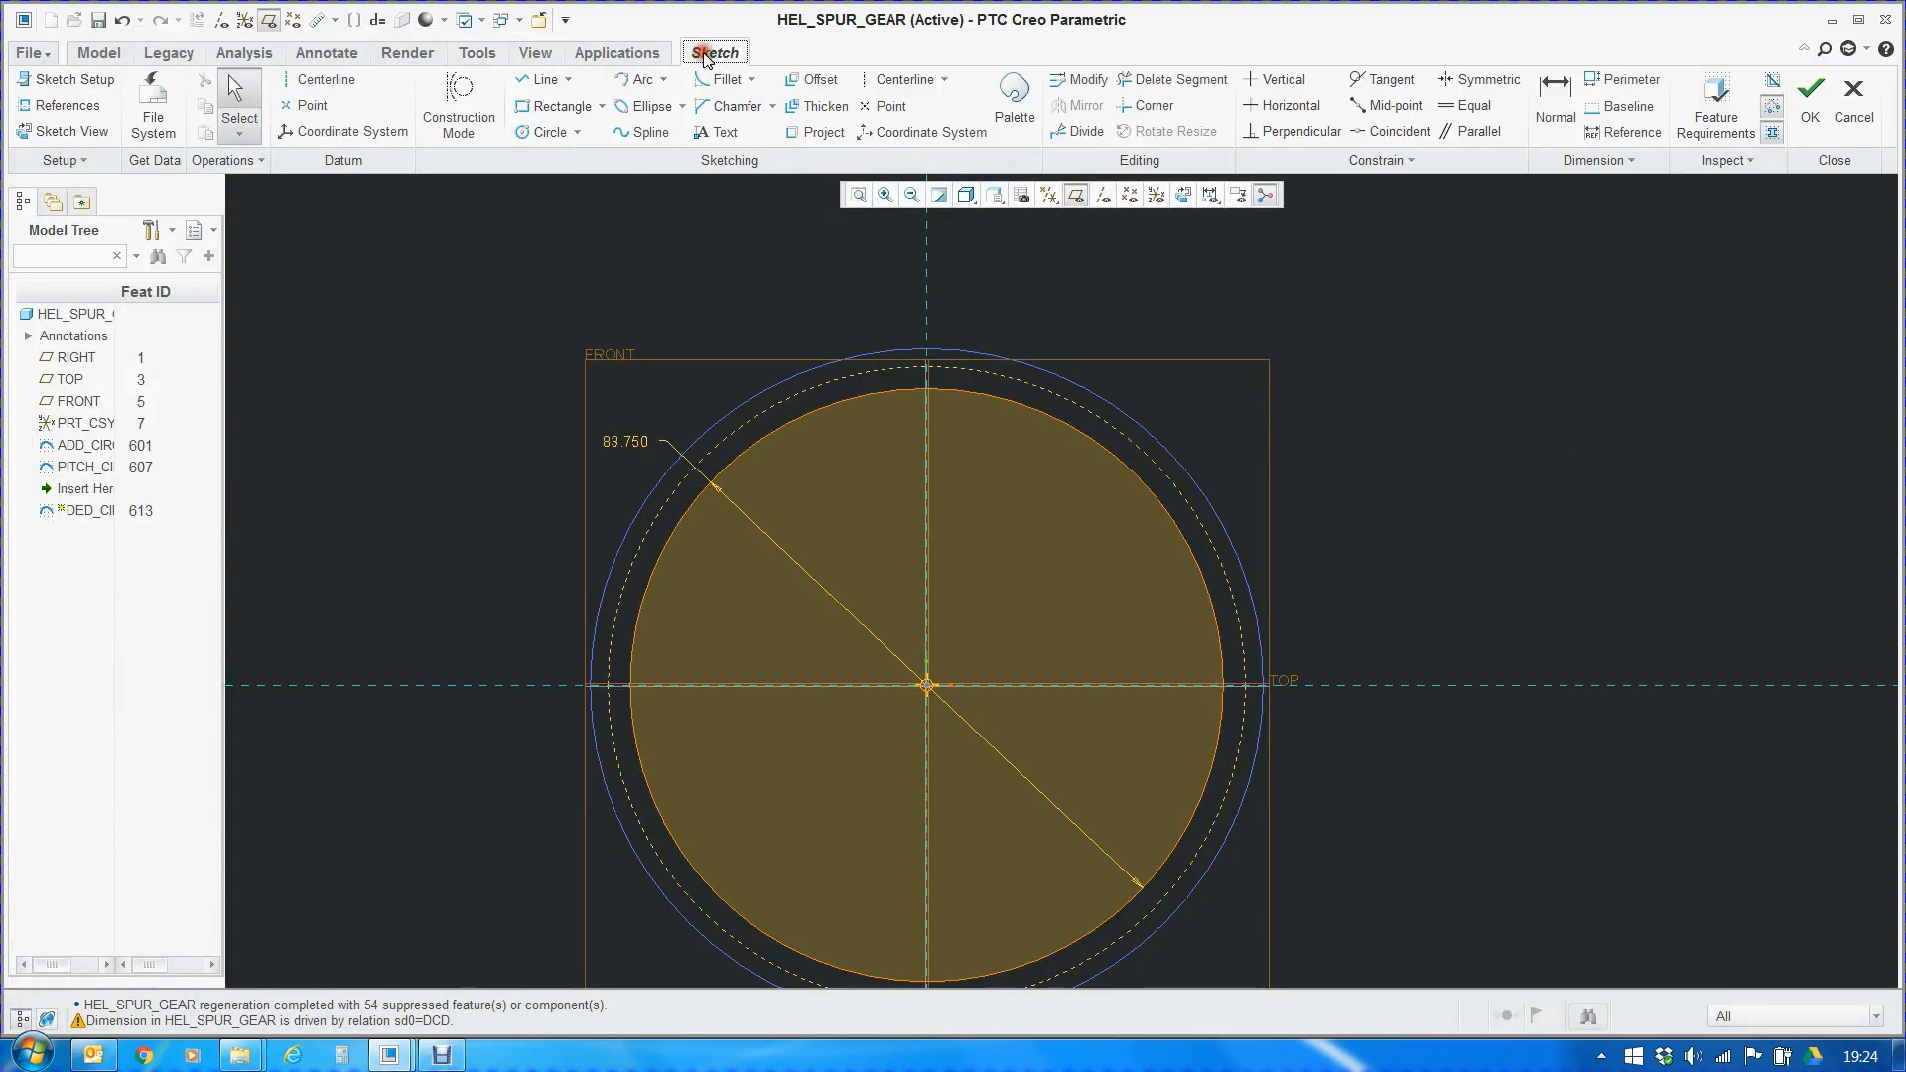
{"action": "left_click", "coordinate": [1810, 99]}
{"action": "left_click", "coordinate": [551, 524]}
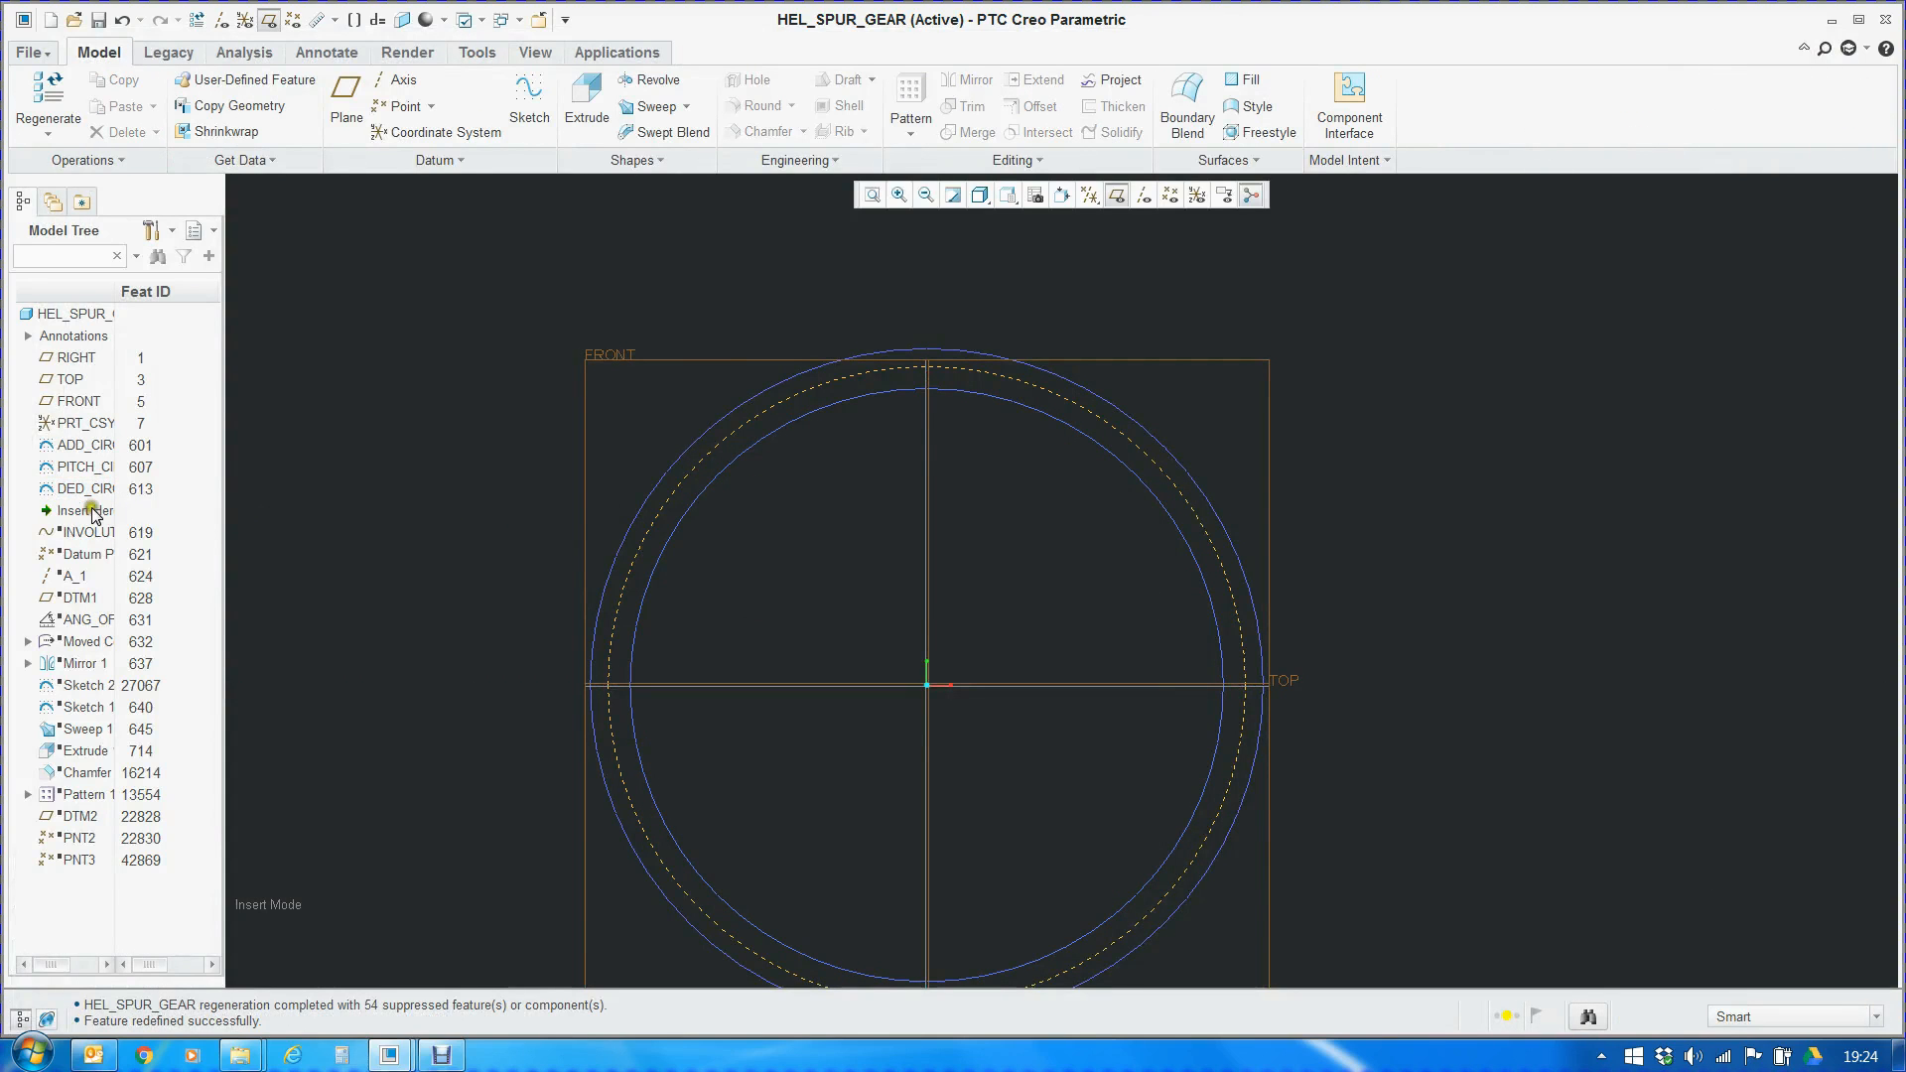
Move the insertion point to just after the involute curve and hide the datum planes
{"action": "left_click_drag", "start_coordinate": [84, 512], "coordinate": [81, 536]}
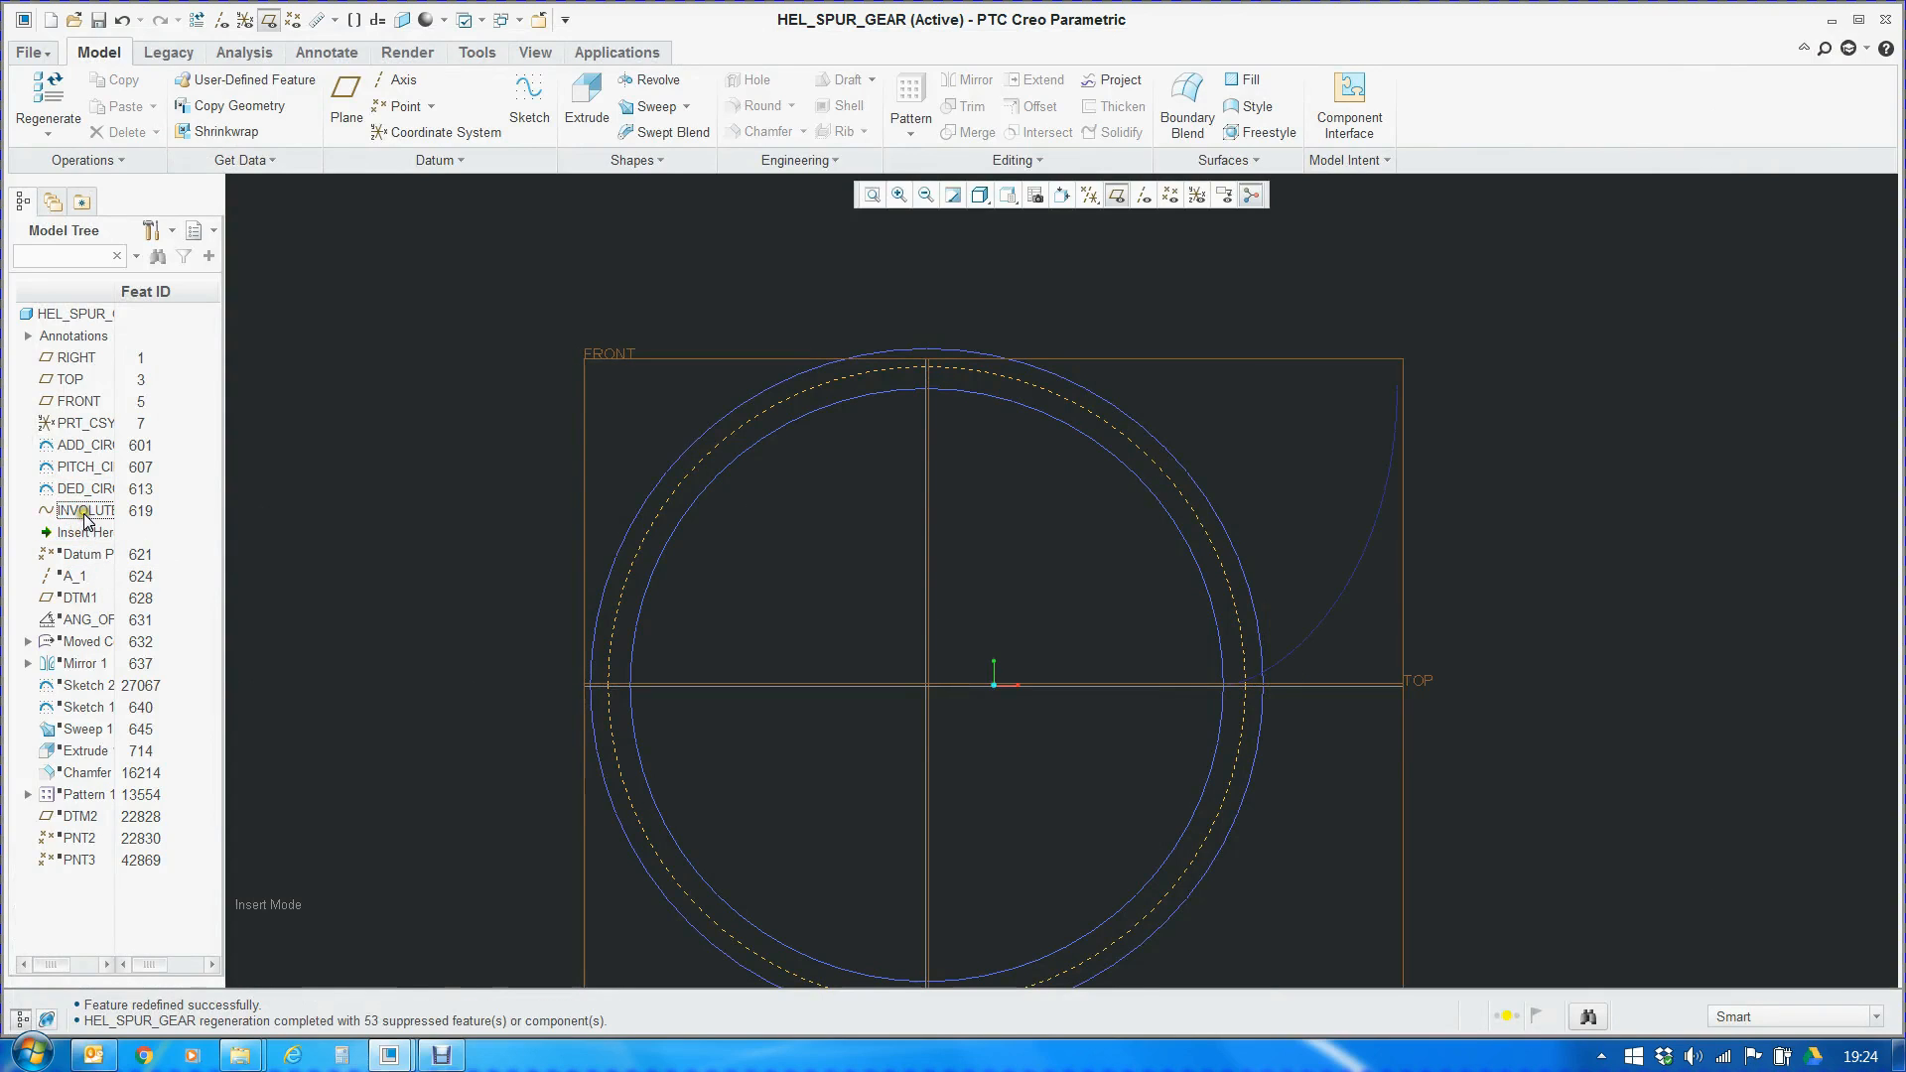
{"action": "left_click", "coordinate": [87, 513]}
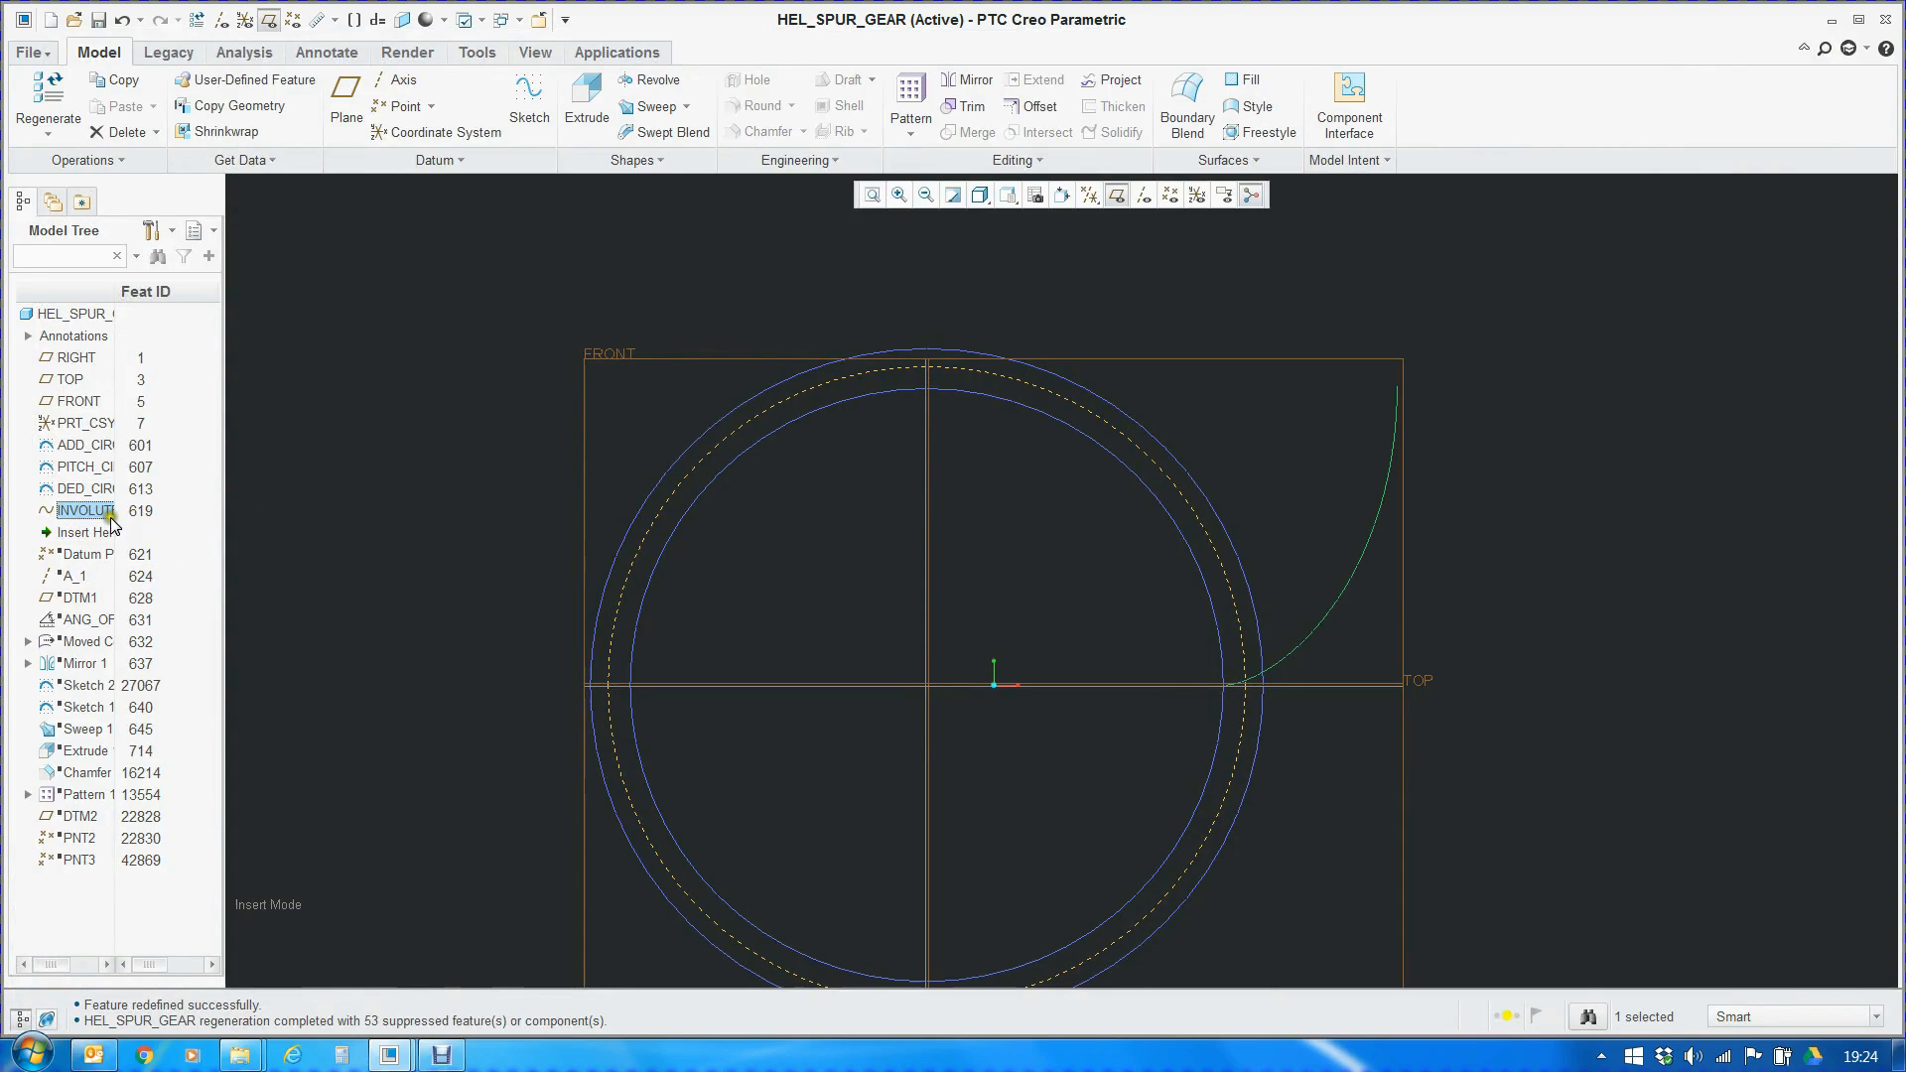
{"action": "left_click", "coordinate": [1112, 196]}
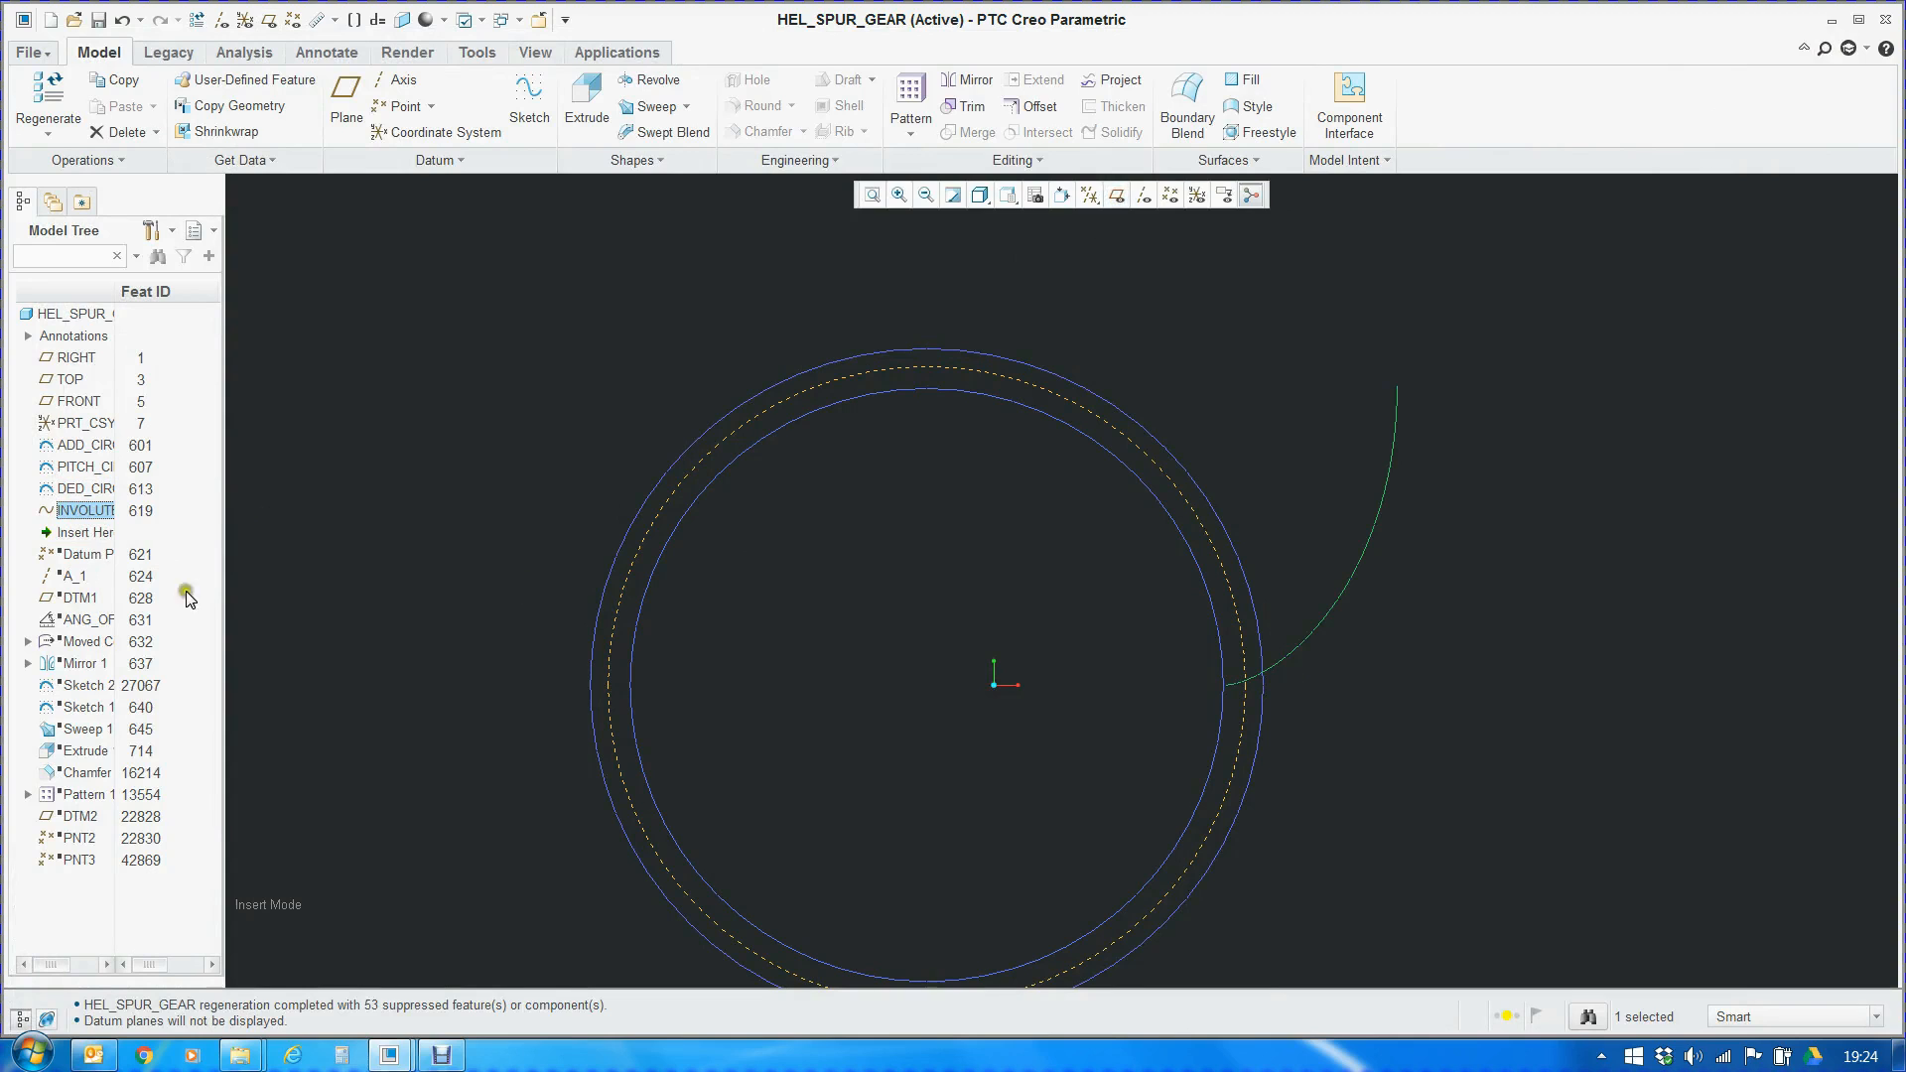
Reopen the involute curve's definition, examine its Cartesian x, y and z equations, and close the feature with its definition kept
{"action": "right_click", "coordinate": [81, 514]}
{"action": "left_click", "coordinate": [129, 556]}
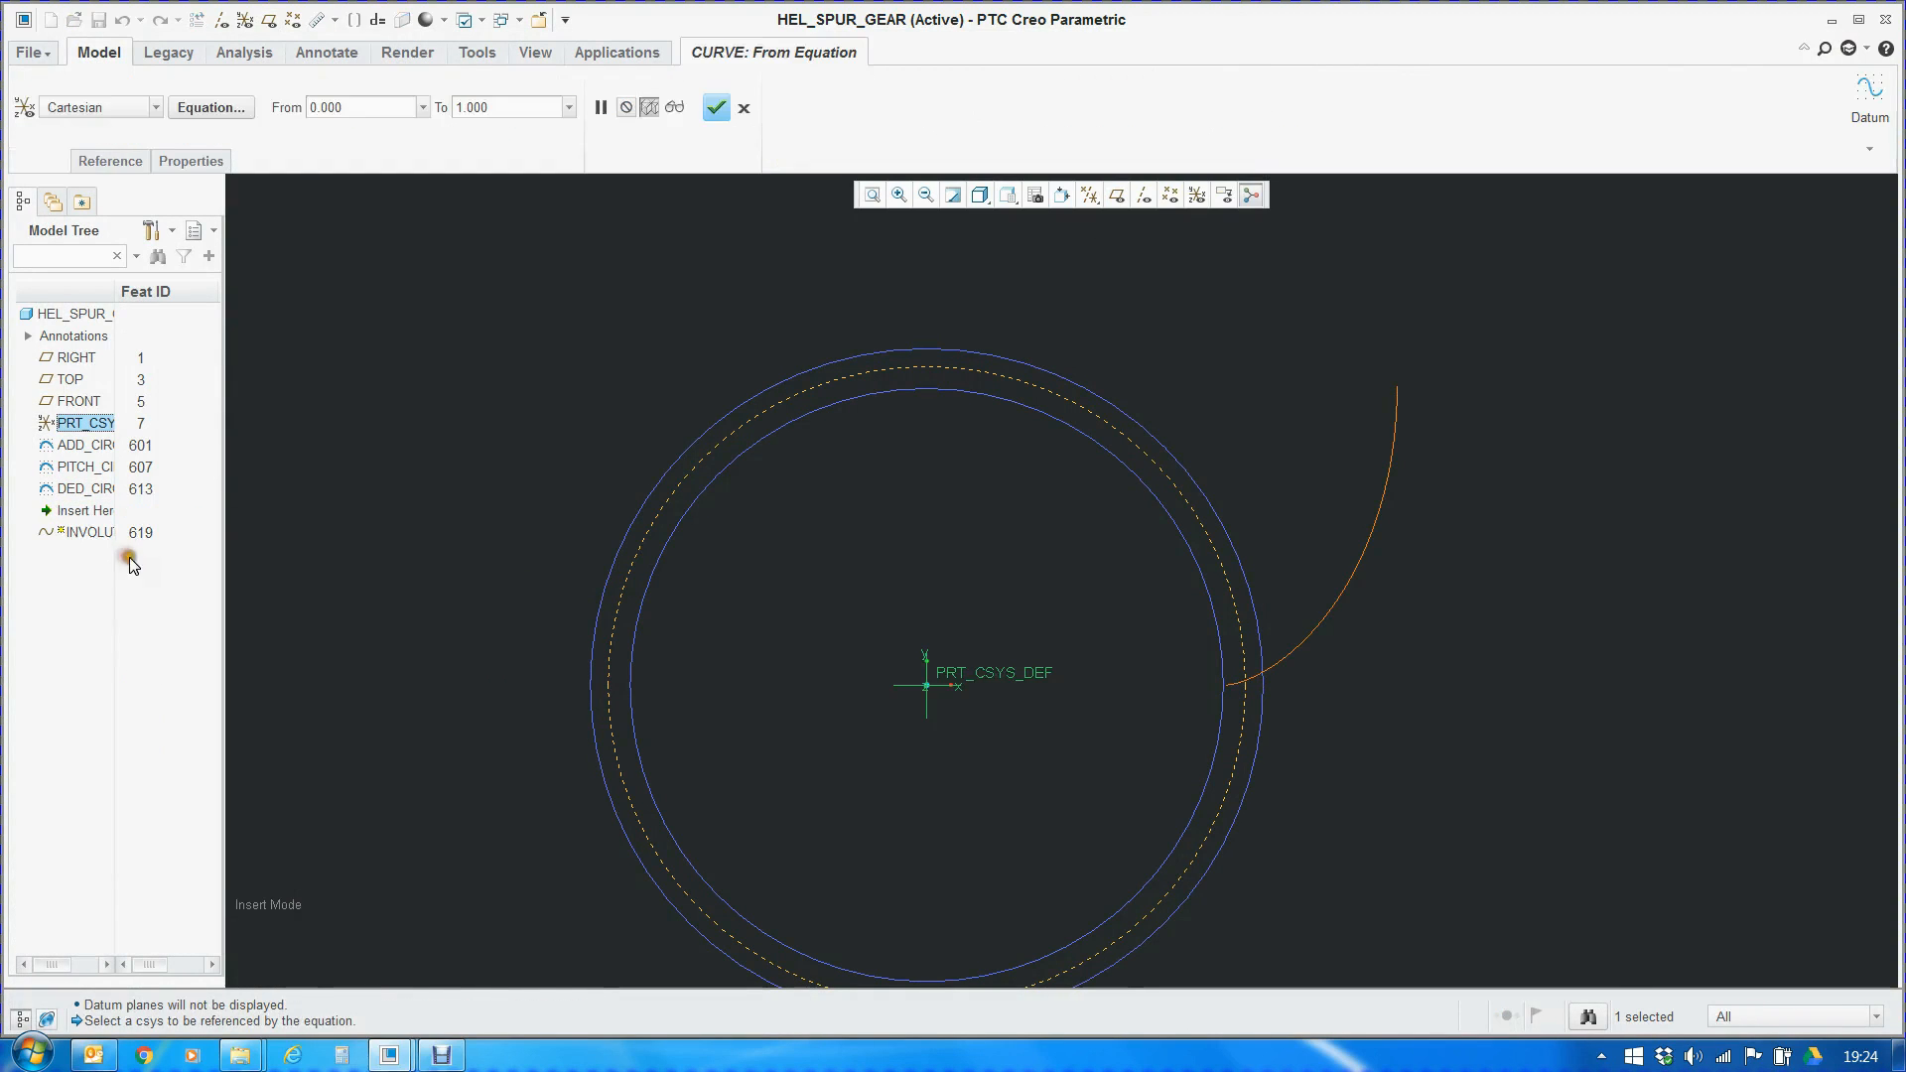
{"action": "left_click", "coordinate": [212, 107]}
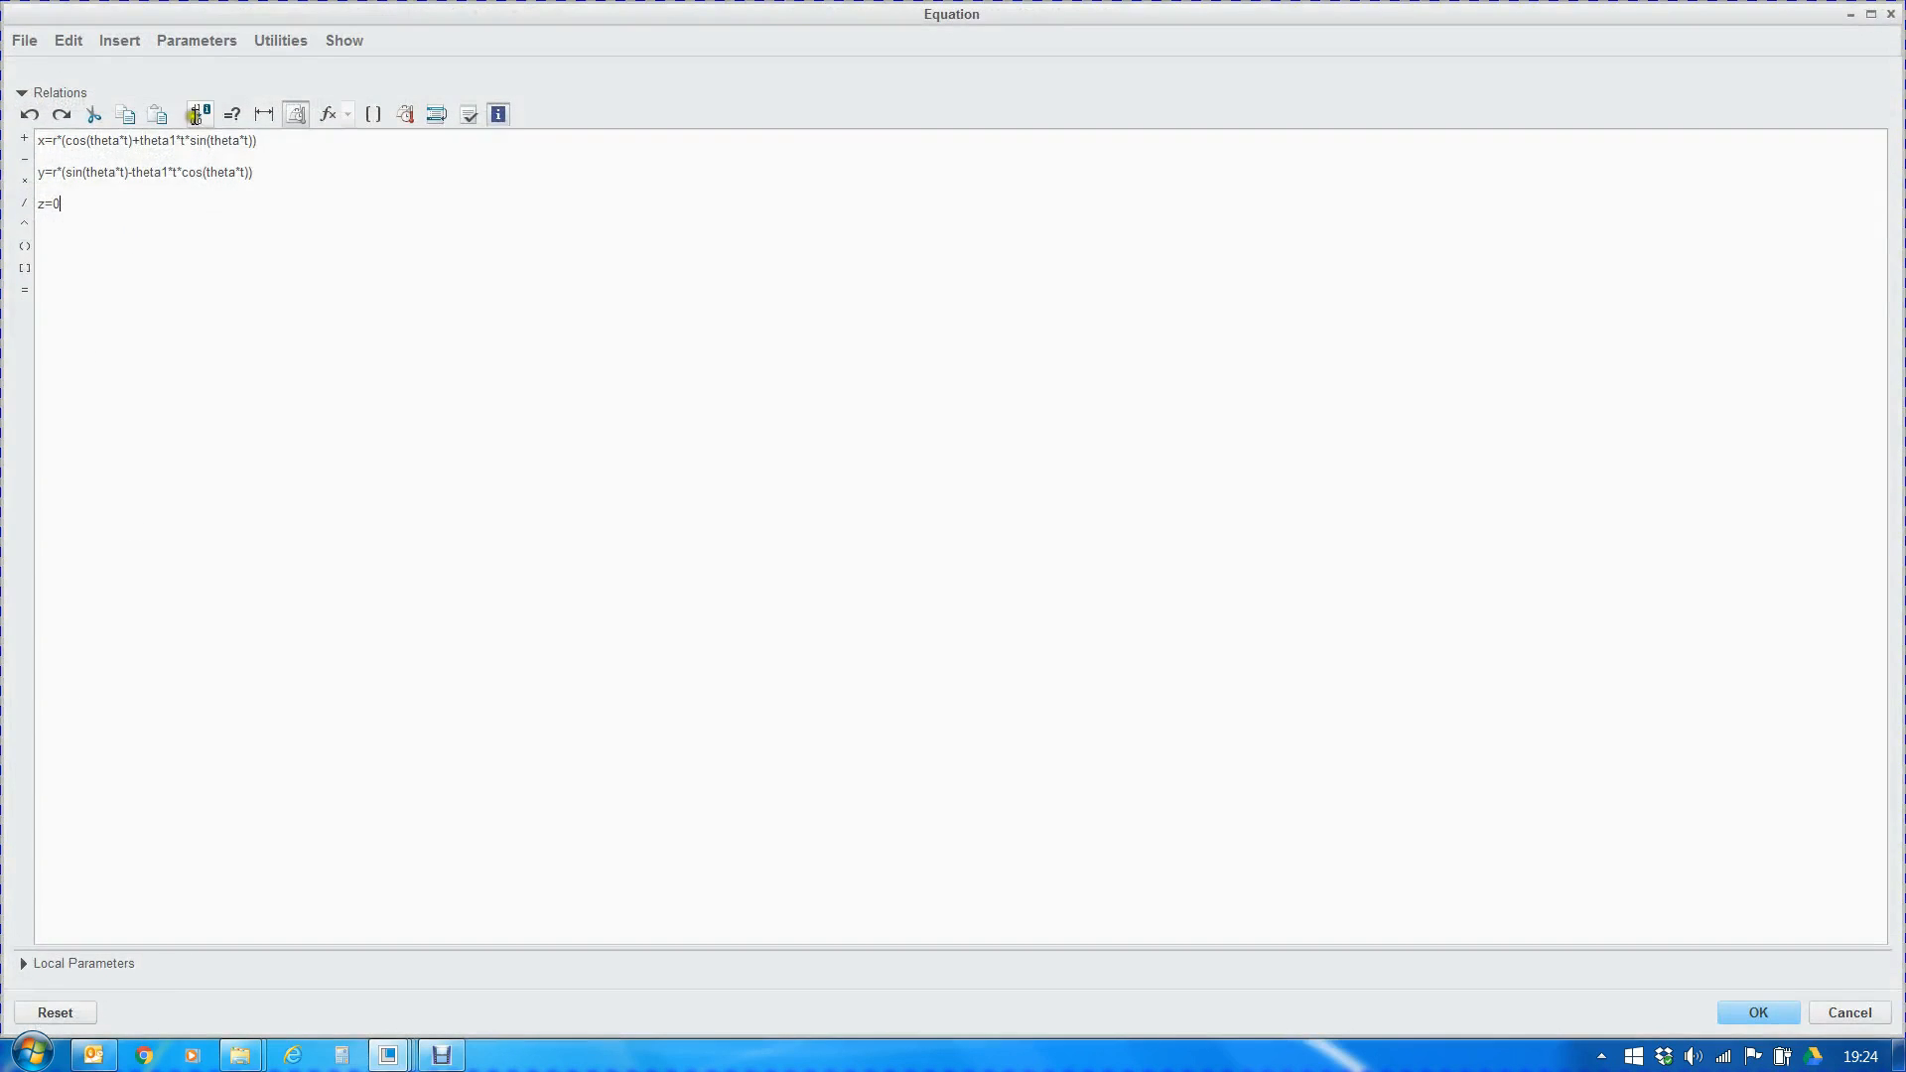
{"action": "left_click_drag", "start_coordinate": [39, 144], "coordinate": [107, 201]}
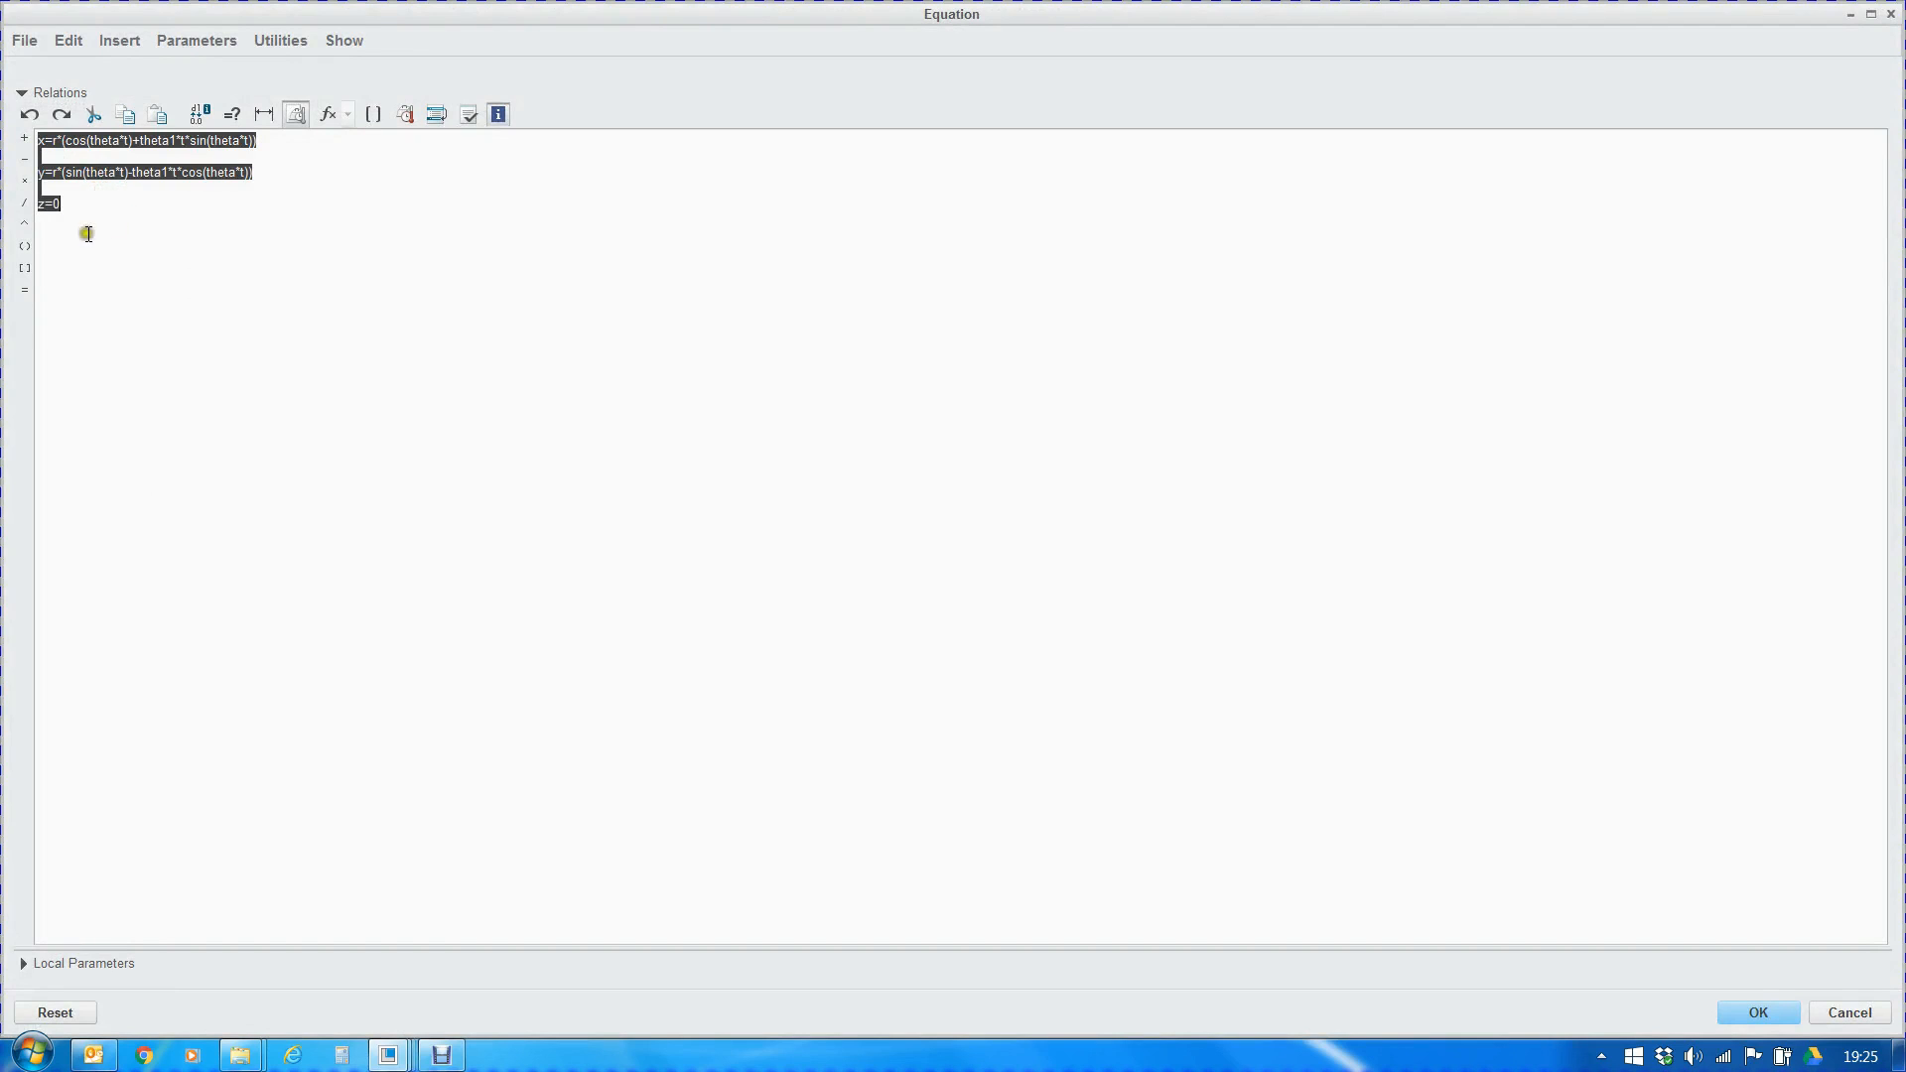
{"action": "left_click", "coordinate": [116, 222]}
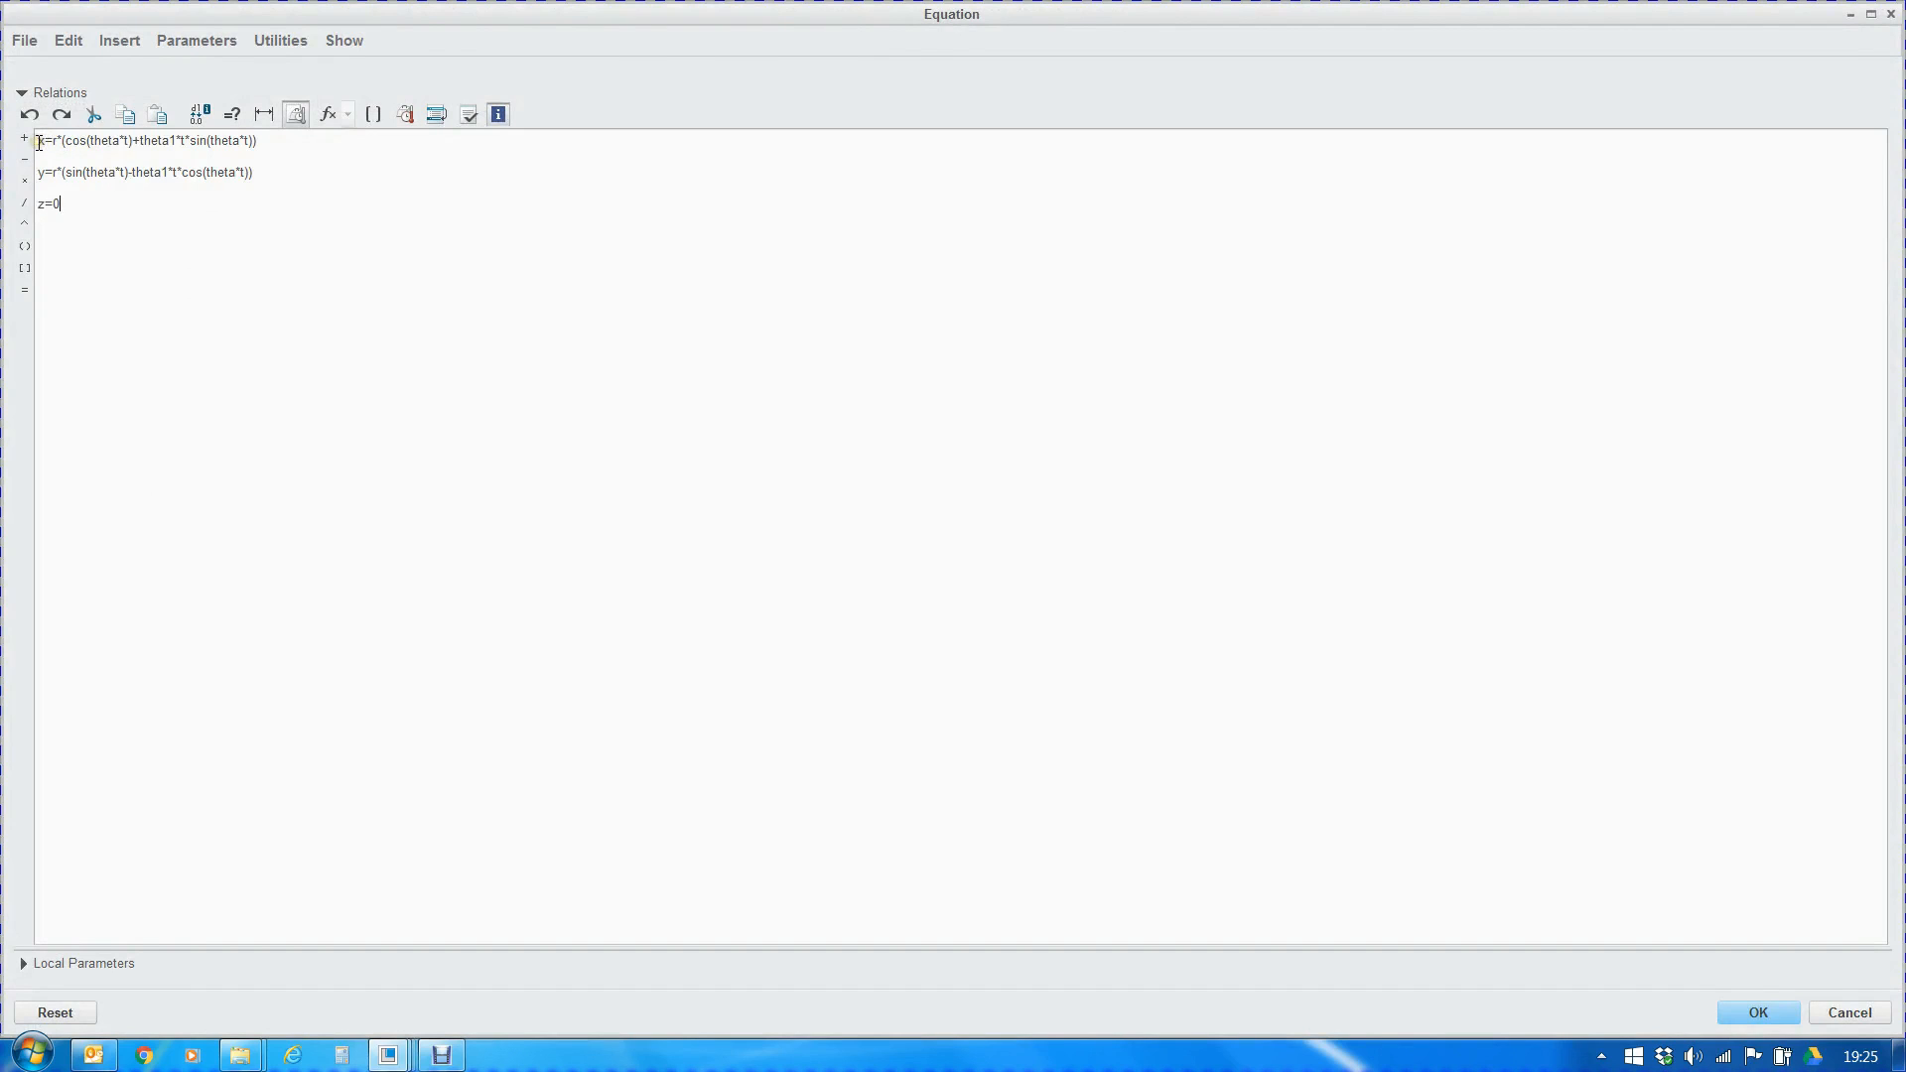
{"action": "left_click_drag", "start_coordinate": [37, 142], "coordinate": [110, 211]}
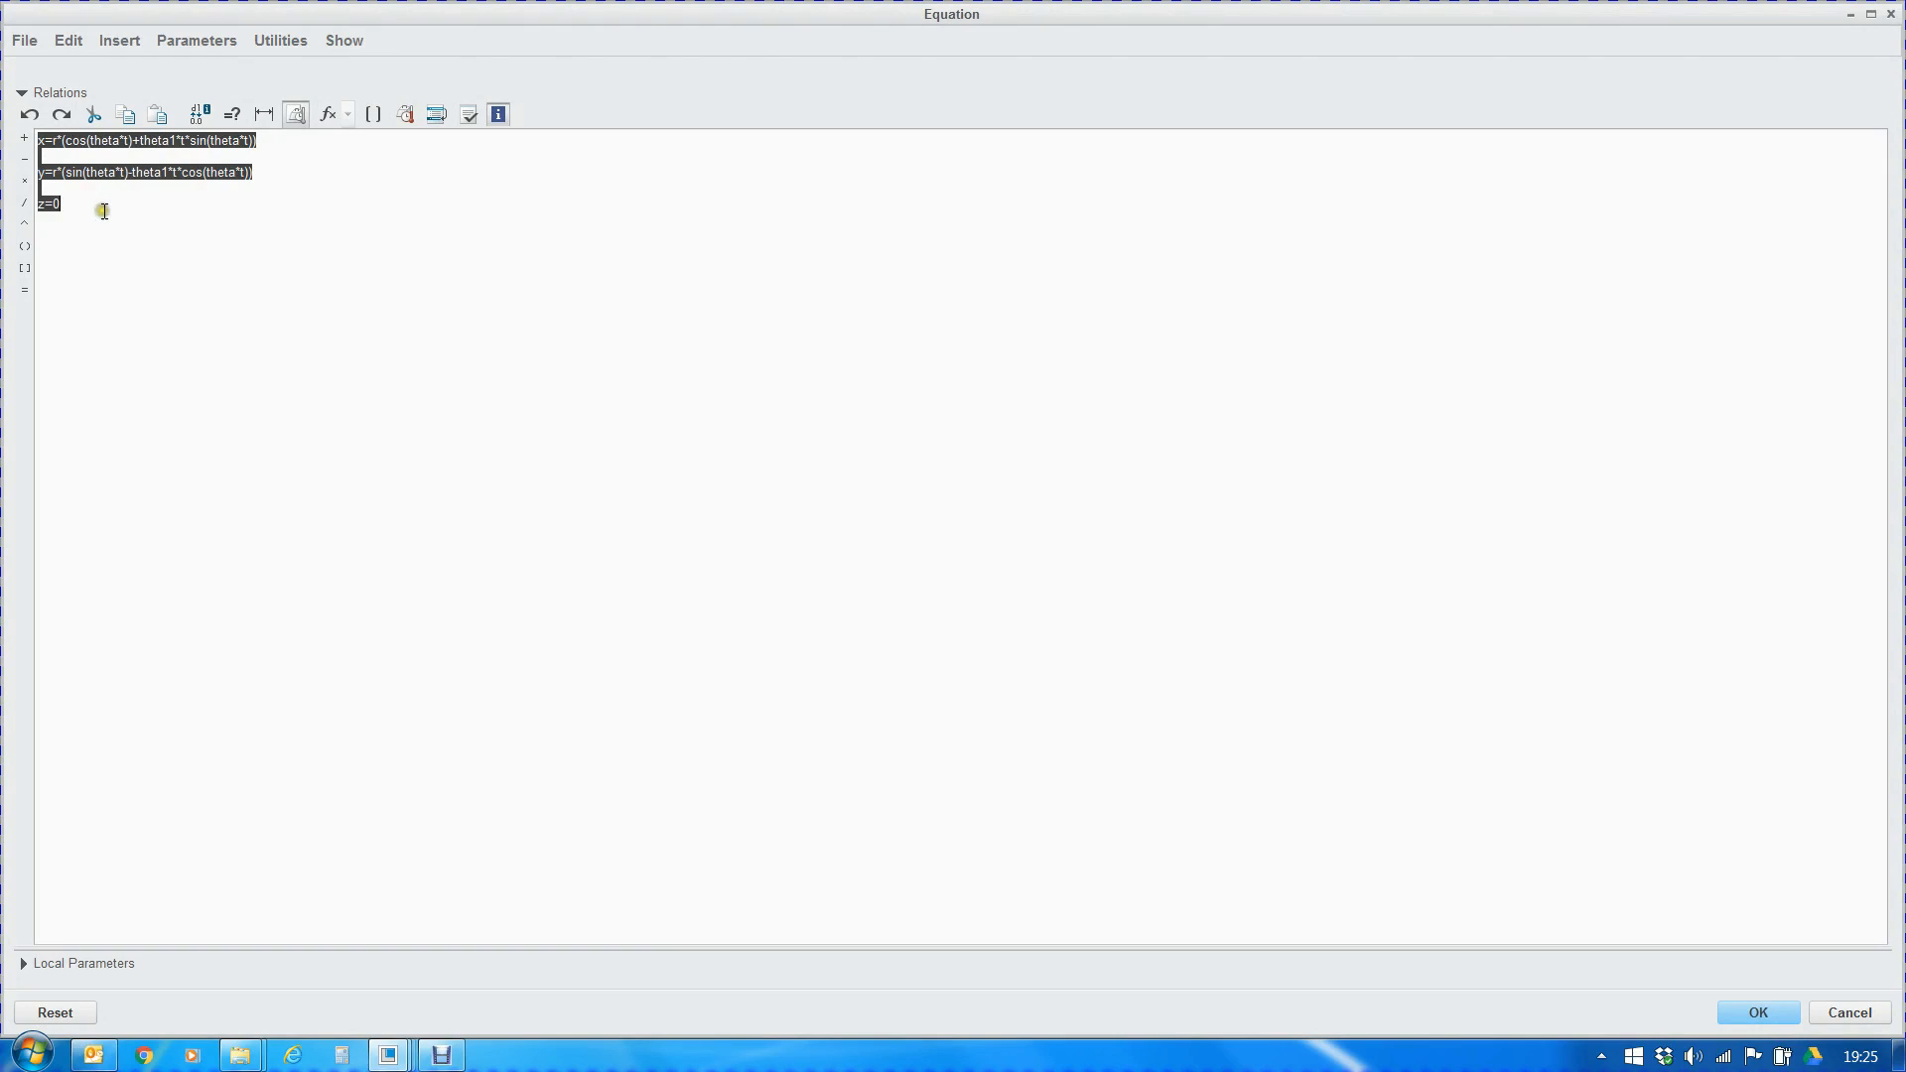
{"action": "left_click", "coordinate": [99, 208]}
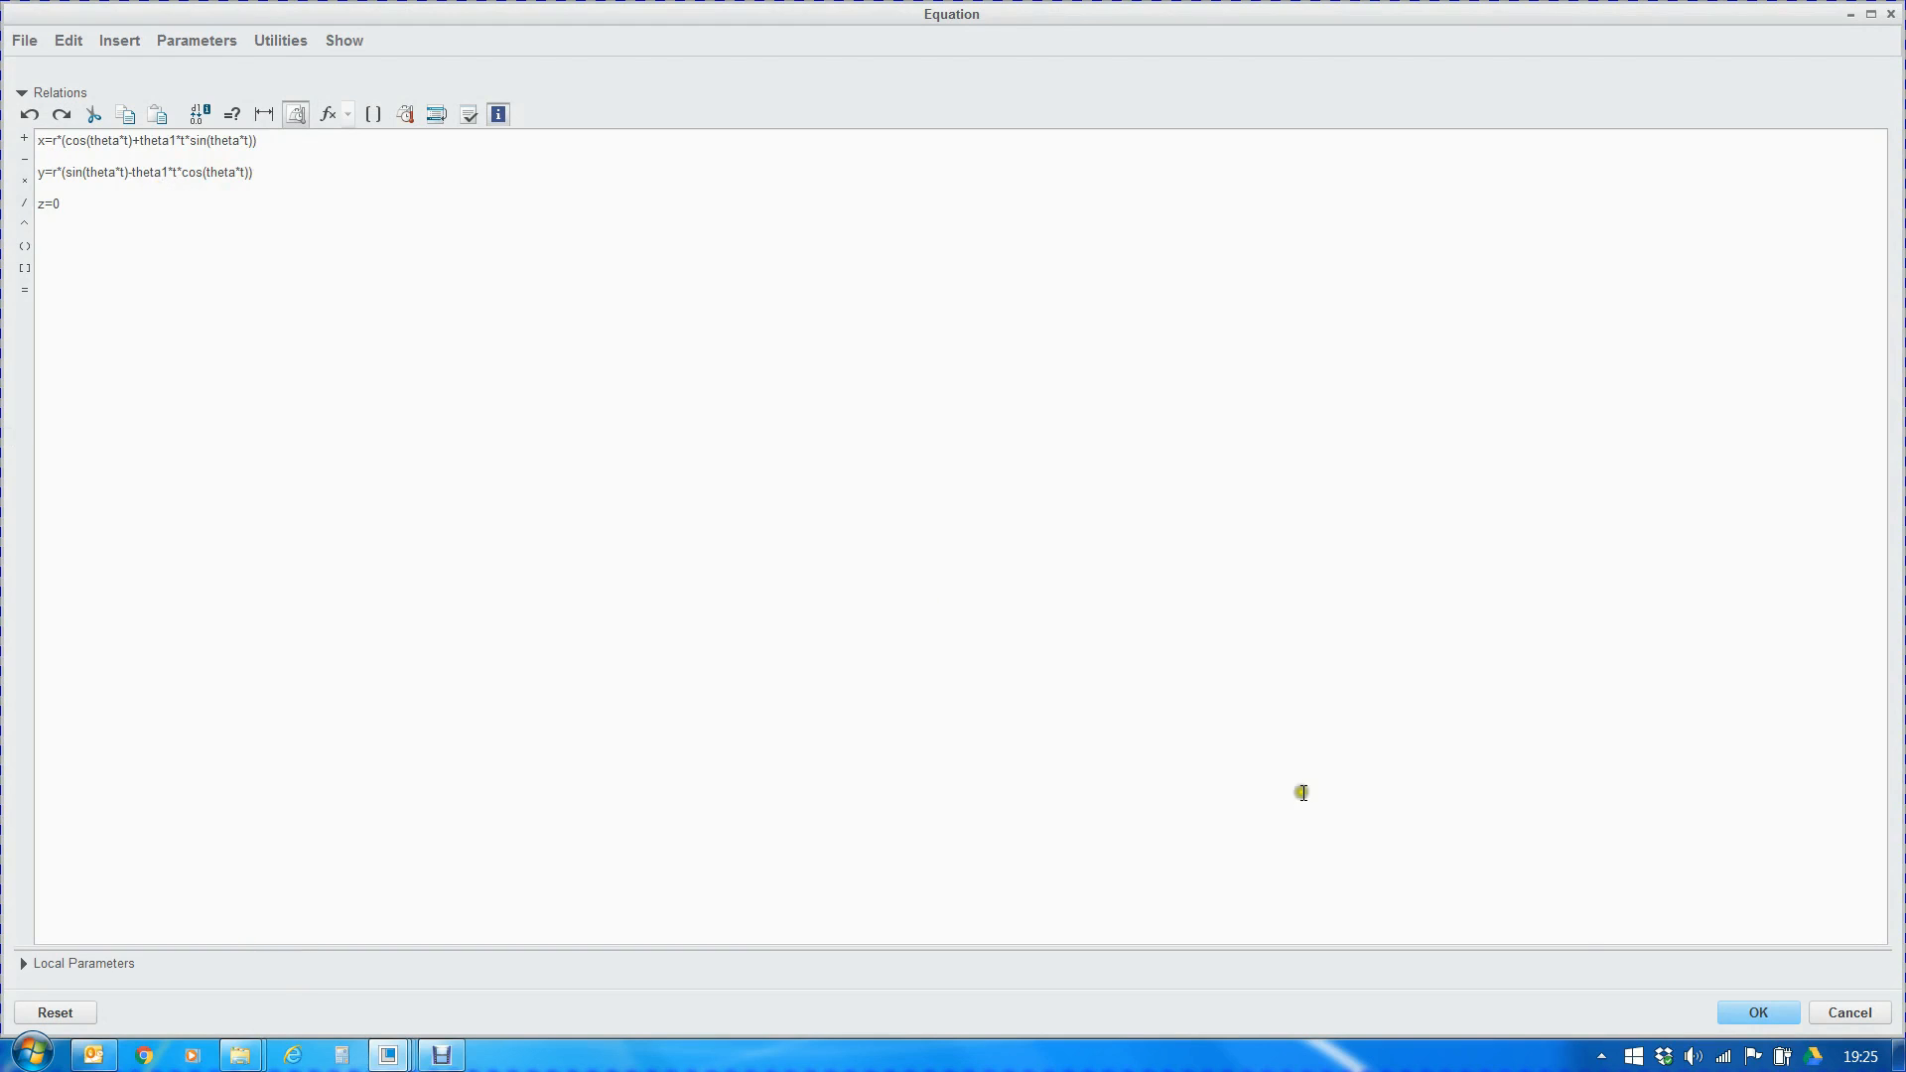
{"action": "left_click", "coordinate": [1757, 1010]}
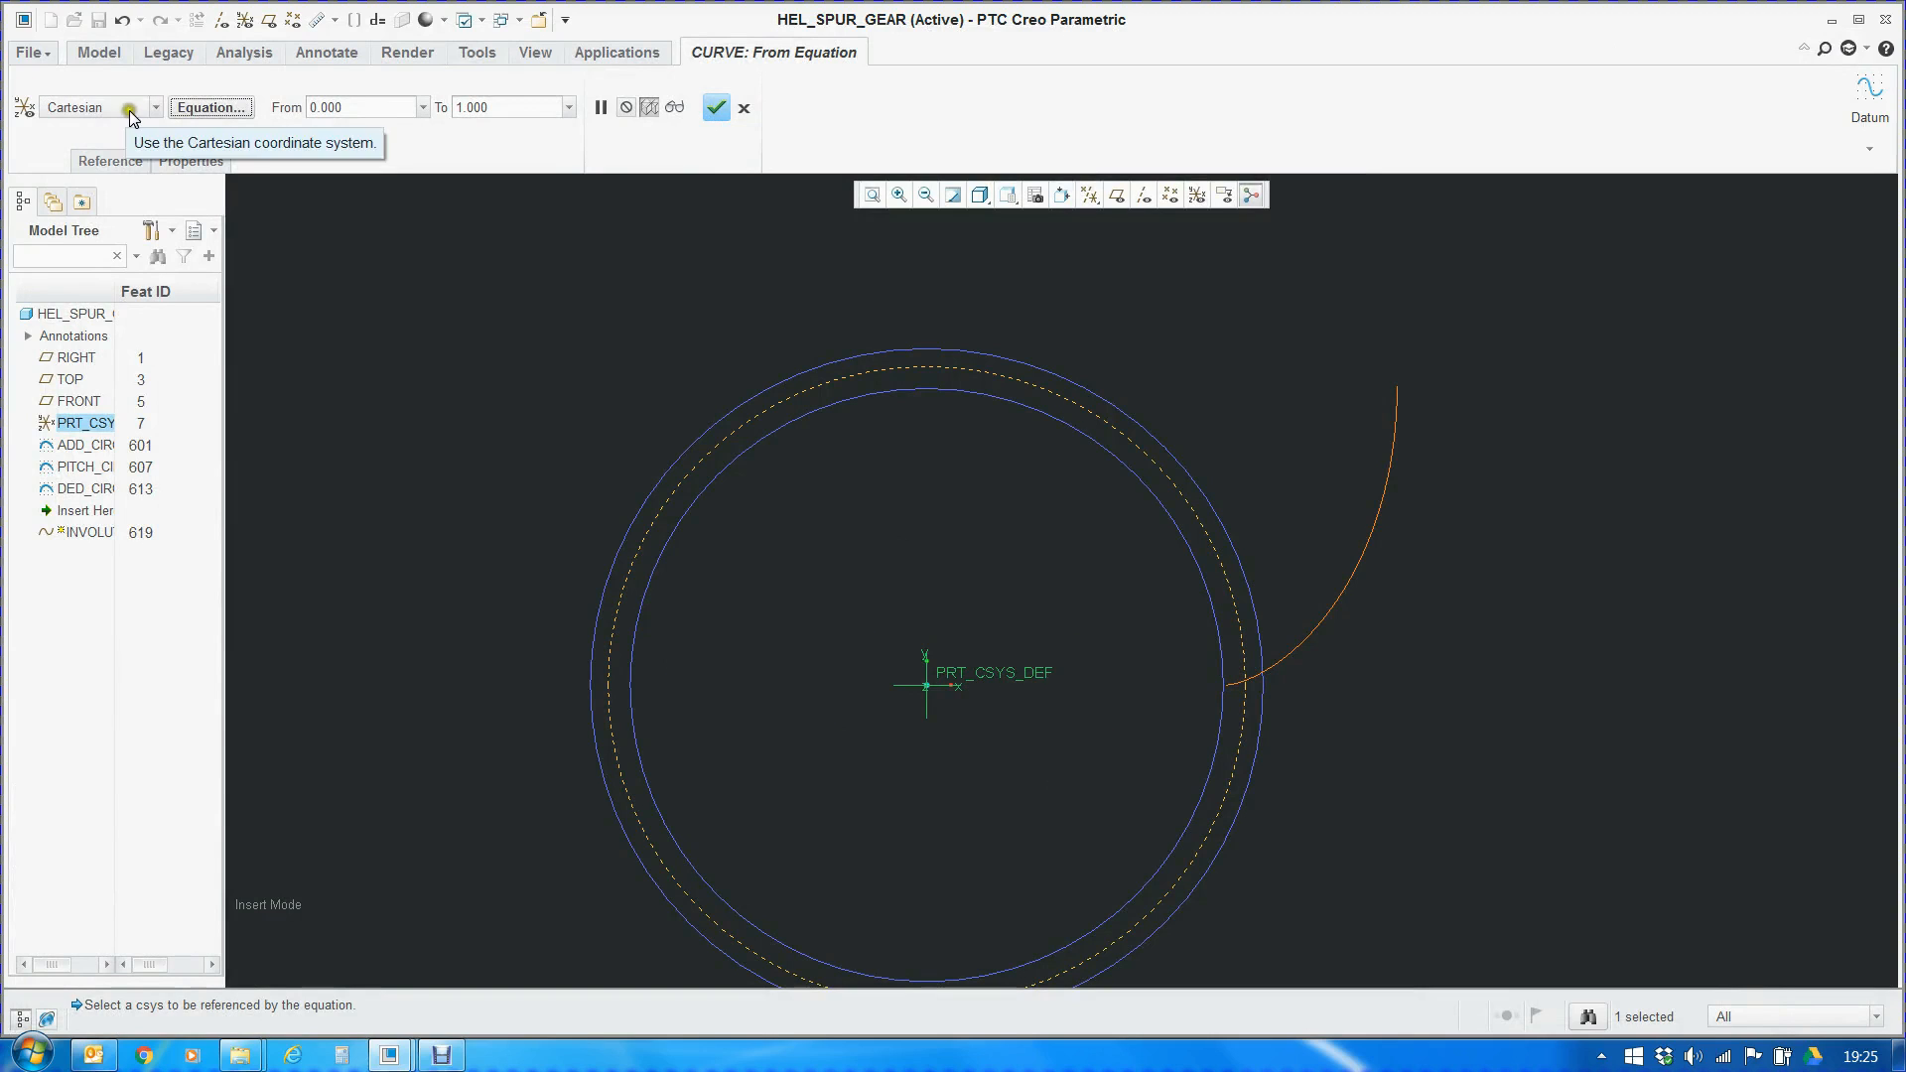
{"action": "left_click", "coordinate": [714, 108]}
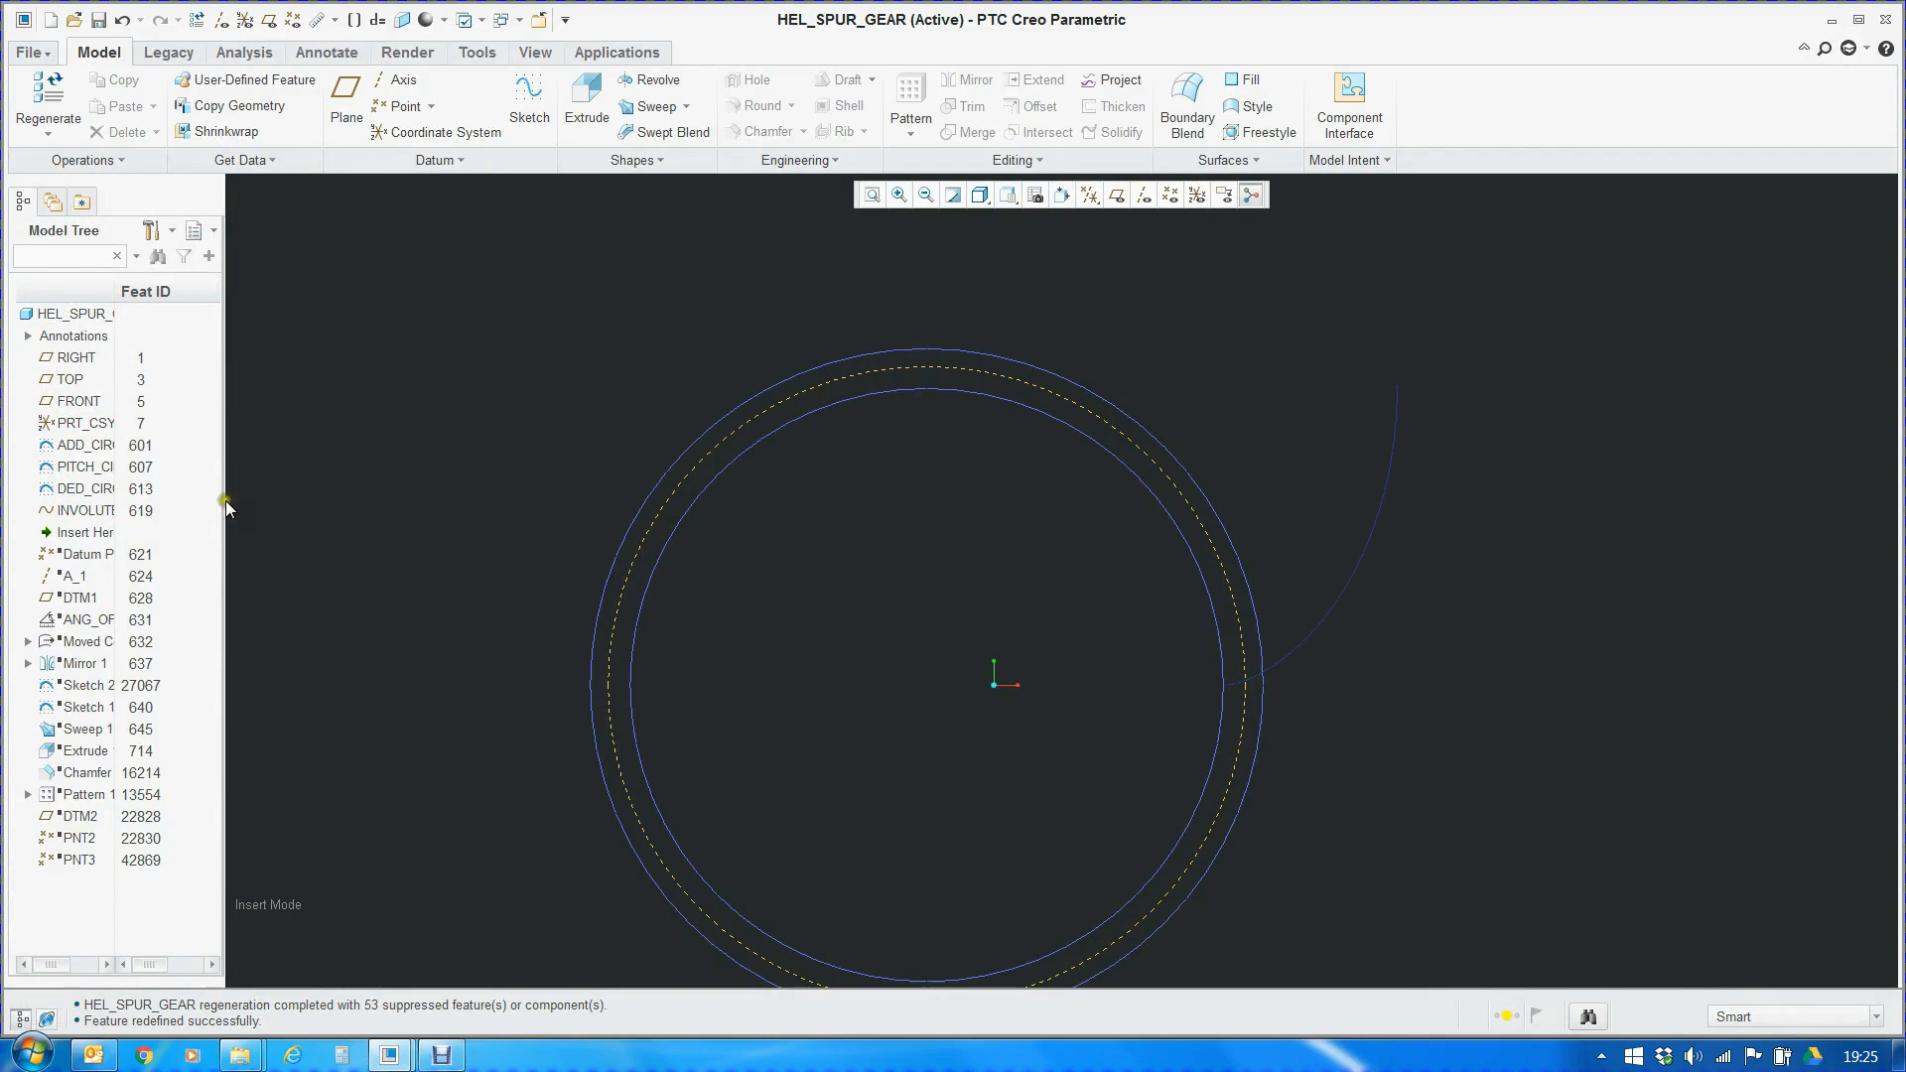
Redisplay the datum planes and examine where the involute starts and how it crosses the dedendum, pitch and addendum circles
{"action": "left_click", "coordinate": [1119, 195]}
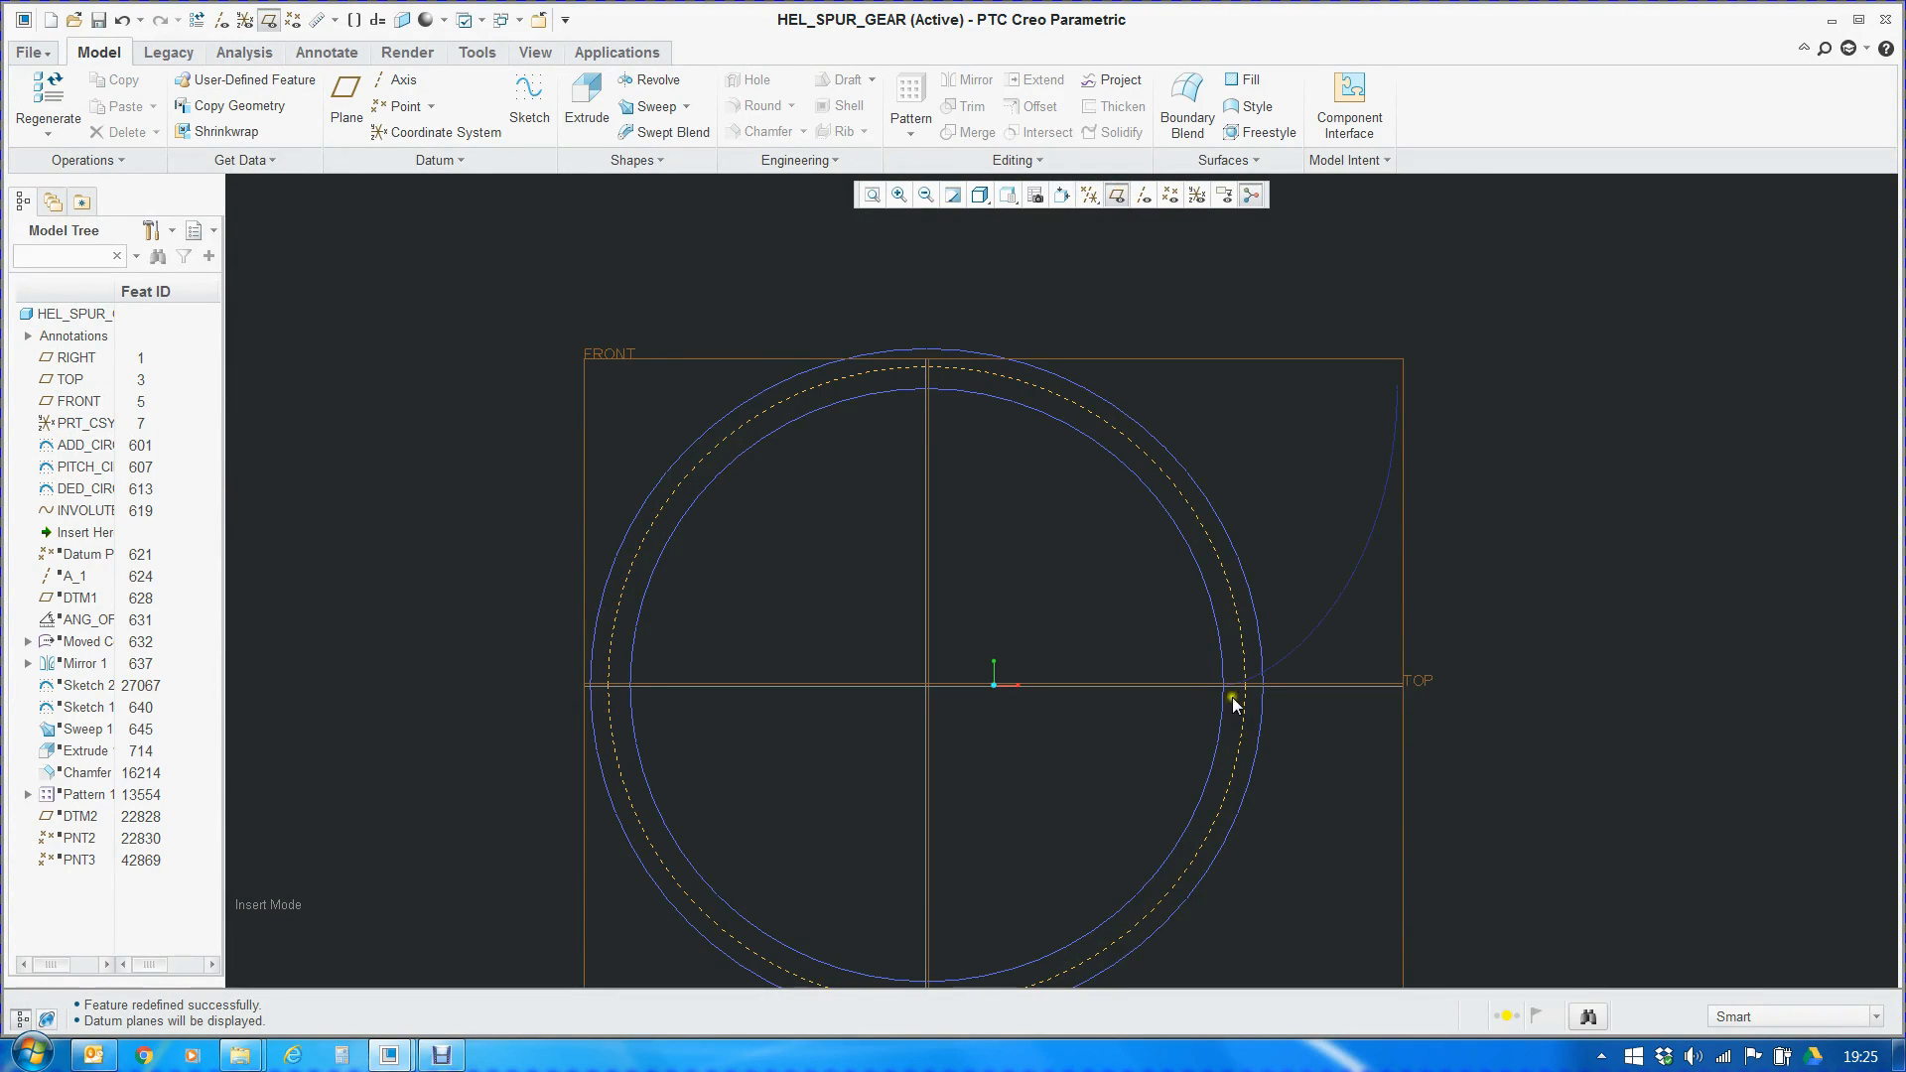
{"action": "scroll", "coordinate": [1320, 708], "scroll_direction": "up", "scroll_amount": 4}
{"action": "scroll", "coordinate": [1002, 670], "scroll_direction": "up", "scroll_amount": 2}
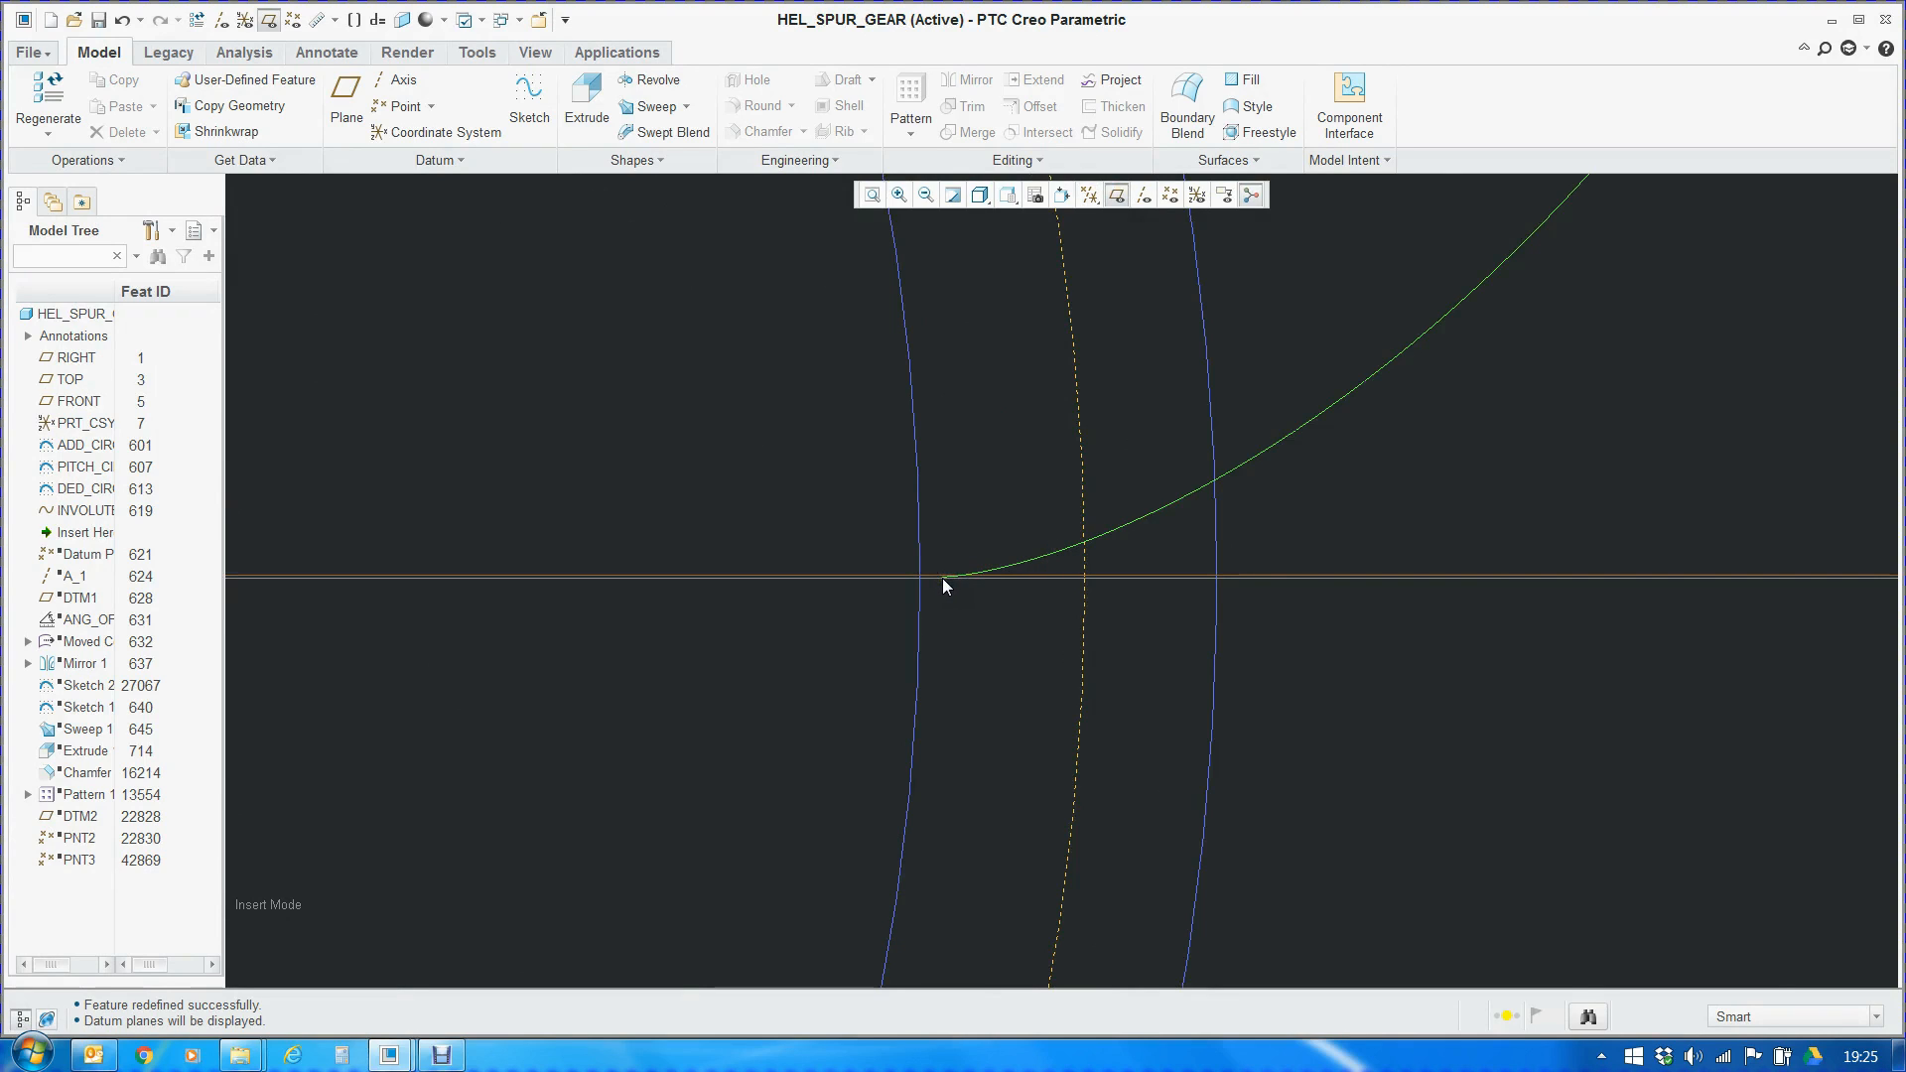
{"action": "scroll", "coordinate": [943, 578], "scroll_direction": "down", "scroll_amount": 2}
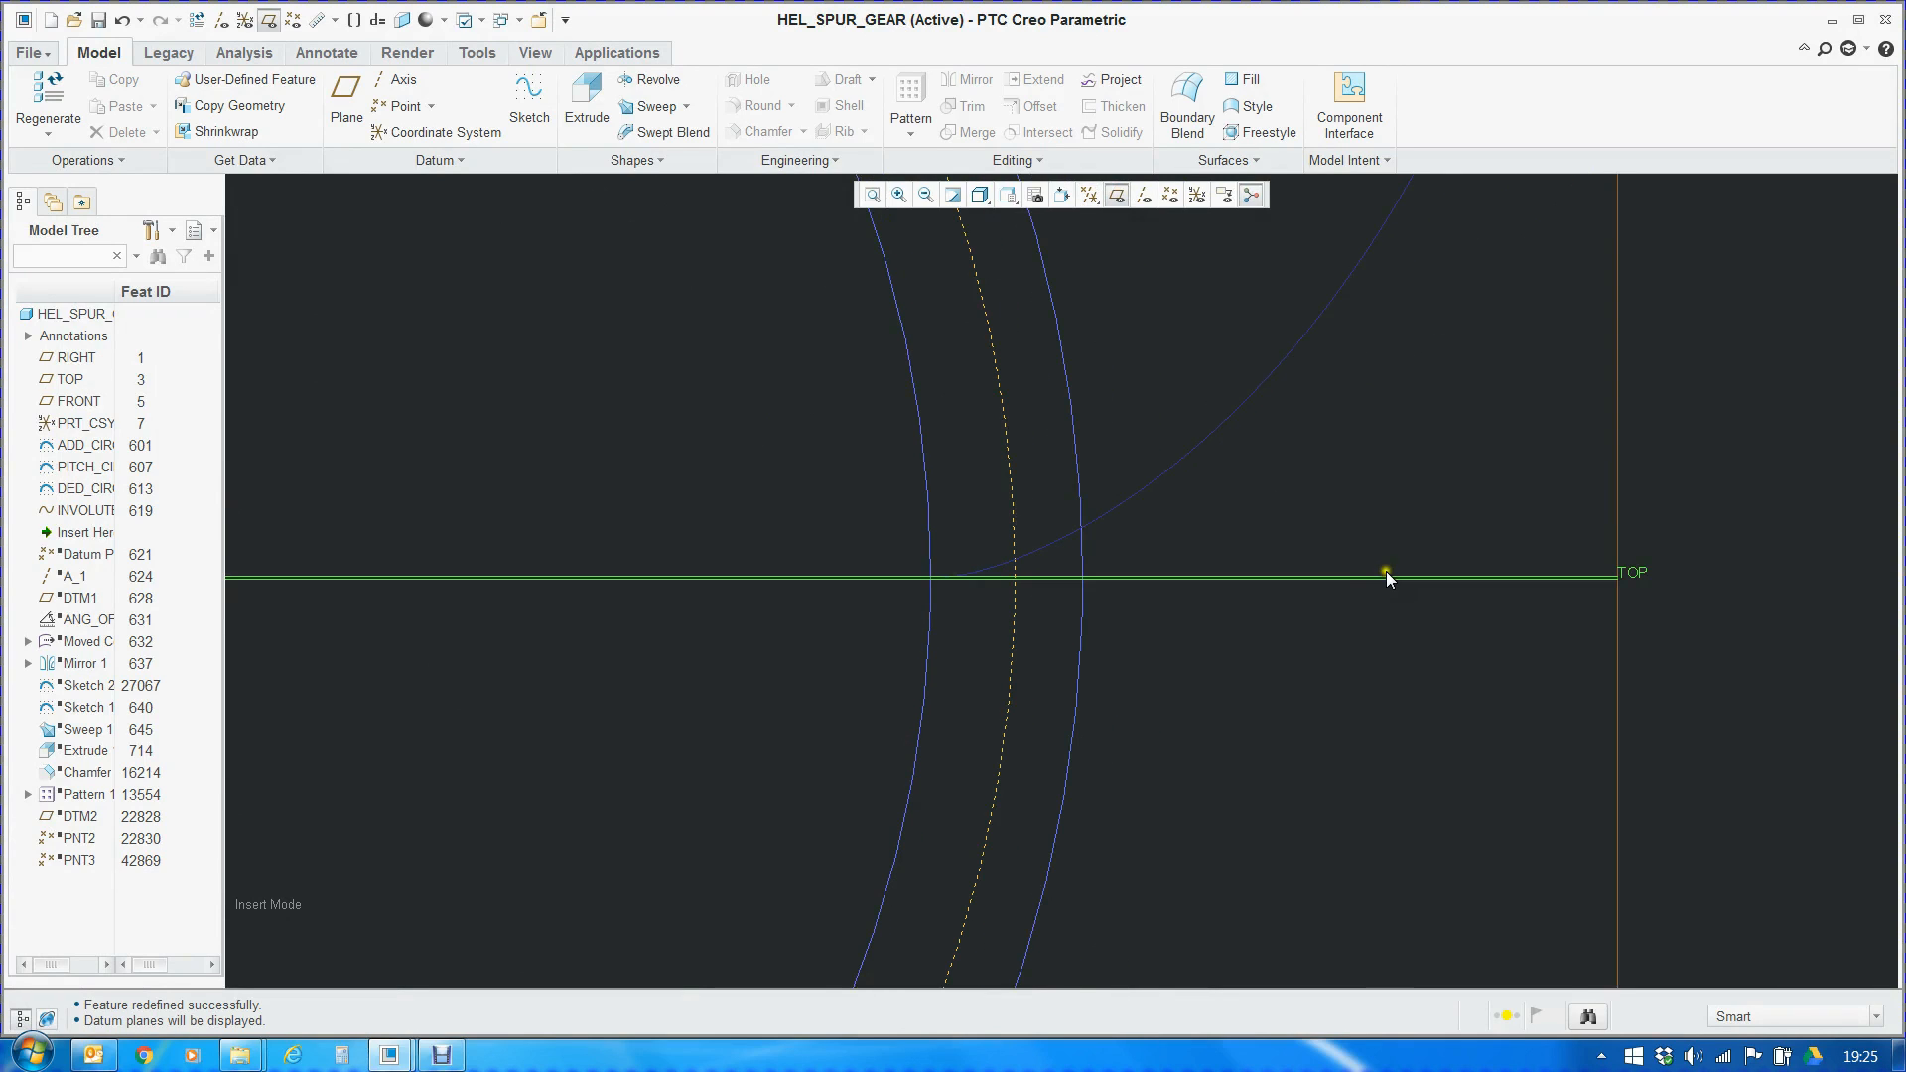
{"action": "scroll", "coordinate": [992, 581], "scroll_direction": "up", "scroll_amount": 3}
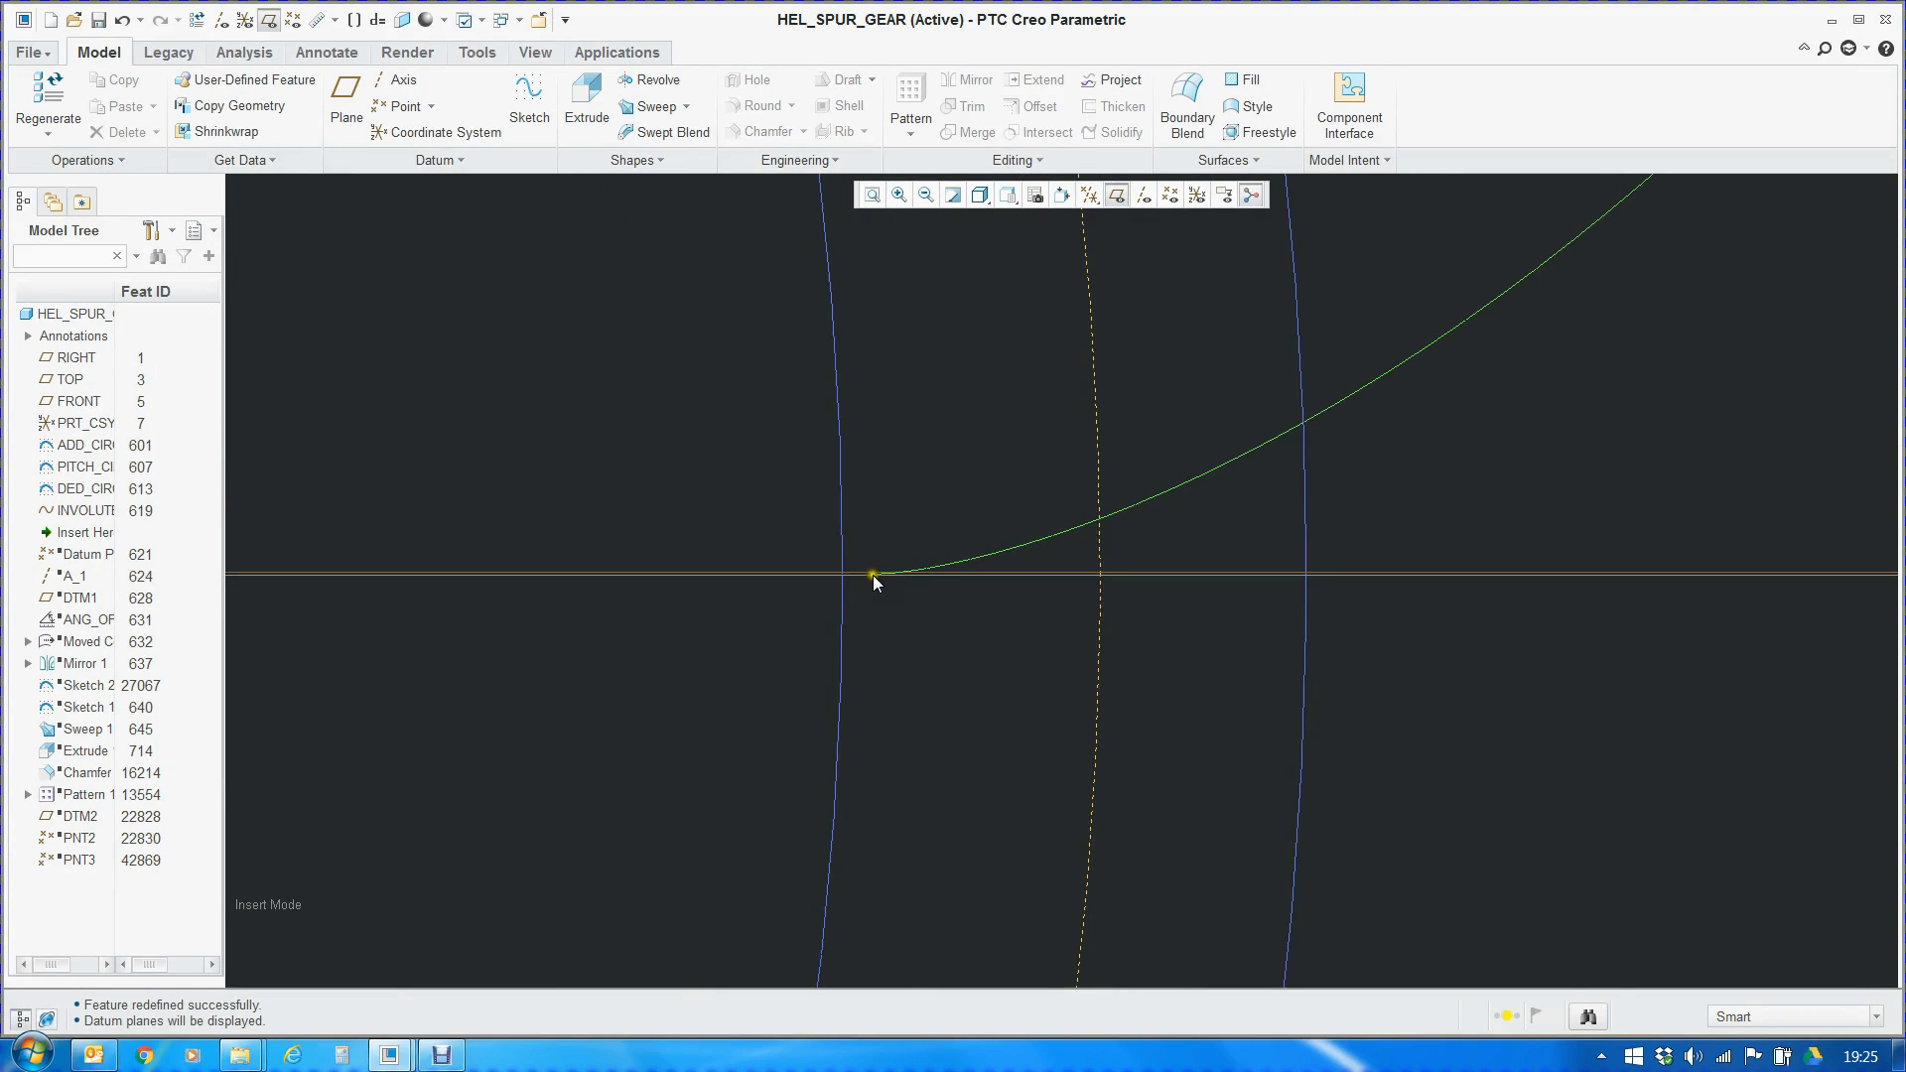
{"action": "scroll", "coordinate": [997, 591], "scroll_direction": "down", "scroll_amount": 2}
{"action": "scroll", "coordinate": [917, 588], "scroll_direction": "down", "scroll_amount": 2}
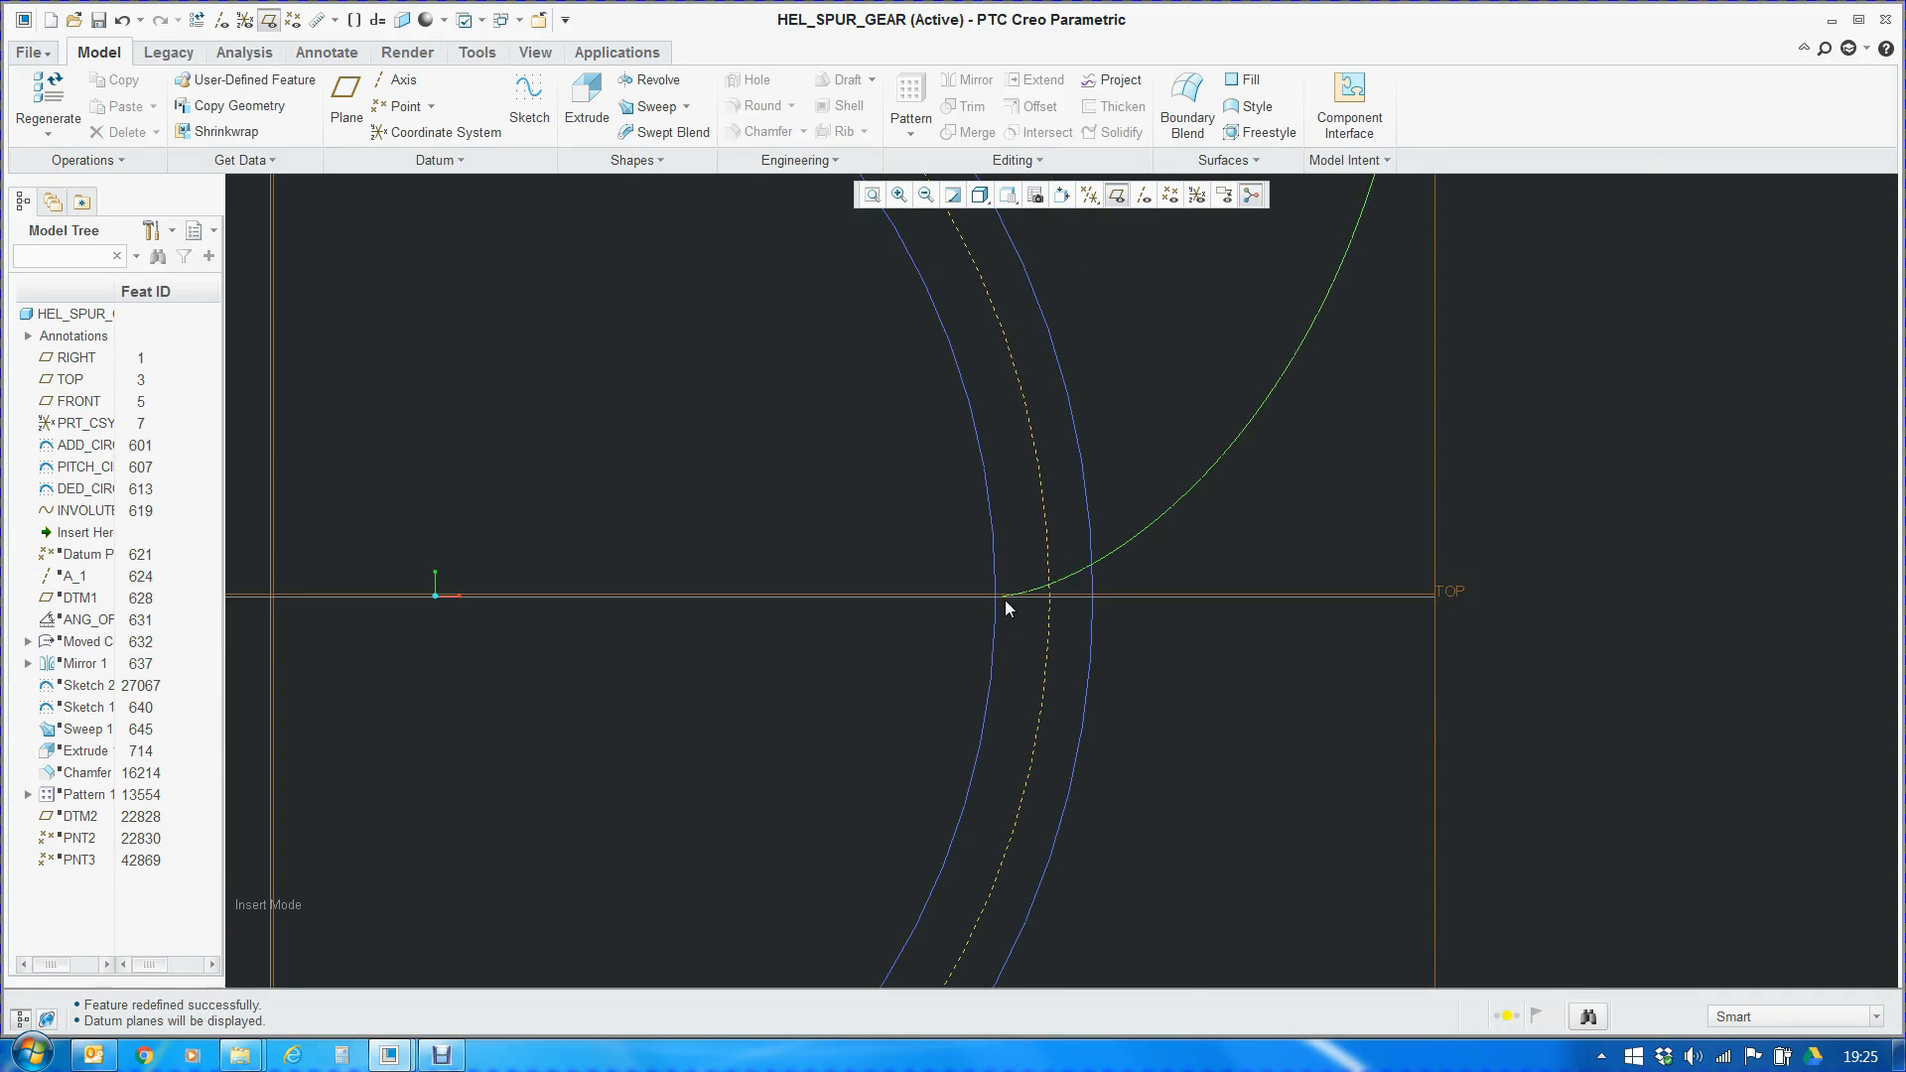
{"action": "scroll", "coordinate": [1003, 594], "scroll_direction": "up", "scroll_amount": 2}
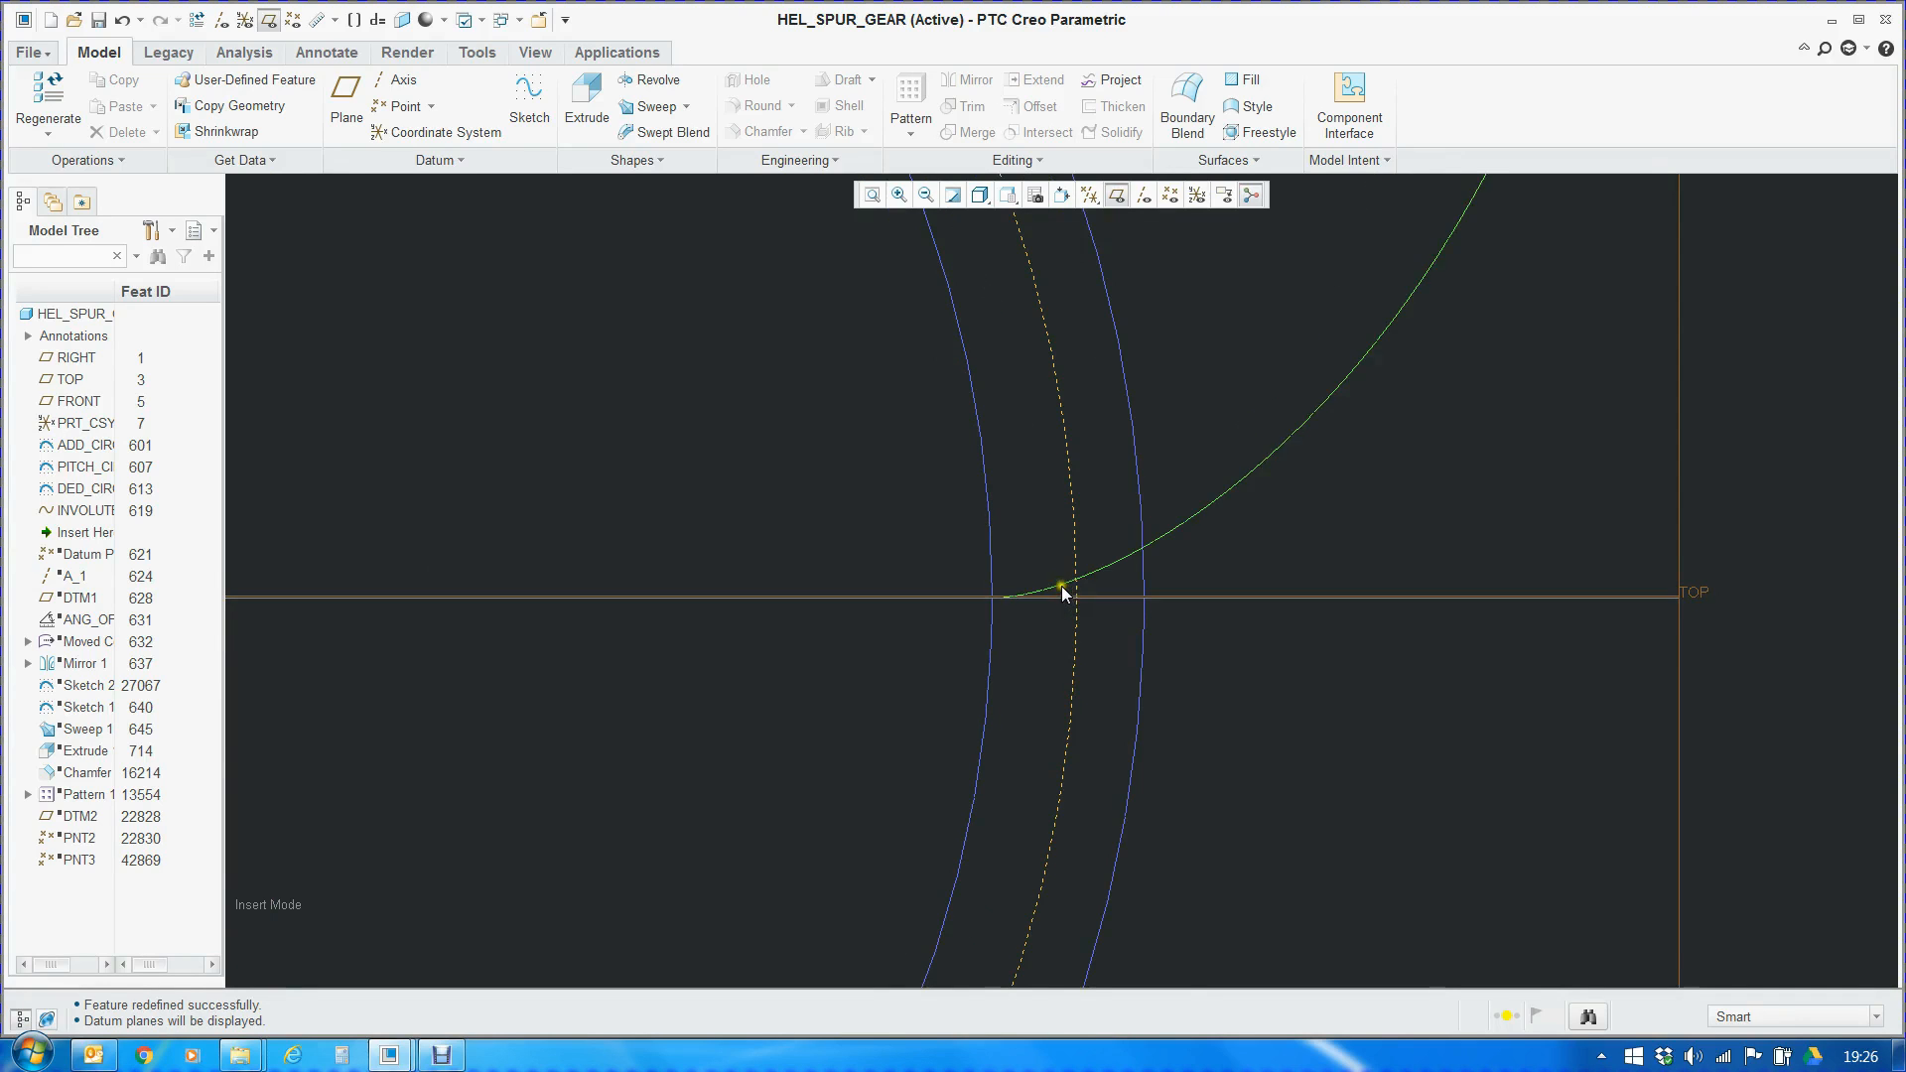
{"action": "scroll", "coordinate": [1070, 584], "scroll_direction": "down", "scroll_amount": 2}
{"action": "scroll", "coordinate": [1092, 635], "scroll_direction": "down", "scroll_amount": 3}
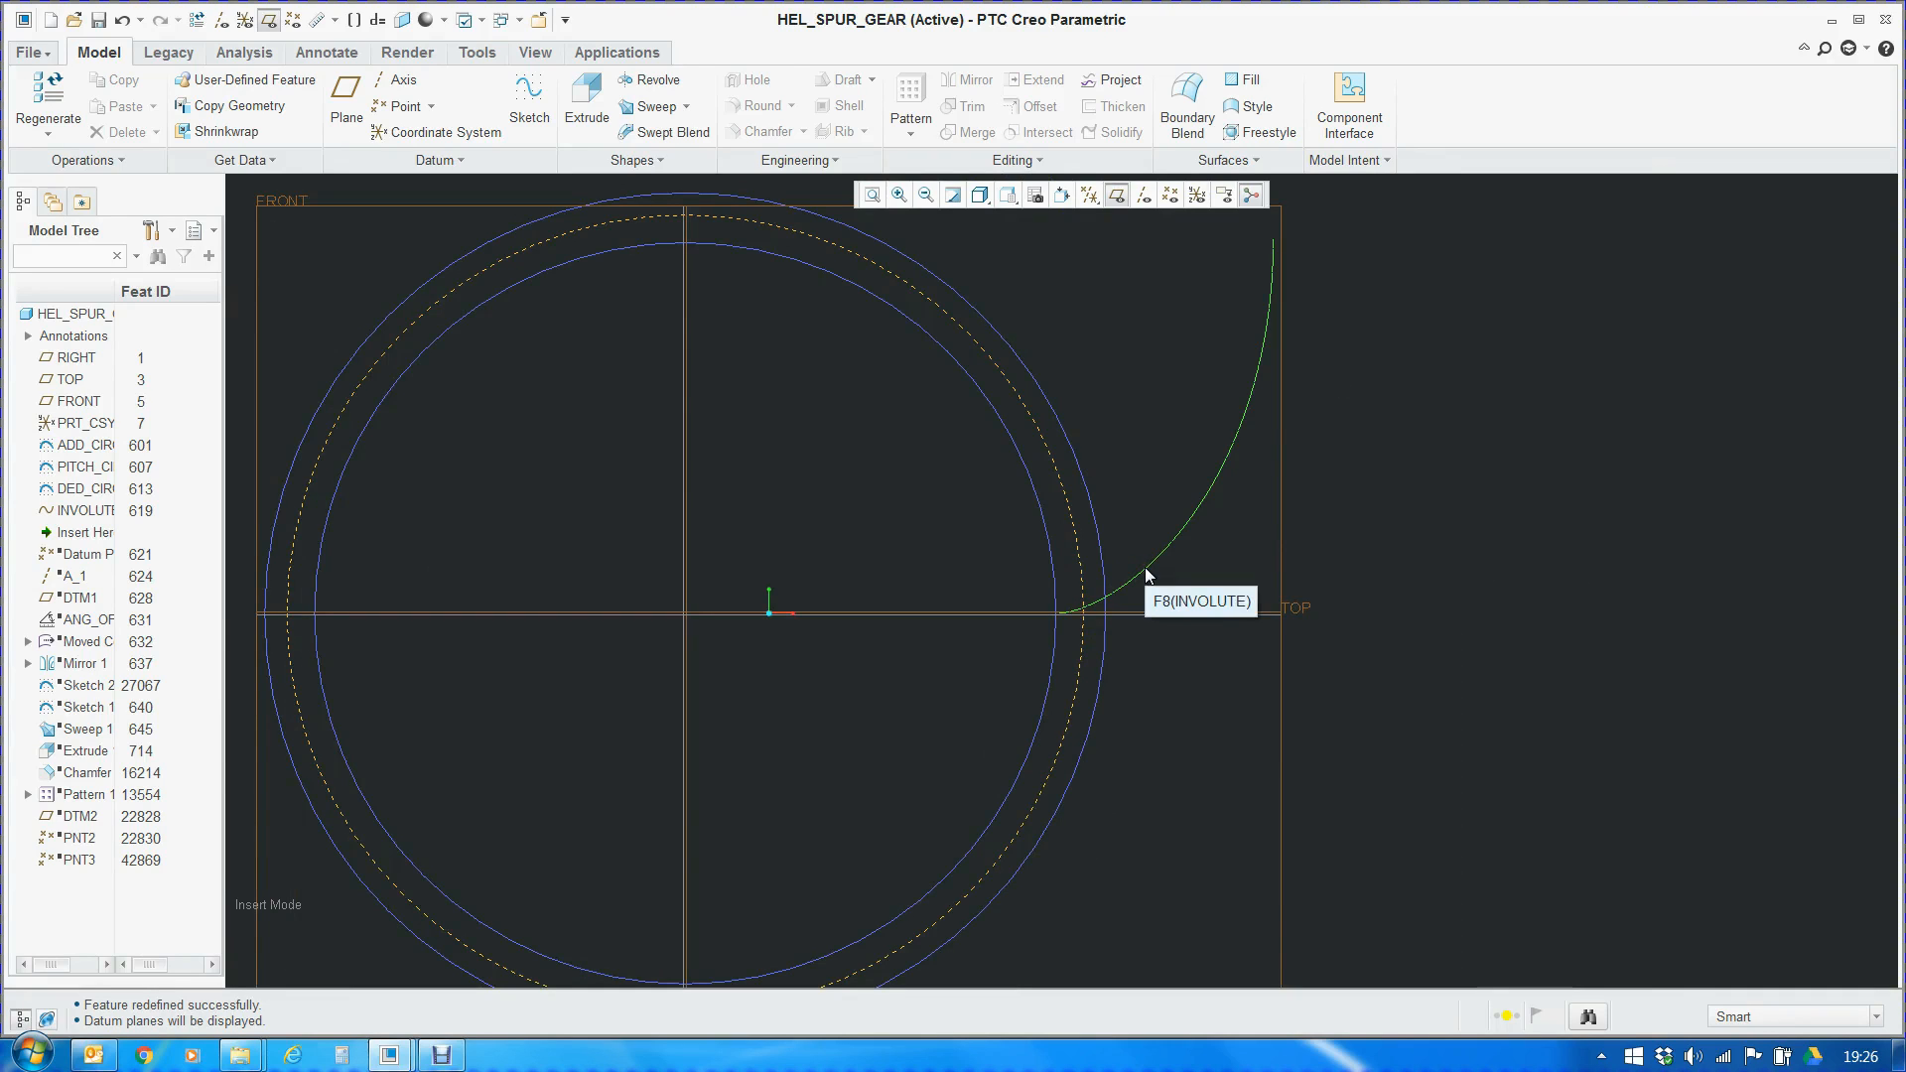
{"action": "scroll", "coordinate": [1147, 585], "scroll_direction": "up", "scroll_amount": 3}
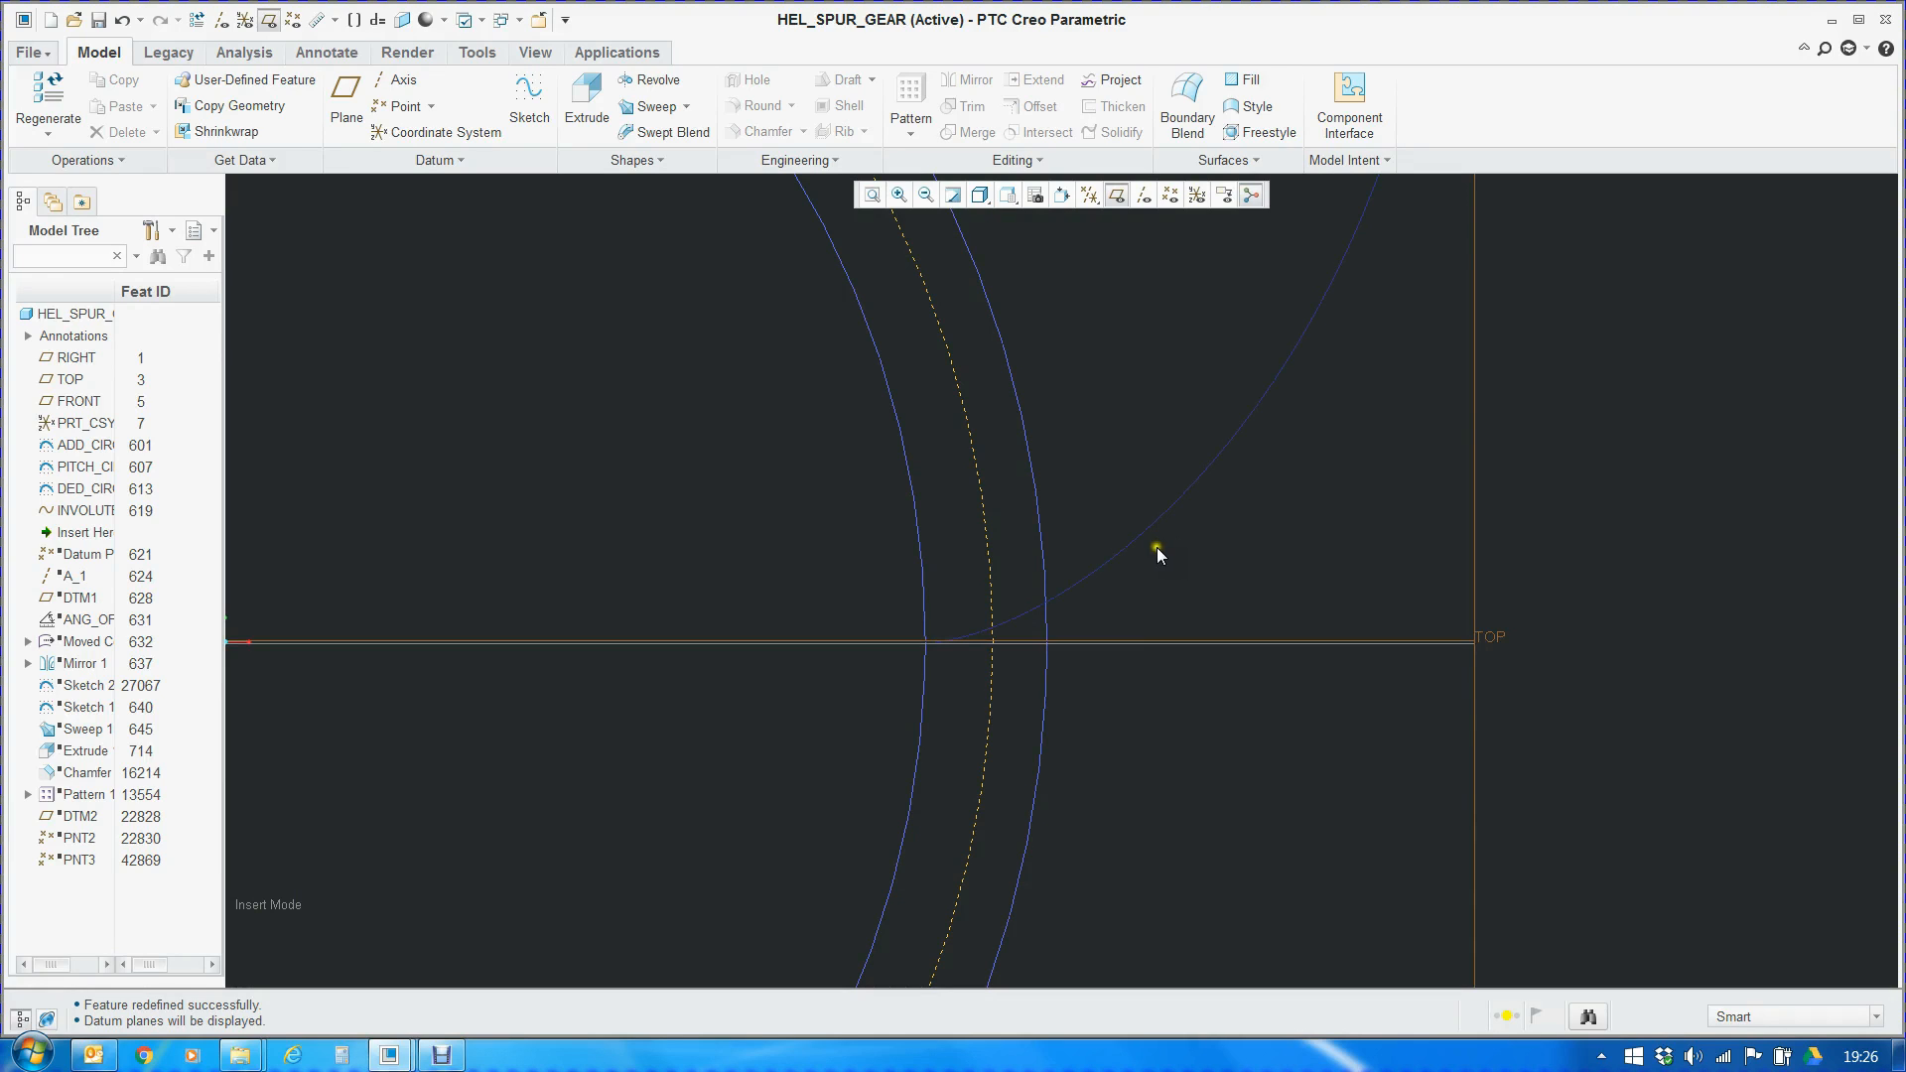
{"action": "scroll", "coordinate": [1160, 552], "scroll_direction": "down", "scroll_amount": 4}
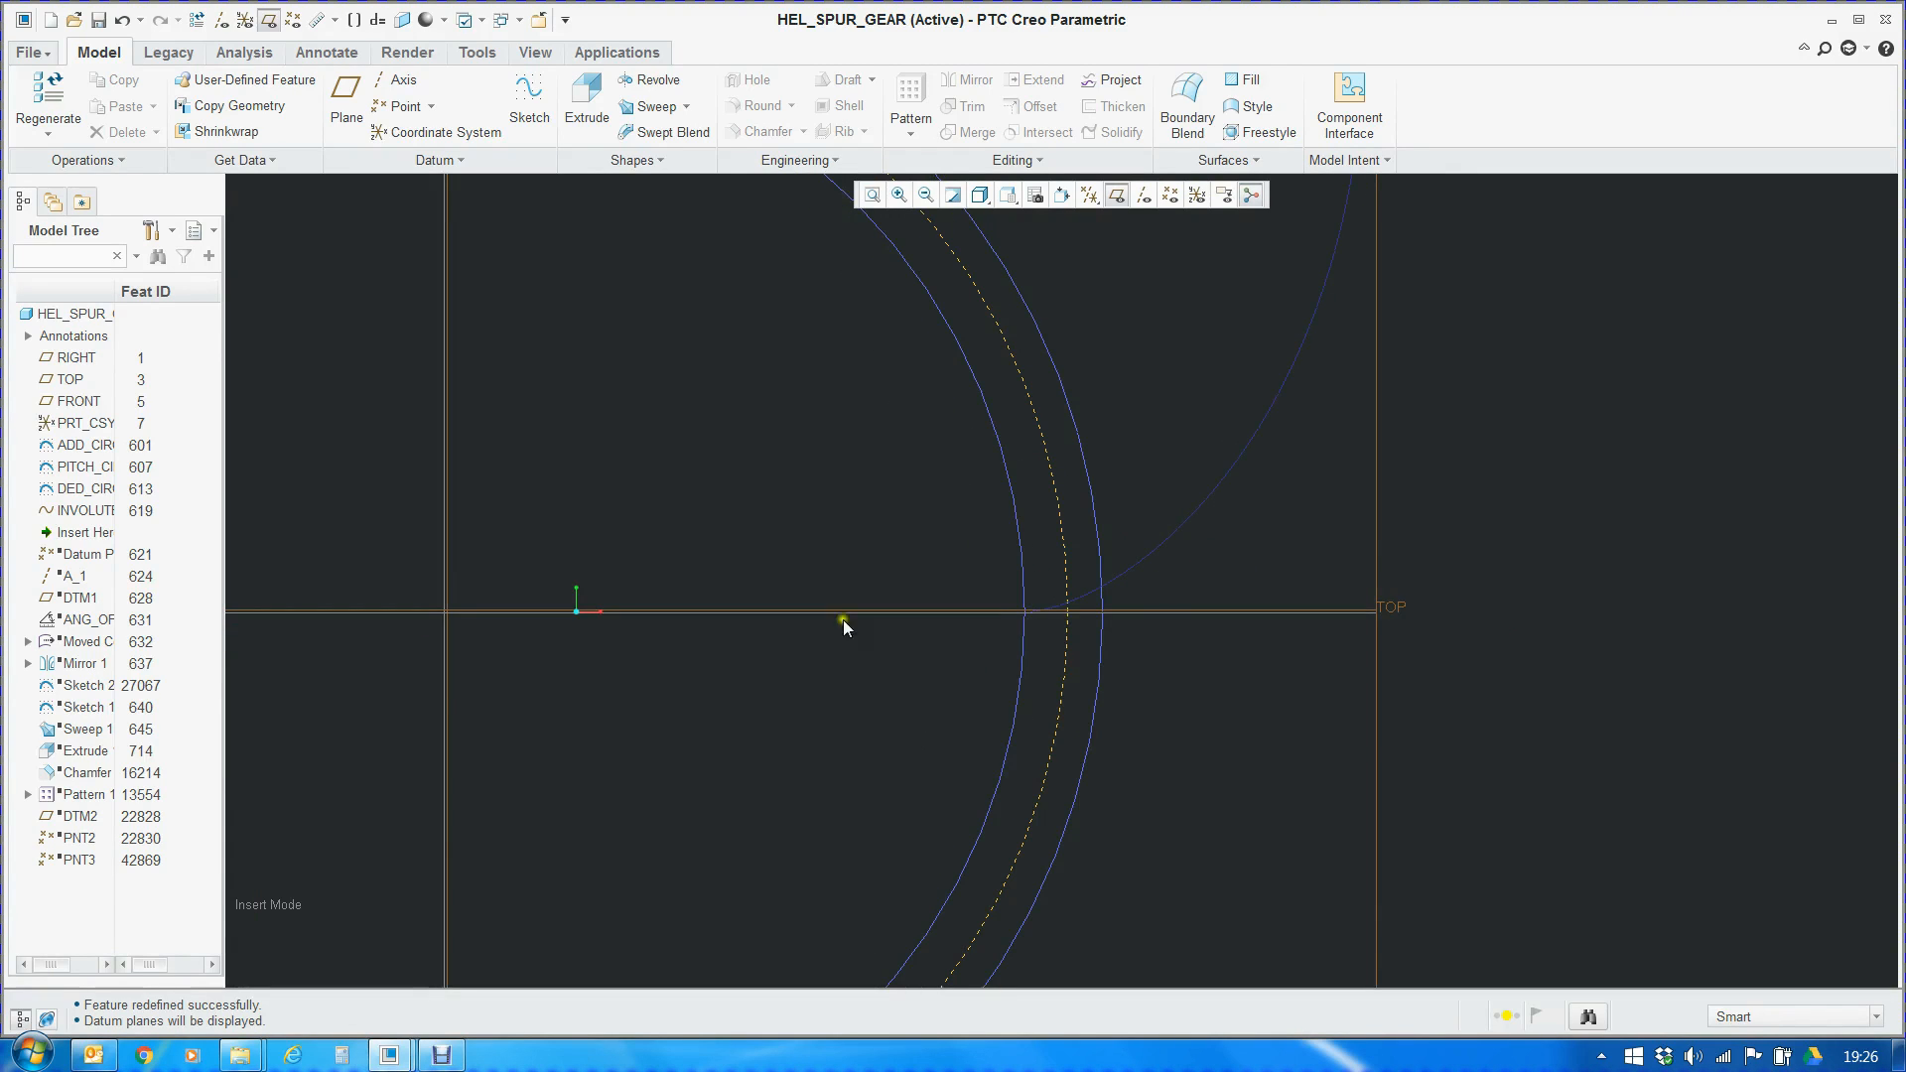
Move the insertion point to just after the datum point feature, display the datum points, and examine PNT0 and PNT1
{"action": "left_click_drag", "start_coordinate": [85, 532], "coordinate": [86, 556]}
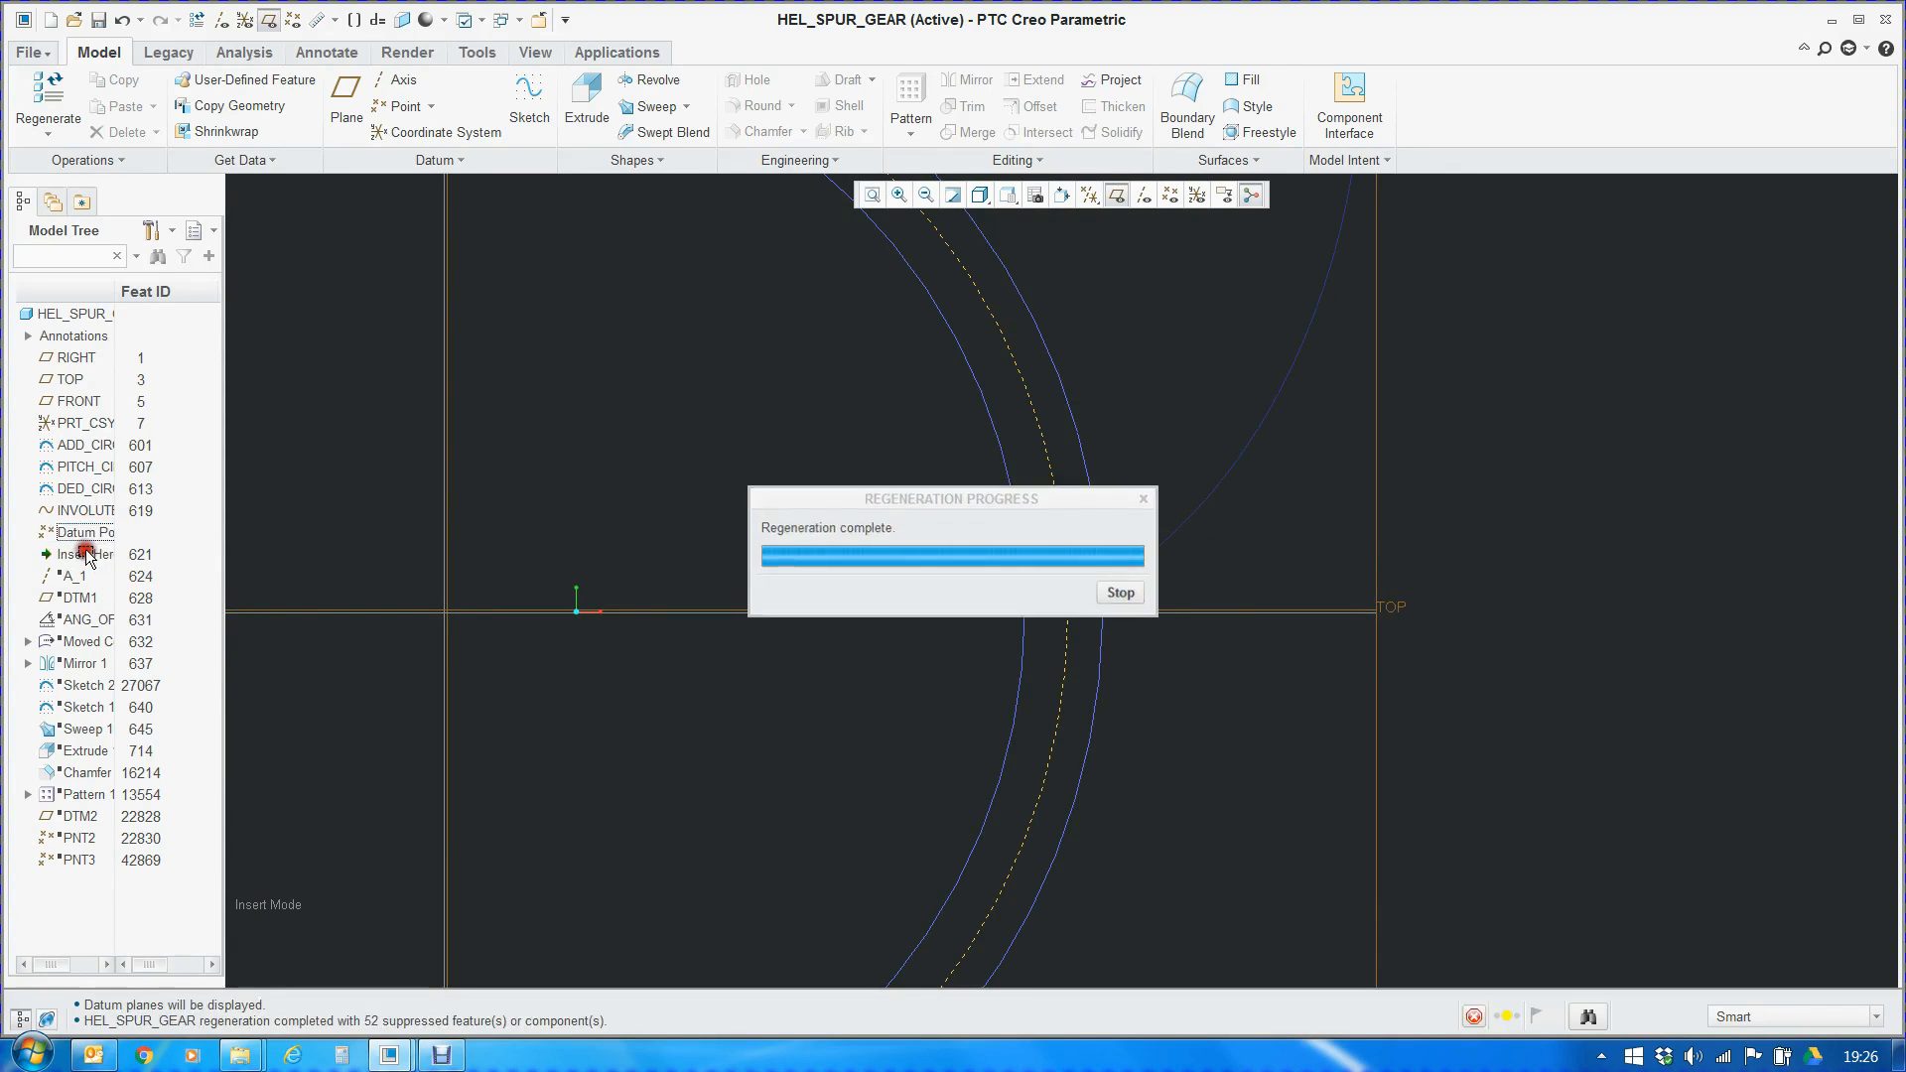
{"action": "left_click", "coordinate": [1171, 195]}
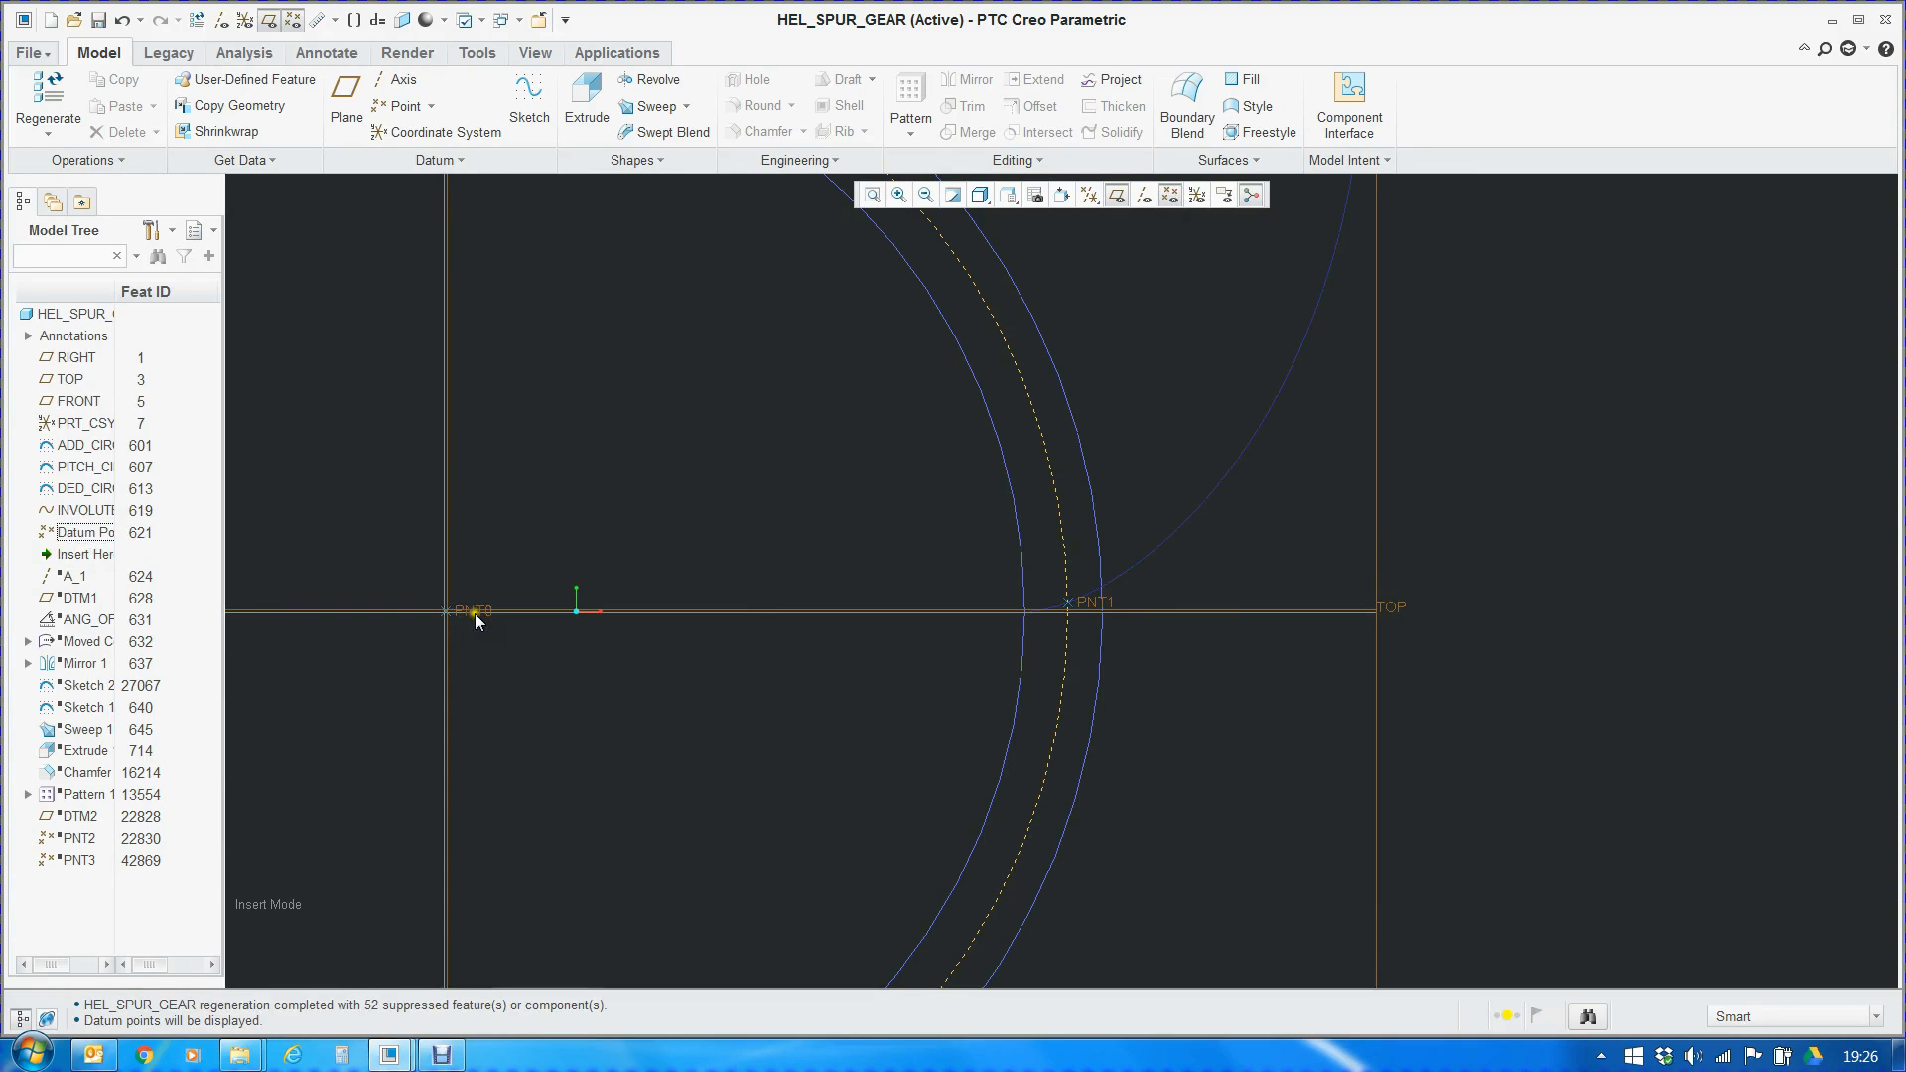
{"action": "scroll", "coordinate": [1057, 608], "scroll_direction": "down", "scroll_amount": 5}
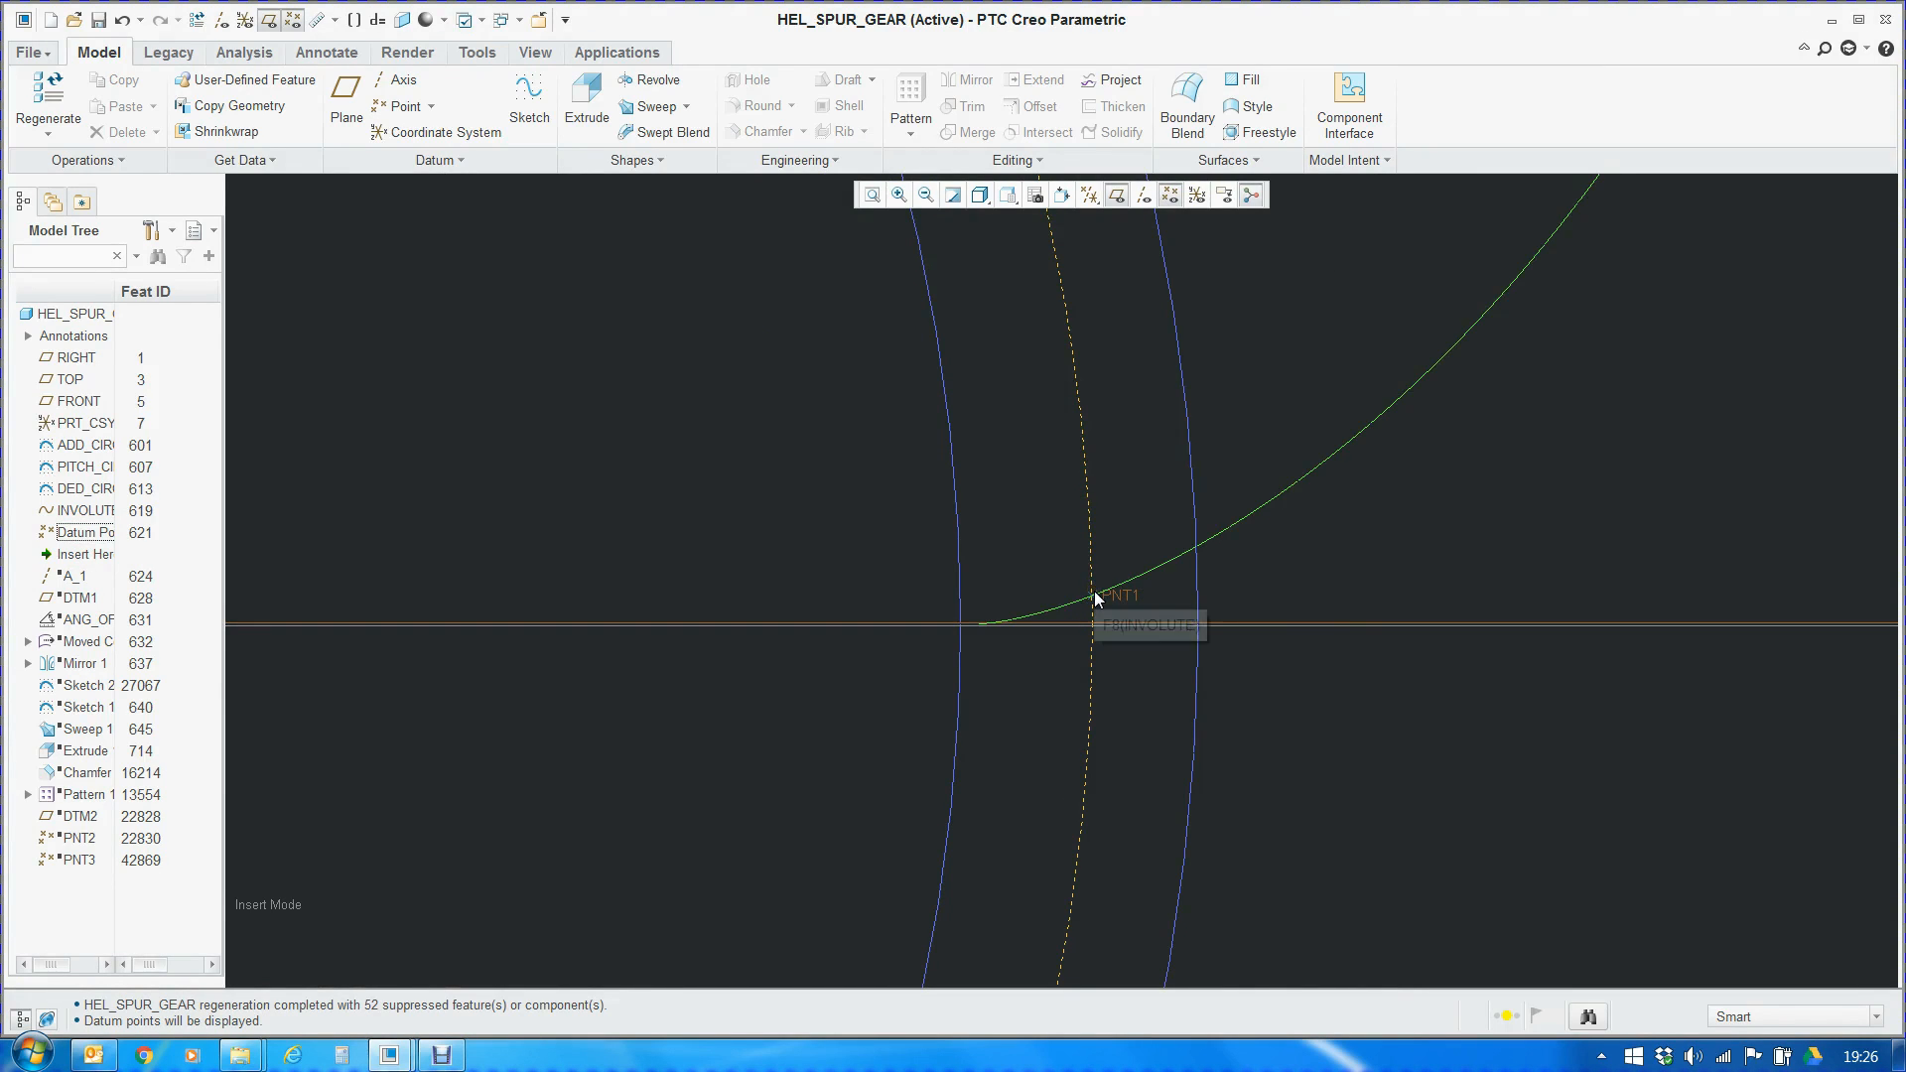
Hide the datum planes, display the axes, and move the insertion point to just after axis A_1
{"action": "middle_click_drag", "start_coordinate": [796, 478], "coordinate": [1058, 213]}
{"action": "left_click", "coordinate": [1117, 195]}
{"action": "left_click", "coordinate": [1144, 195]}
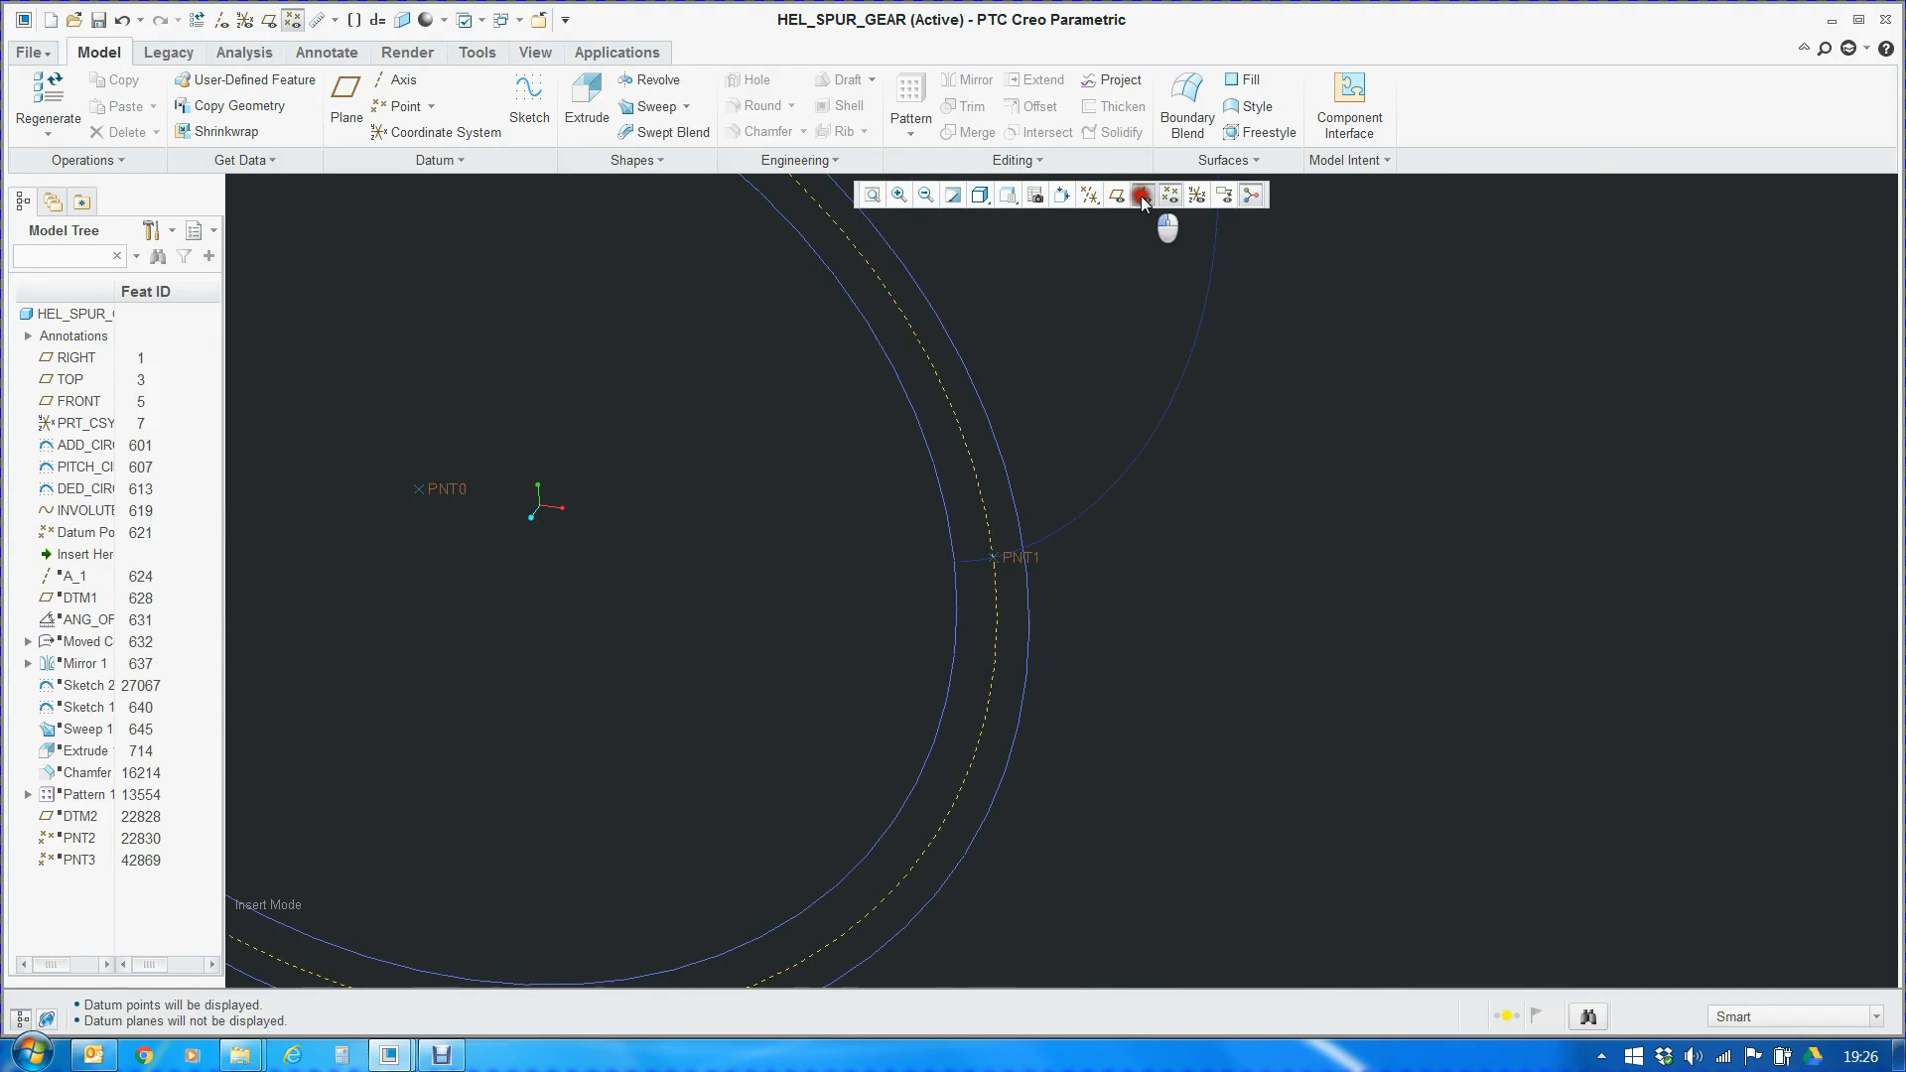
{"action": "left_click_drag", "start_coordinate": [76, 576], "coordinate": [69, 553]}
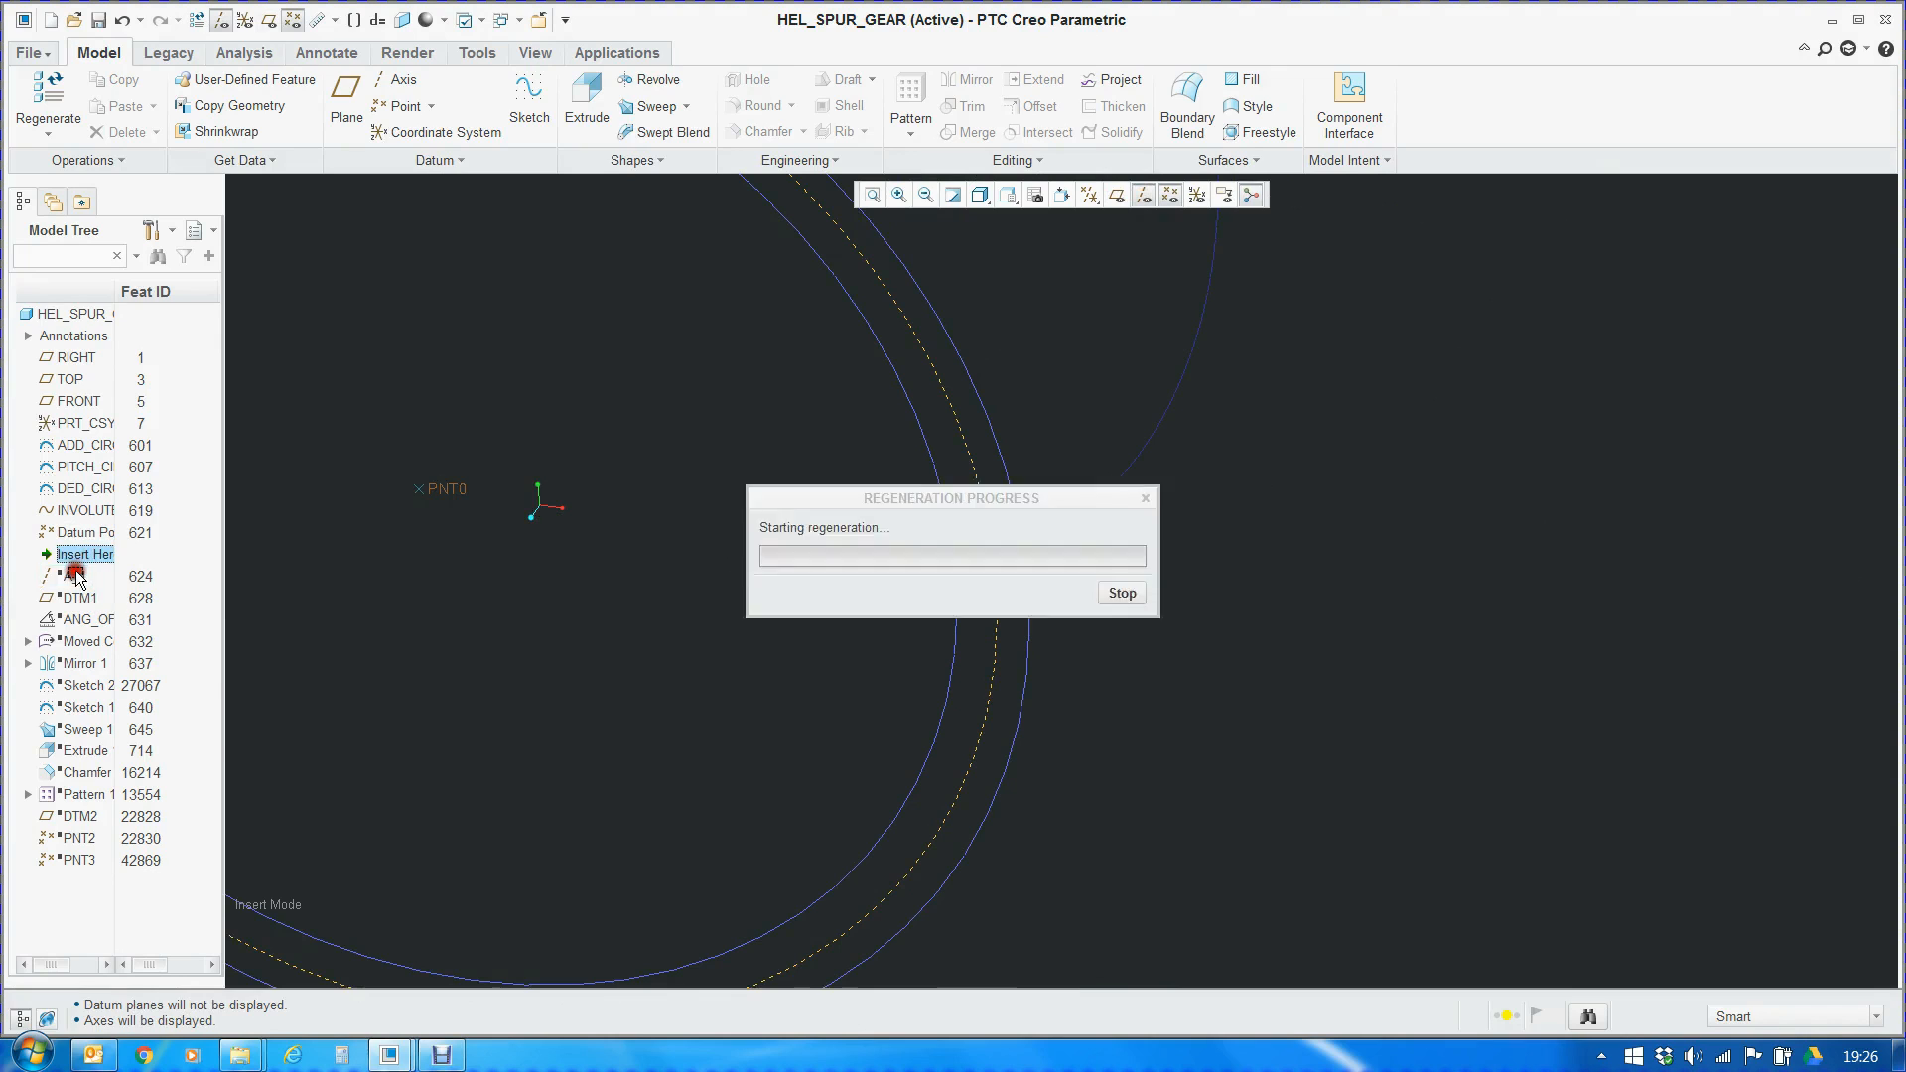
{"action": "scroll", "coordinate": [718, 574], "scroll_direction": "down", "scroll_amount": 5}
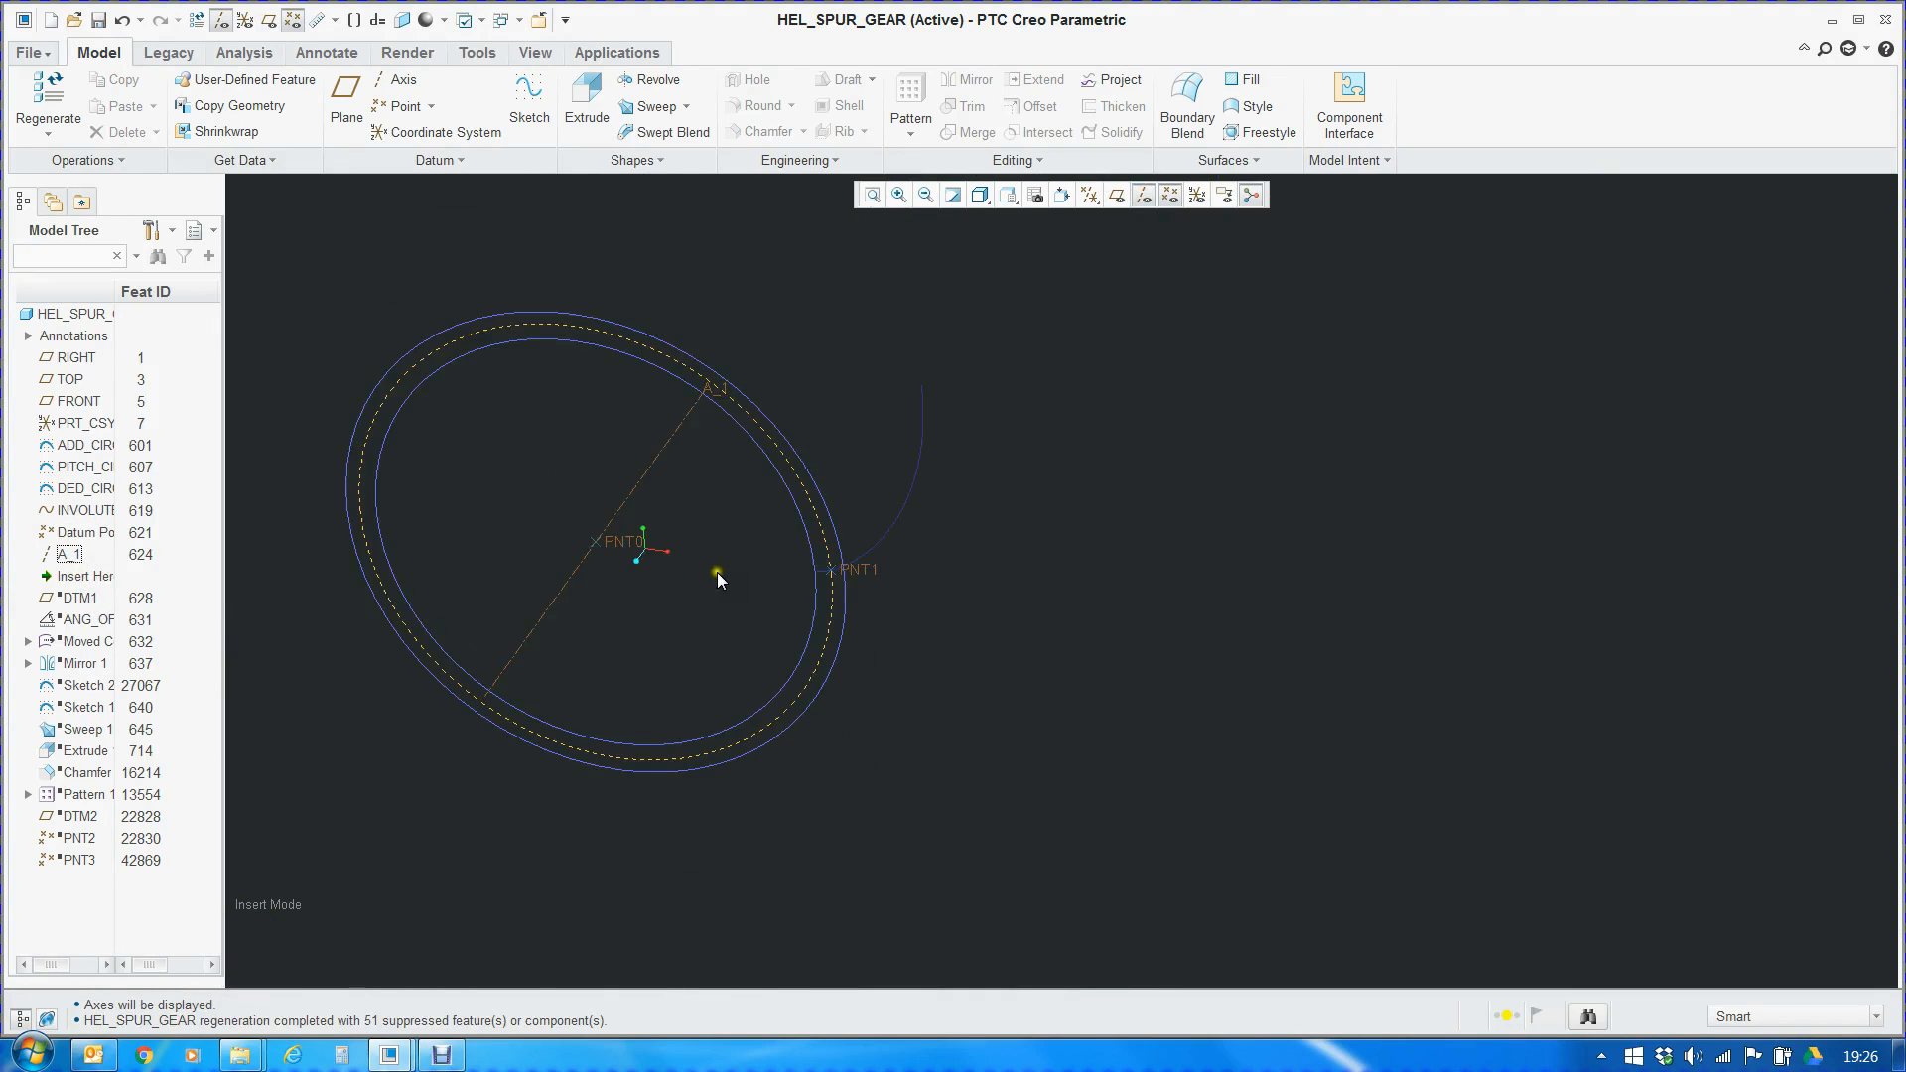
Reopen axis A_1's definition, review its RIGHT and TOP plane references, and close it with the definition kept
{"action": "right_click", "coordinate": [642, 486]}
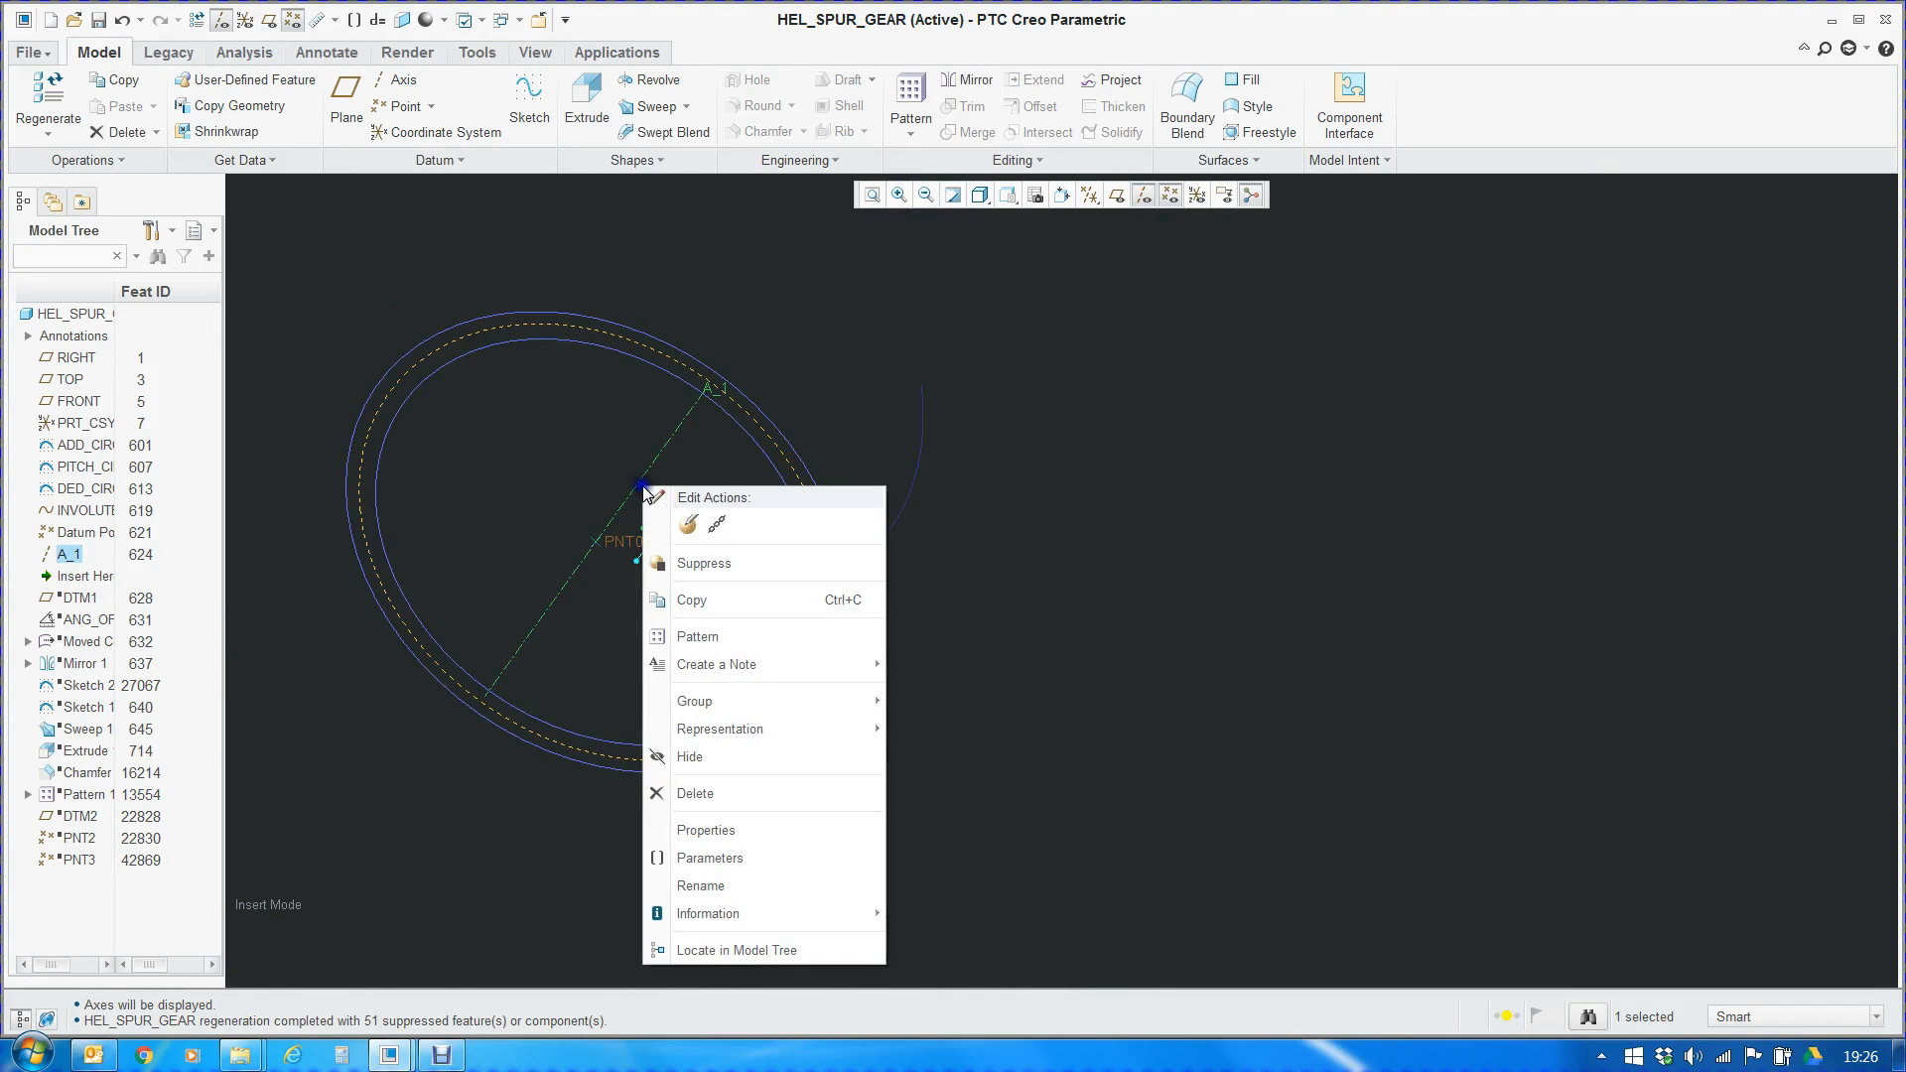
{"action": "left_click", "coordinate": [695, 524]}
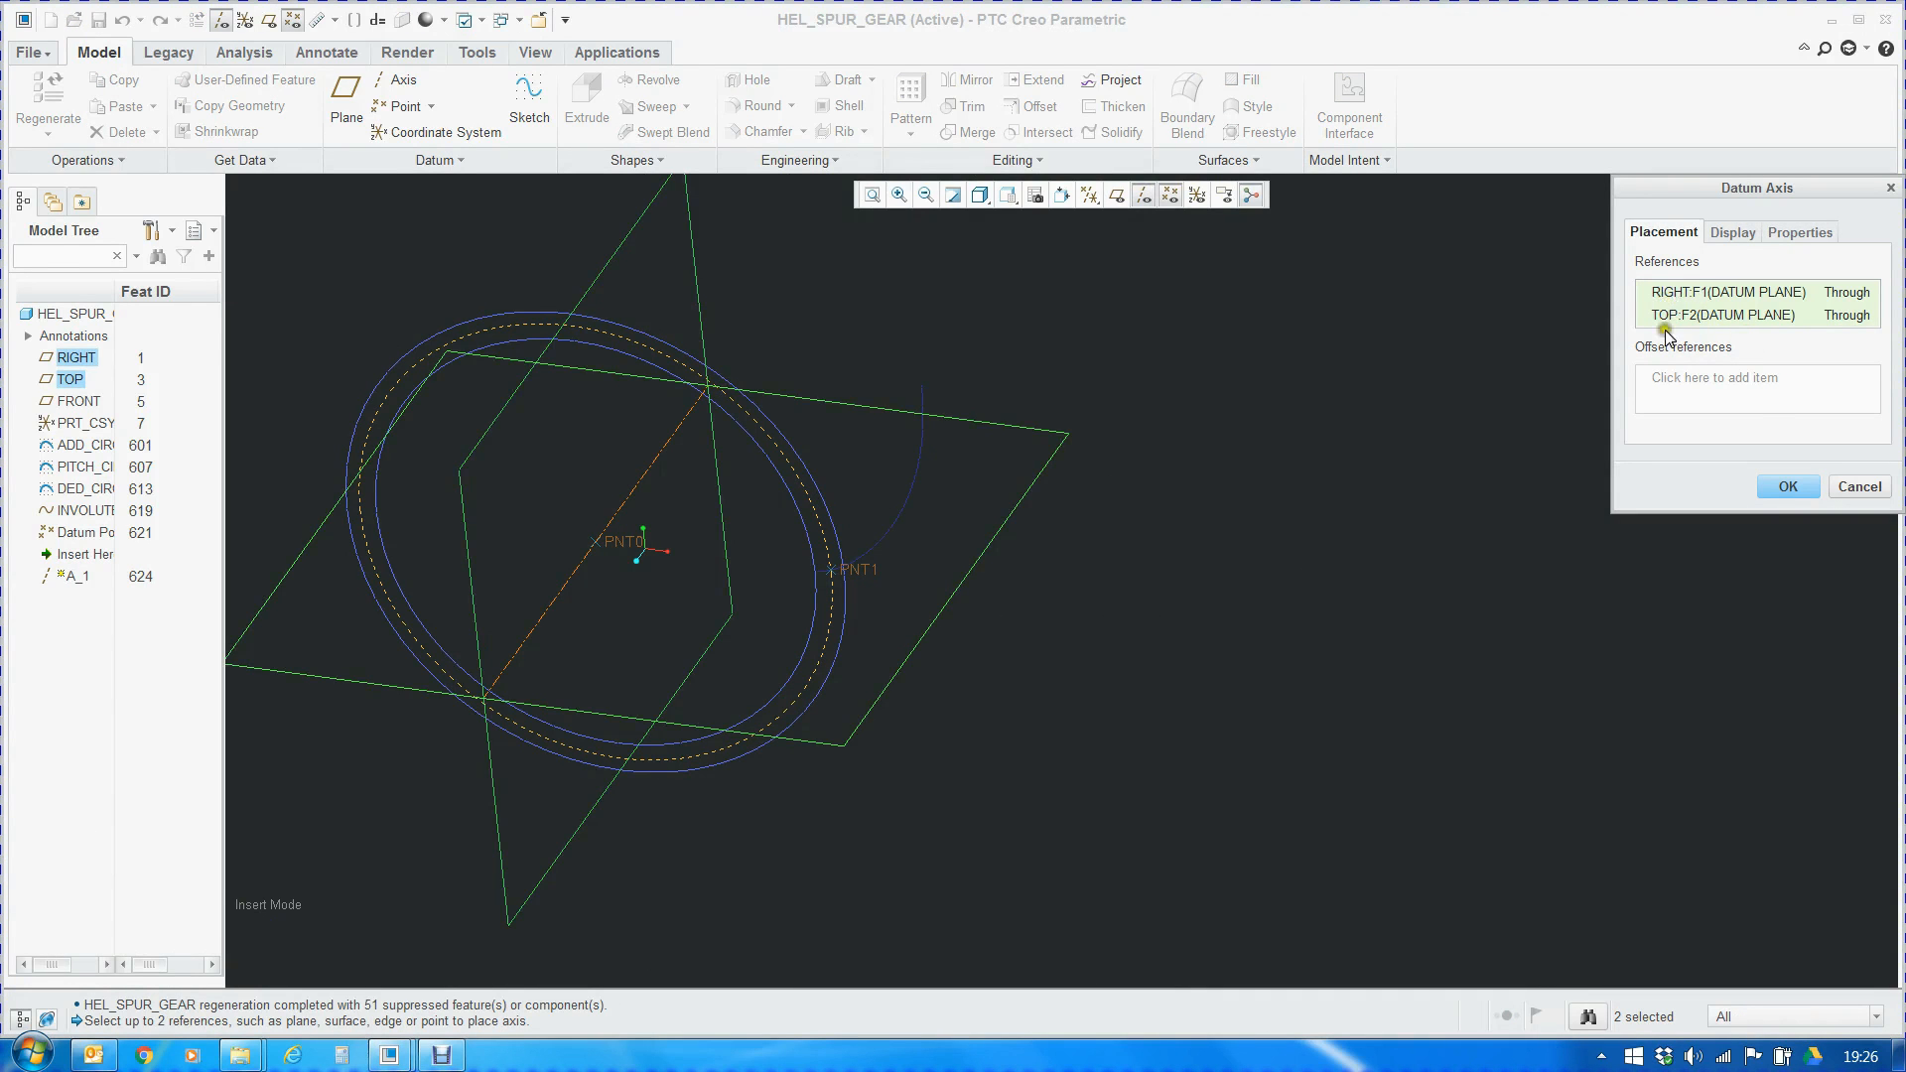
{"action": "left_click", "coordinate": [1791, 487]}
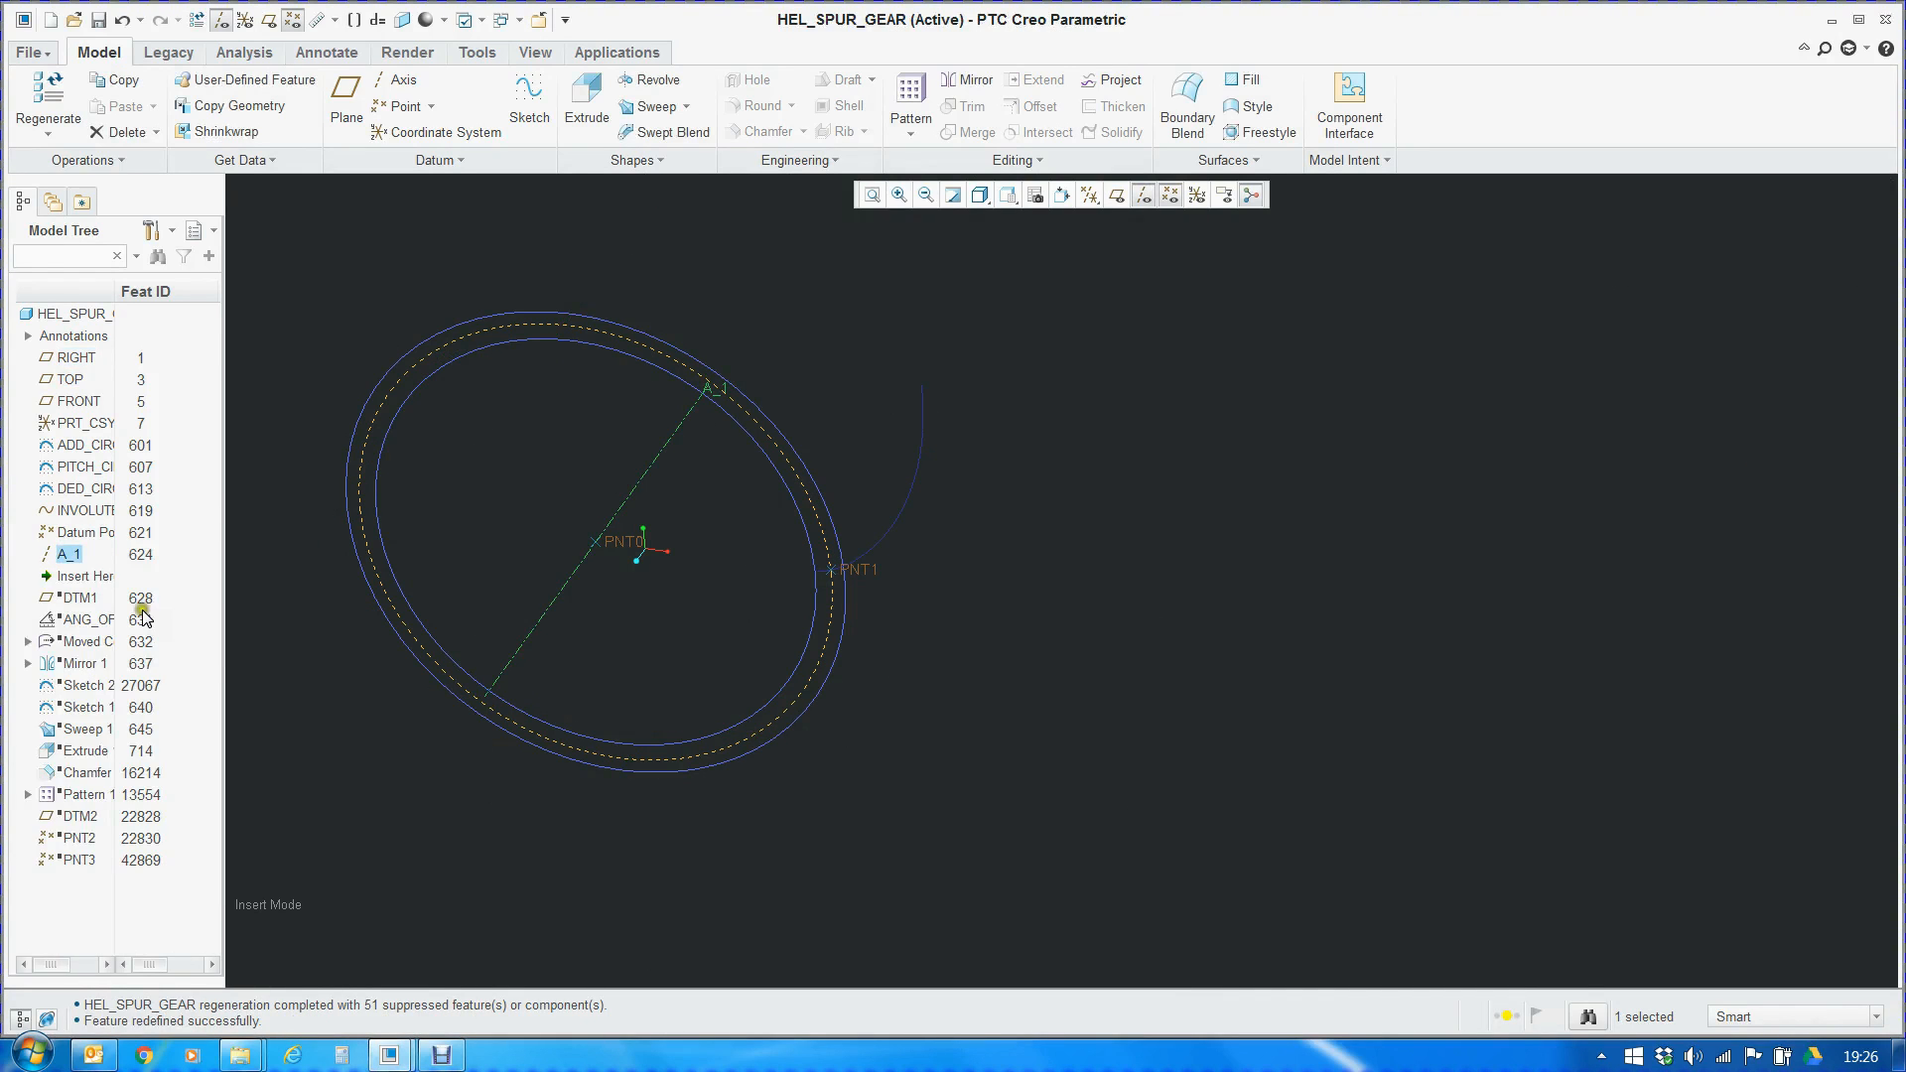
Move the insertion point to just after DTM1 and redisplay the datum planes
{"action": "scroll", "coordinate": [523, 532], "scroll_direction": "up", "scroll_amount": 1}
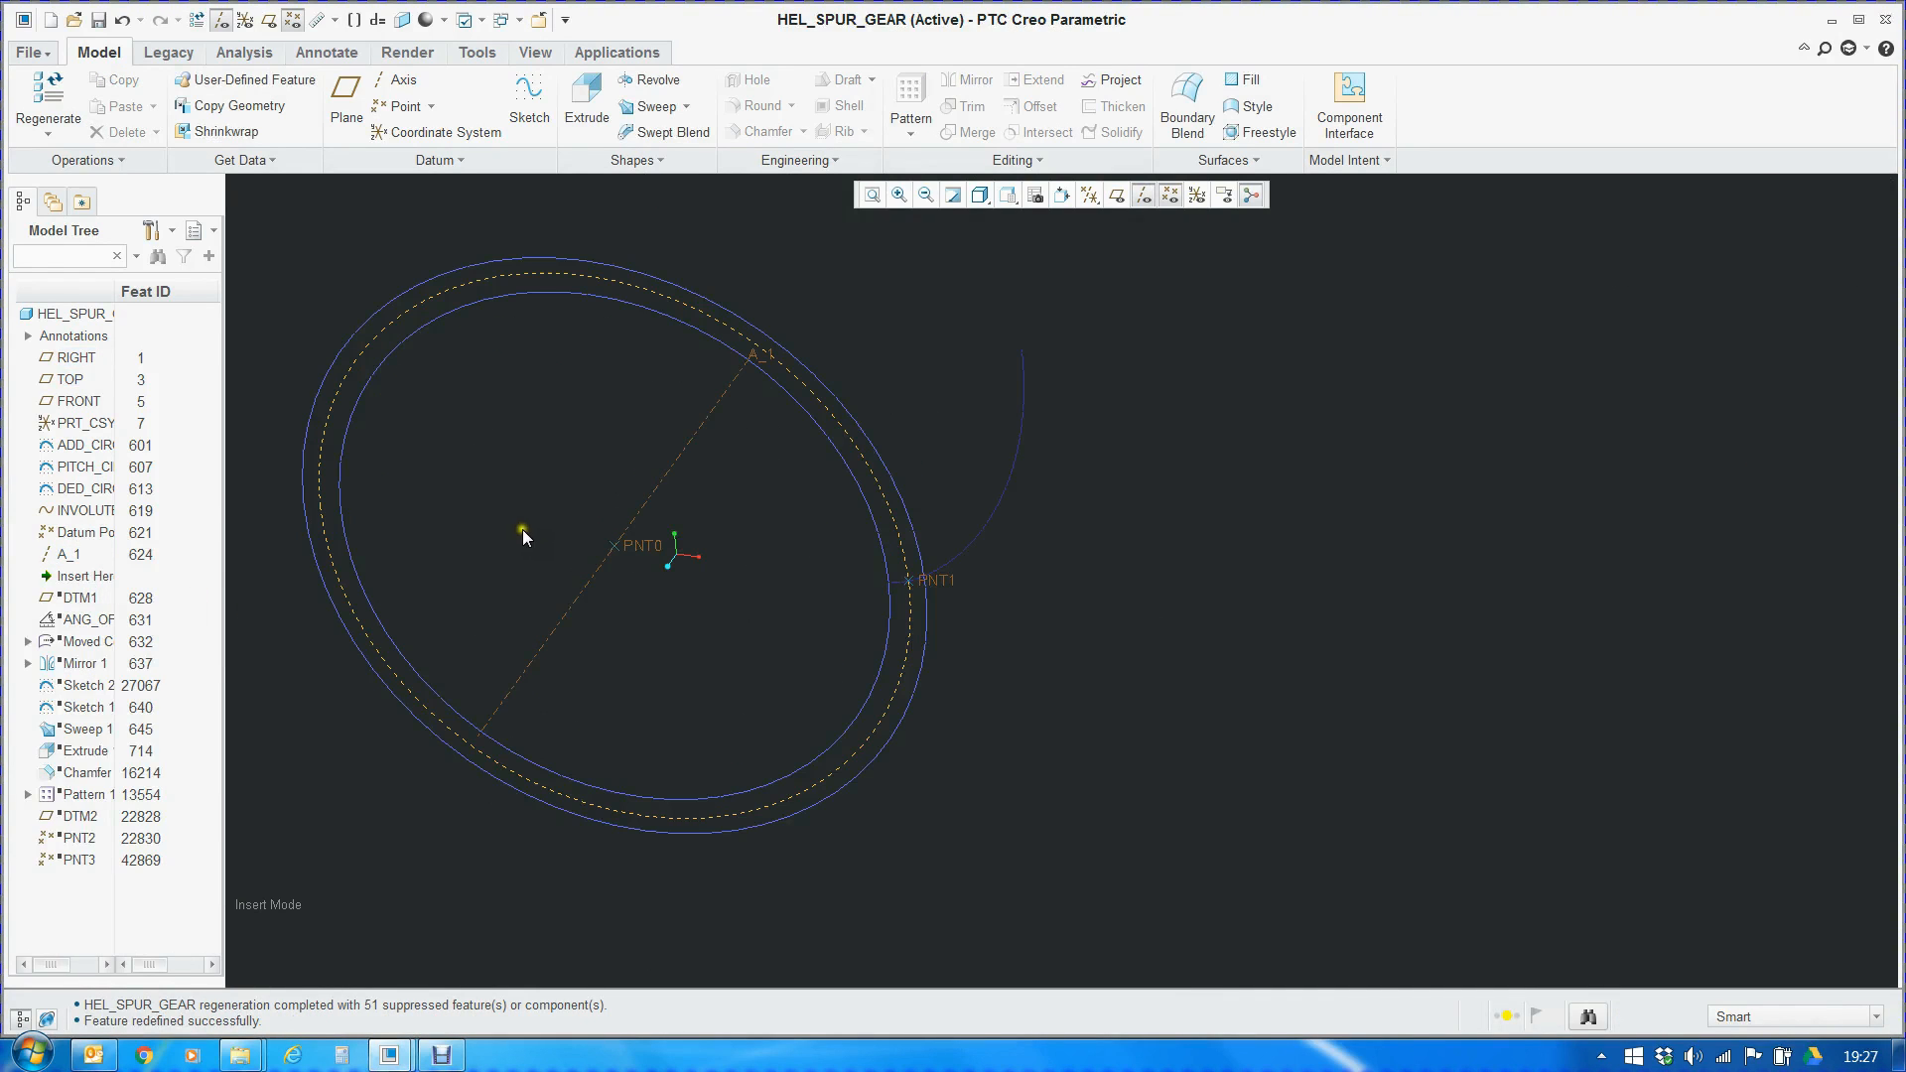
{"action": "left_click_drag", "start_coordinate": [77, 574], "coordinate": [68, 606]}
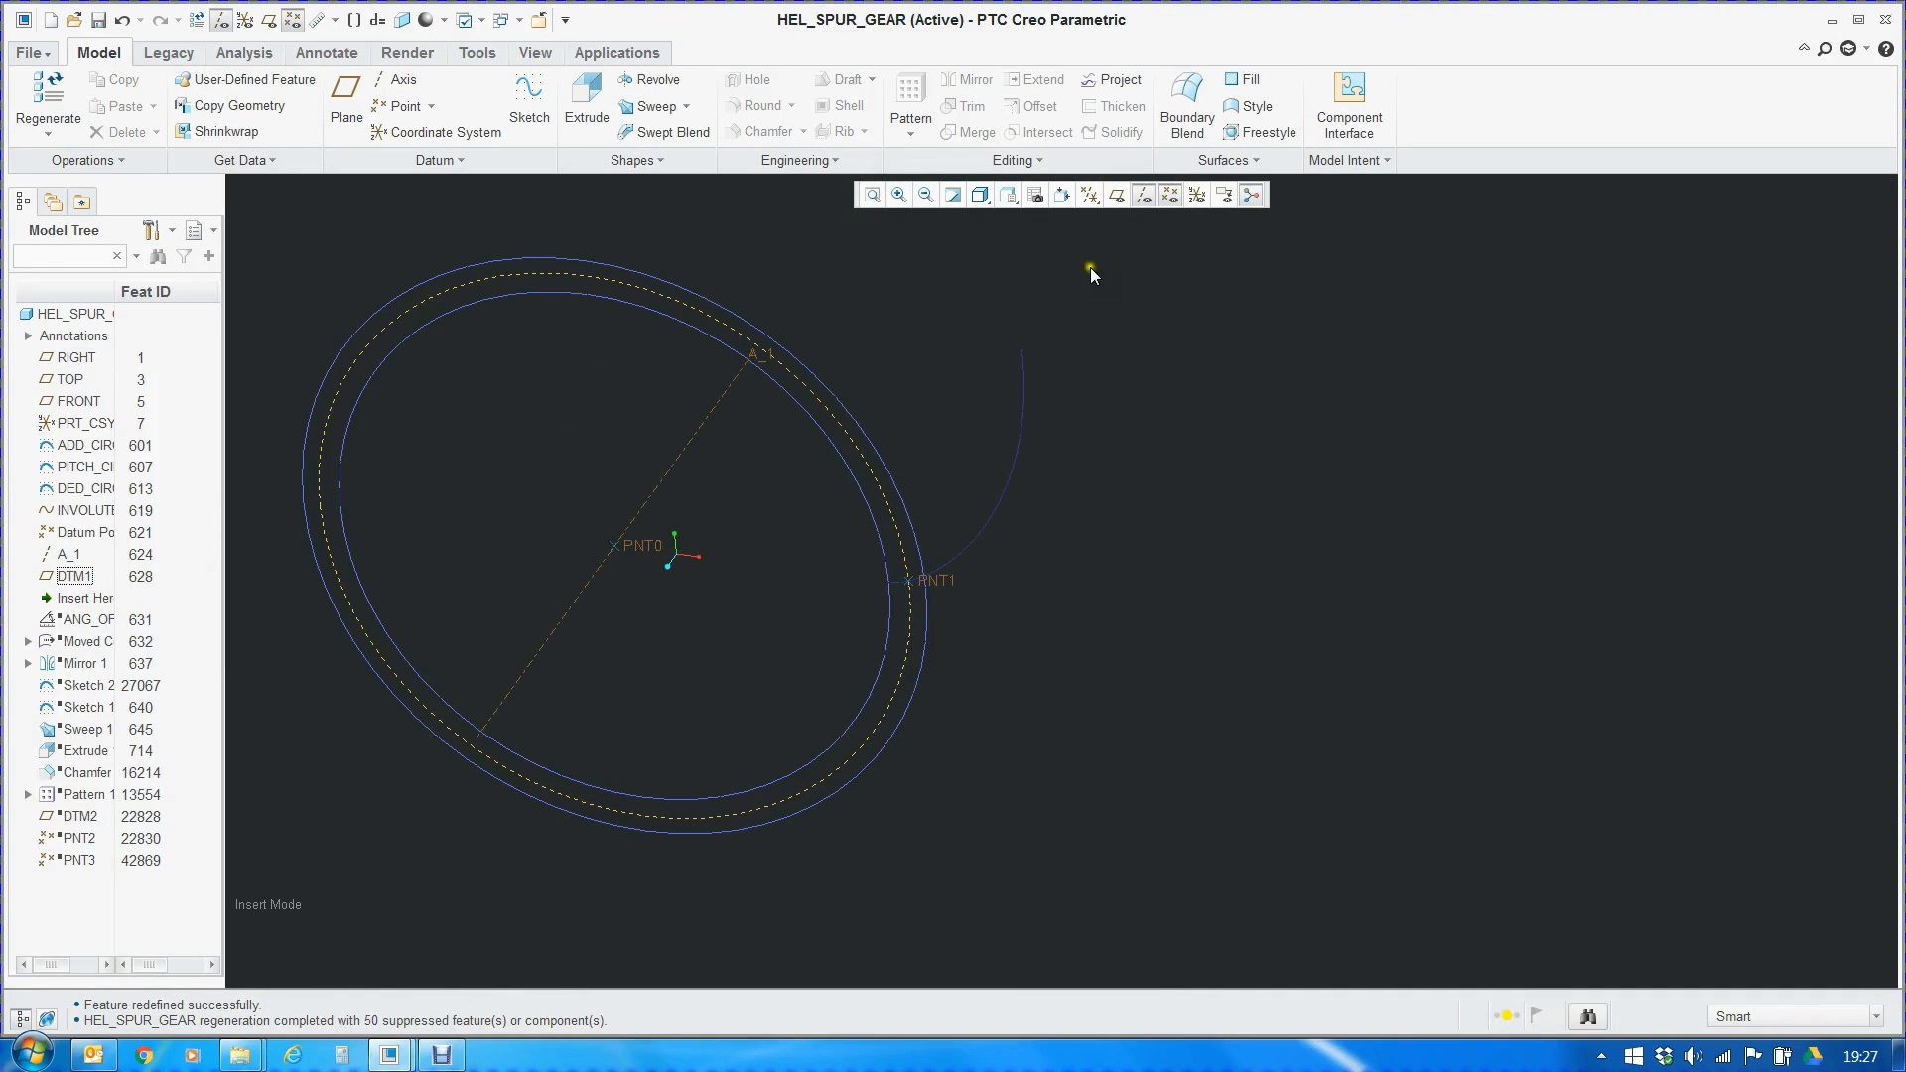
{"action": "left_click", "coordinate": [1116, 195]}
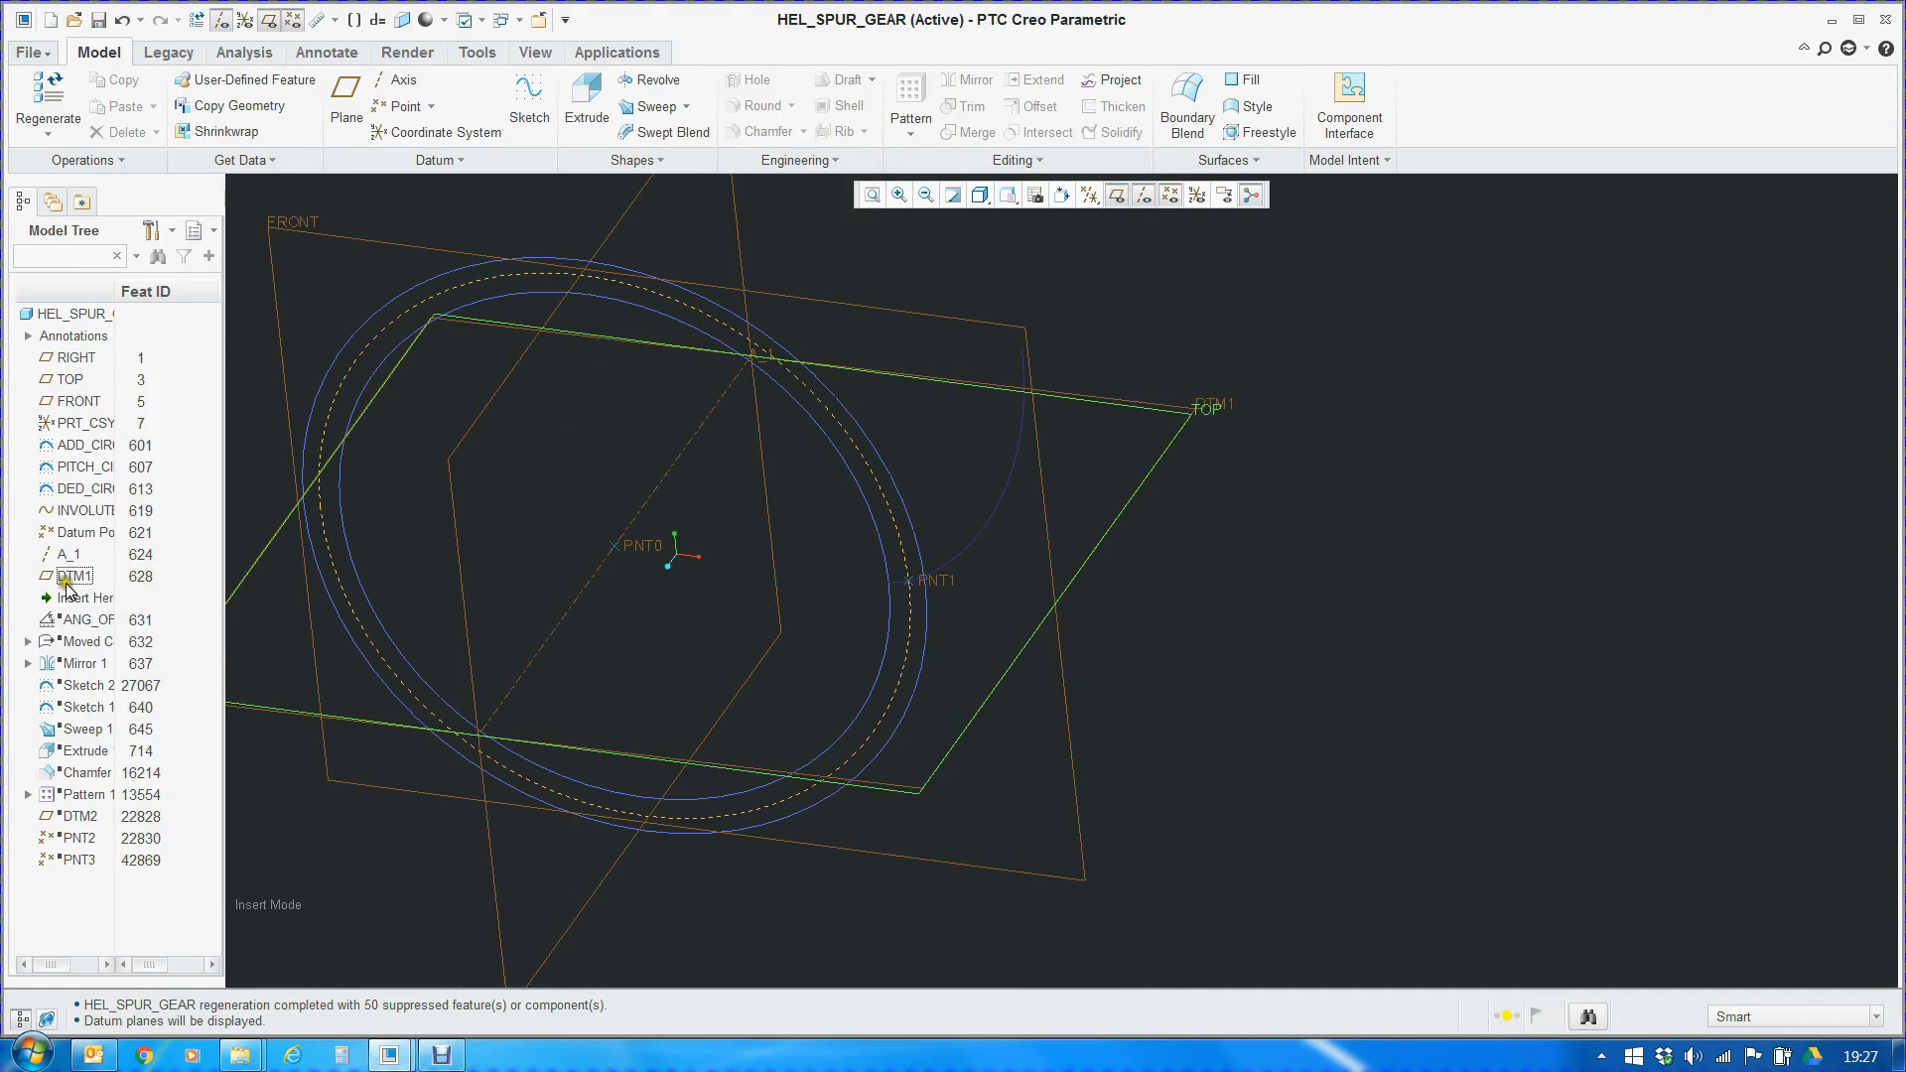
{"action": "scroll", "coordinate": [908, 586], "scroll_direction": "up", "scroll_amount": 5}
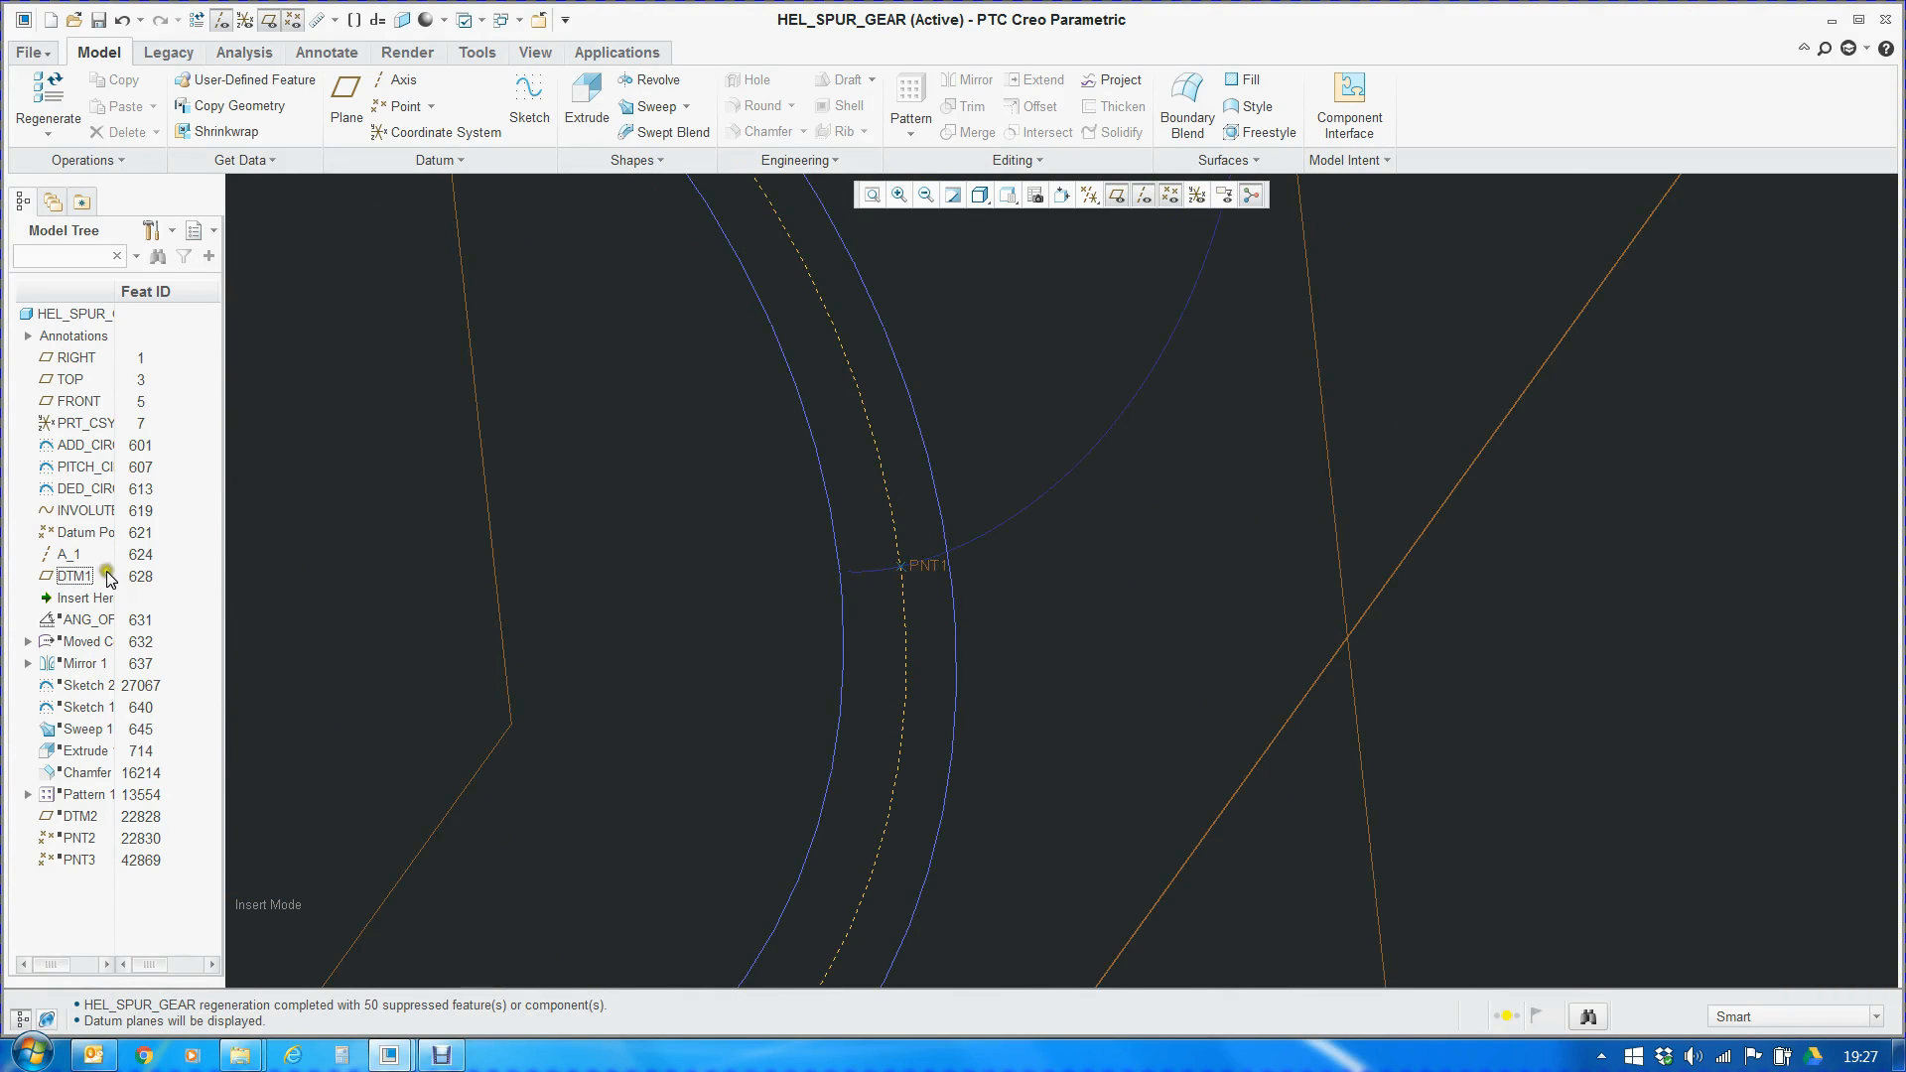
{"action": "scroll", "coordinate": [948, 512], "scroll_direction": "down", "scroll_amount": 5}
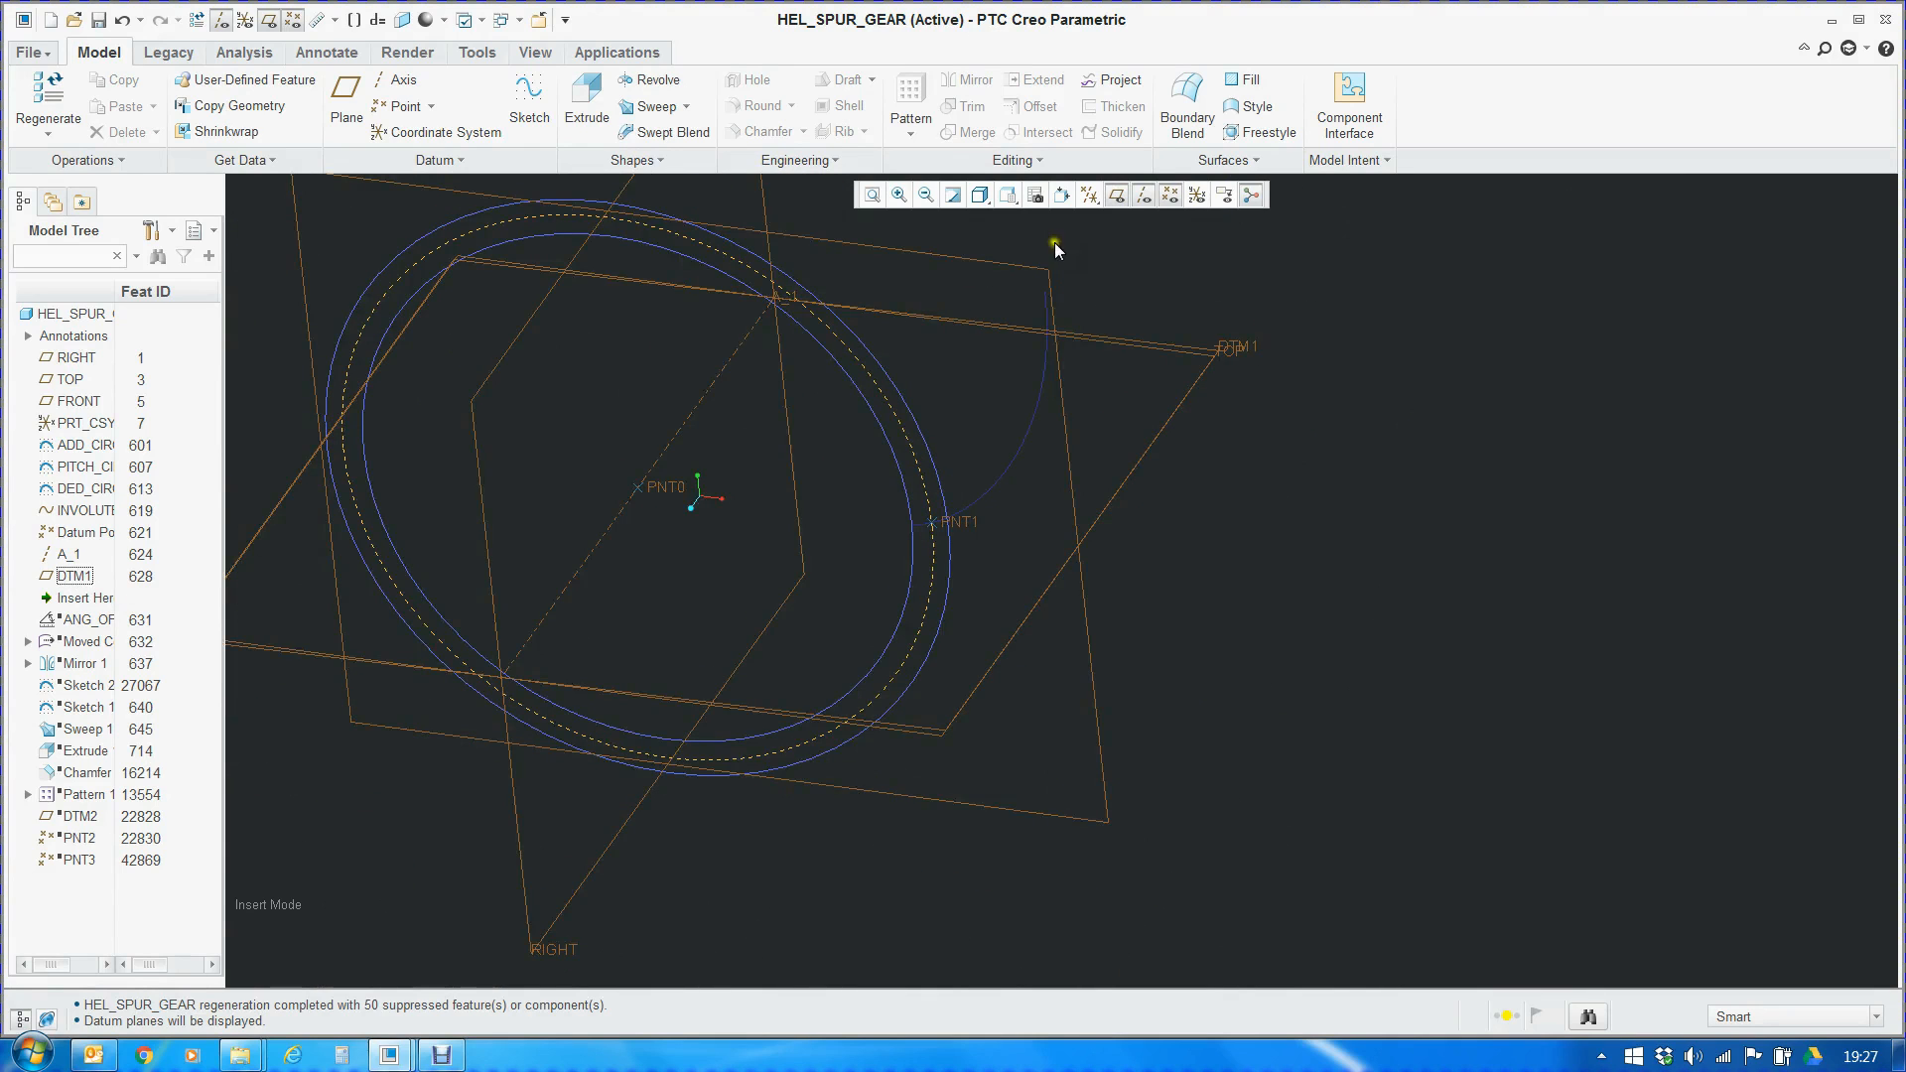
Orient the model to the FRONT view and examine how DTM1 lies relative to PNT1 and the TOP plane
{"action": "left_click", "coordinate": [1007, 196]}
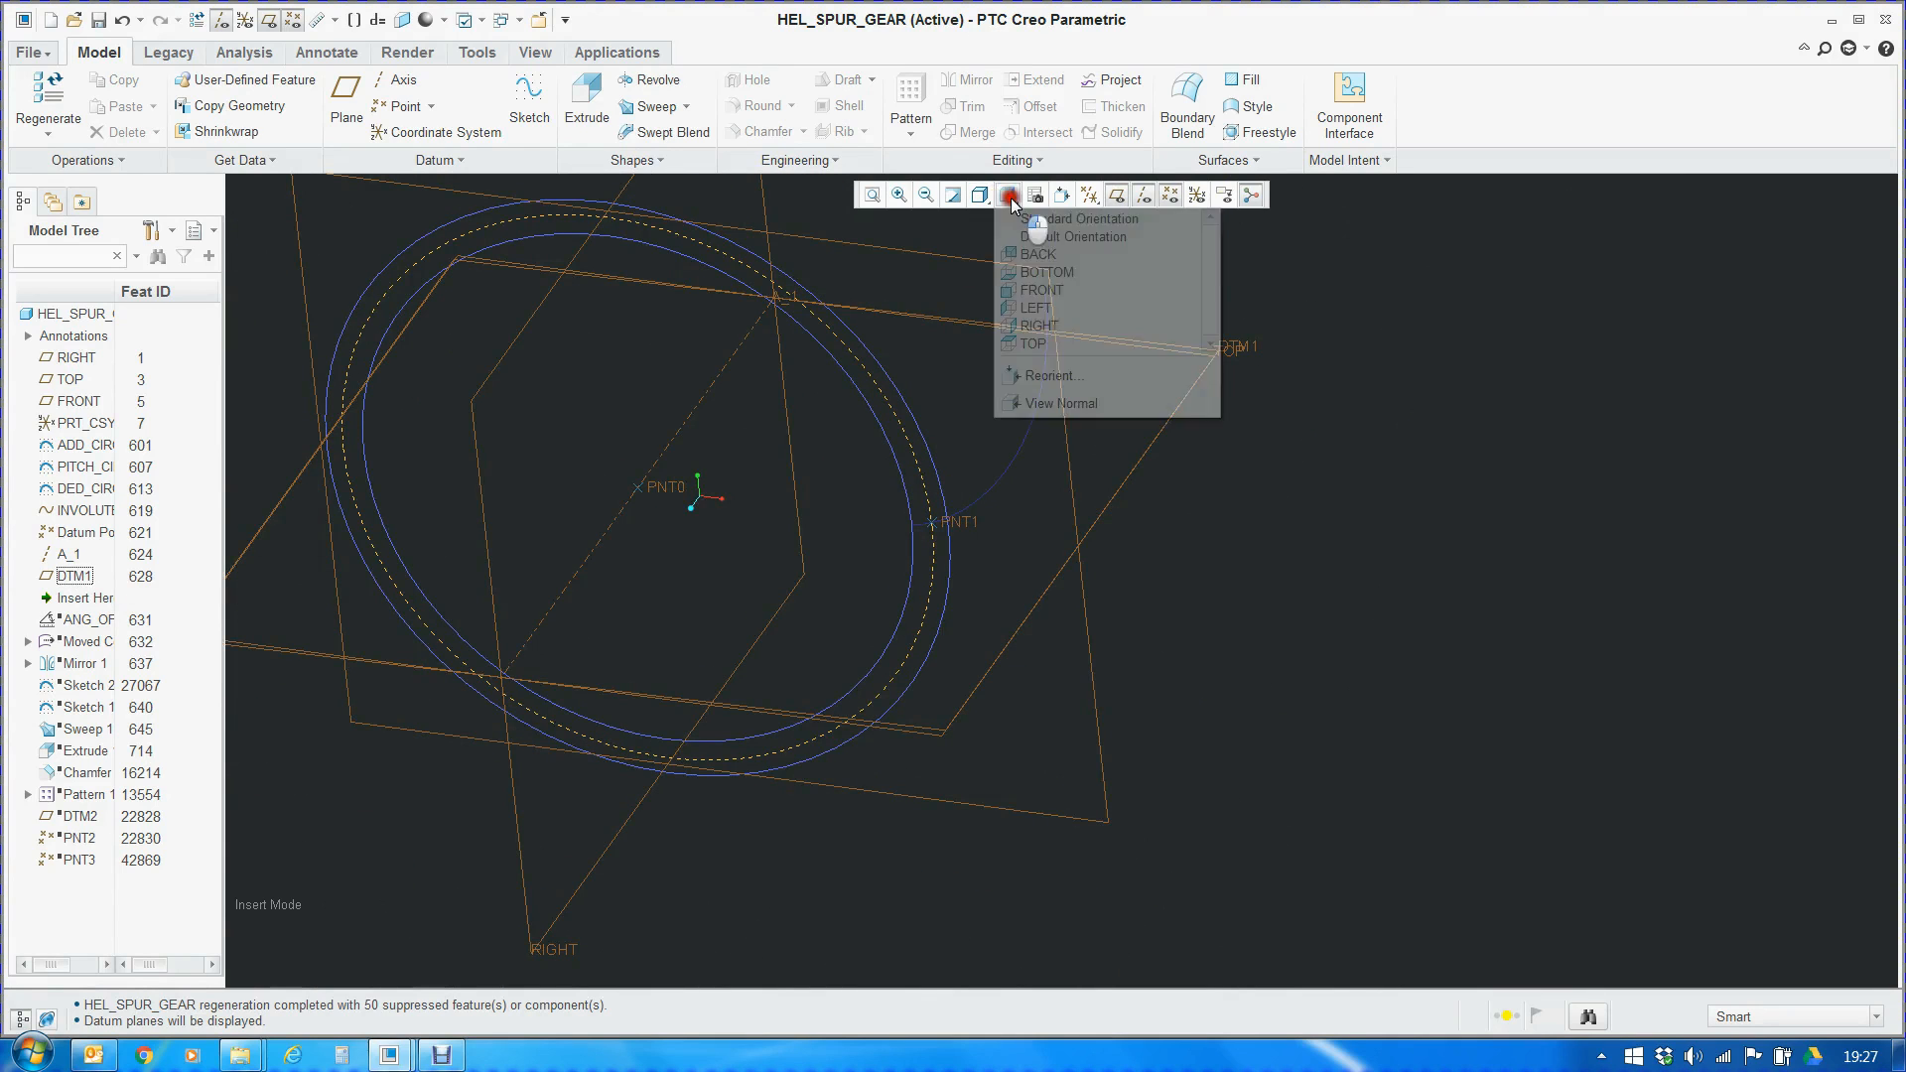
{"action": "left_click", "coordinate": [1039, 288]}
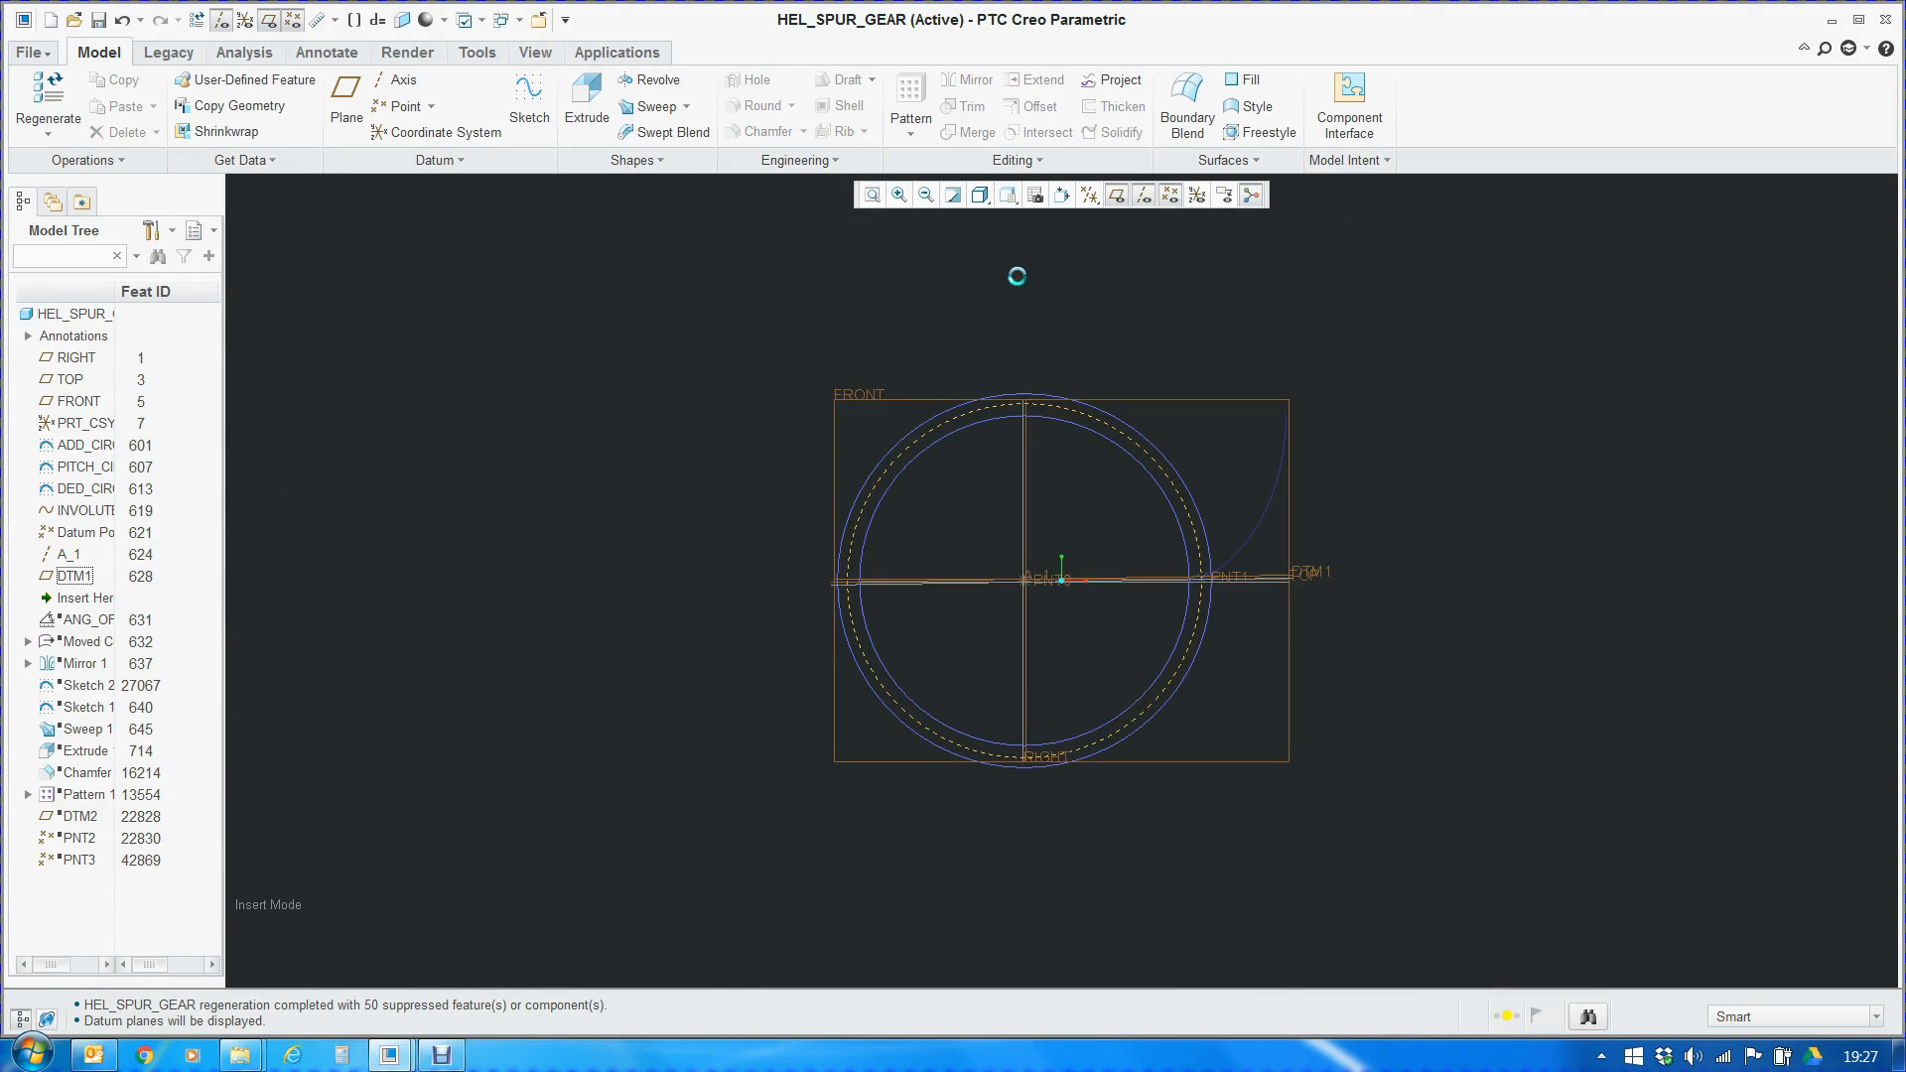
{"action": "scroll", "coordinate": [1128, 520], "scroll_direction": "up", "scroll_amount": 6}
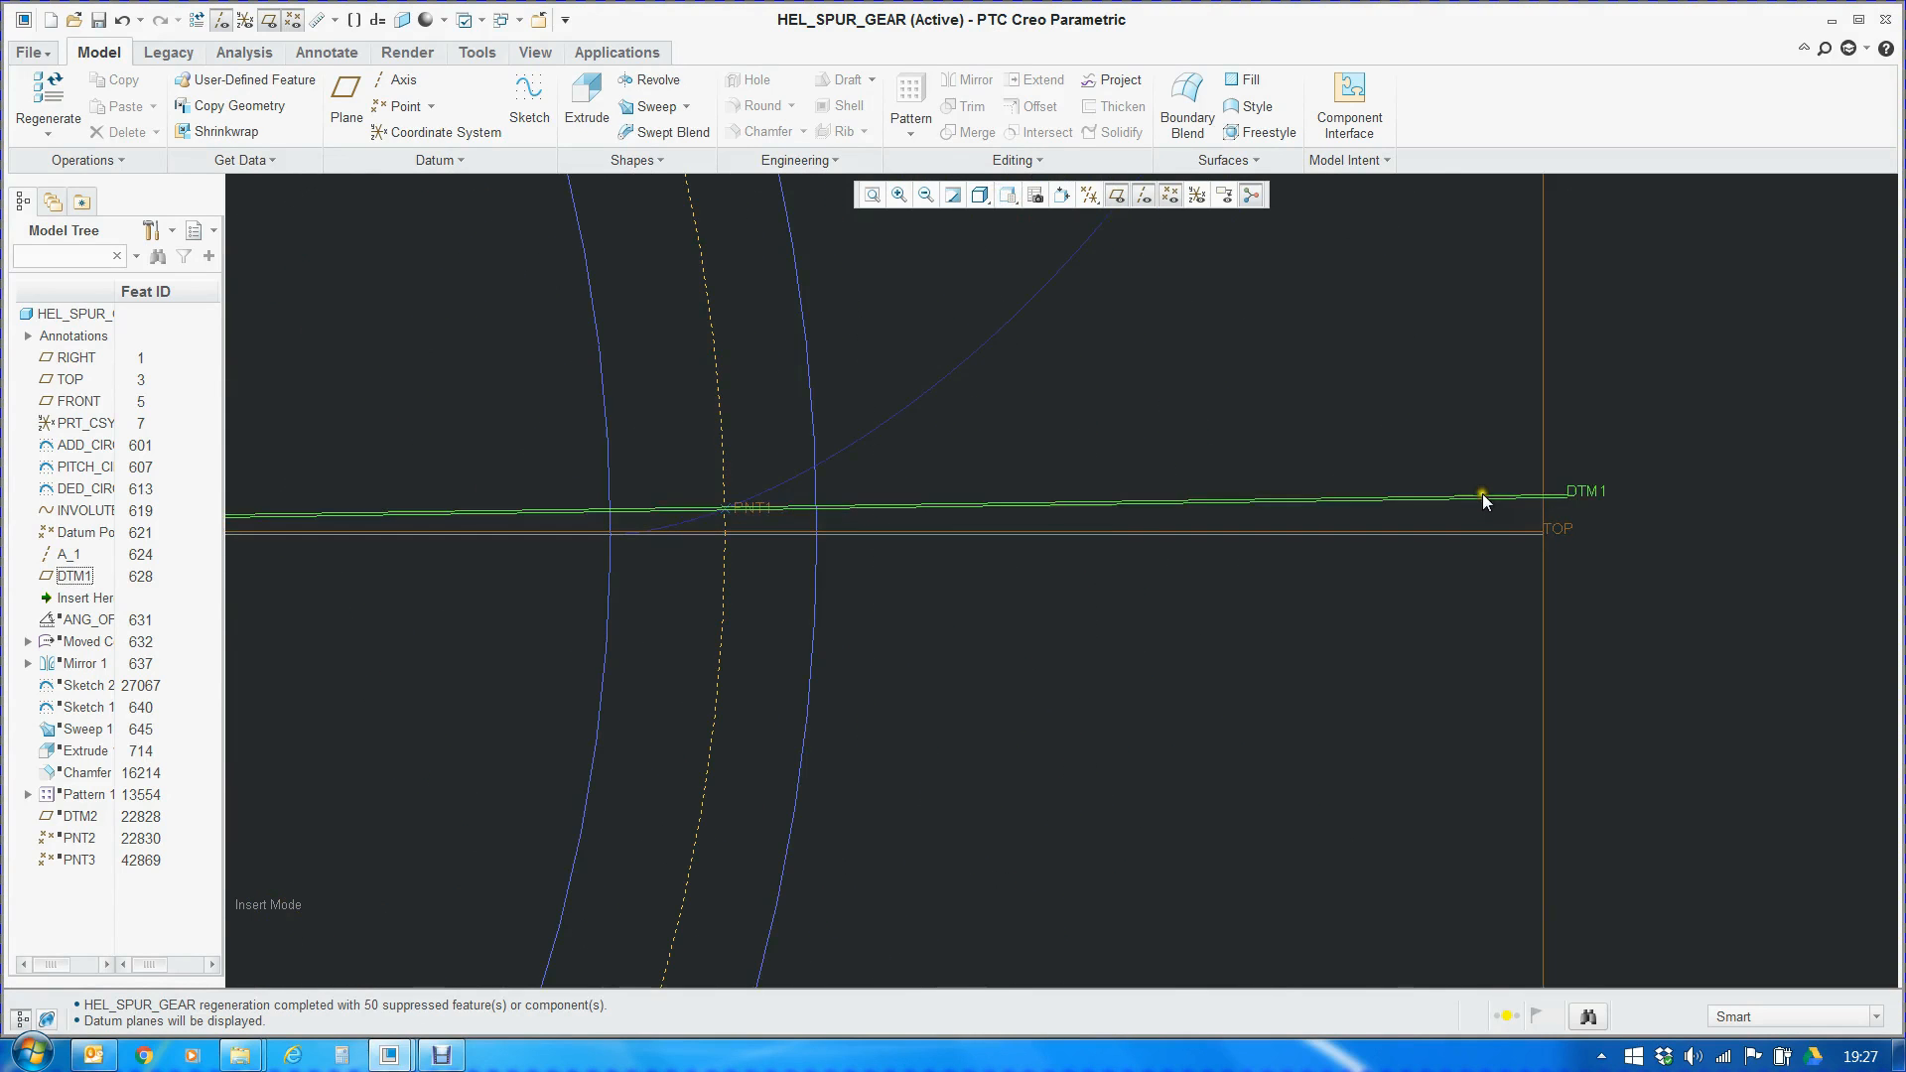
{"action": "left_click", "coordinate": [1481, 496]}
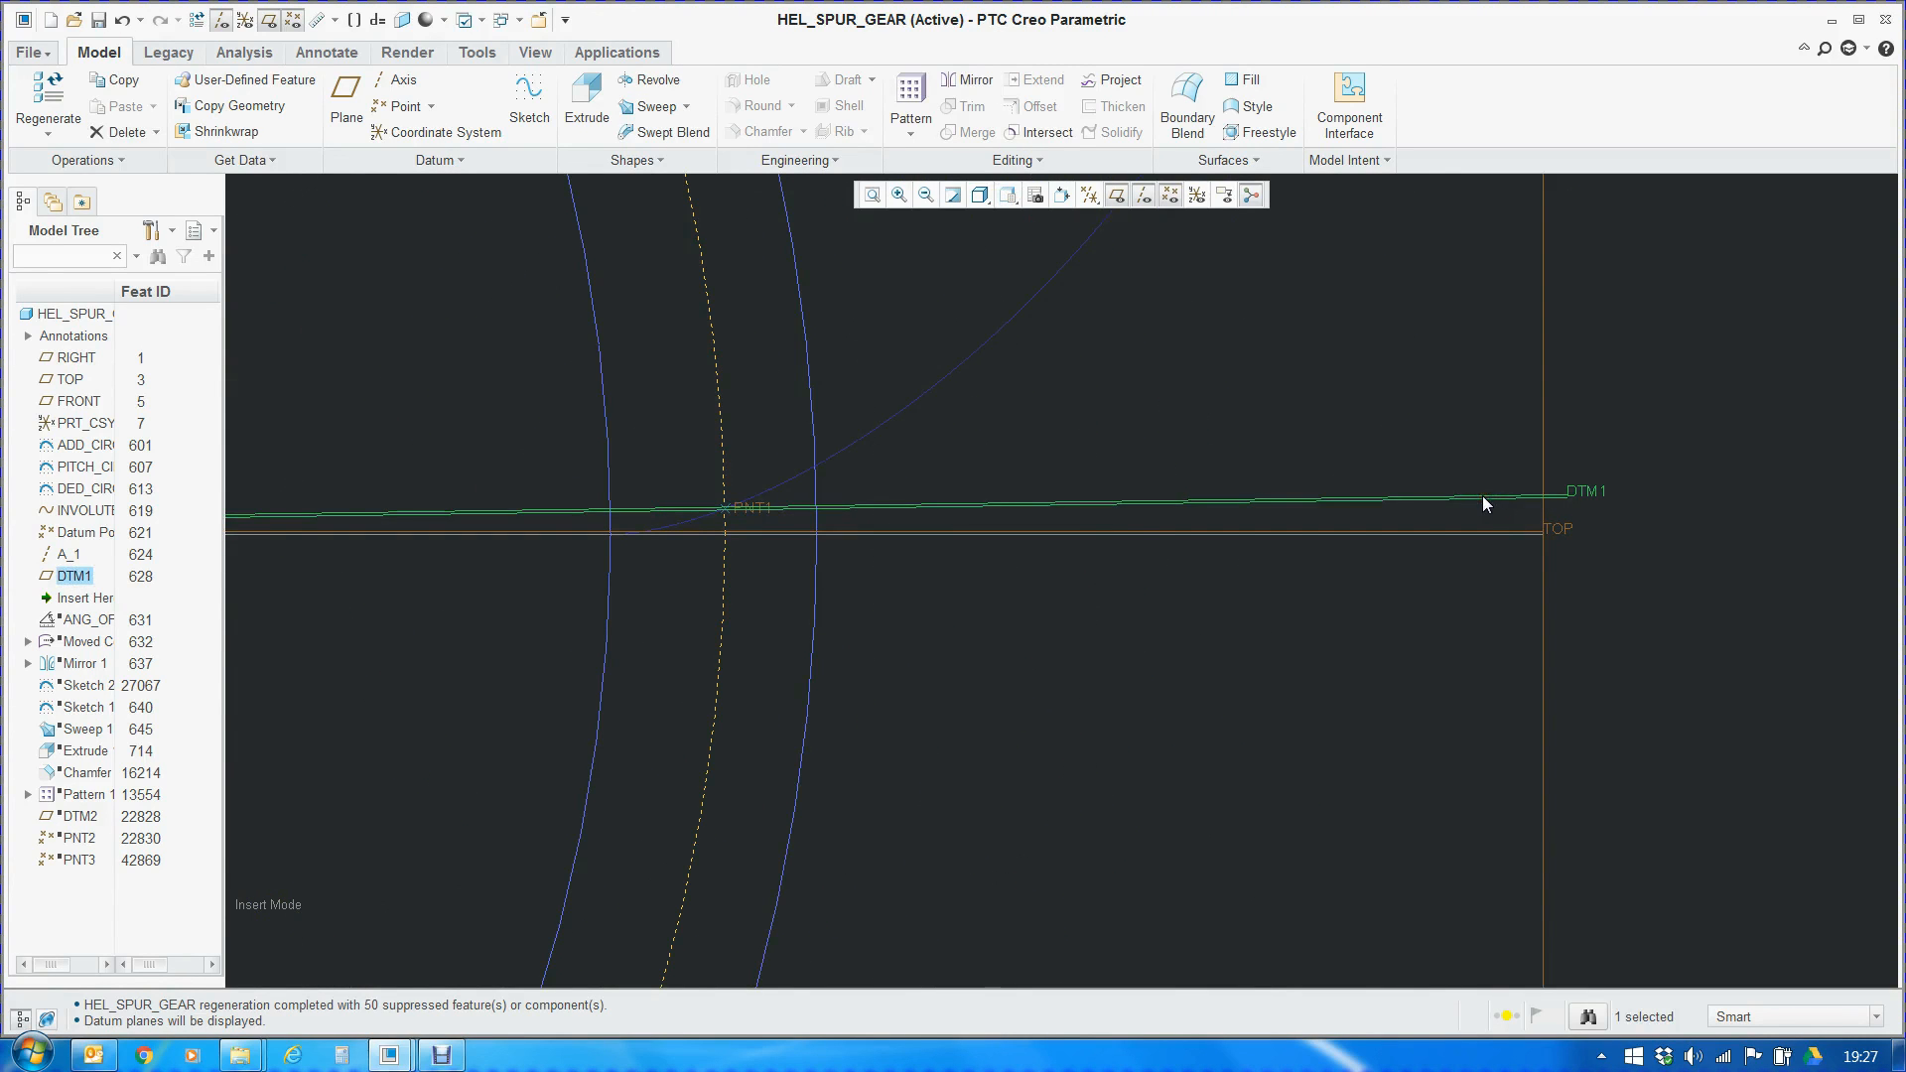
{"action": "scroll", "coordinate": [719, 510], "scroll_direction": "up", "scroll_amount": 5}
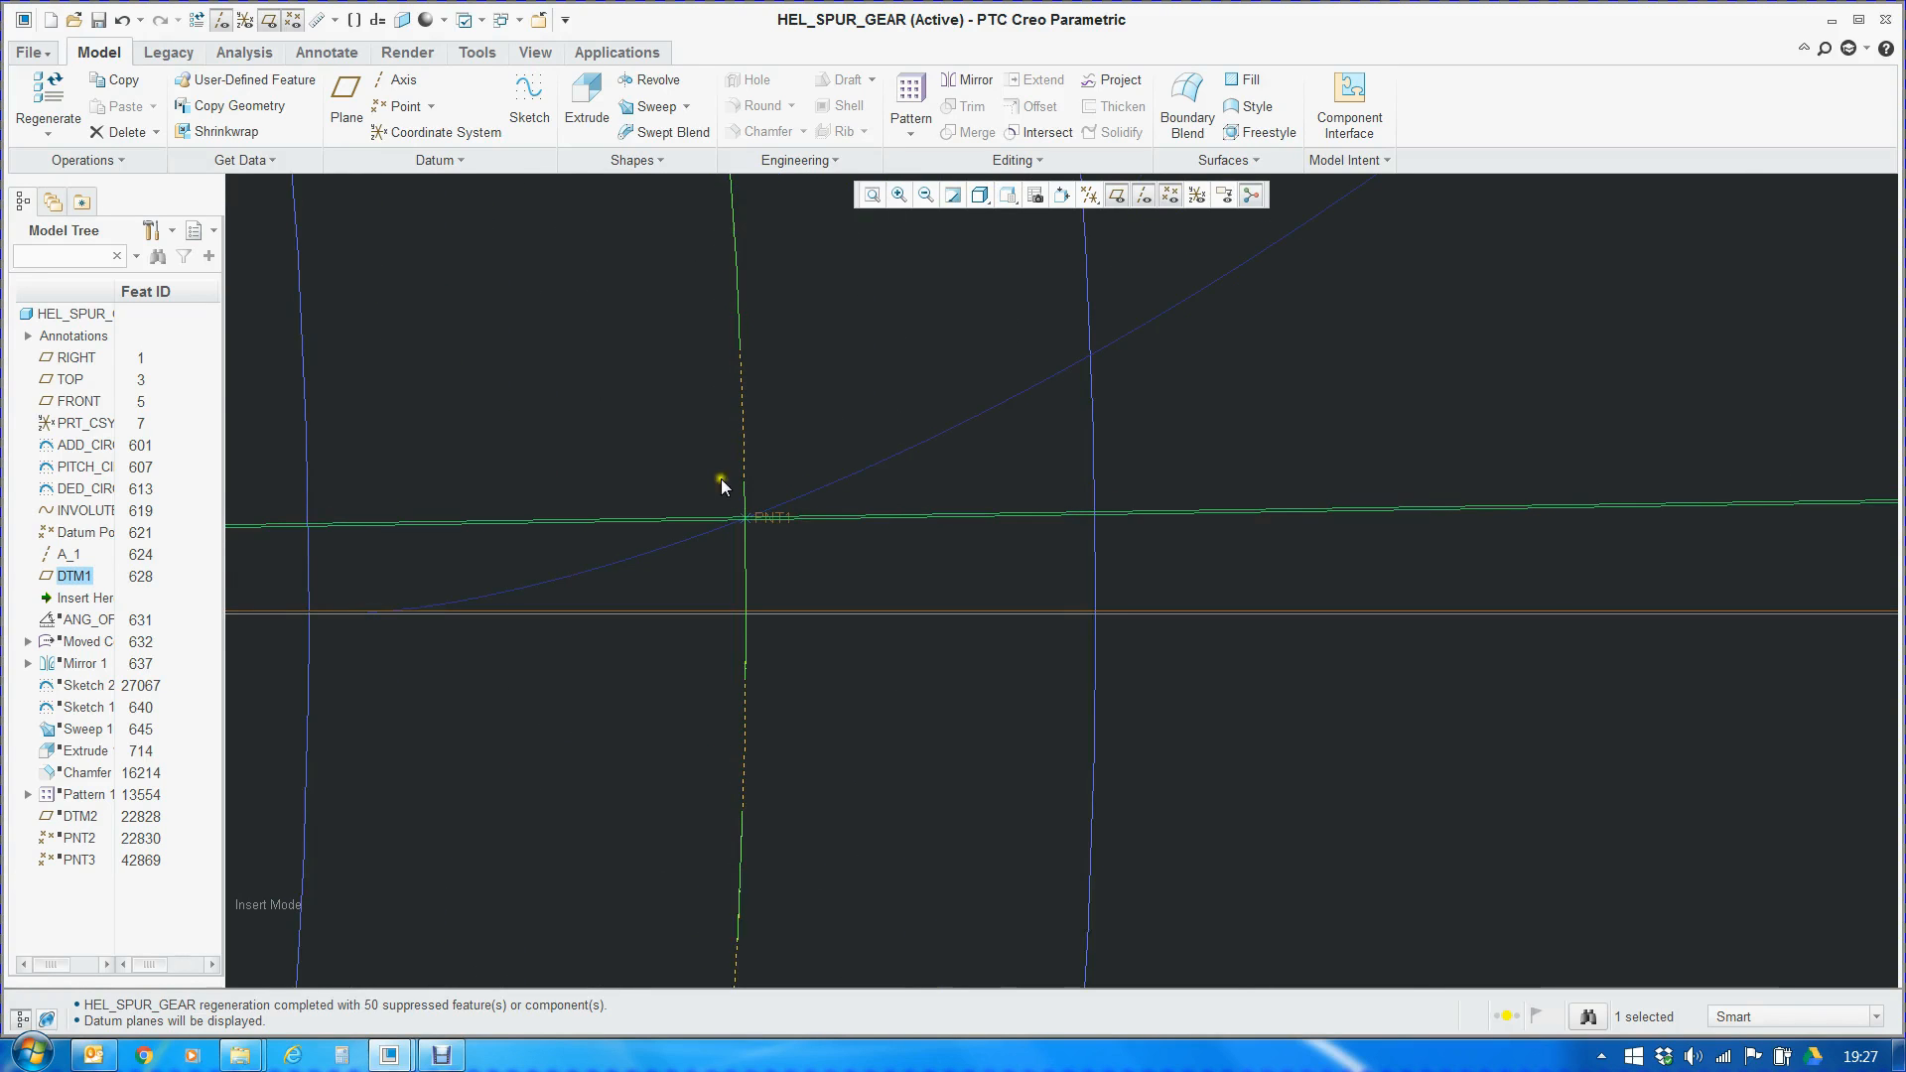
{"action": "scroll", "coordinate": [873, 496], "scroll_direction": "down", "scroll_amount": 6}
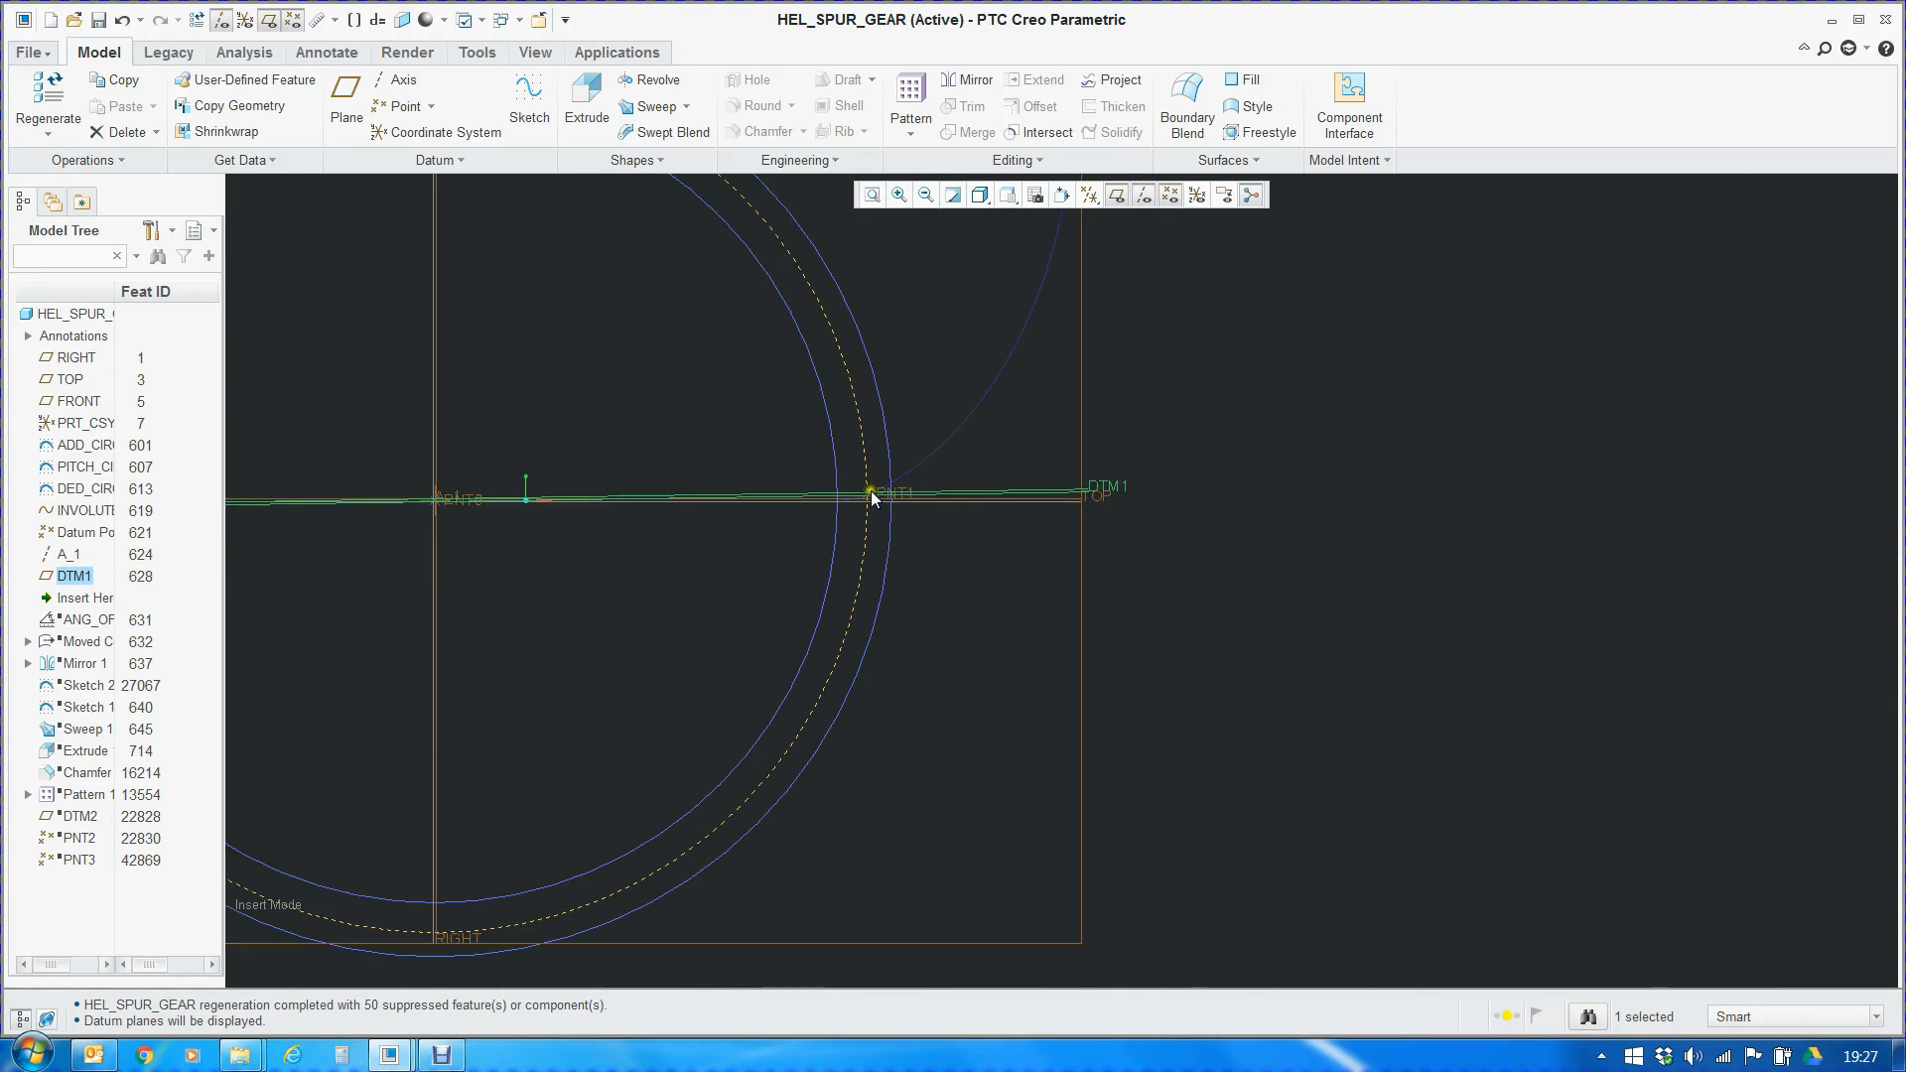
{"action": "scroll", "coordinate": [1062, 581], "scroll_direction": "down", "scroll_amount": 2}
{"action": "left_click", "coordinate": [1213, 572]}
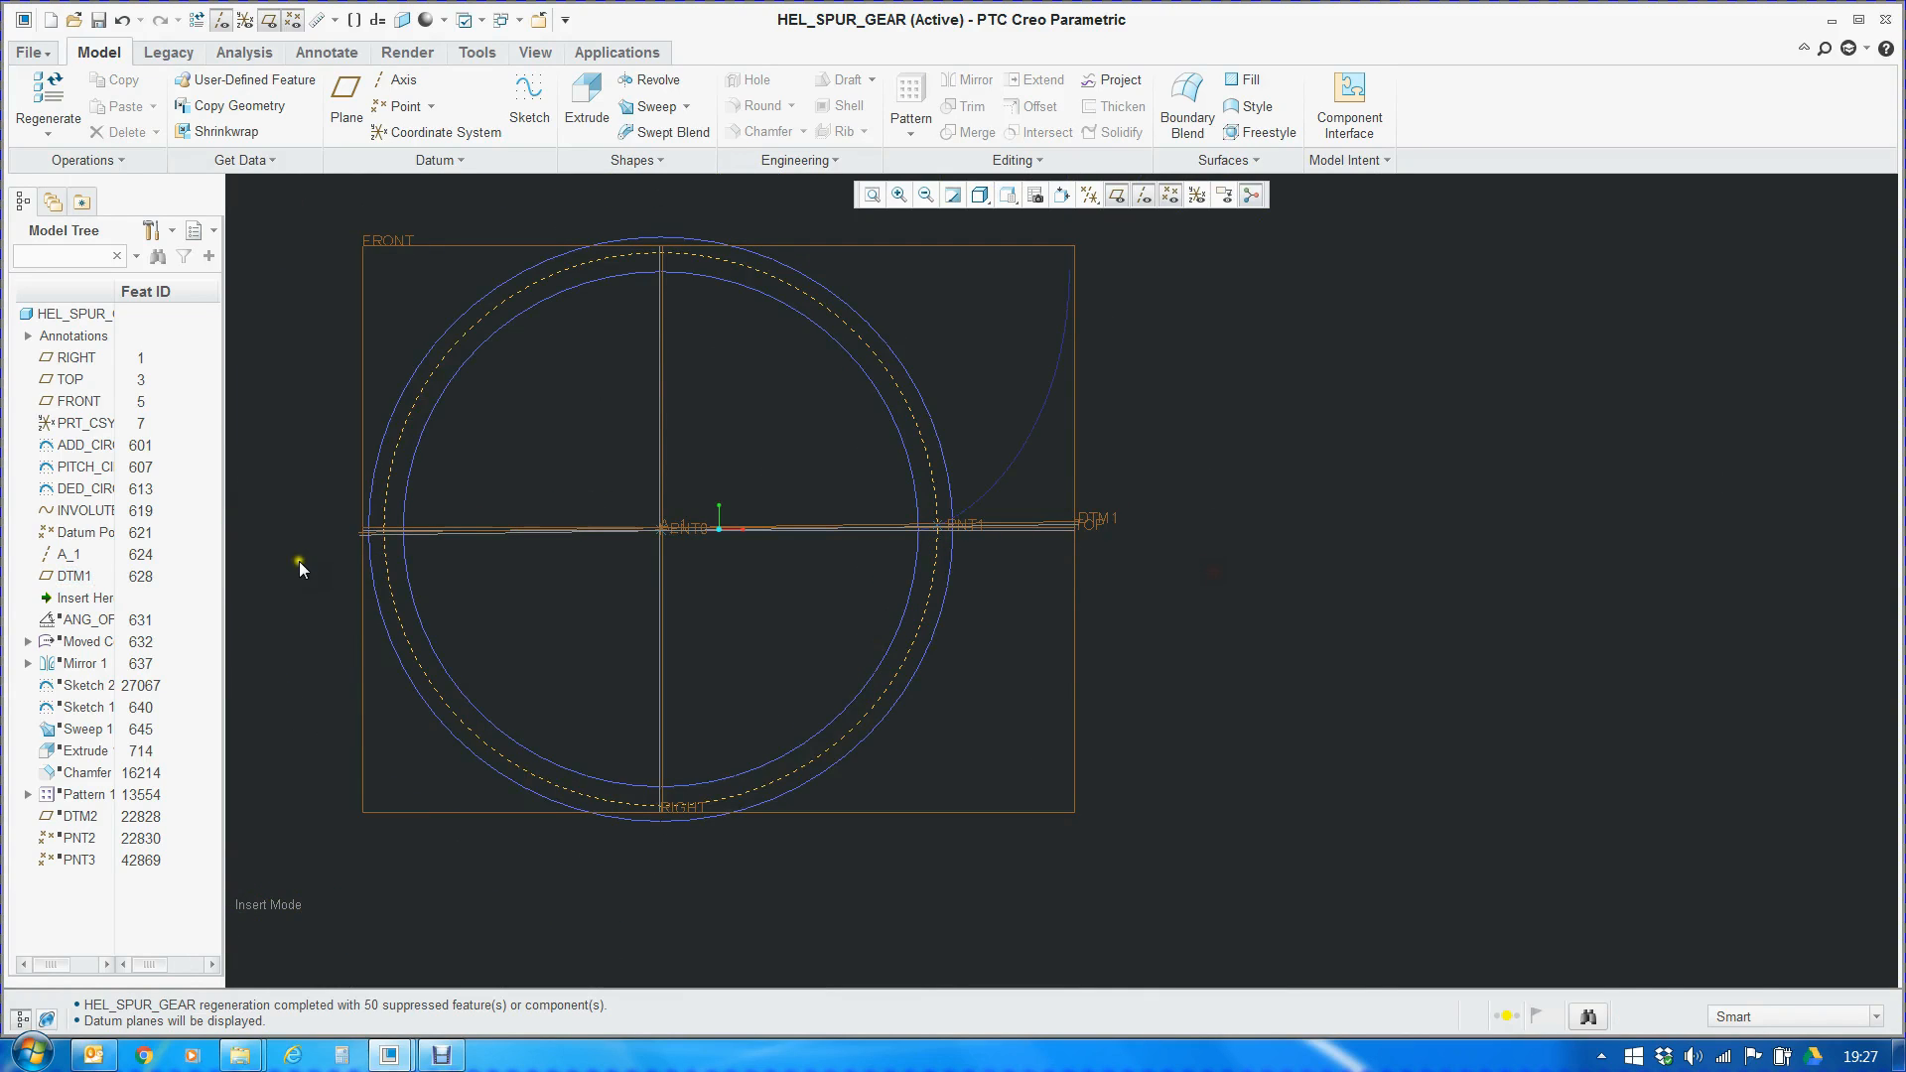
Move the insertion point to just after ANG_OFFSET and open that angle analysis feature's definition
{"action": "left_click_drag", "start_coordinate": [87, 597], "coordinate": [94, 623]}
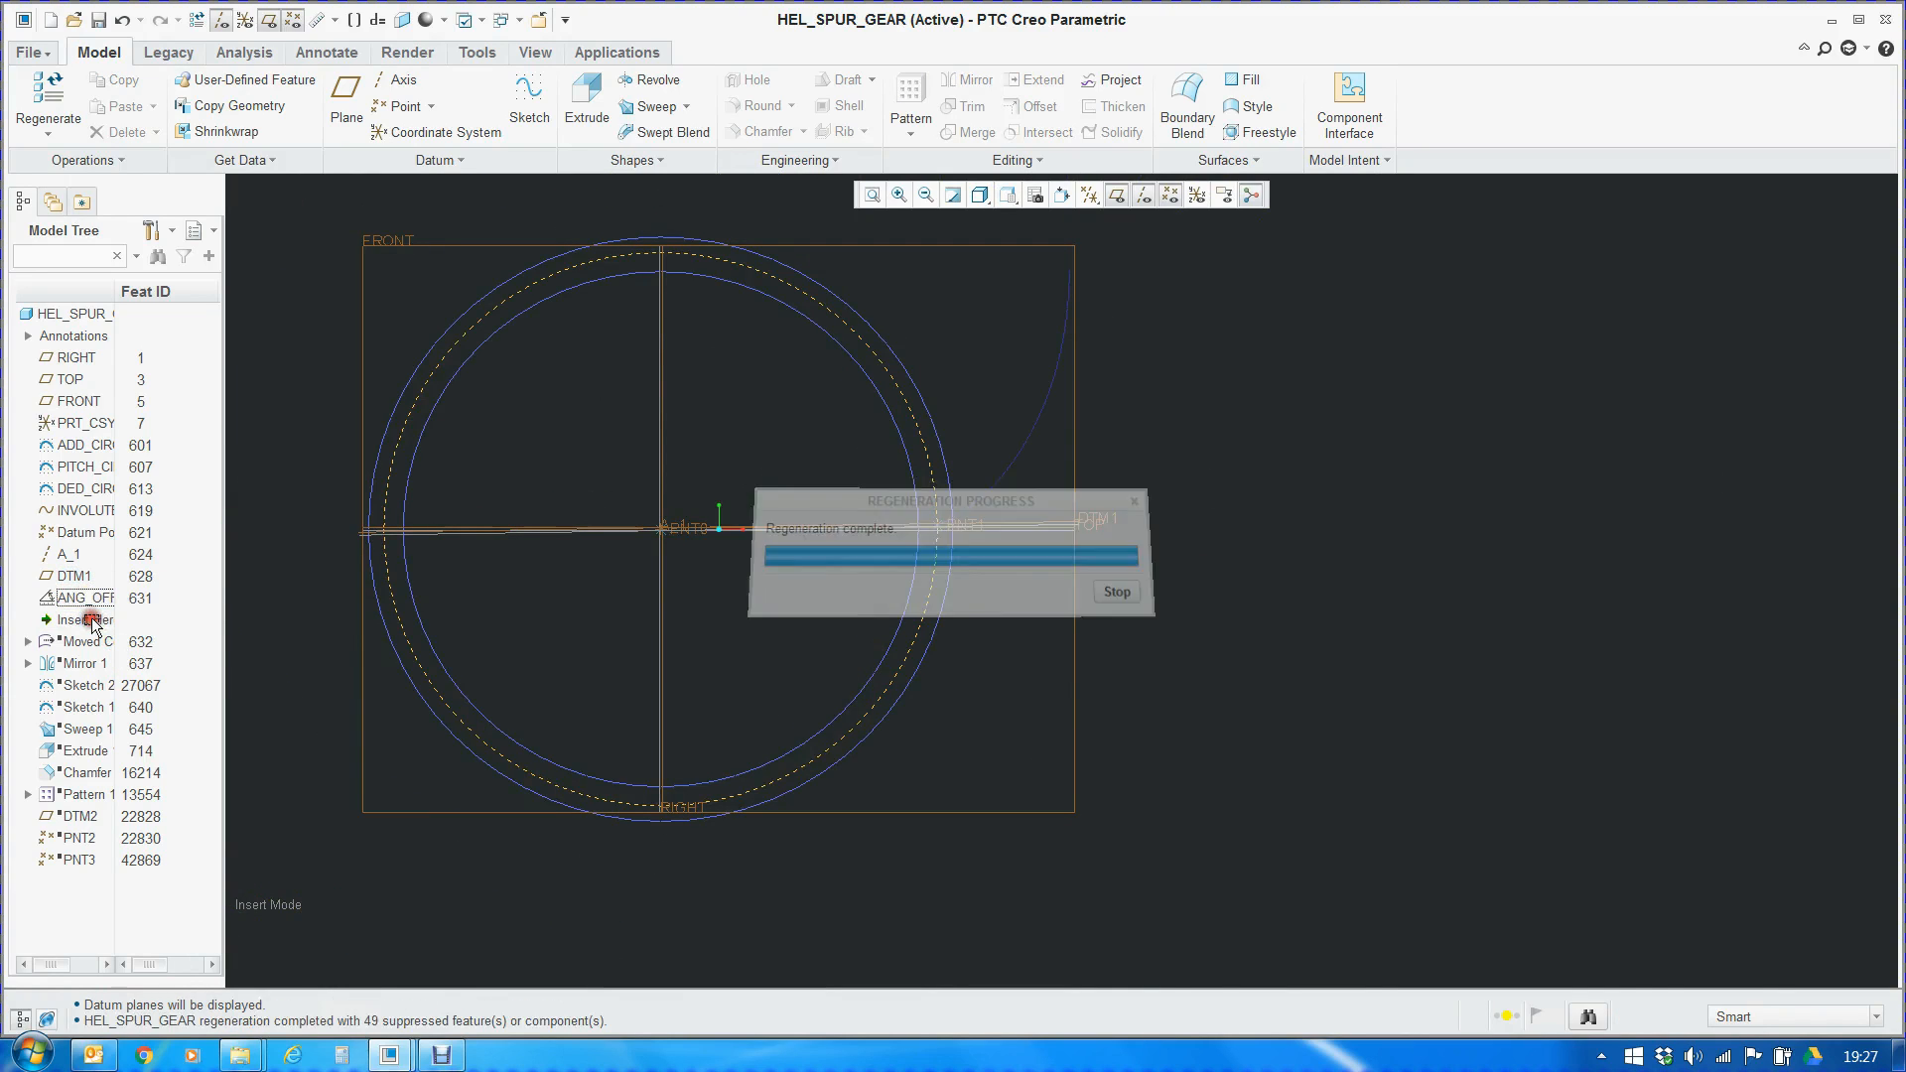
{"action": "left_click", "coordinate": [80, 600]}
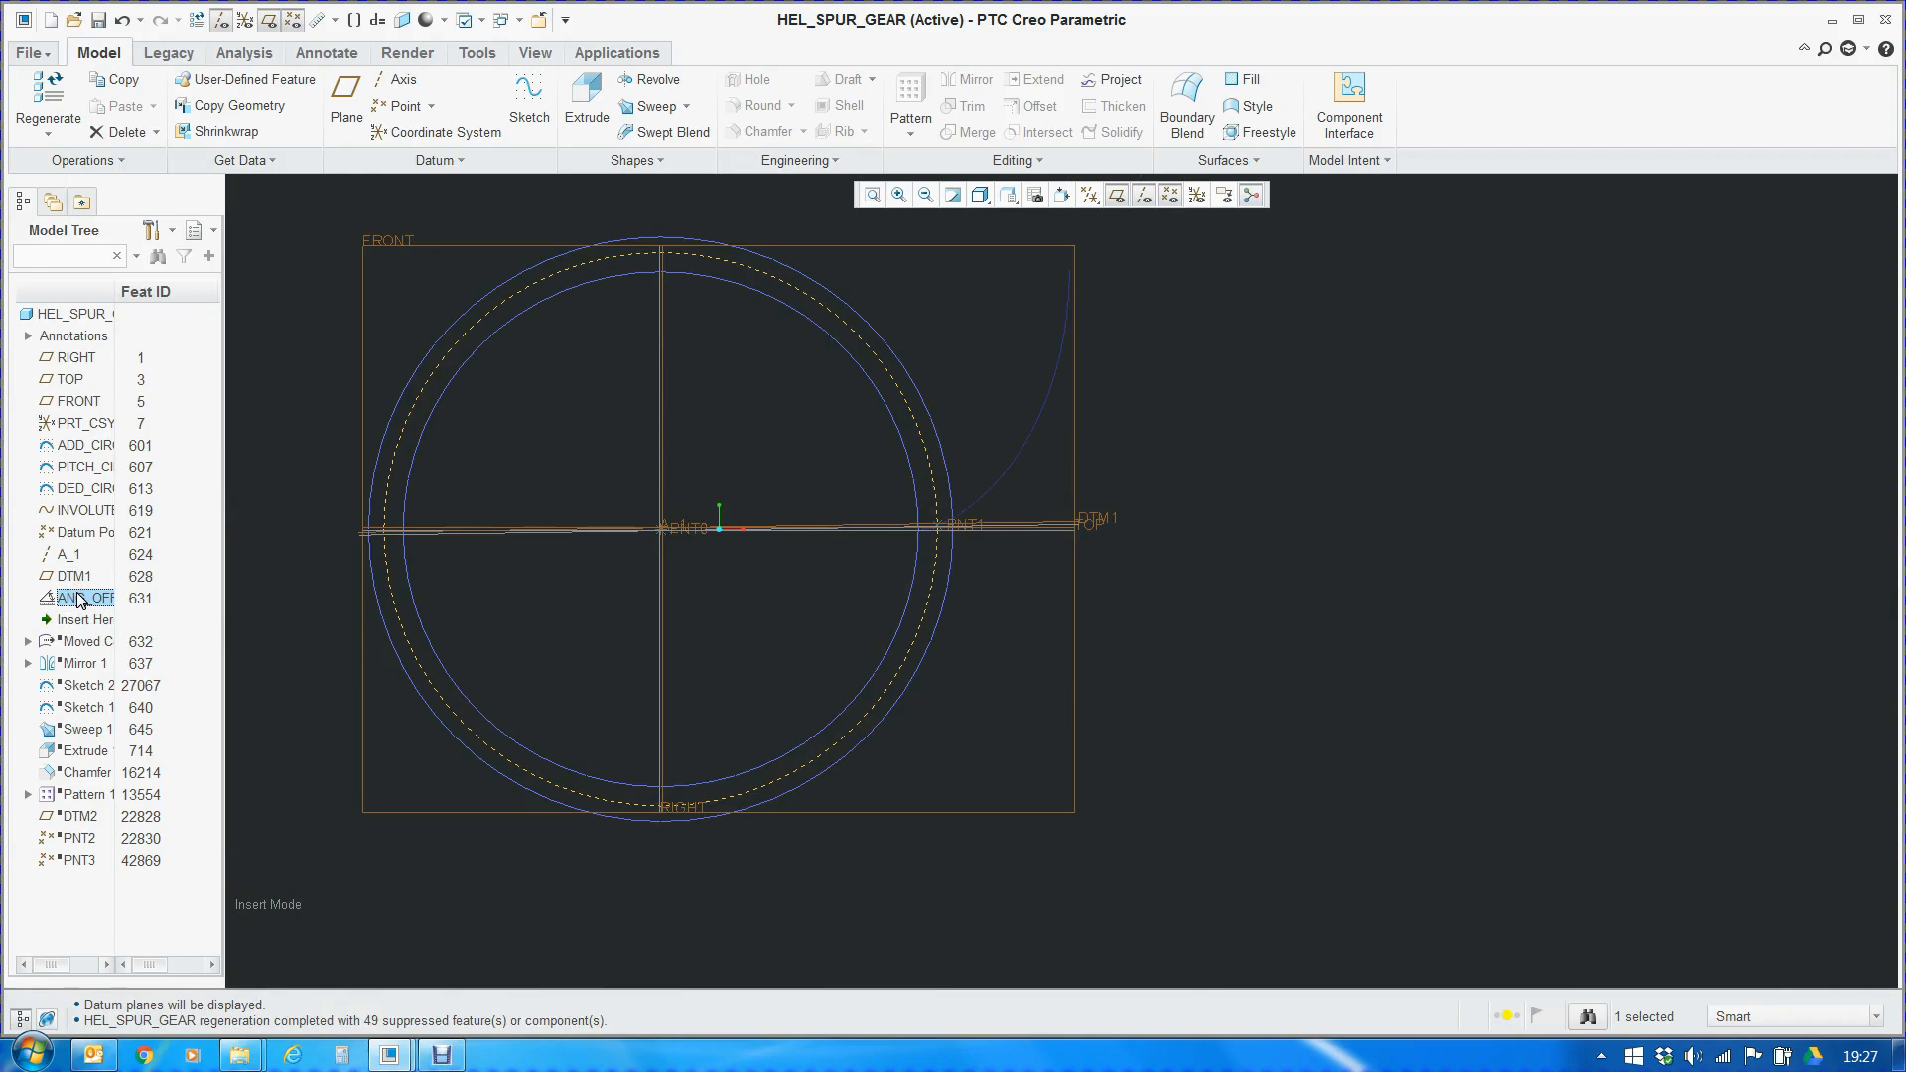
{"action": "left_click_drag", "start_coordinate": [116, 291], "coordinate": [170, 296]}
{"action": "right_click", "coordinate": [149, 598]}
{"action": "left_click", "coordinate": [177, 638]}
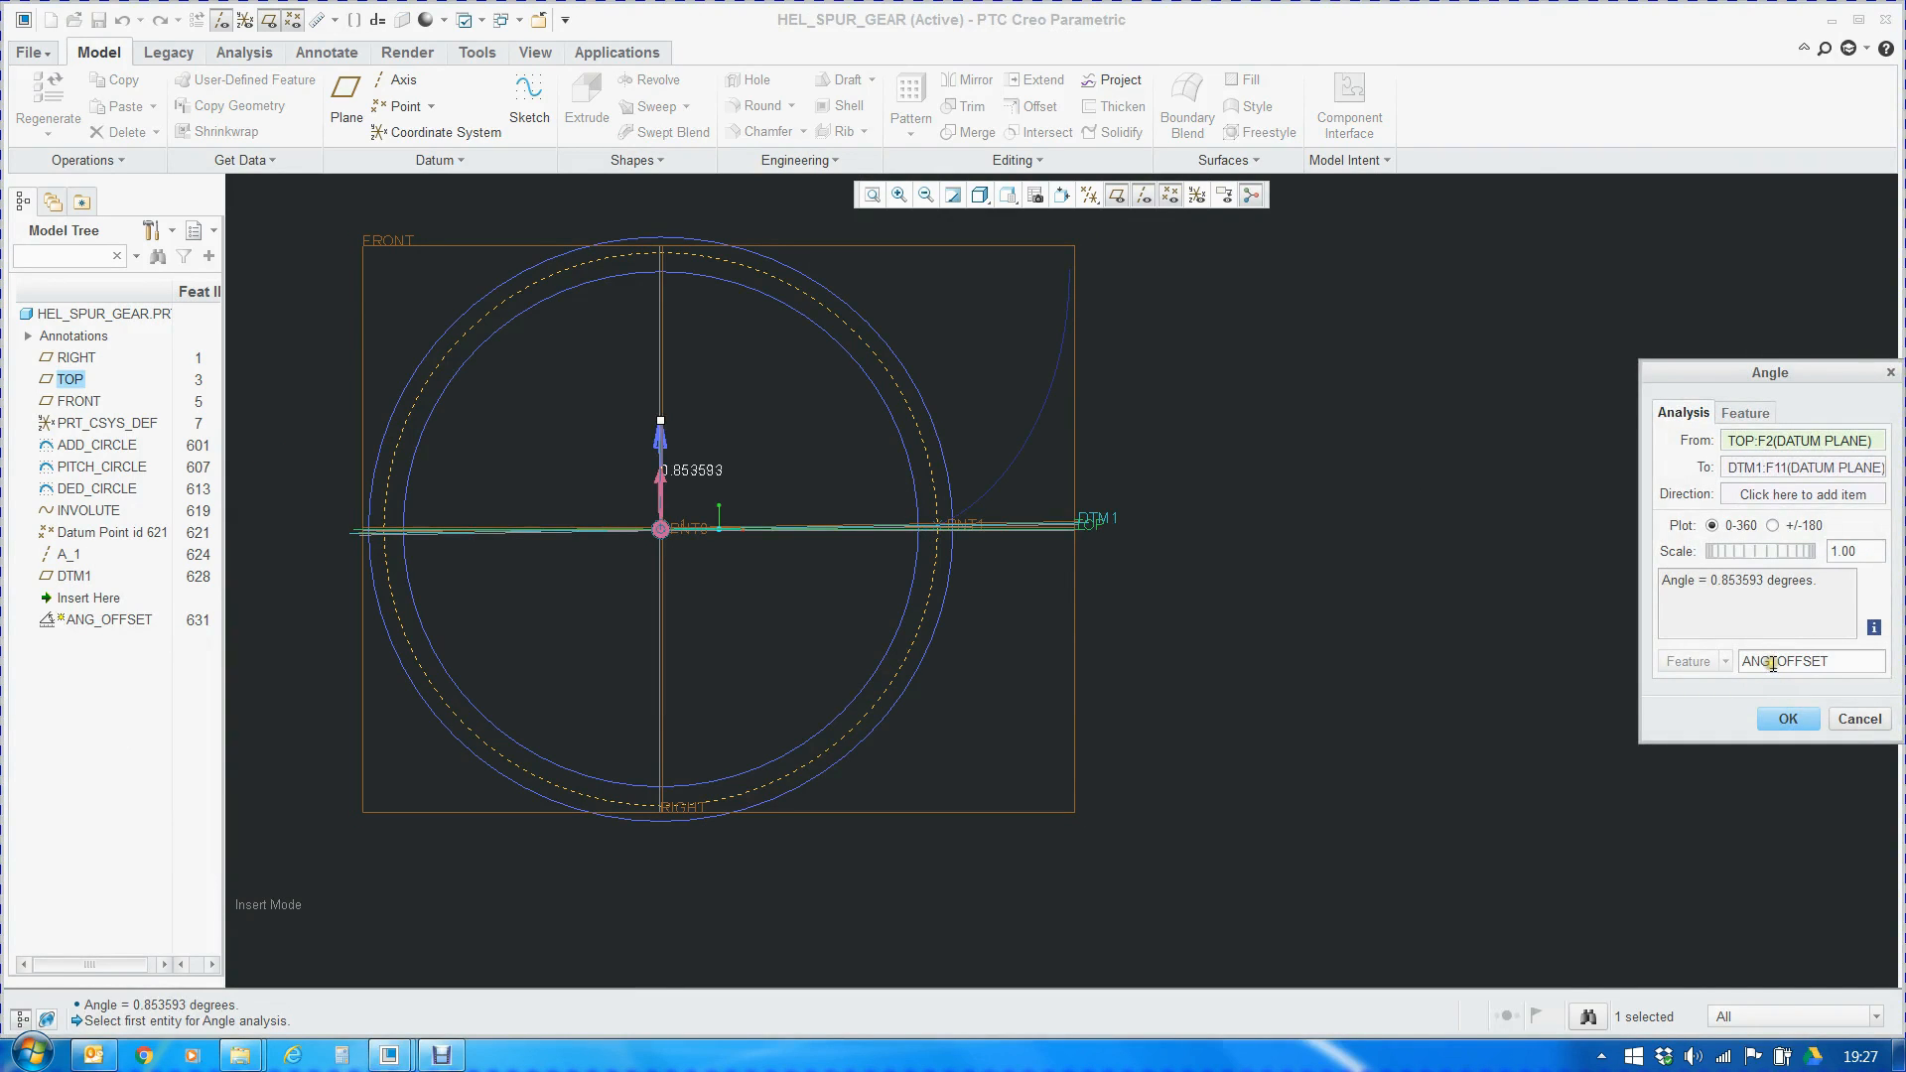
Review the analysis feature's name and its ANGLE parameter between TOP and DTM1, and close the analysis with its definition kept
{"action": "left_click_drag", "start_coordinate": [1827, 661], "coordinate": [1737, 668]}
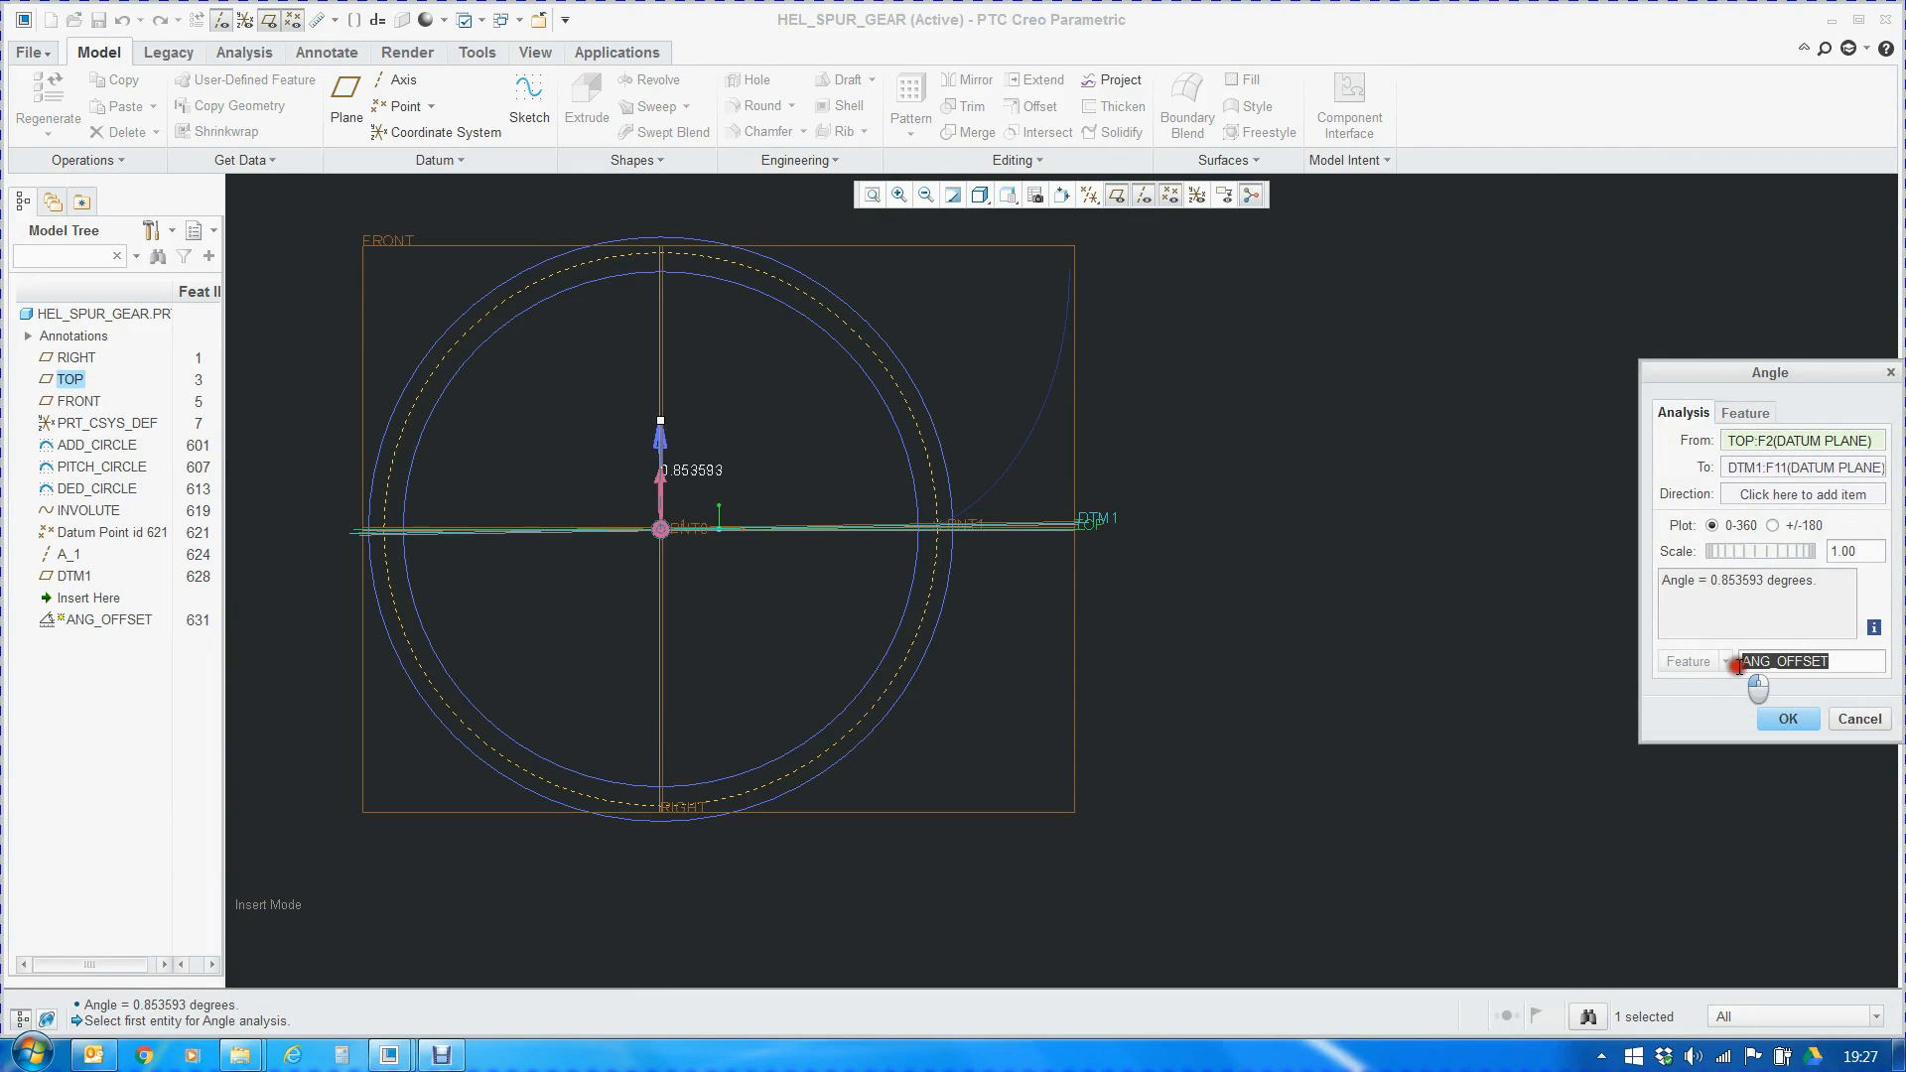
{"action": "left_click", "coordinate": [1744, 413]}
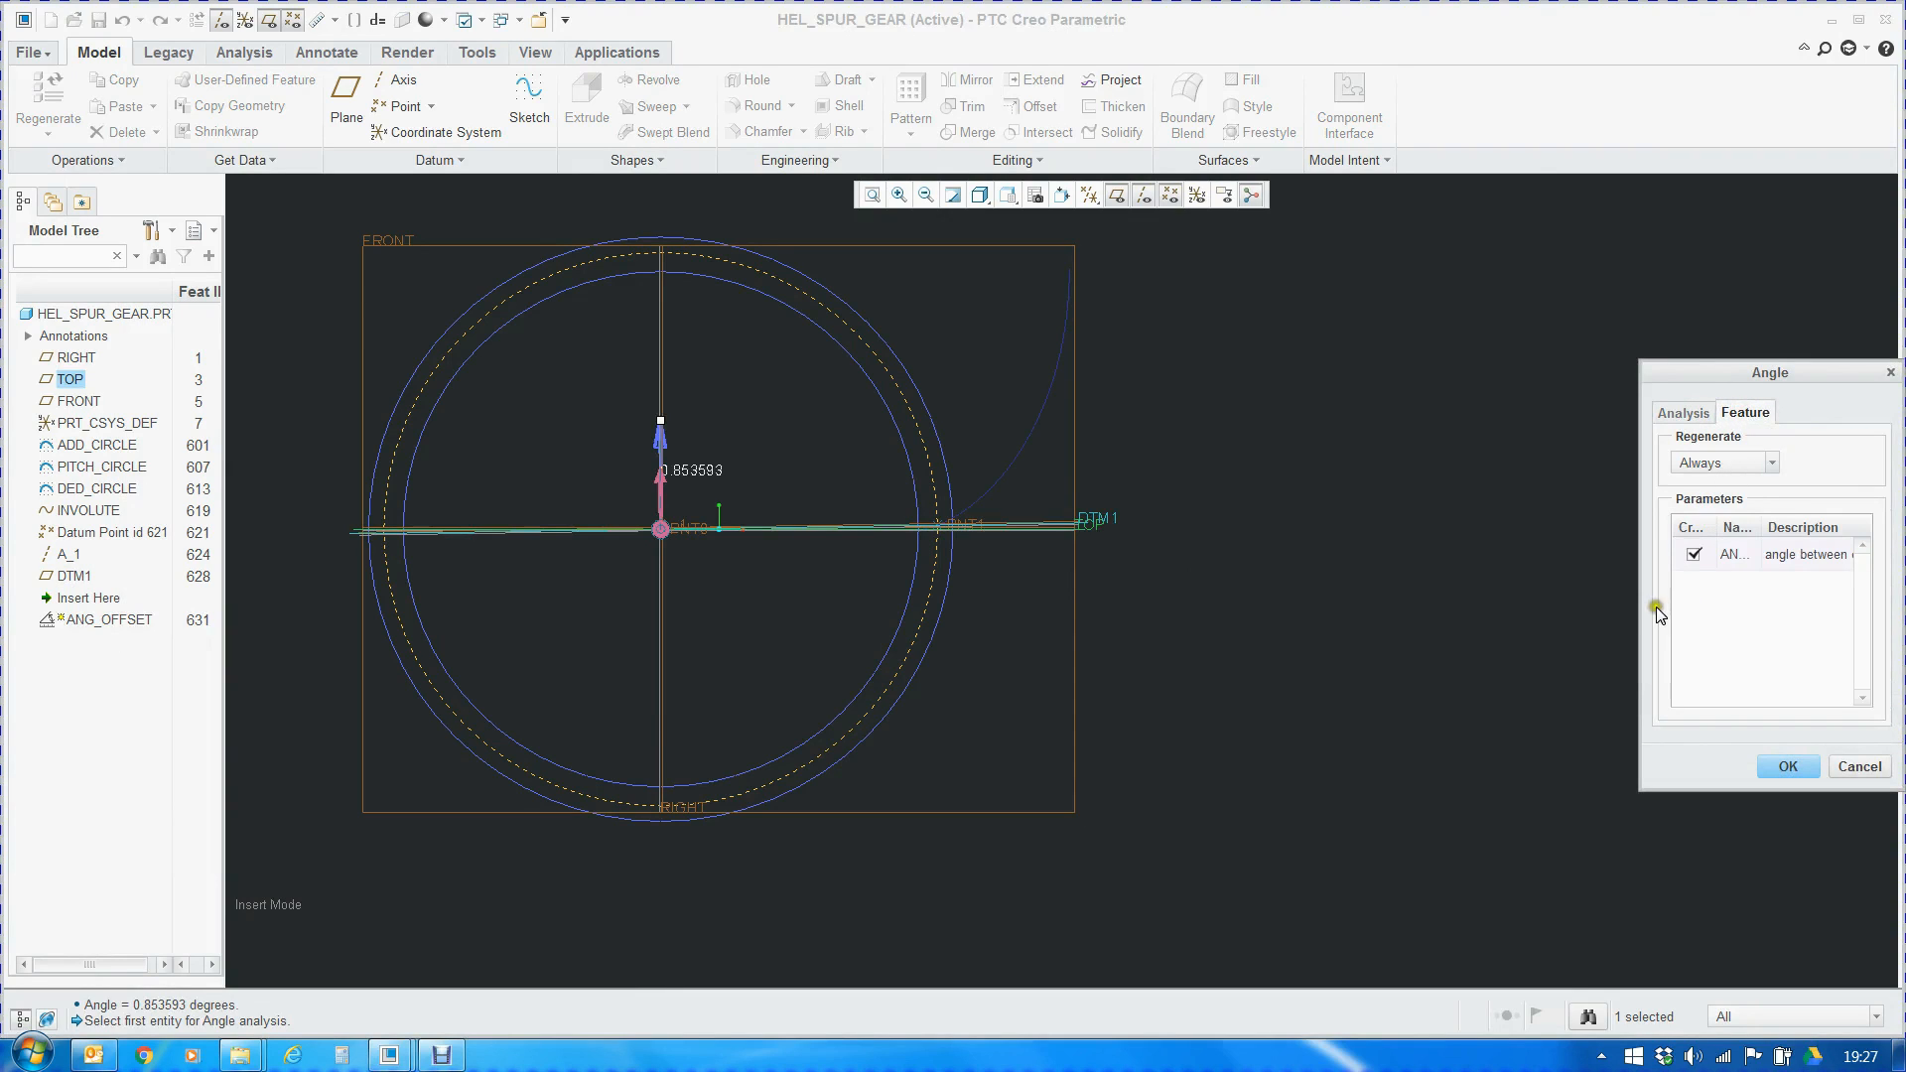
{"action": "left_click_drag", "start_coordinate": [1643, 608], "coordinate": [1453, 597]}
{"action": "left_click_drag", "start_coordinate": [1573, 526], "coordinate": [1618, 526]}
{"action": "scroll", "coordinate": [1077, 507], "scroll_direction": "down", "scroll_amount": 5}
{"action": "scroll", "coordinate": [1080, 575], "scroll_direction": "down", "scroll_amount": 4}
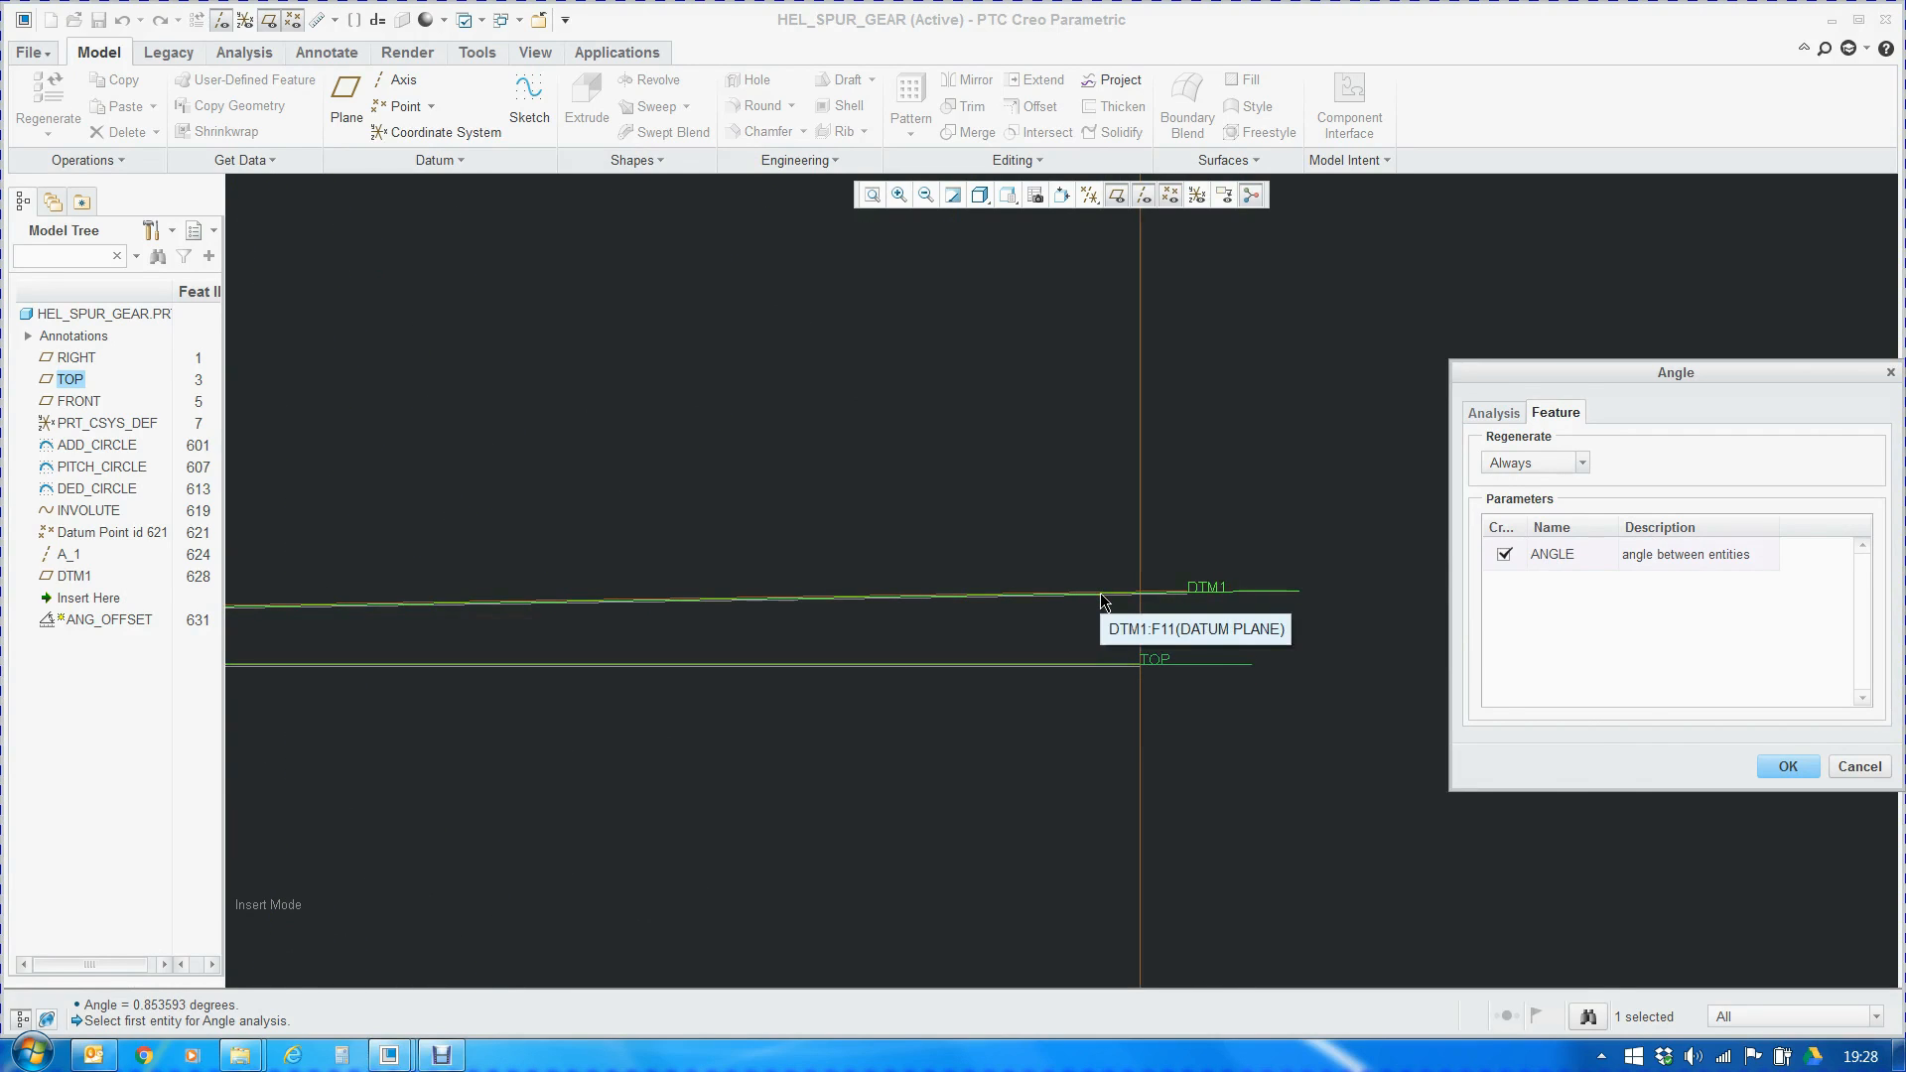
{"action": "left_click", "coordinate": [1788, 768]}
{"action": "scroll", "coordinate": [1283, 586], "scroll_direction": "up", "scroll_amount": 5}
{"action": "left_click", "coordinate": [1563, 657]}
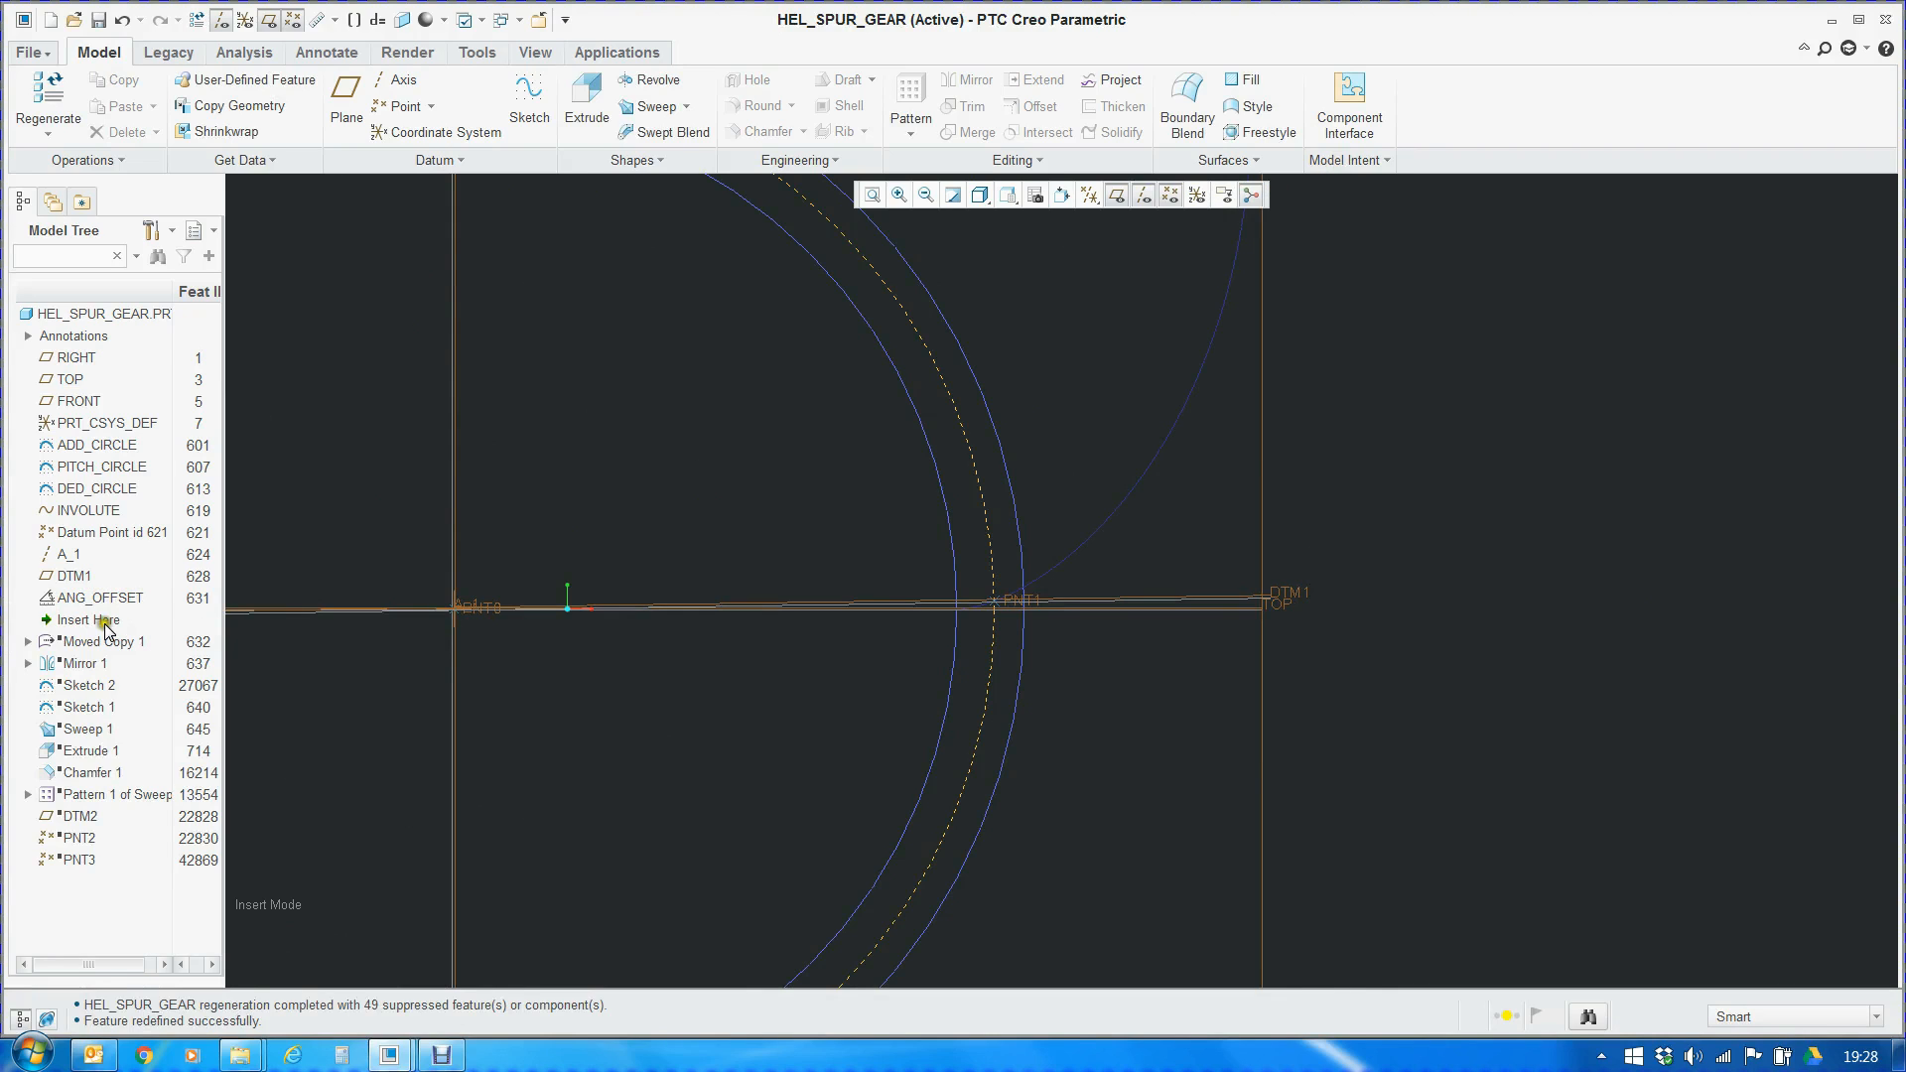
Open the part's relations and examine each term of the $d14=360/(z*4)-angle:FID_ANG_OFFSET relation
{"action": "left_click", "coordinate": [1366, 162]}
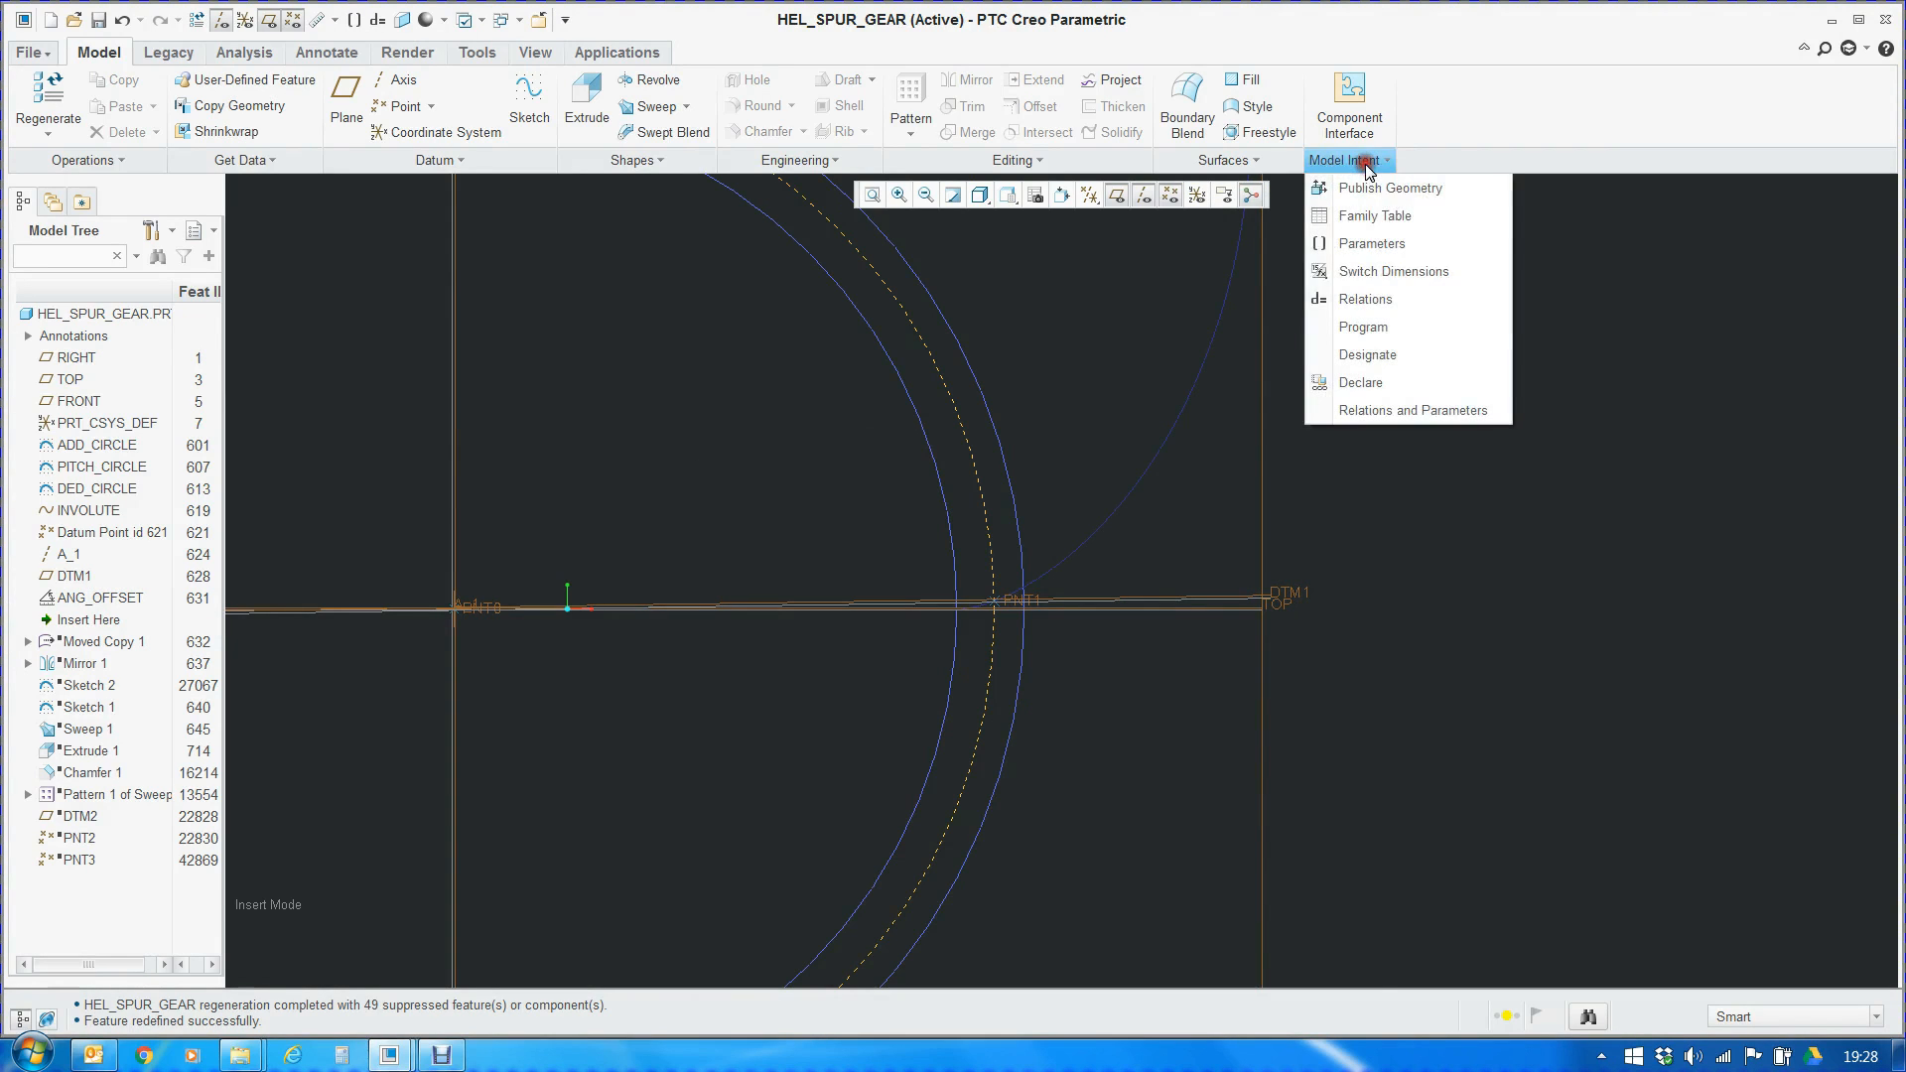
{"action": "left_click", "coordinate": [1385, 301]}
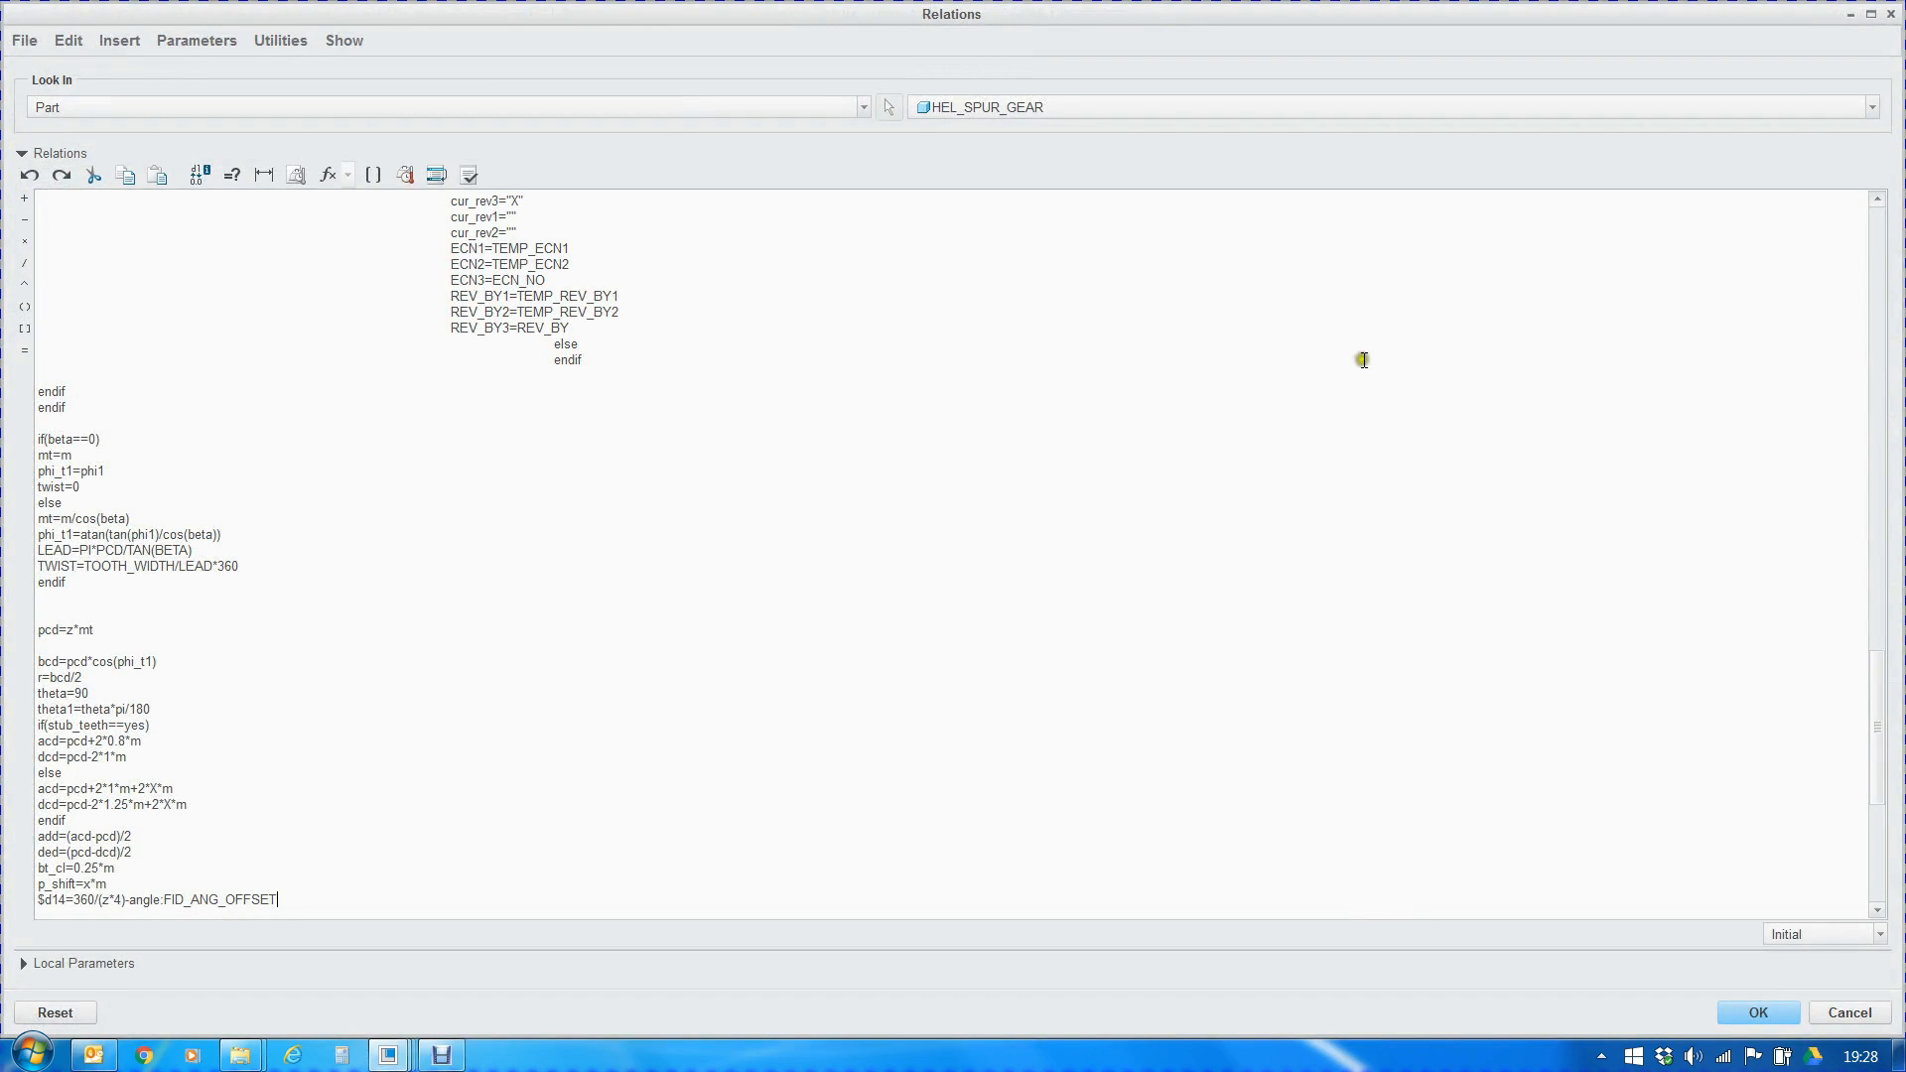
{"action": "scroll", "coordinate": [149, 717], "scroll_direction": "down", "scroll_amount": 3}
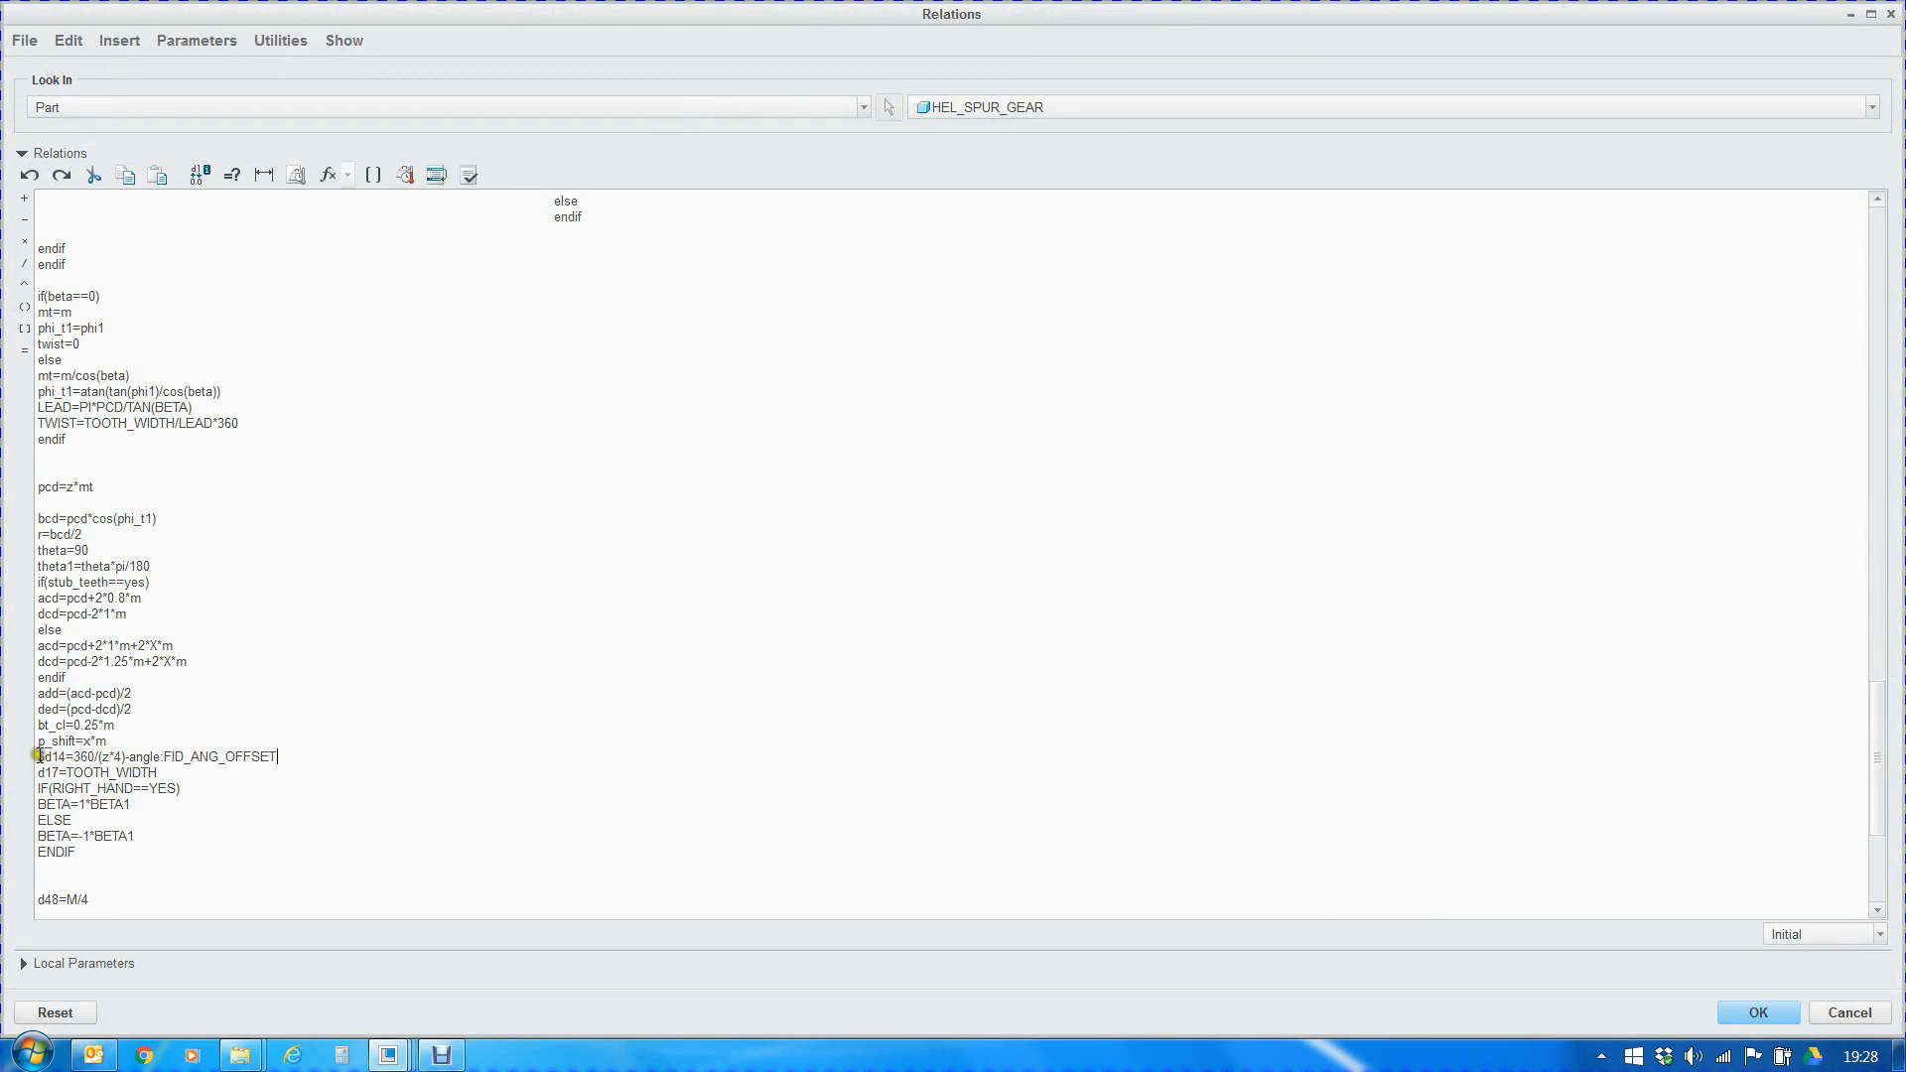
{"action": "left_click_drag", "start_coordinate": [41, 759], "coordinate": [274, 758]}
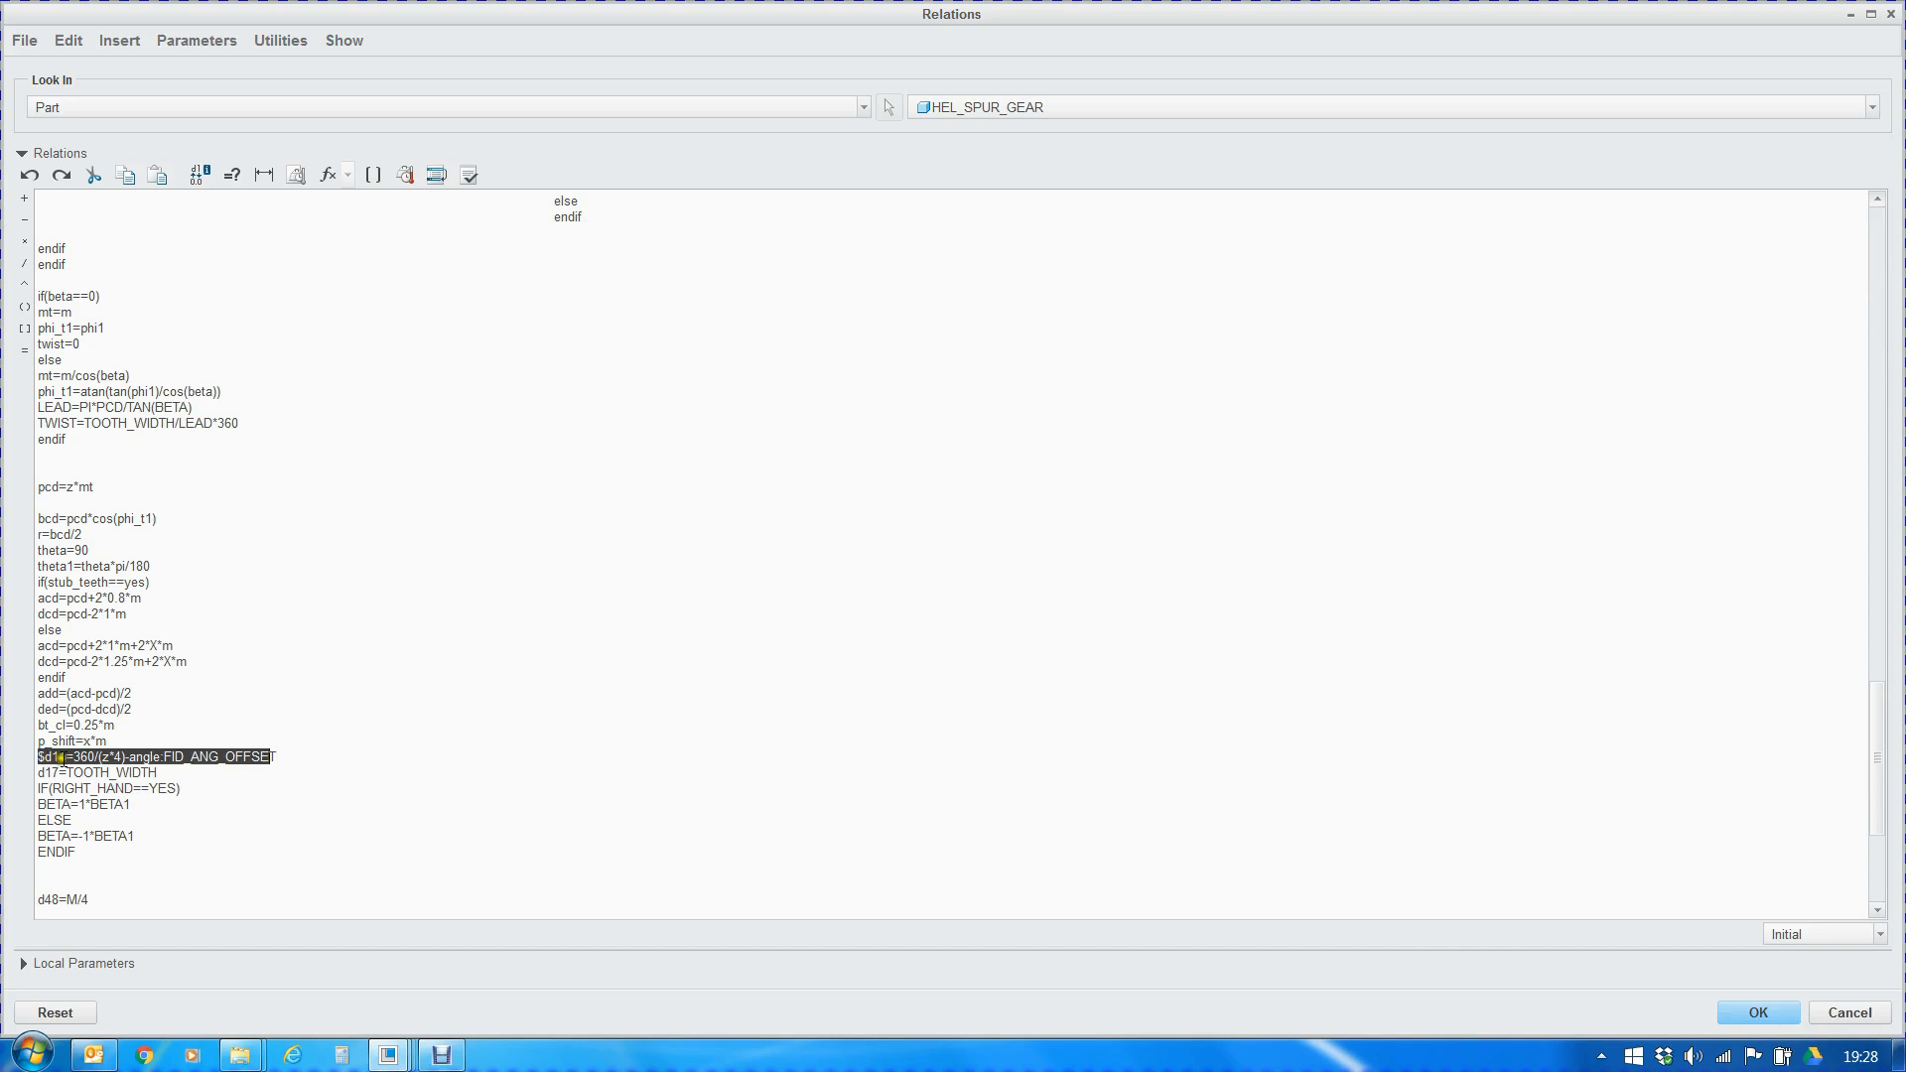
{"action": "mouse_move", "coordinate": [68, 756]}
{"action": "left_mouse_down"}
{"action": "mouse_move", "coordinate": [43, 754]}
{"action": "mouse_move", "coordinate": [97, 757]}
{"action": "left_mouse_up"}
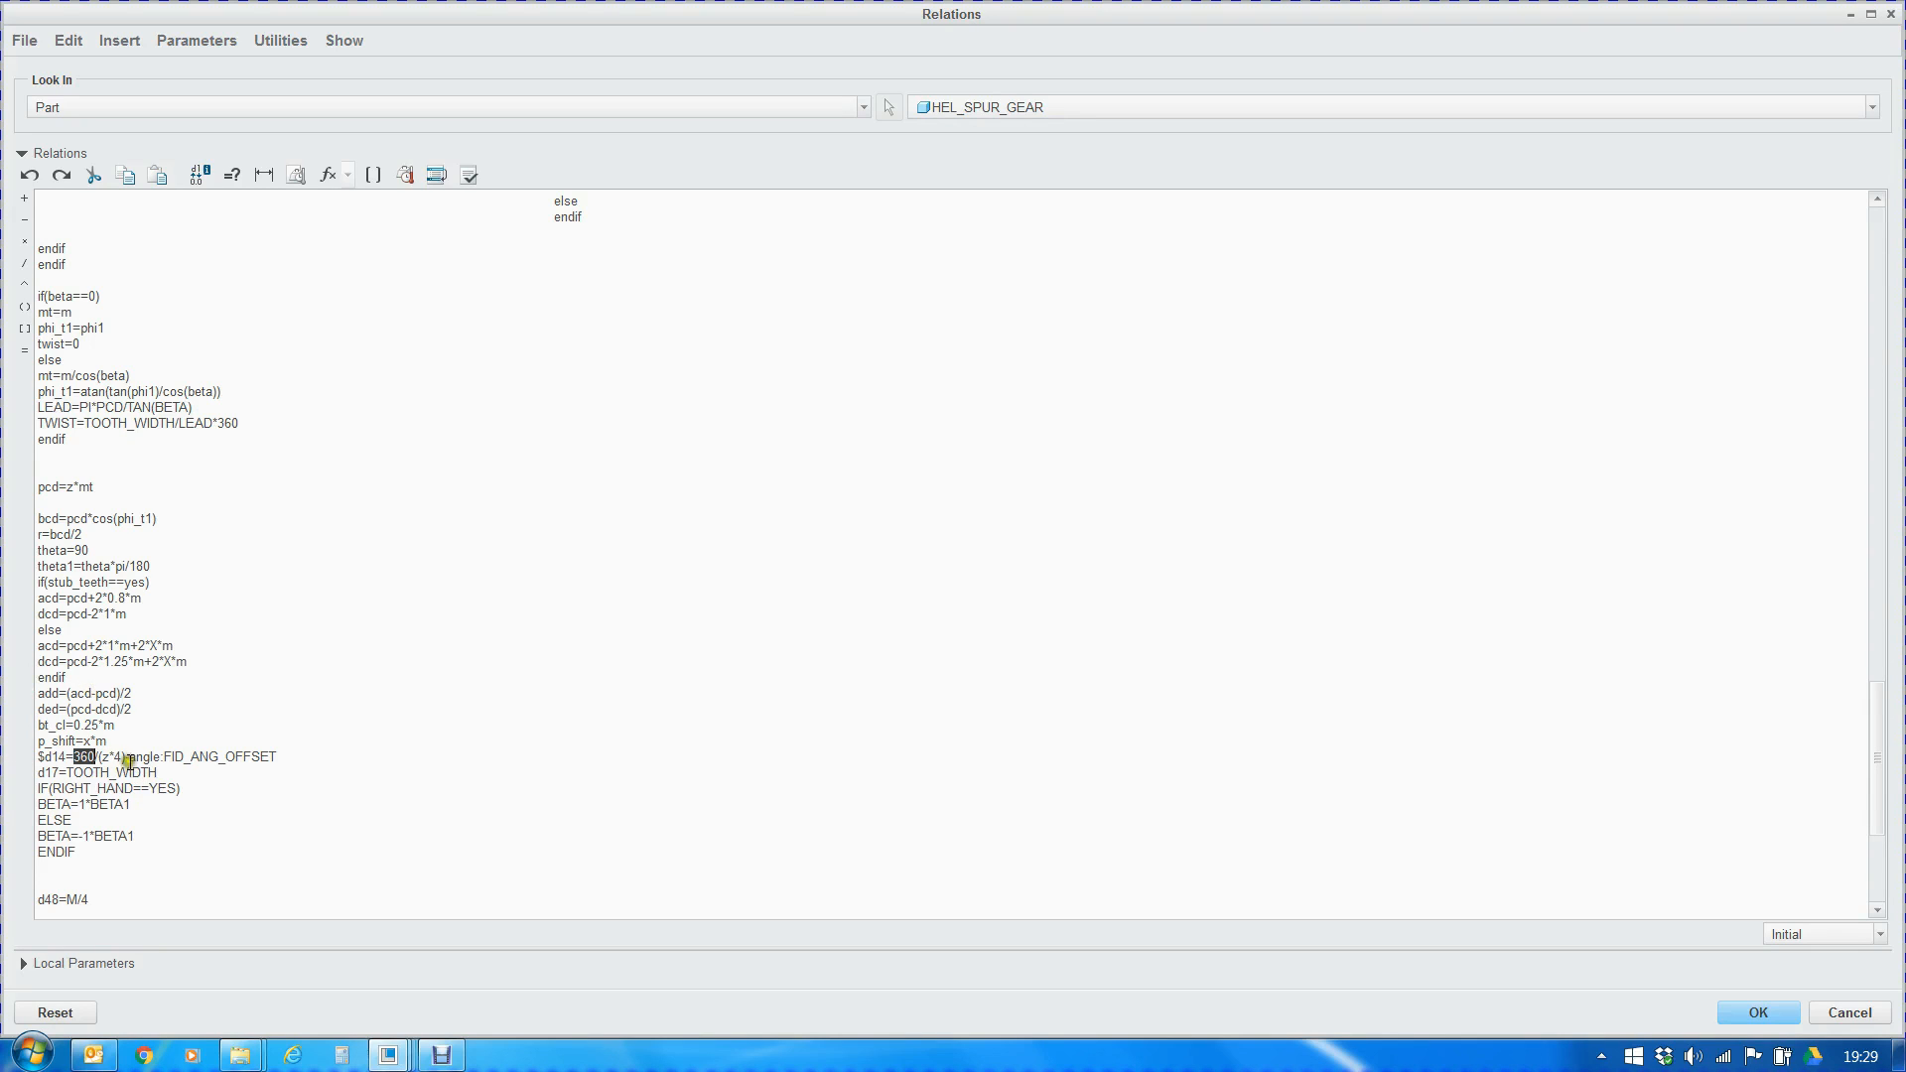
{"action": "left_click_drag", "start_coordinate": [130, 757], "coordinate": [279, 757]}
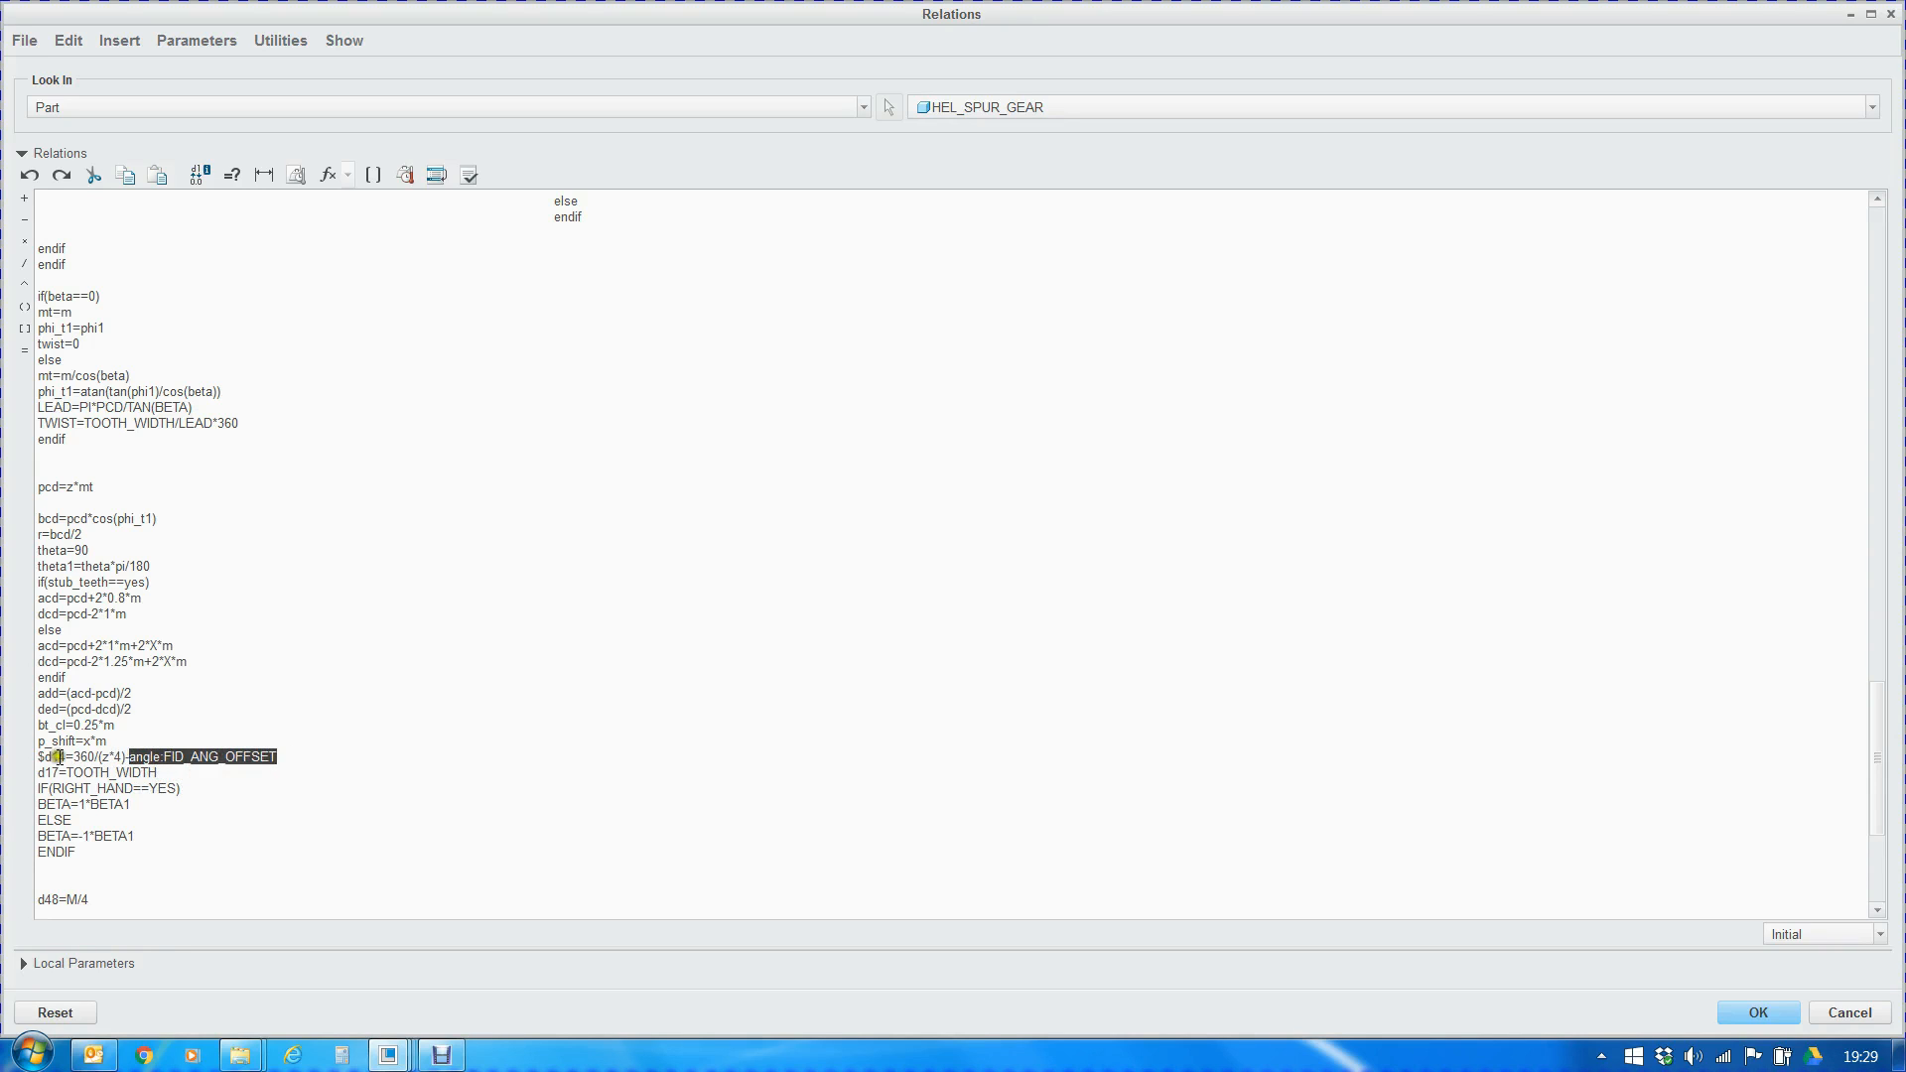
{"action": "left_click_drag", "start_coordinate": [74, 757], "coordinate": [272, 761]}
{"action": "left_click", "coordinate": [248, 764]}
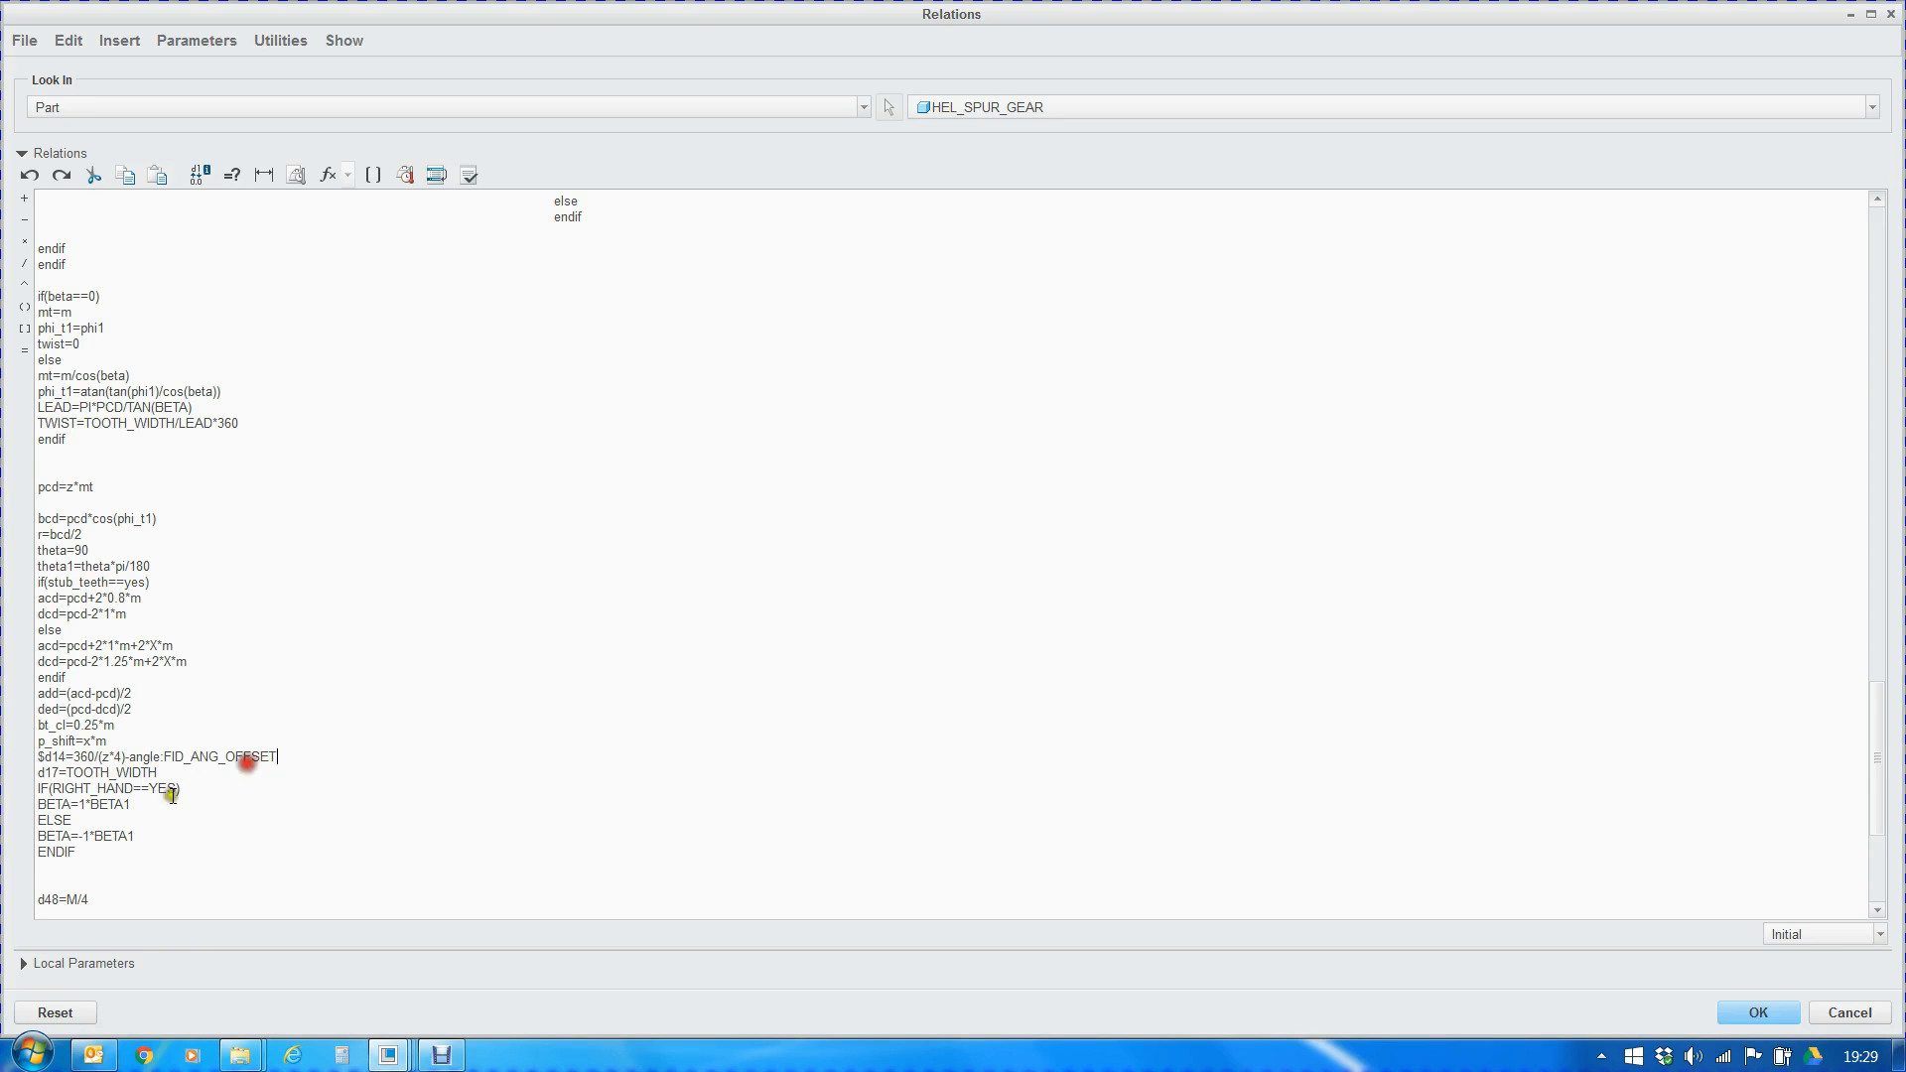
Close the part's relations and move the insertion point to just after Moved Copy 1
{"action": "left_click", "coordinate": [1738, 1011]}
{"action": "left_click", "coordinate": [86, 625]}
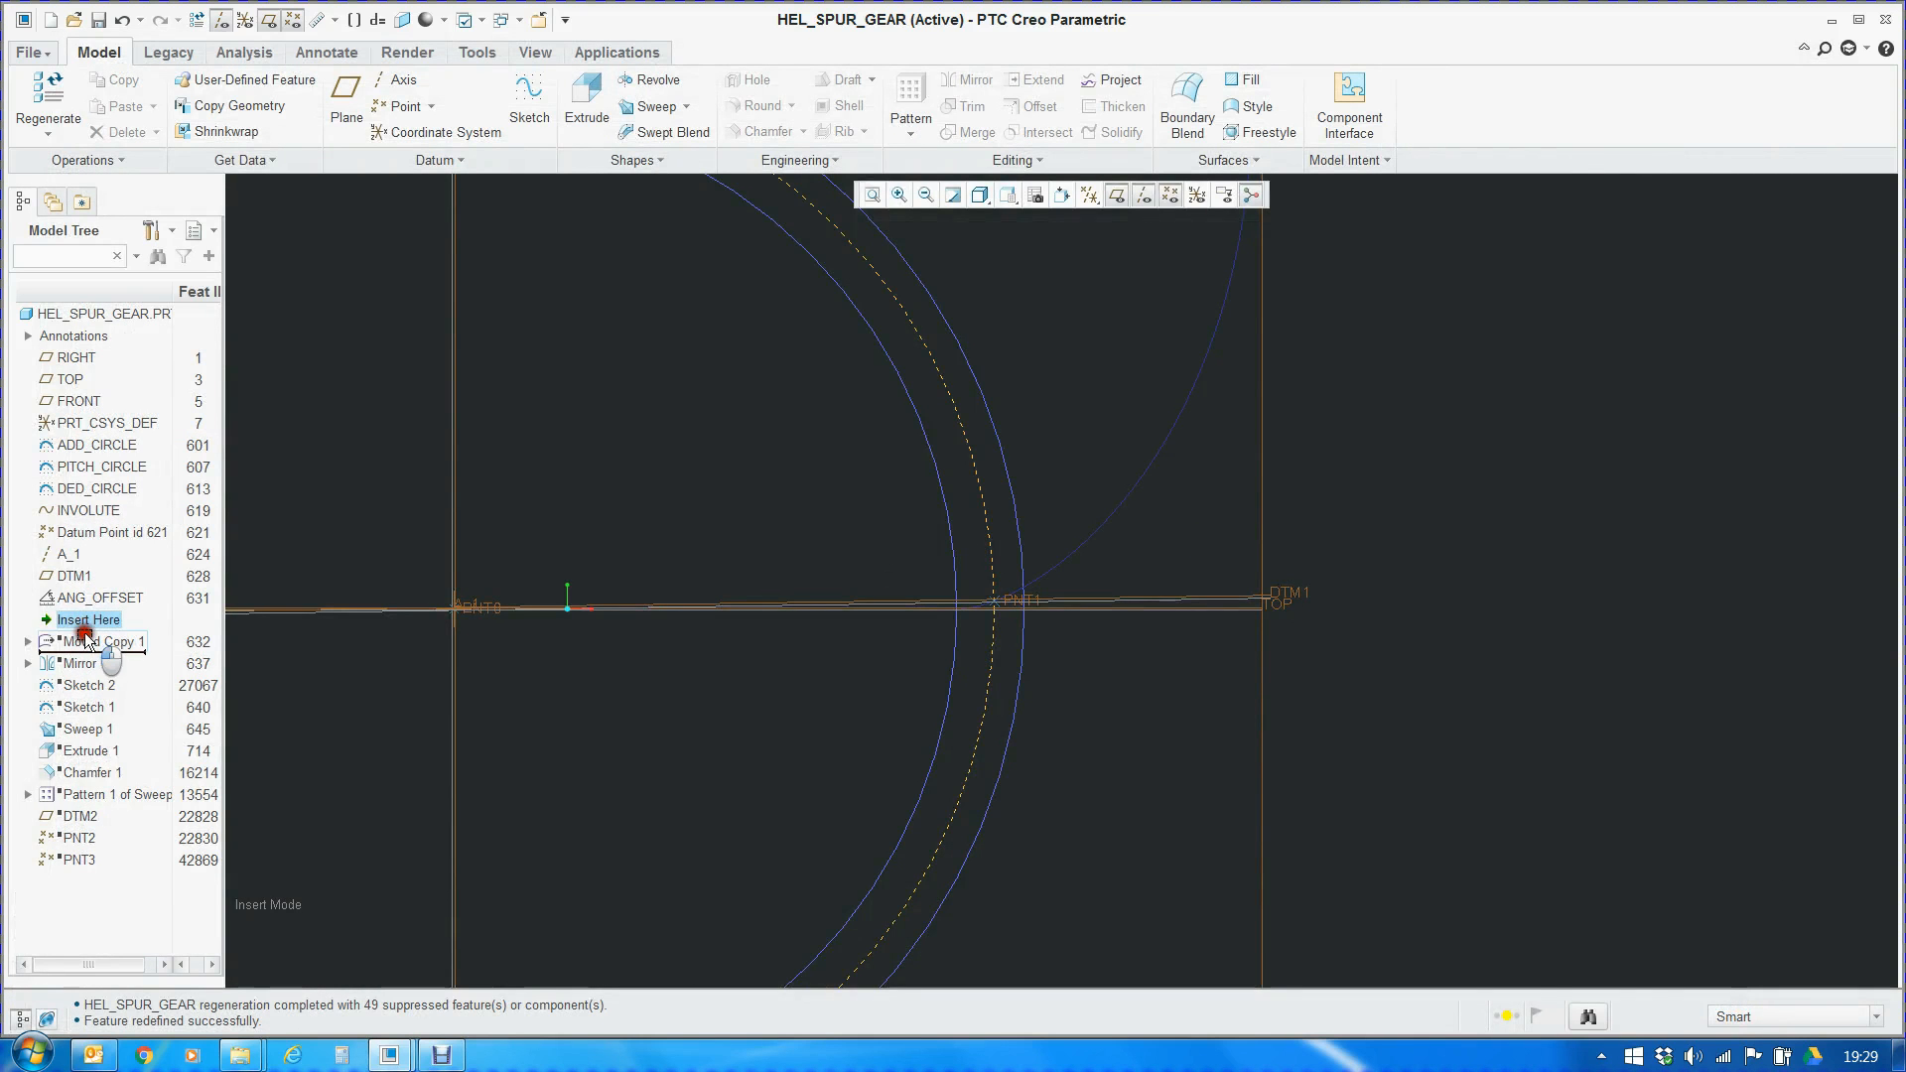
{"action": "left_click_drag", "start_coordinate": [87, 629], "coordinate": [86, 645]}
{"action": "scroll", "coordinate": [1059, 522], "scroll_direction": "up", "scroll_amount": 3}
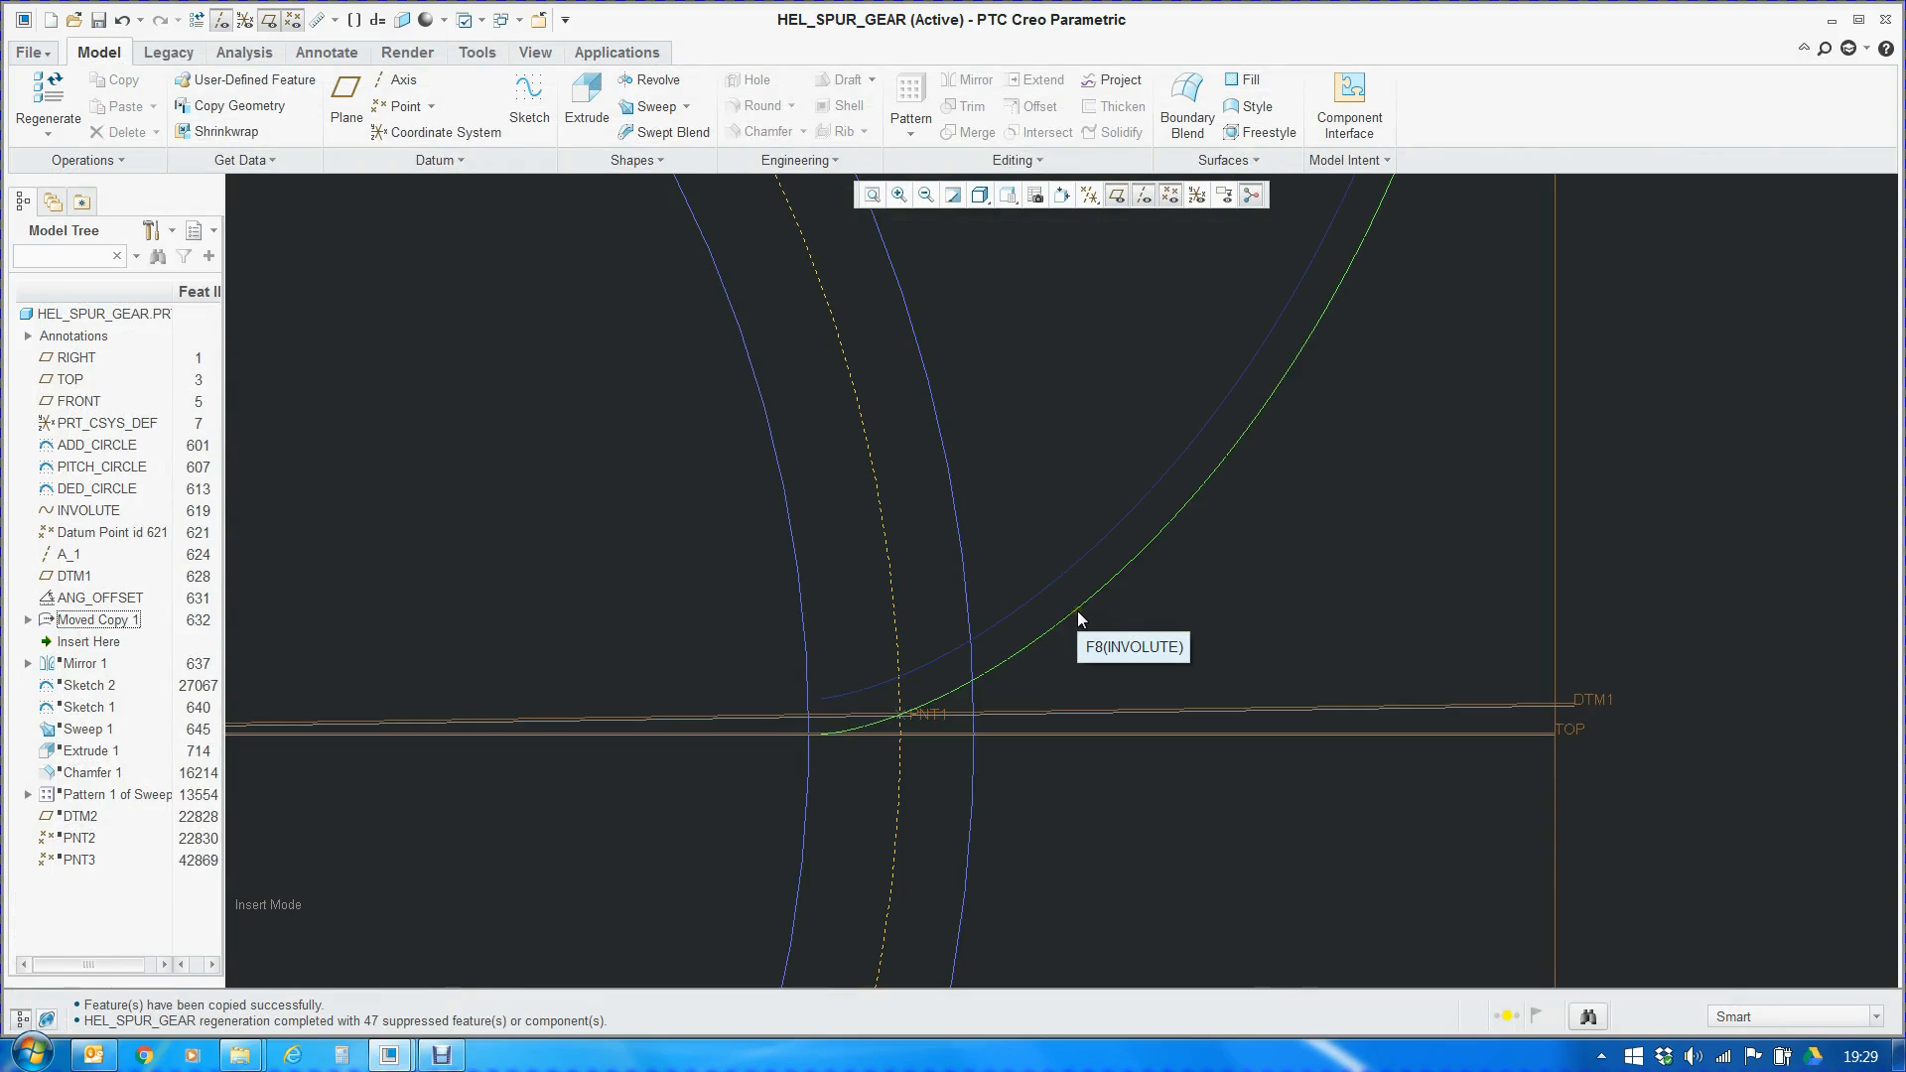
Display the dimensions of the copied involute curve and select the d14 rotation angle of Moved Copy 1
{"action": "left_click", "coordinate": [1097, 547]}
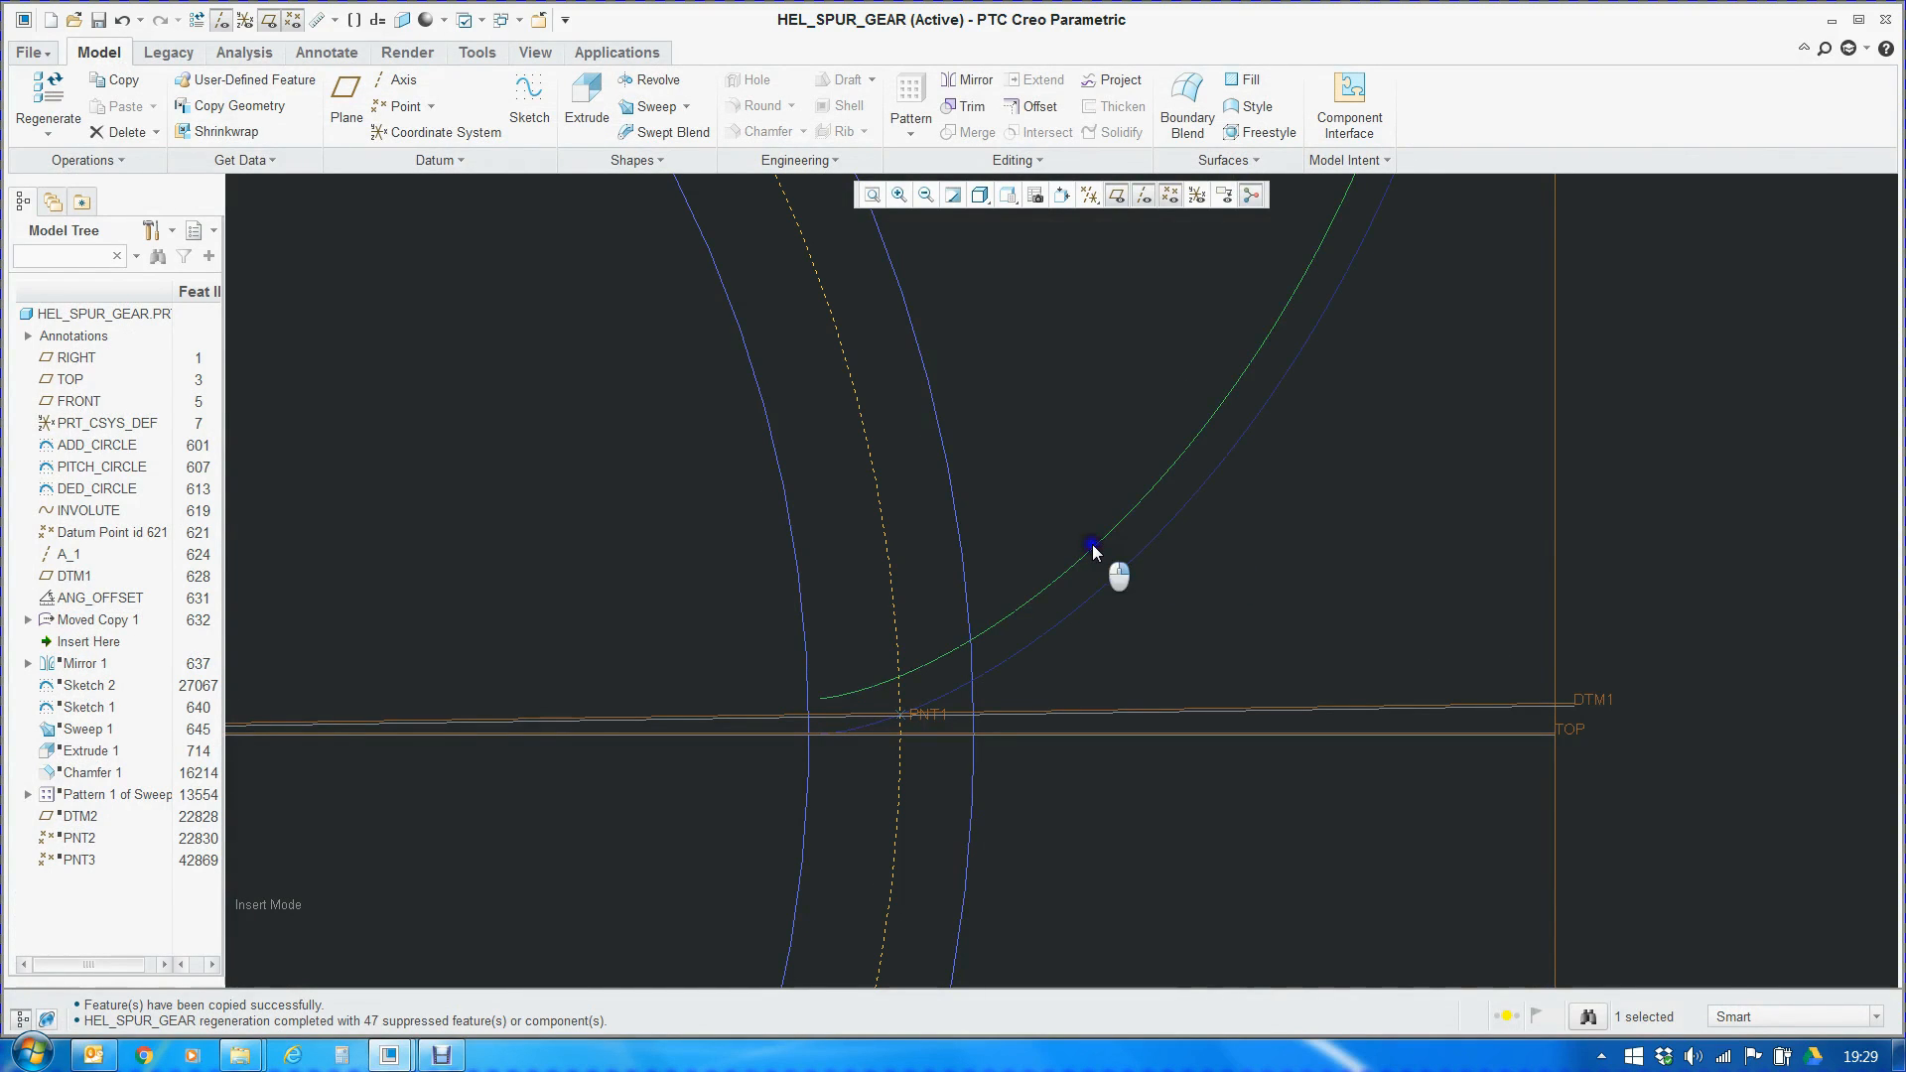
{"action": "right_click", "coordinate": [1098, 545]}
{"action": "left_click", "coordinate": [1138, 131]}
{"action": "scroll", "coordinate": [1183, 657], "scroll_direction": "down", "scroll_amount": 4}
{"action": "left_click", "coordinate": [1179, 475]}
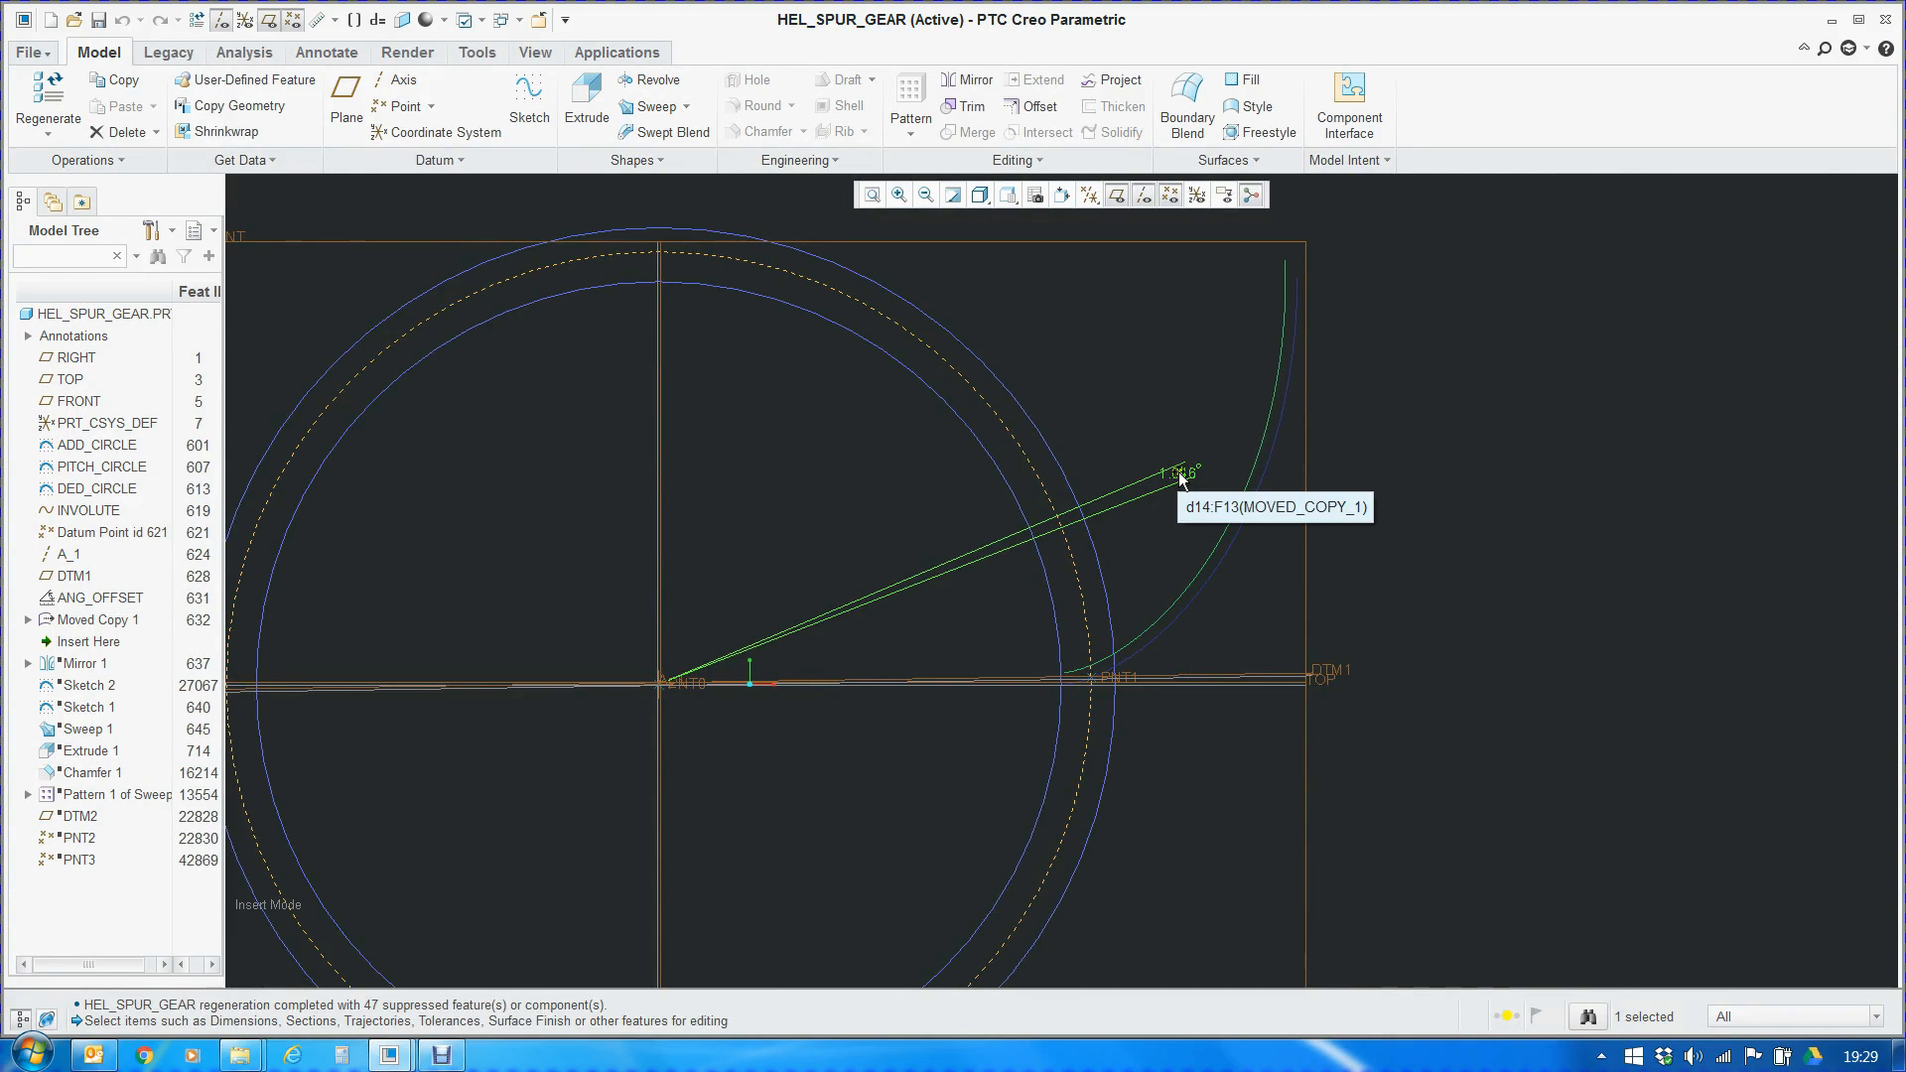
Try to open the part's relations while the Moved Copy 1 angle dimension is displayed
{"action": "left_click", "coordinate": [1347, 161]}
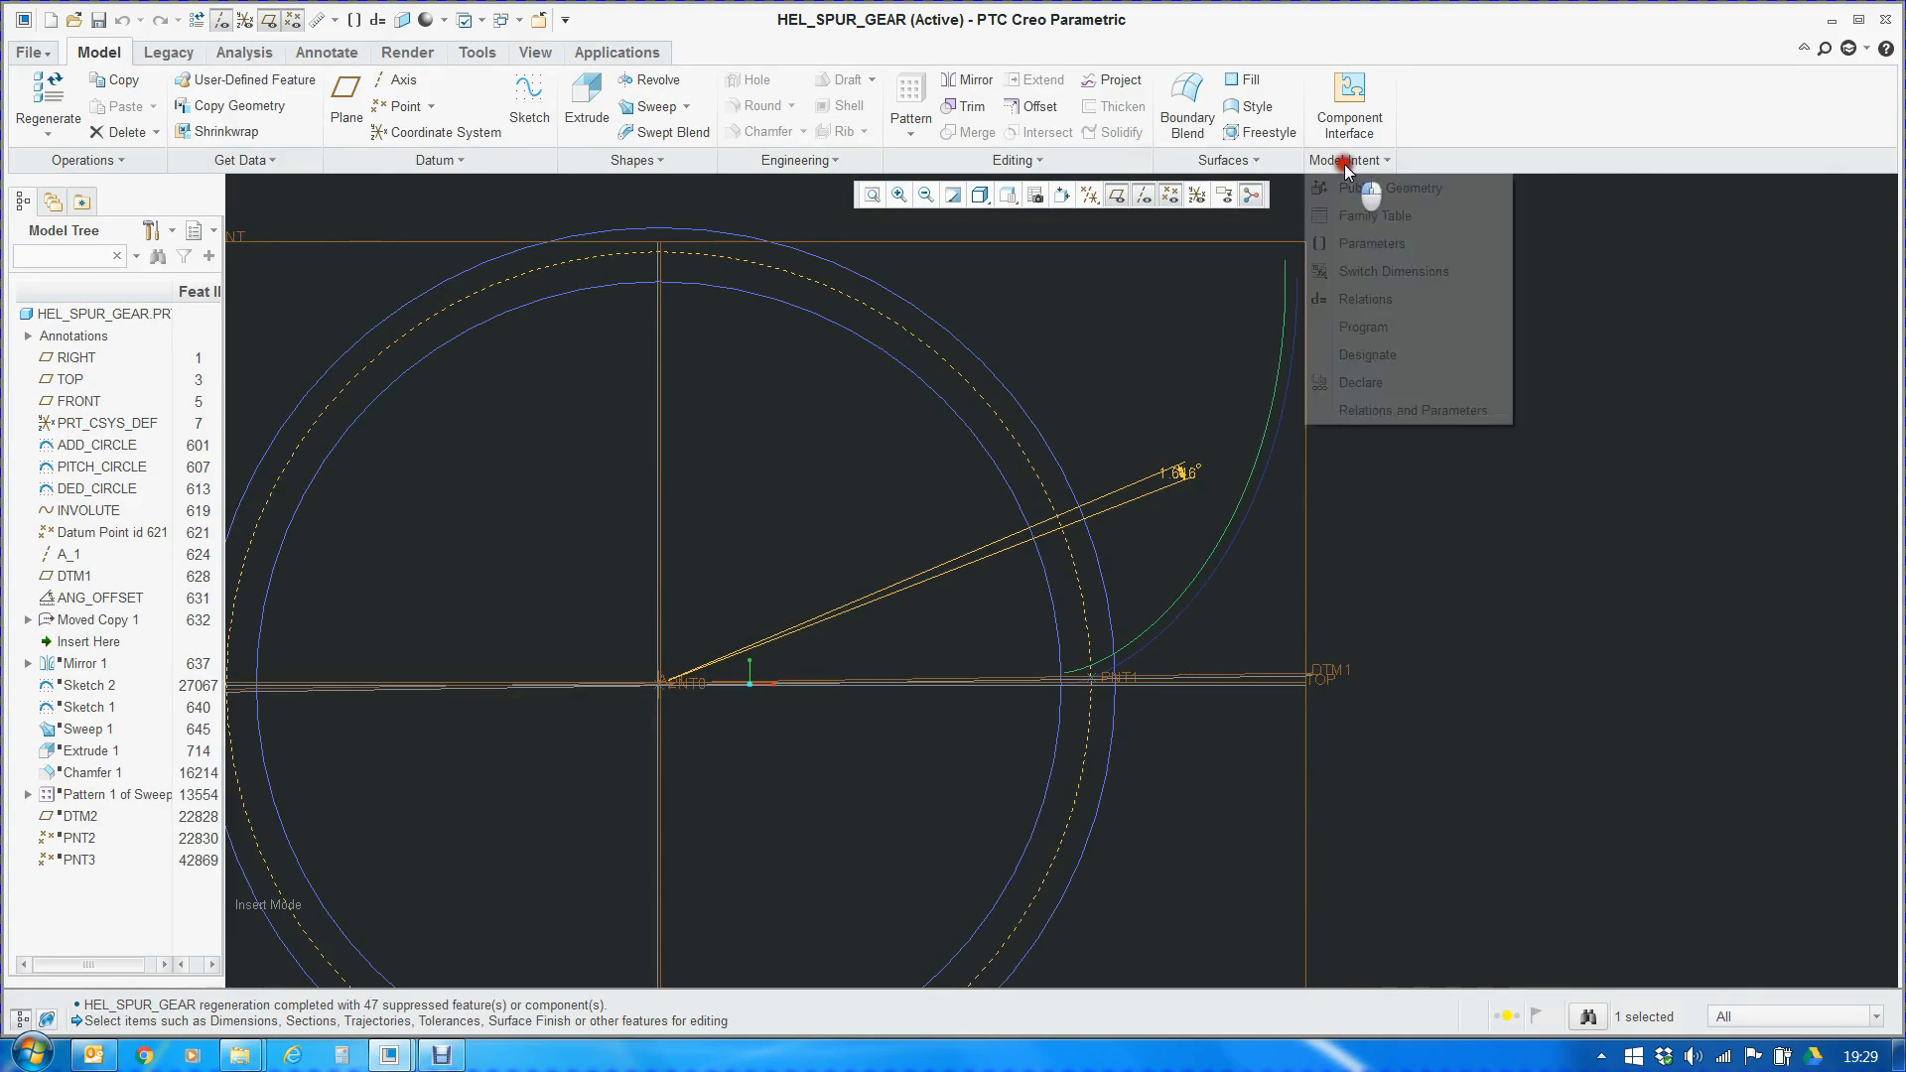
{"action": "left_click", "coordinate": [1371, 304]}
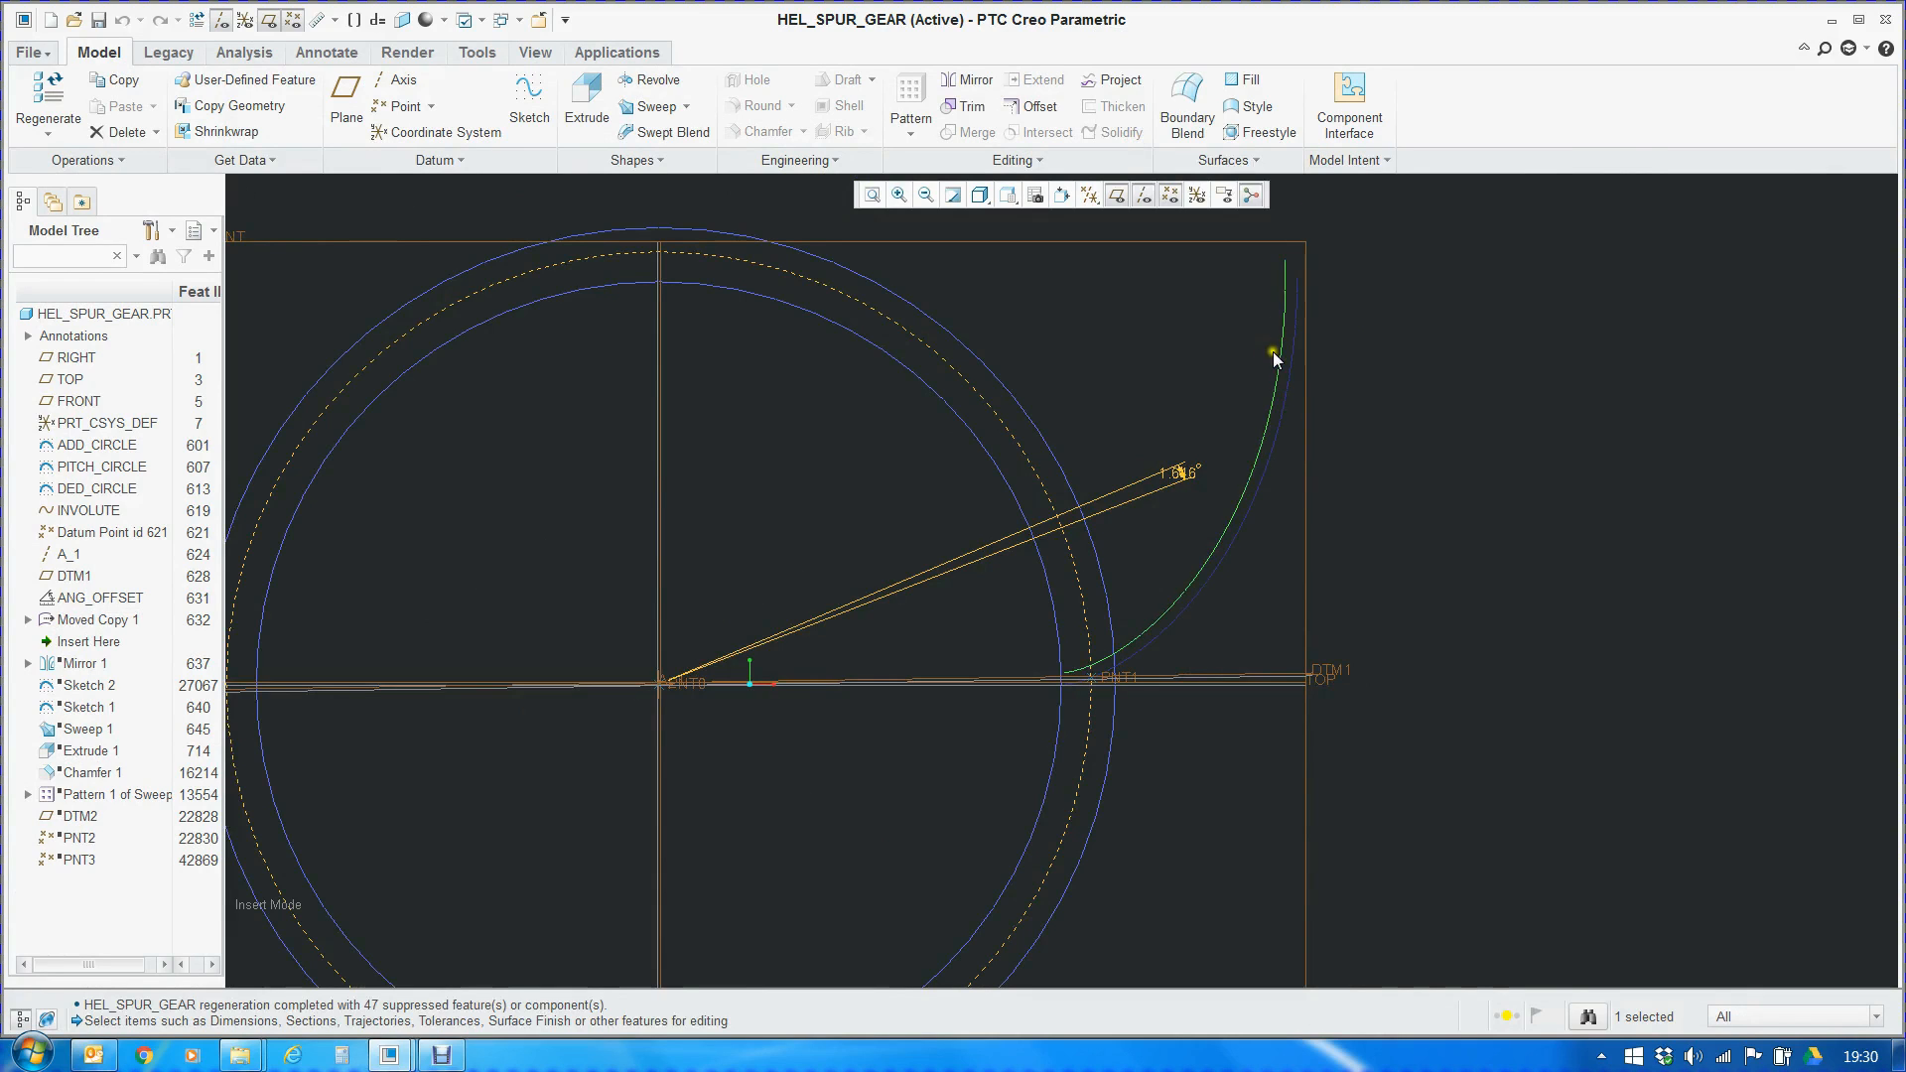
{"action": "left_click", "coordinate": [1341, 166]}
{"action": "left_click", "coordinate": [1366, 299]}
{"action": "left_click", "coordinate": [384, 1054]}
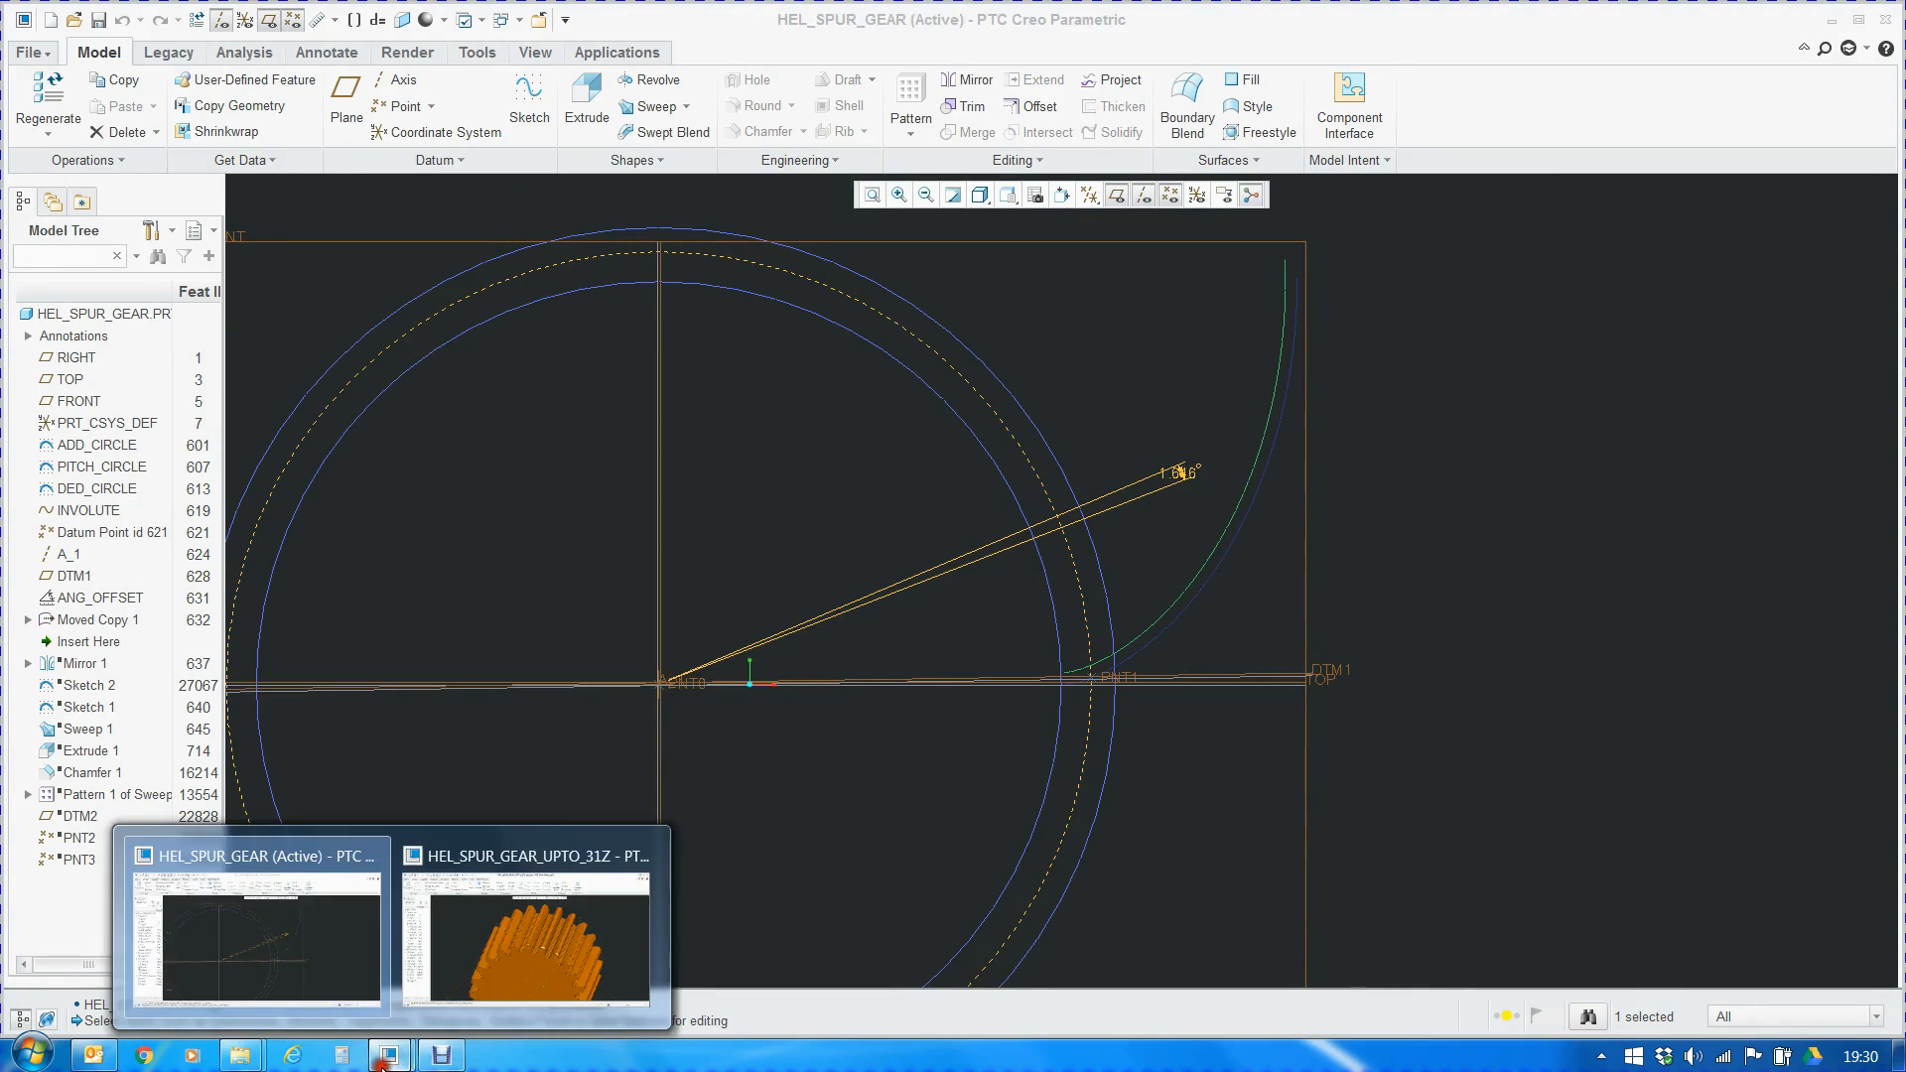
{"action": "left_click", "coordinate": [505, 945]}
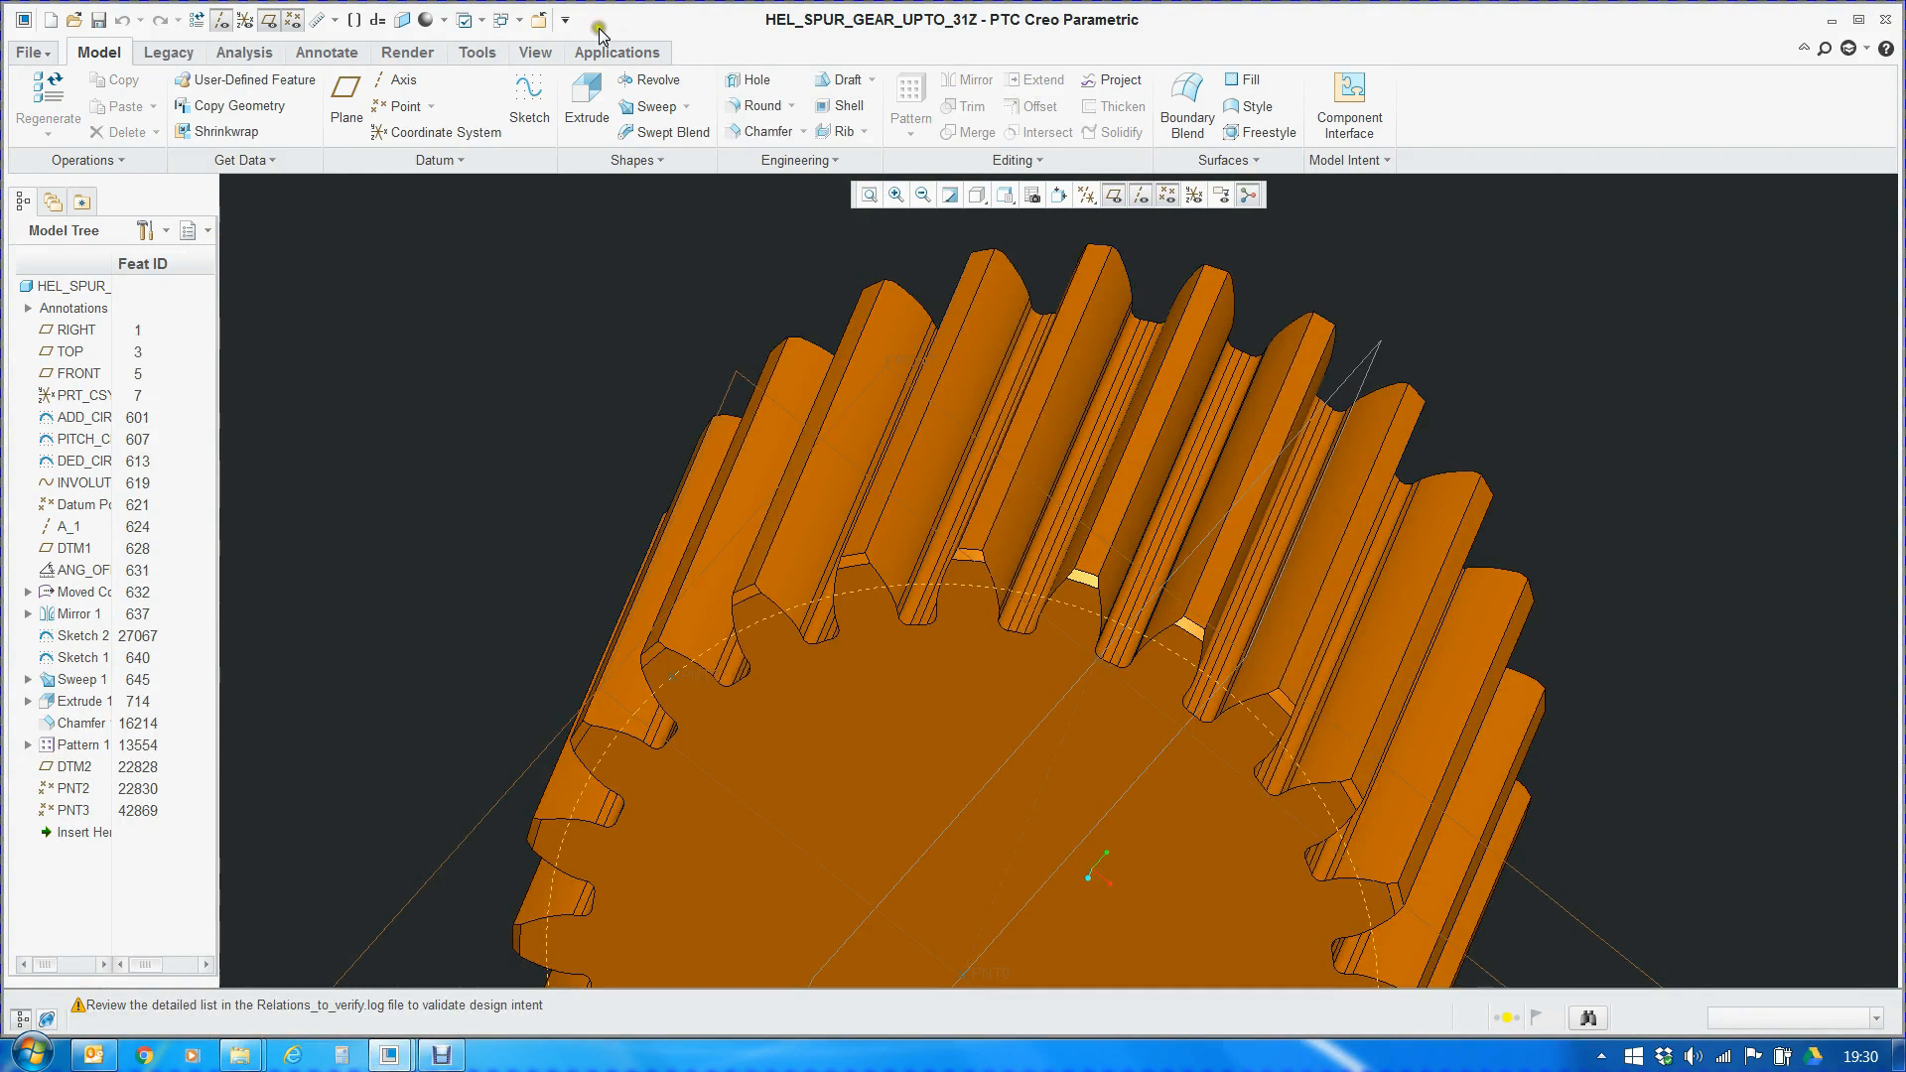
{"action": "left_click", "coordinate": [511, 20]}
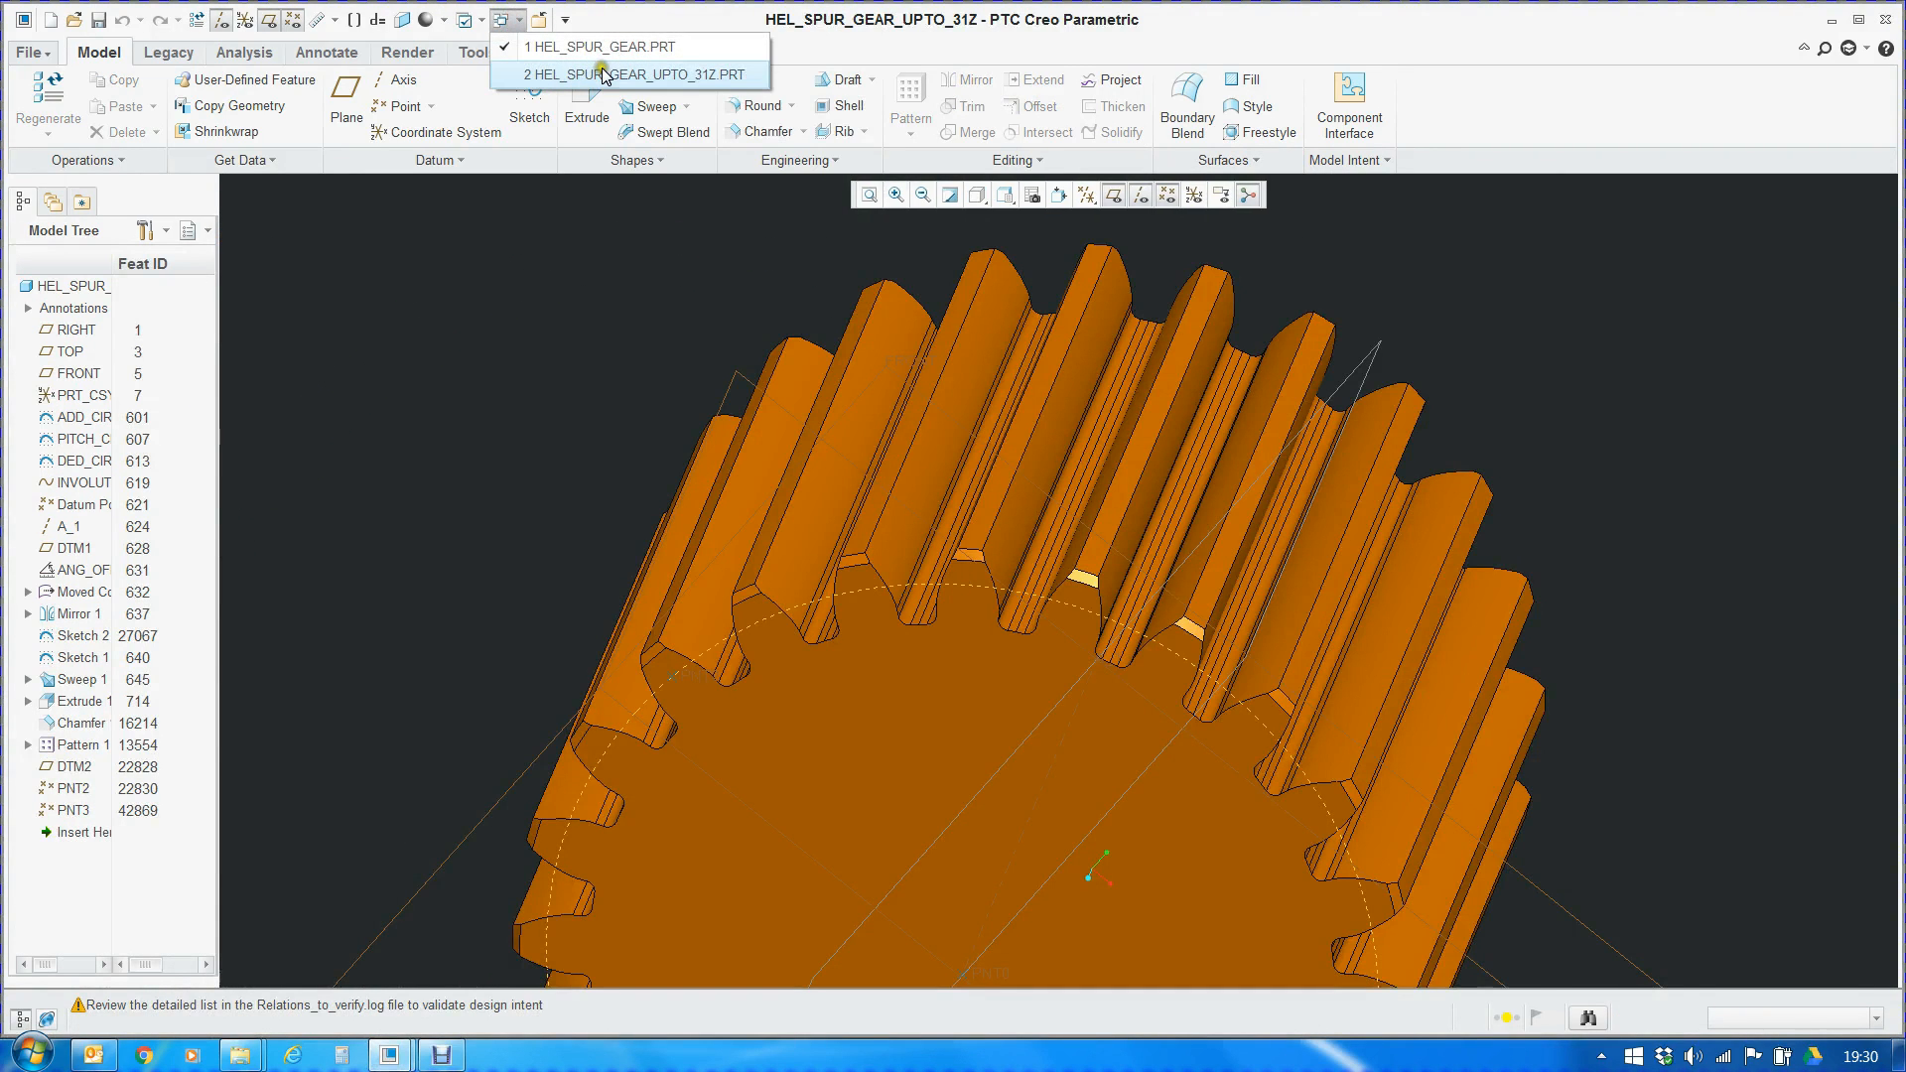
{"action": "left_click", "coordinate": [603, 75]}
{"action": "scroll", "coordinate": [838, 551], "scroll_direction": "down", "scroll_amount": 4}
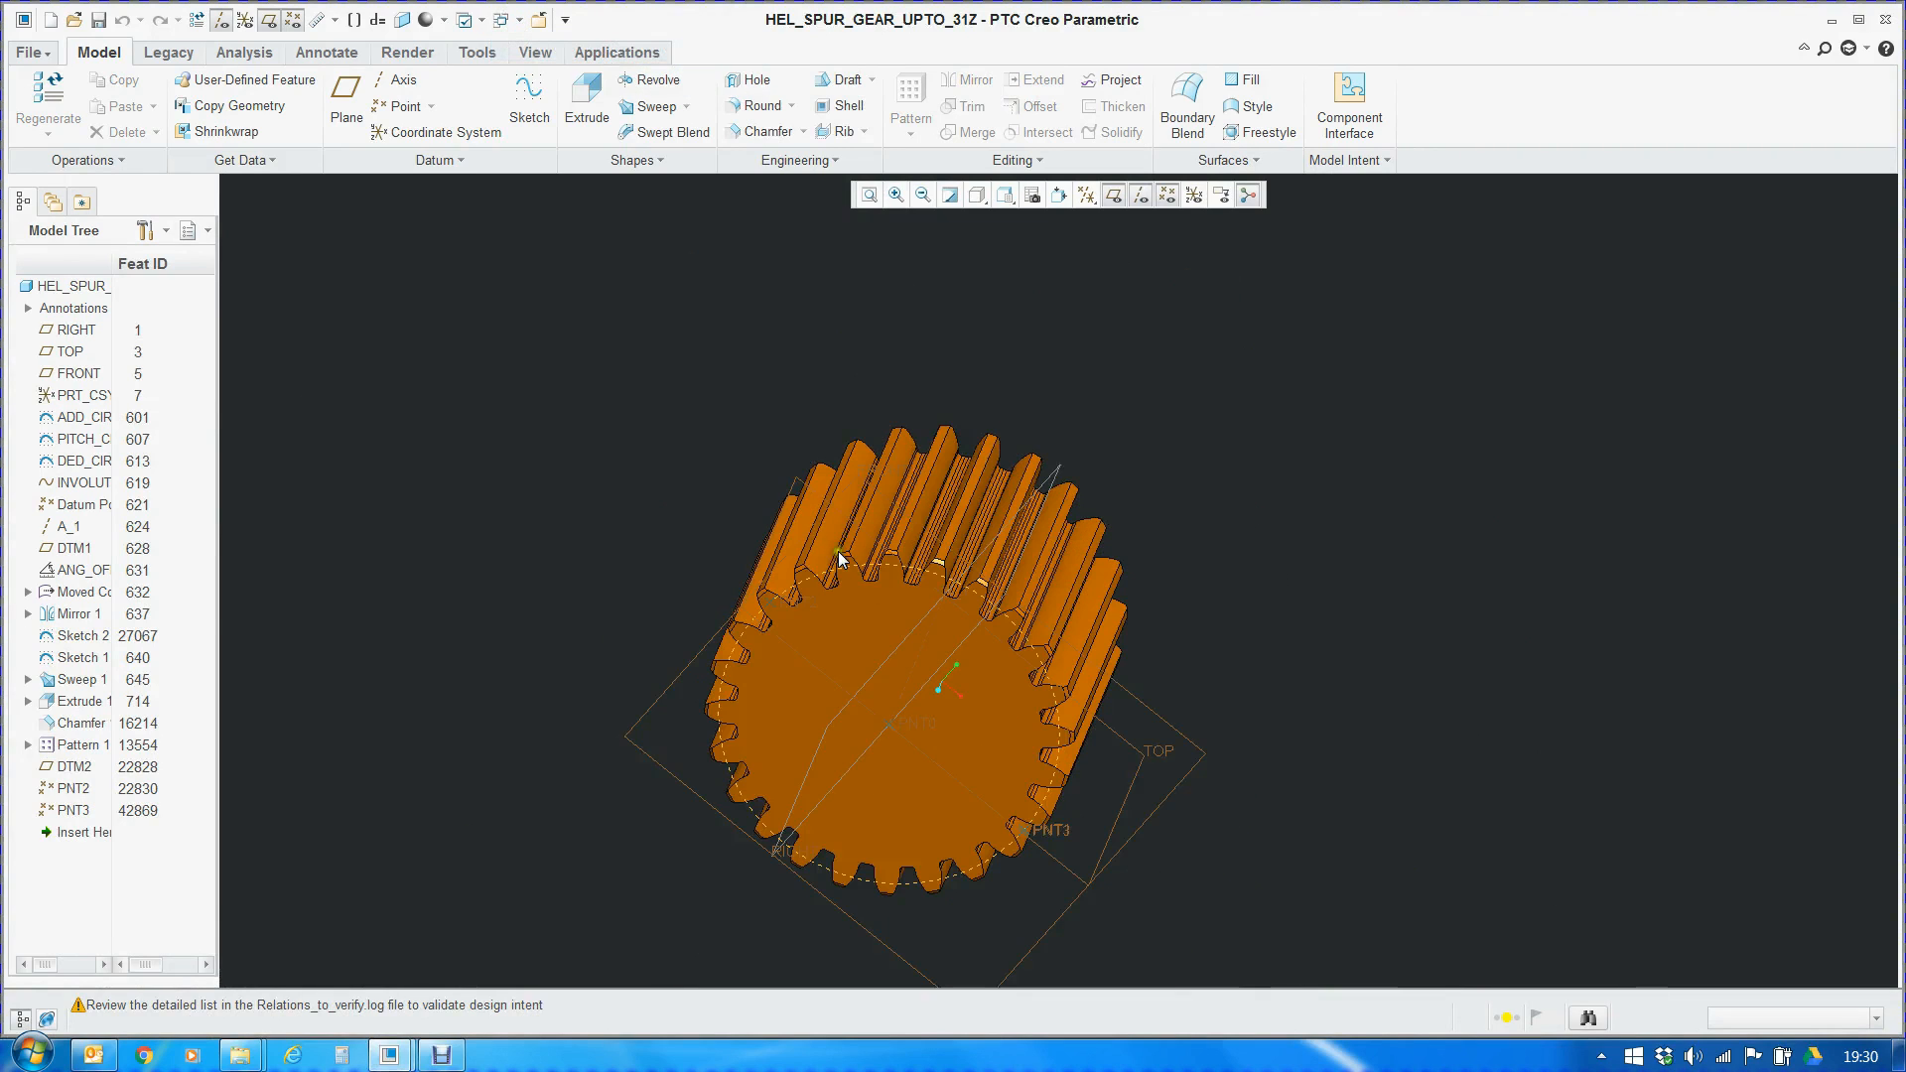
{"action": "left_click", "coordinate": [510, 20]}
{"action": "left_click", "coordinate": [596, 74]}
{"action": "left_click", "coordinate": [510, 20]}
{"action": "left_click", "coordinate": [585, 71]}
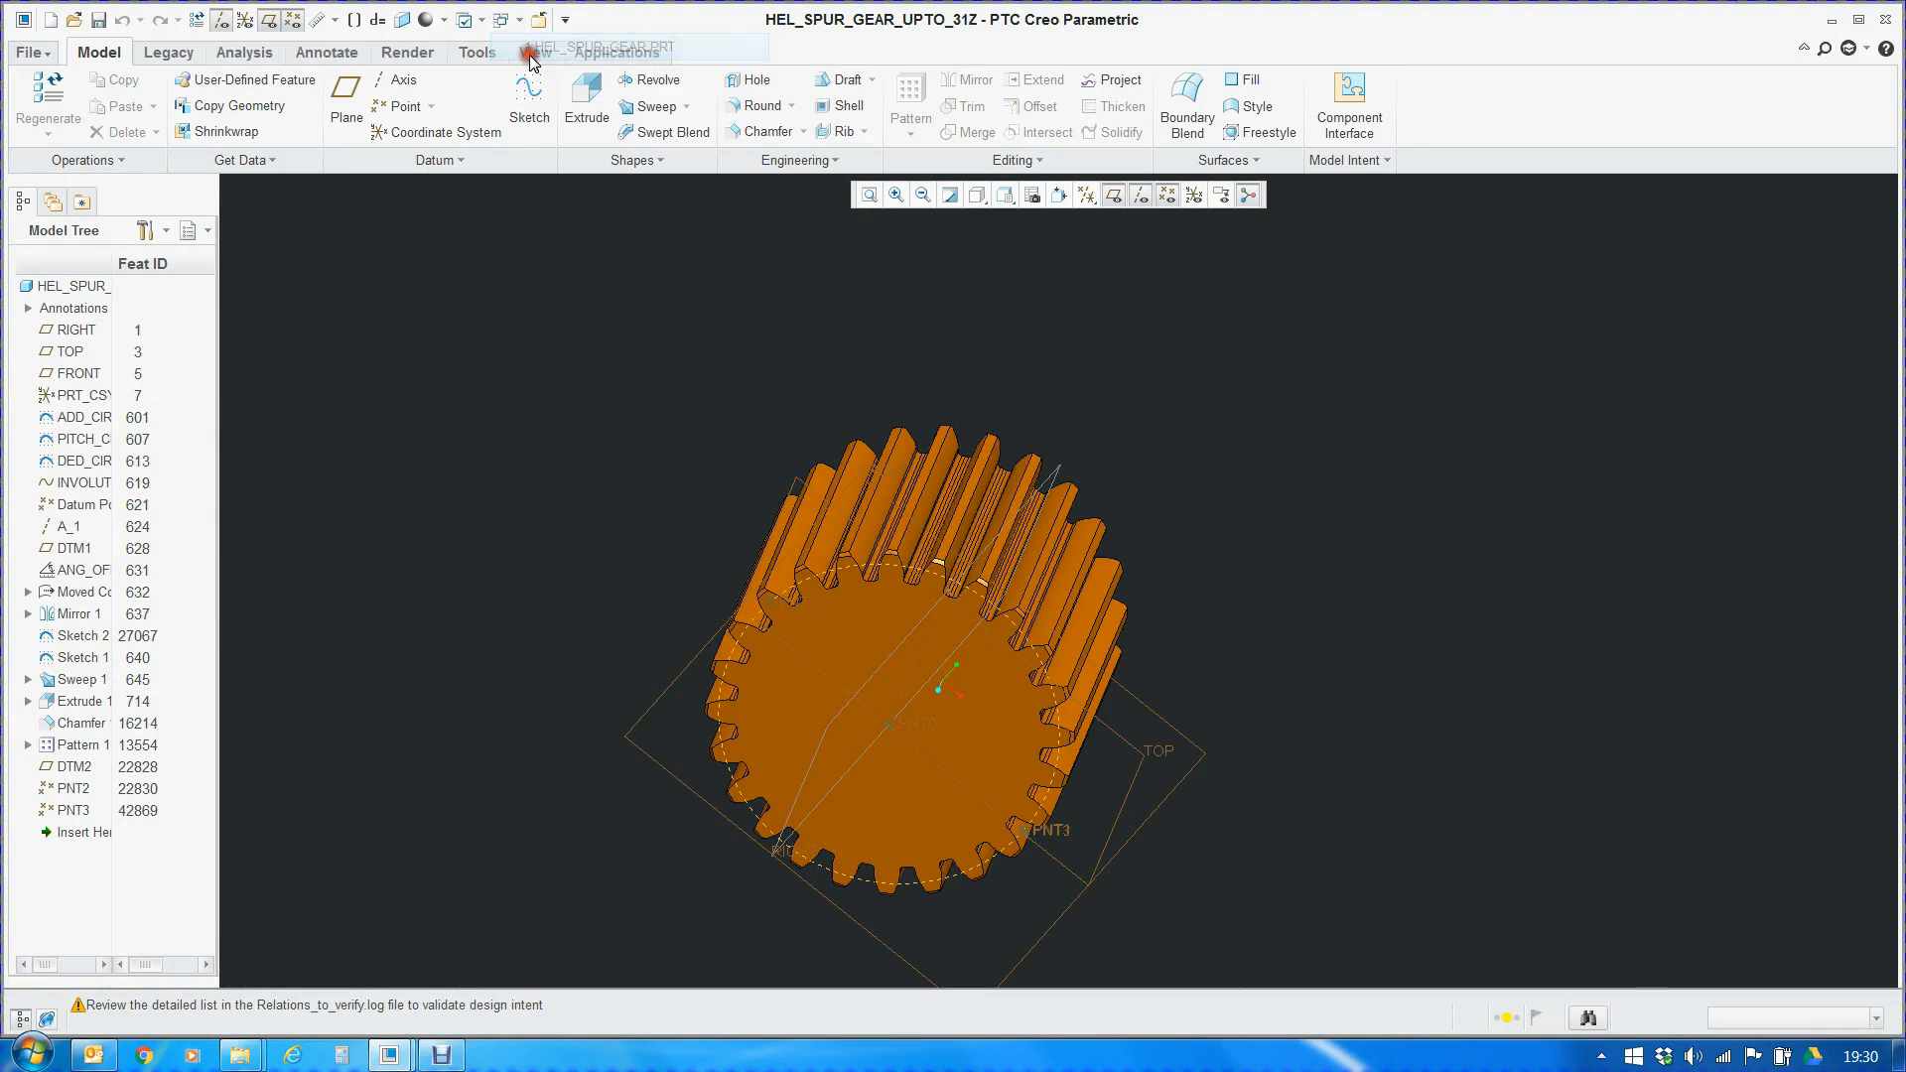
{"action": "mouse_move", "coordinate": [389, 1055]}
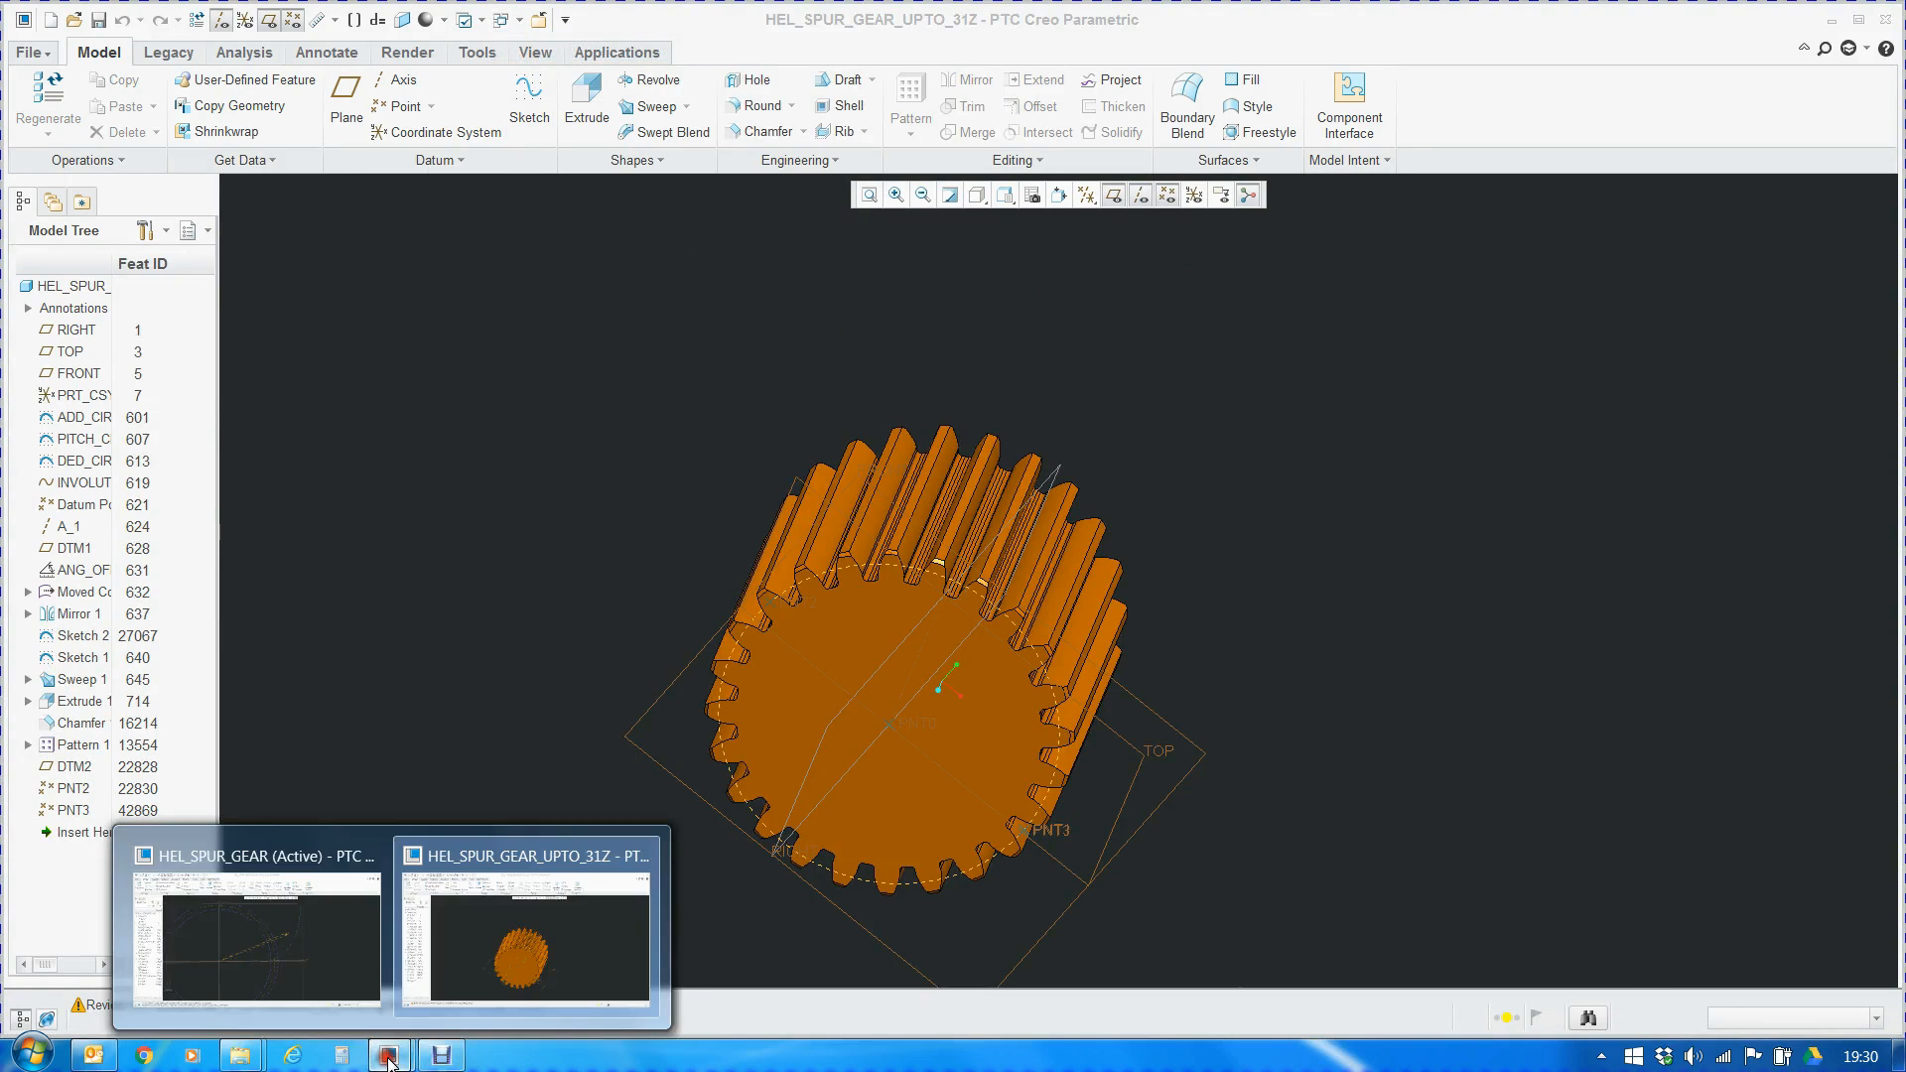
{"action": "left_click", "coordinate": [320, 965]}
Clear the displayed angle dimension, check the $d14 relation in the part's relations, and close them
{"action": "scroll", "coordinate": [1158, 455], "scroll_direction": "down", "scroll_amount": 2}
{"action": "left_click", "coordinate": [1349, 160]}
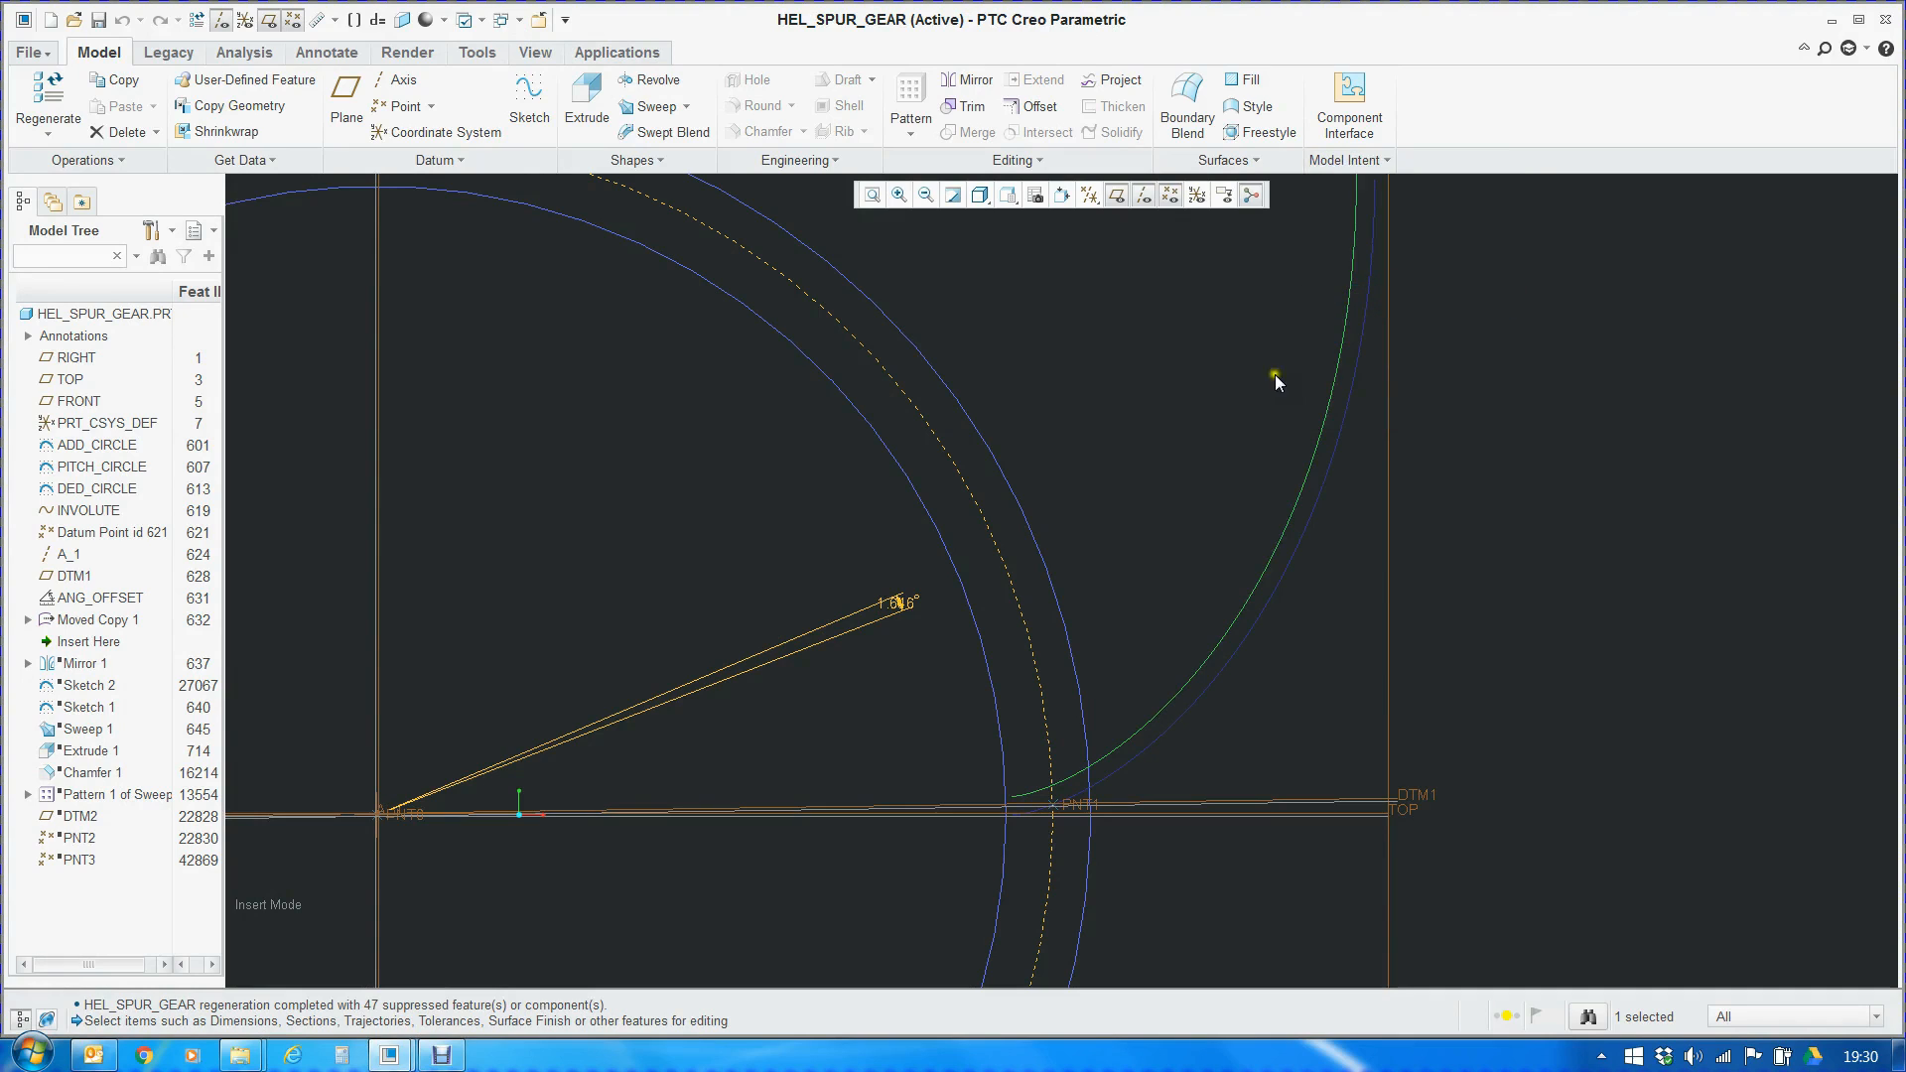
{"action": "scroll", "coordinate": [1106, 691], "scroll_direction": "down", "scroll_amount": 1}
{"action": "scroll", "coordinate": [949, 731], "scroll_direction": "up", "scroll_amount": 4}
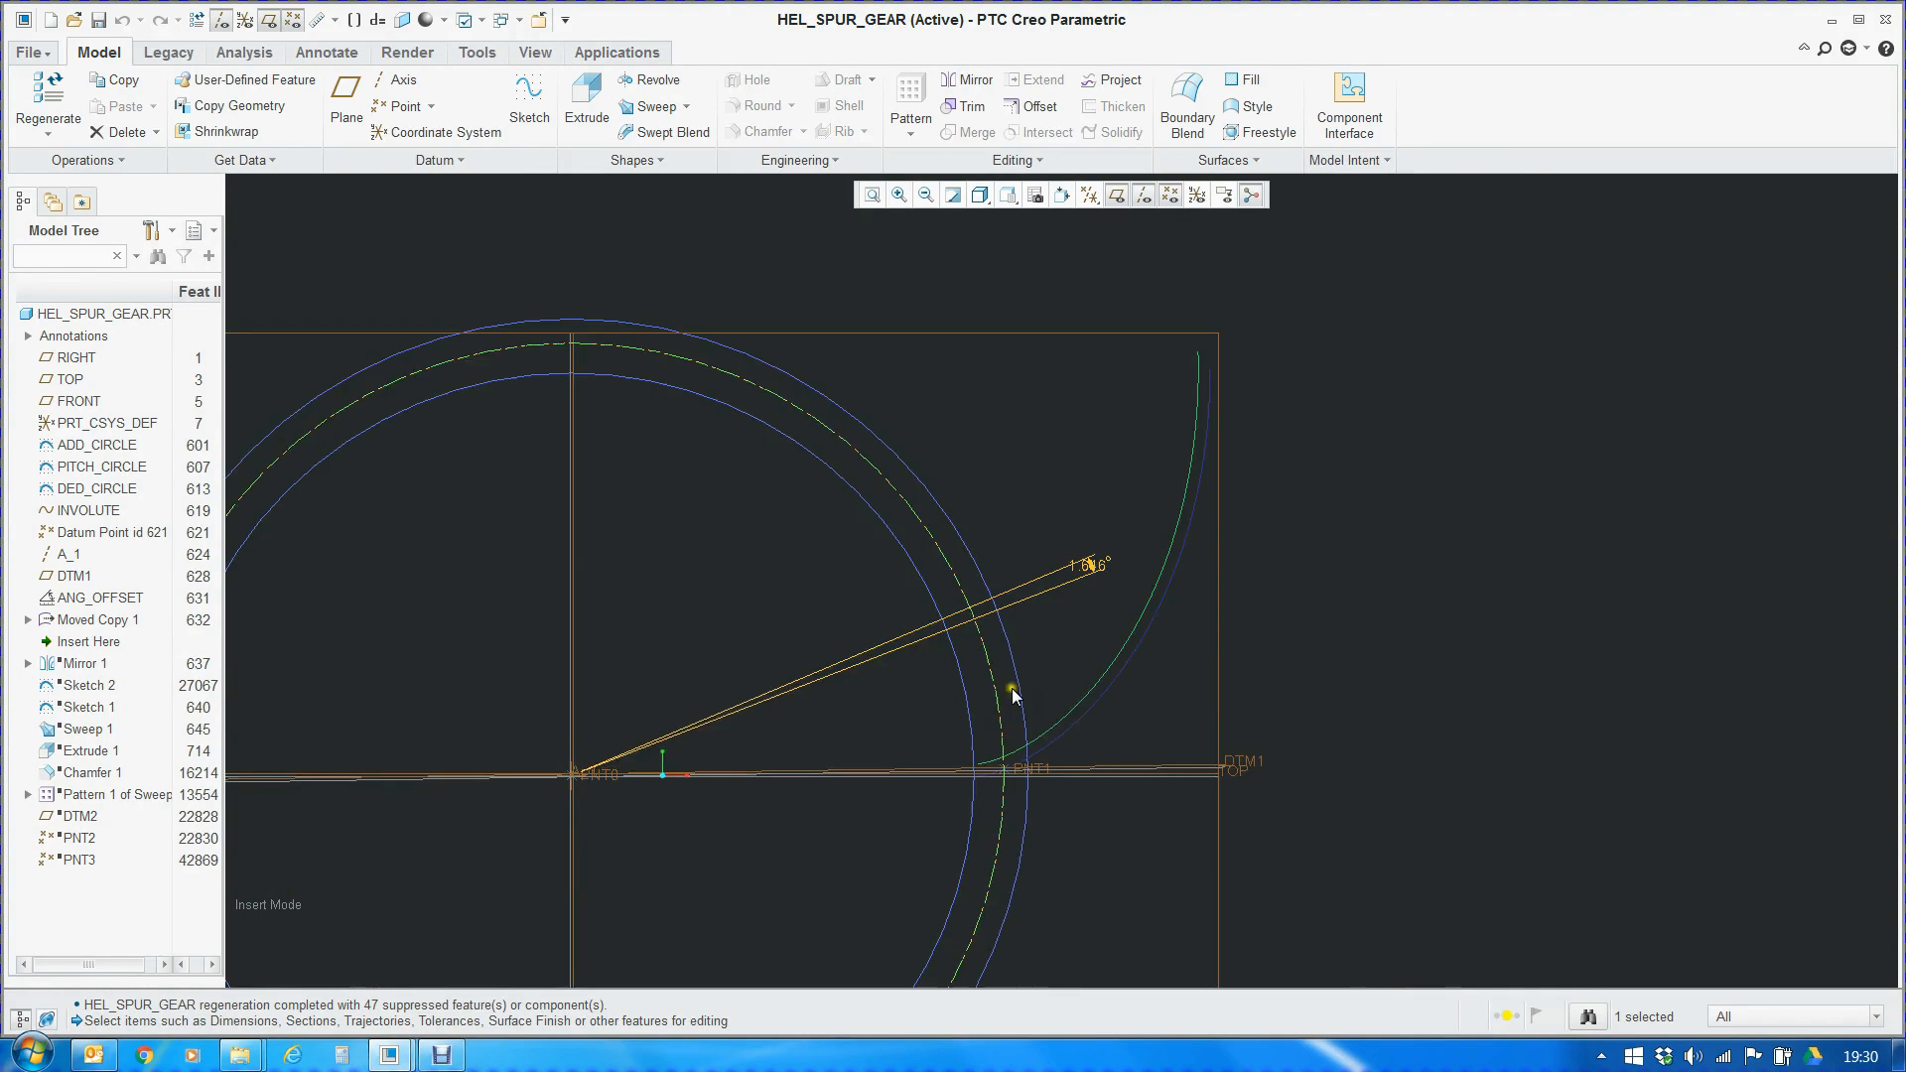
{"action": "double_click", "coordinate": [1321, 590]}
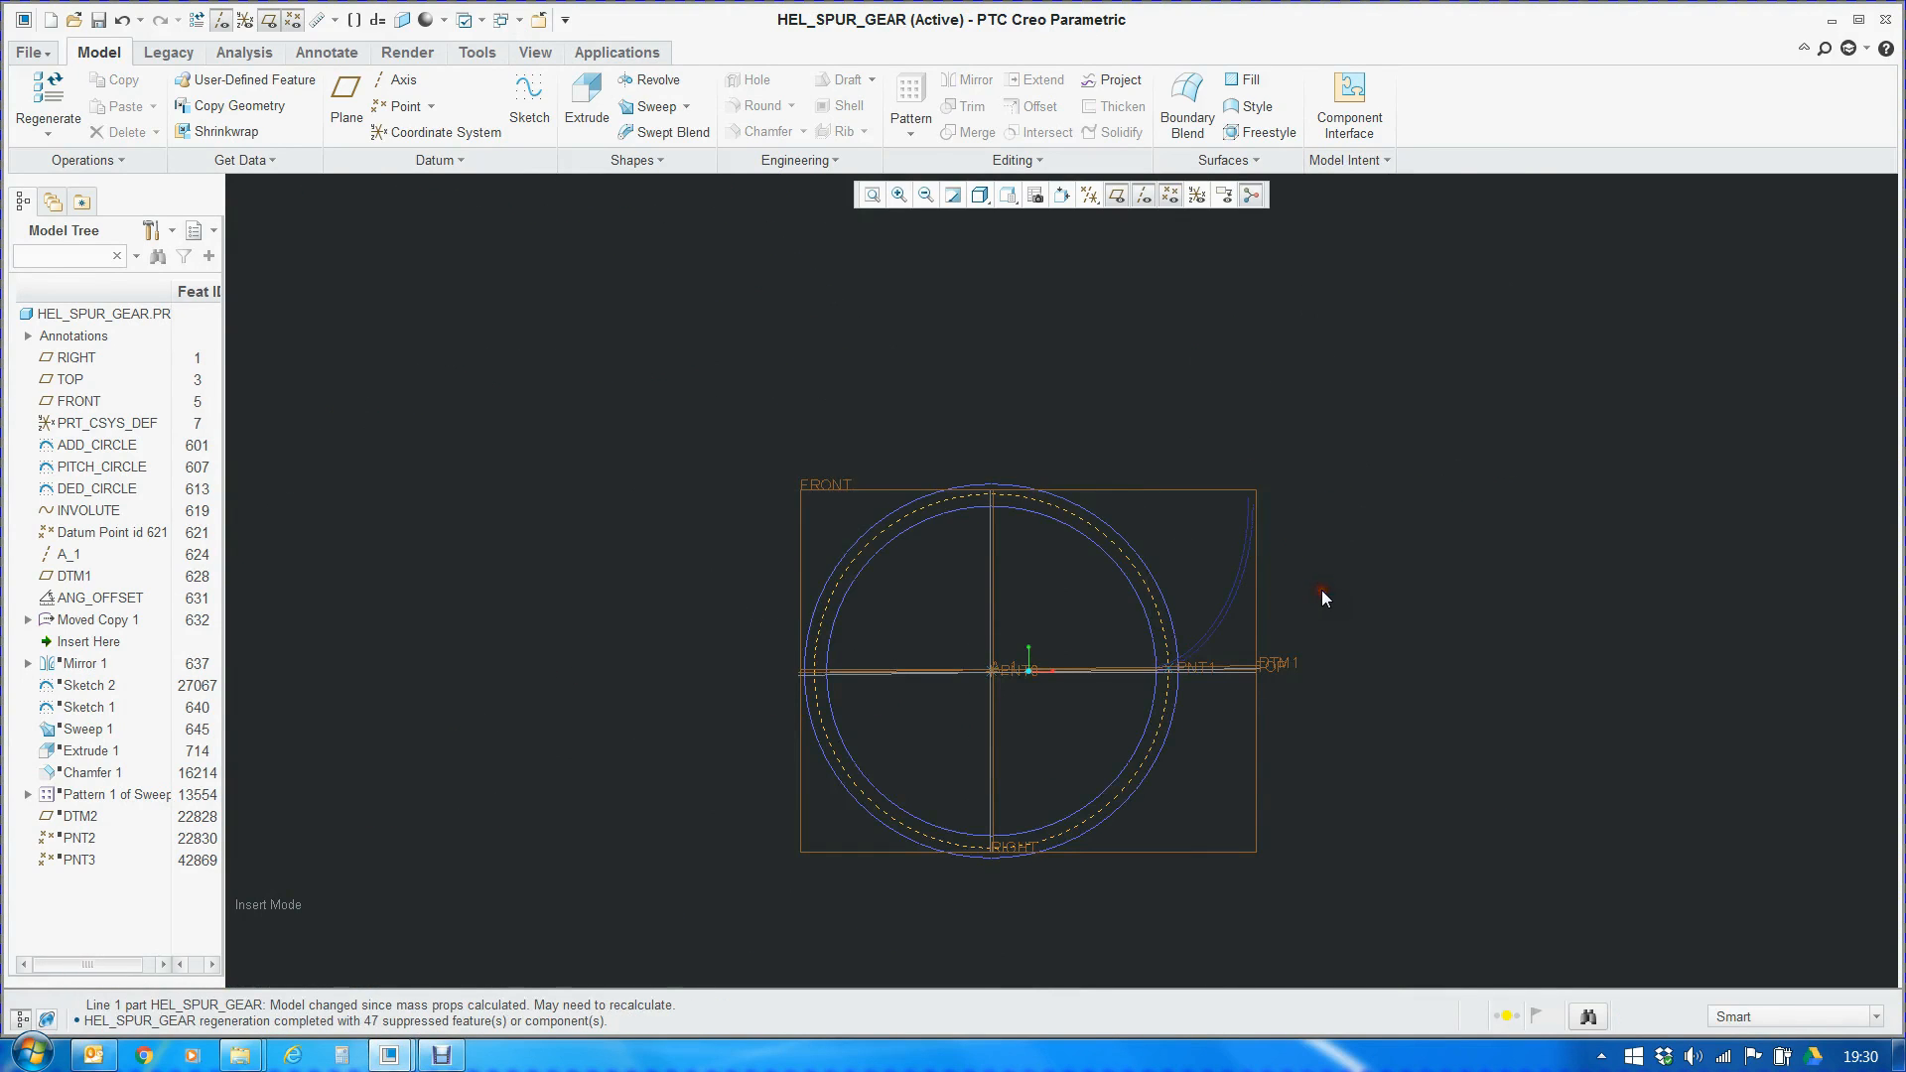
{"action": "left_click", "coordinate": [1321, 160]}
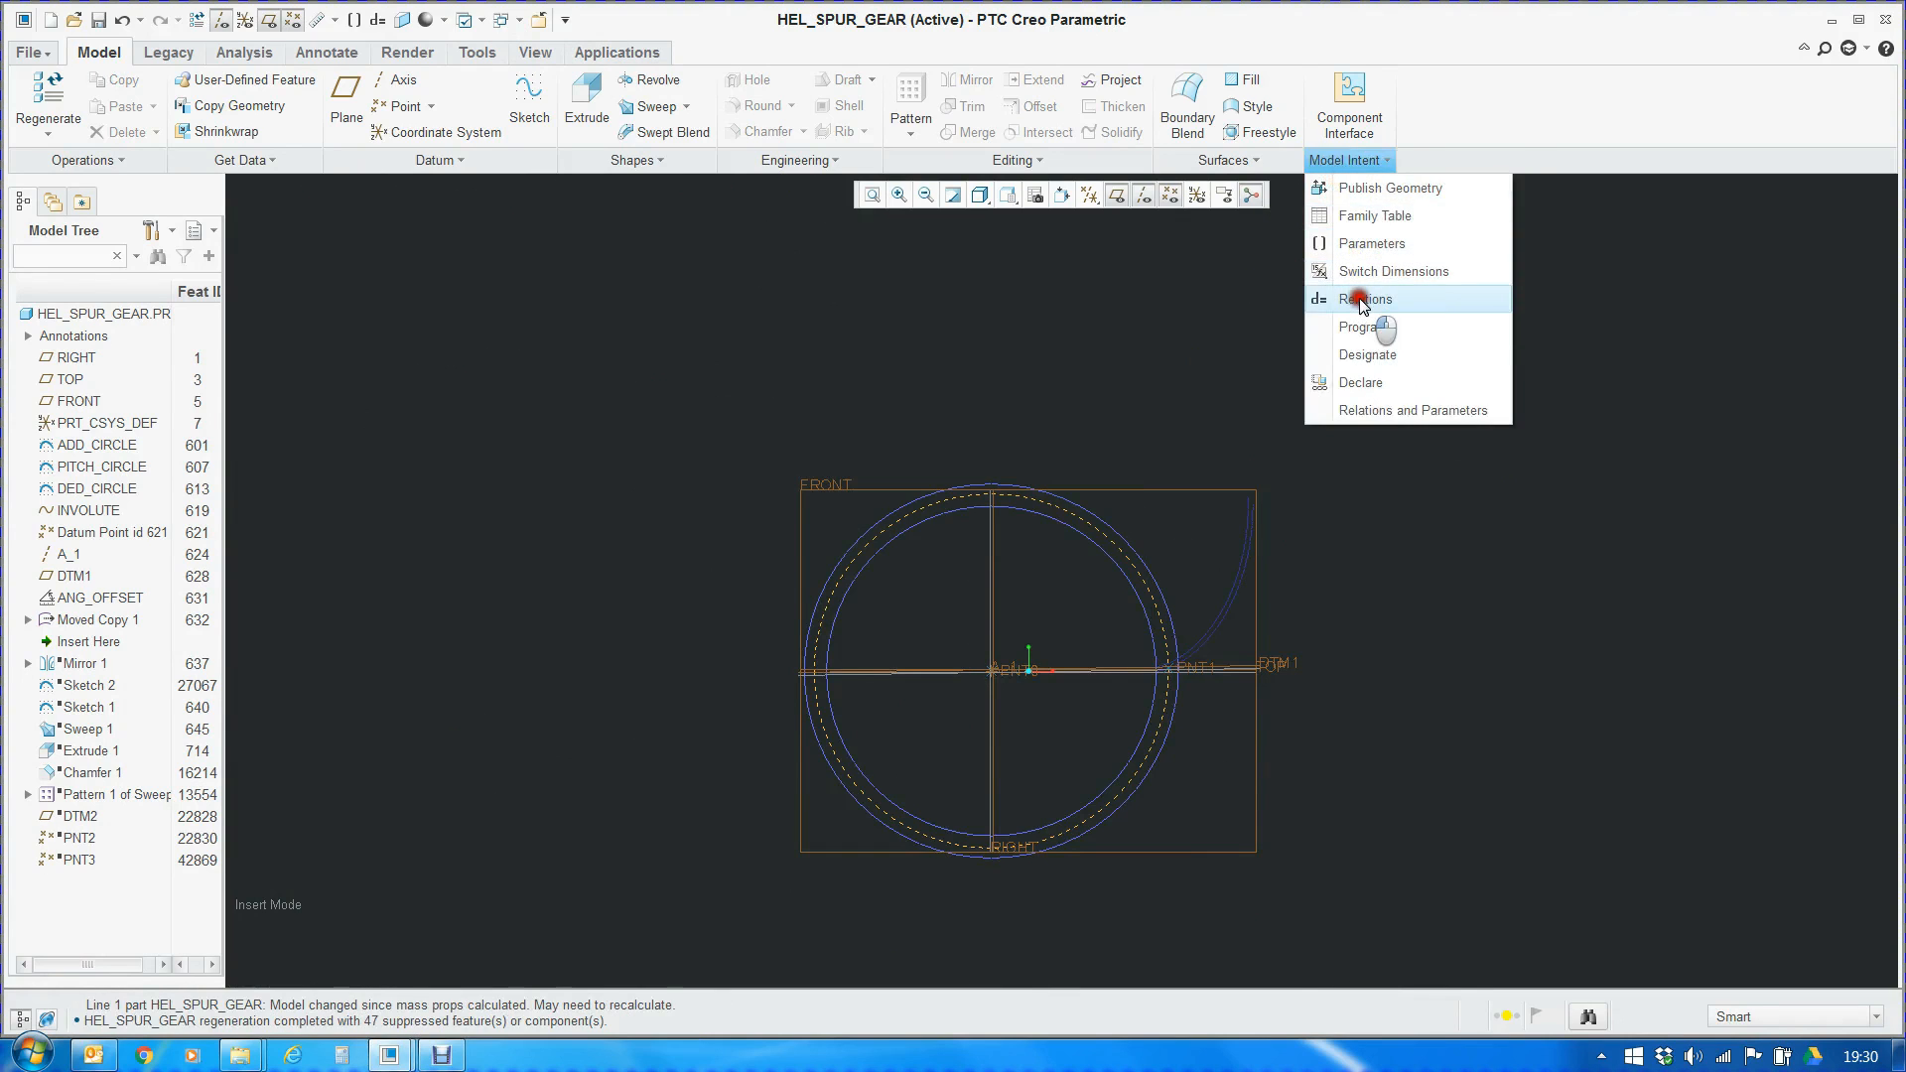
{"action": "left_click", "coordinate": [1362, 304]}
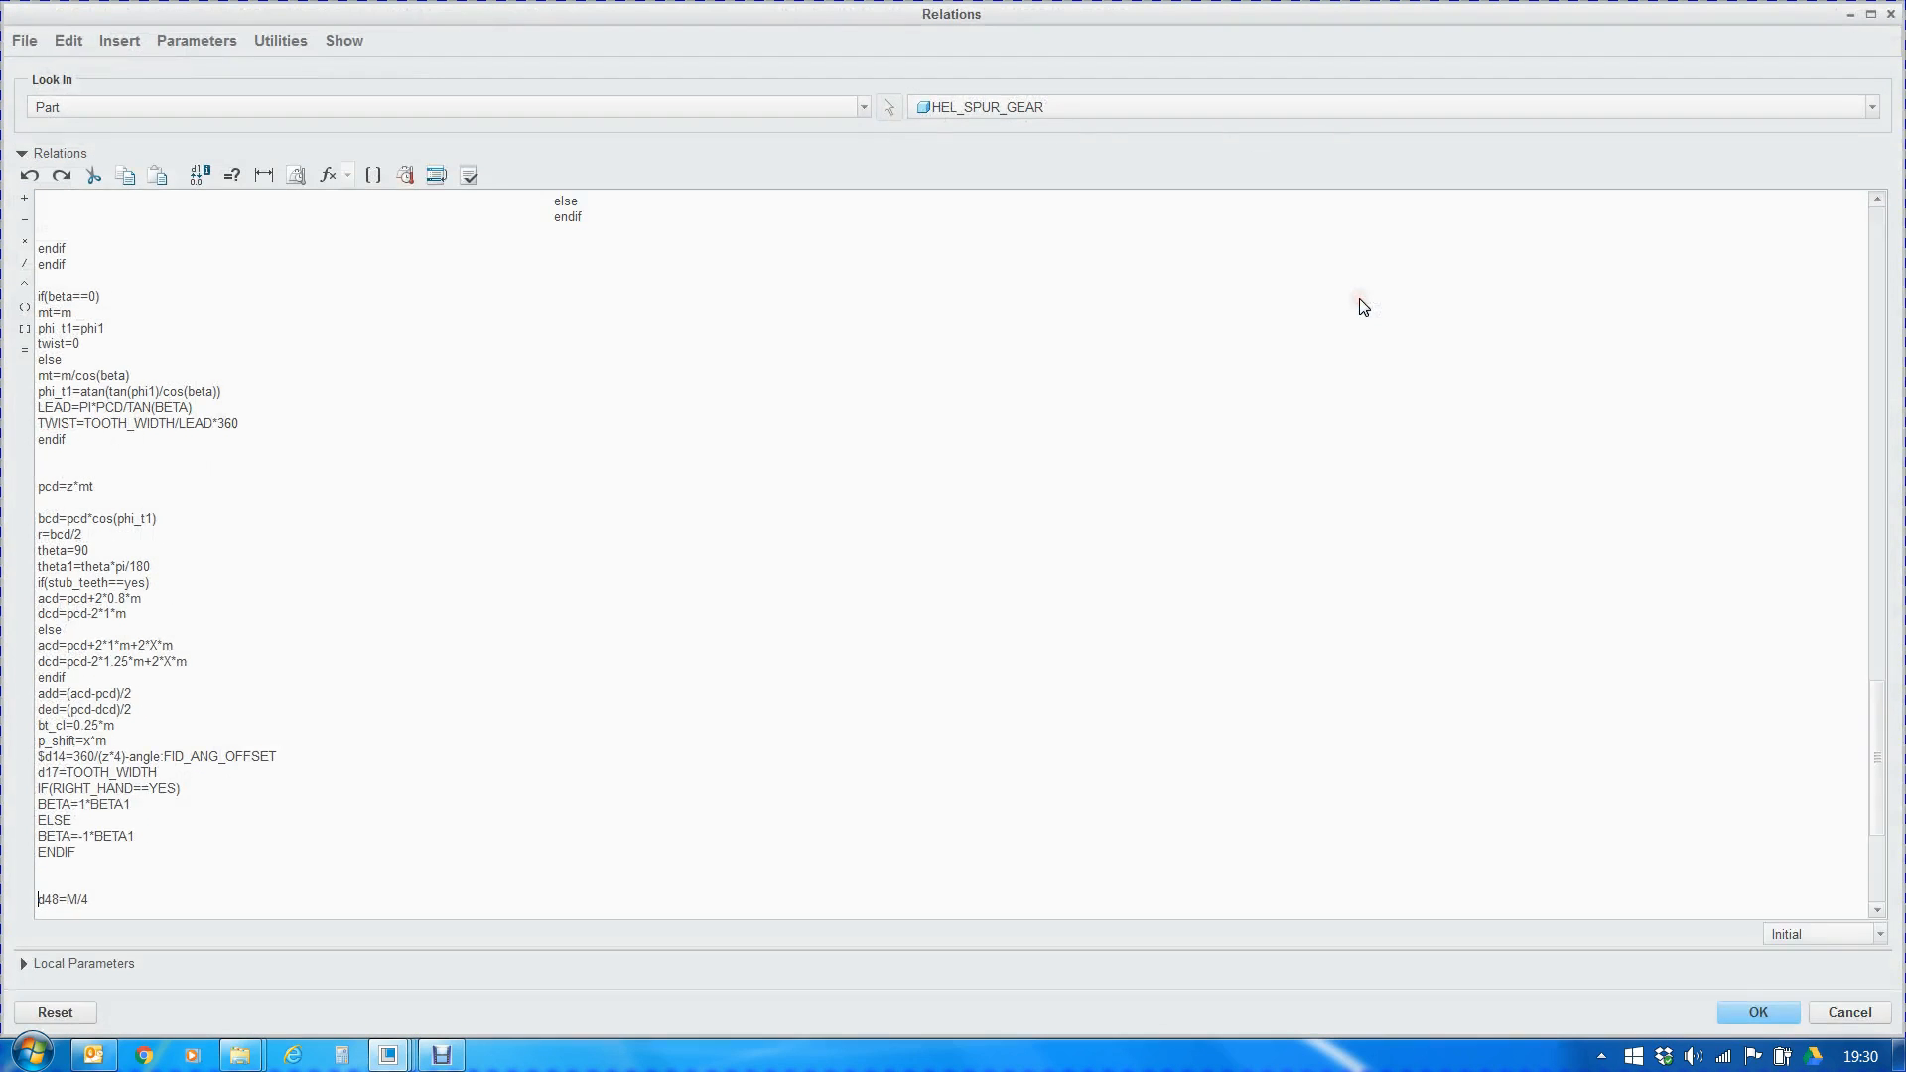
{"action": "left_click", "coordinate": [38, 757]}
{"action": "left_click", "coordinate": [1771, 1011]}
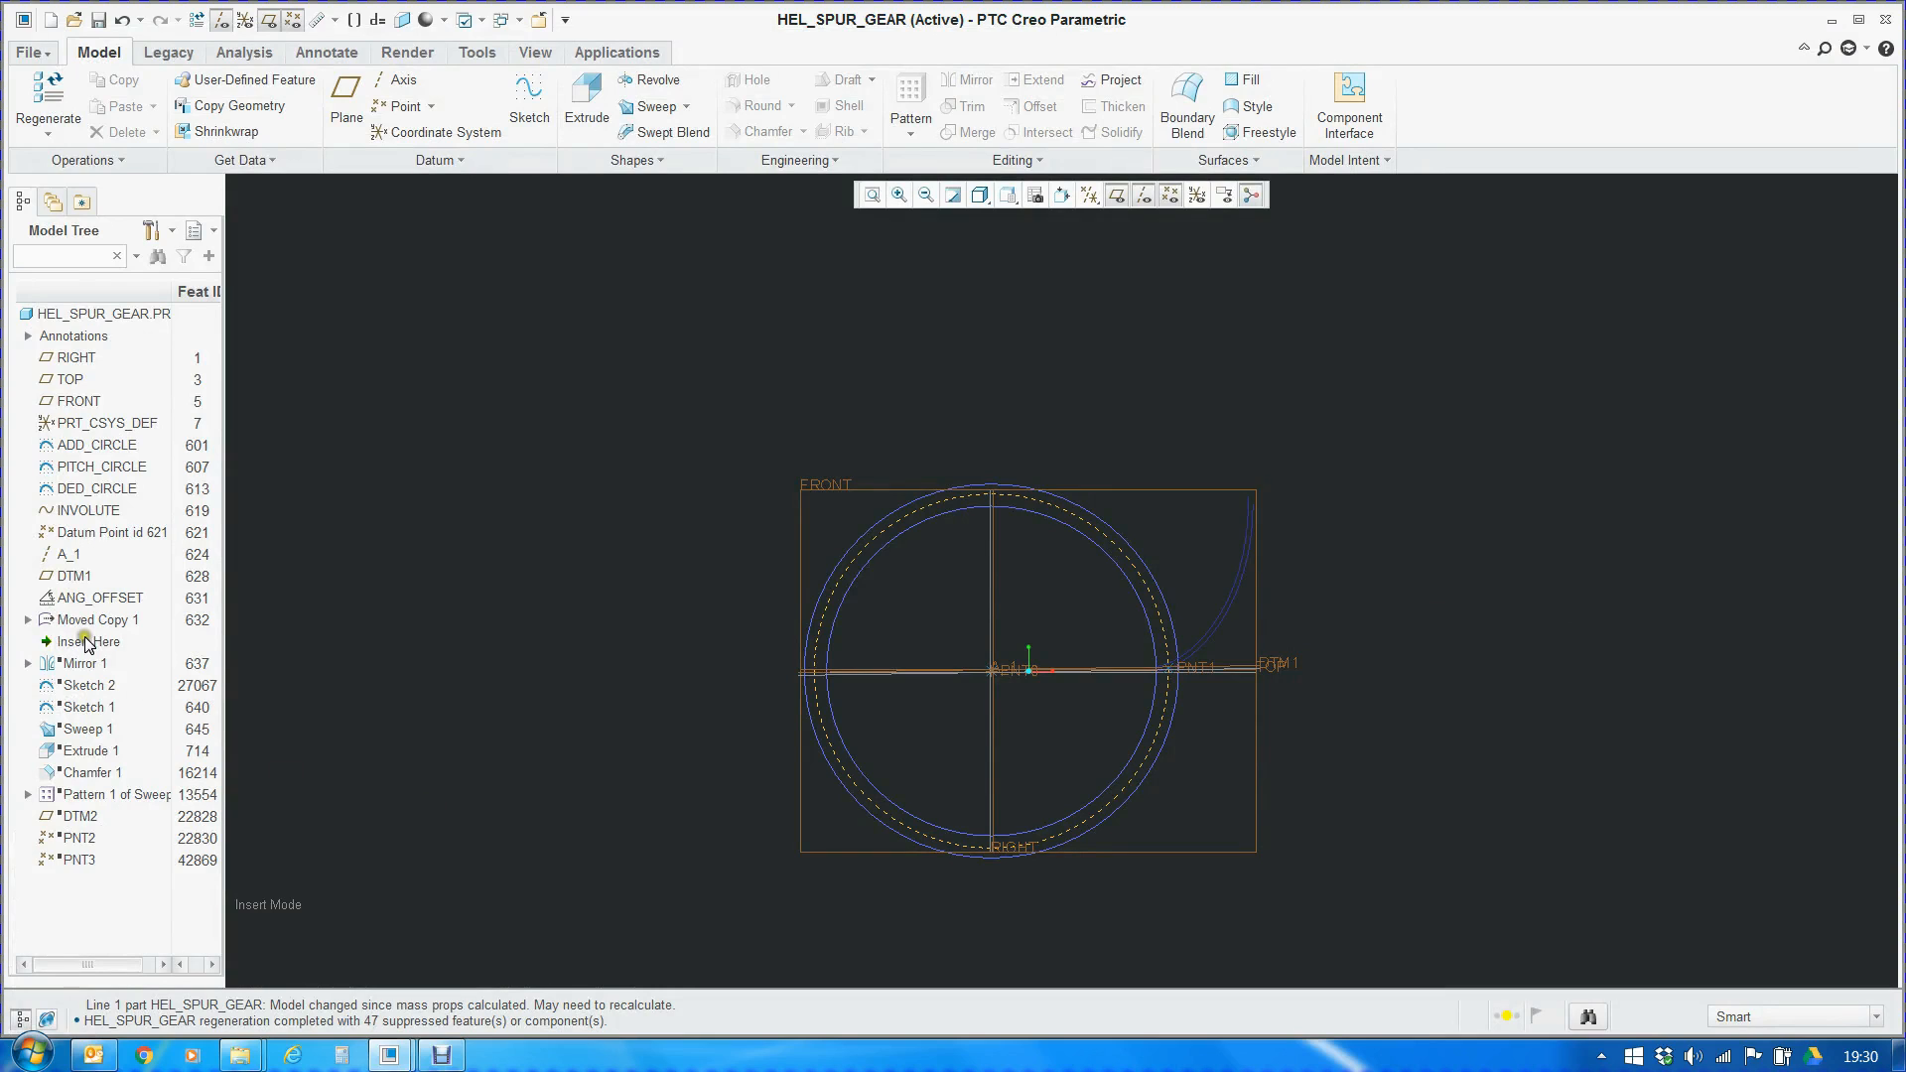
Move the insertion point to just after Mirror 1 and examine the involute mirrored about the TOP plane
{"action": "left_click_drag", "start_coordinate": [97, 646], "coordinate": [96, 665]}
{"action": "scroll", "coordinate": [1308, 659], "scroll_direction": "down", "scroll_amount": 8}
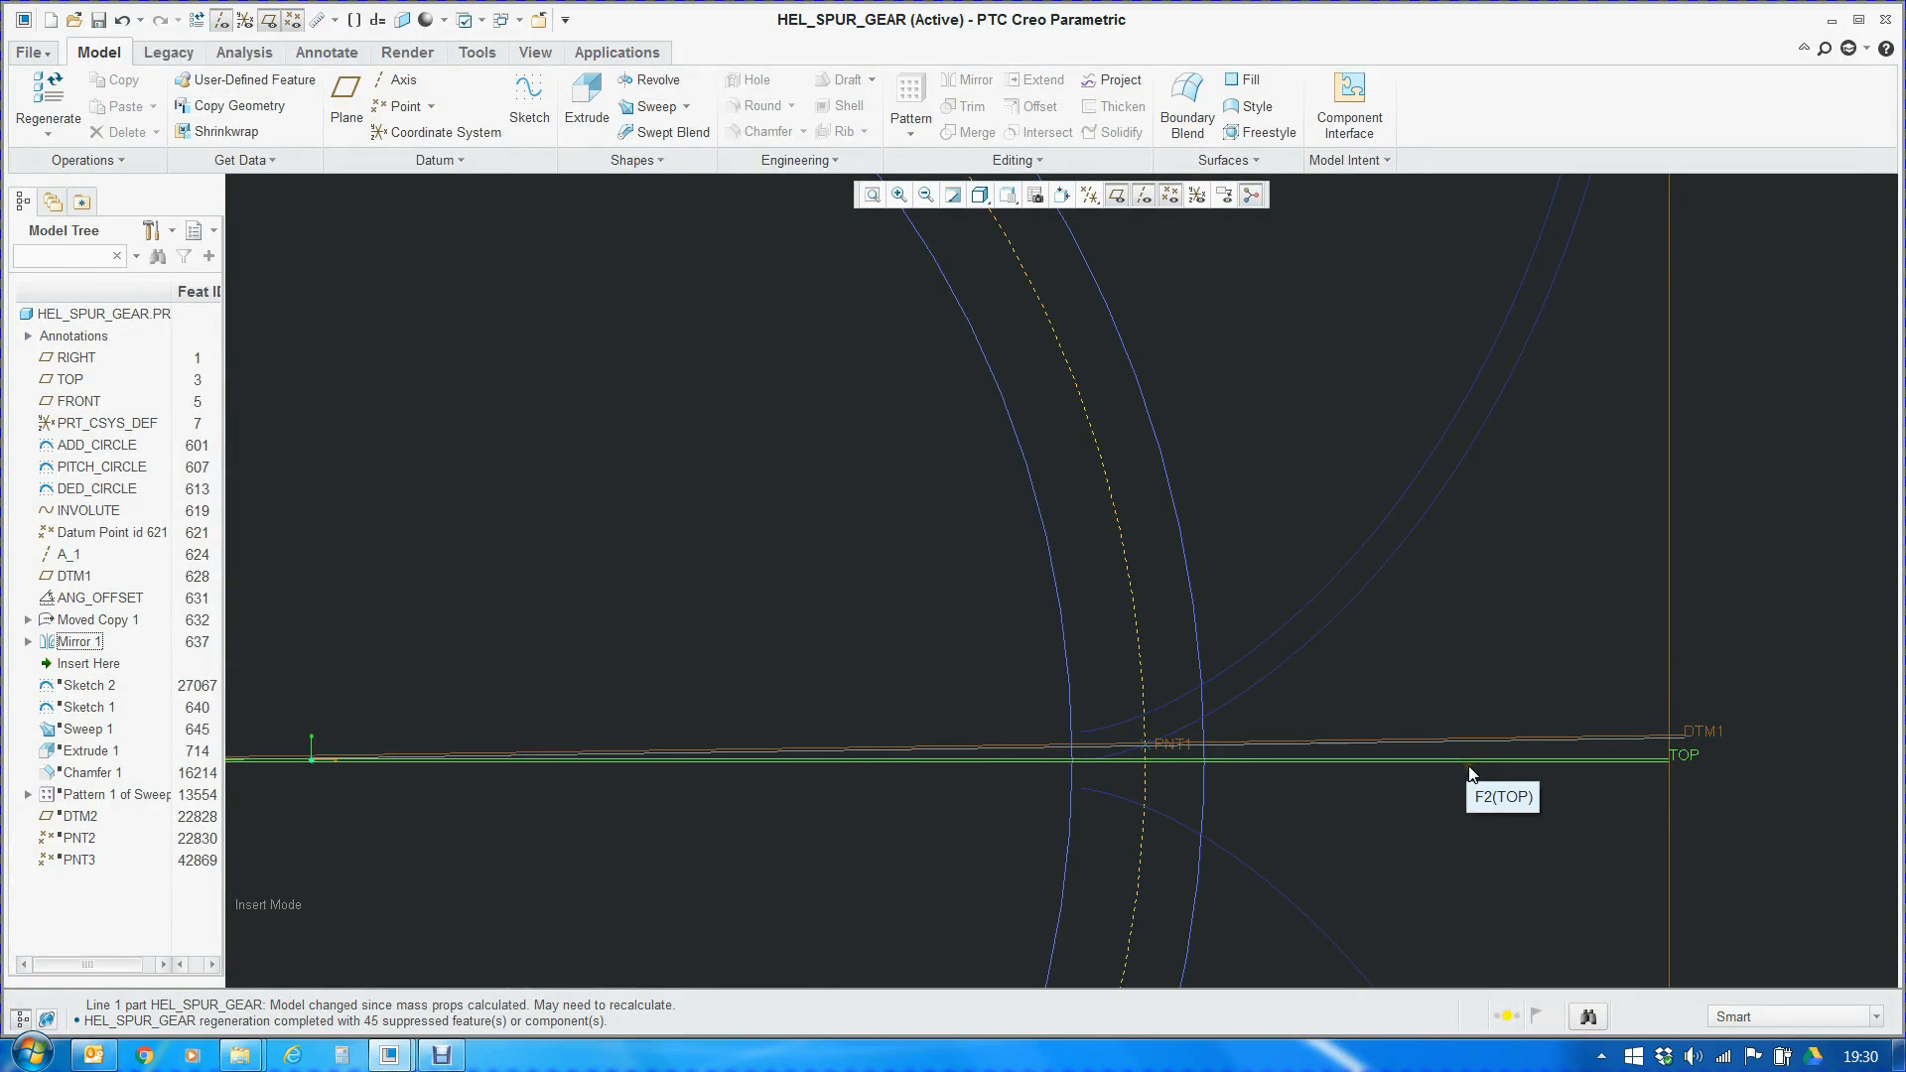
{"action": "left_click", "coordinate": [1178, 742]}
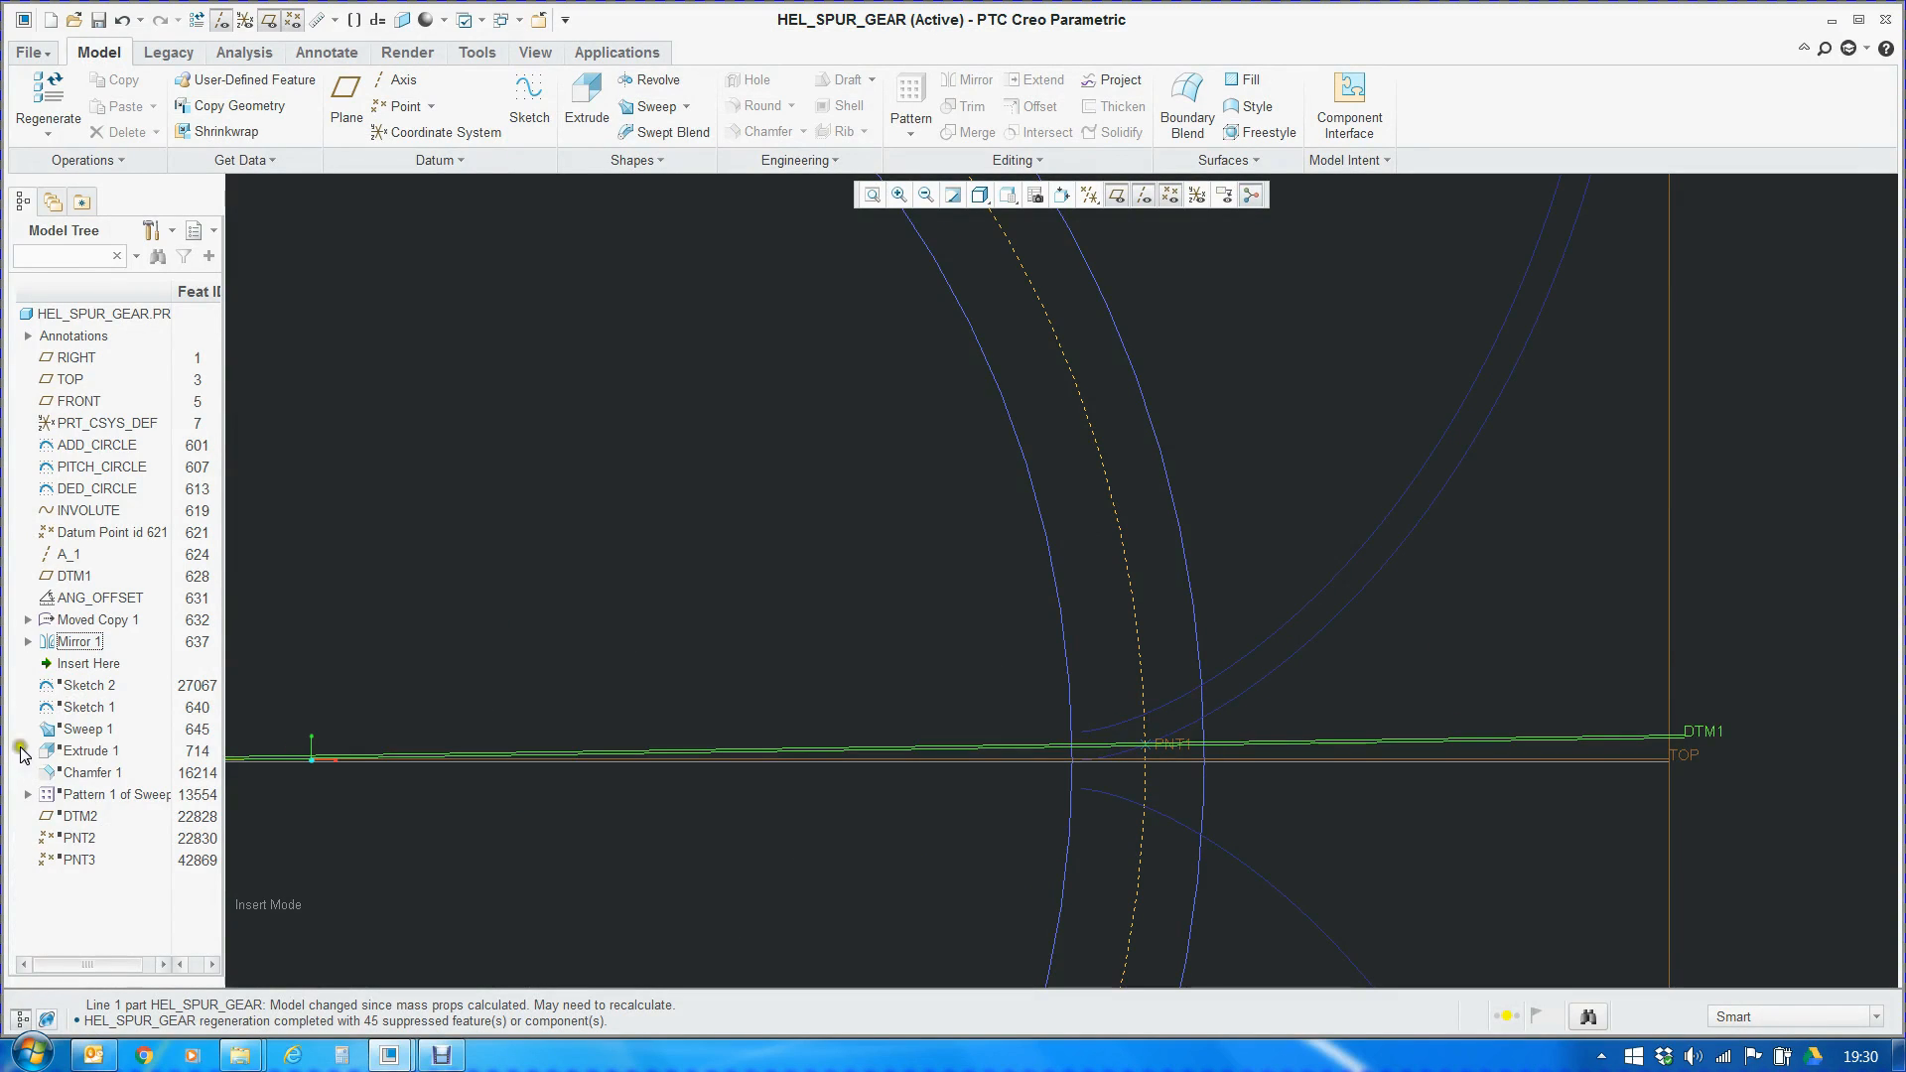
Move the insertion point to just after Sketch 2 and open that sketch's definition
{"action": "left_click_drag", "start_coordinate": [76, 671], "coordinate": [79, 695]}
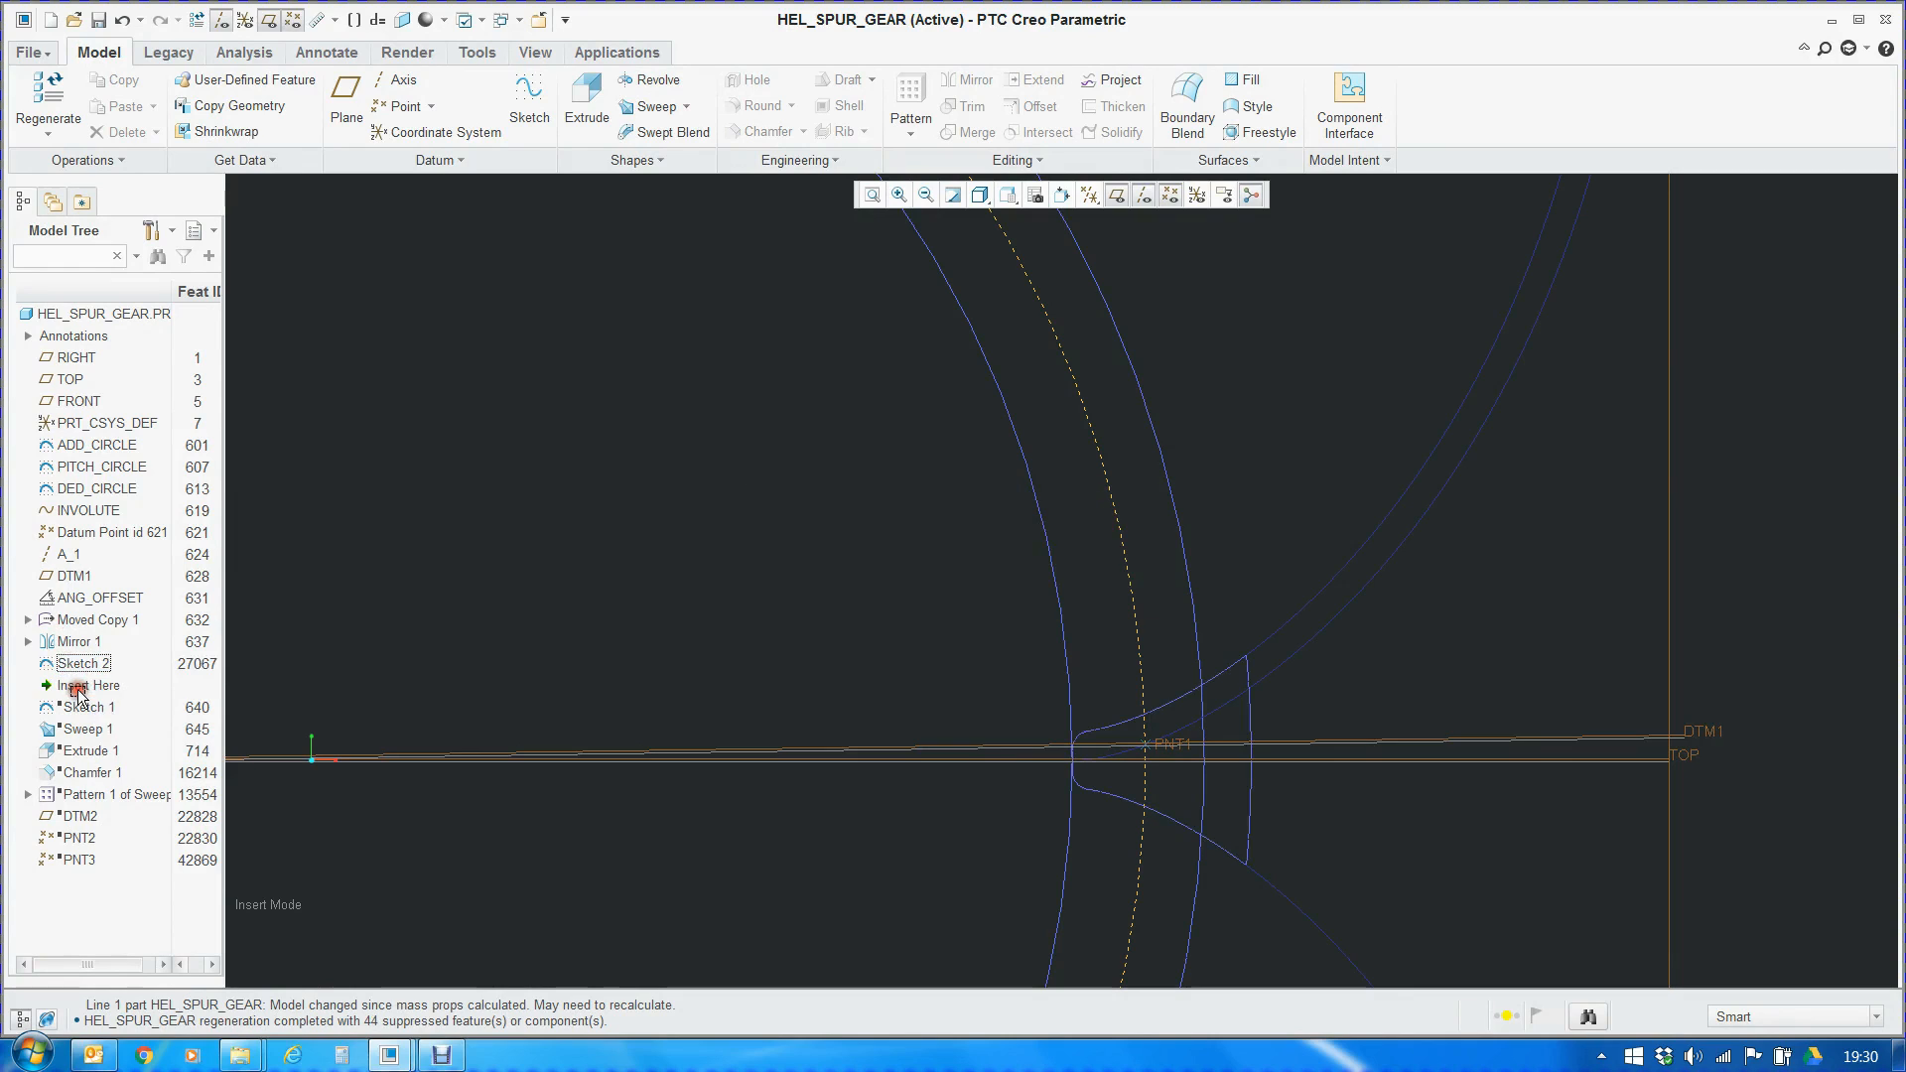
{"action": "left_click", "coordinate": [79, 663]}
{"action": "right_click", "coordinate": [80, 663]}
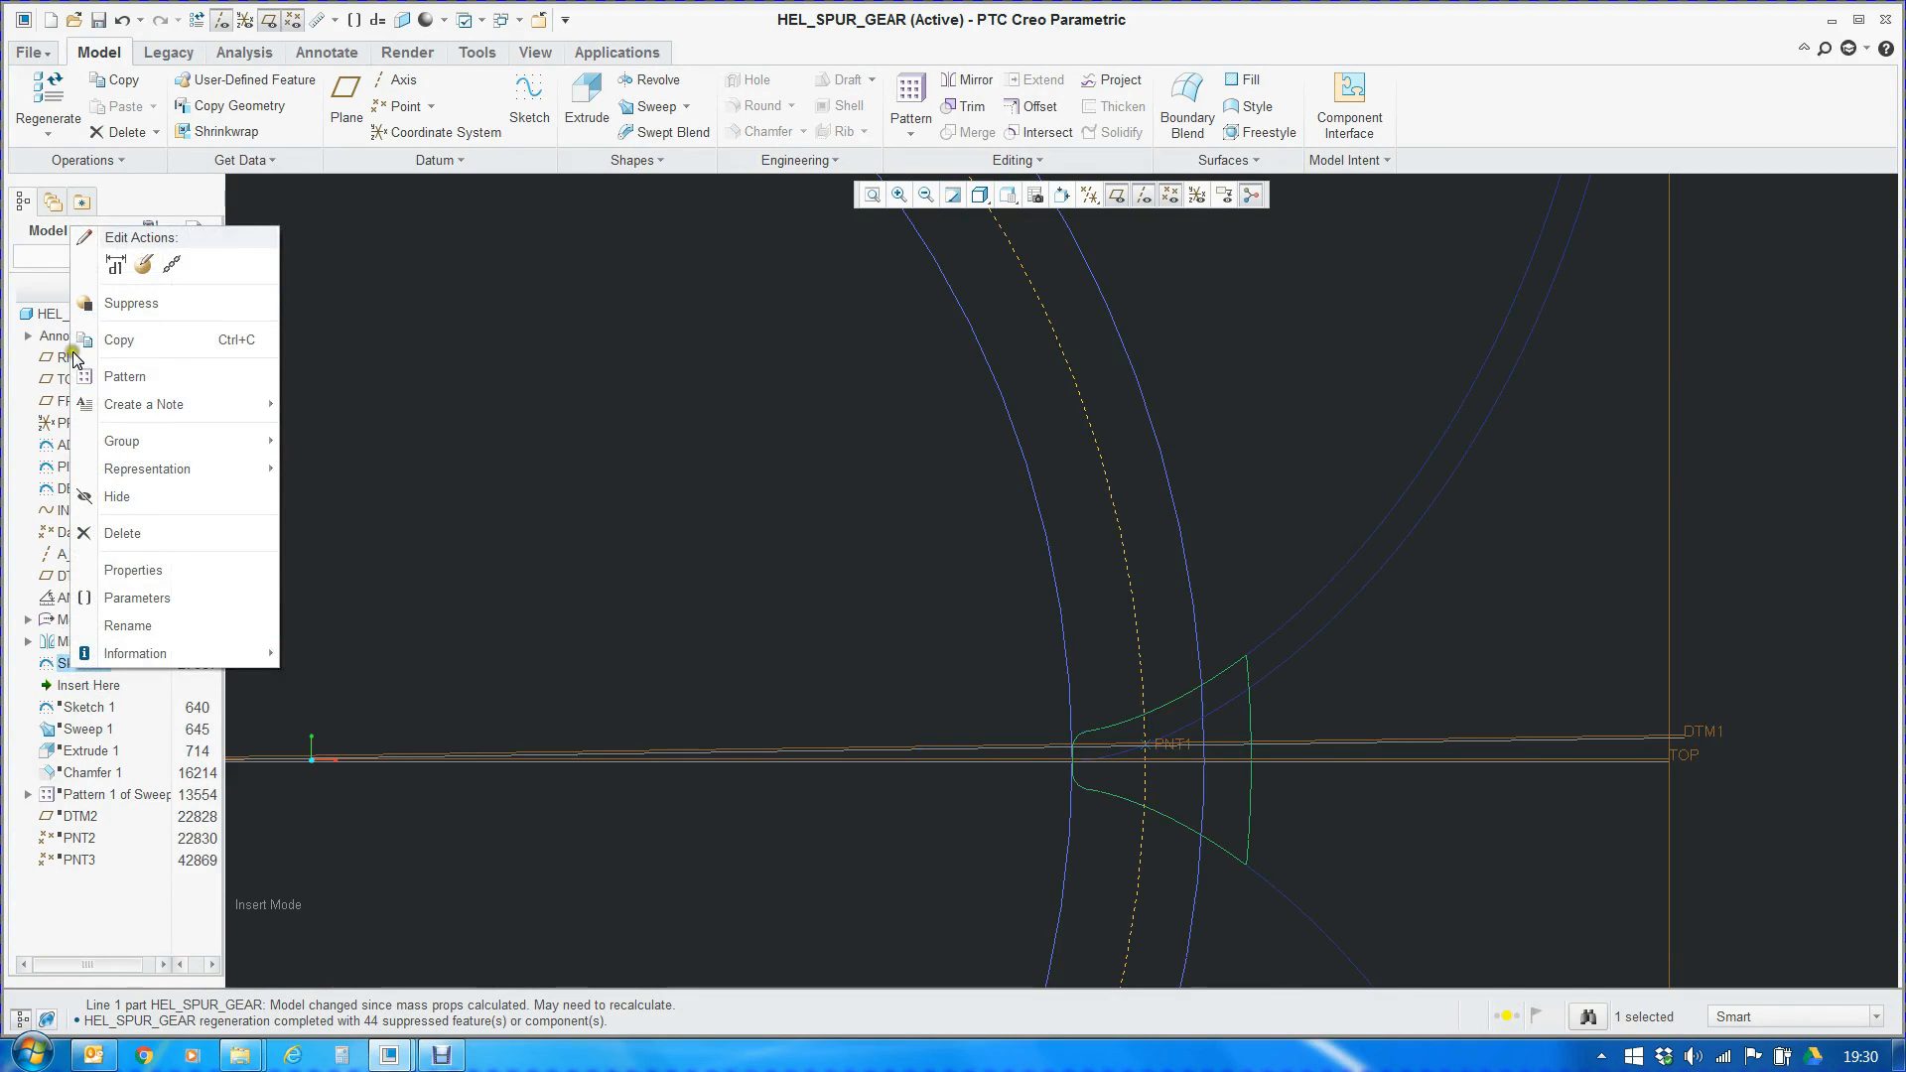
{"action": "left_click", "coordinate": [147, 264]}
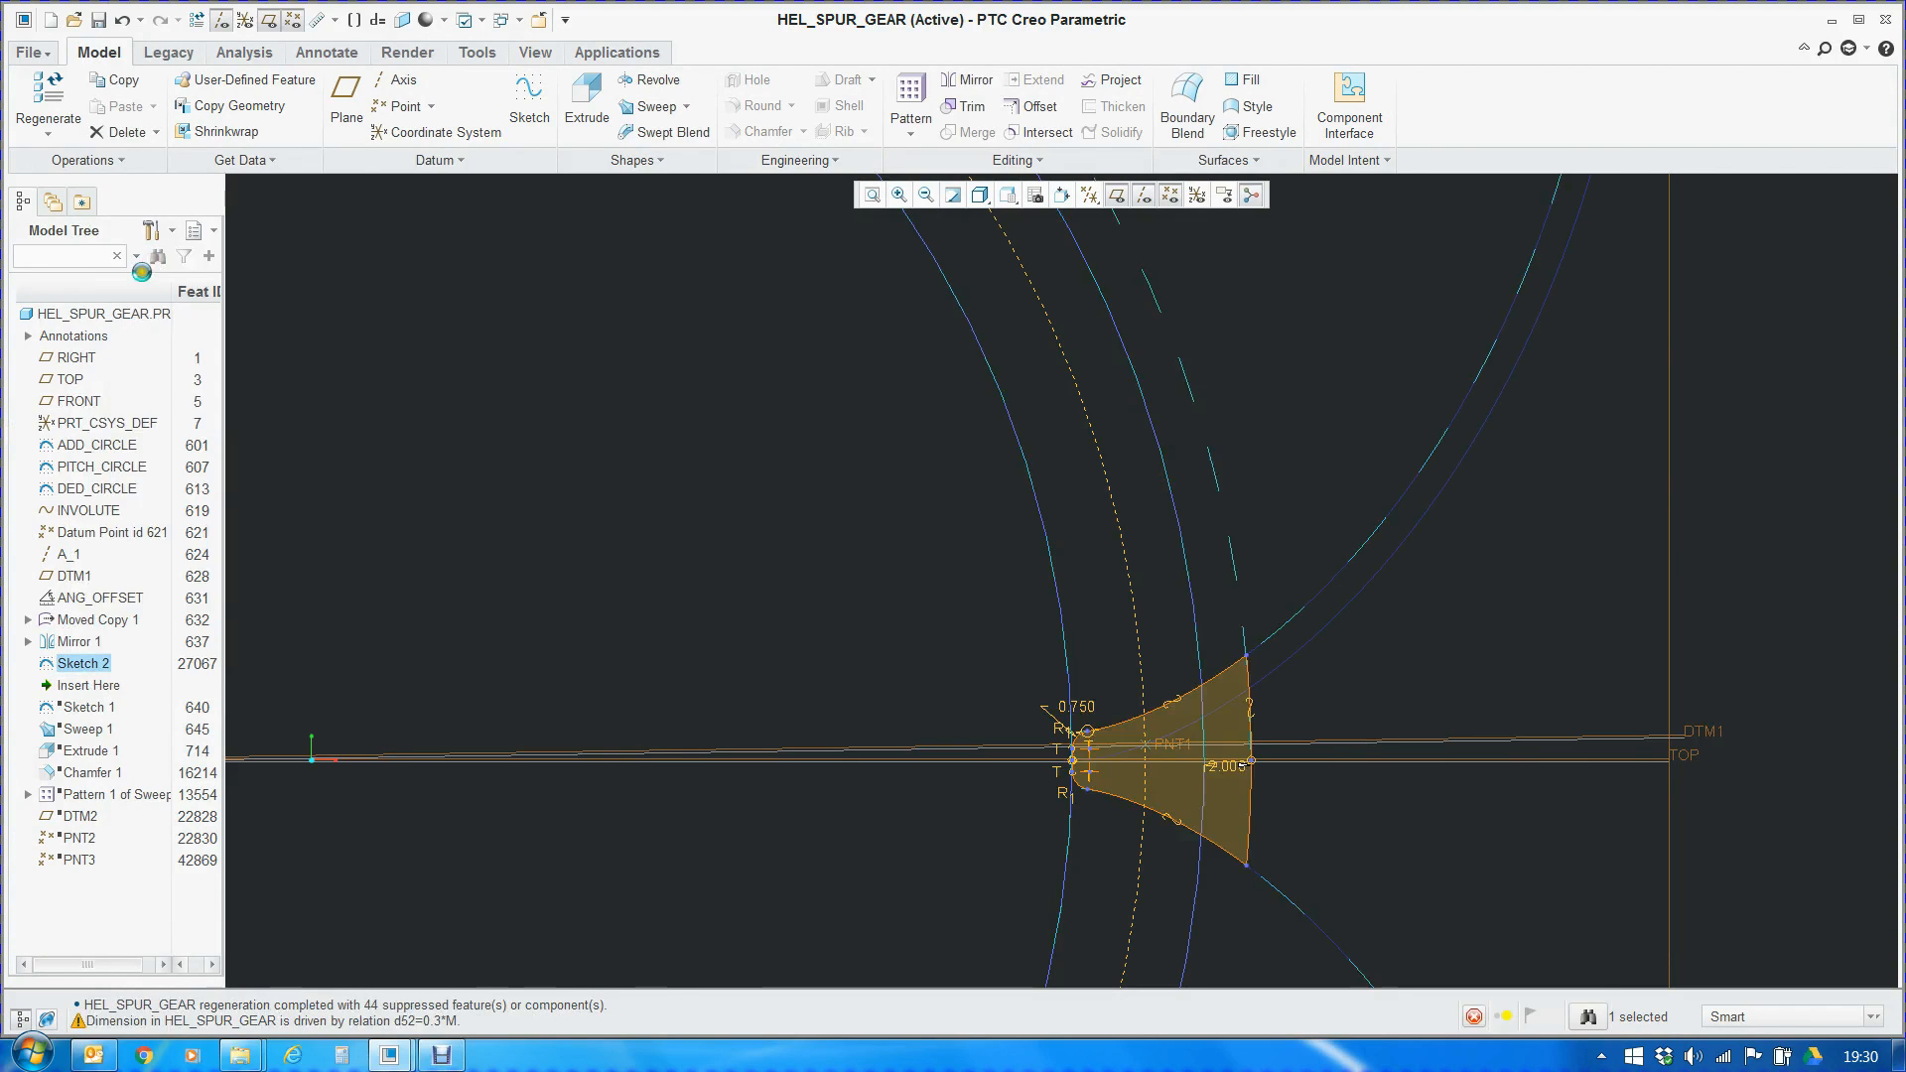
{"action": "right_click", "coordinate": [900, 544]}
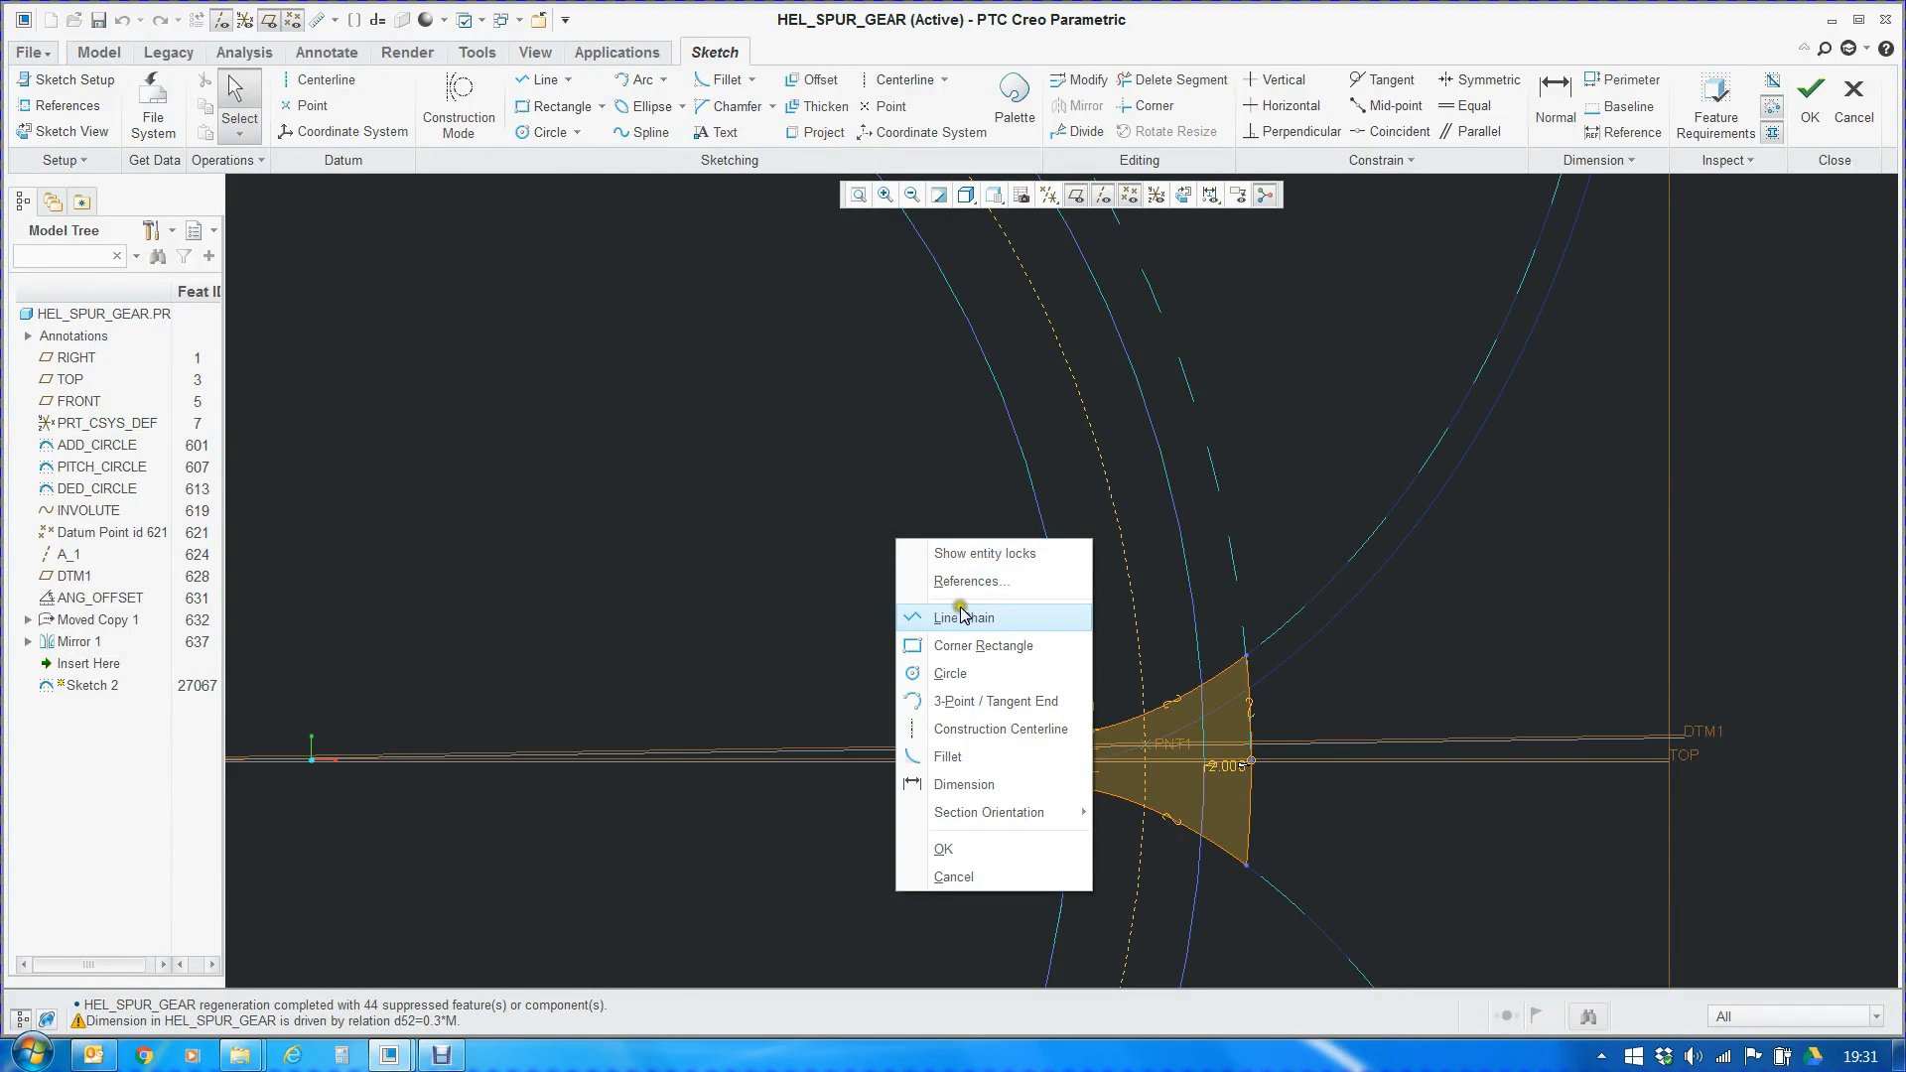
{"action": "left_click", "coordinate": [863, 566]}
Examine the Sketch 2 tooth-space profile, including its involute flanks, outer arc offset and root fillets
{"action": "scroll", "coordinate": [849, 540], "scroll_direction": "up", "scroll_amount": 2}
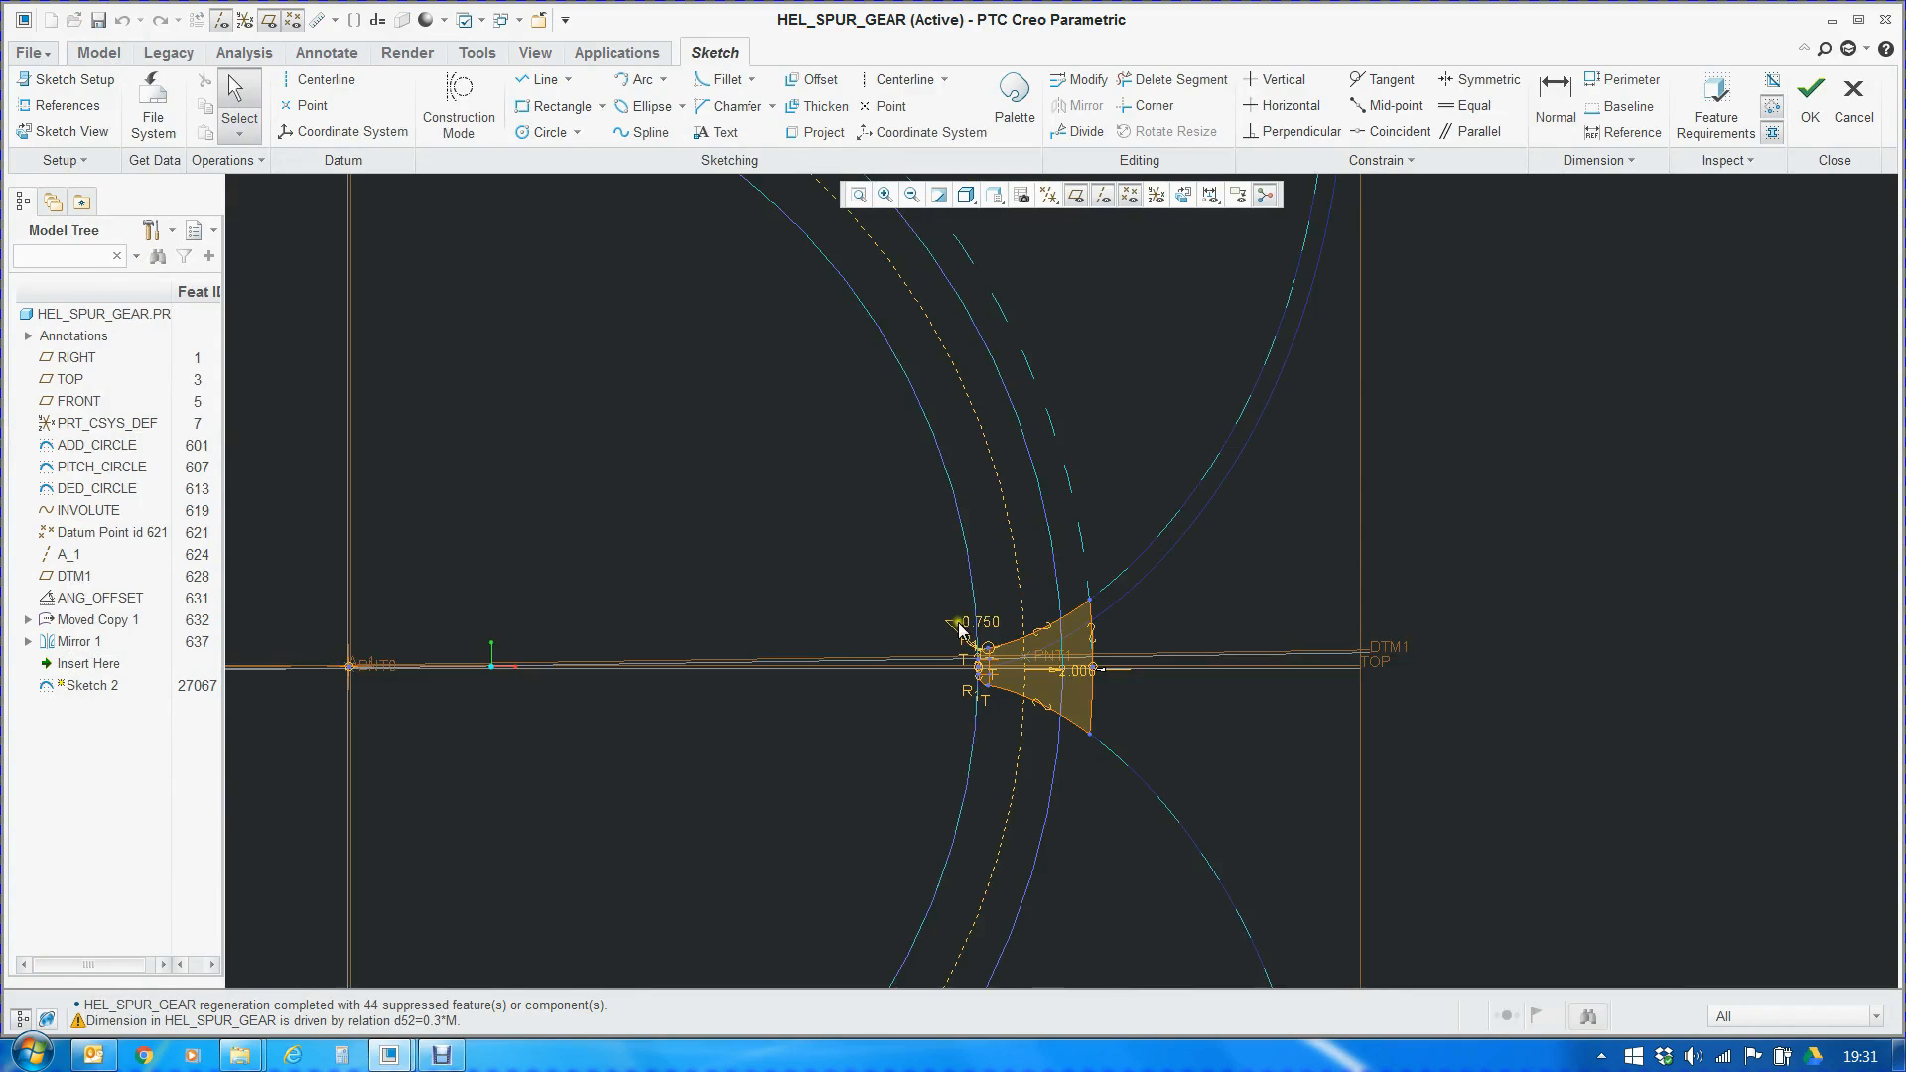
{"action": "scroll", "coordinate": [1064, 622], "scroll_direction": "down", "scroll_amount": 5}
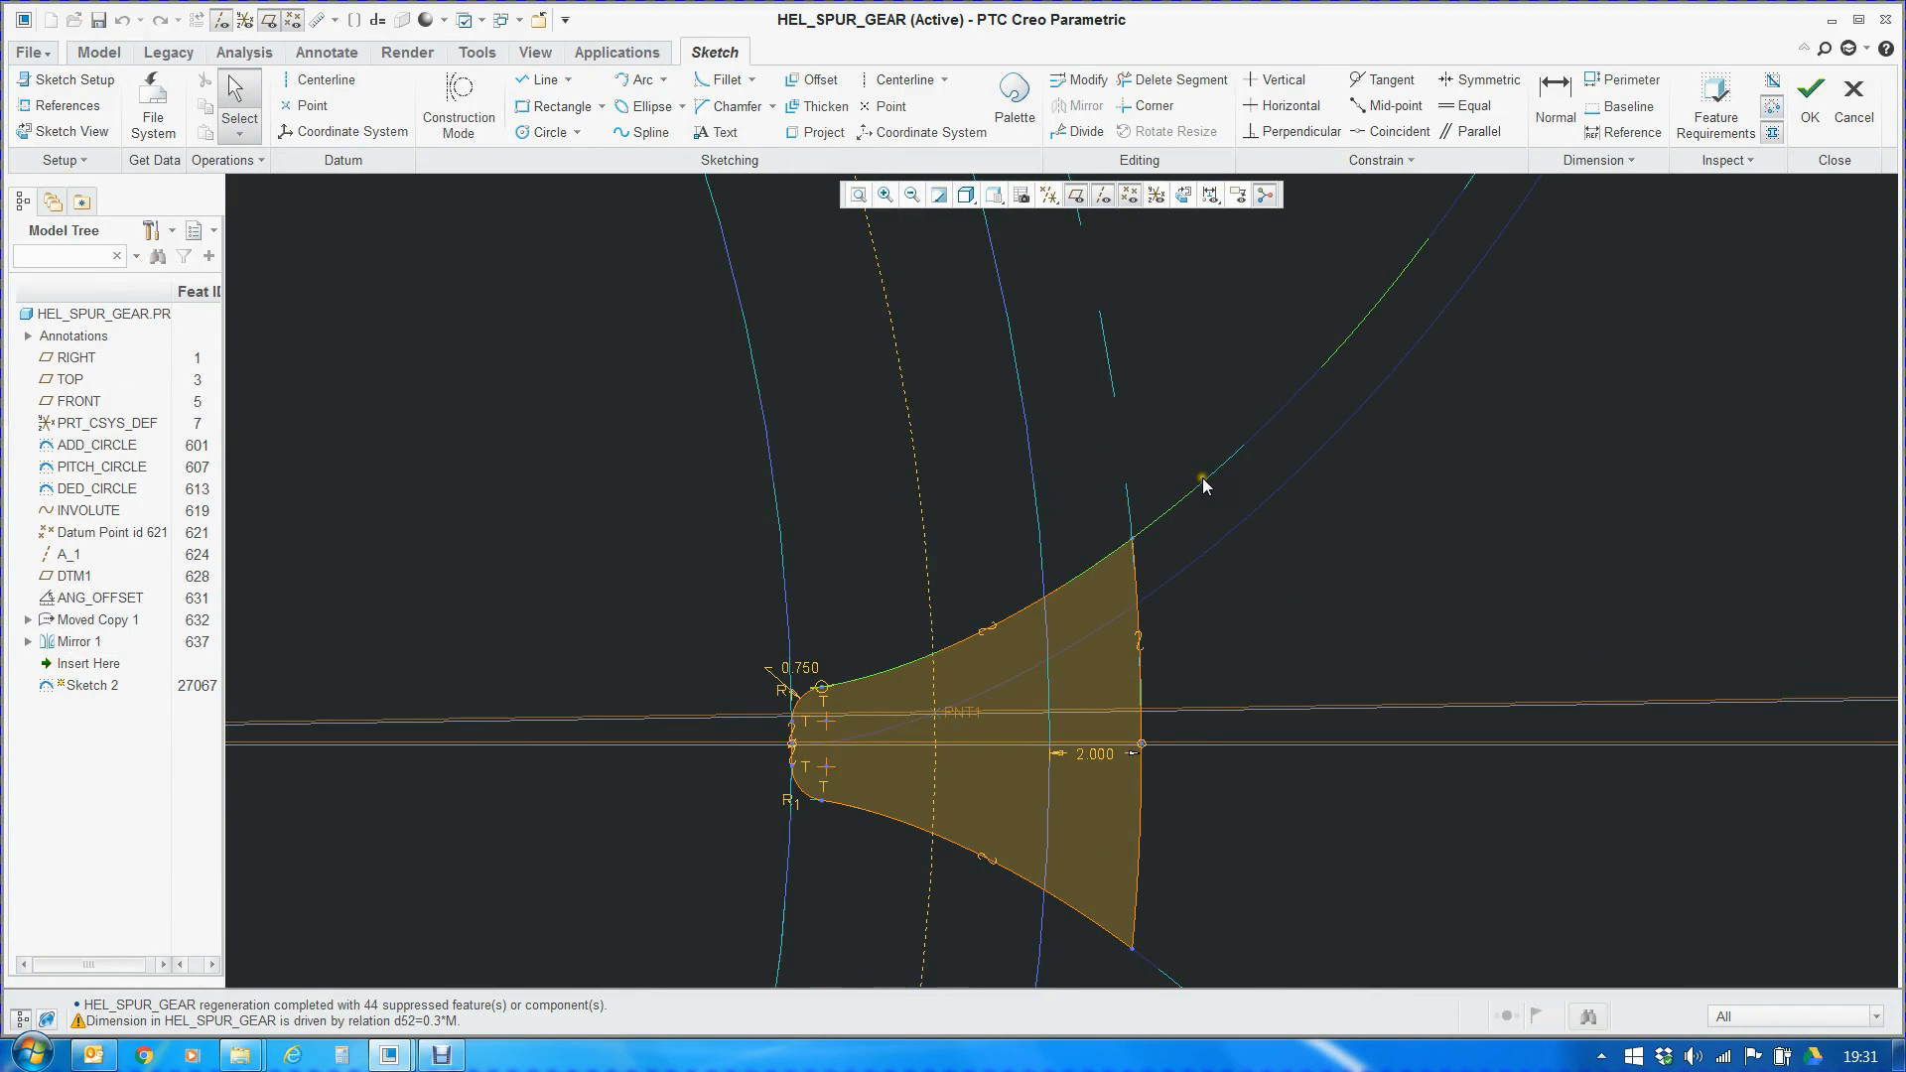
{"action": "scroll", "coordinate": [1221, 532], "scroll_direction": "up", "scroll_amount": 2}
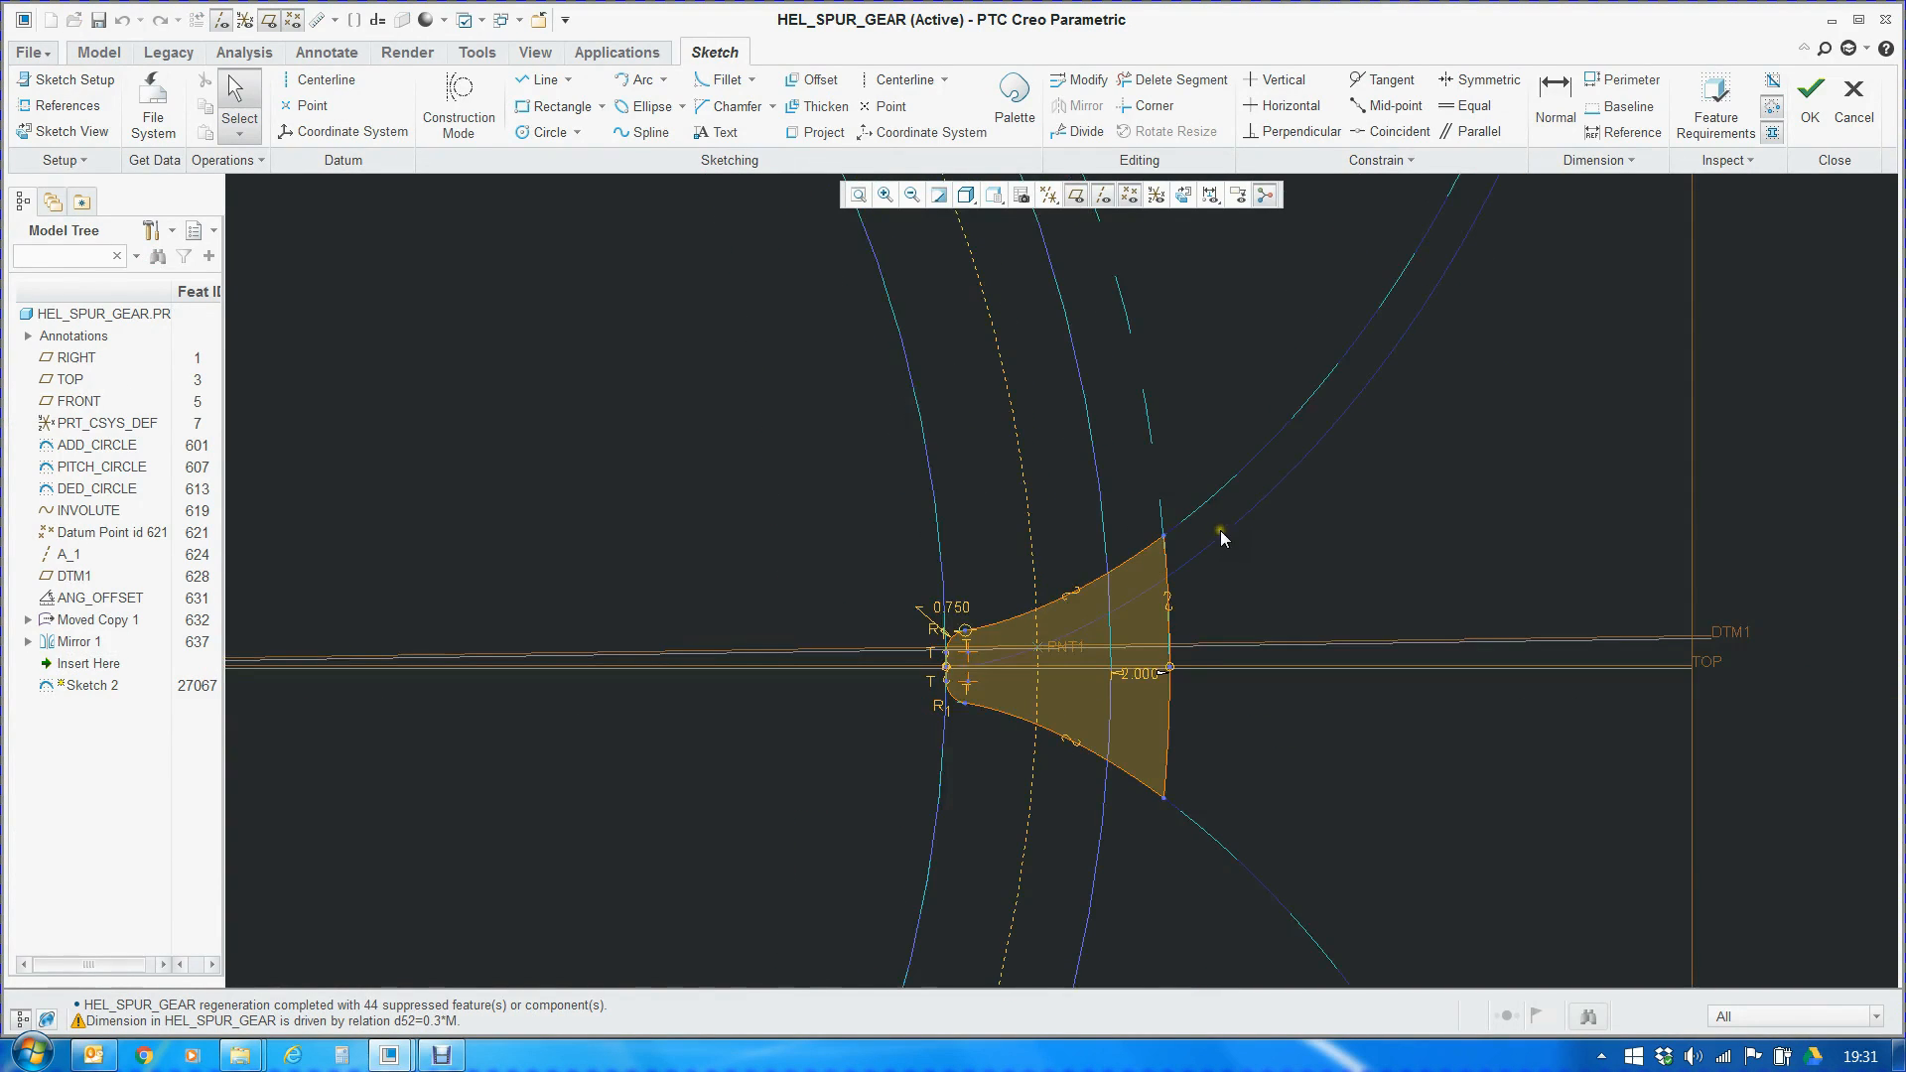
{"action": "scroll", "coordinate": [1170, 521], "scroll_direction": "down", "scroll_amount": 1}
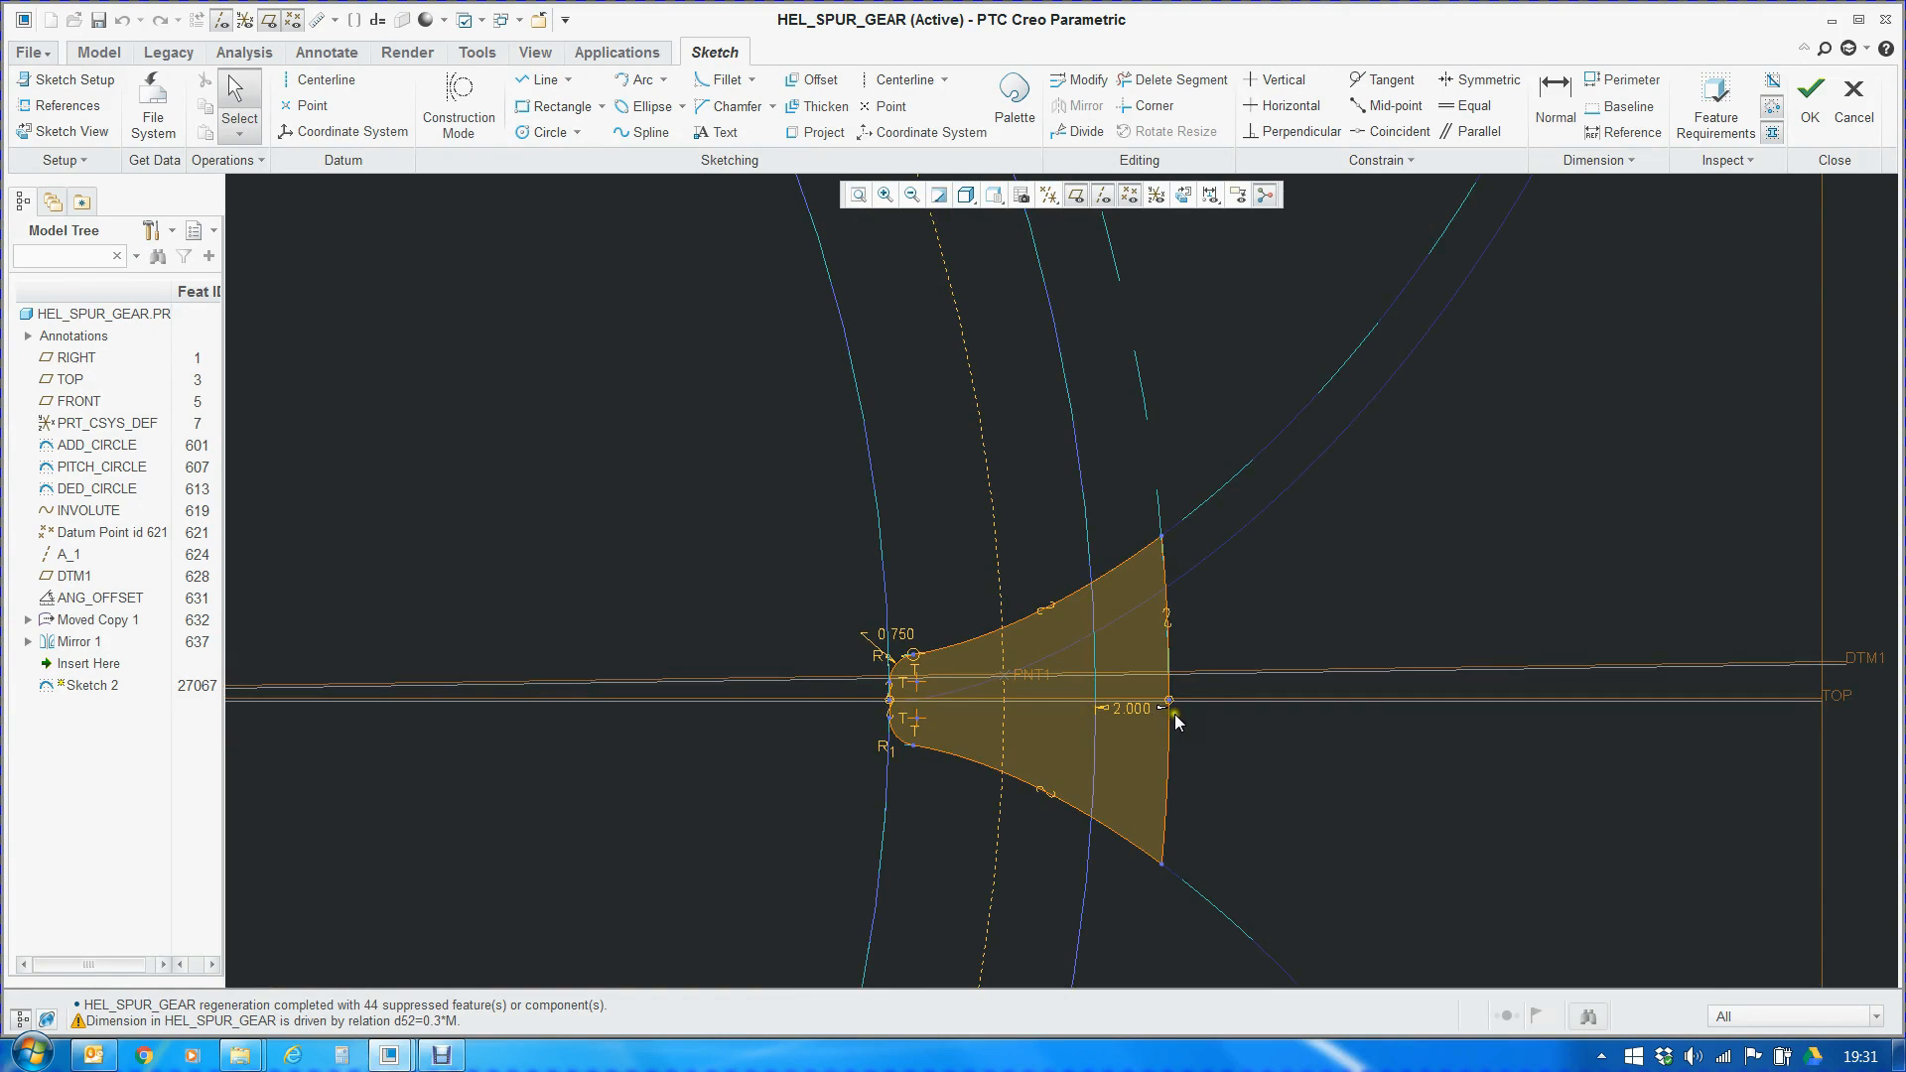
{"action": "scroll", "coordinate": [891, 683], "scroll_direction": "up", "scroll_amount": 5}
{"action": "scroll", "coordinate": [1043, 564], "scroll_direction": "up", "scroll_amount": 2}
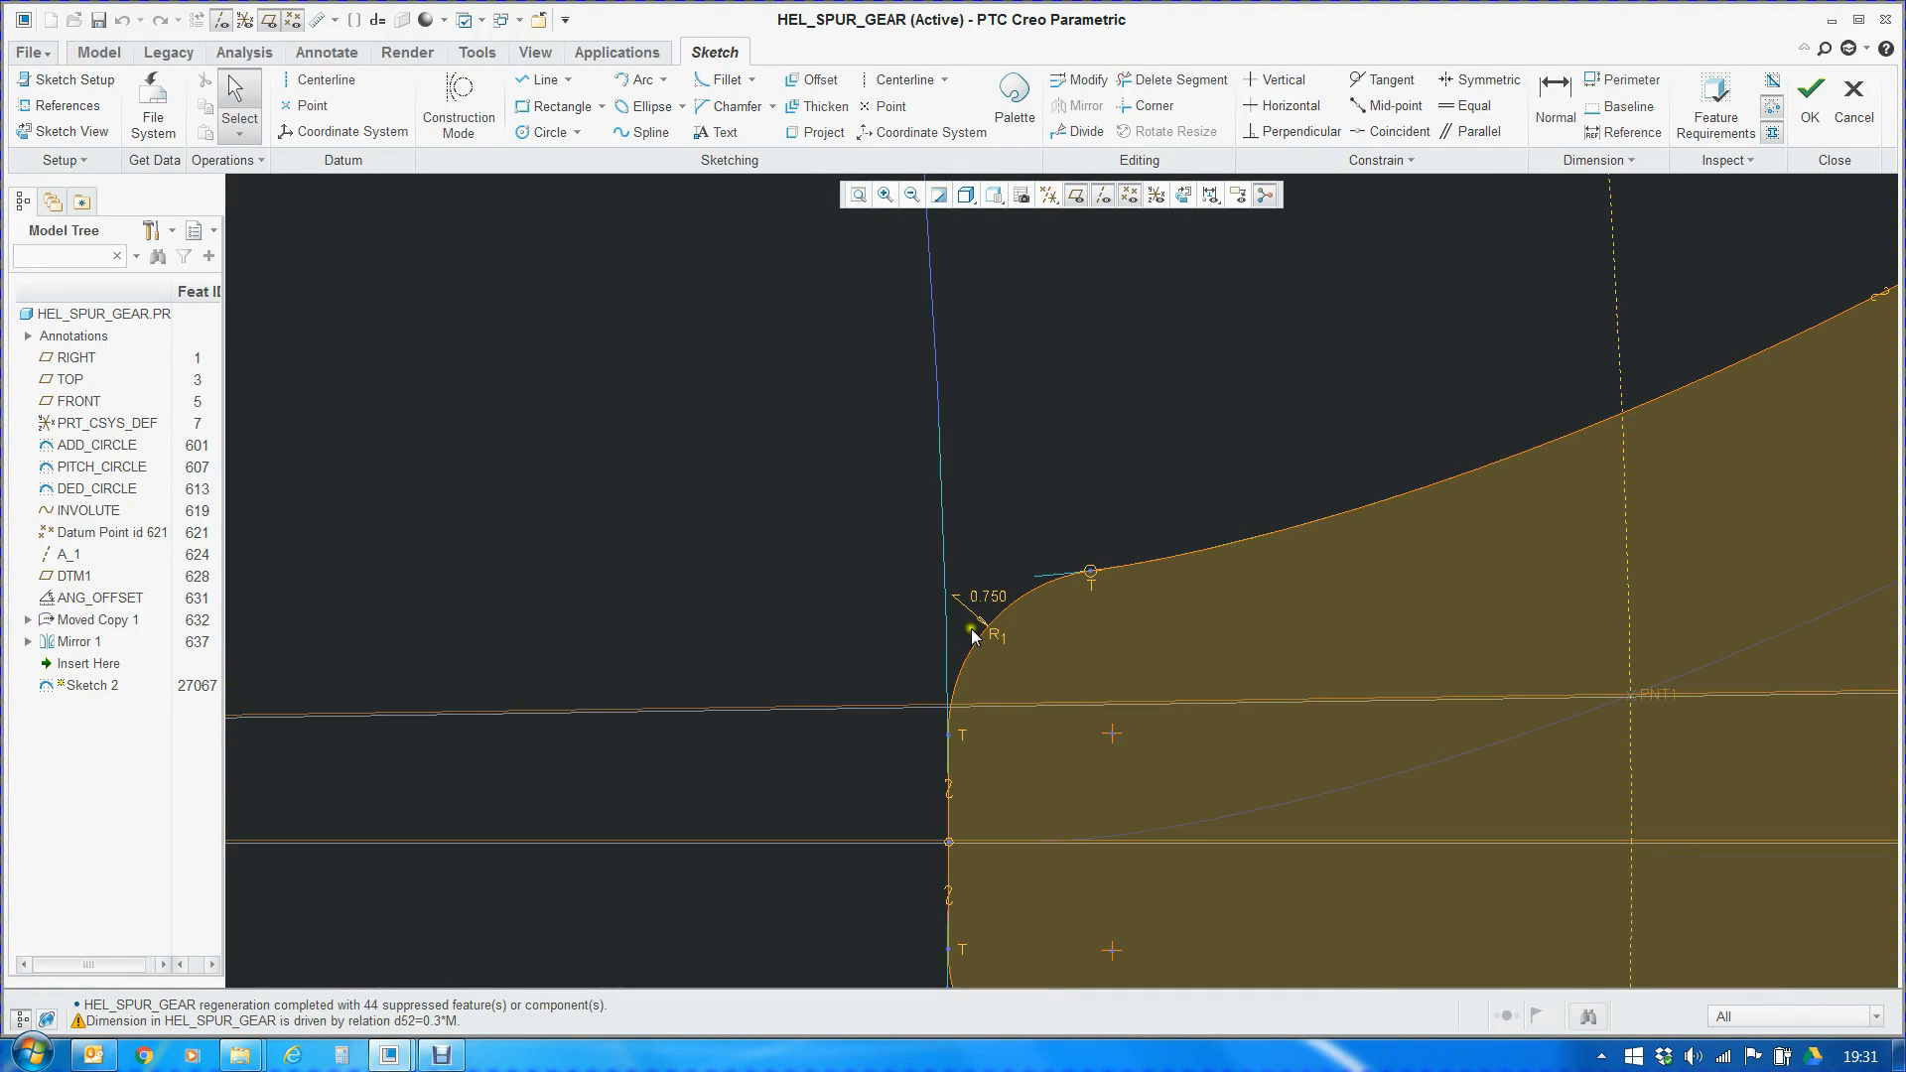
{"action": "scroll", "coordinate": [881, 540], "scroll_direction": "down", "scroll_amount": 5}
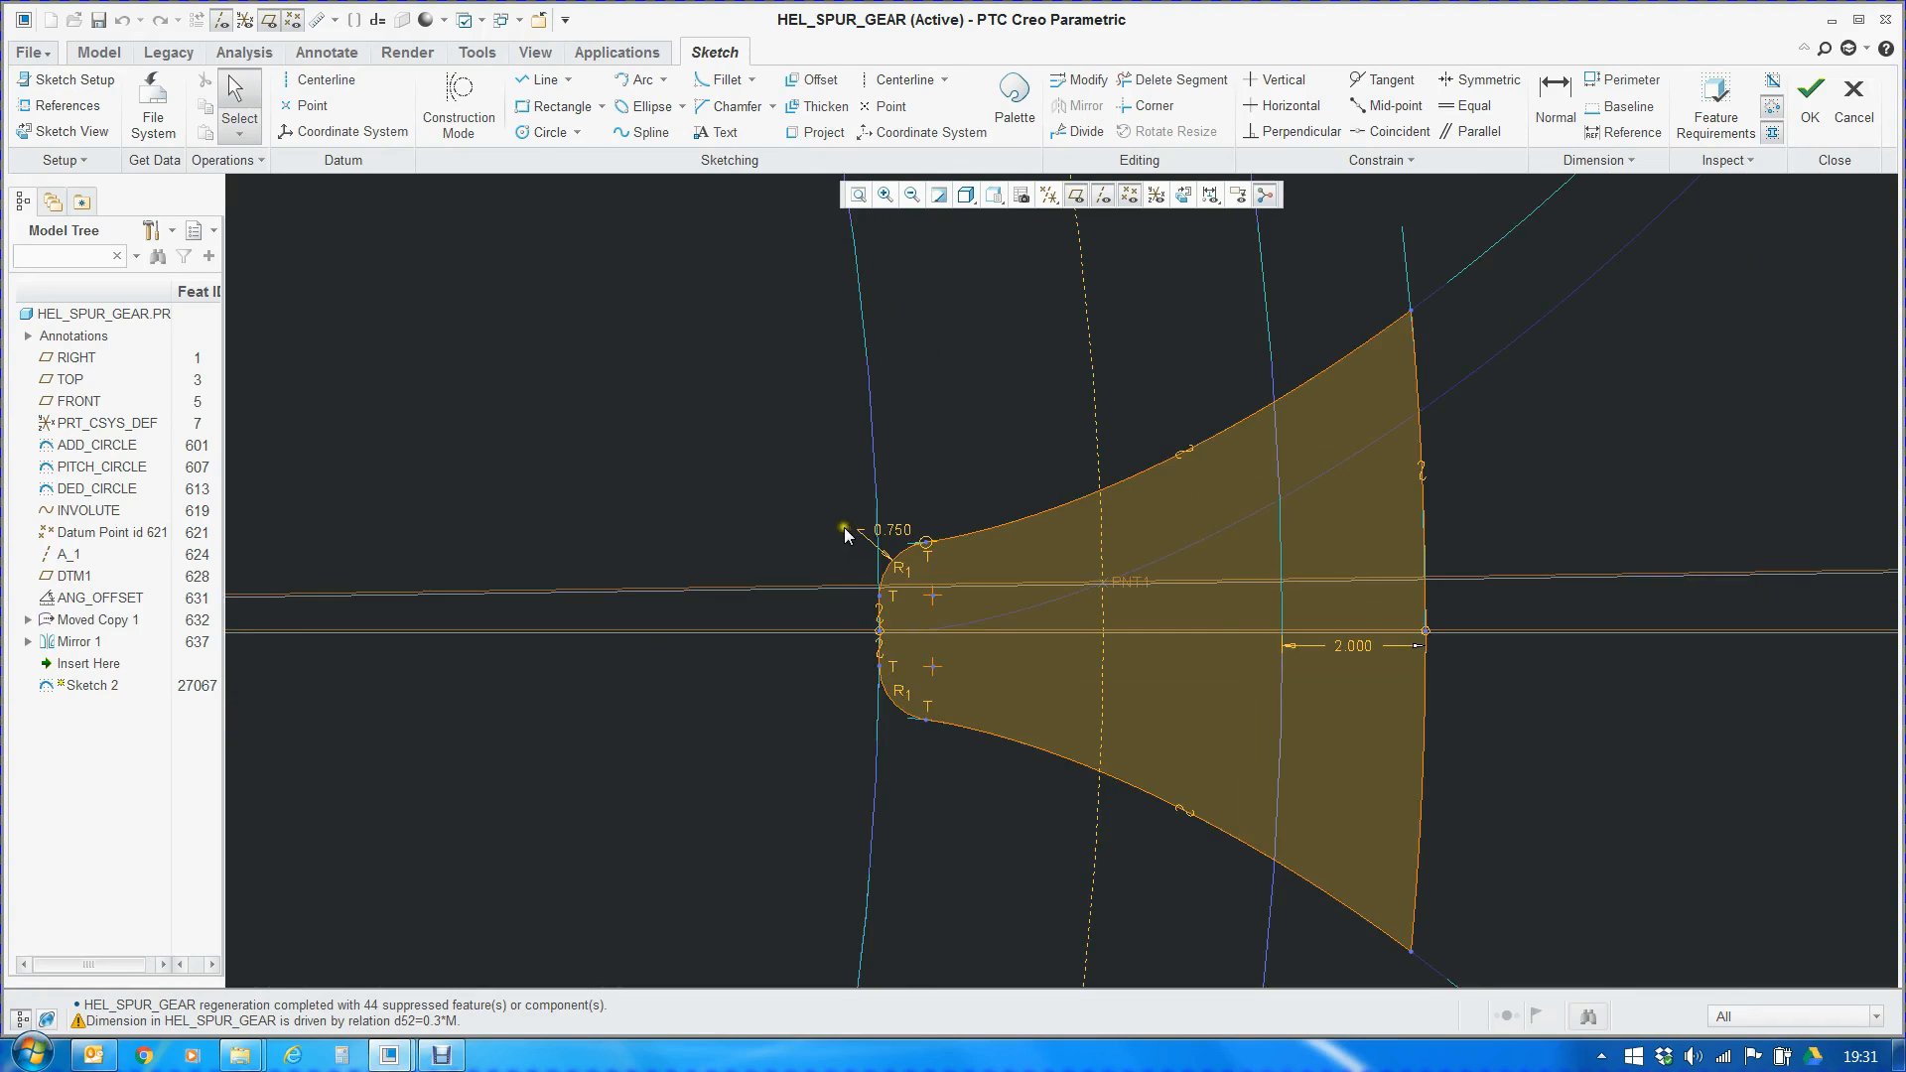
{"action": "scroll", "coordinate": [943, 713], "scroll_direction": "up", "scroll_amount": 3}
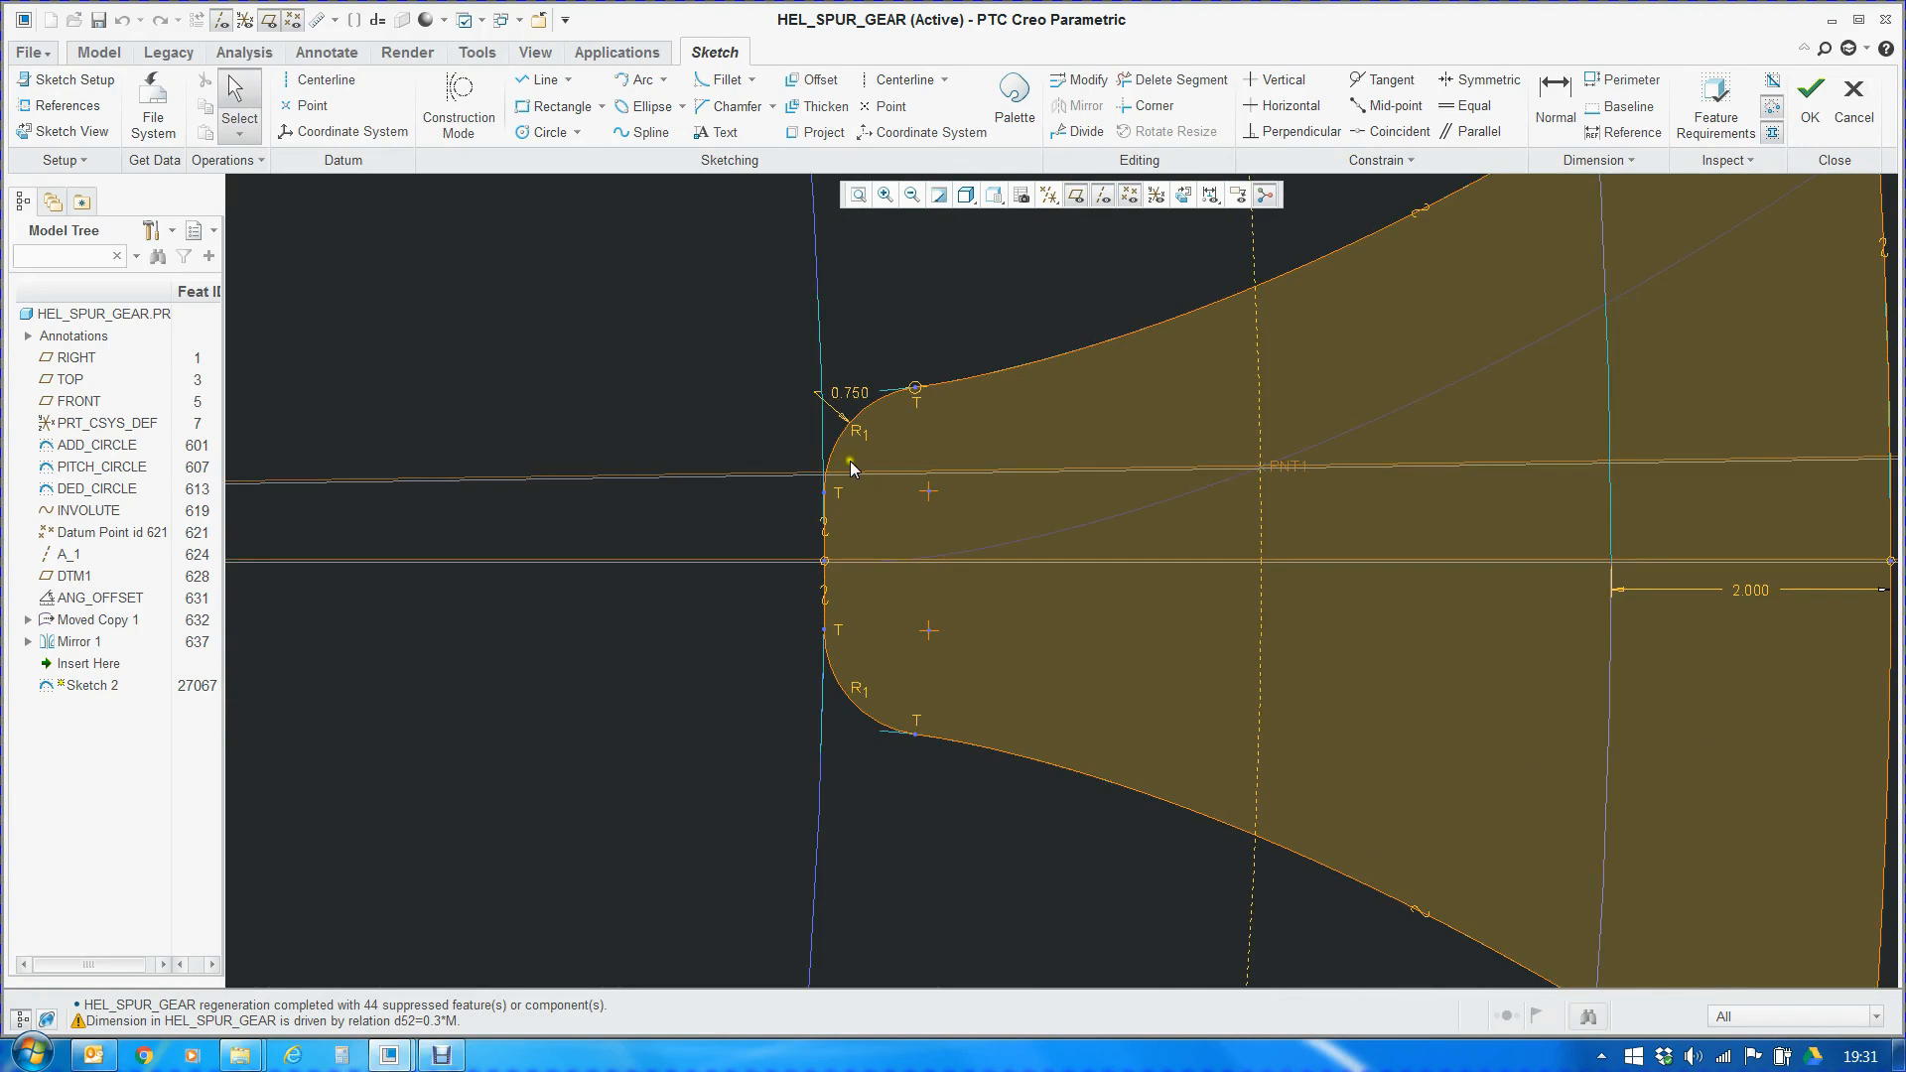
Try to edit the root fillet radius in Sketch 2 and highlight its driving relation d52=0.3*M
{"action": "double_click", "coordinate": [856, 397]}
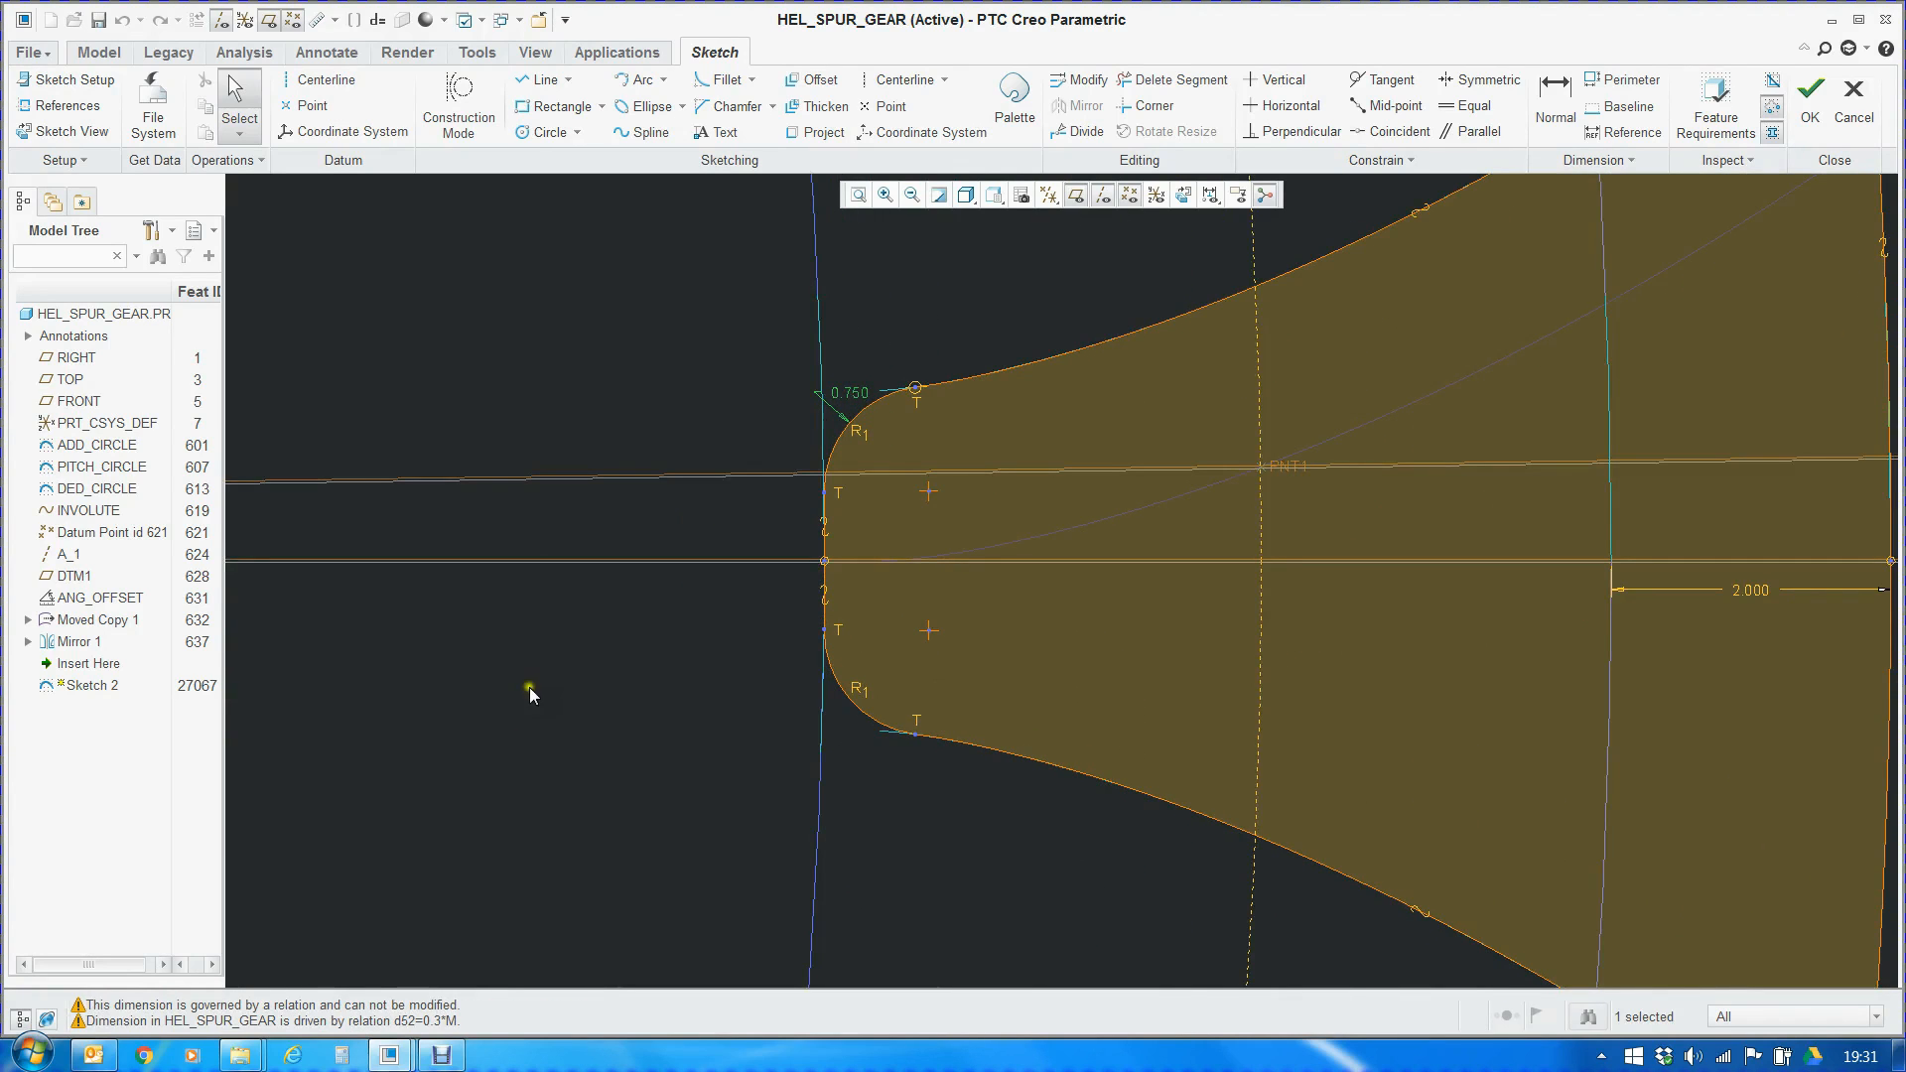
{"action": "left_click_drag", "start_coordinate": [392, 1020], "coordinate": [467, 1026]}
{"action": "left_click", "coordinate": [666, 639]}
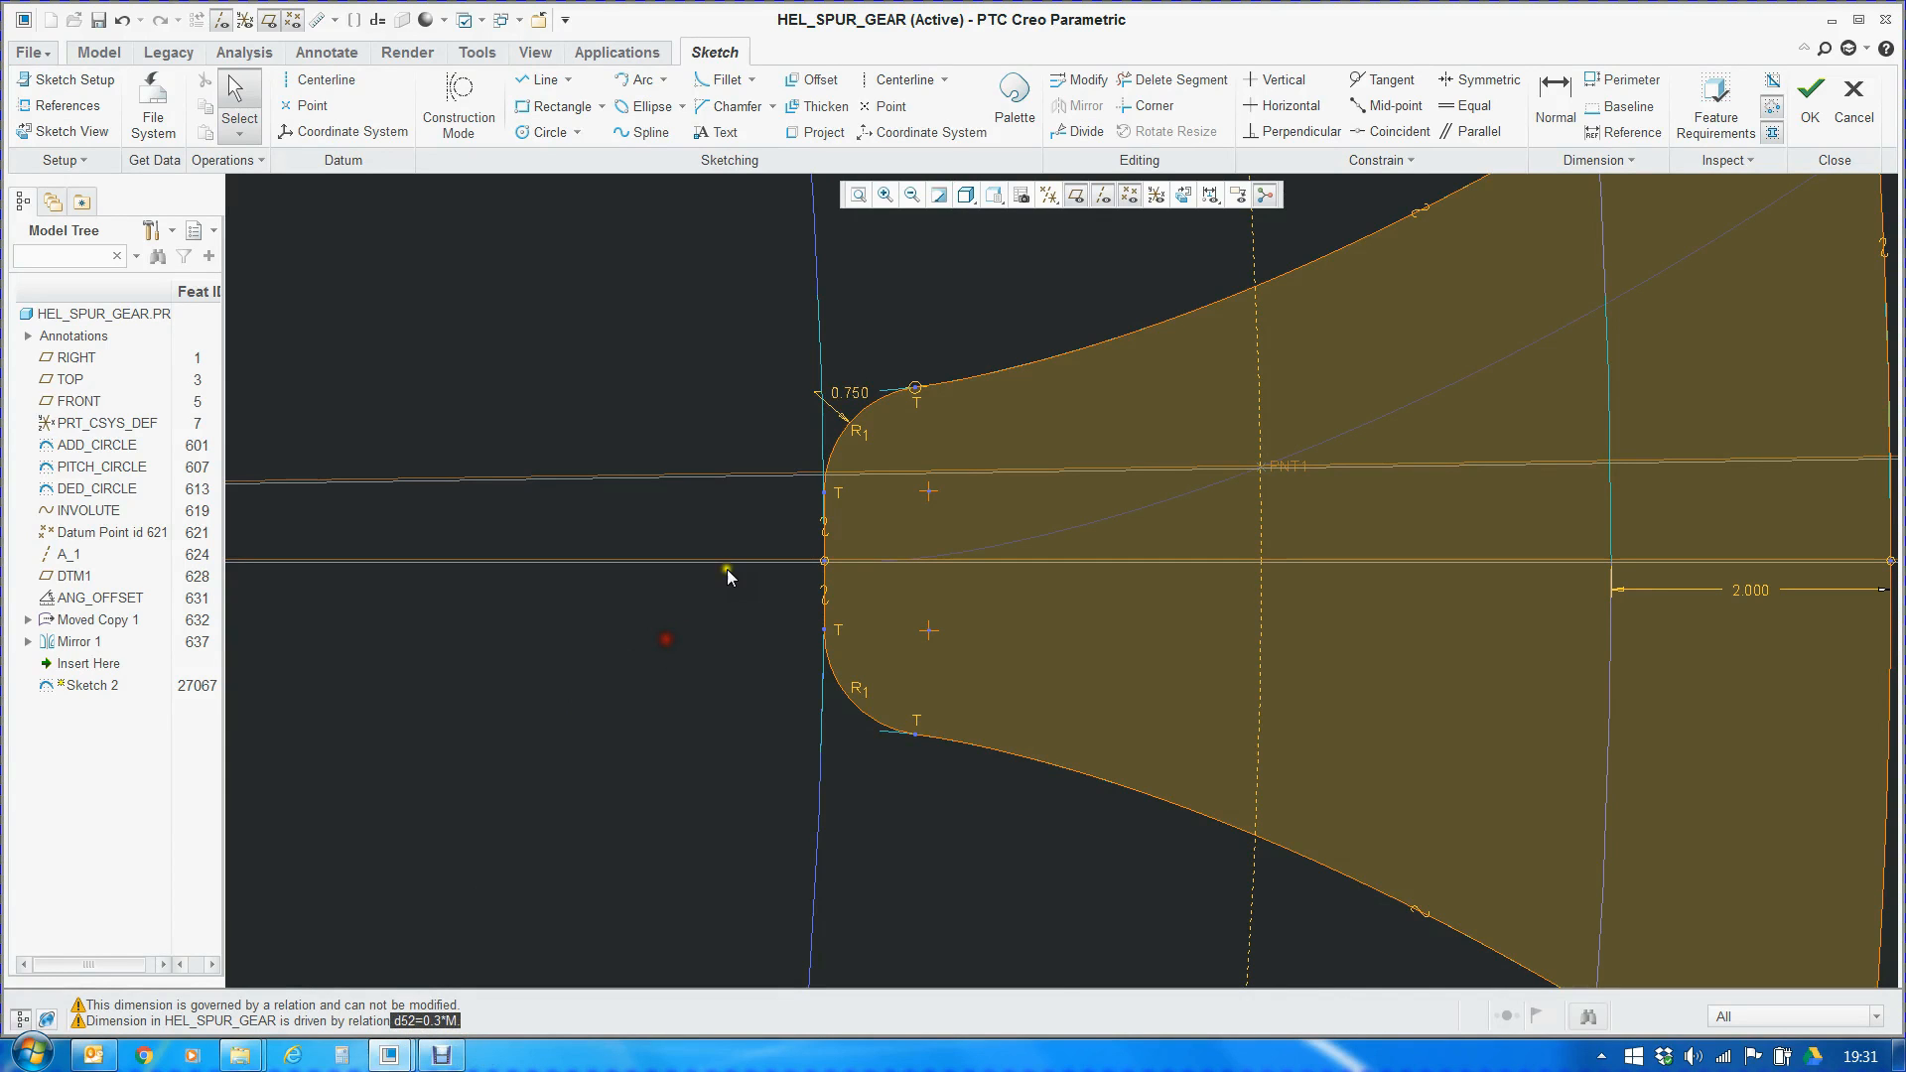
Accept Sketch 2 with its profile kept and return to the whole model
{"action": "scroll", "coordinate": [713, 557], "scroll_direction": "down", "scroll_amount": 3}
{"action": "left_click", "coordinate": [1810, 99]}
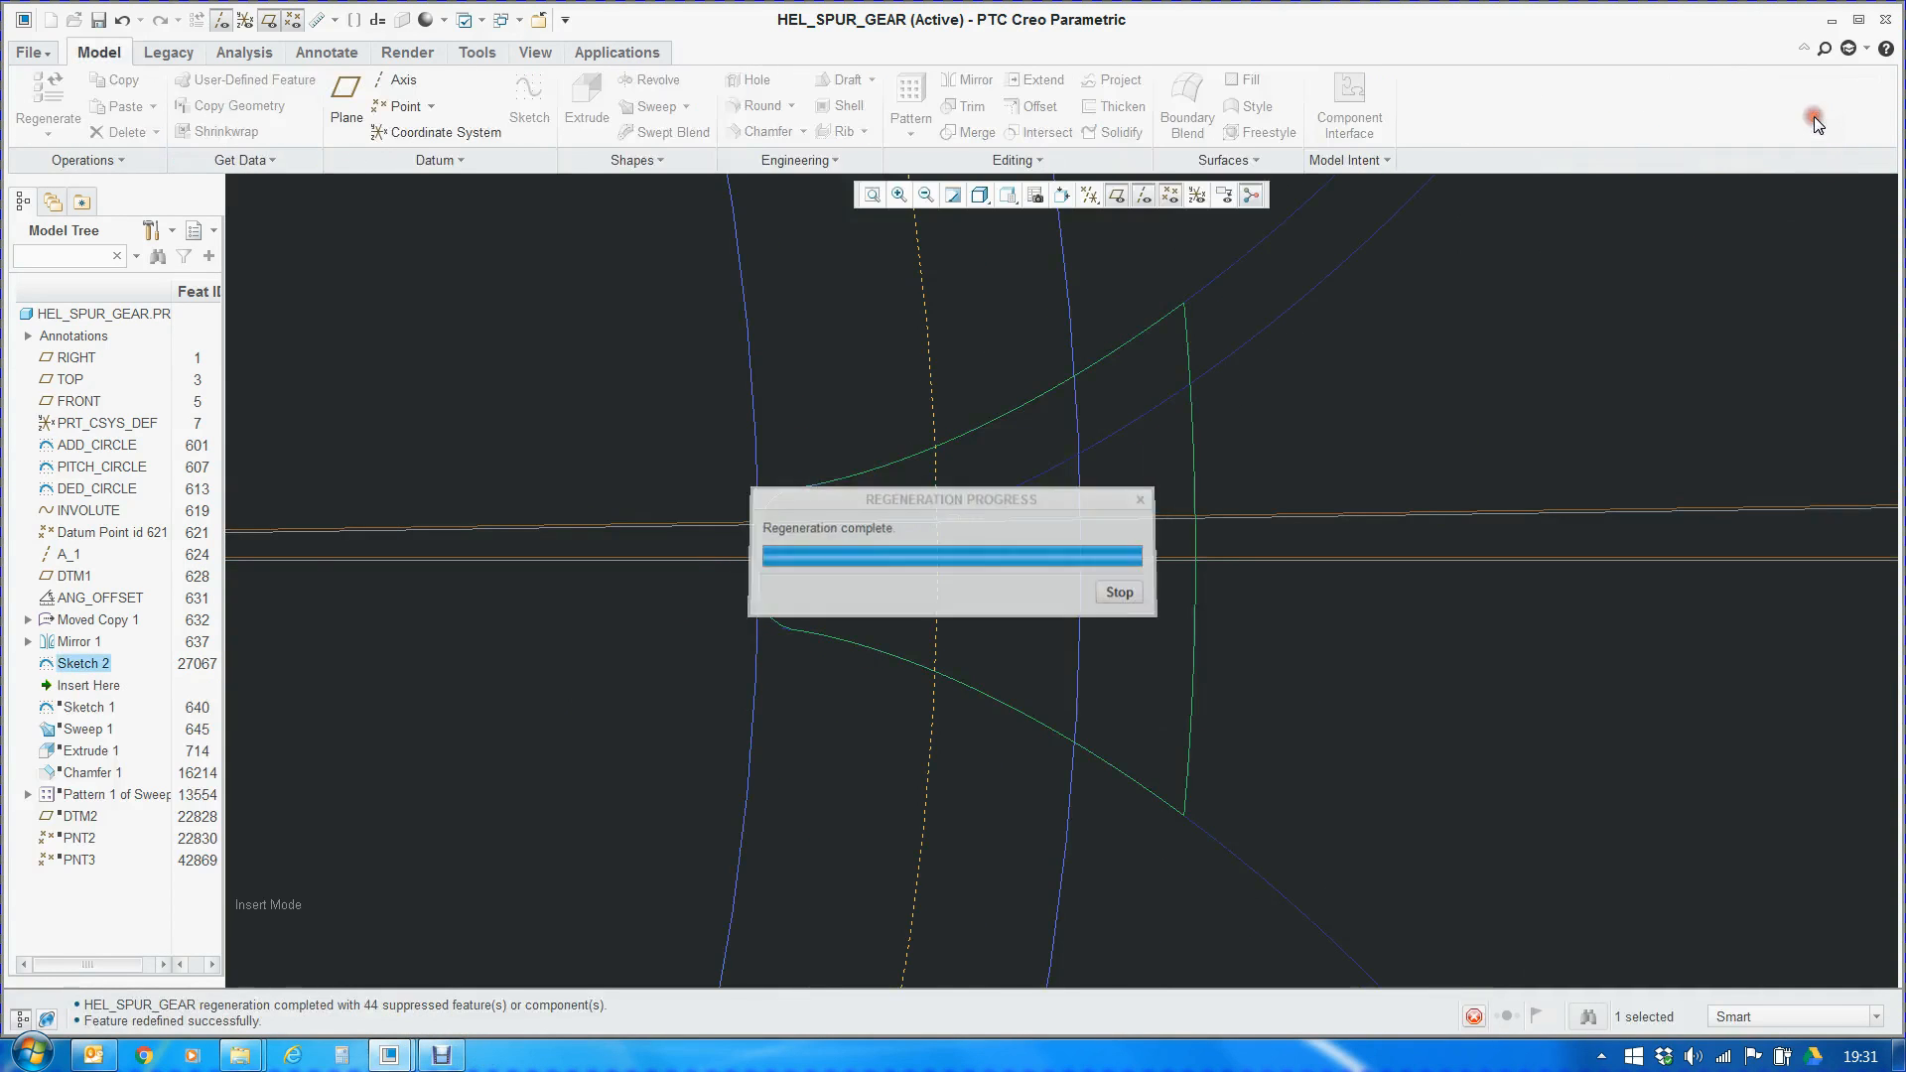
{"action": "scroll", "coordinate": [1082, 631], "scroll_direction": "down", "scroll_amount": 5}
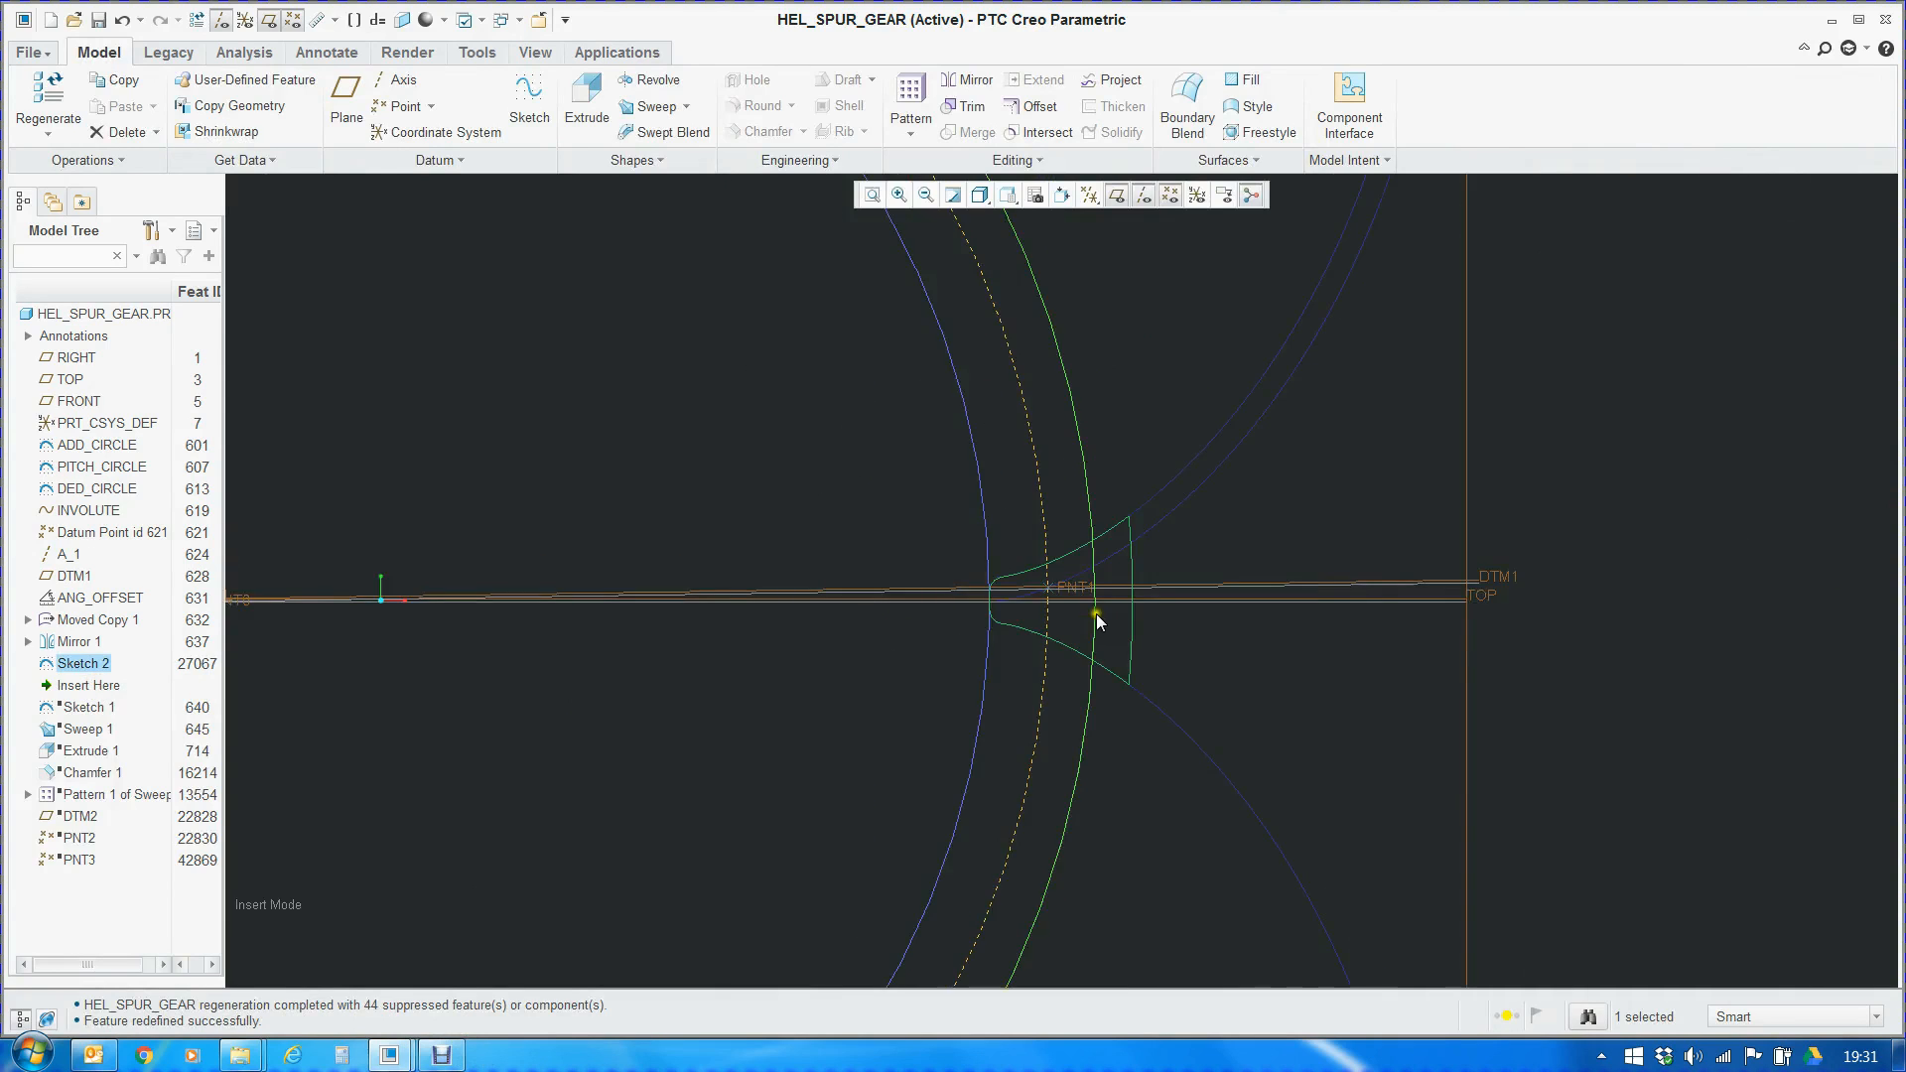
Move the insertion point to just after Sketch 1 and open that sketch's definition
{"action": "left_click", "coordinate": [84, 686]}
{"action": "left_click_drag", "start_coordinate": [86, 692], "coordinate": [85, 716]}
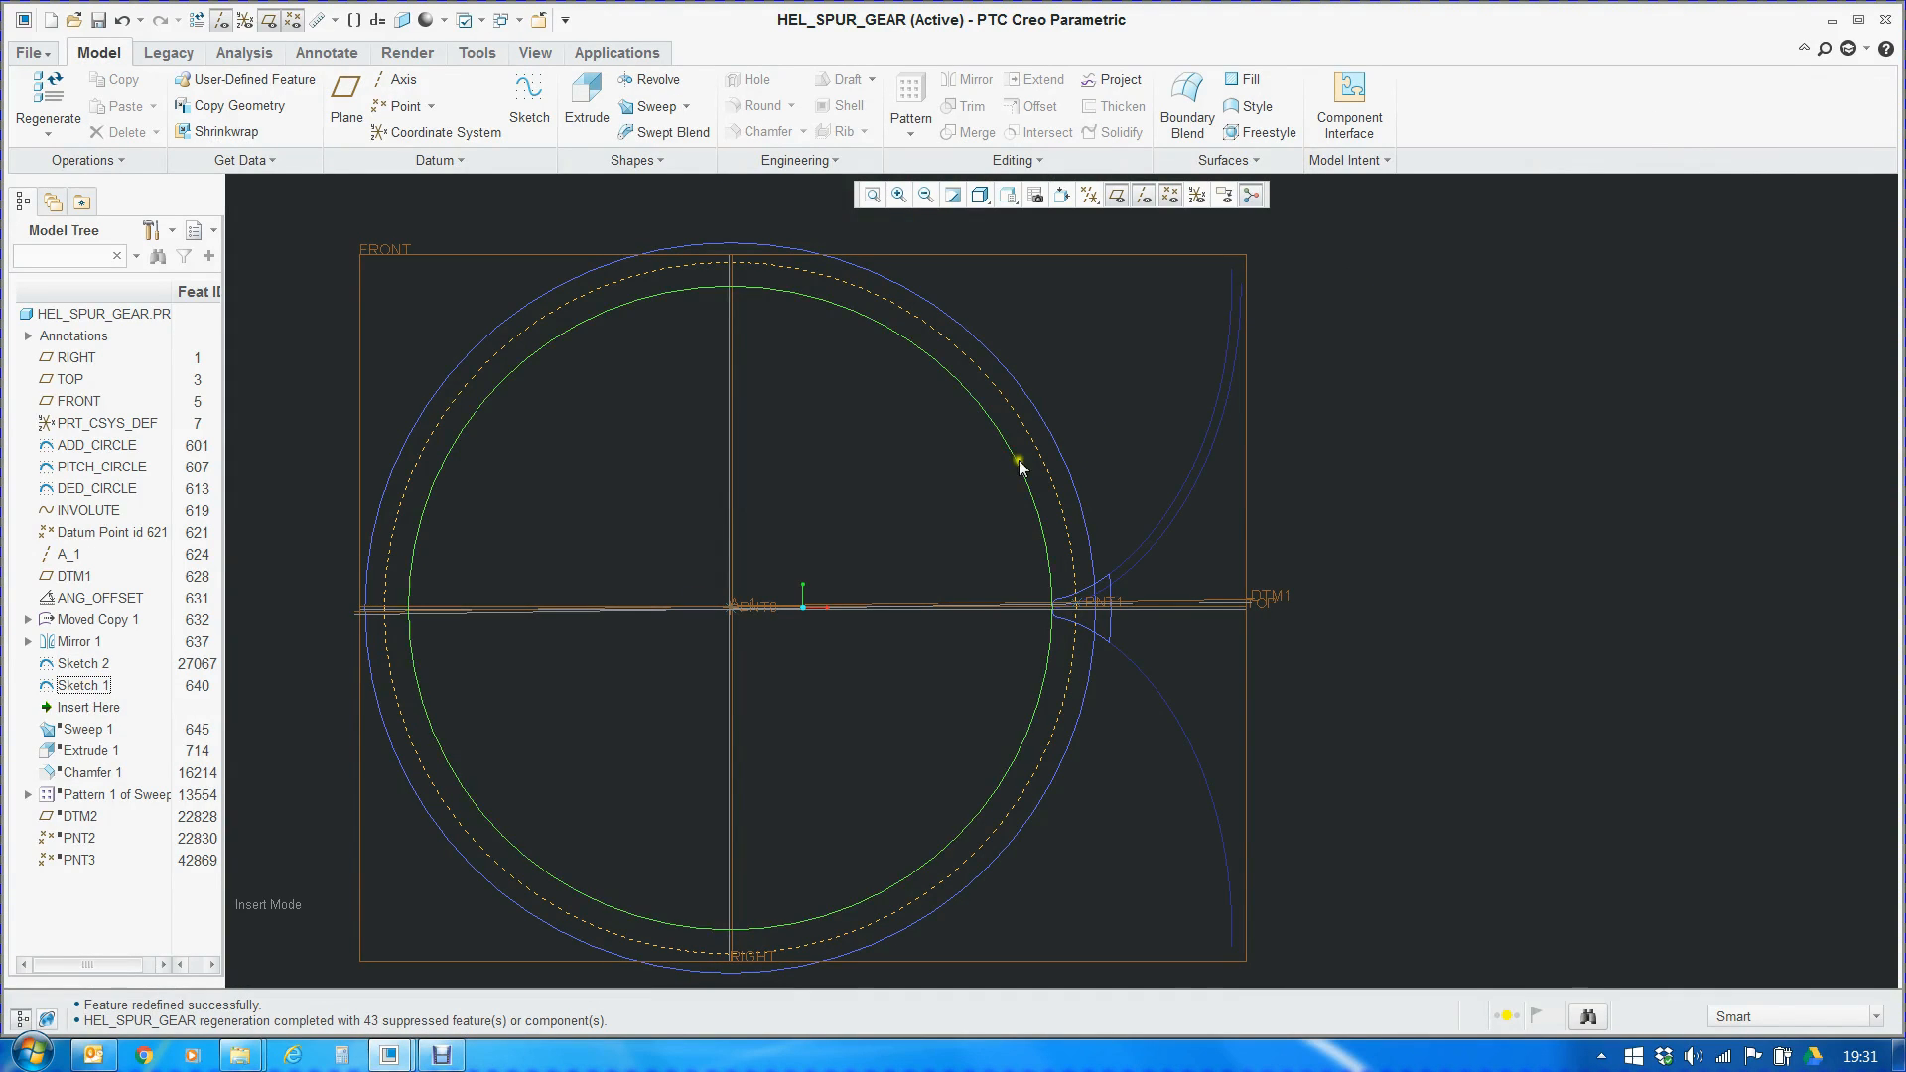
{"action": "middle_click_drag", "start_coordinate": [1141, 425], "coordinate": [1010, 619]}
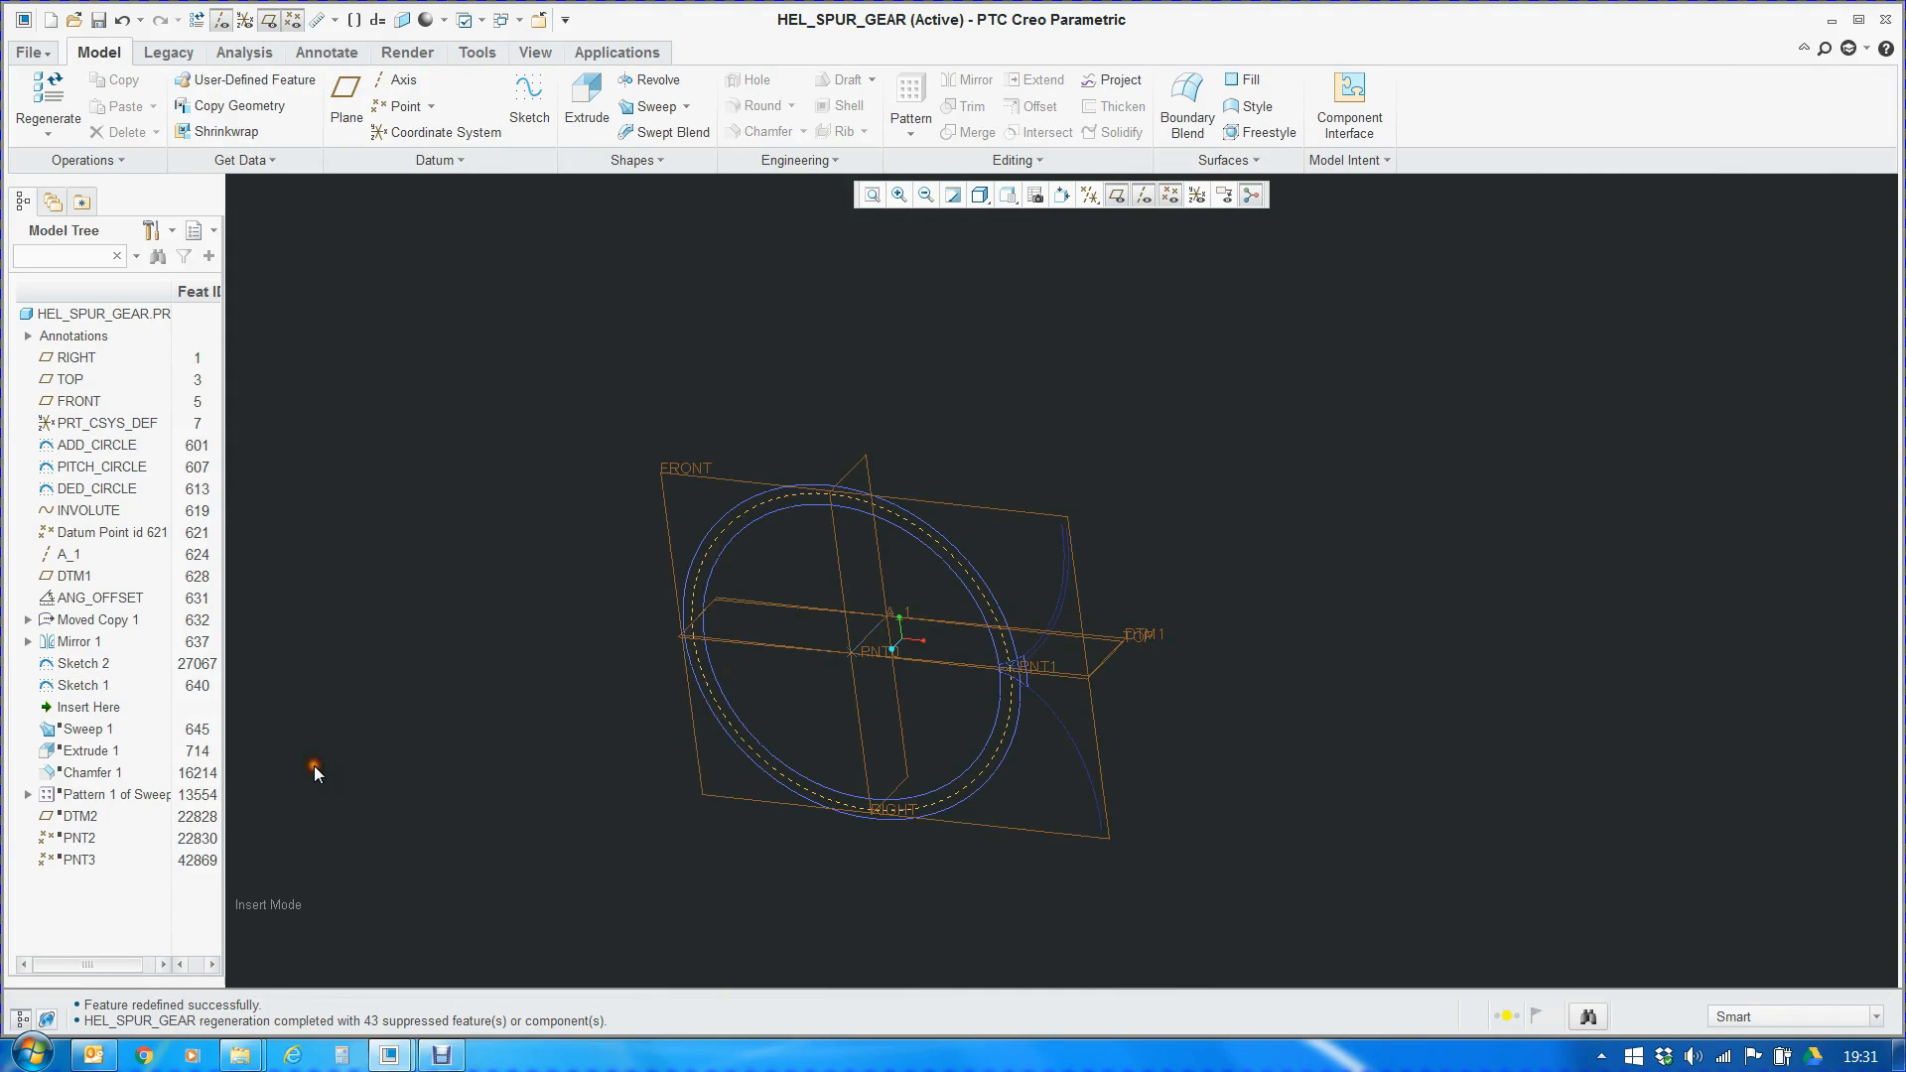
{"action": "right_click", "coordinate": [81, 691]}
{"action": "left_click", "coordinate": [152, 283]}
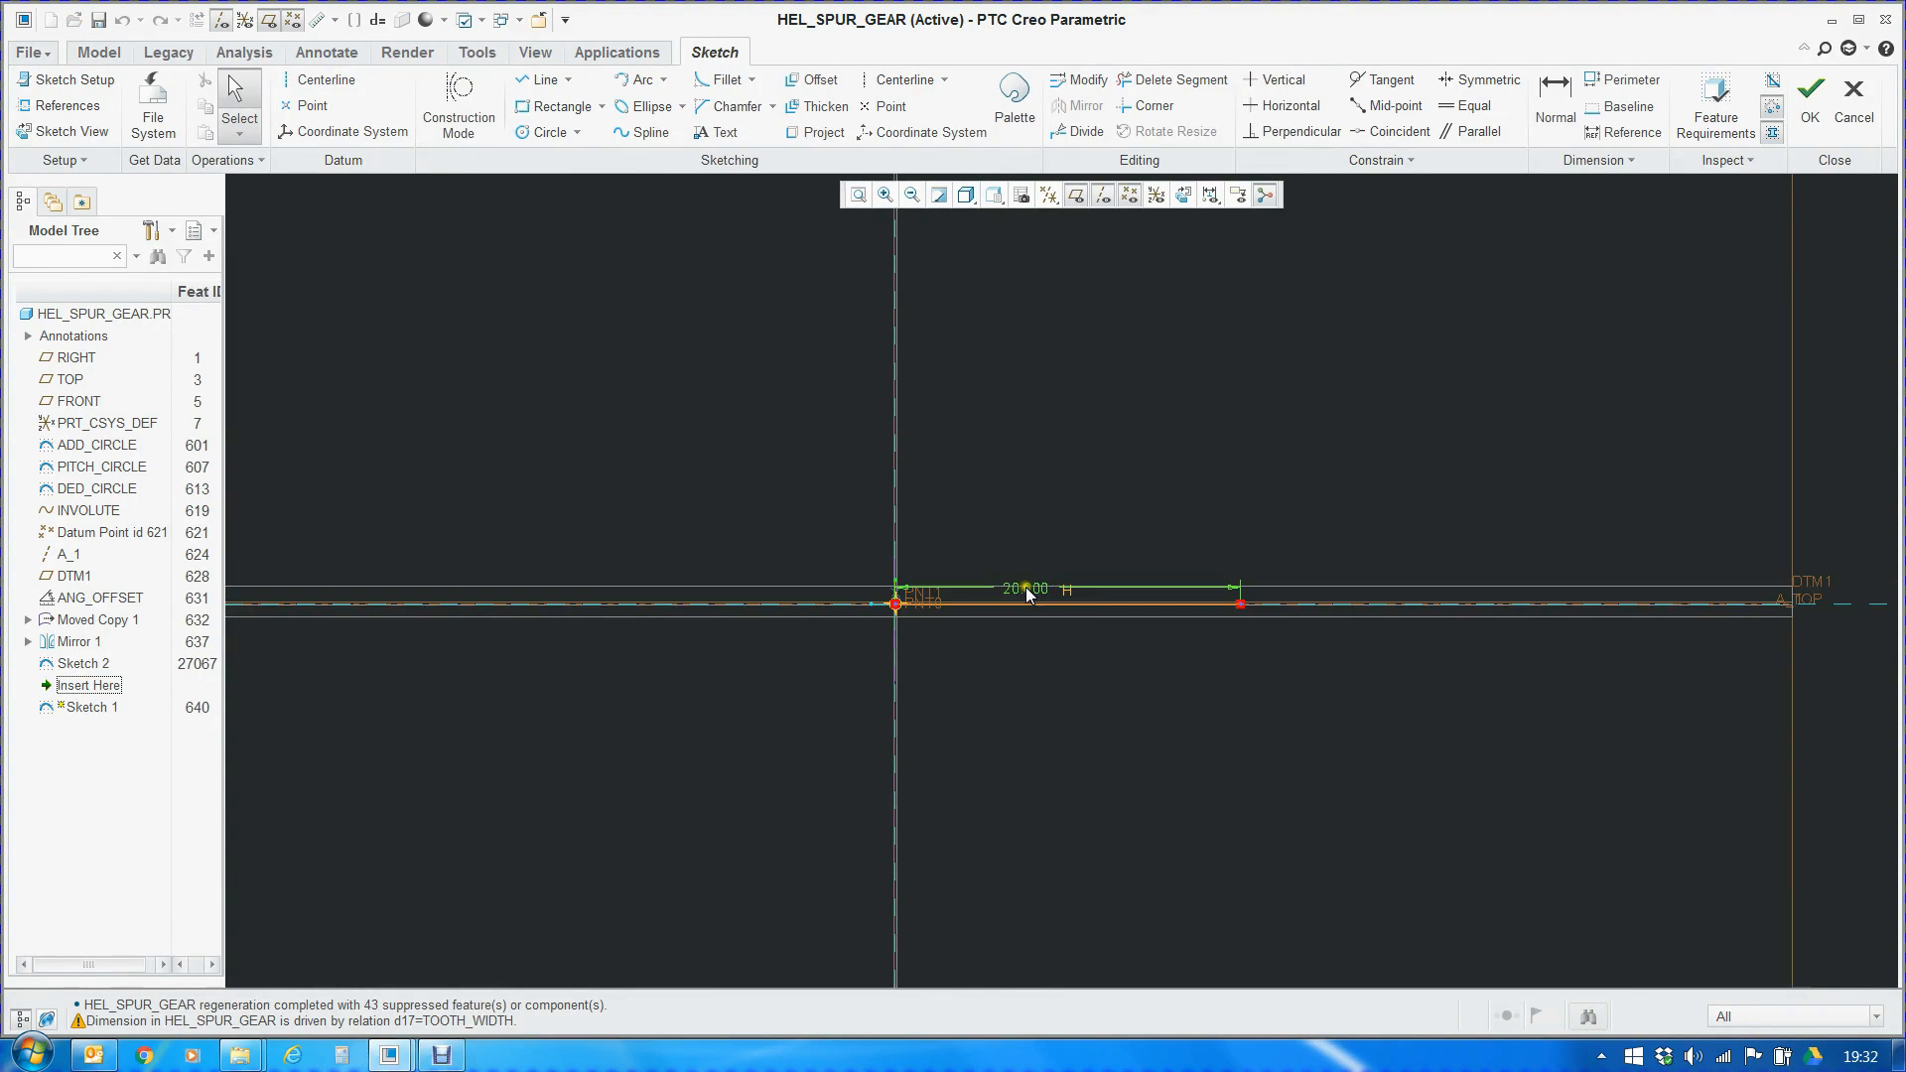
Check Sketch 1's section relations and quit the sketch without saving changes
{"action": "left_click", "coordinate": [459, 58]}
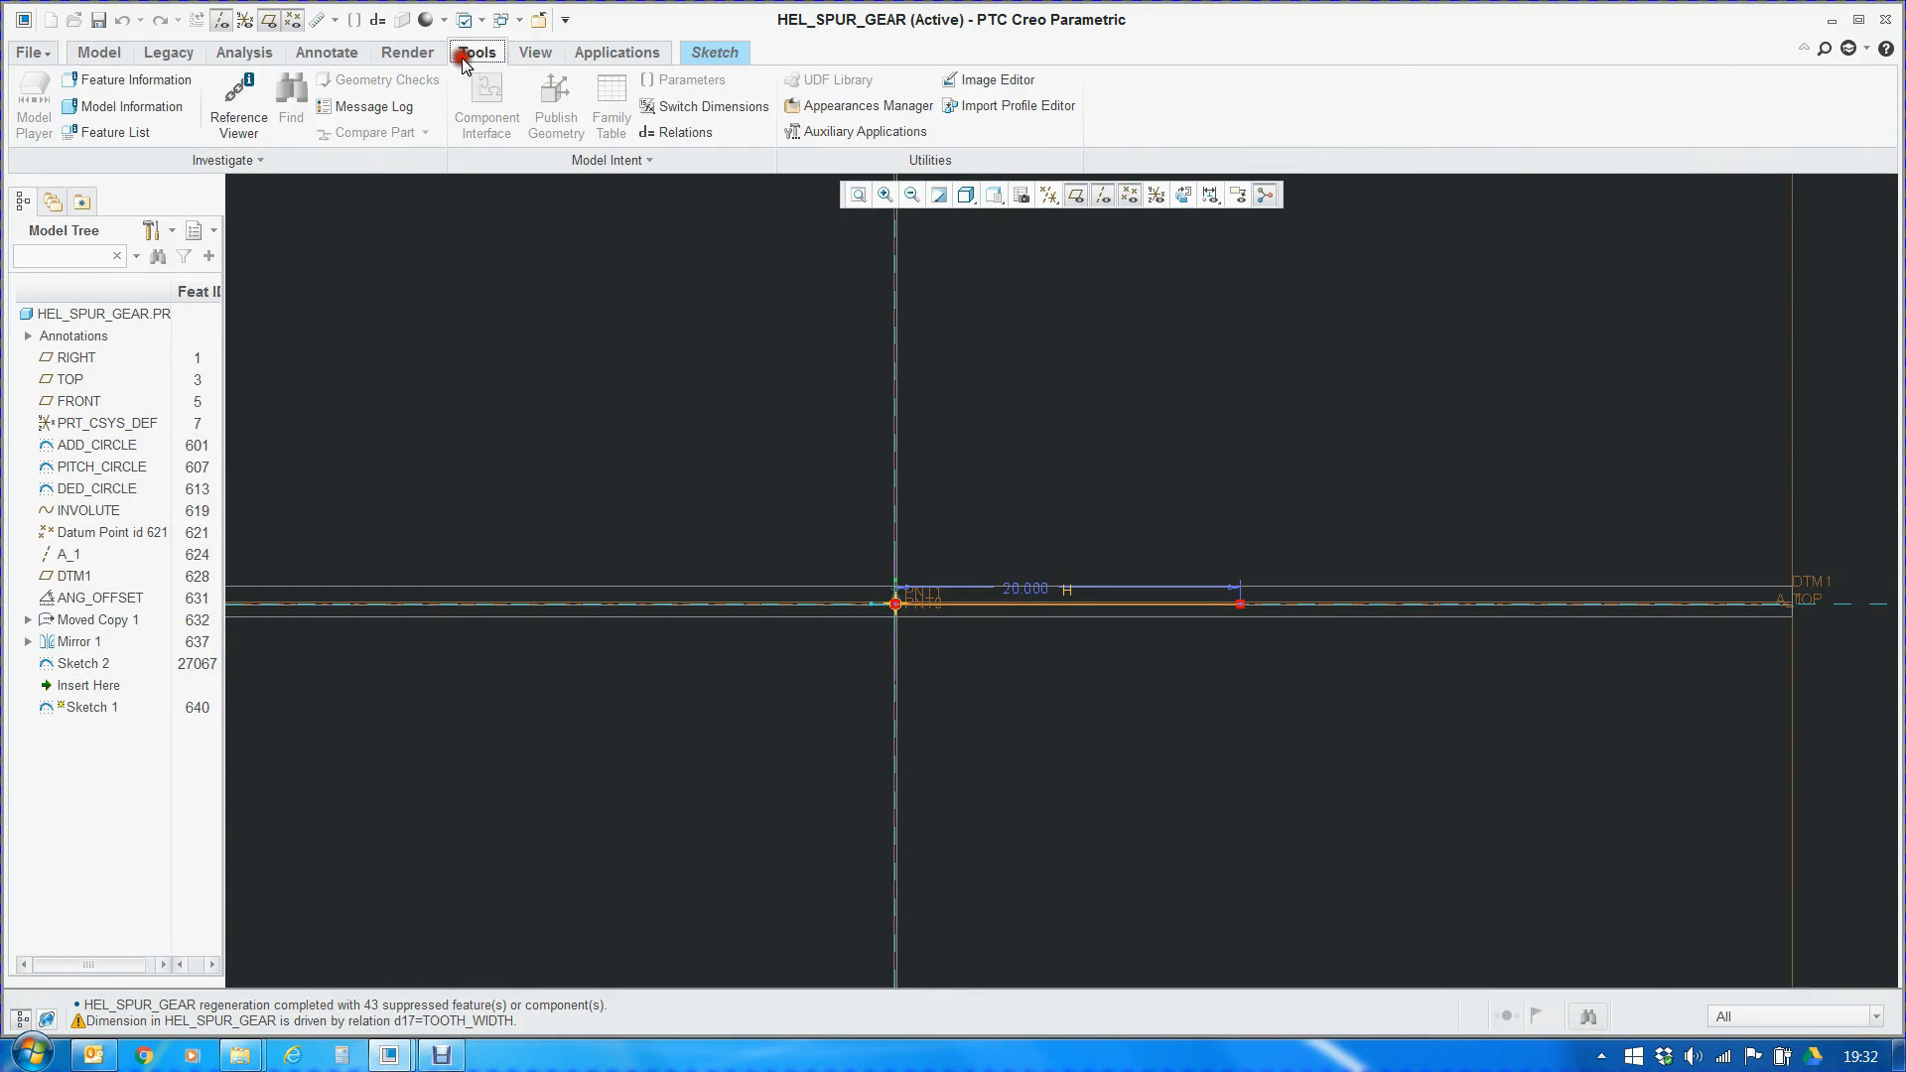
{"action": "left_click", "coordinate": [667, 127]}
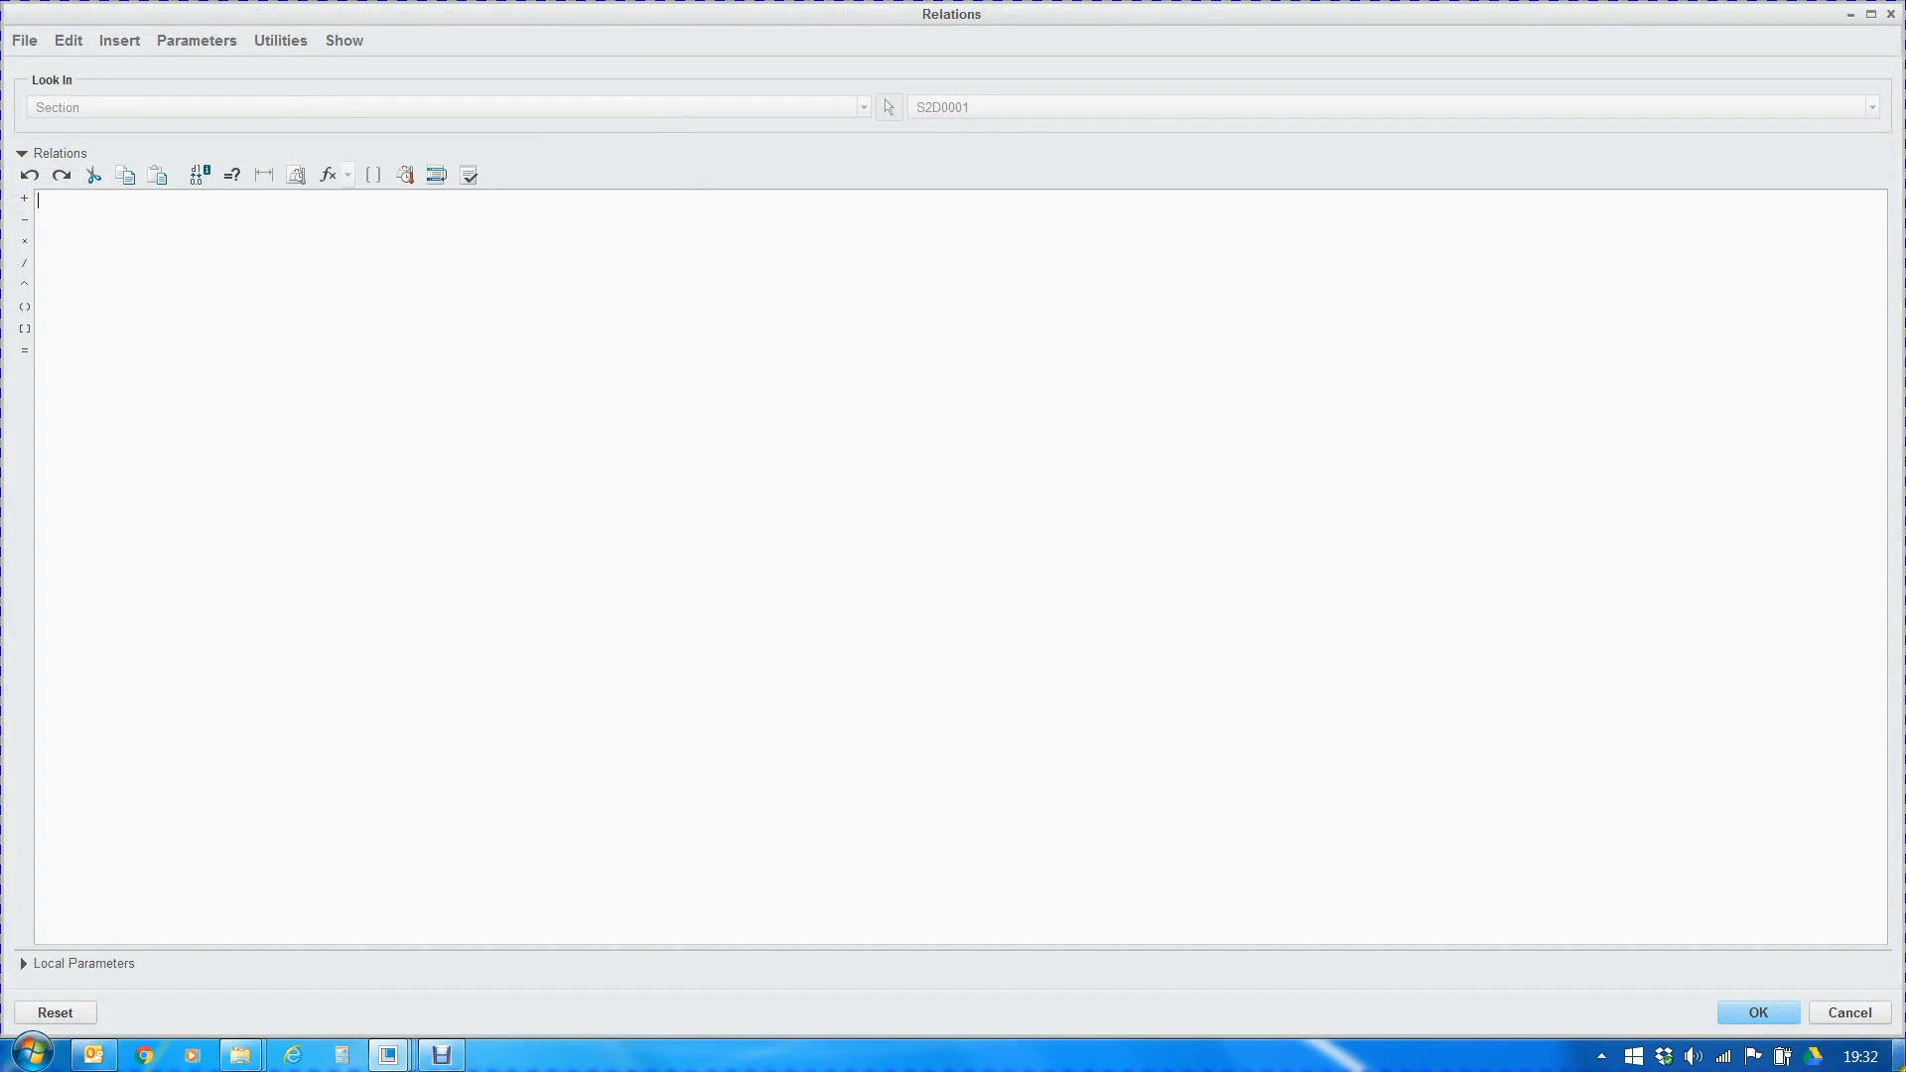
{"action": "left_click", "coordinate": [1850, 1012]}
{"action": "left_click", "coordinate": [919, 550]}
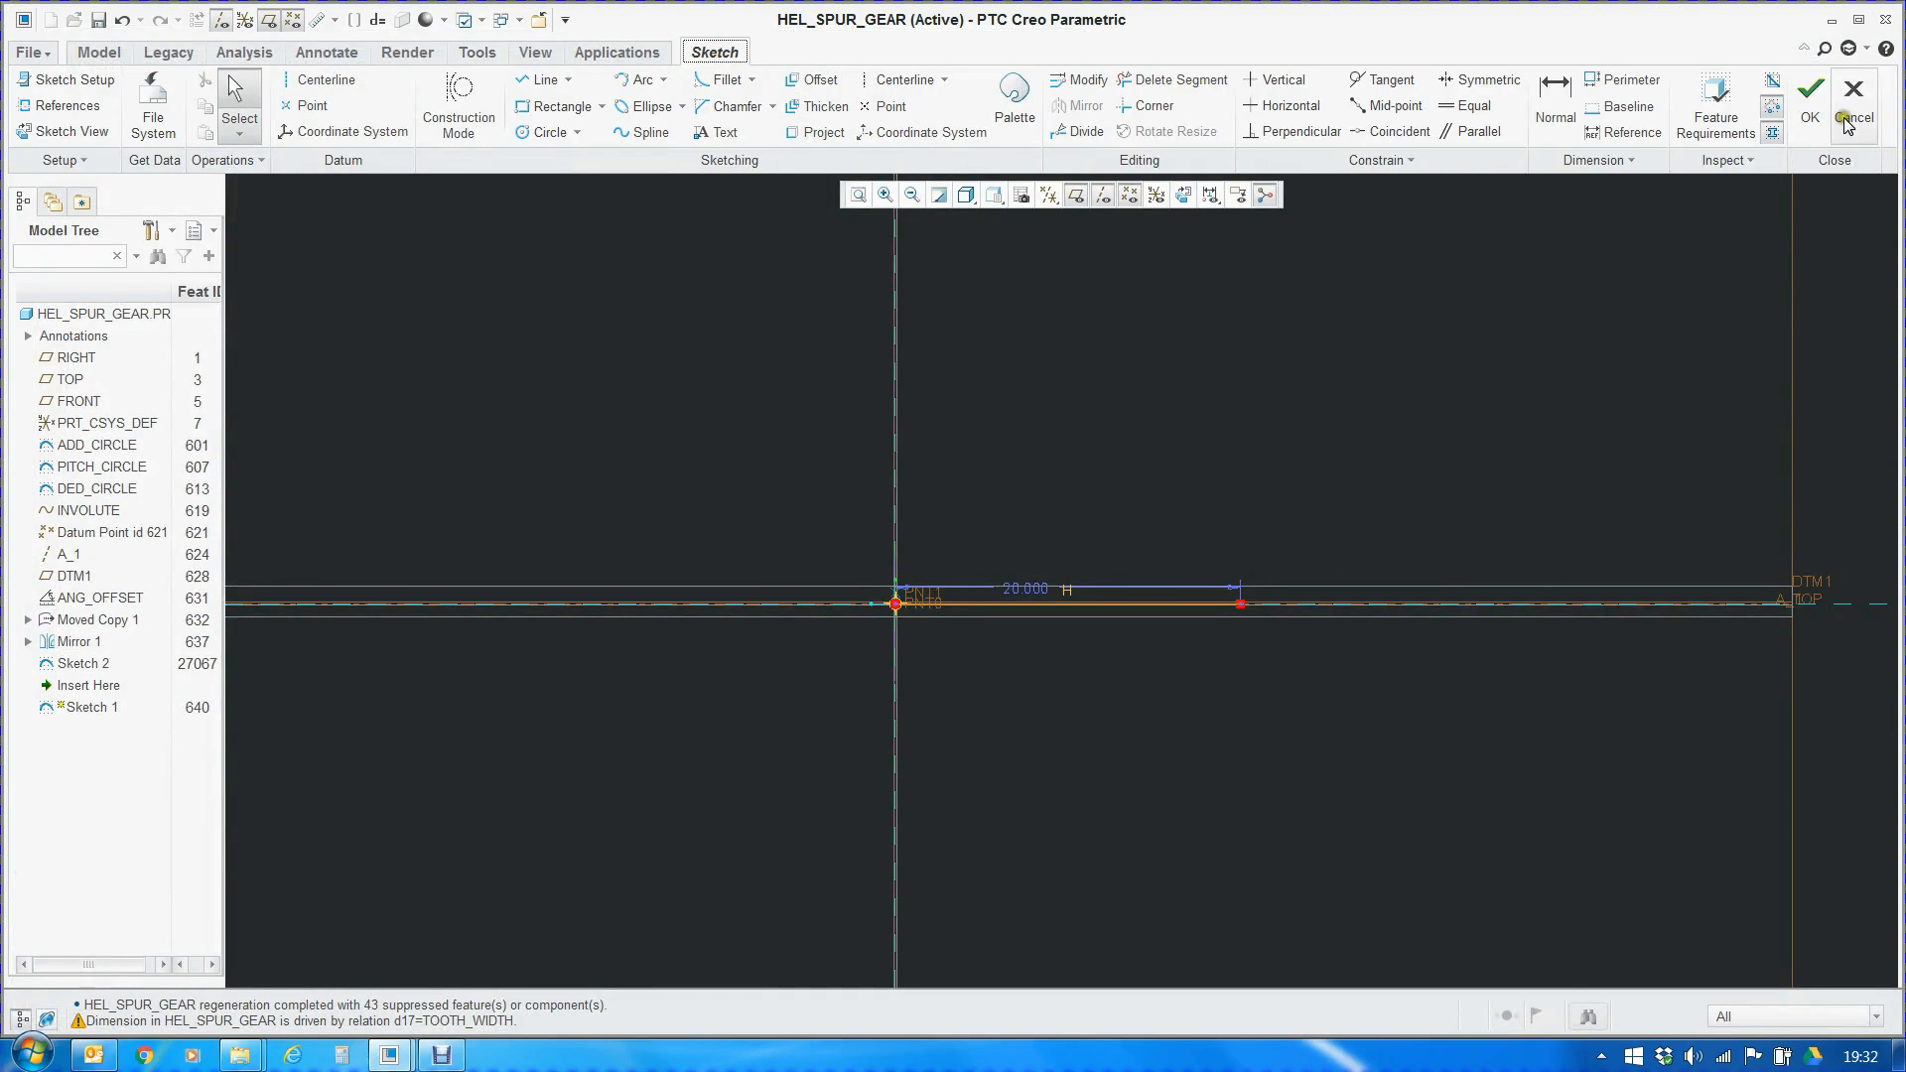
{"action": "left_click", "coordinate": [1844, 117]}
{"action": "left_click", "coordinate": [1023, 563]}
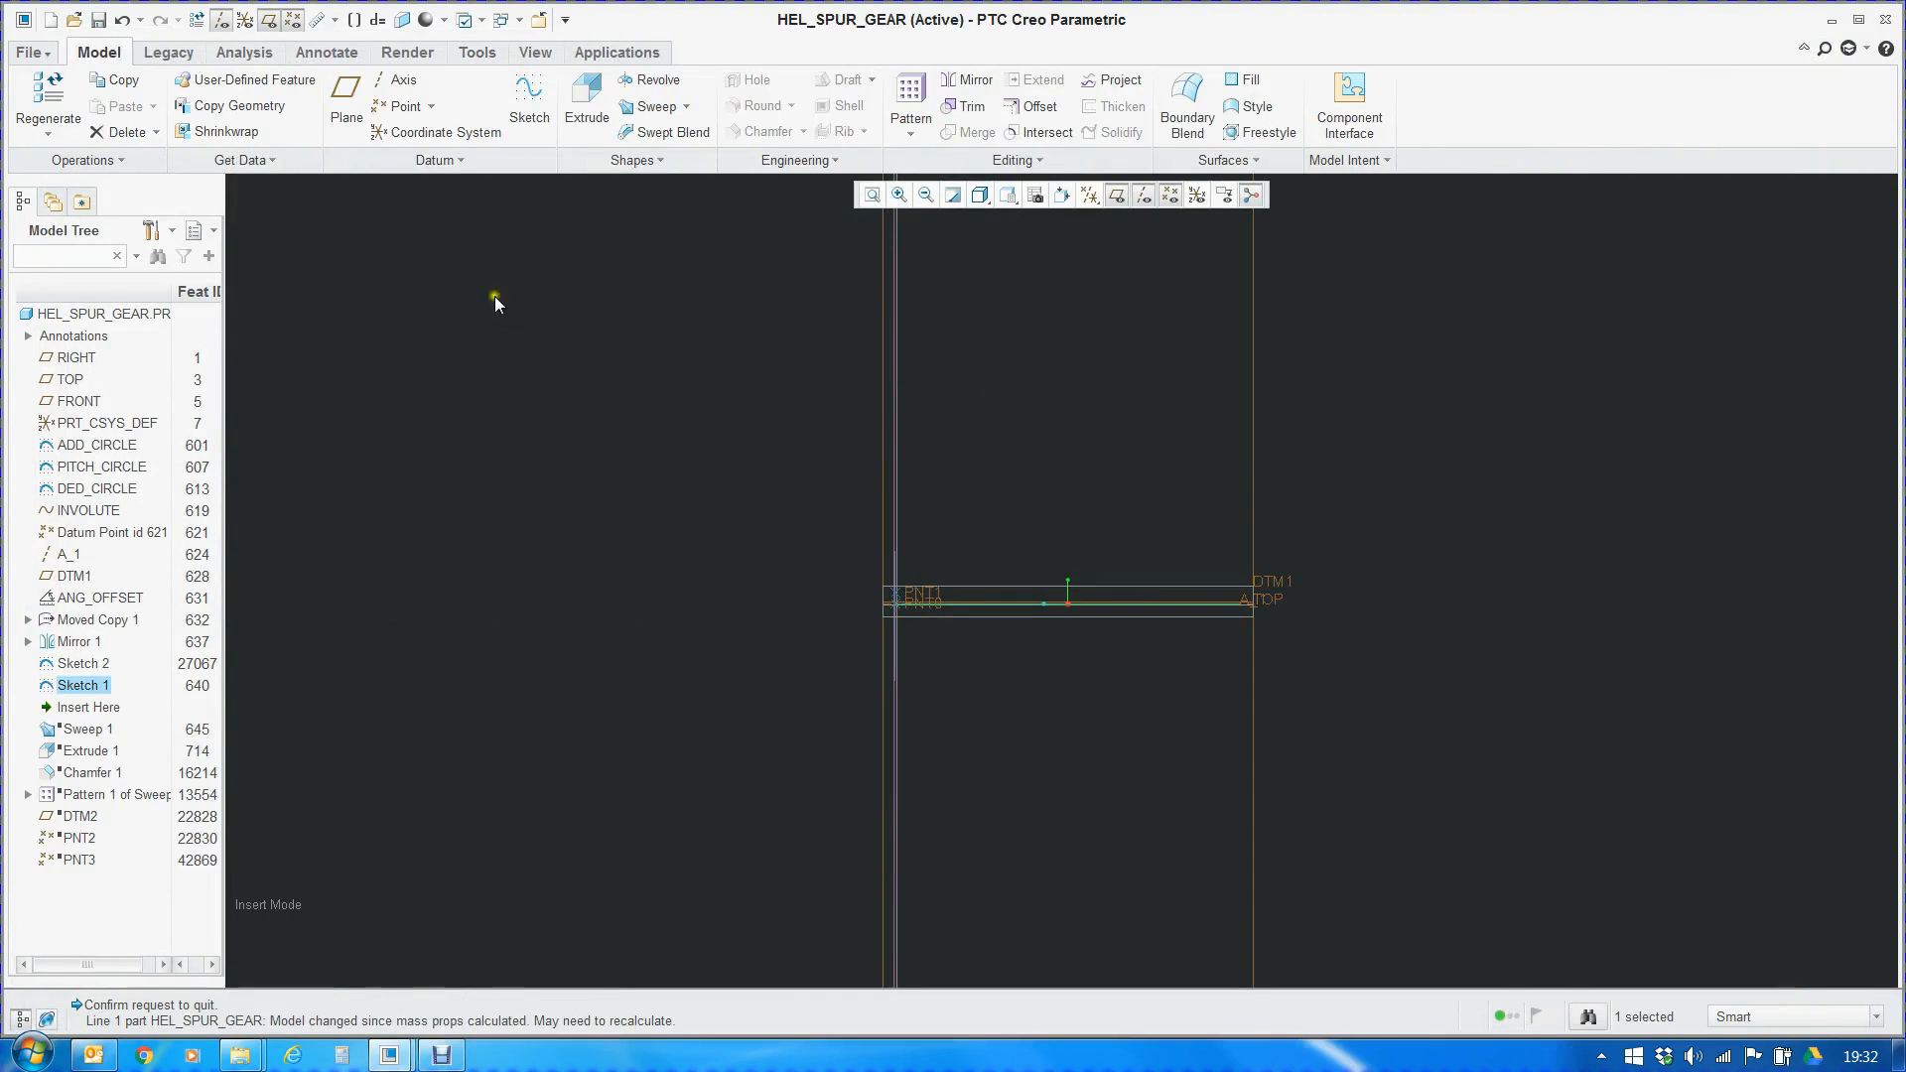
Highlight the relation d17=TOOTH_WIDTH in the part relations and close them
{"action": "left_click", "coordinate": [1316, 160]}
{"action": "left_click", "coordinate": [1395, 297]}
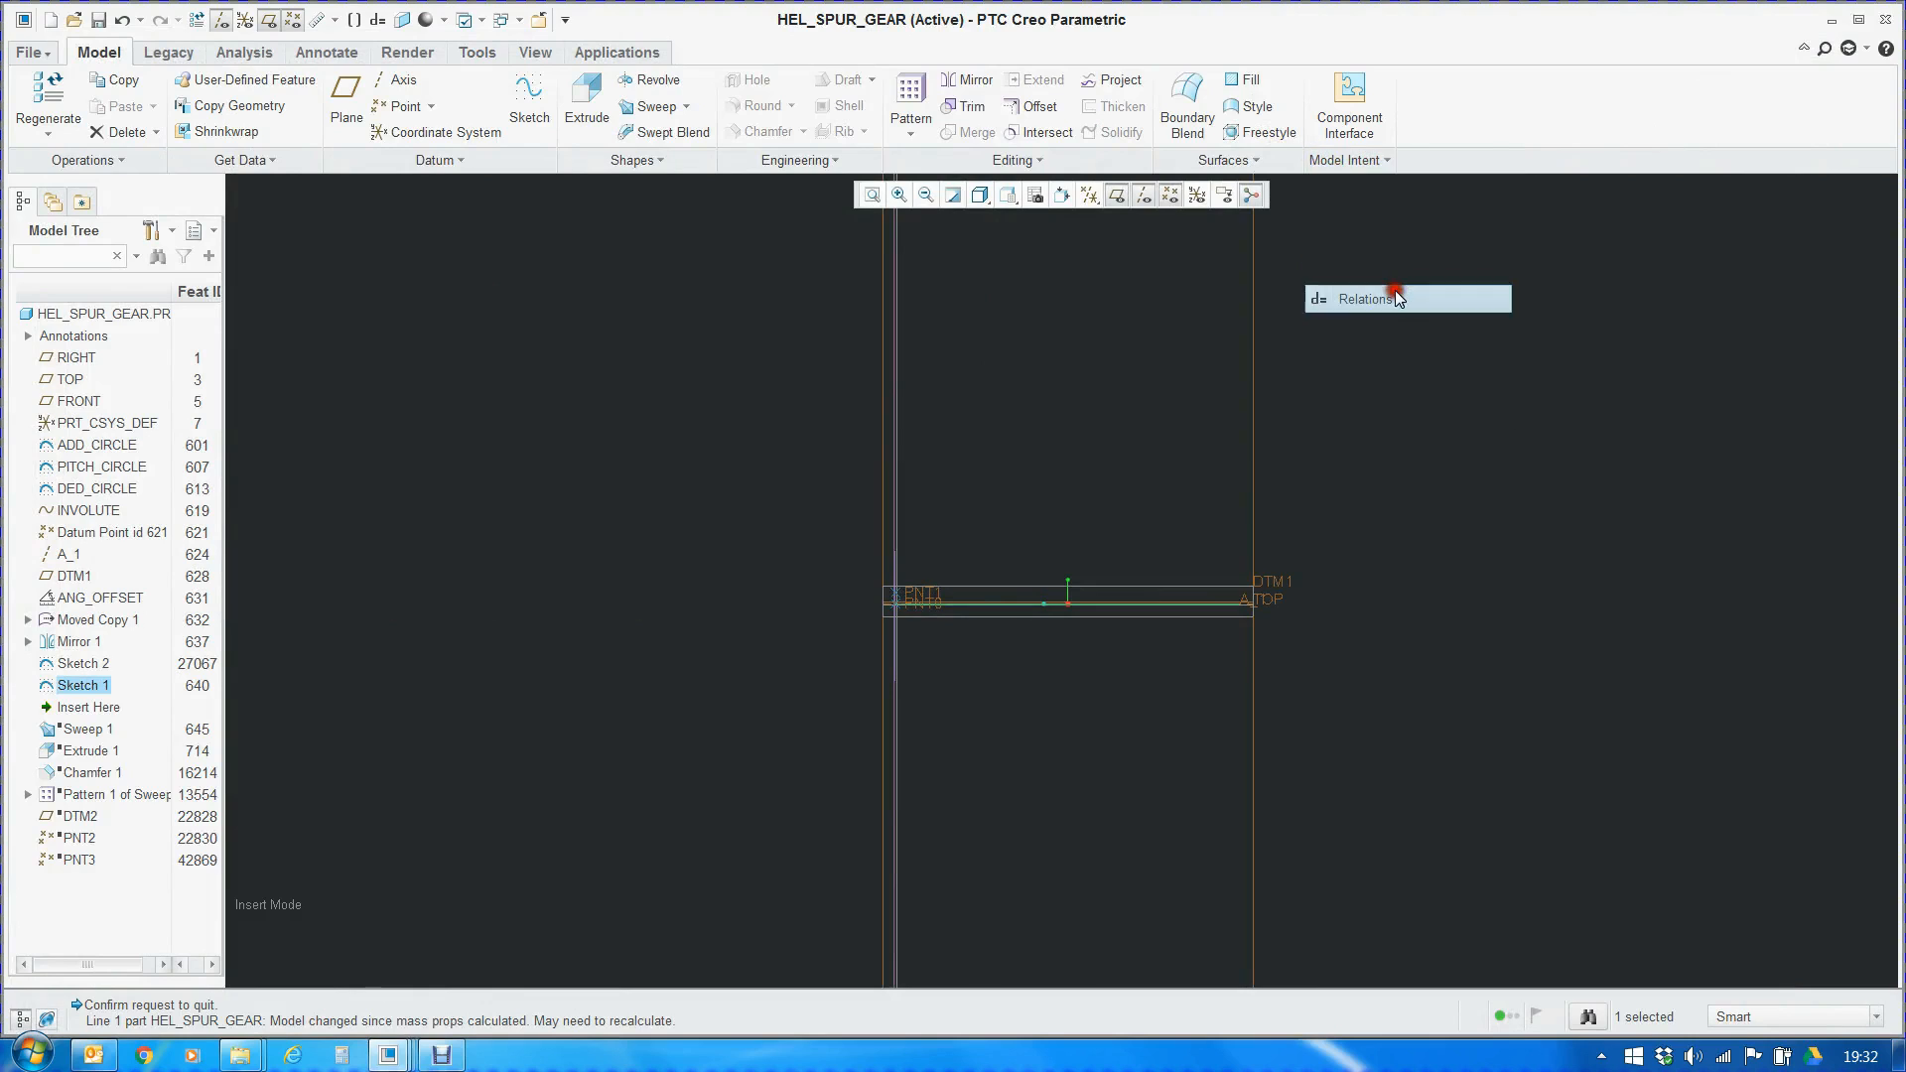
{"action": "scroll", "coordinate": [154, 776], "scroll_direction": "down", "scroll_amount": 3}
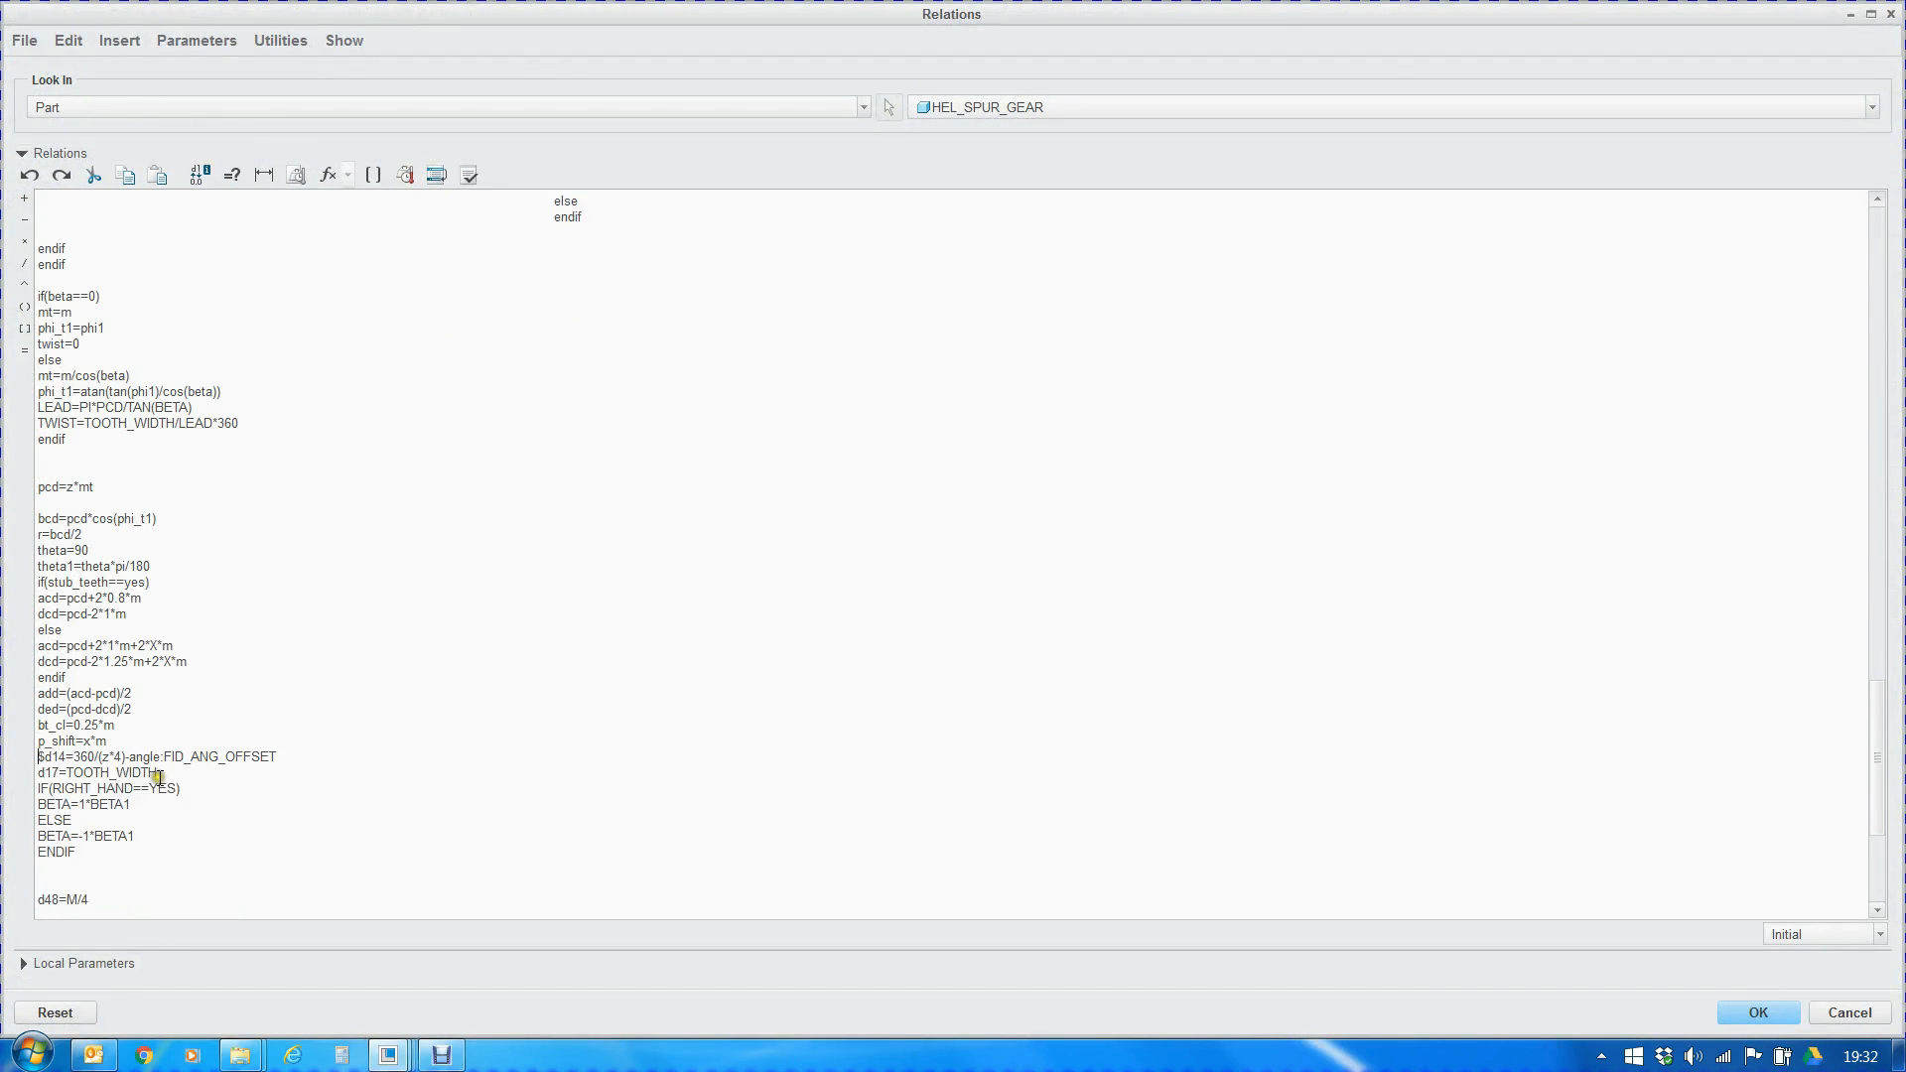
{"action": "left_click_drag", "start_coordinate": [36, 774], "coordinate": [188, 787]}
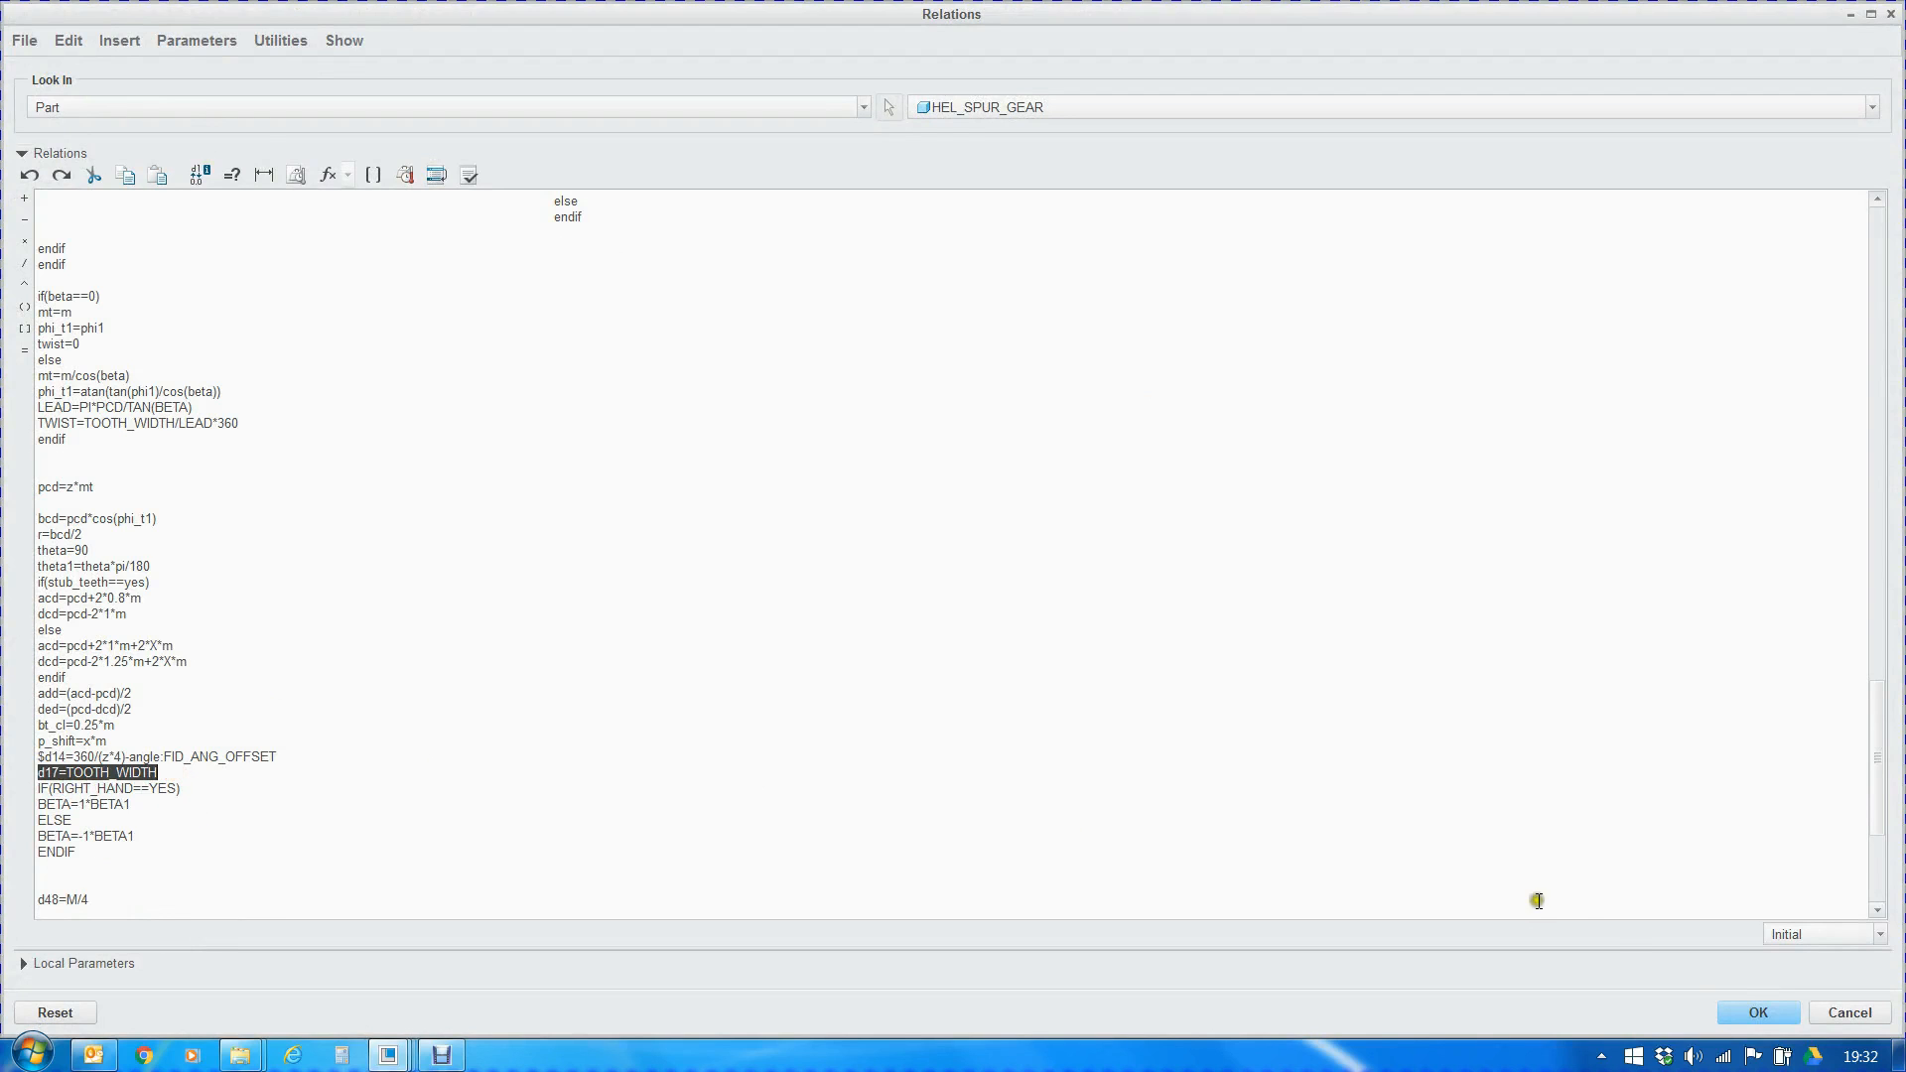
{"action": "left_click", "coordinate": [1716, 1006]}
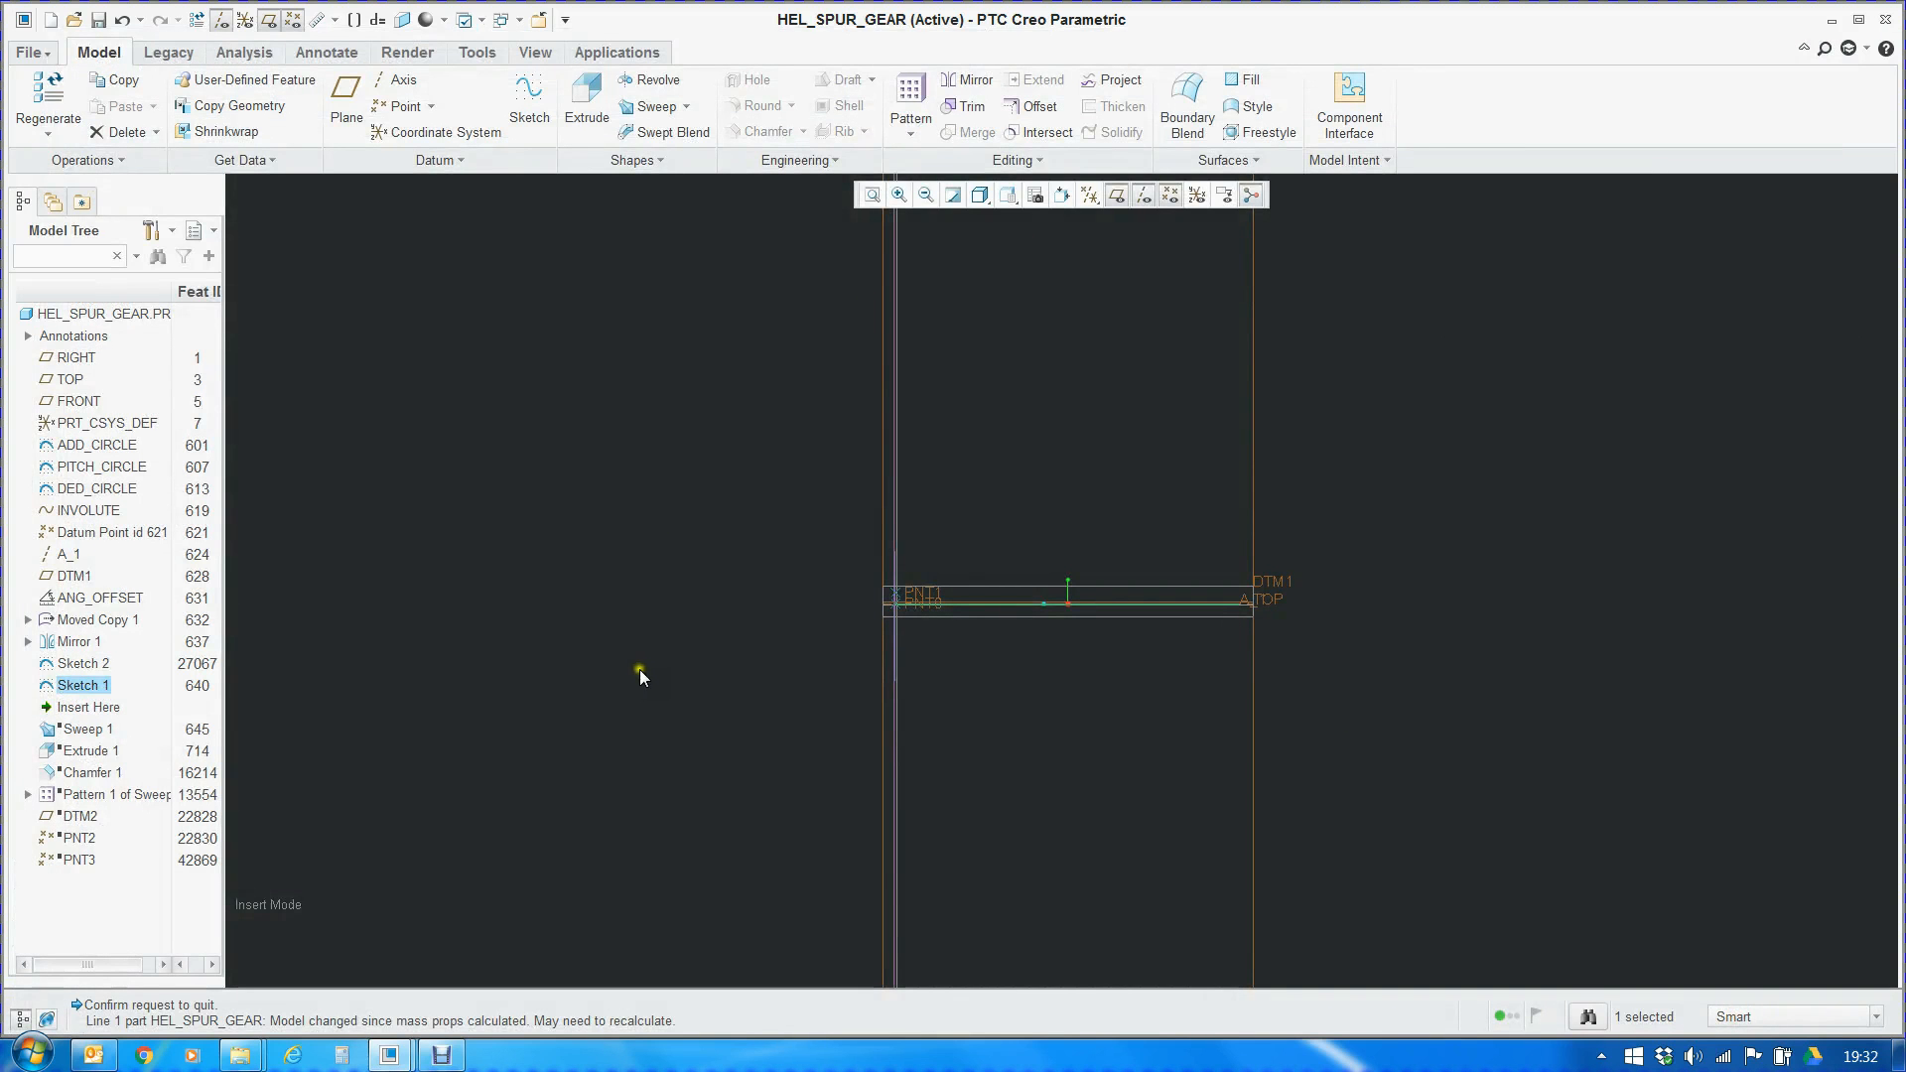
Display Sketch 1's dimensions, try to edit its line length, and highlight the driving relation d17=TOOTH_WIDTH
{"action": "right_click", "coordinate": [81, 692]}
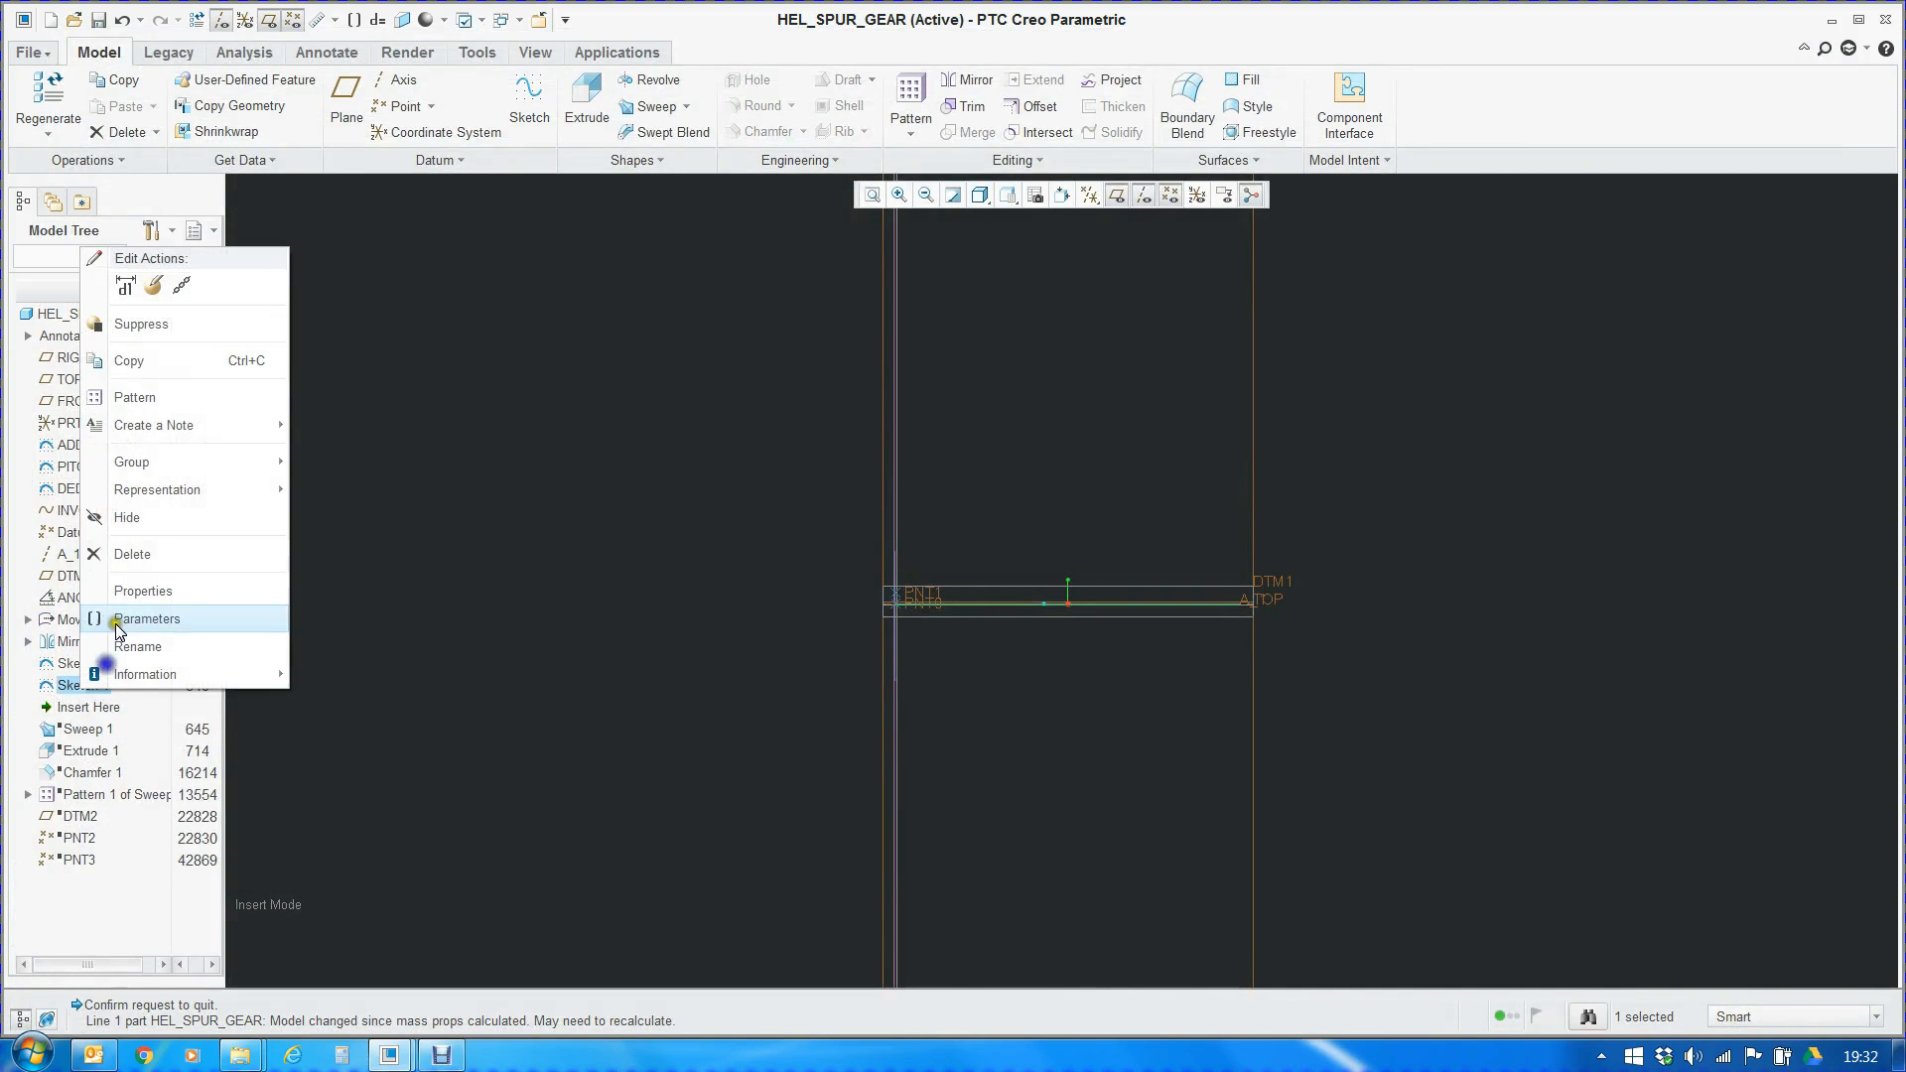
{"action": "left_click", "coordinate": [134, 317]}
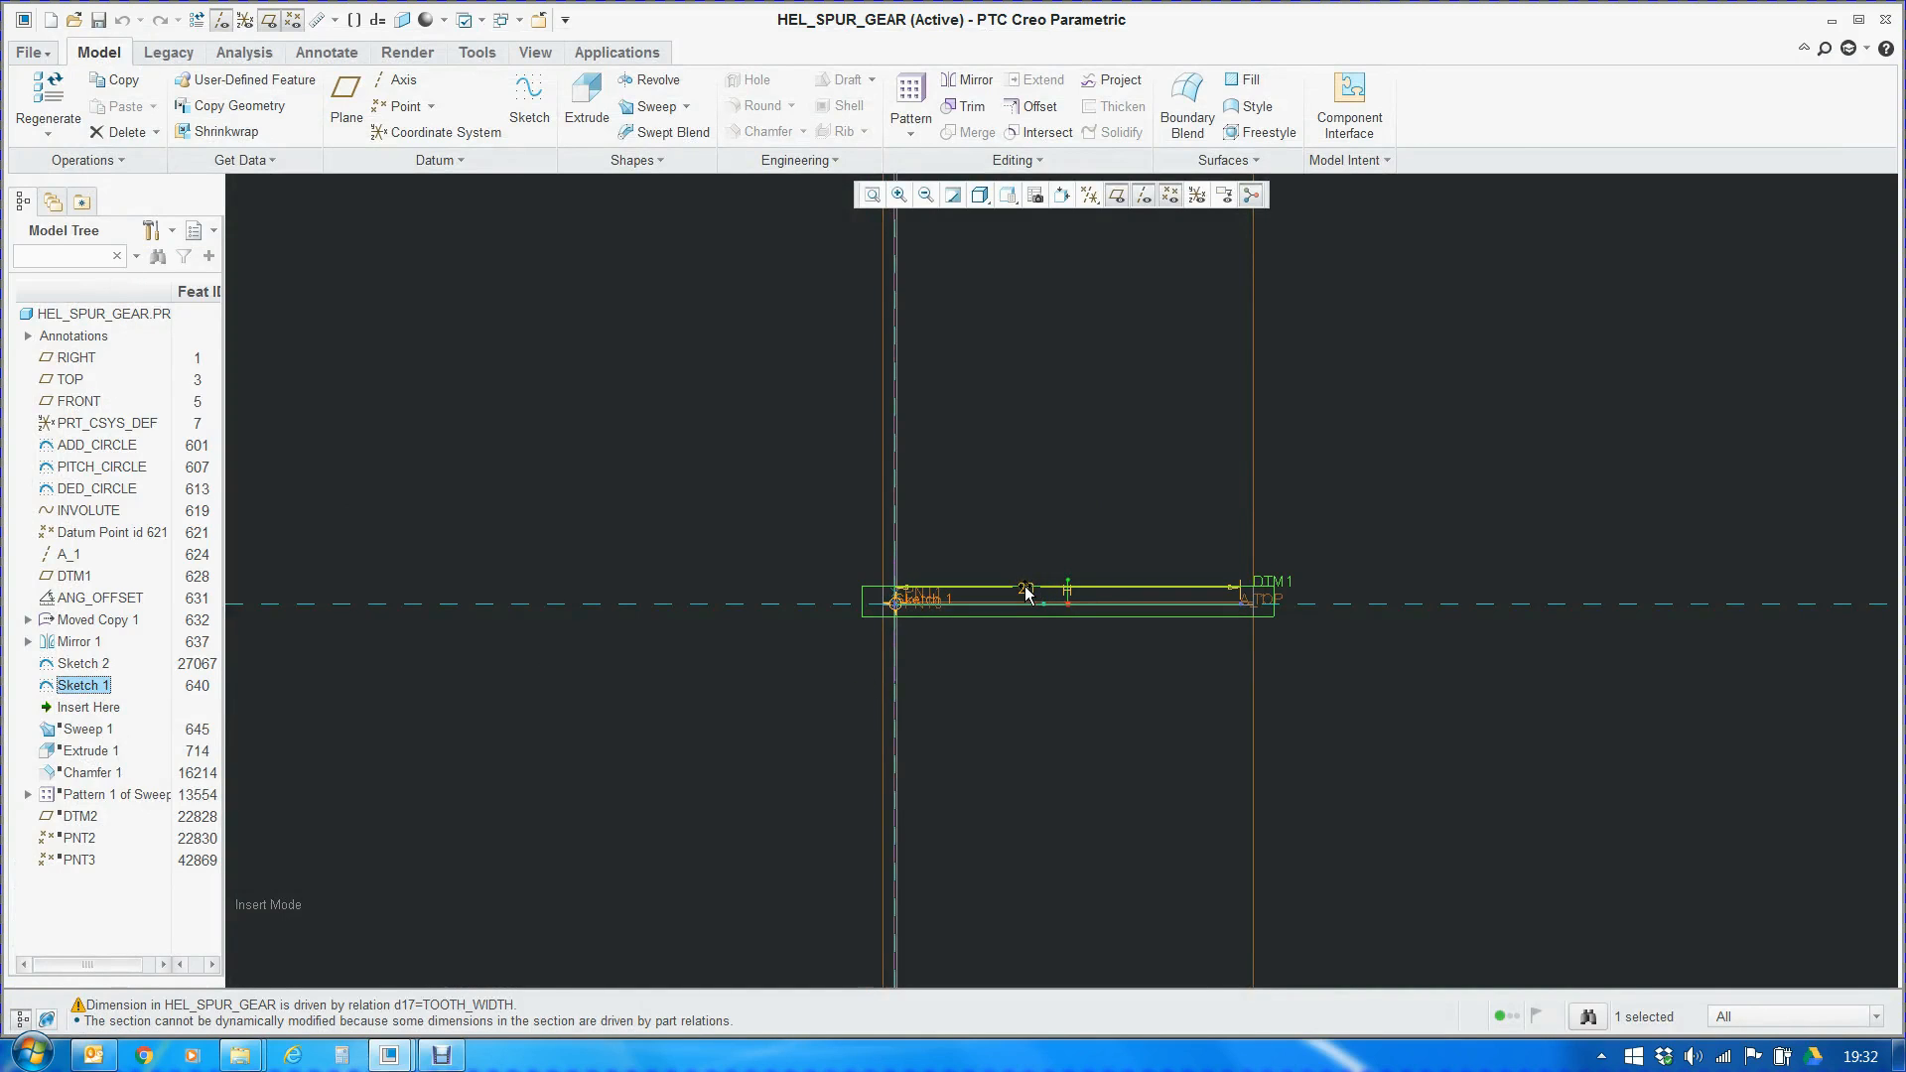
{"action": "scroll", "coordinate": [1027, 593], "scroll_direction": "down", "scroll_amount": 4}
{"action": "mouse_move", "coordinate": [1033, 632]}
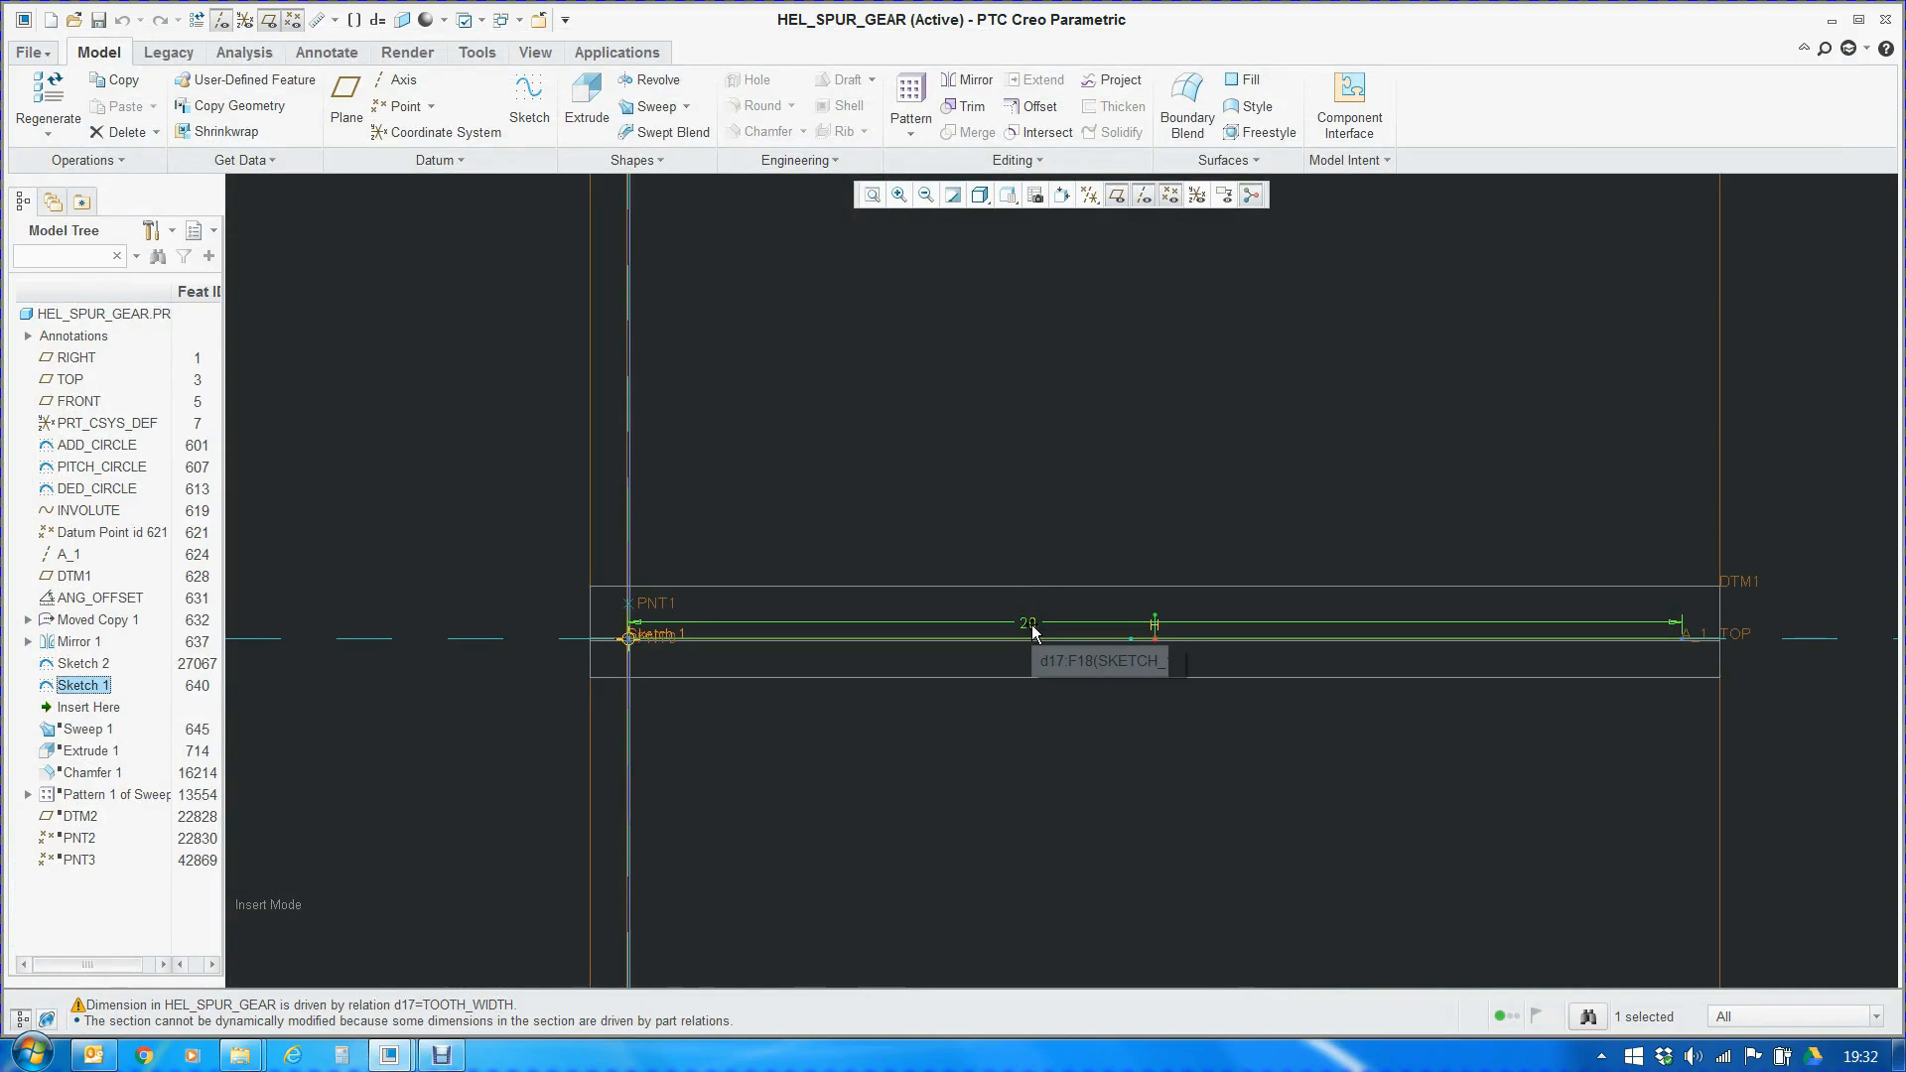
{"action": "left_click", "coordinate": [1033, 632]}
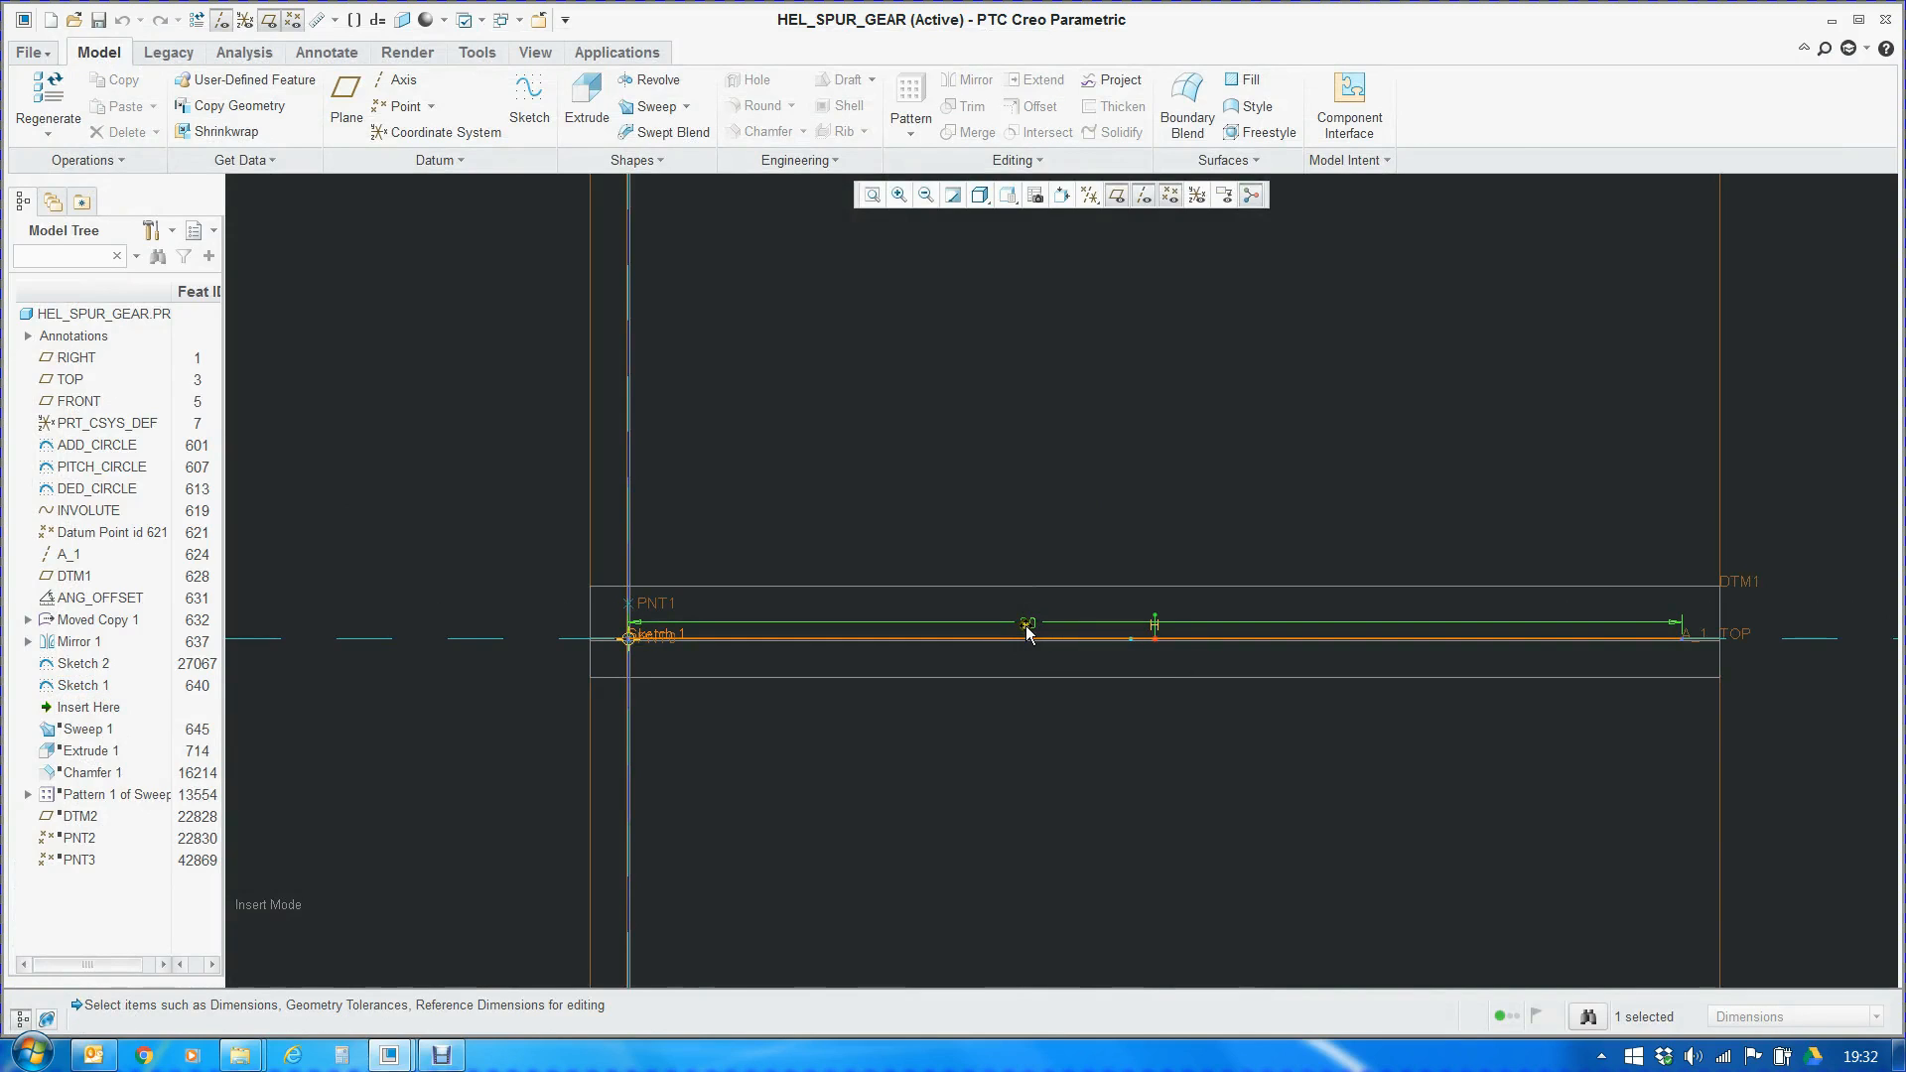
{"action": "left_click", "coordinate": [1029, 631]}
{"action": "left_click_drag", "start_coordinate": [394, 1020], "coordinate": [519, 1021]}
{"action": "scroll", "coordinate": [847, 627], "scroll_direction": "down", "scroll_amount": 3}
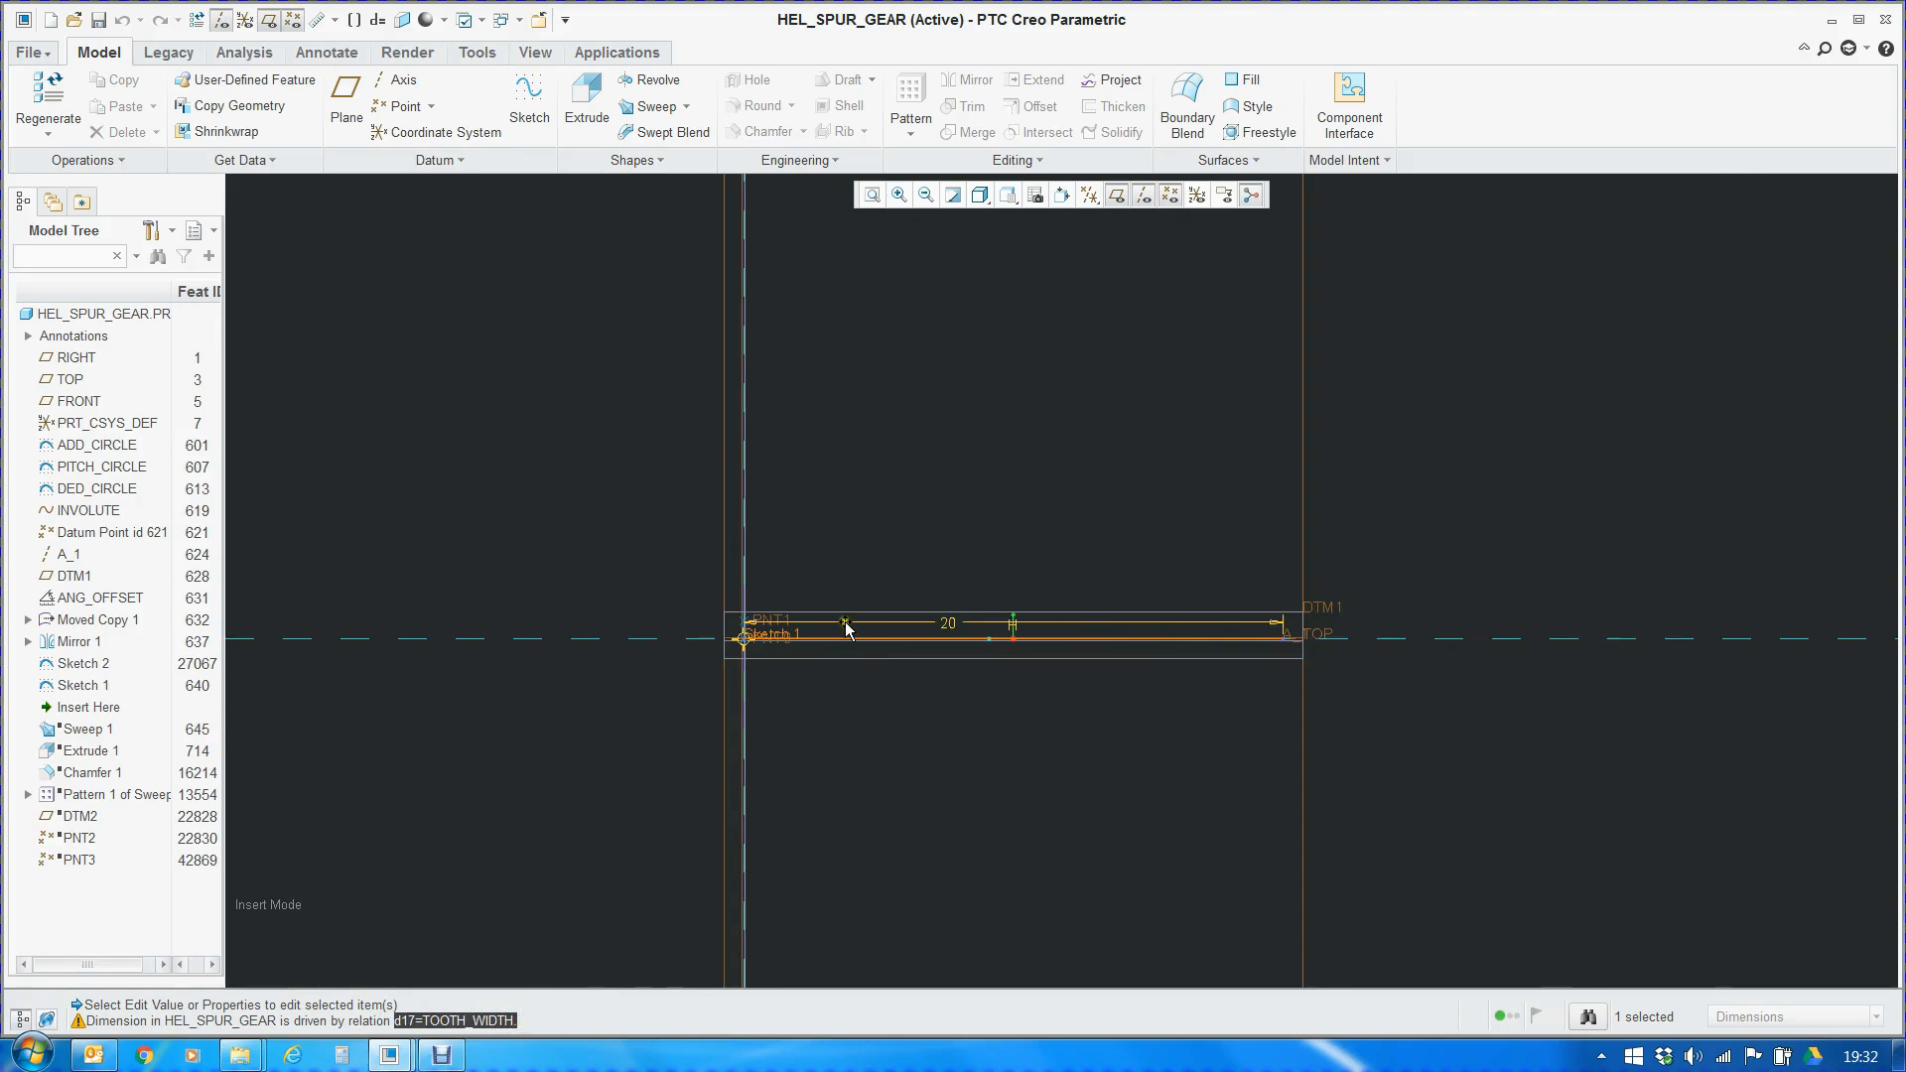
Clear the displayed Sketch 1 dimension and move the insertion point to just after Sweep 1
{"action": "left_click", "coordinate": [96, 708]}
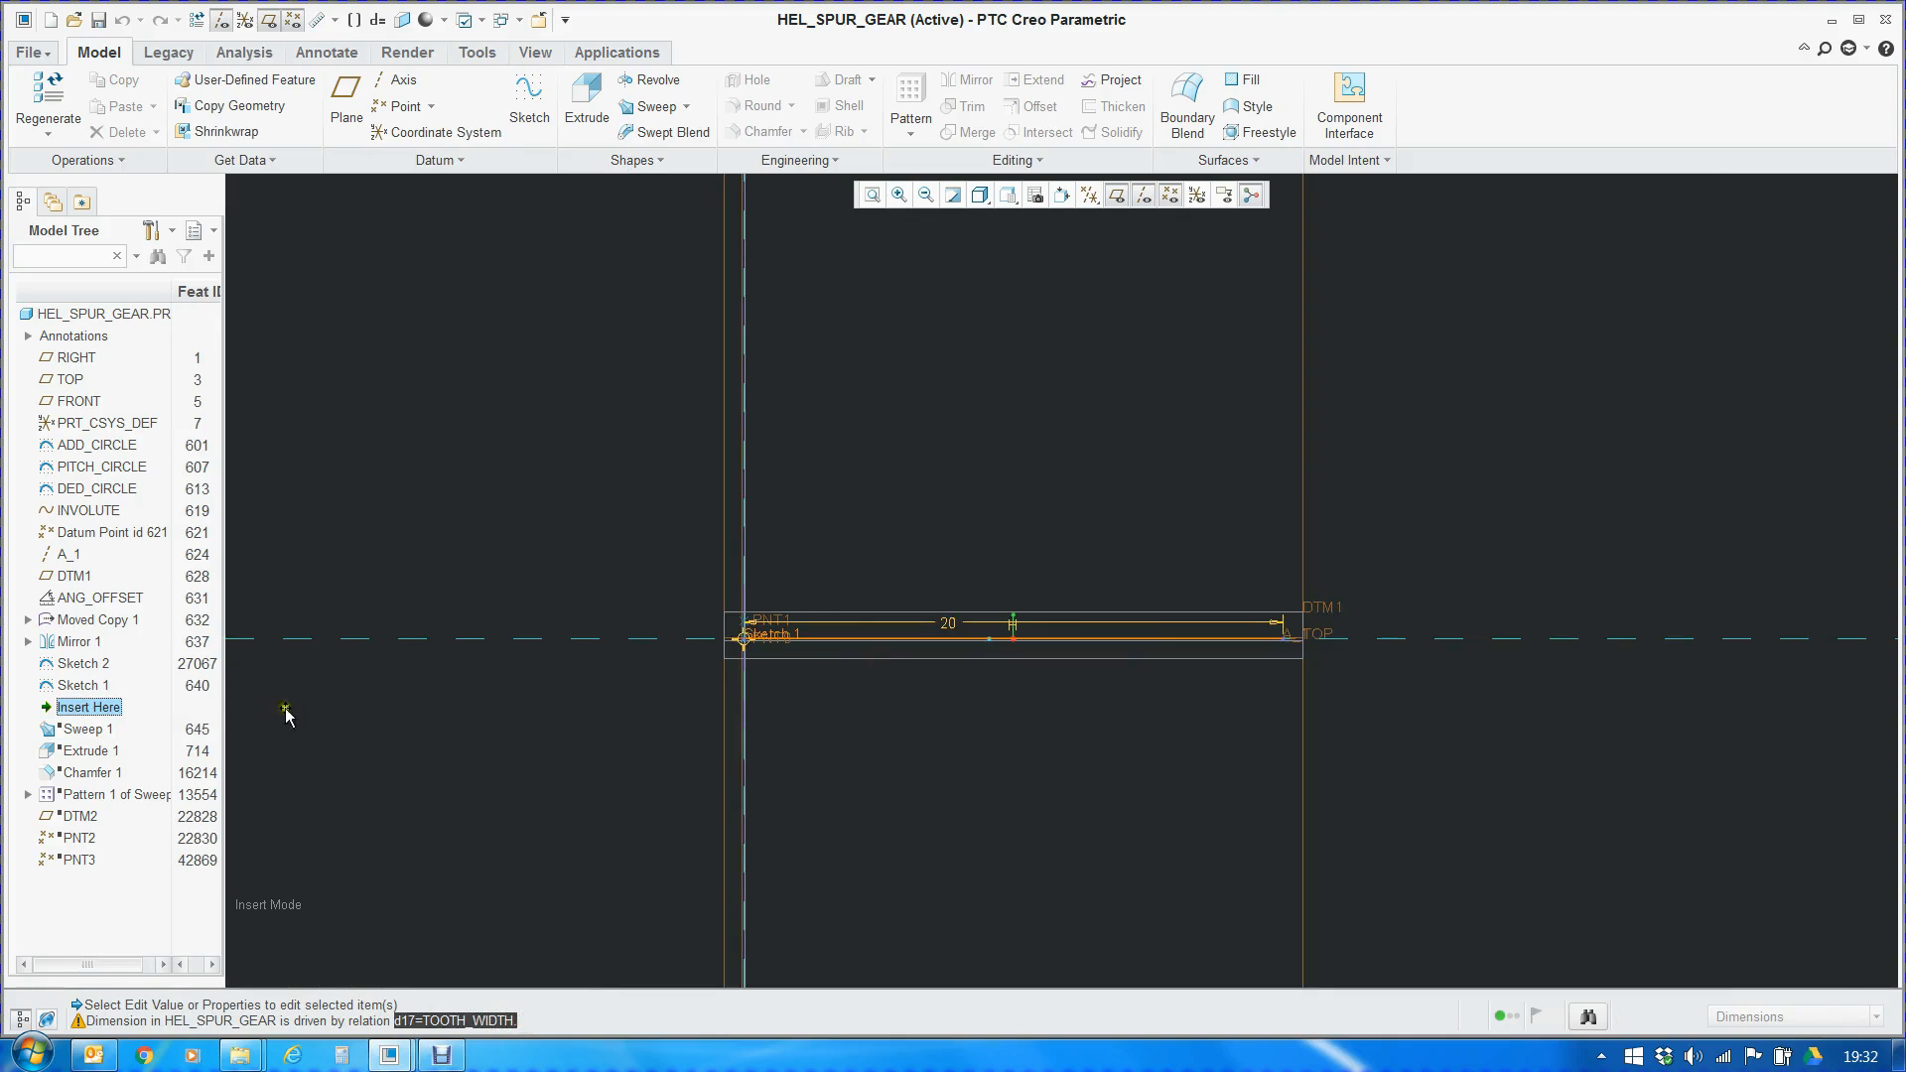
{"action": "scroll", "coordinate": [834, 632], "scroll_direction": "down", "scroll_amount": 4}
{"action": "left_click", "coordinate": [1203, 484]}
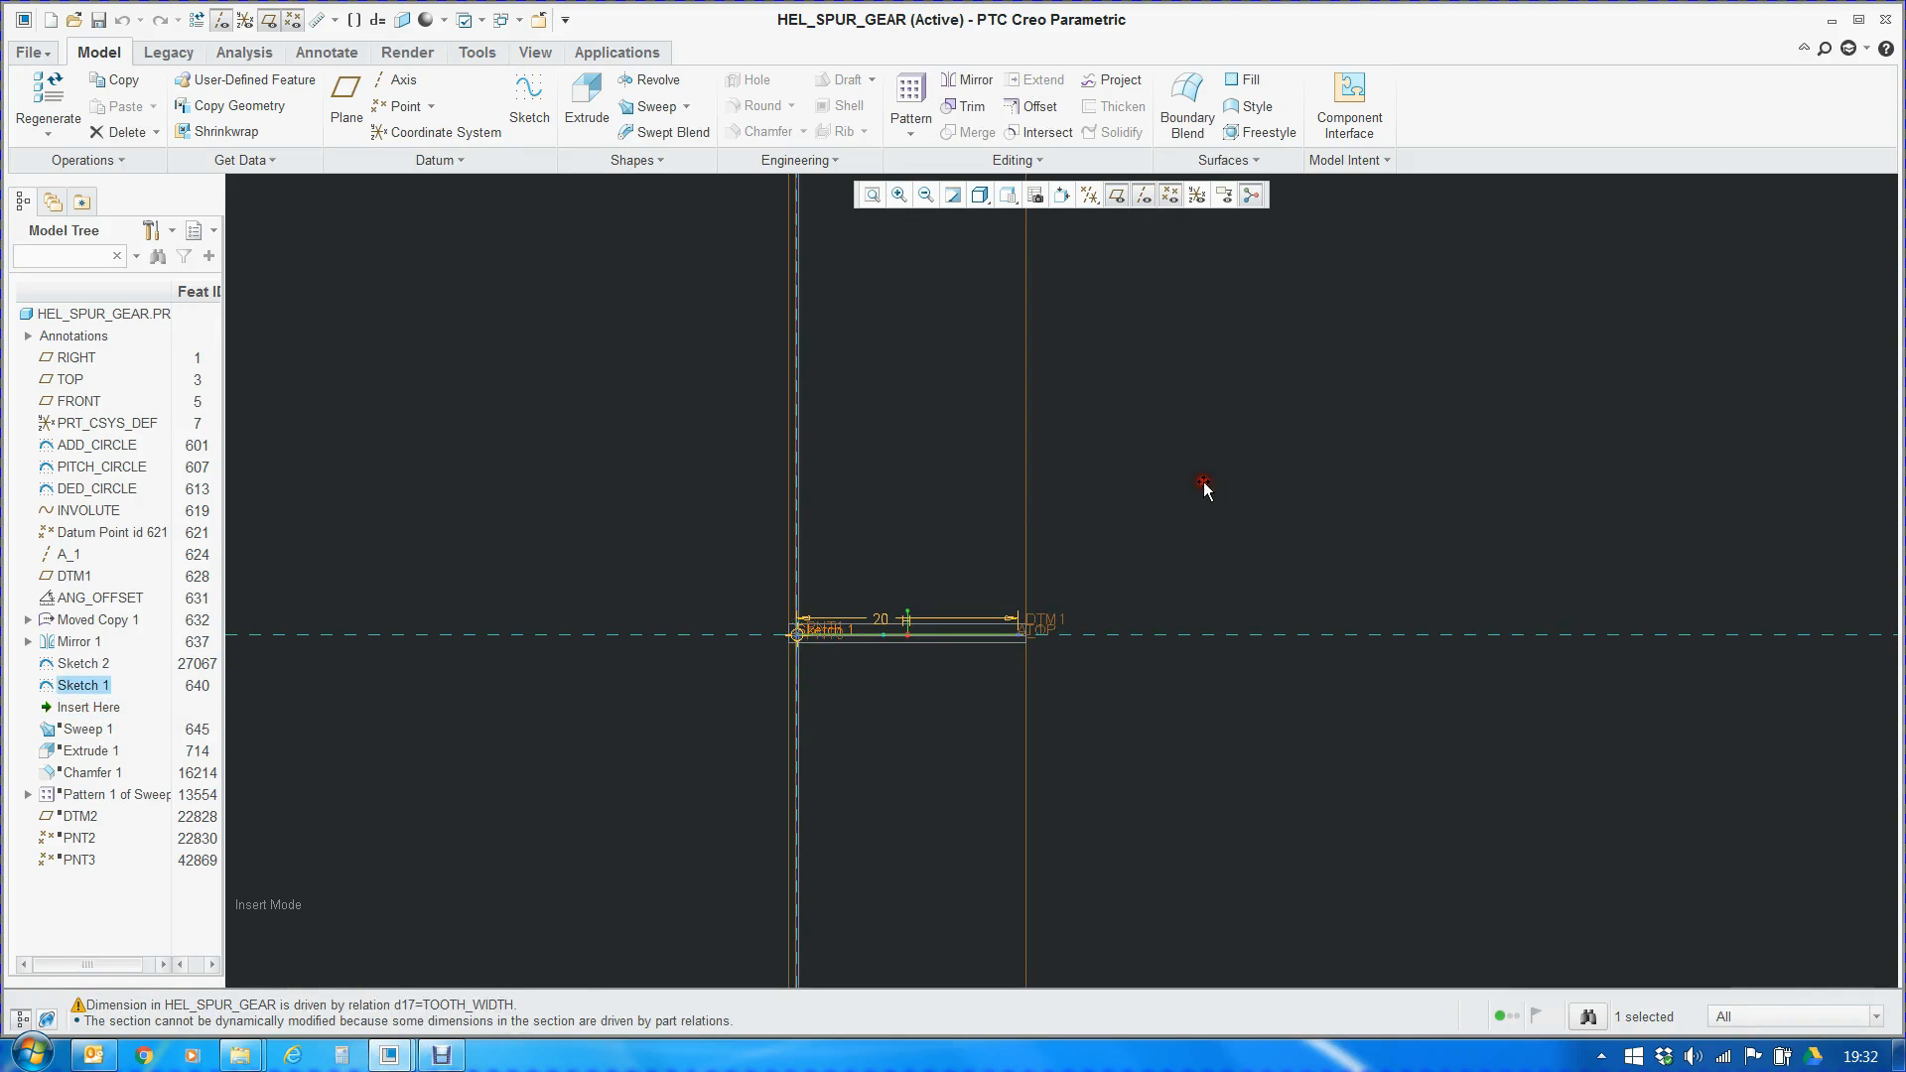
{"action": "left_click", "coordinate": [518, 604]}
{"action": "left_click_drag", "start_coordinate": [78, 747], "coordinate": [81, 739]}
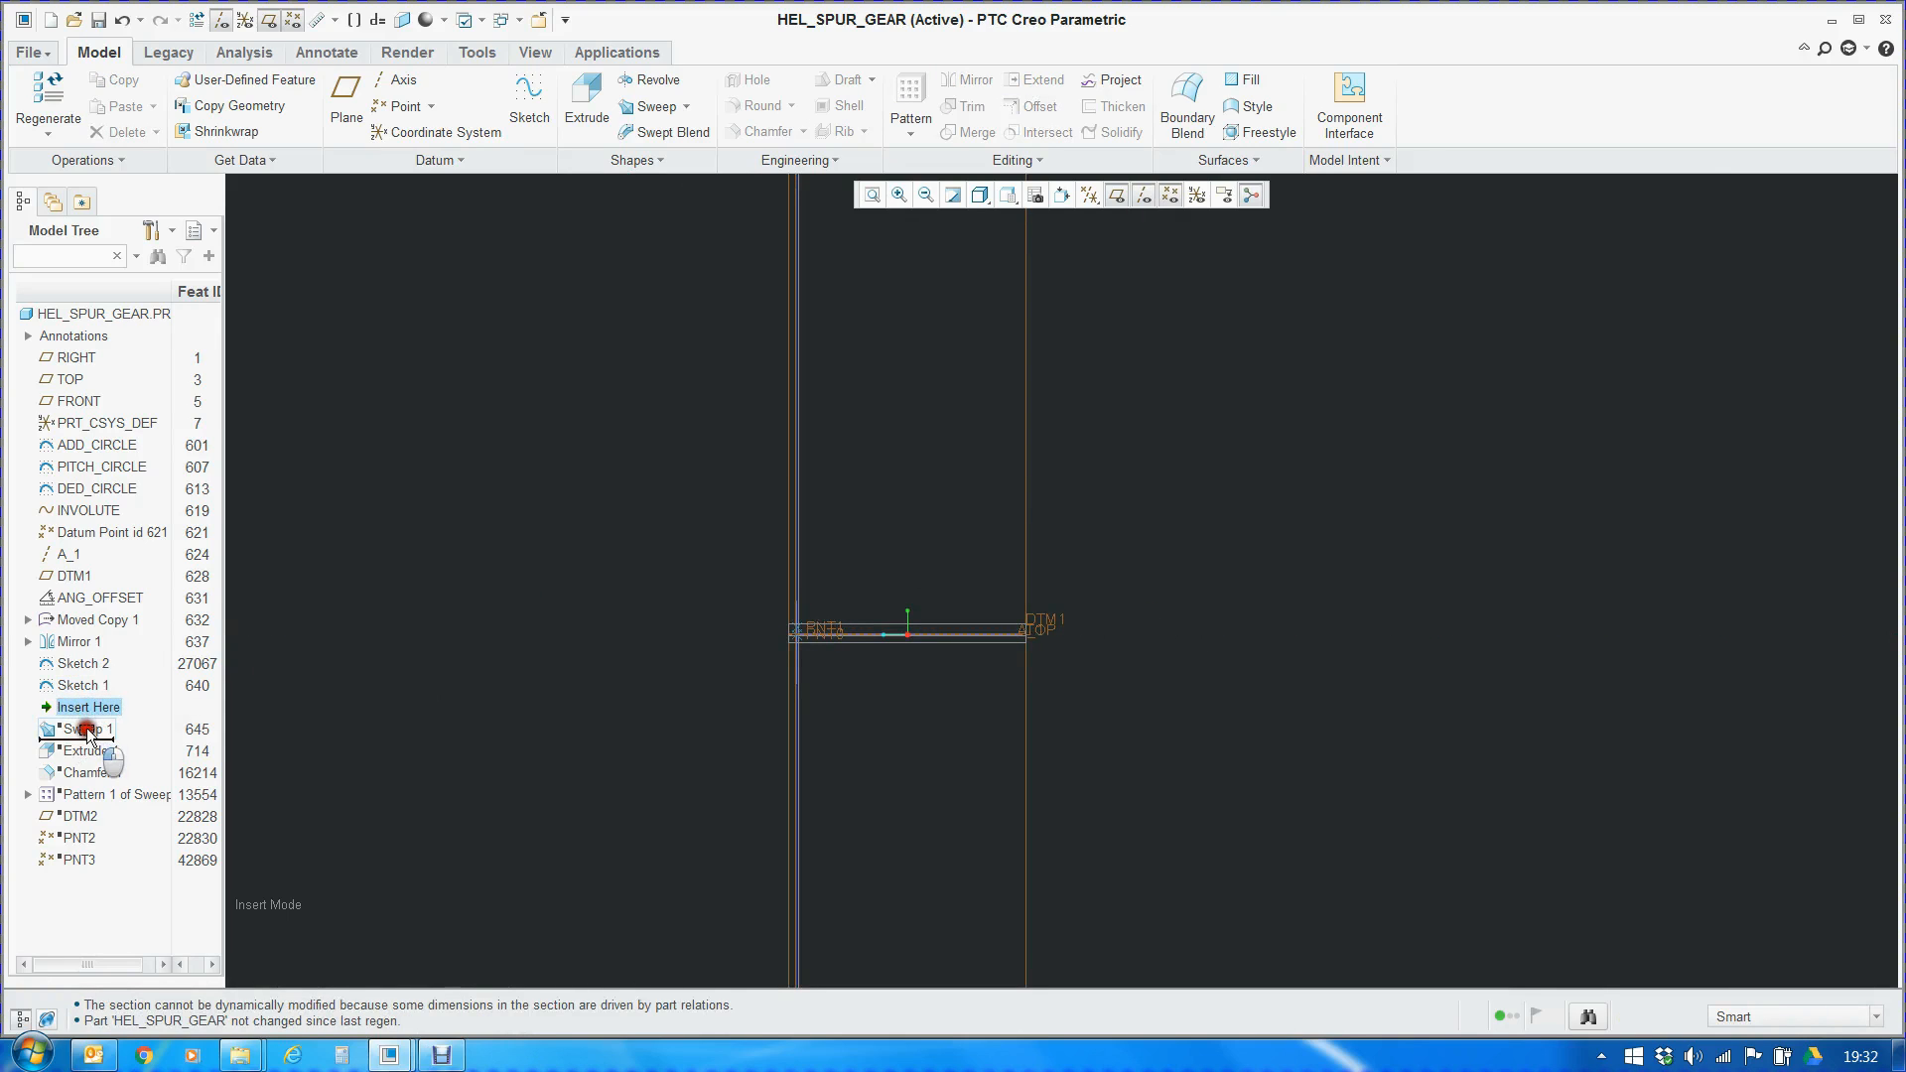
{"action": "mouse_move", "coordinate": [540, 624]}
{"action": "middle_mouse_down"}
{"action": "mouse_move", "coordinate": [629, 639]}
{"action": "mouse_move", "coordinate": [645, 705]}
{"action": "middle_mouse_up"}
{"action": "middle_click_drag", "start_coordinate": [562, 636], "coordinate": [1099, 572]}
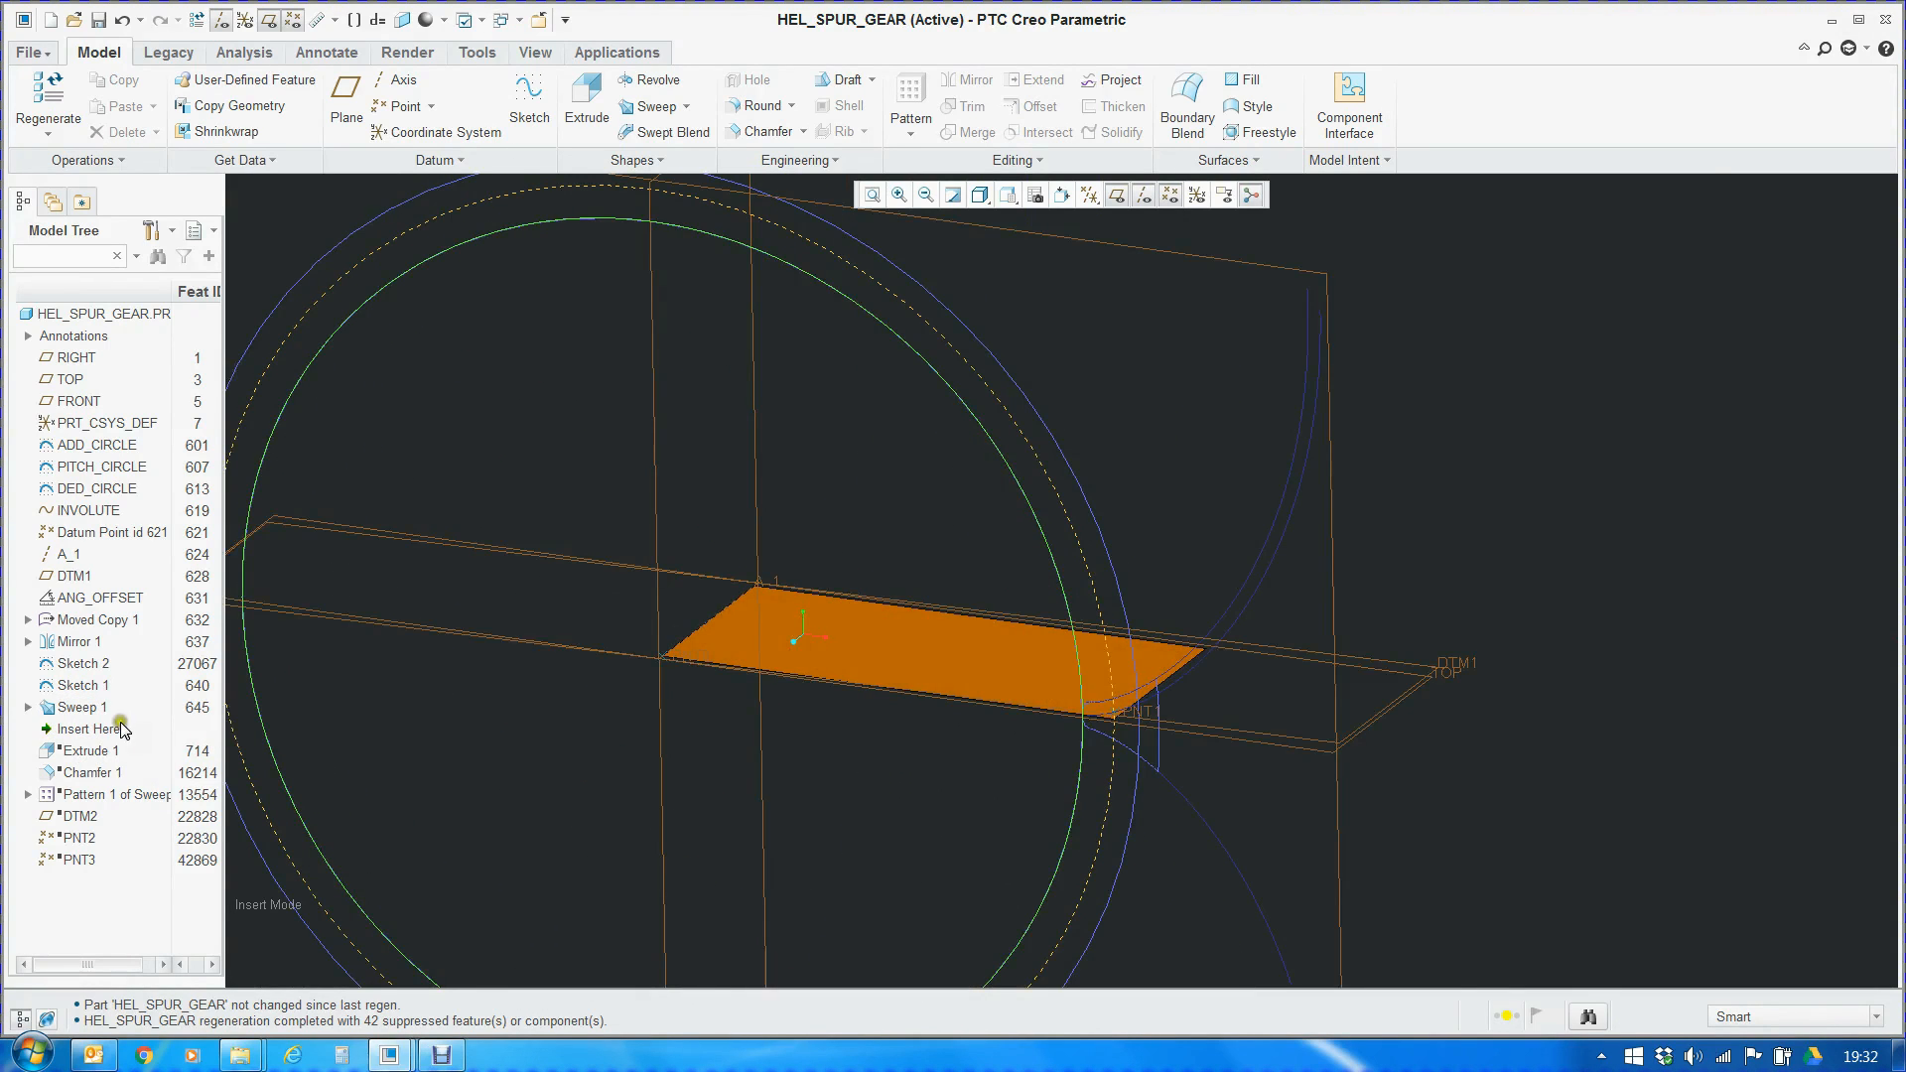
Open Sweep 1's definition and examine its origin trajectory and section plane references
{"action": "right_click", "coordinate": [94, 707]}
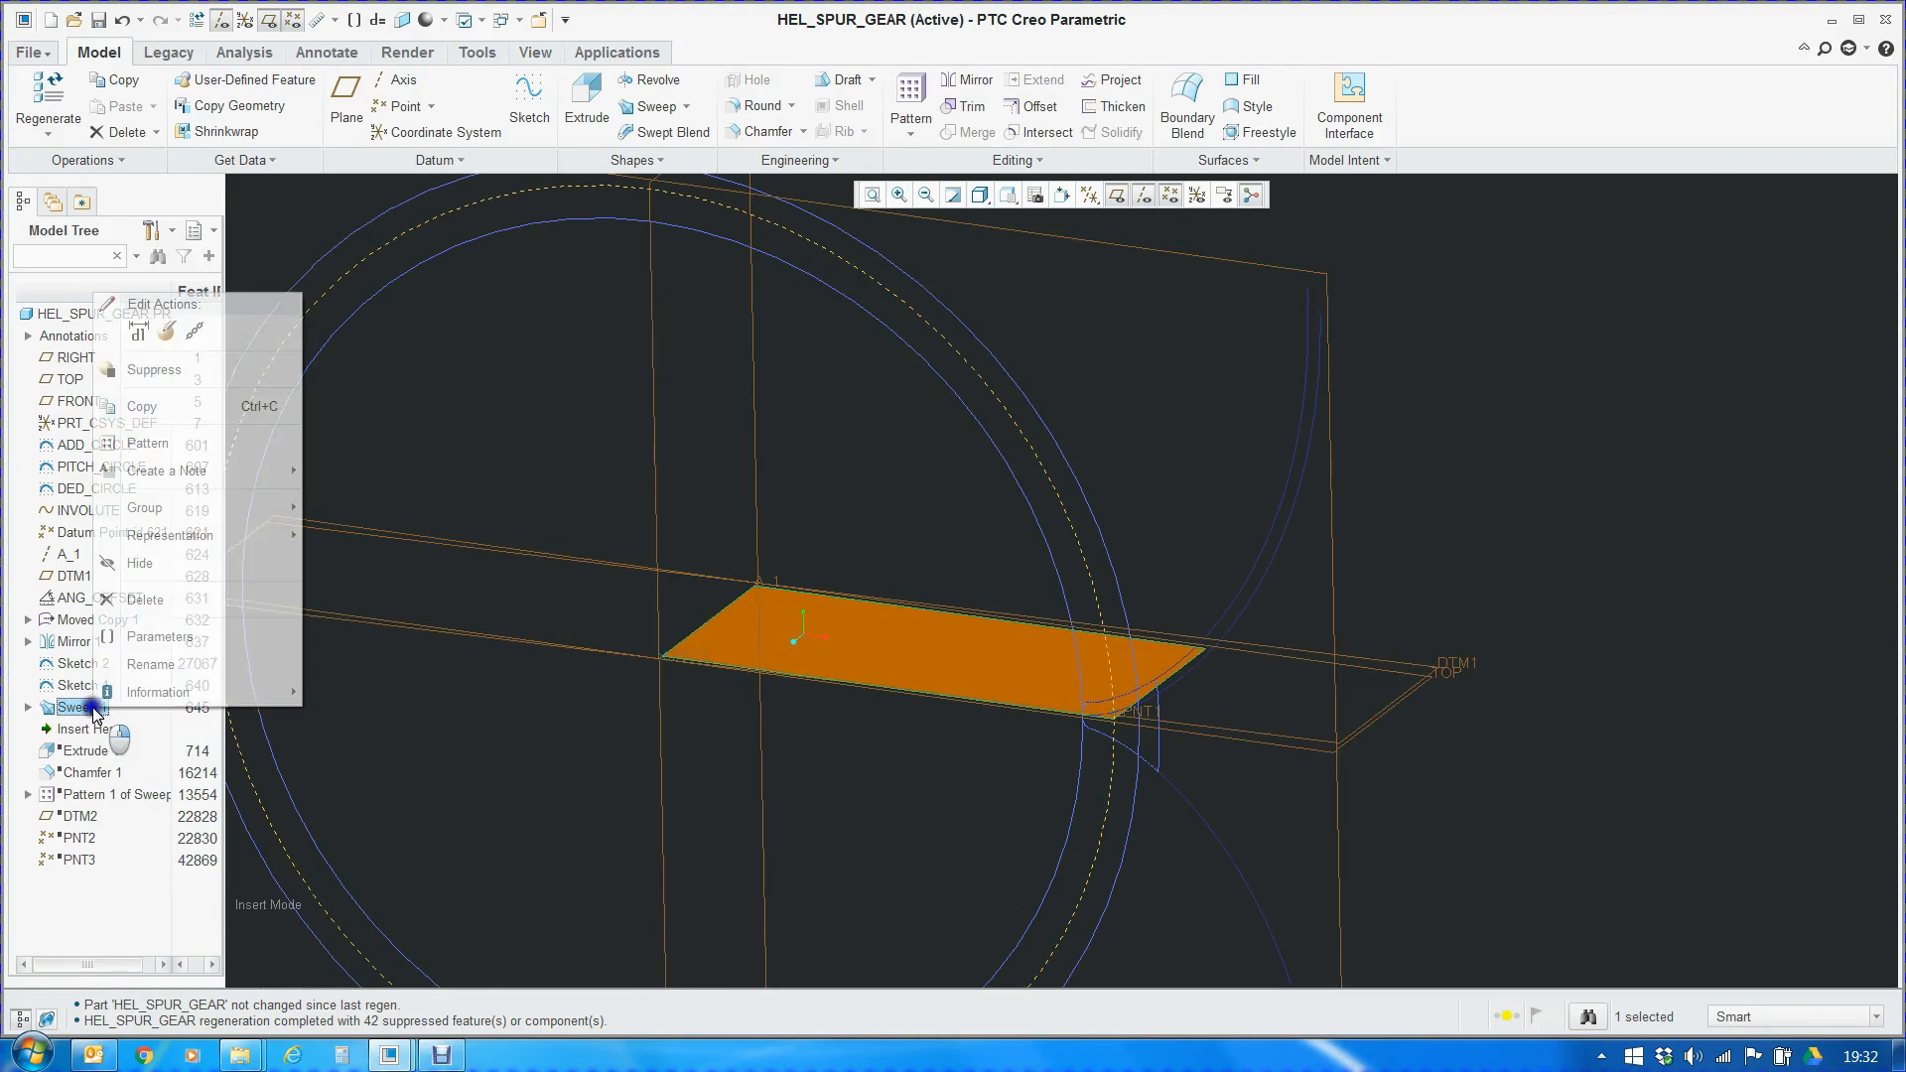
{"action": "left_click", "coordinate": [167, 330]}
{"action": "left_click", "coordinate": [237, 380]}
{"action": "left_click", "coordinate": [58, 108]}
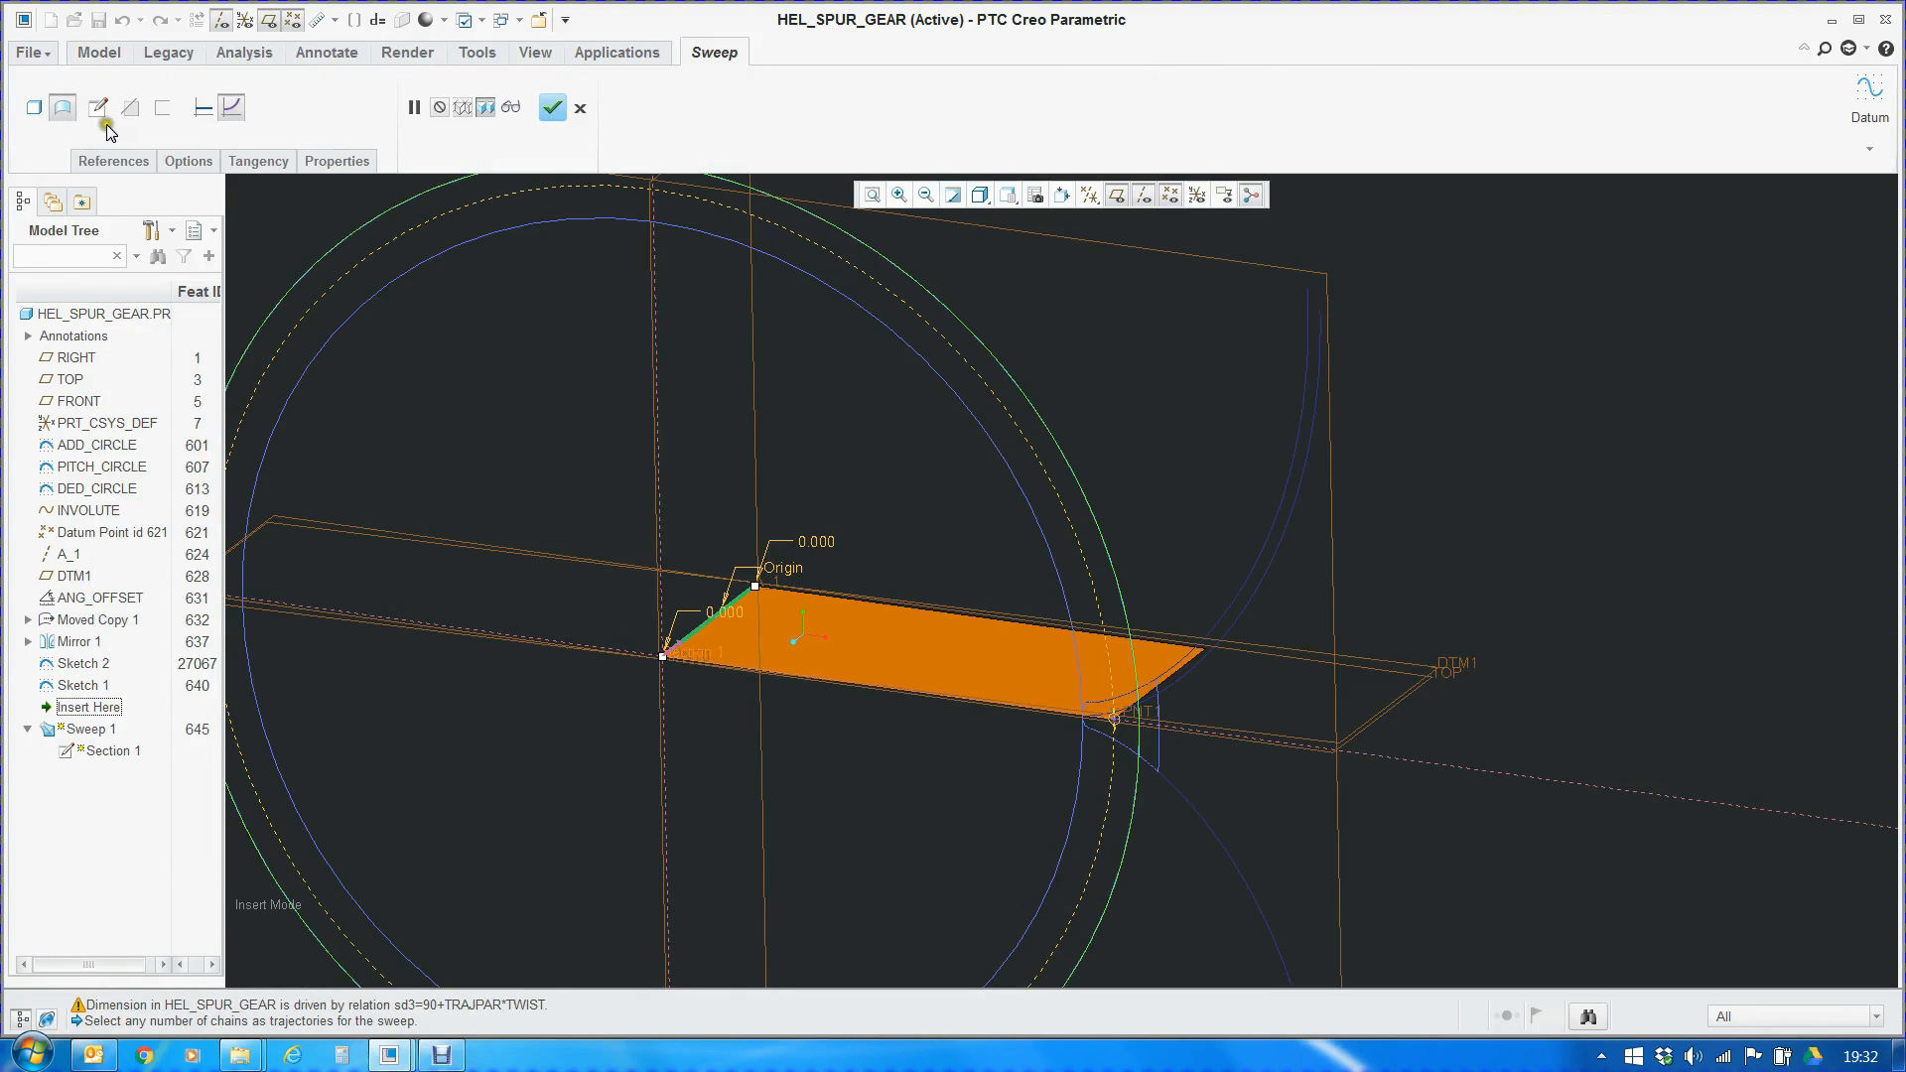
{"action": "left_click", "coordinate": [112, 163]}
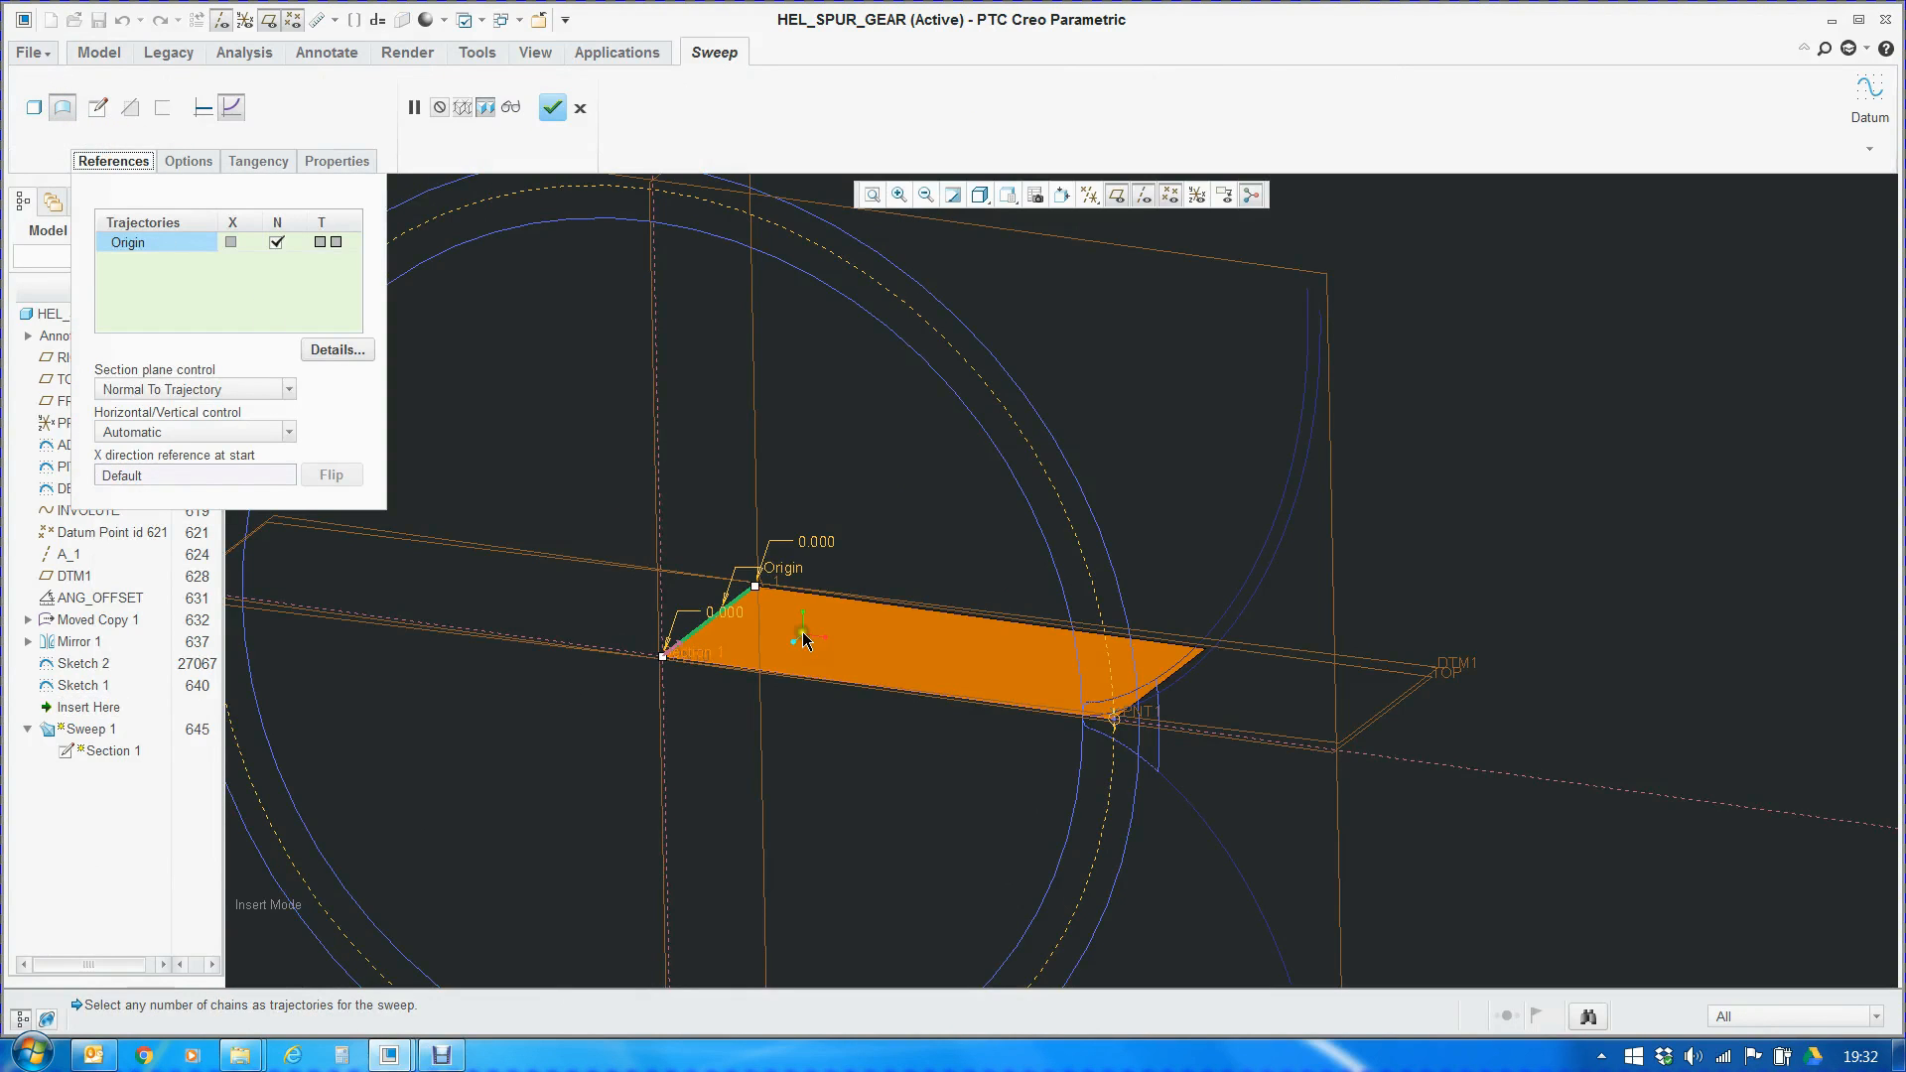
{"action": "scroll", "coordinate": [737, 633], "scroll_direction": "down", "scroll_amount": 2}
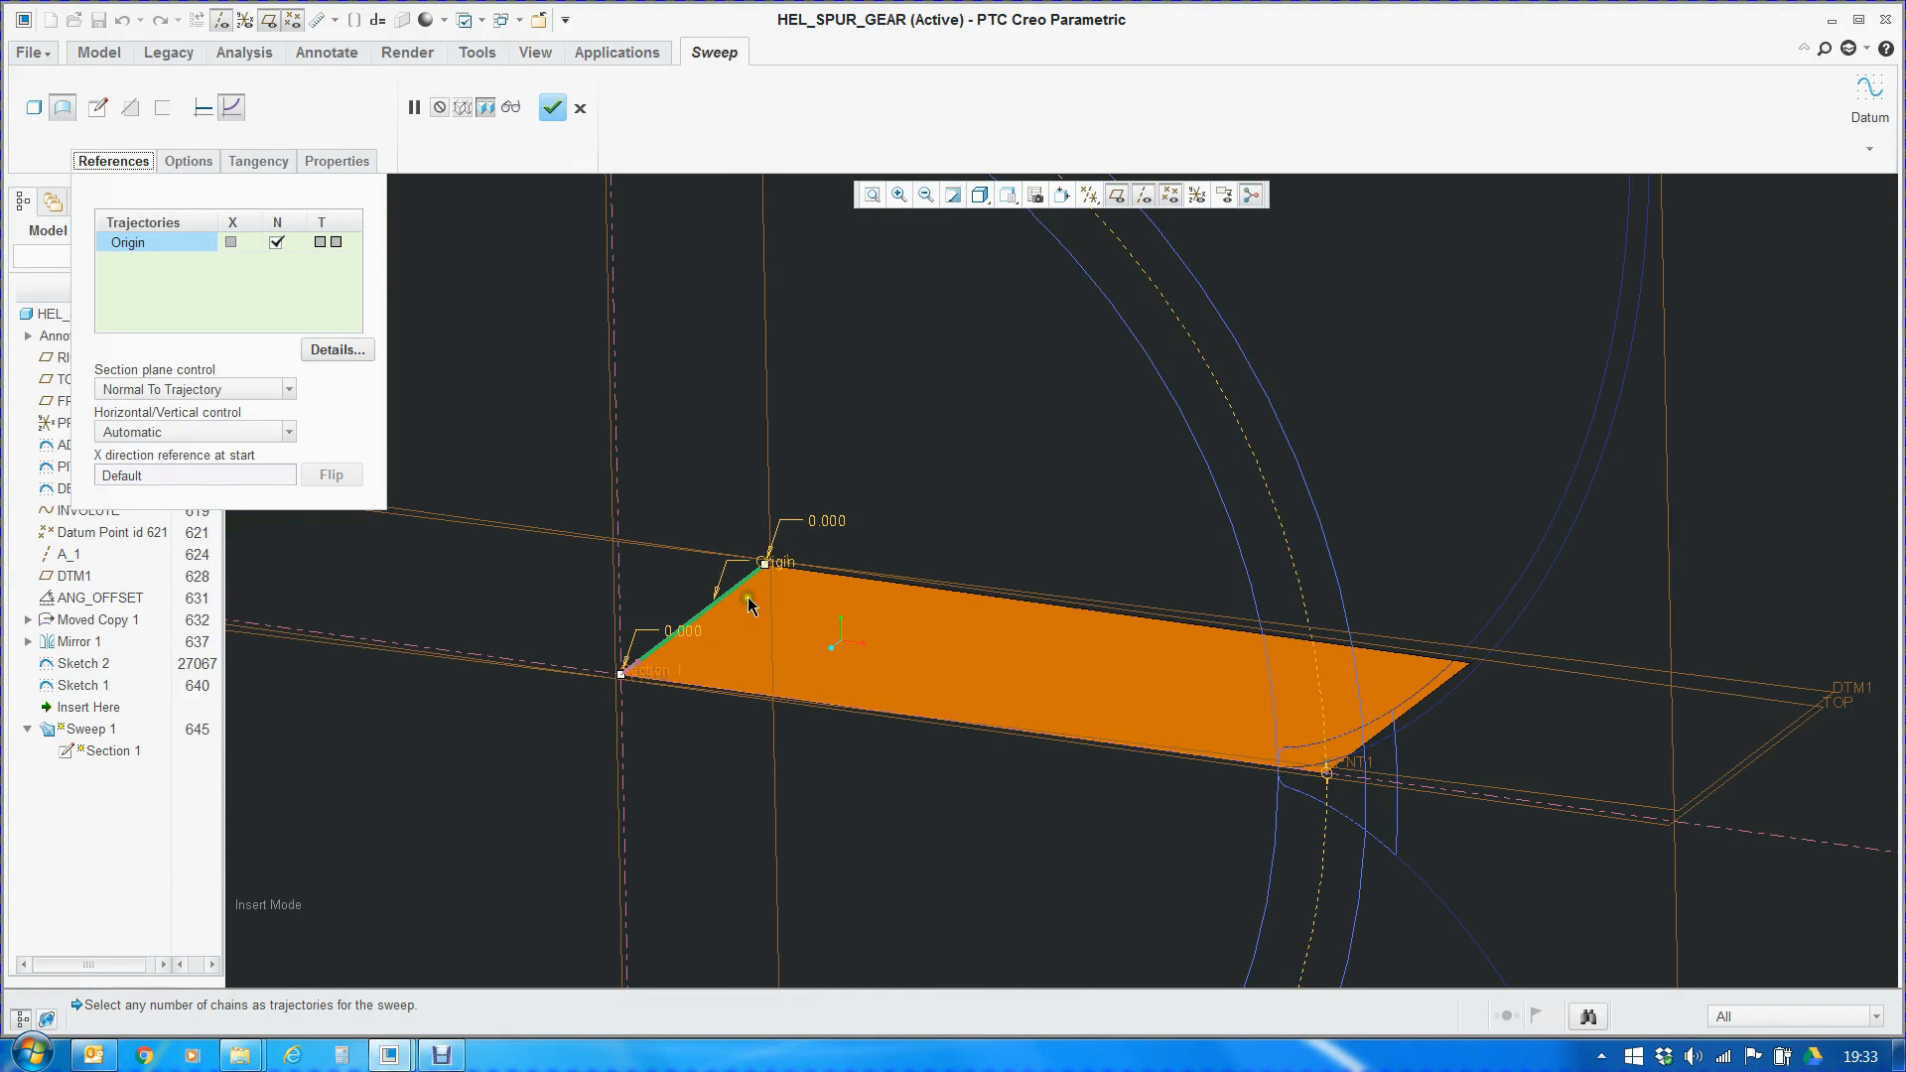
Open Sweep 1's section sketch, hide the datum axes, planes and points, and inspect the section line up to the pitch circle
{"action": "left_click", "coordinate": [114, 112]}
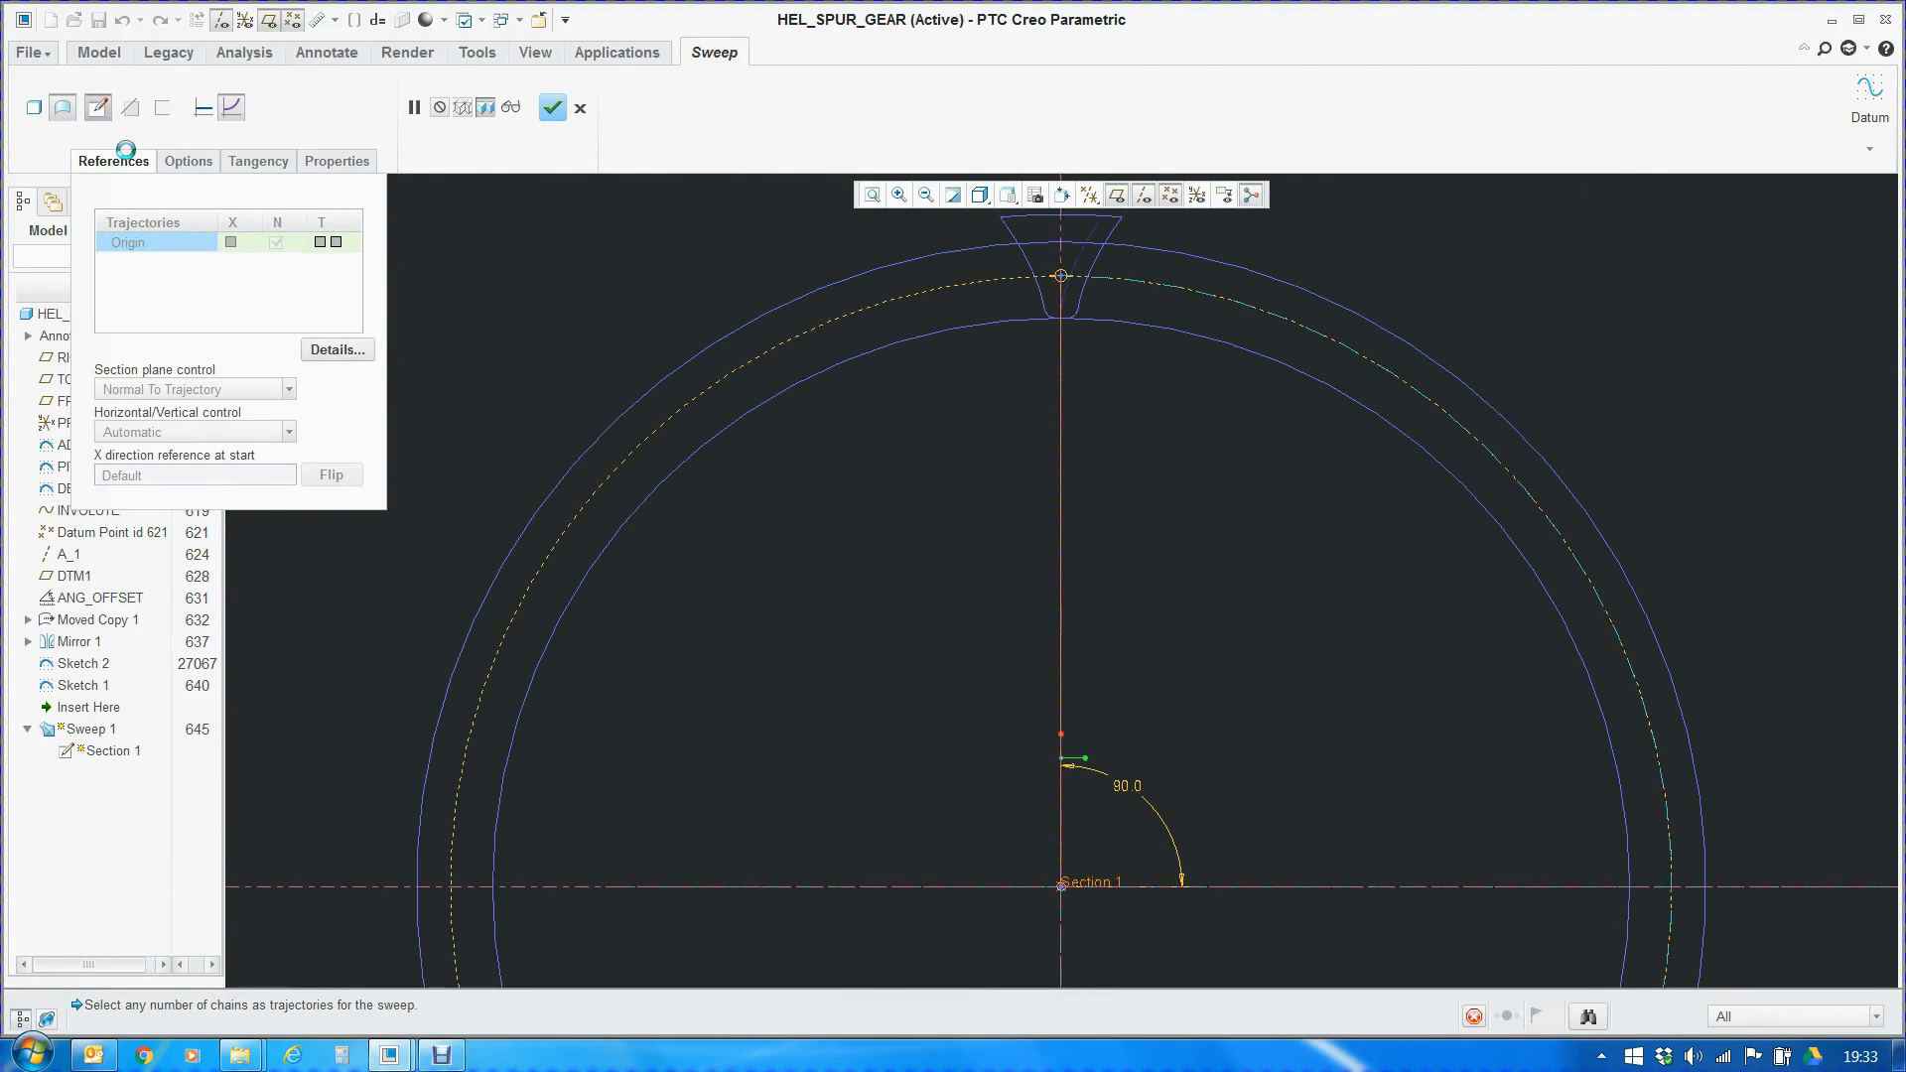
{"action": "left_click", "coordinate": [1073, 197]}
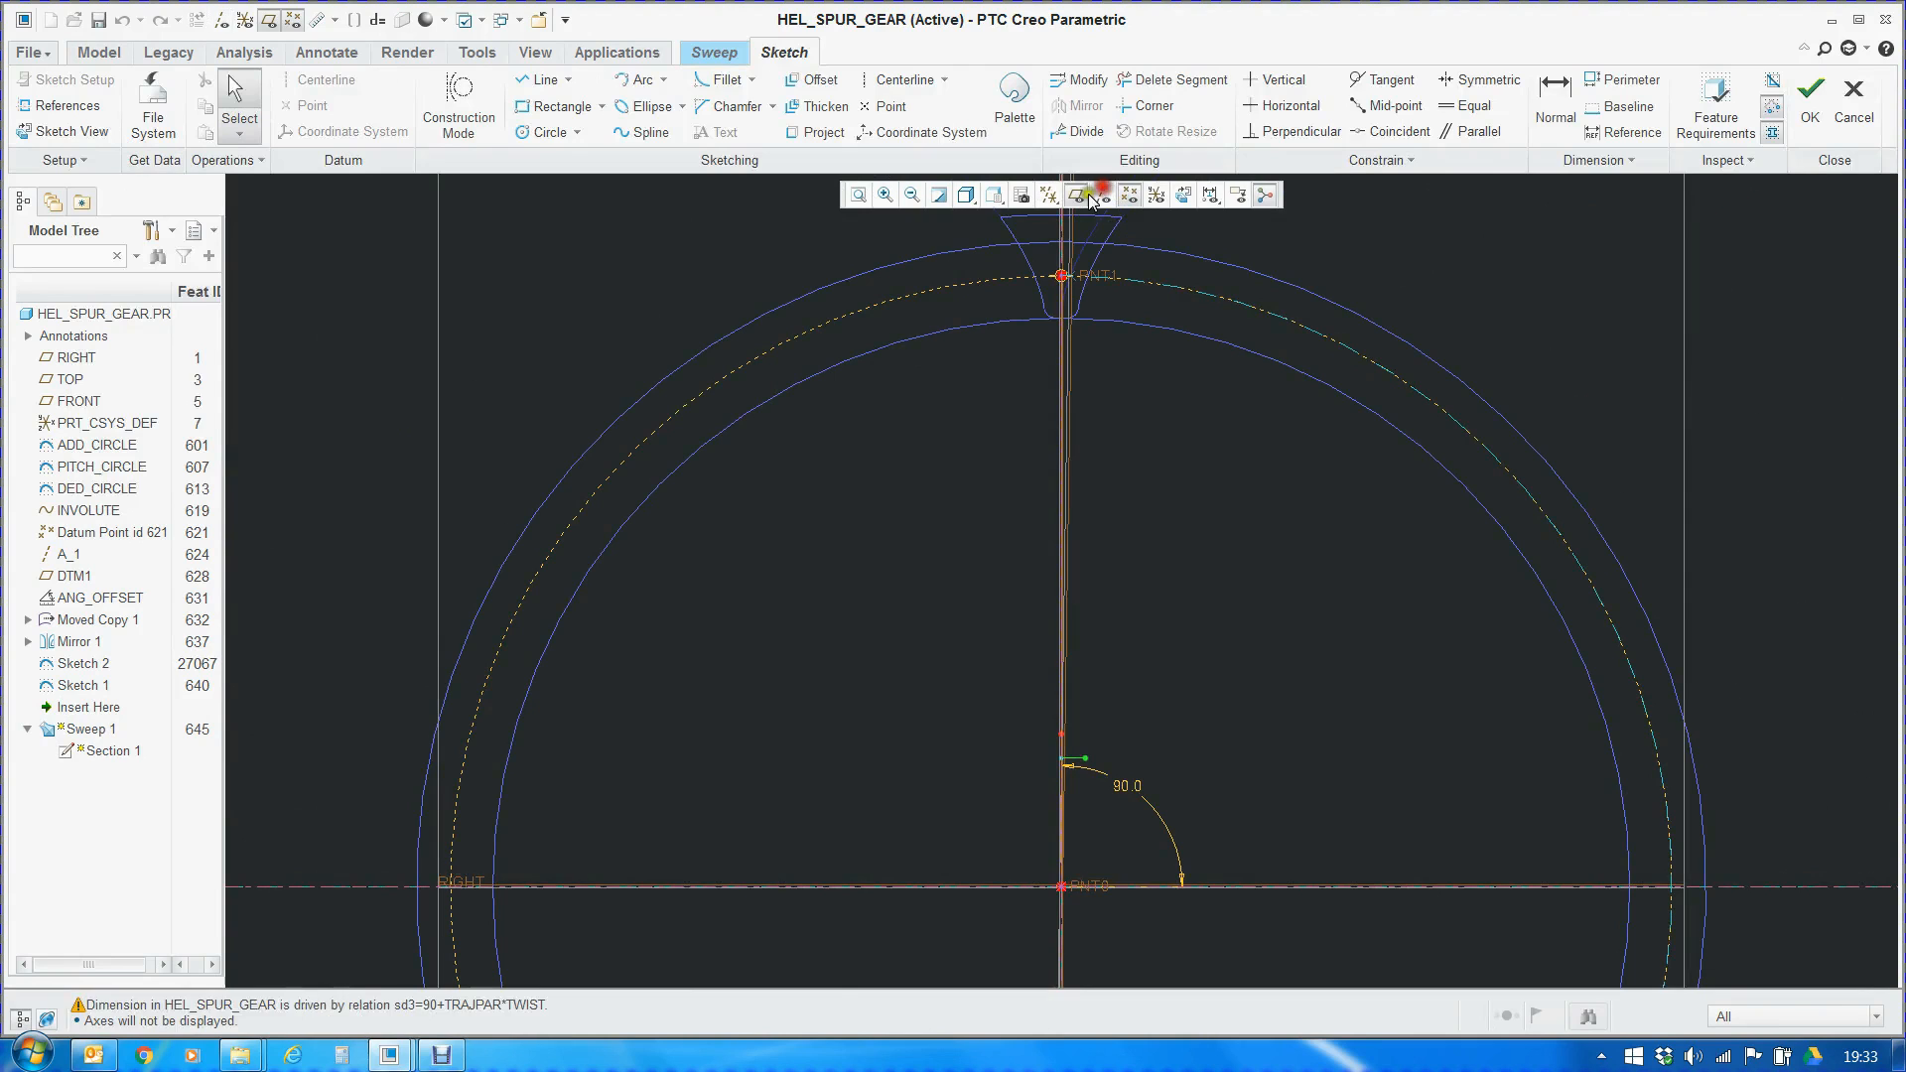
{"action": "left_click", "coordinate": [1129, 195]}
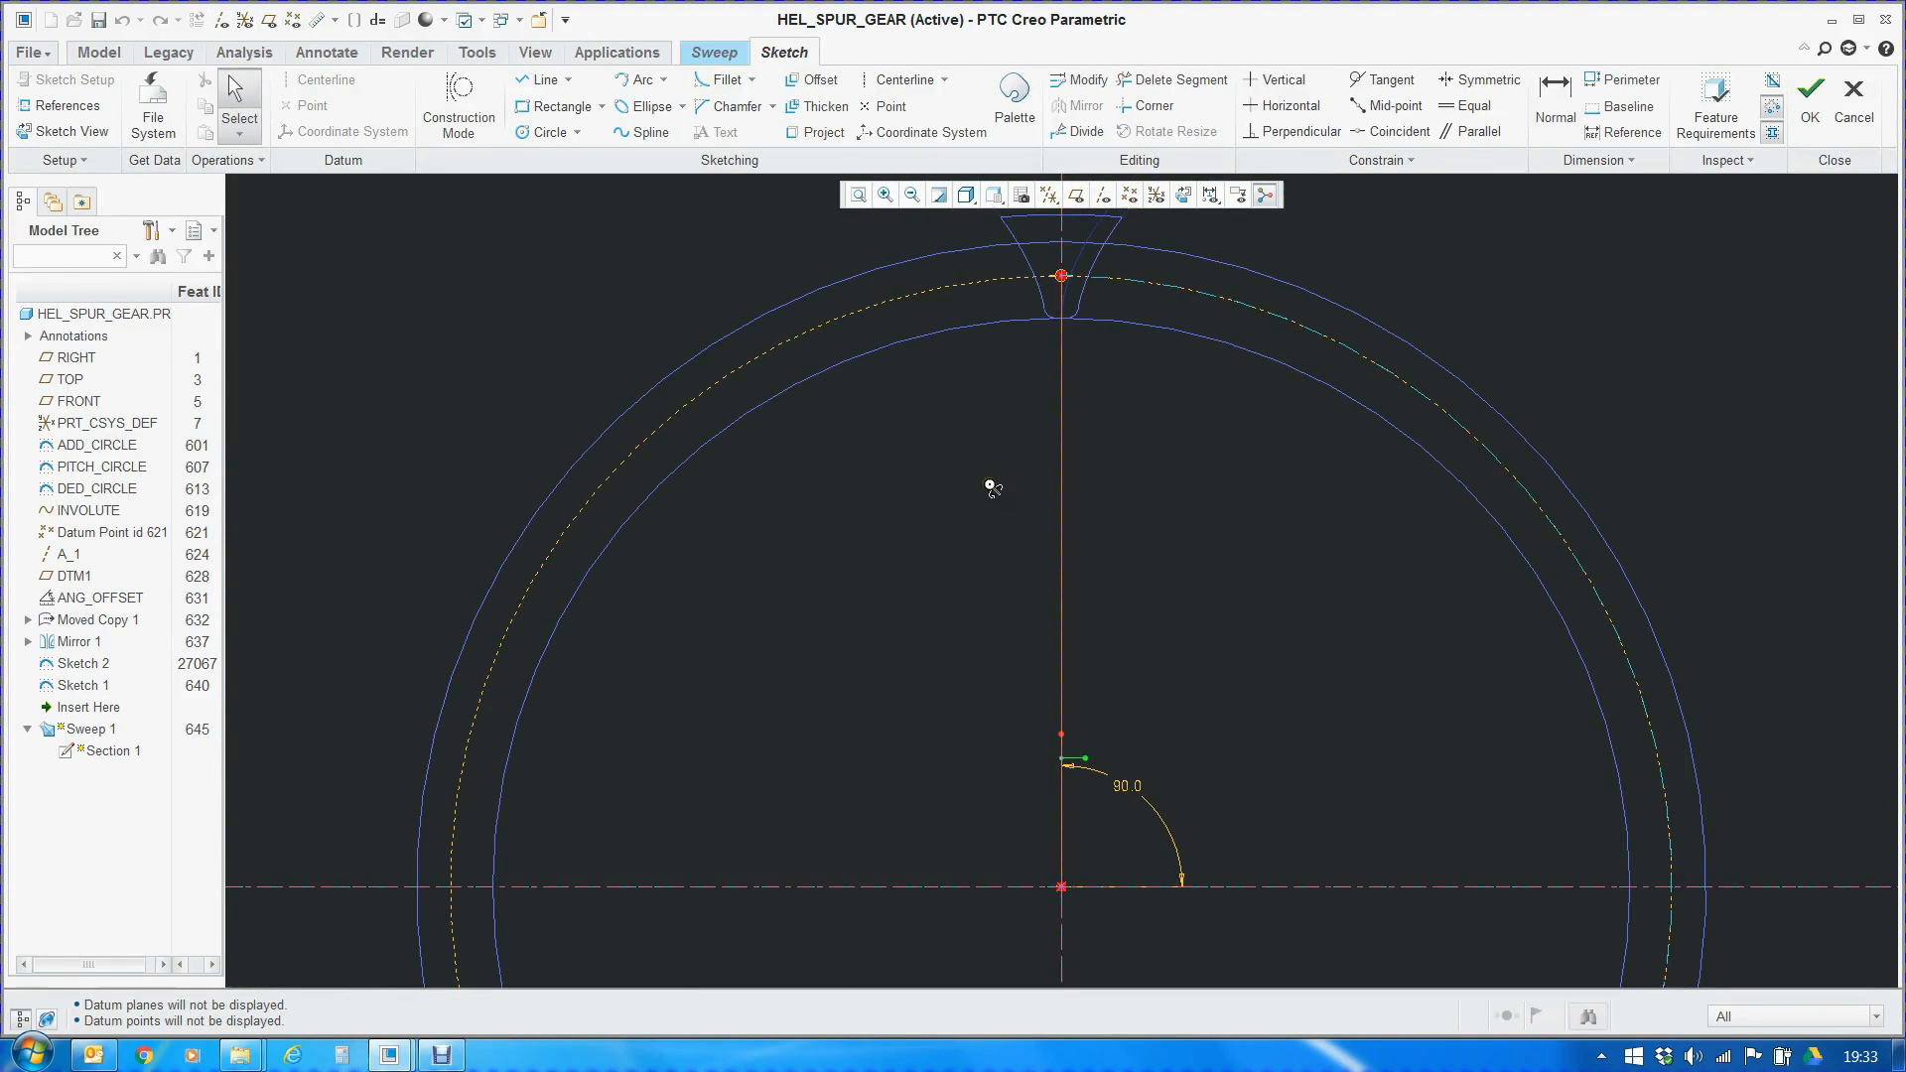
{"action": "middle_click_drag", "start_coordinate": [991, 486], "coordinate": [1051, 511]}
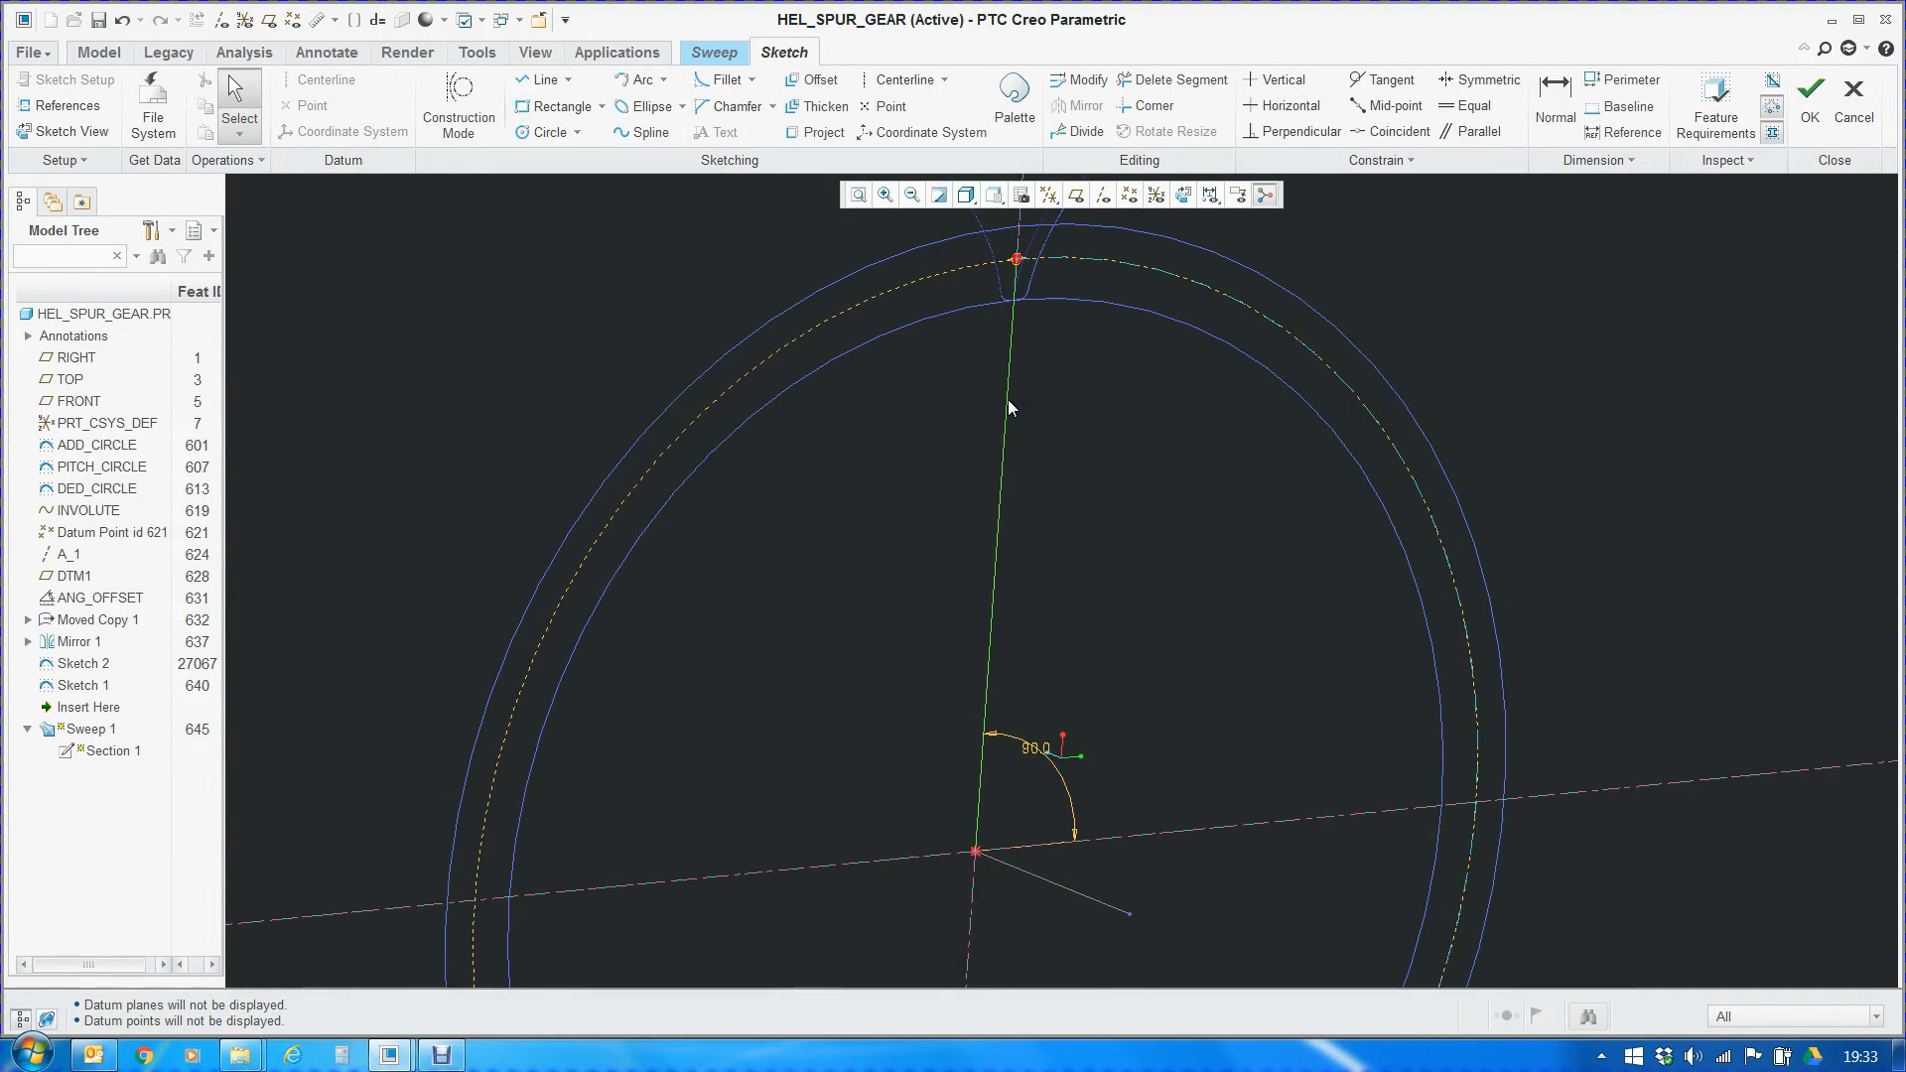
{"action": "scroll", "coordinate": [1019, 256], "scroll_direction": "down", "scroll_amount": 3}
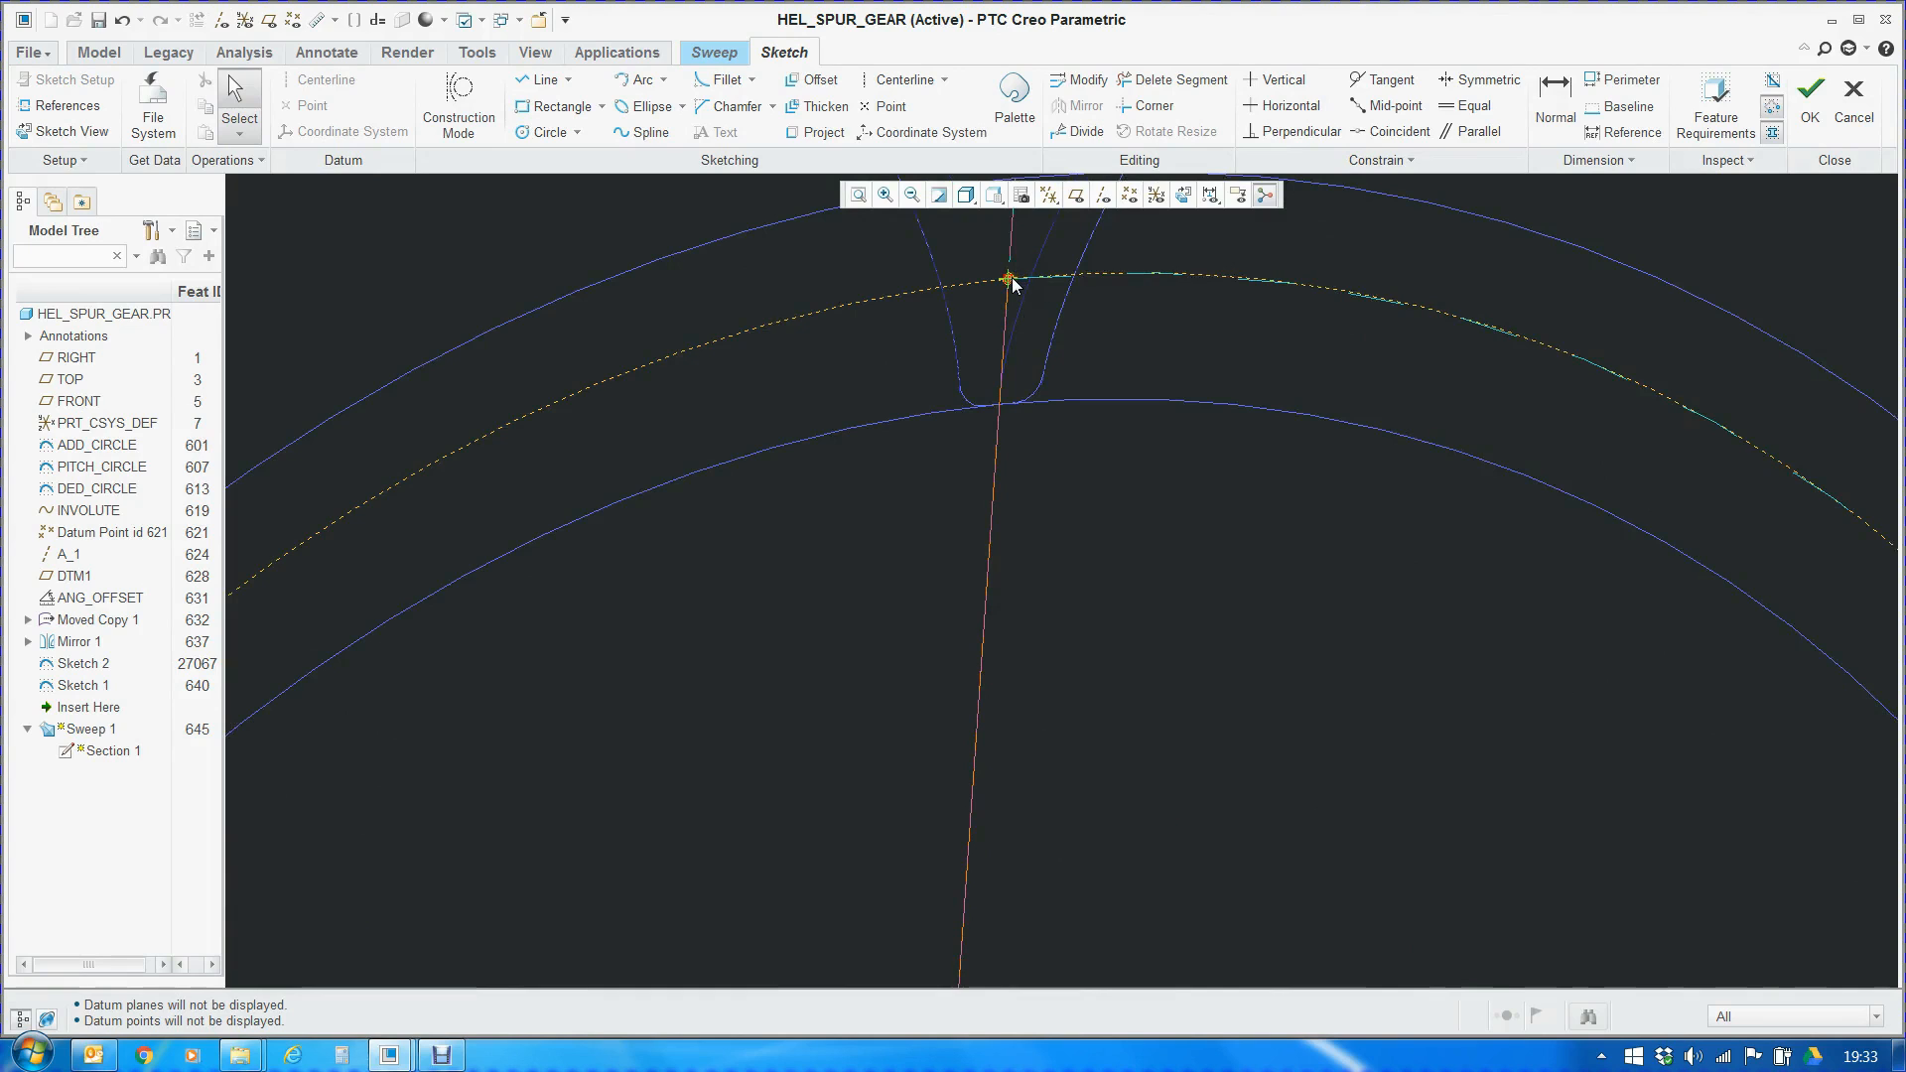
{"action": "scroll", "coordinate": [993, 302], "scroll_direction": "up", "scroll_amount": 3}
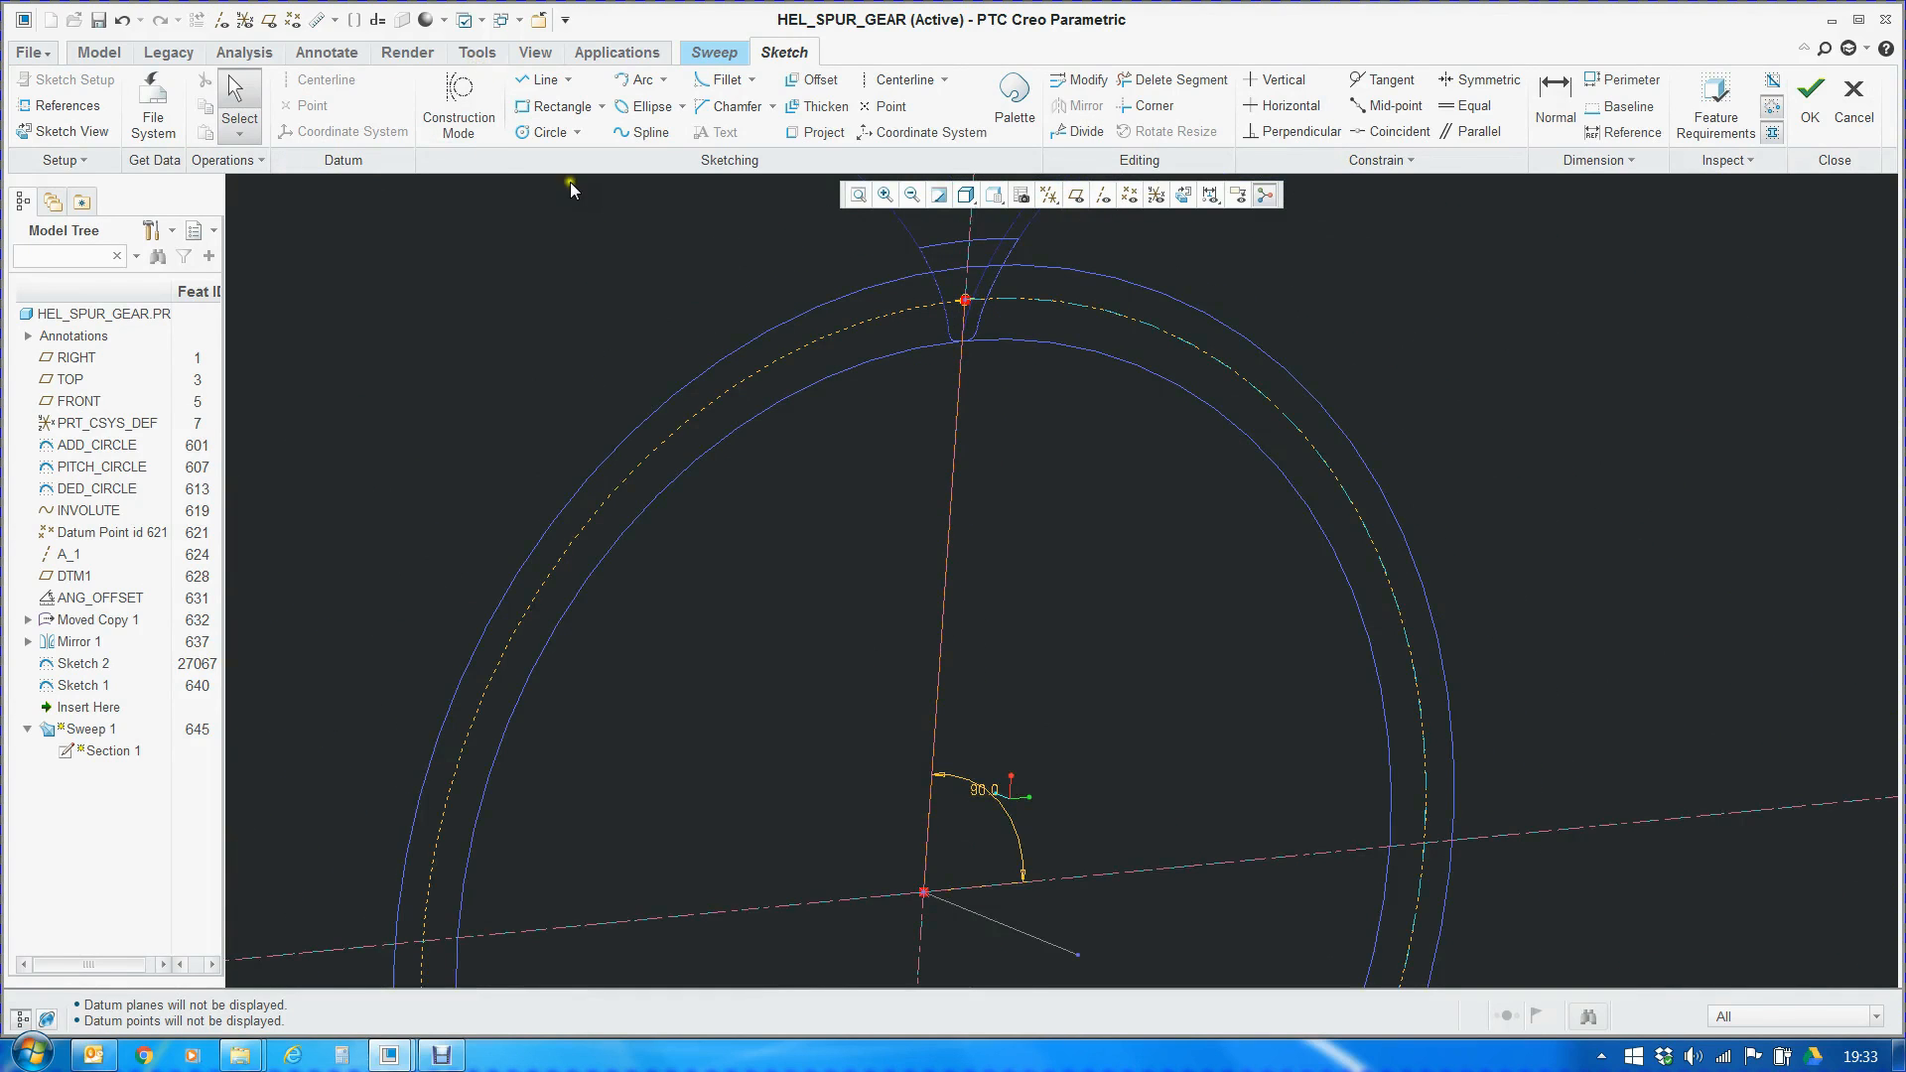
Highlight the section relation sd3=90+TRAJPAR*TWIST in Sweep 1's sketch and close the relations
{"action": "left_click", "coordinate": [478, 53]}
{"action": "left_click", "coordinate": [693, 128]}
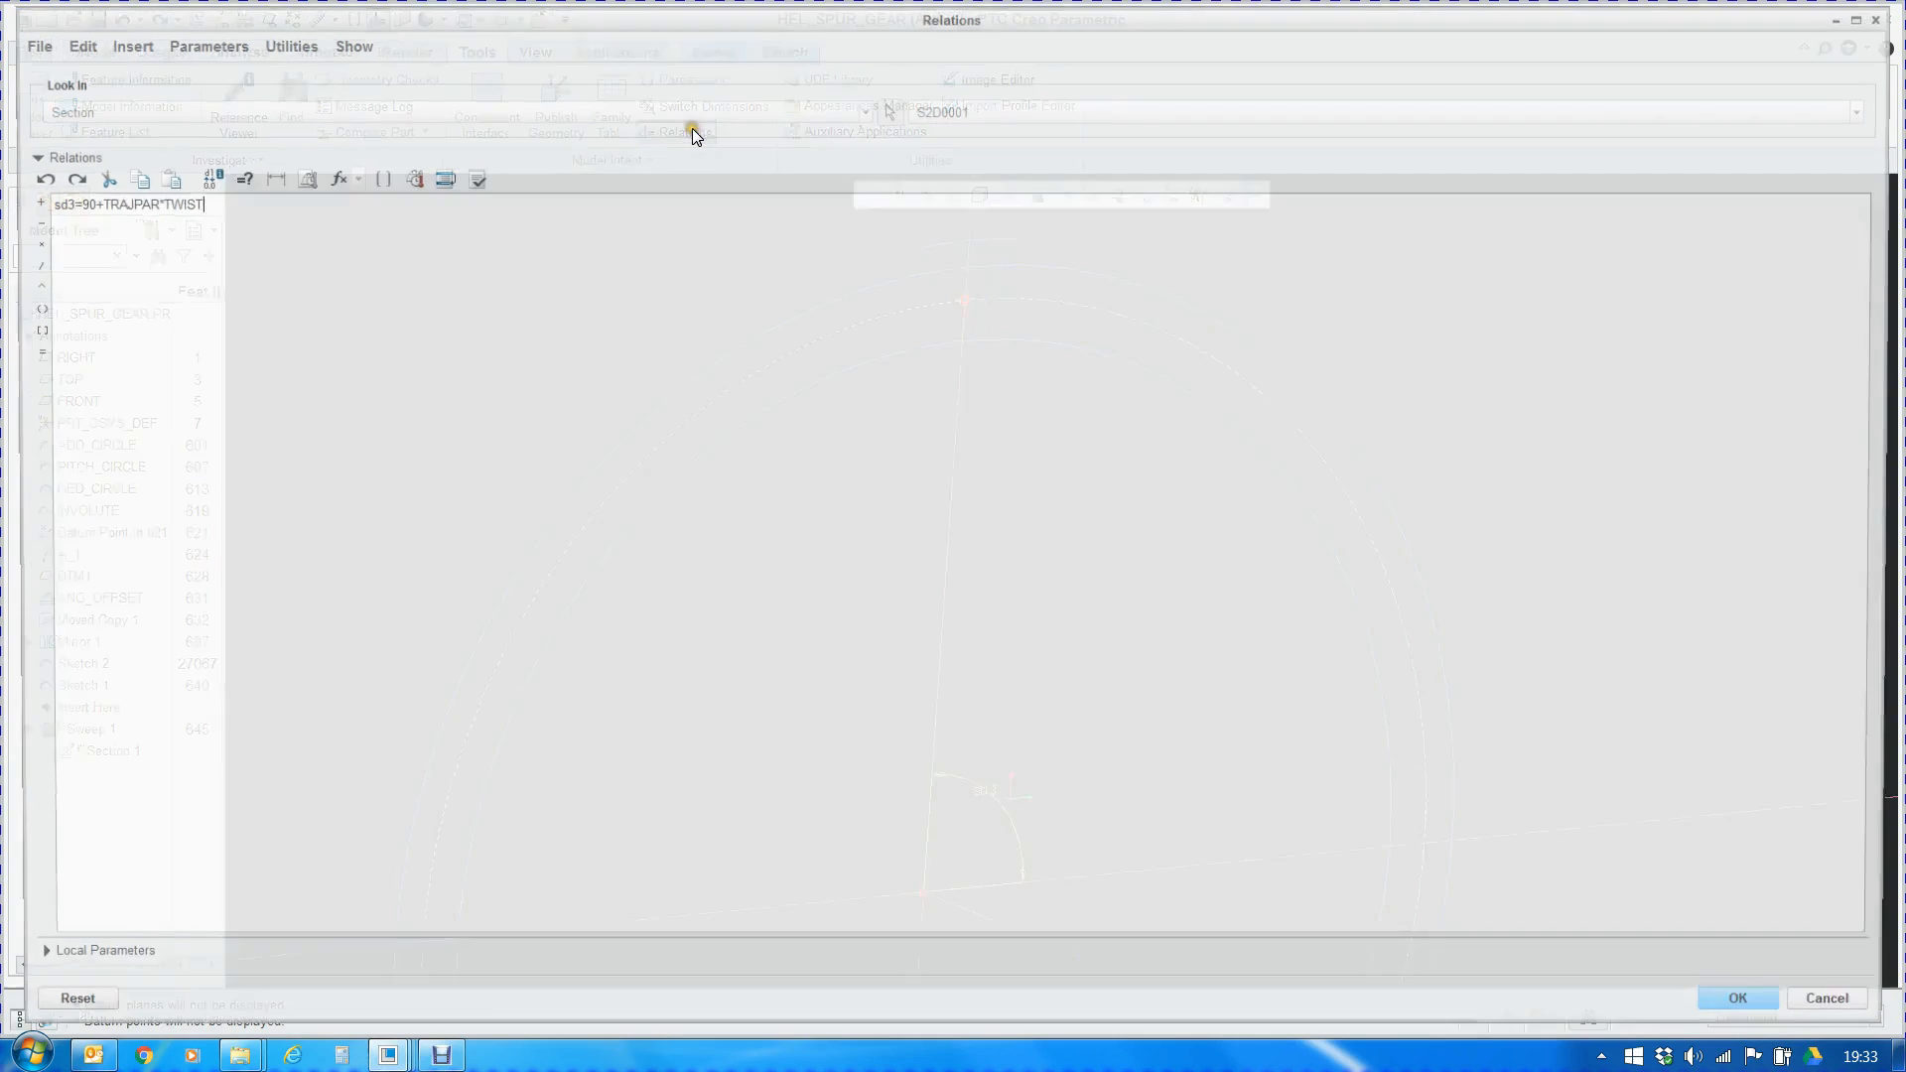
{"action": "left_click_drag", "start_coordinate": [41, 200], "coordinate": [196, 200]}
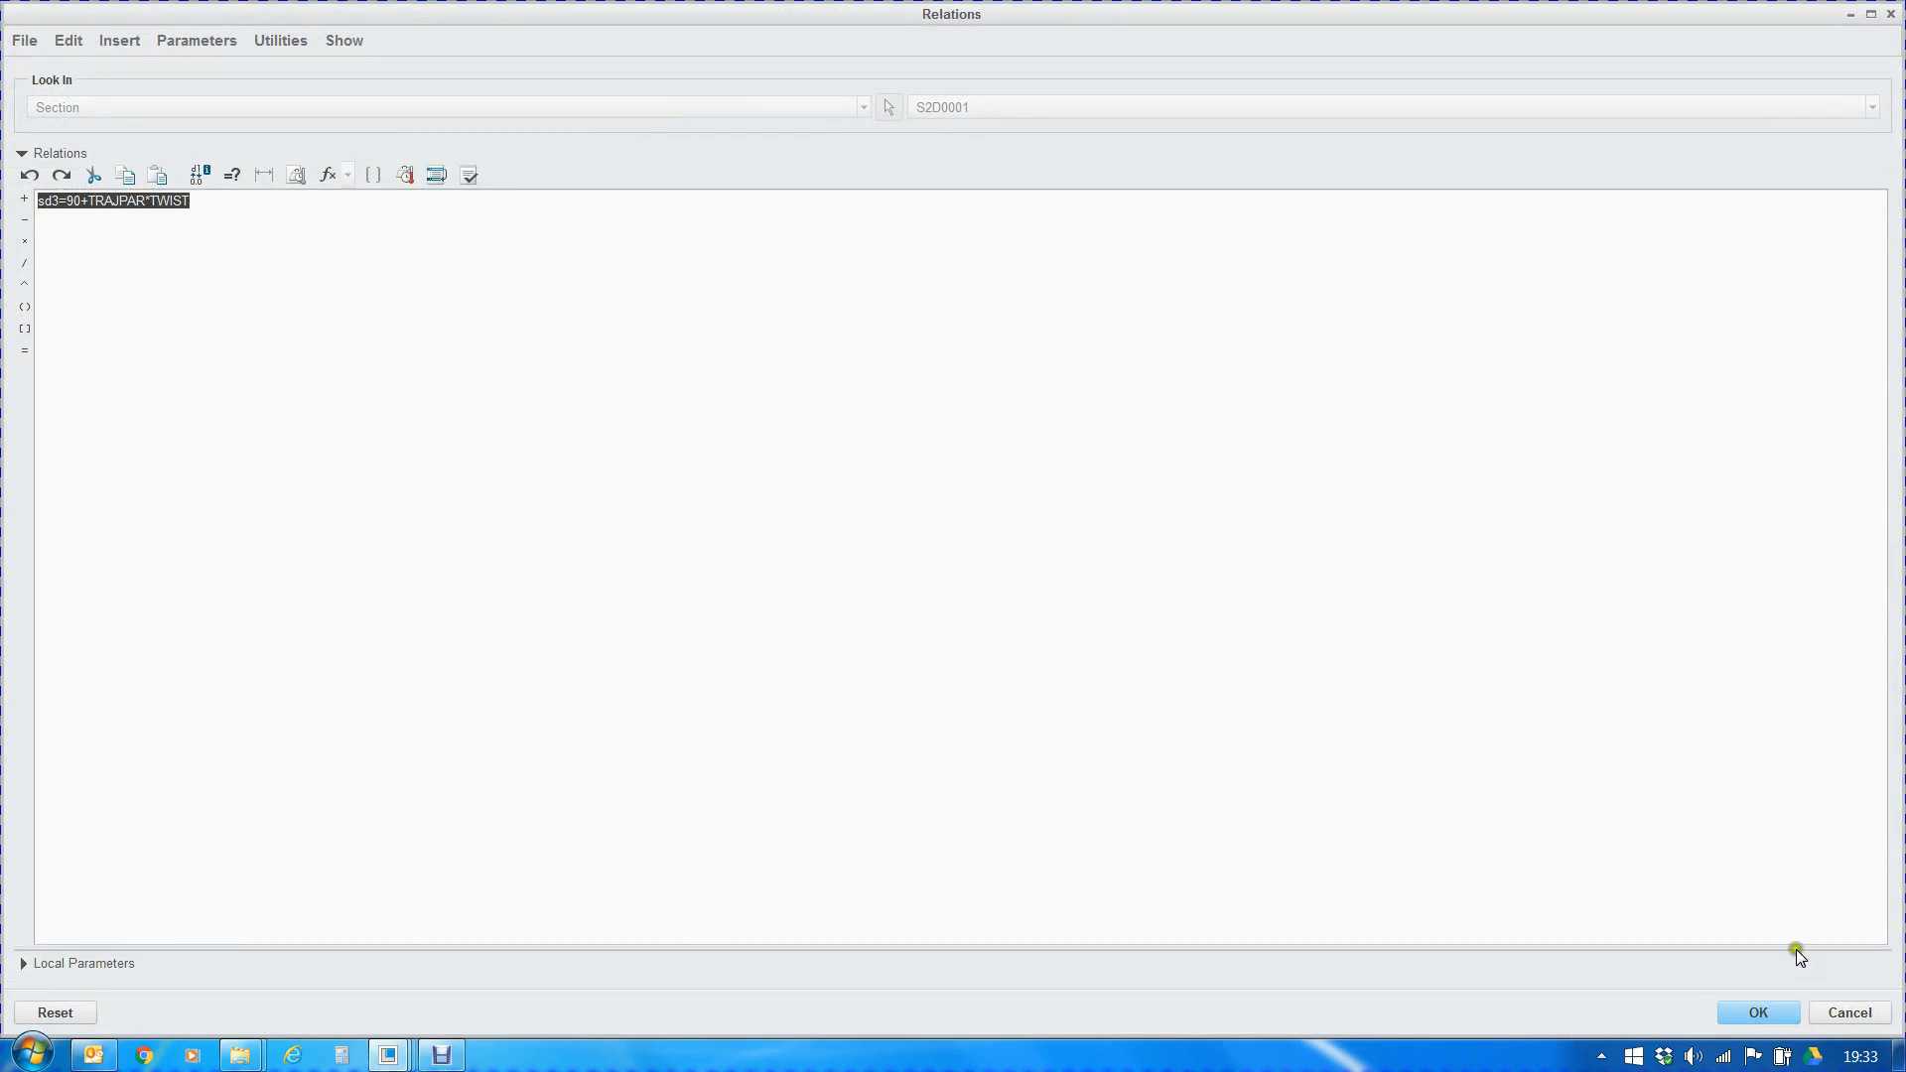
{"action": "left_click", "coordinate": [1773, 1023]}
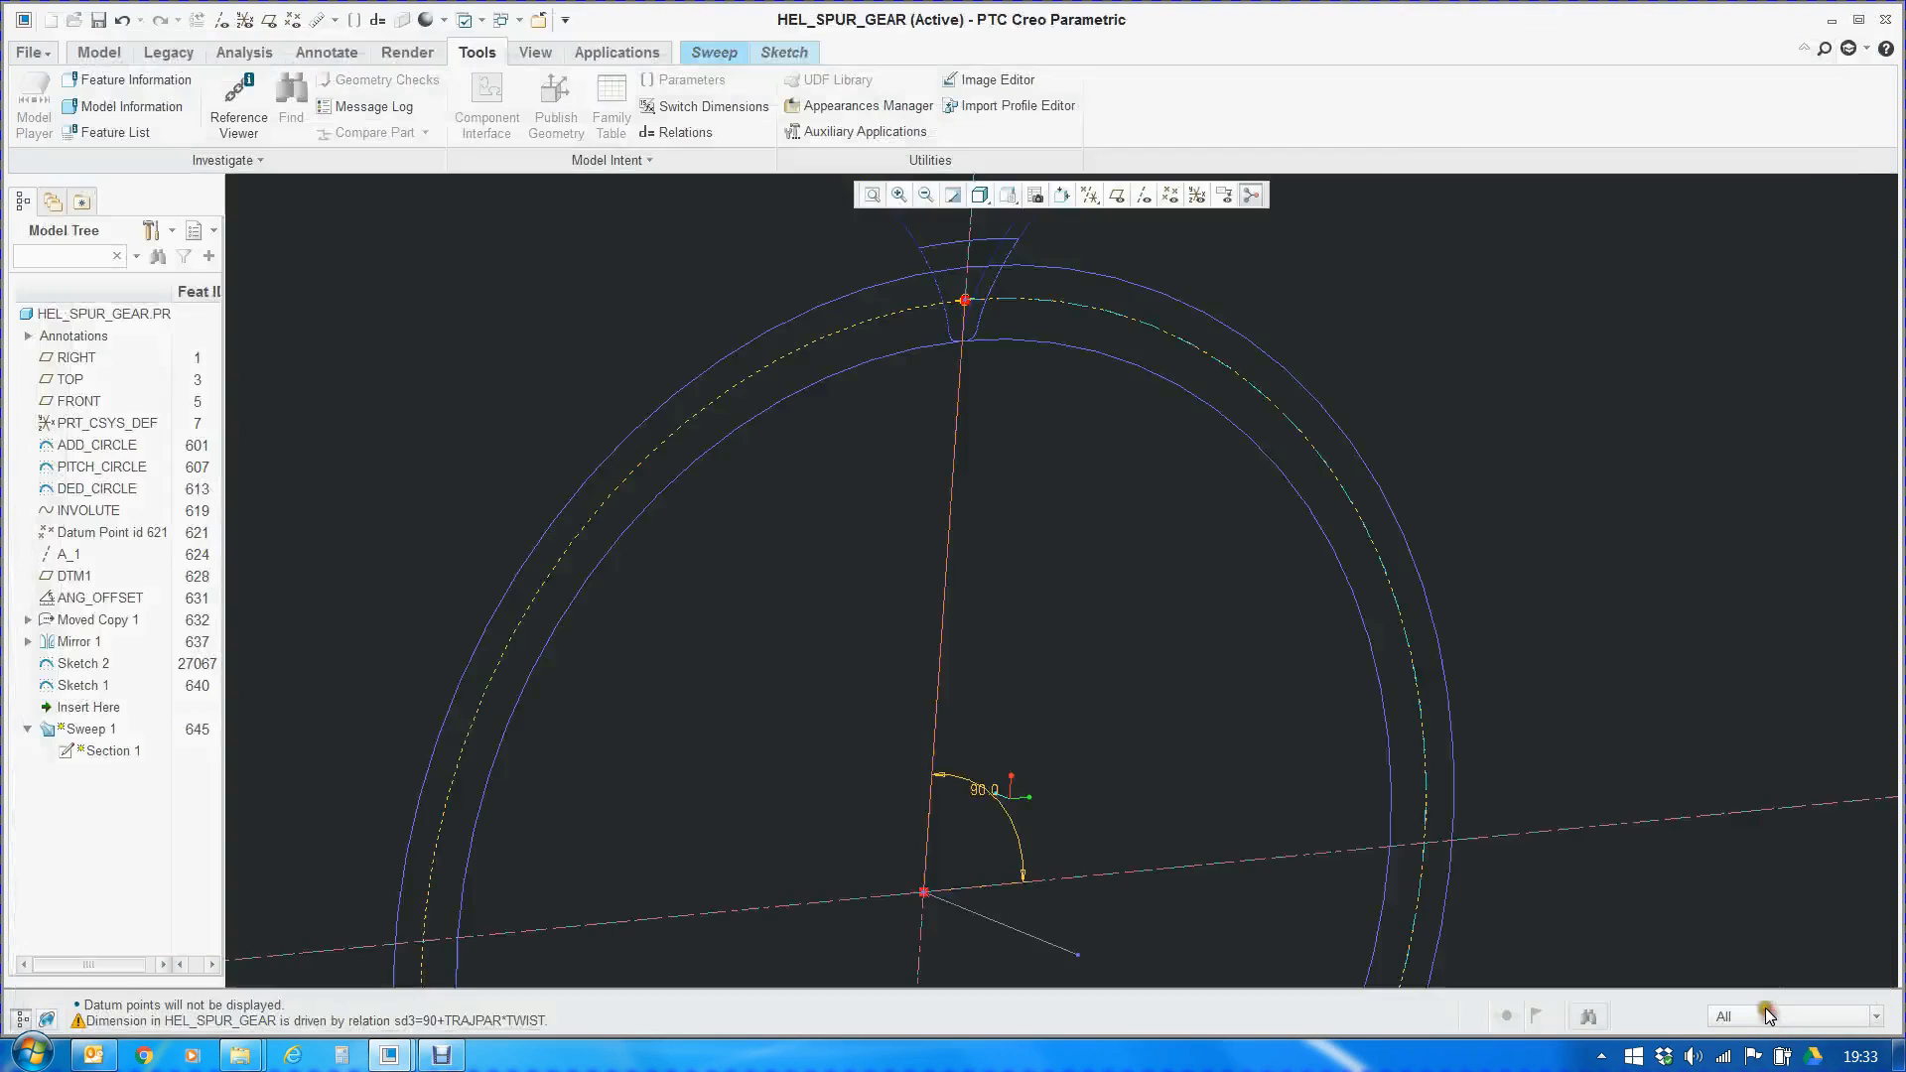
Accept Sweep 1's section sketch and view the swept surface preview at an angle
{"action": "left_click", "coordinate": [801, 54]}
{"action": "left_click", "coordinate": [1807, 104]}
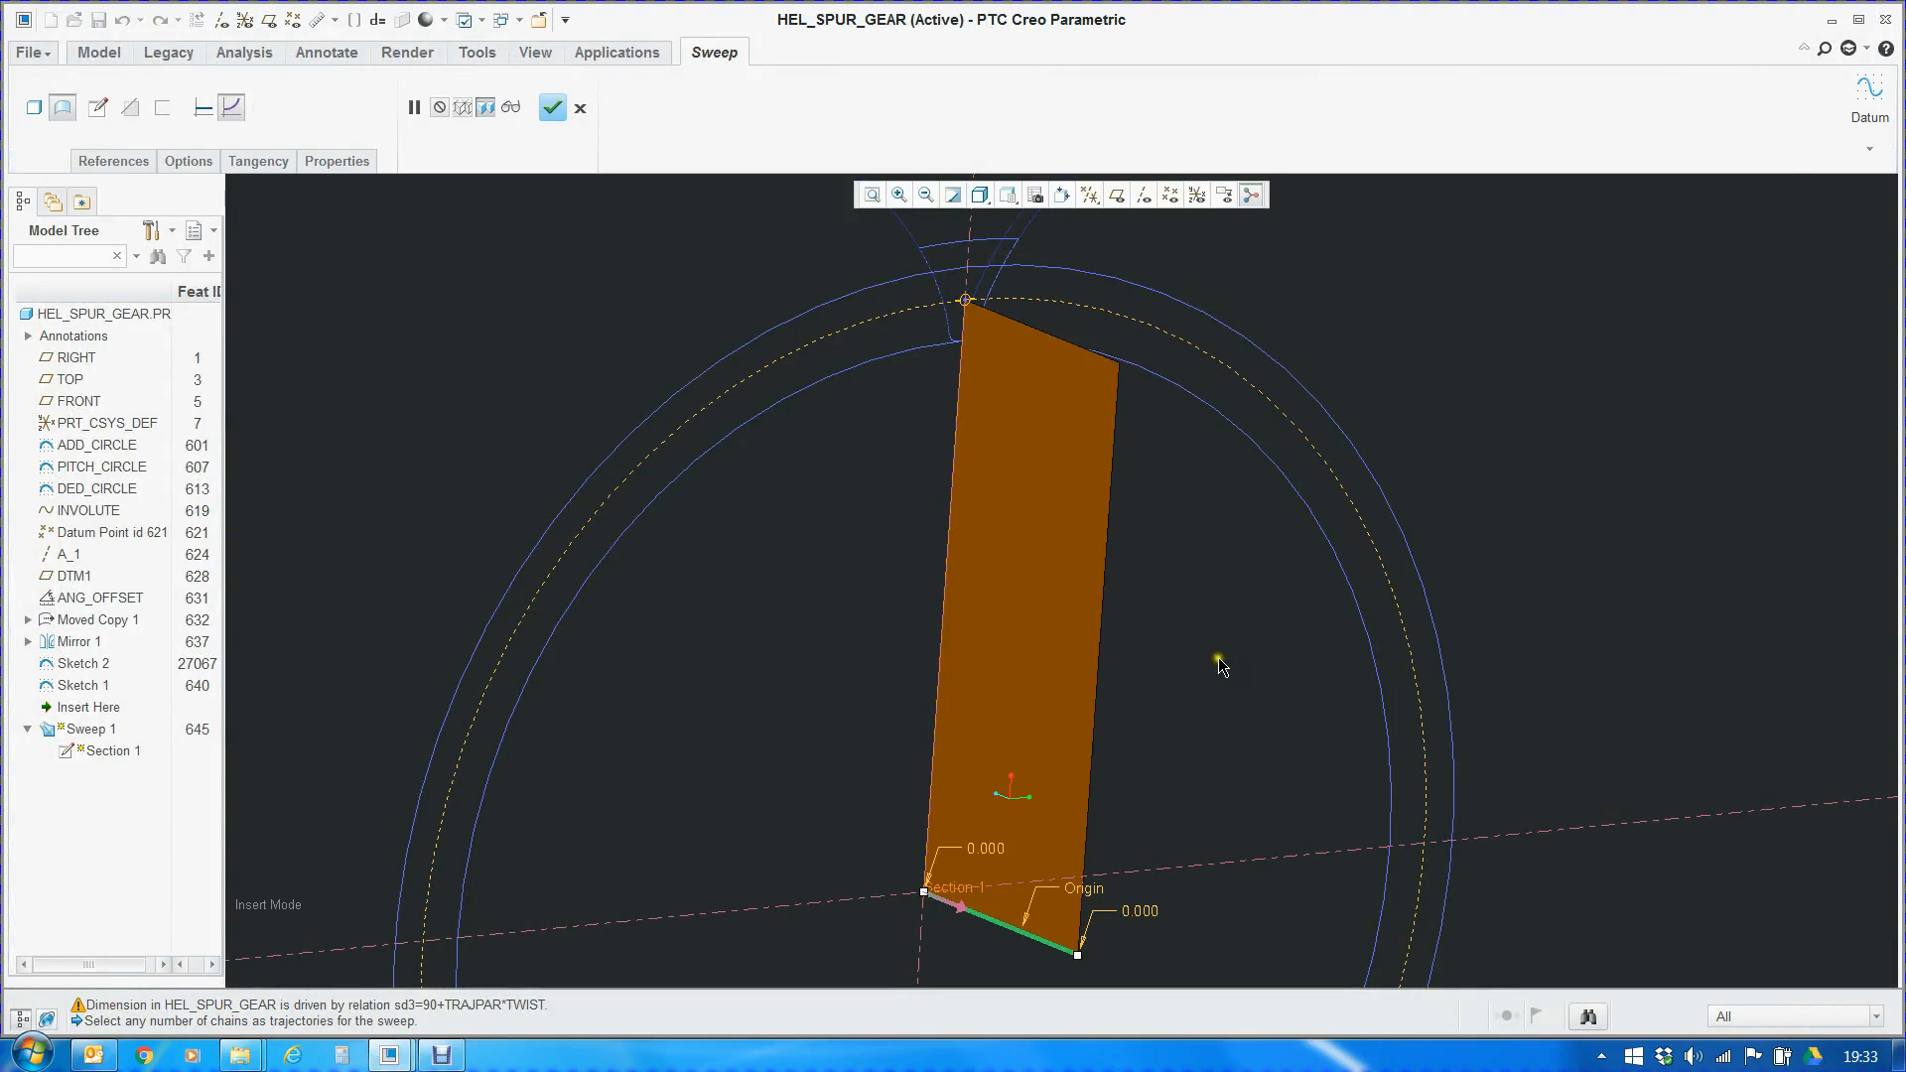
{"action": "mouse_move", "coordinate": [1169, 660]}
{"action": "middle_mouse_down"}
{"action": "mouse_move", "coordinate": [1102, 637]}
{"action": "mouse_move", "coordinate": [1132, 666]}
{"action": "mouse_move", "coordinate": [1166, 659]}
{"action": "mouse_move", "coordinate": [1172, 685]}
{"action": "middle_mouse_up"}
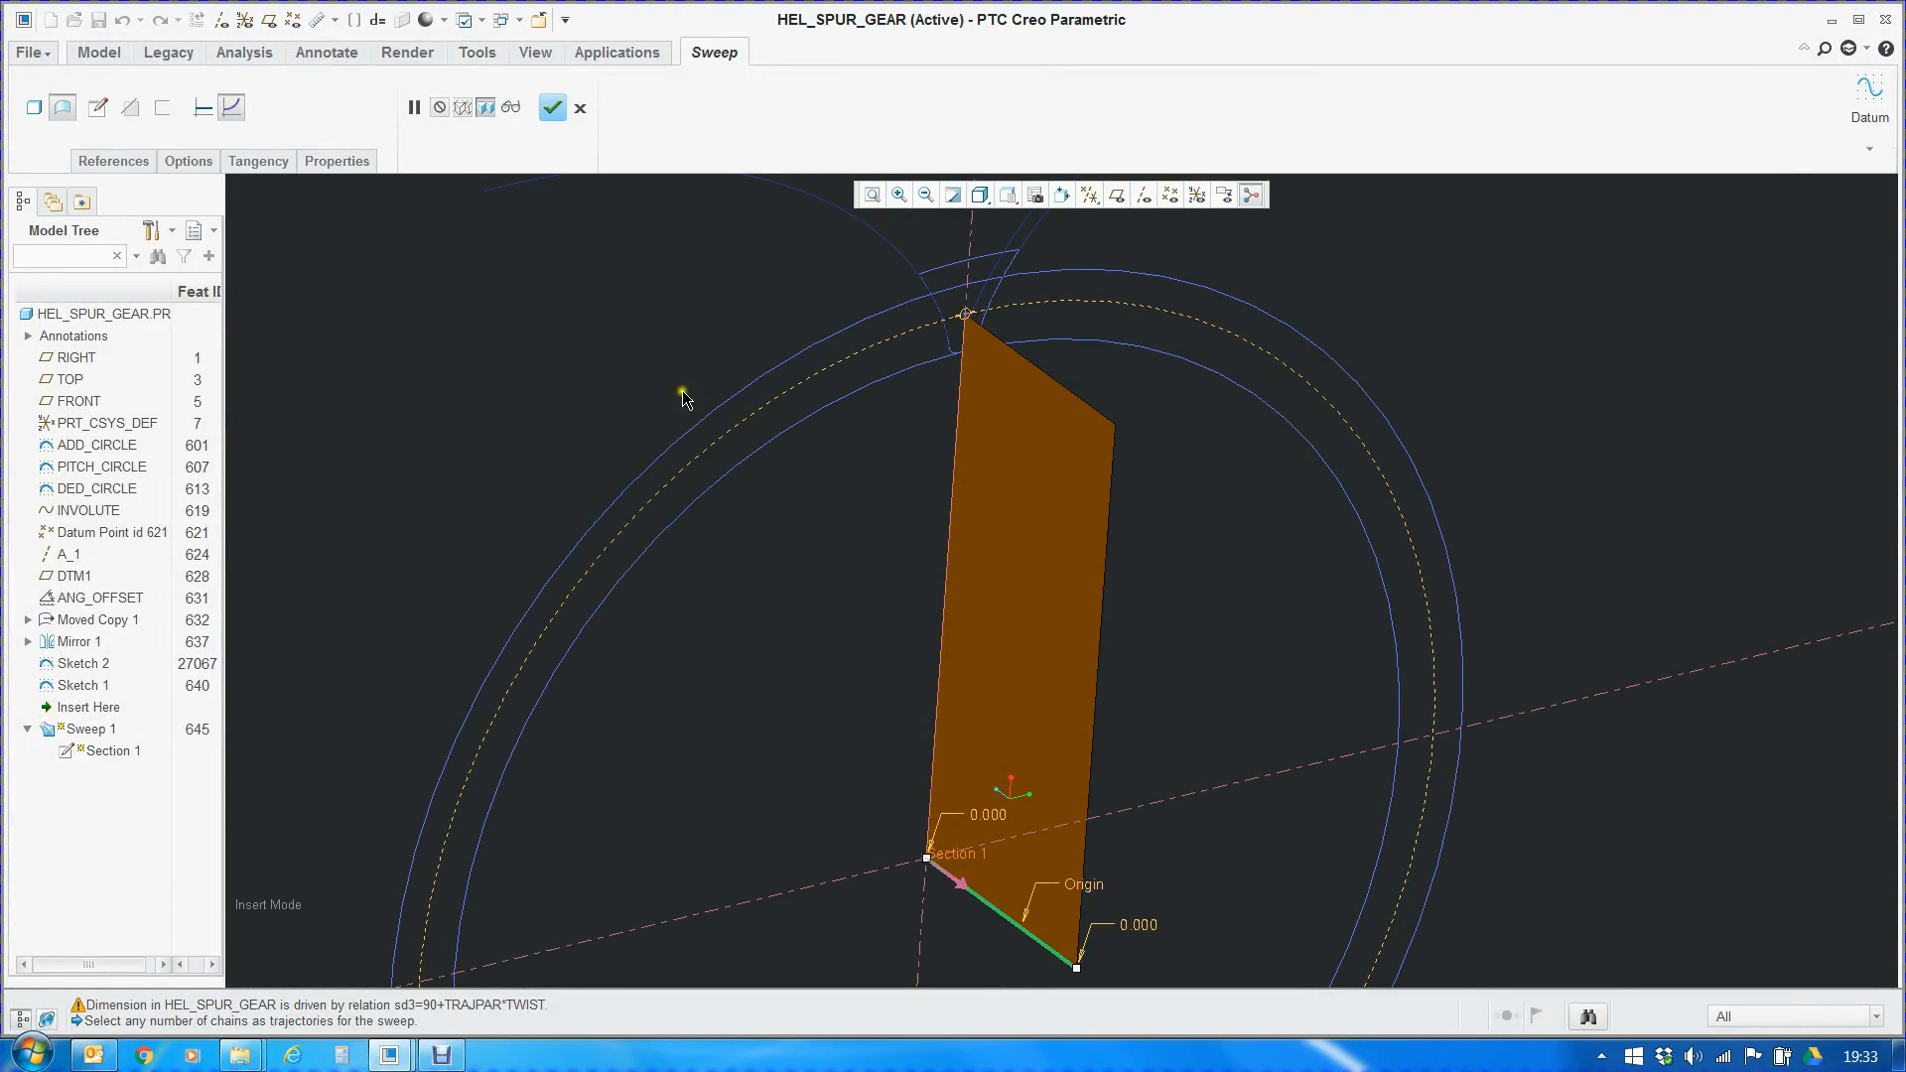
Accept Sweep 1's definition and inspect the finished twisted surface from several angles
{"action": "left_click", "coordinate": [552, 108]}
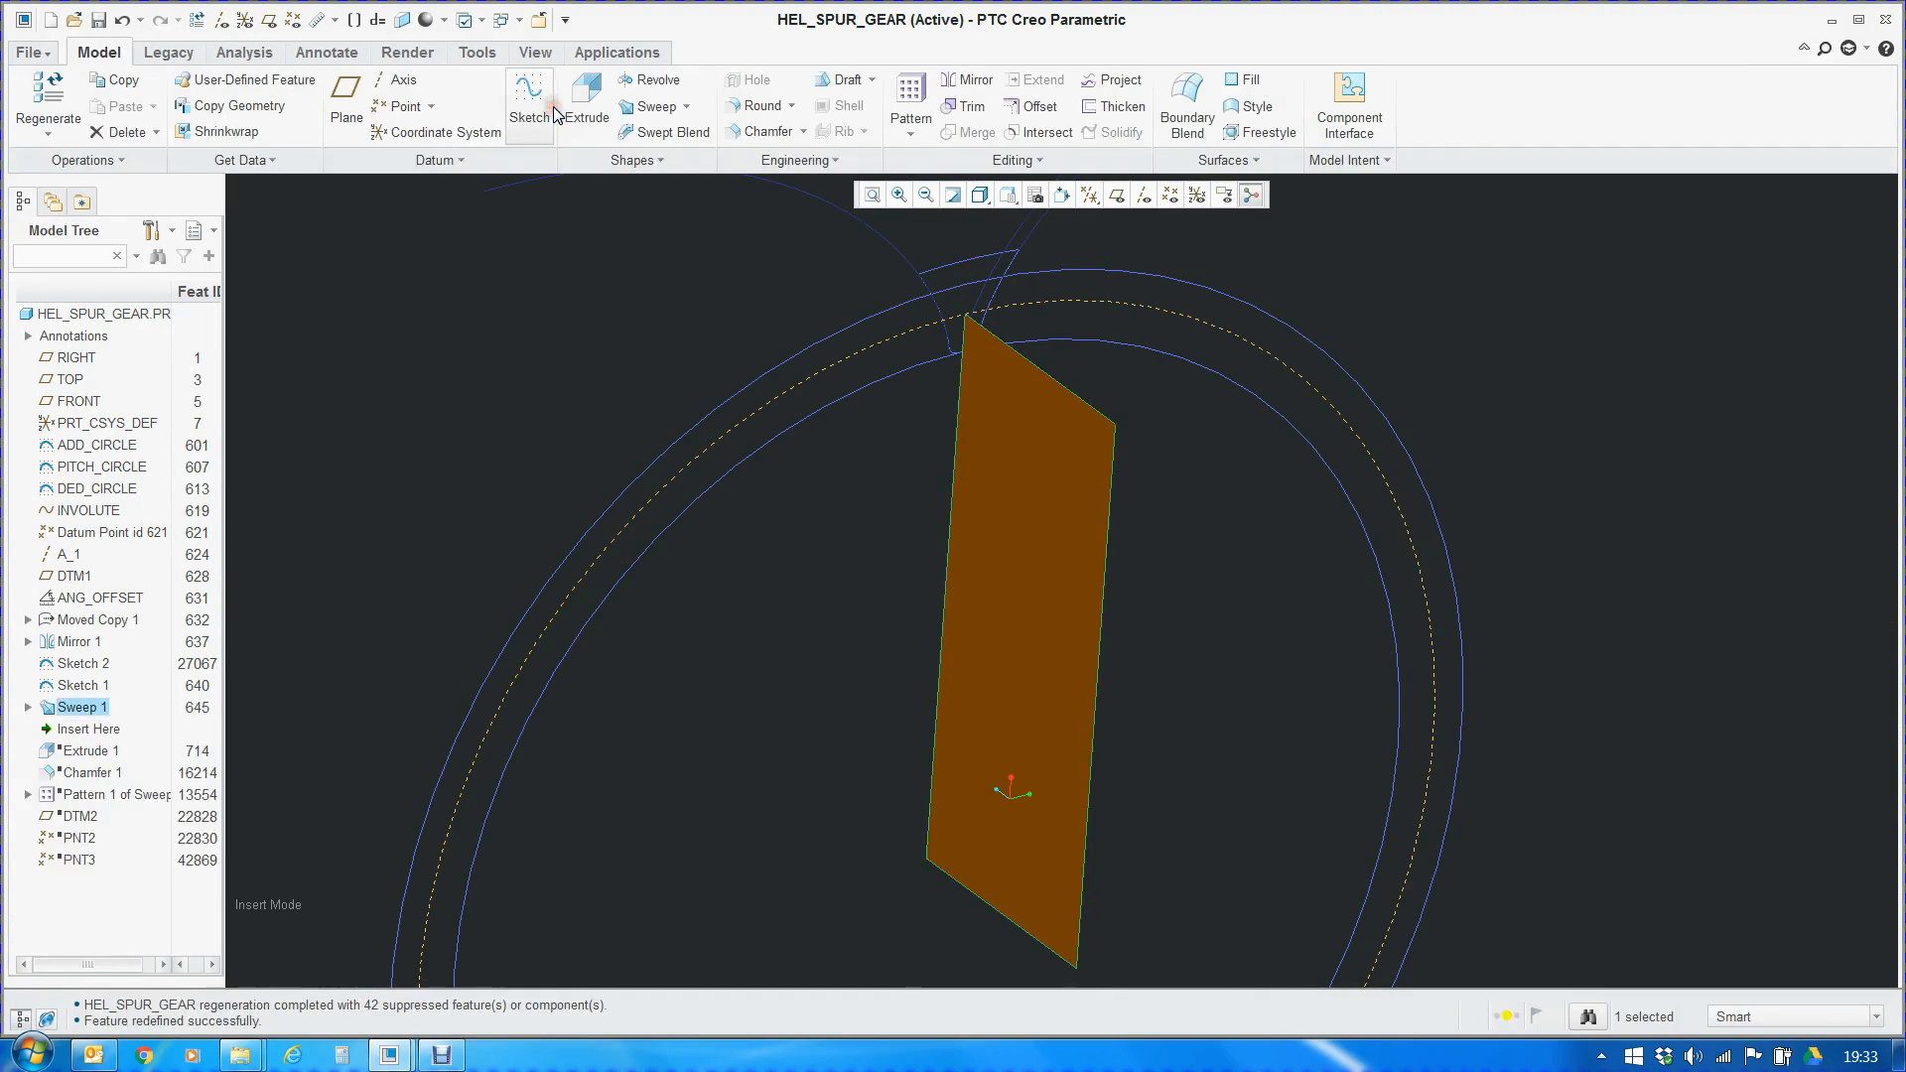
{"action": "middle_click_drag", "start_coordinate": [916, 462], "coordinate": [745, 595]}
{"action": "left_click", "coordinate": [374, 559]}
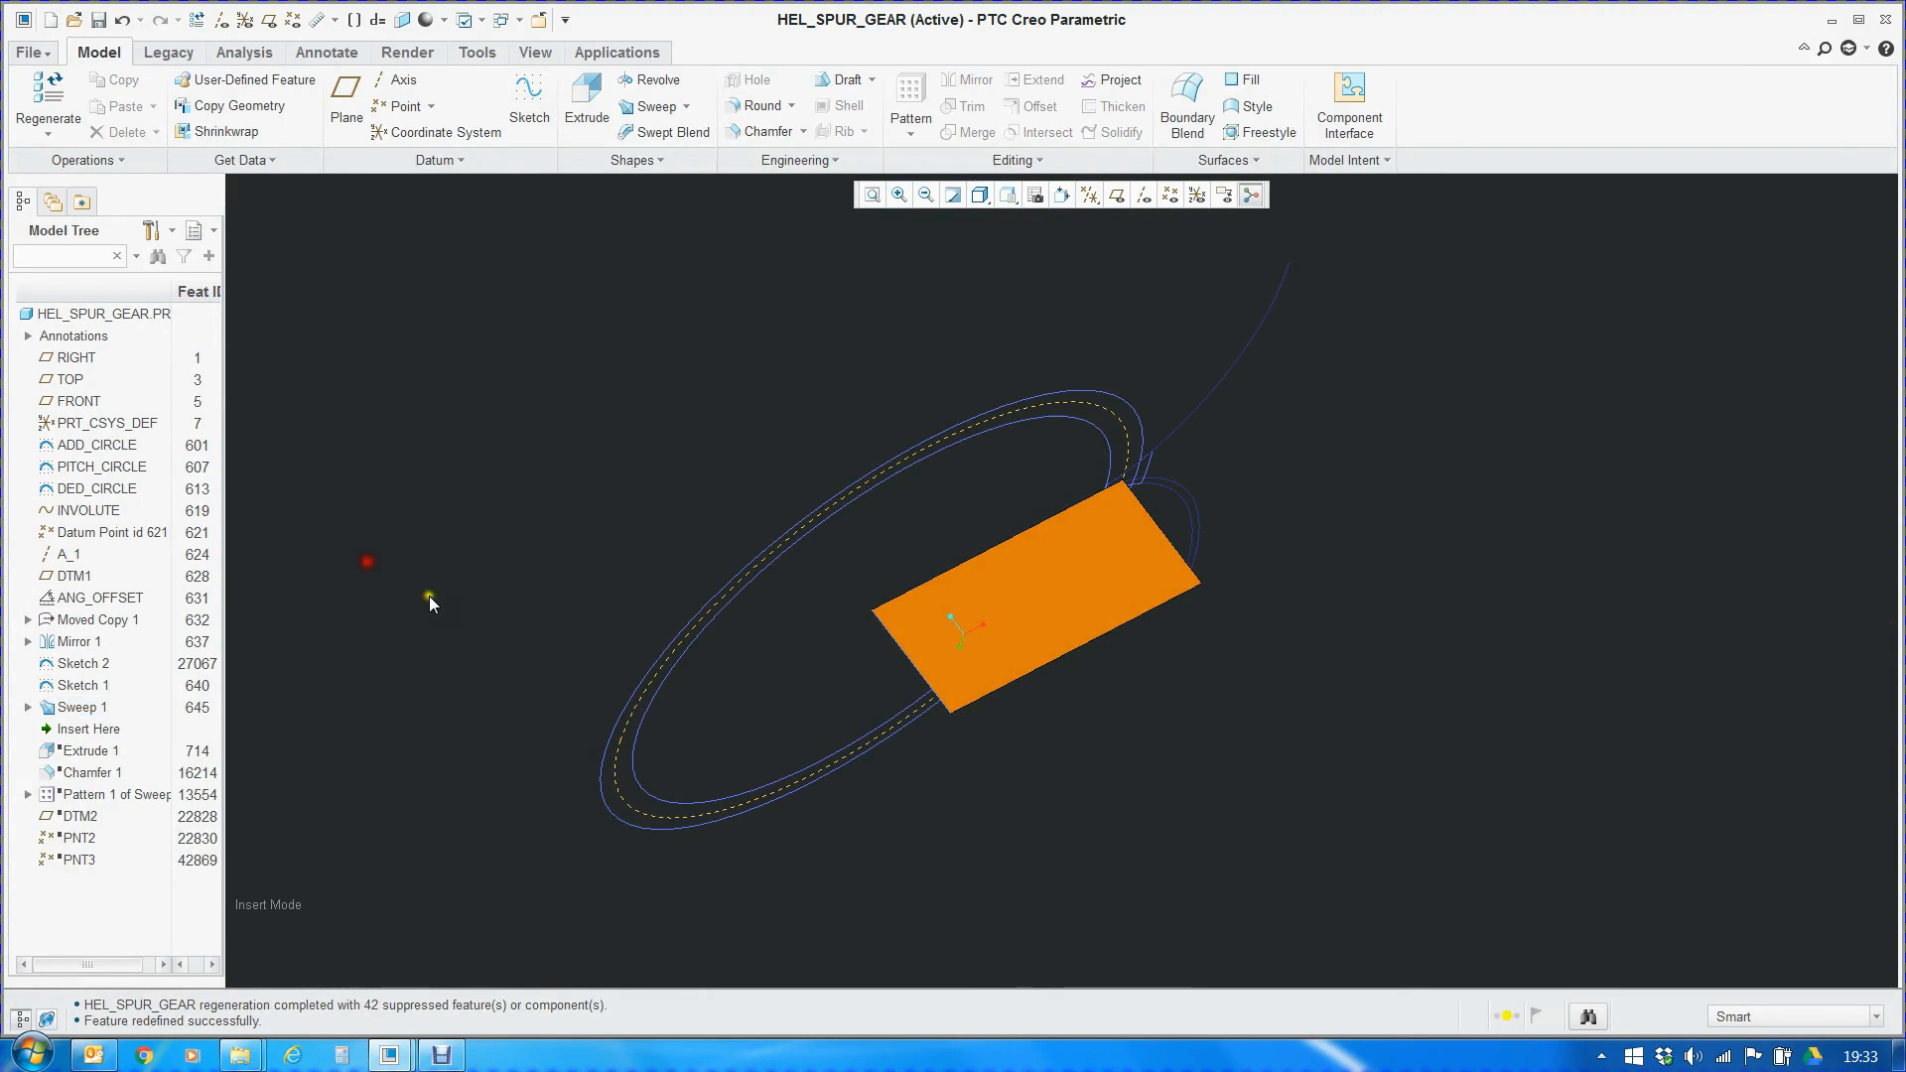
{"action": "scroll", "coordinate": [1132, 552], "scroll_direction": "down", "scroll_amount": 4}
{"action": "scroll", "coordinate": [1213, 504], "scroll_direction": "up", "scroll_amount": 5}
{"action": "middle_click_drag", "start_coordinate": [1209, 527], "coordinate": [1076, 514]}
Move the insertion point below Extrude 1 and examine the extruded gear blank
{"action": "mouse_move", "coordinate": [99, 733]}
{"action": "left_mouse_down"}
{"action": "mouse_move", "coordinate": [124, 783]}
{"action": "mouse_move", "coordinate": [105, 760]}
{"action": "left_mouse_up"}
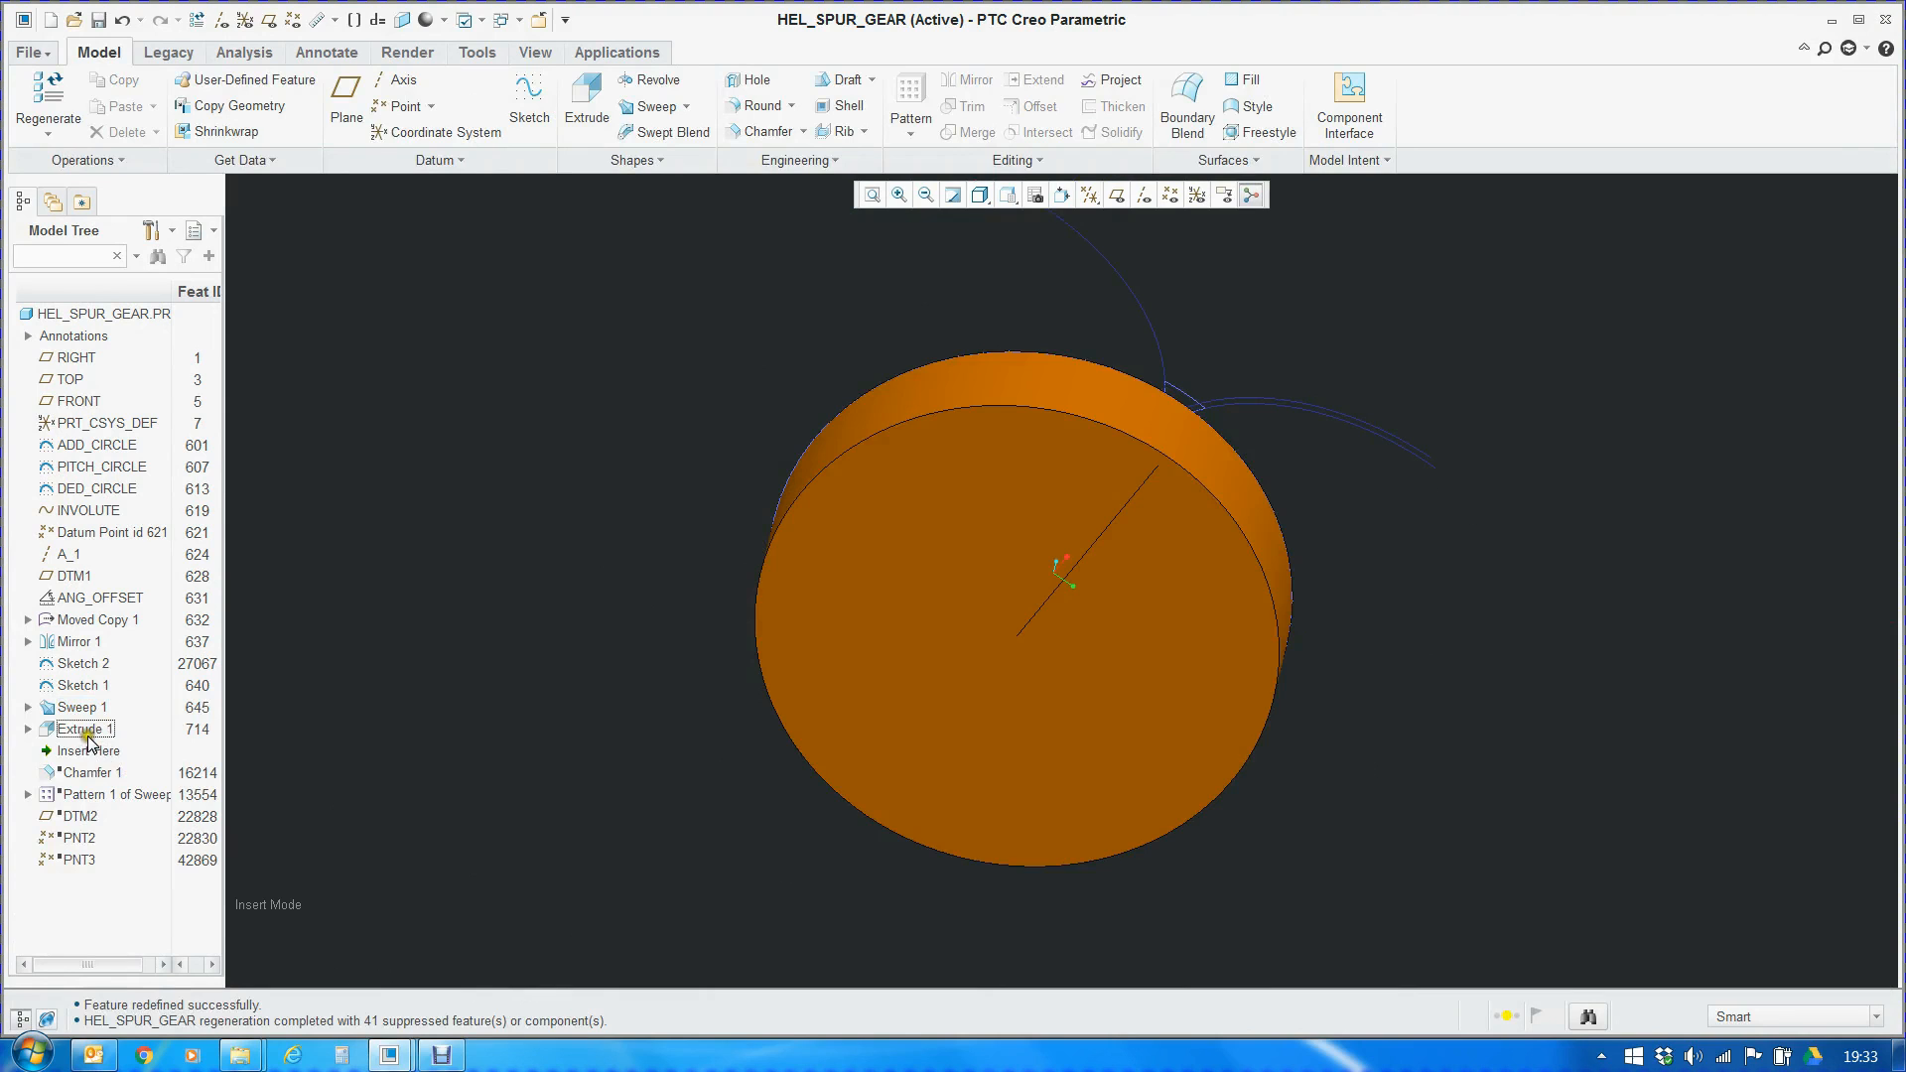
{"action": "left_click", "coordinate": [90, 733]}
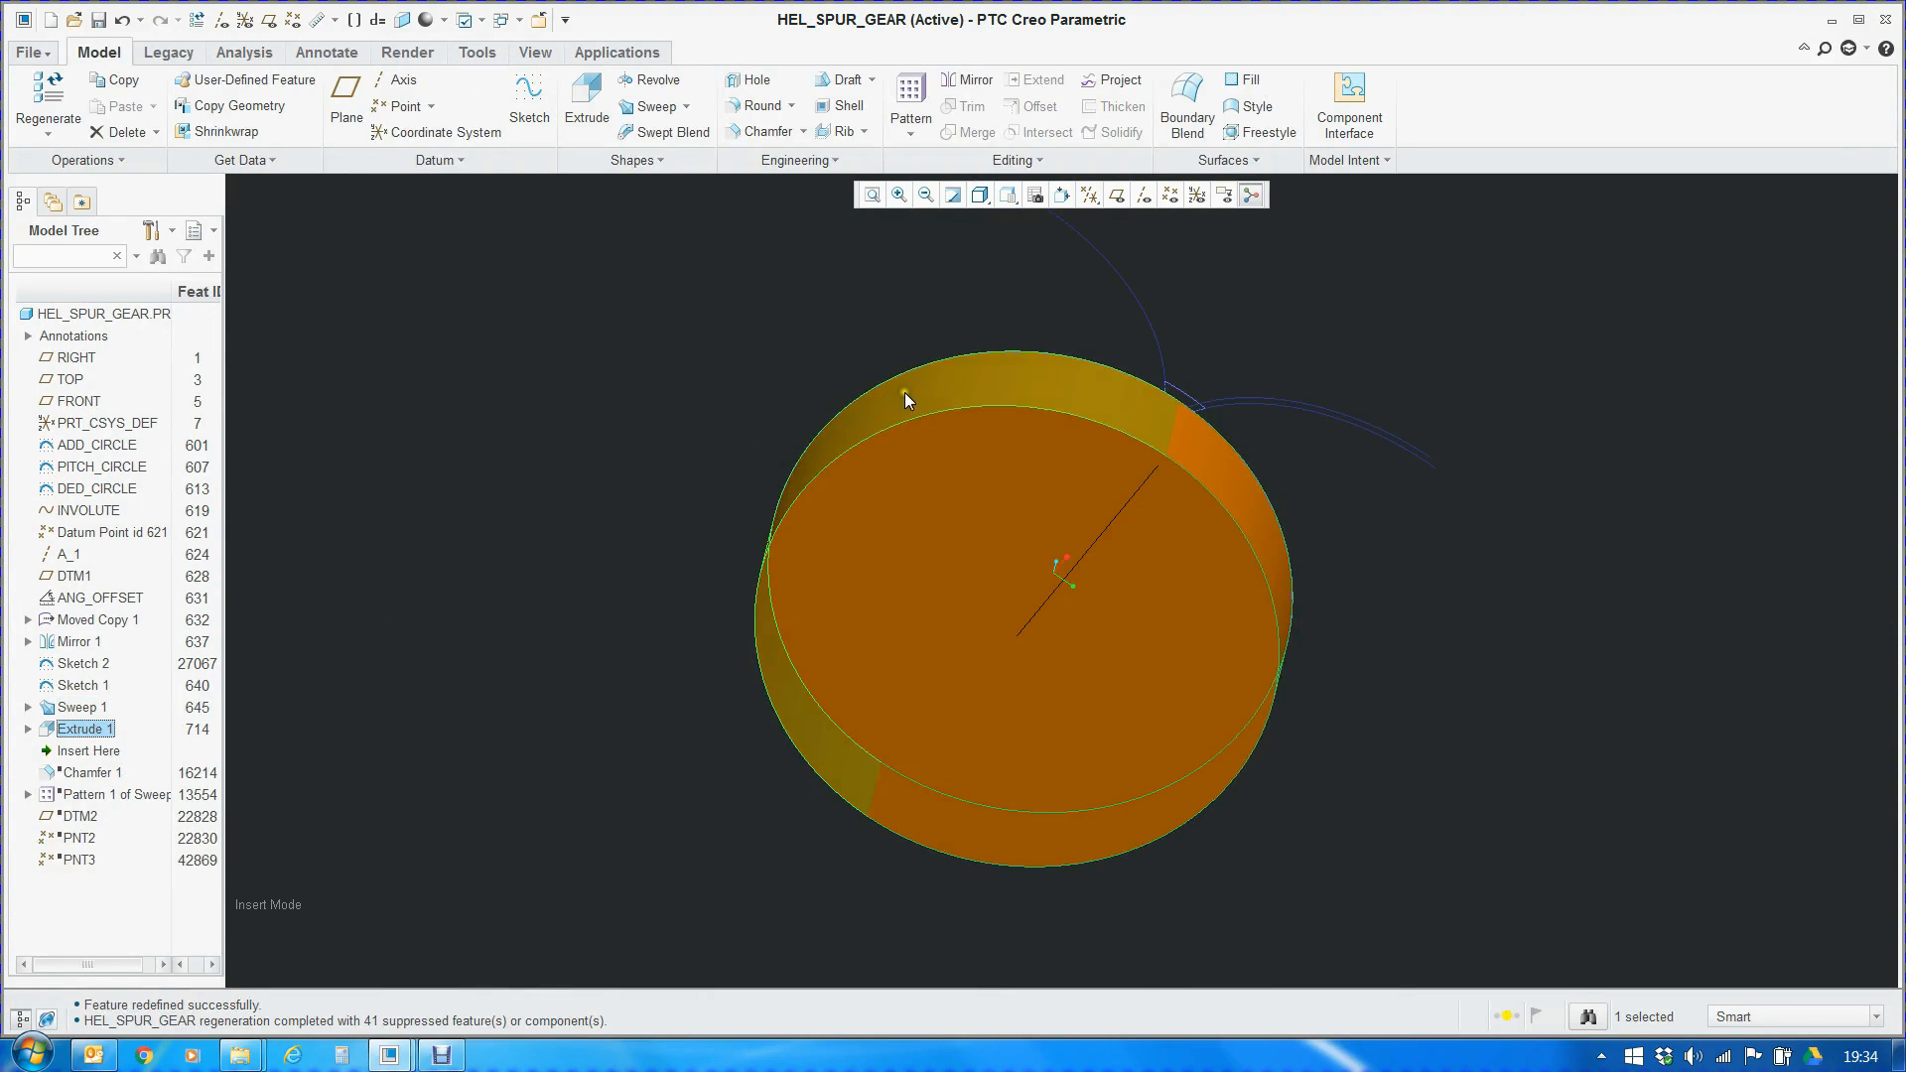
{"action": "scroll", "coordinate": [891, 401], "scroll_direction": "down", "scroll_amount": 3}
{"action": "scroll", "coordinate": [927, 359], "scroll_direction": "up", "scroll_amount": 4}
{"action": "mouse_move", "coordinate": [966, 510]}
{"action": "middle_mouse_down"}
{"action": "mouse_move", "coordinate": [1023, 591]}
{"action": "mouse_move", "coordinate": [914, 638]}
{"action": "mouse_move", "coordinate": [877, 570]}
{"action": "mouse_move", "coordinate": [930, 593]}
{"action": "mouse_move", "coordinate": [949, 430]}
{"action": "mouse_move", "coordinate": [795, 511]}
{"action": "mouse_move", "coordinate": [876, 557]}
{"action": "mouse_move", "coordinate": [641, 491]}
{"action": "middle_mouse_up"}
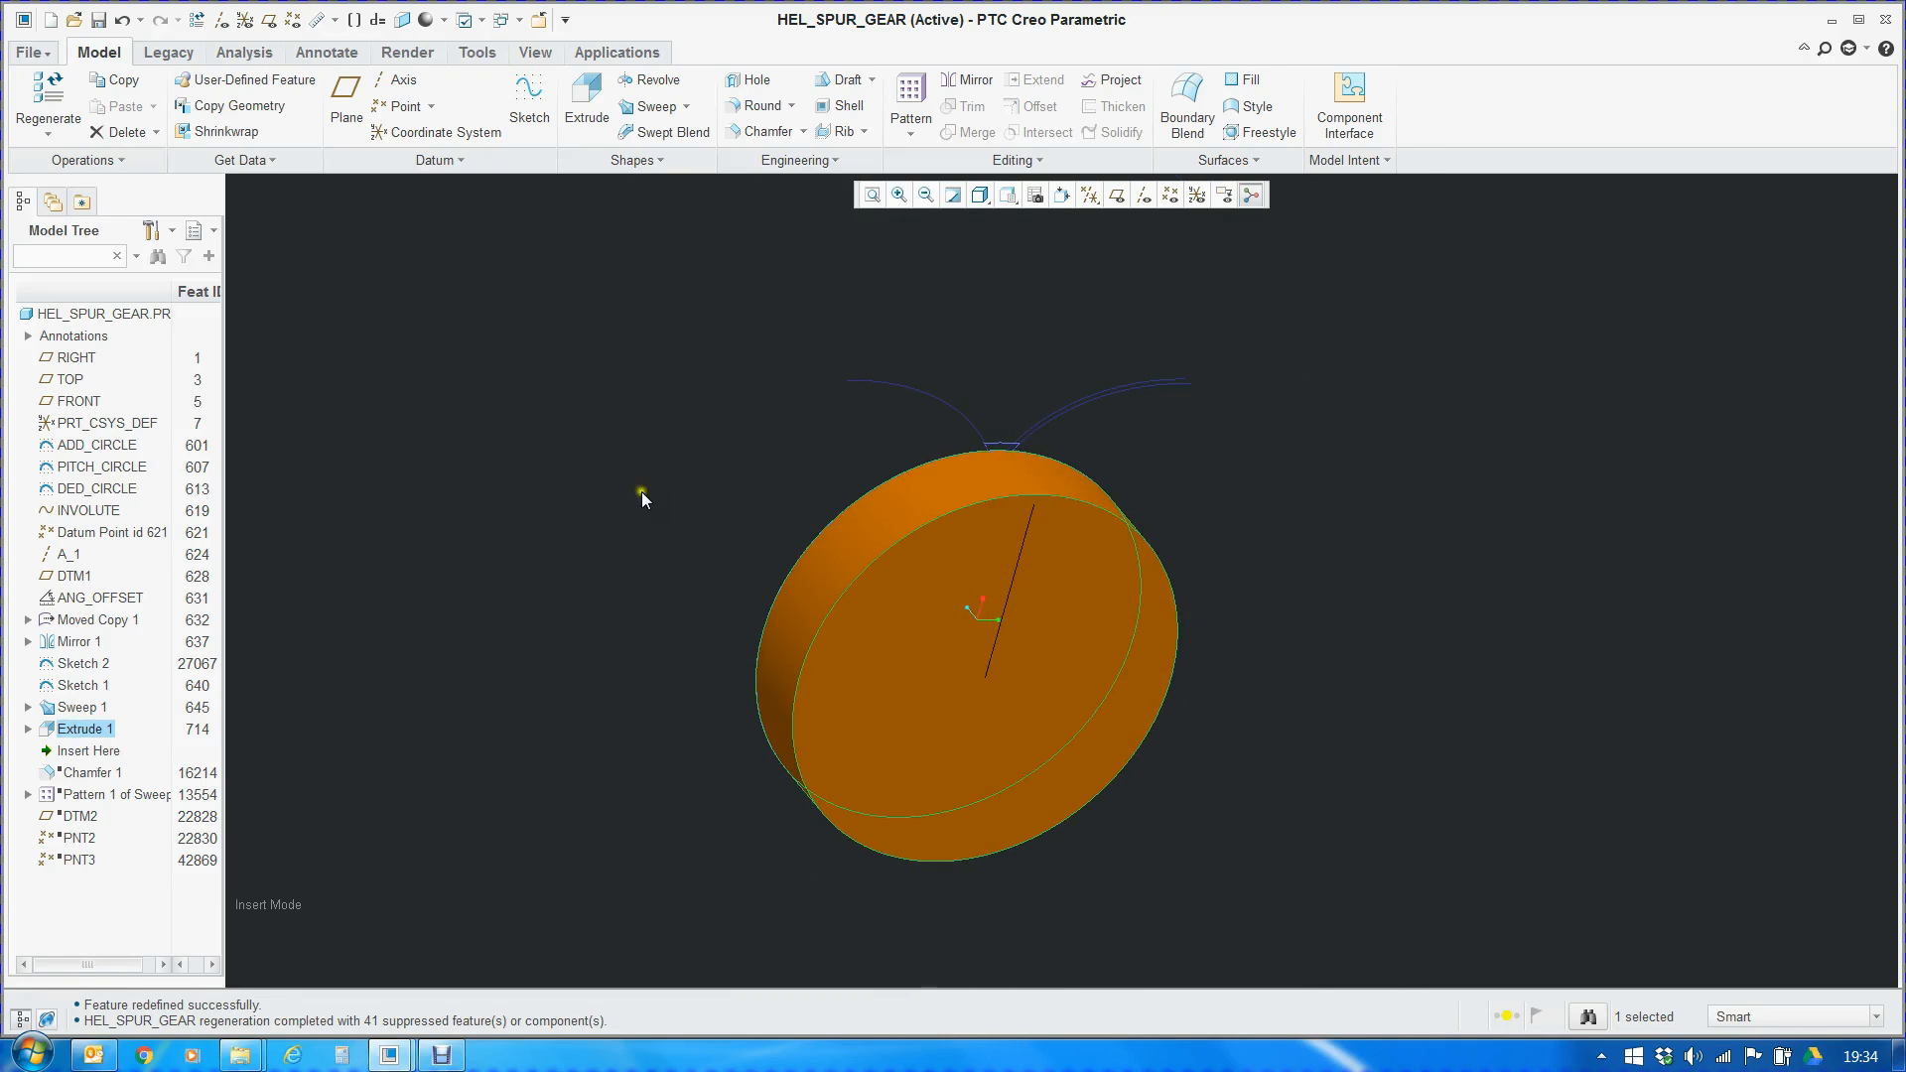
Highlight ADD_CIRCLE to compare it with the outer edge of the gear blank, then clear the selection
{"action": "left_click", "coordinate": [84, 447]}
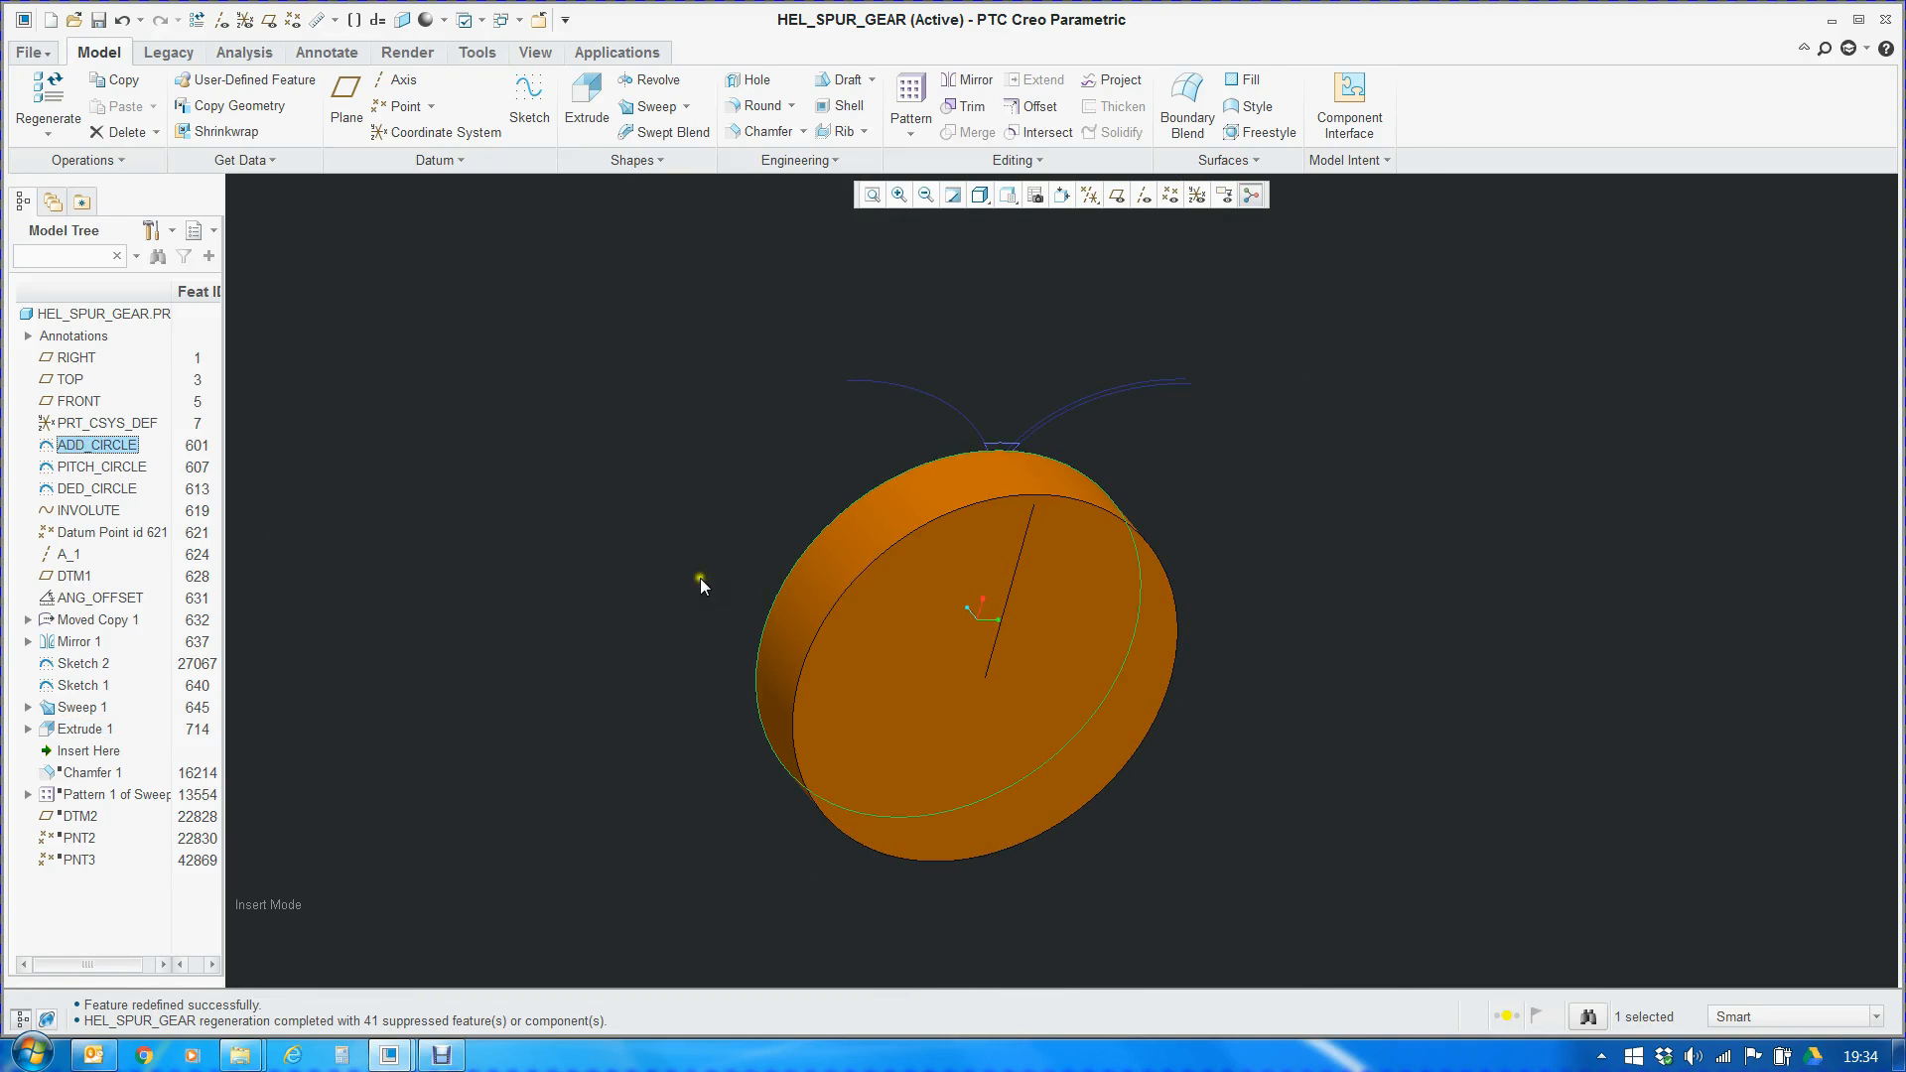
{"action": "scroll", "coordinate": [1004, 575], "scroll_direction": "down", "scroll_amount": 3}
{"action": "mouse_move", "coordinate": [1005, 575]}
{"action": "middle_mouse_down"}
{"action": "mouse_move", "coordinate": [1042, 592]}
{"action": "mouse_move", "coordinate": [898, 309]}
{"action": "mouse_move", "coordinate": [1039, 498]}
{"action": "mouse_move", "coordinate": [983, 481]}
{"action": "mouse_move", "coordinate": [943, 501]}
{"action": "middle_mouse_up"}
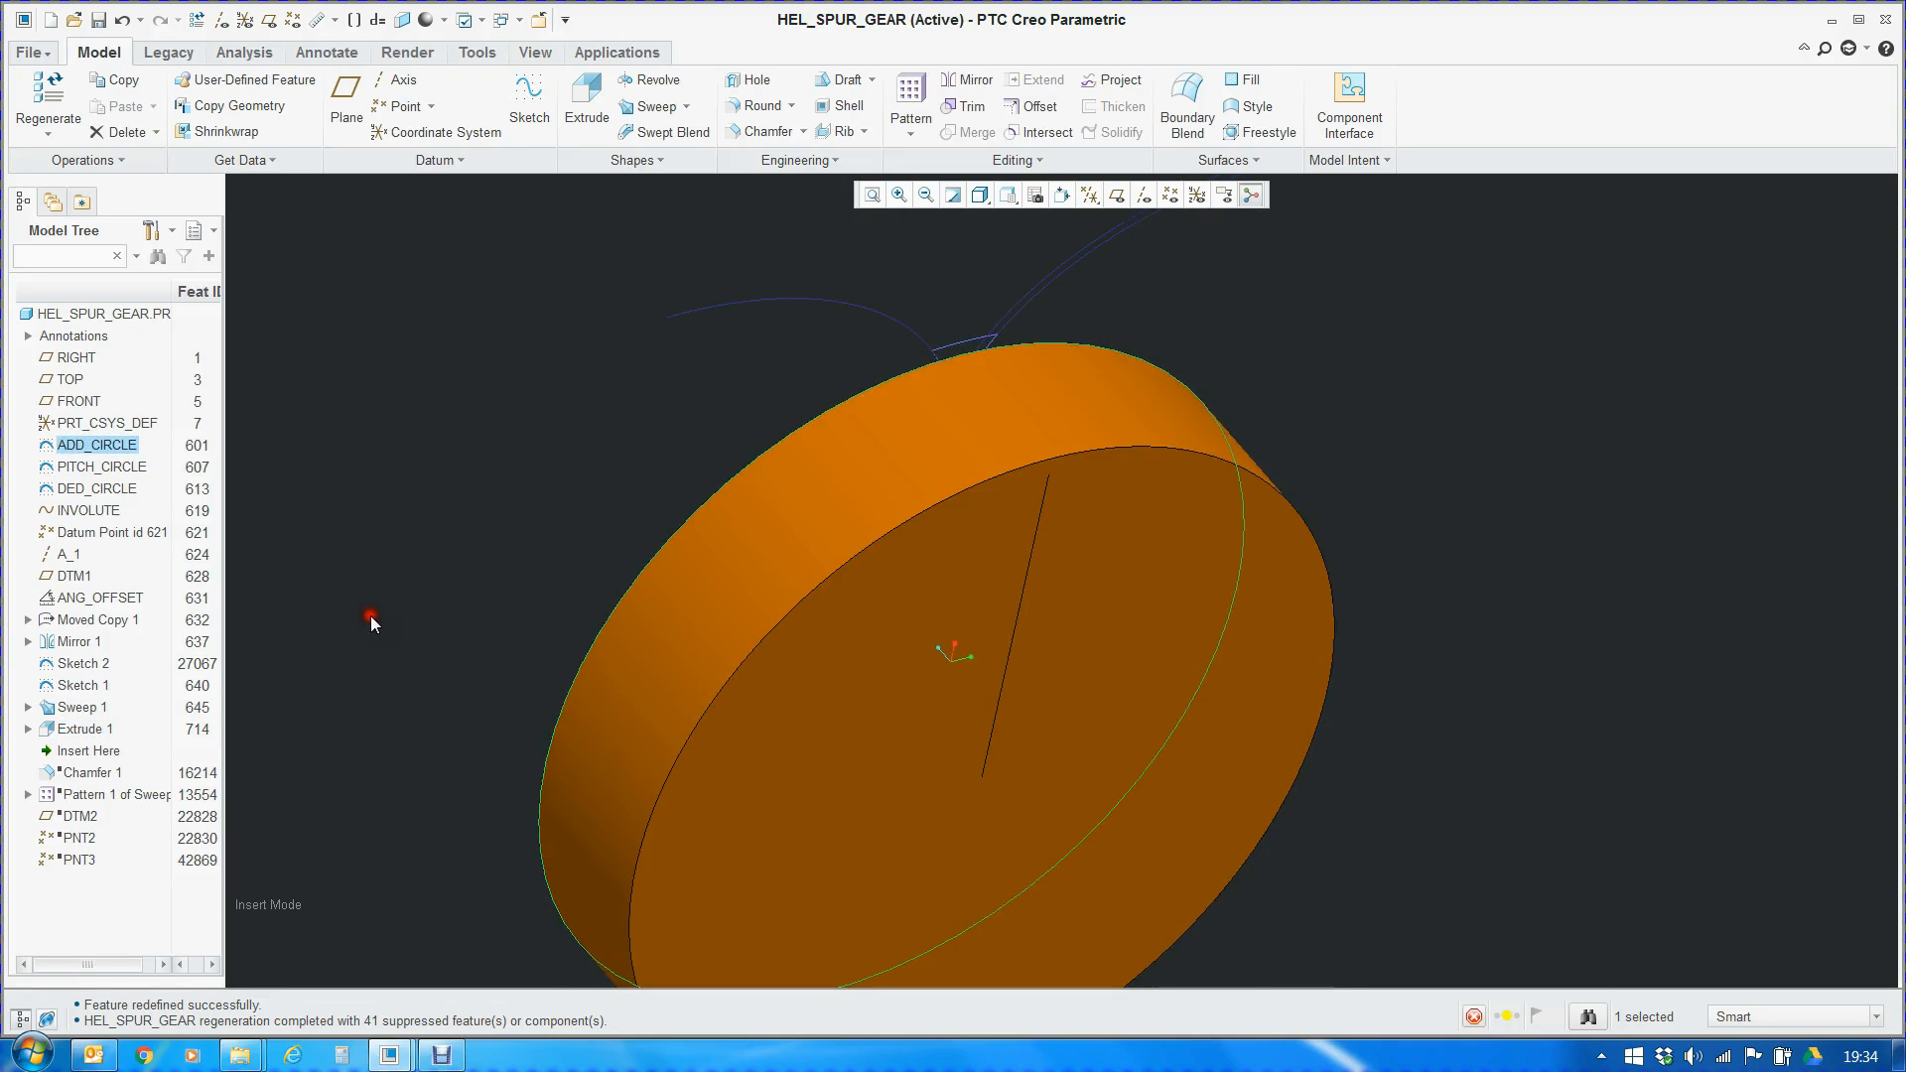
{"action": "left_click", "coordinate": [370, 618]}
Move the insertion point below Chamfer 1 and display the dimension of the chamfer on the blank's outer edges
{"action": "left_click_drag", "start_coordinate": [106, 754], "coordinate": [110, 779]}
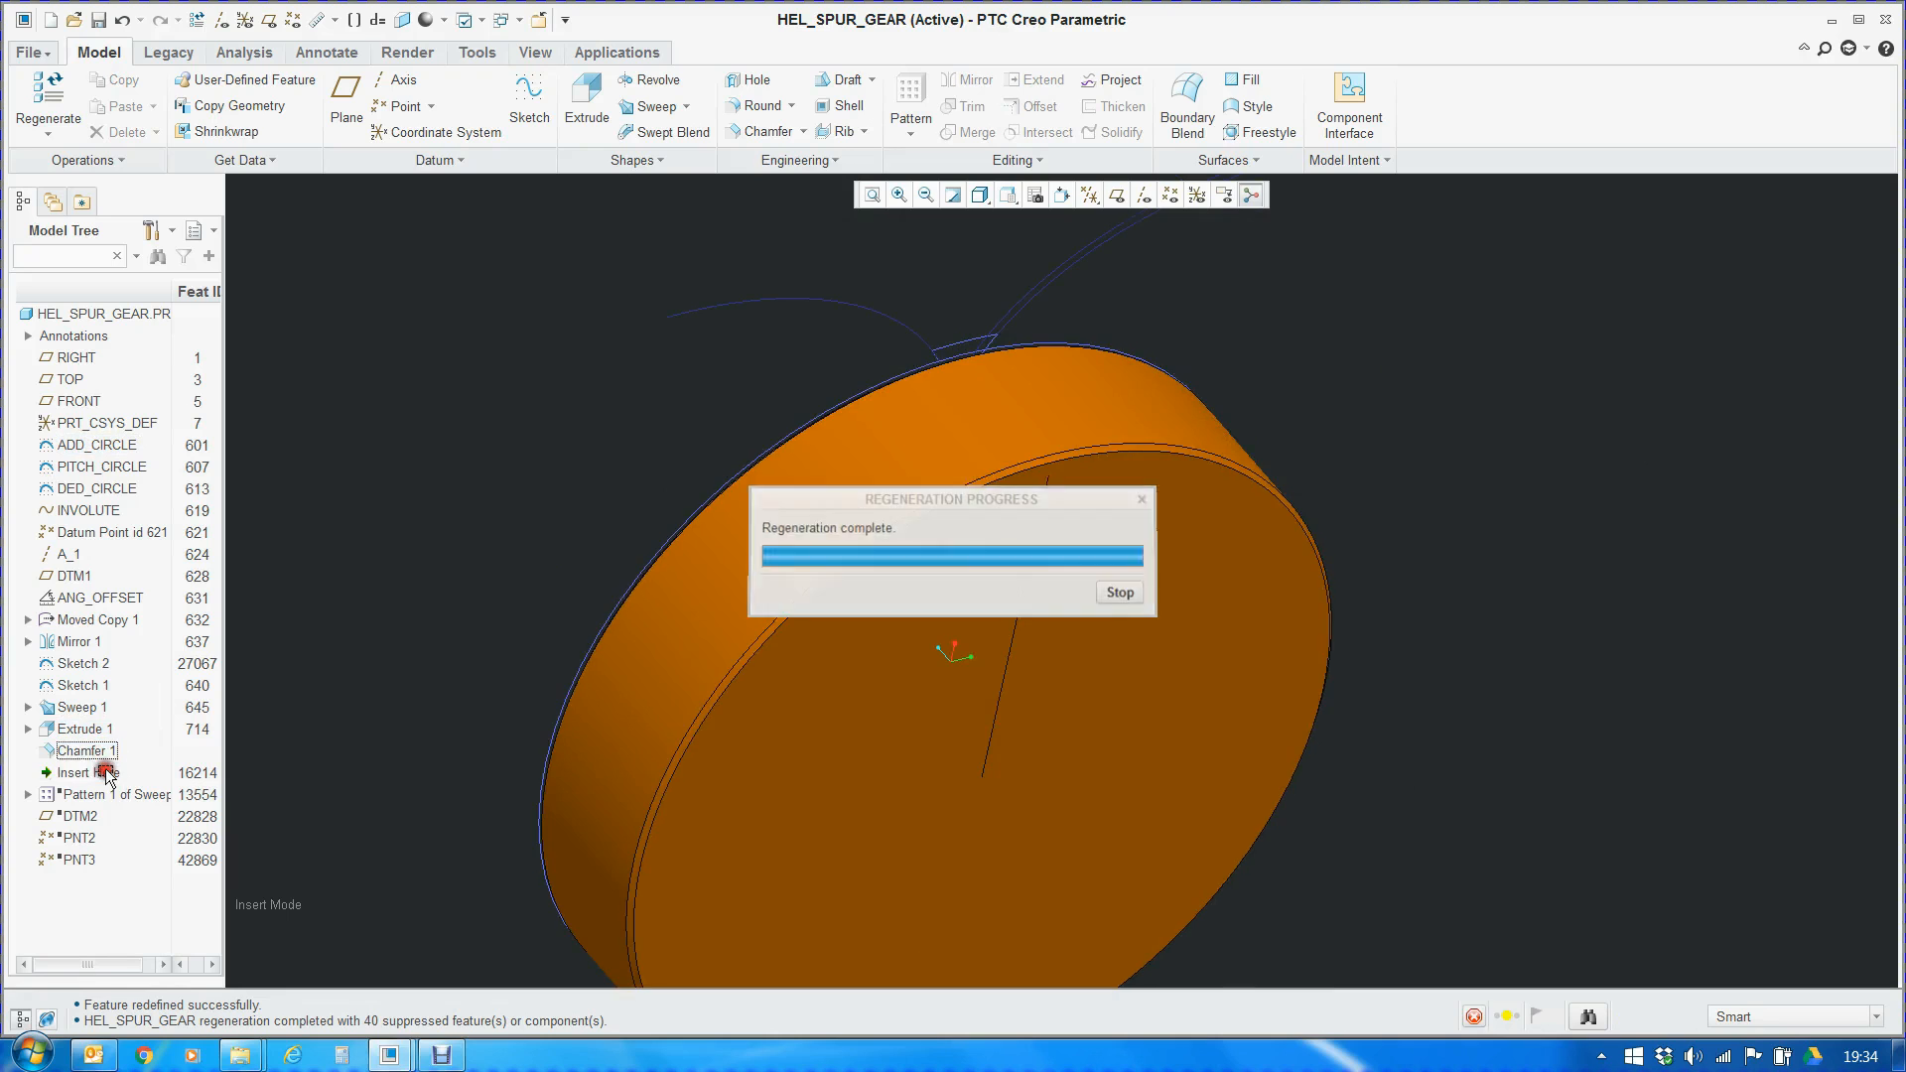
{"action": "scroll", "coordinate": [1128, 408], "scroll_direction": "down", "scroll_amount": 2}
{"action": "scroll", "coordinate": [1128, 403], "scroll_direction": "up", "scroll_amount": 2}
{"action": "middle_click_drag", "start_coordinate": [1212, 374], "coordinate": [1158, 374]}
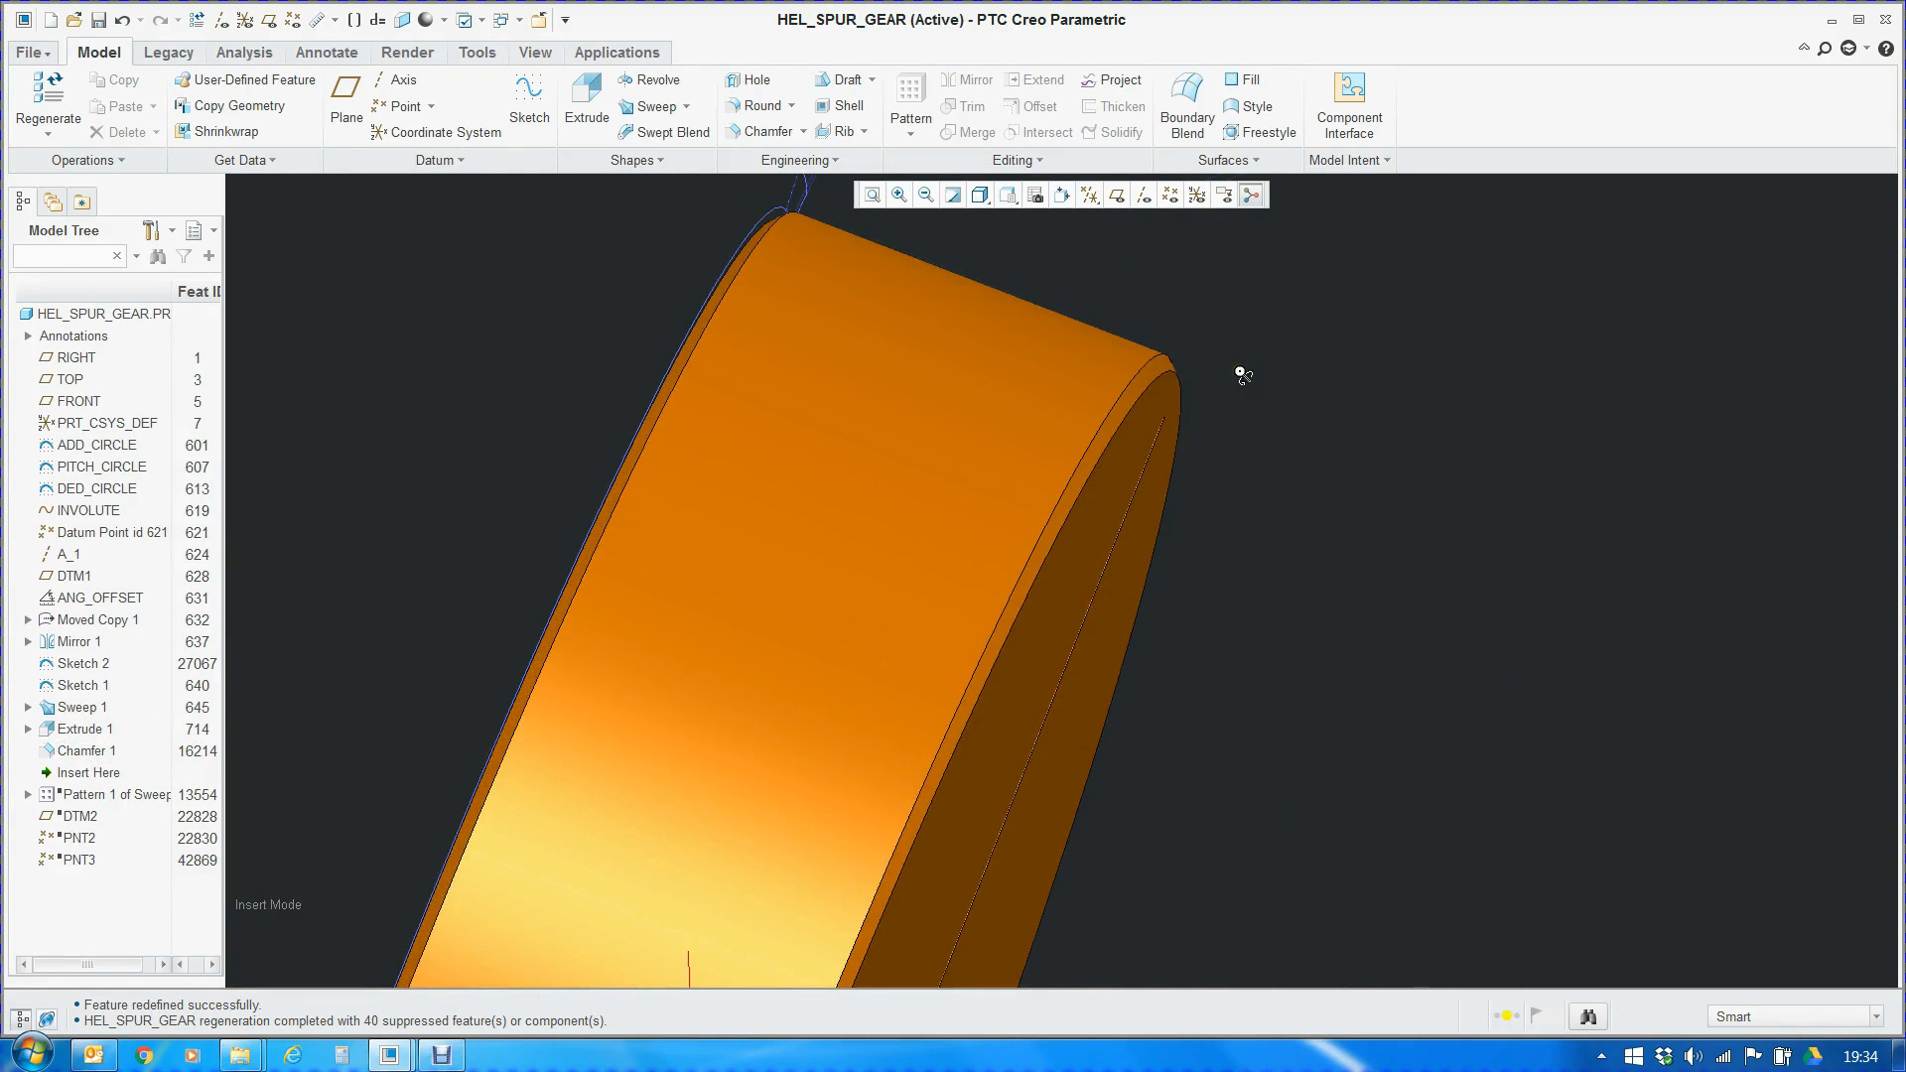
{"action": "left_click", "coordinate": [1153, 380]}
{"action": "double_click", "coordinate": [1154, 380]}
{"action": "scroll", "coordinate": [1154, 385], "scroll_direction": "up", "scroll_amount": 3}
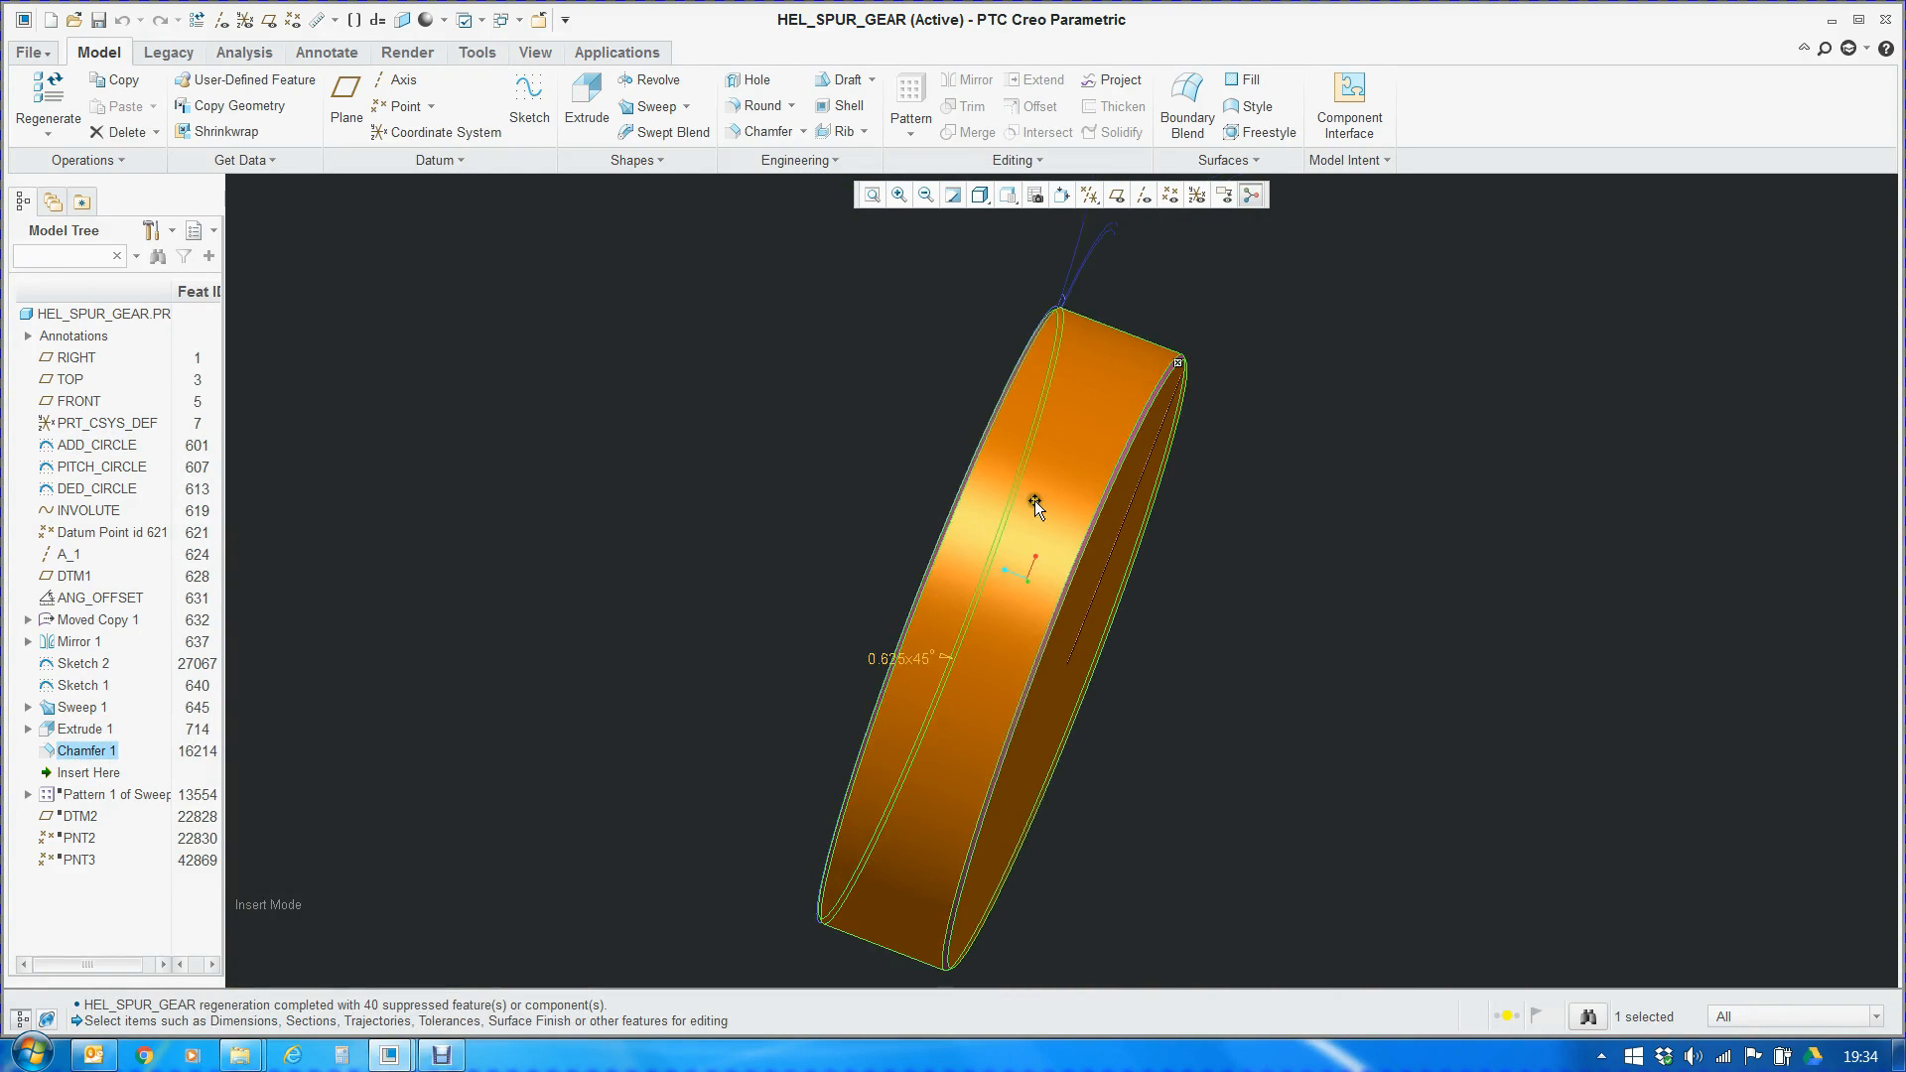
Highlight the relation d48=M/4 that drives the chamfer dimension and close the dimension display
{"action": "left_click", "coordinate": [889, 660]}
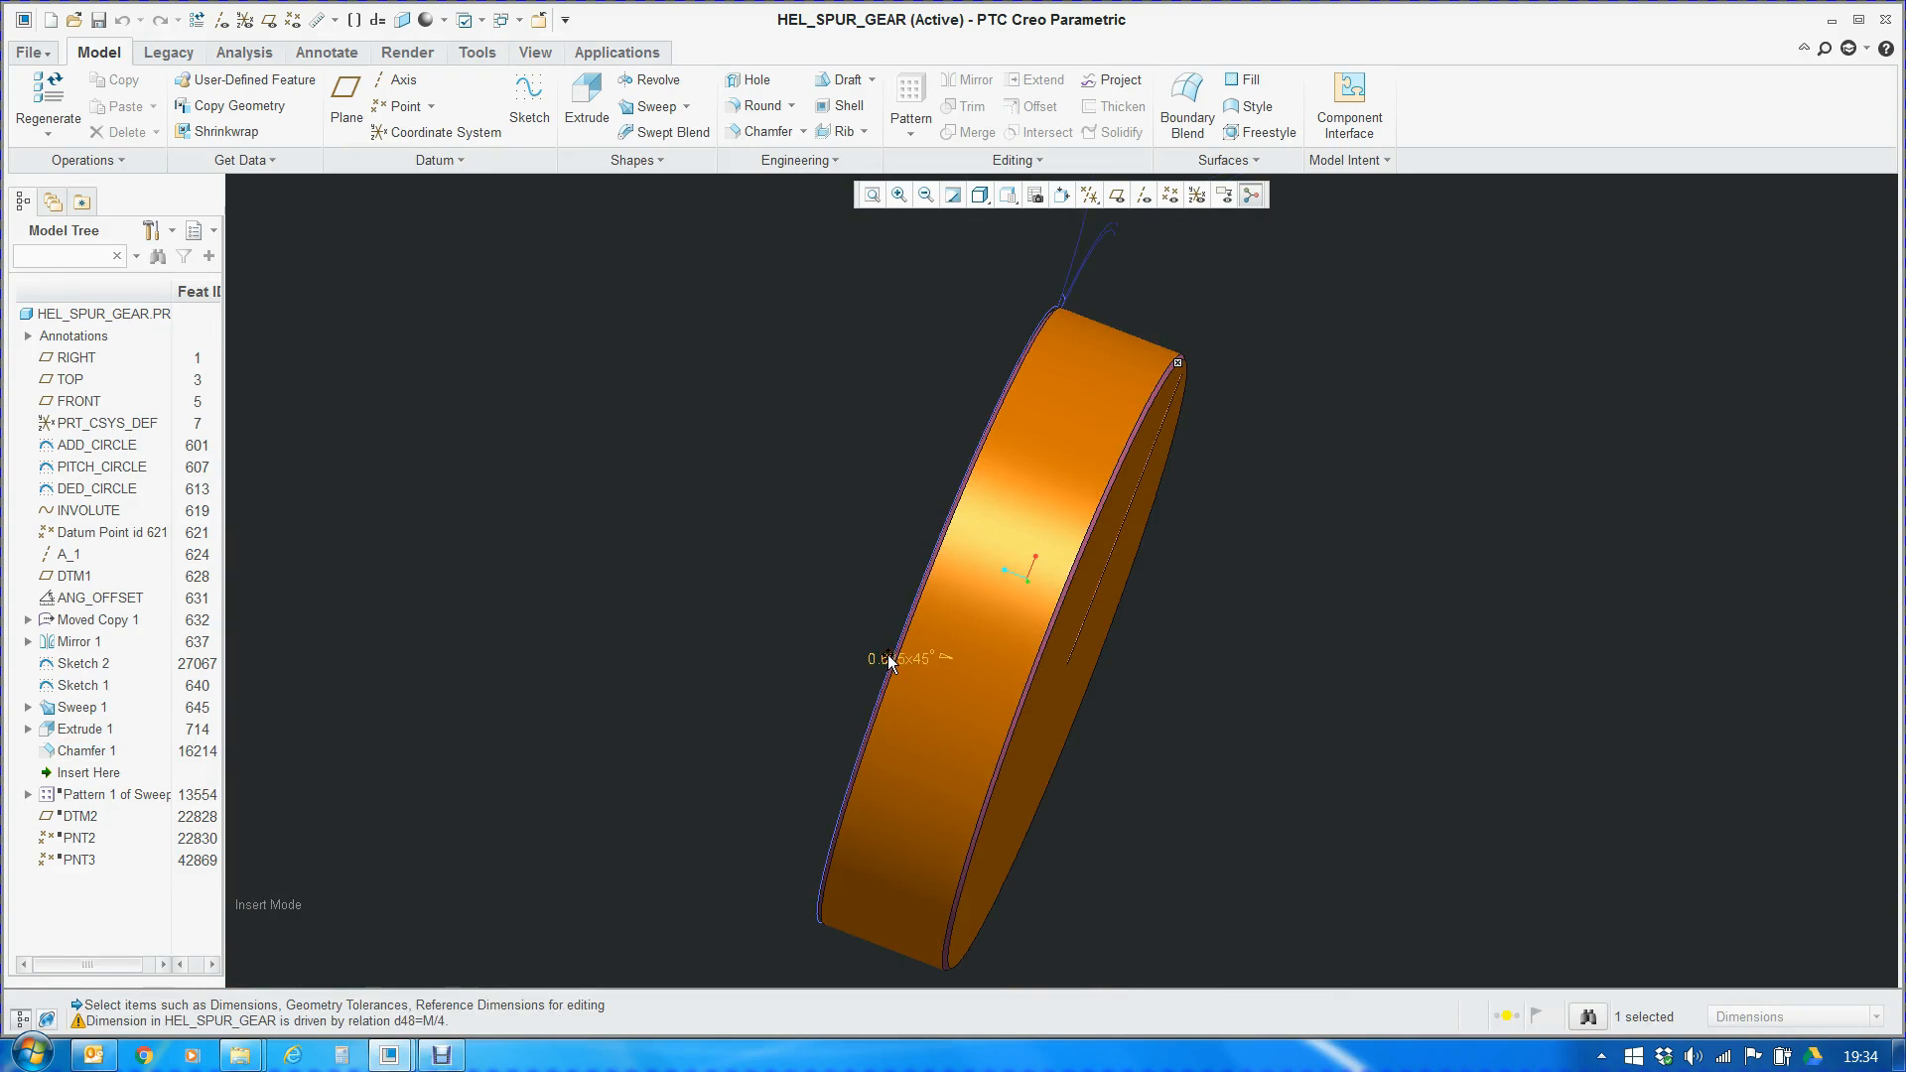
{"action": "left_click_drag", "start_coordinate": [394, 1021], "coordinate": [459, 1021]}
{"action": "scroll", "coordinate": [677, 715], "scroll_direction": "up", "scroll_amount": 2}
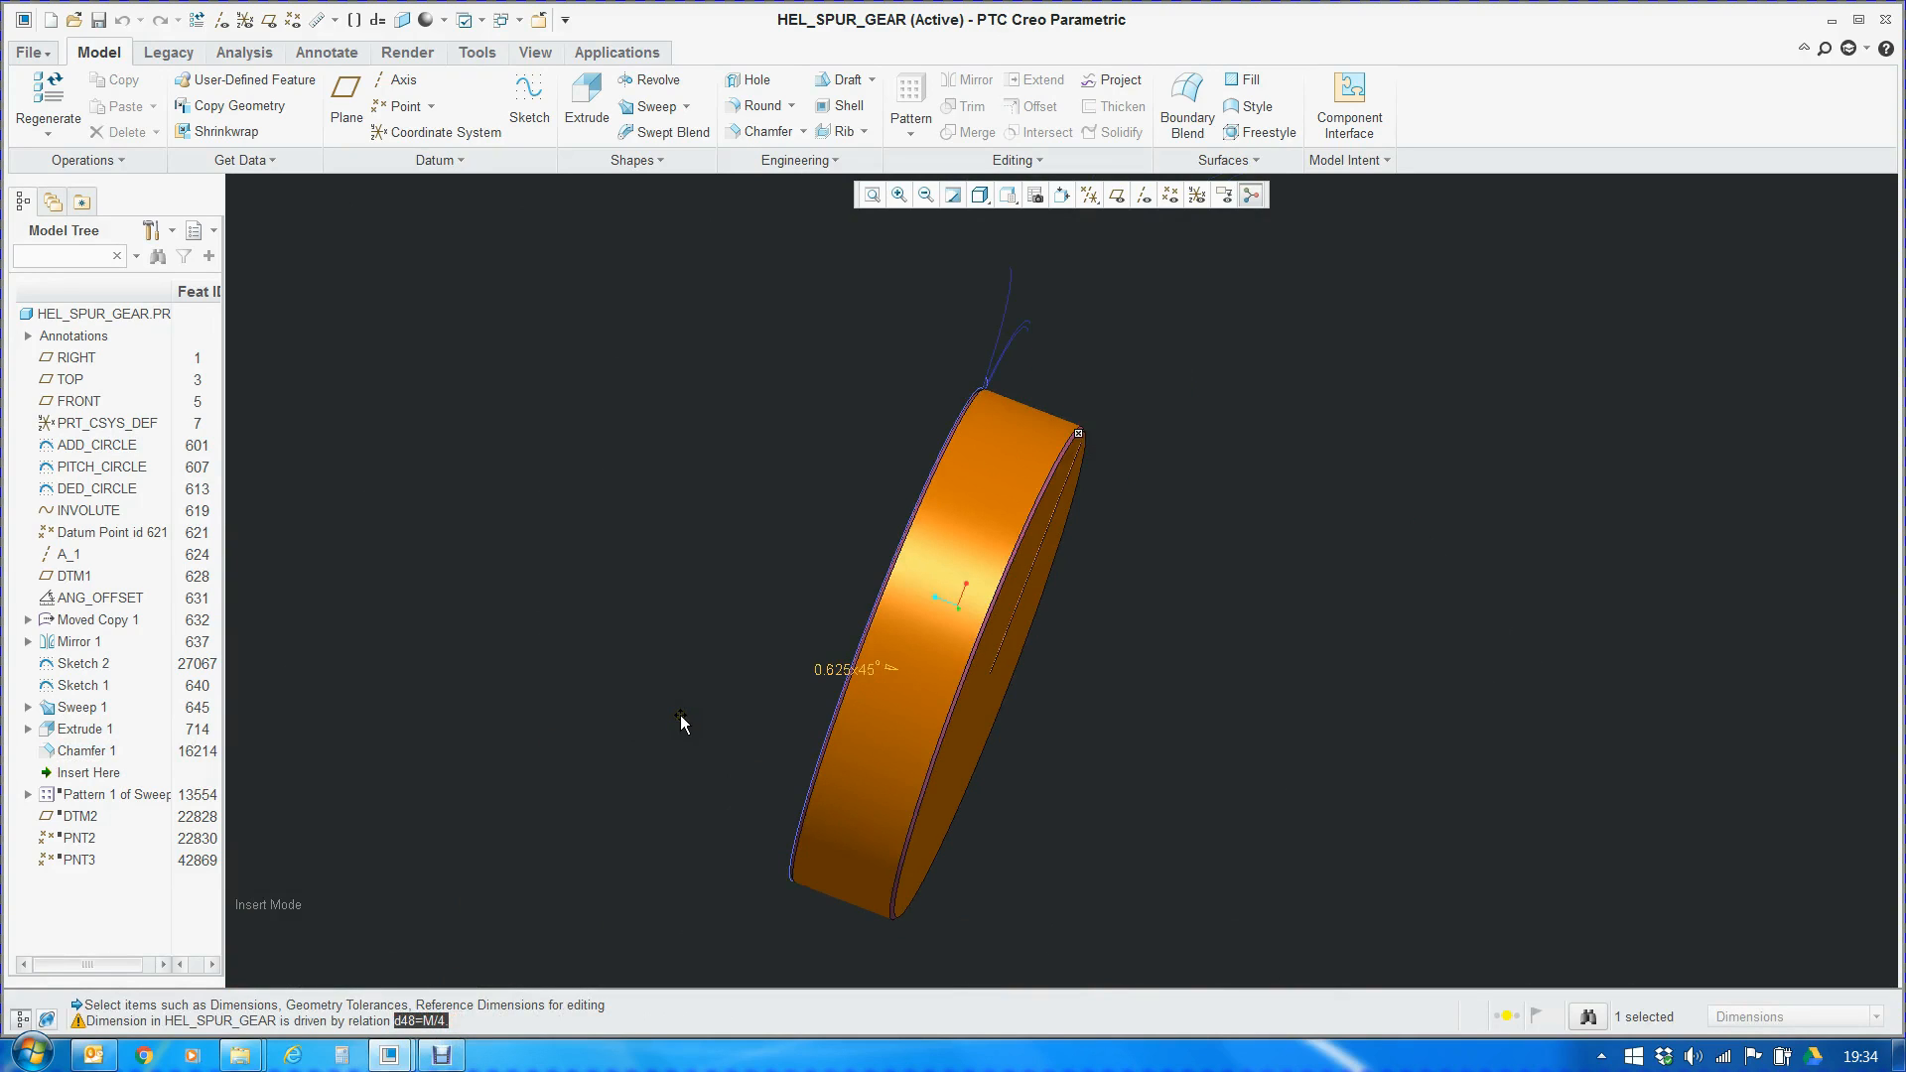
{"action": "left_click", "coordinate": [681, 715]}
{"action": "middle_click_drag", "start_coordinate": [872, 605], "coordinate": [765, 606]}
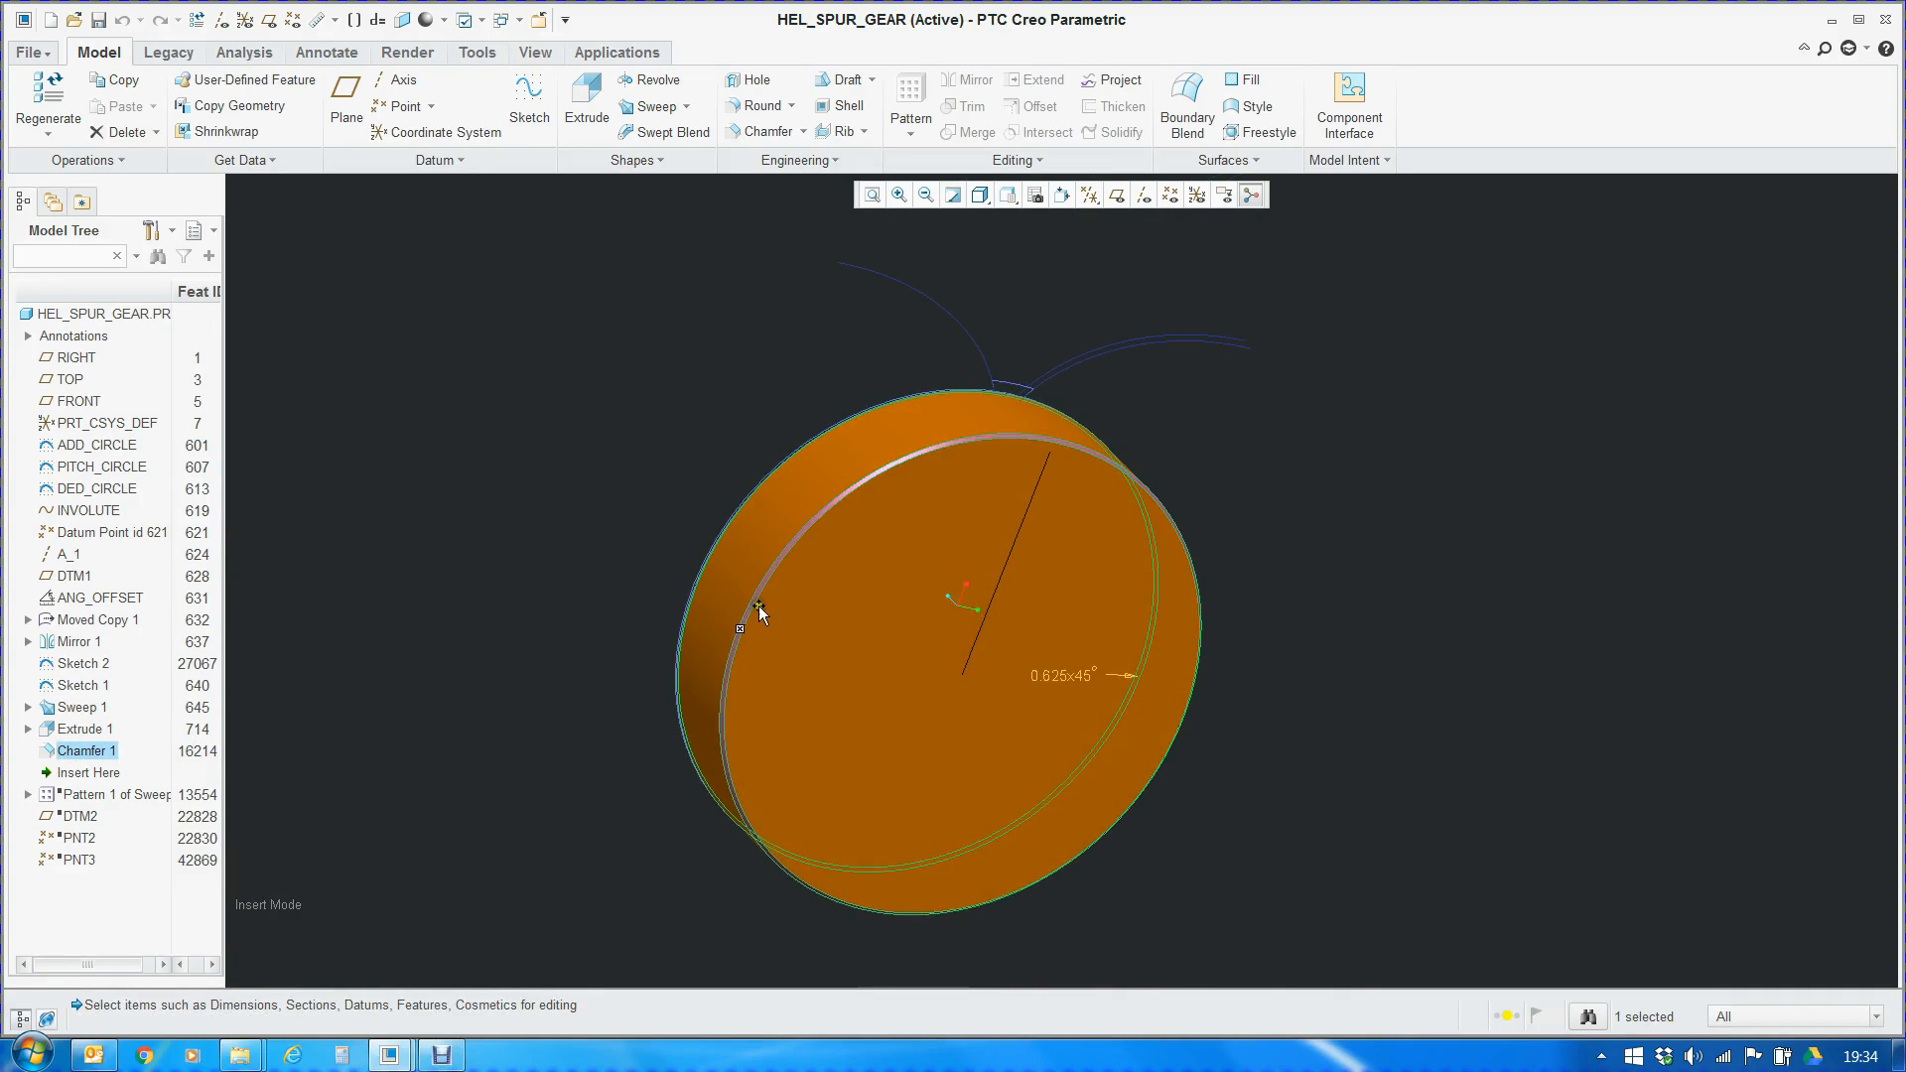
{"action": "left_click", "coordinate": [550, 562]}
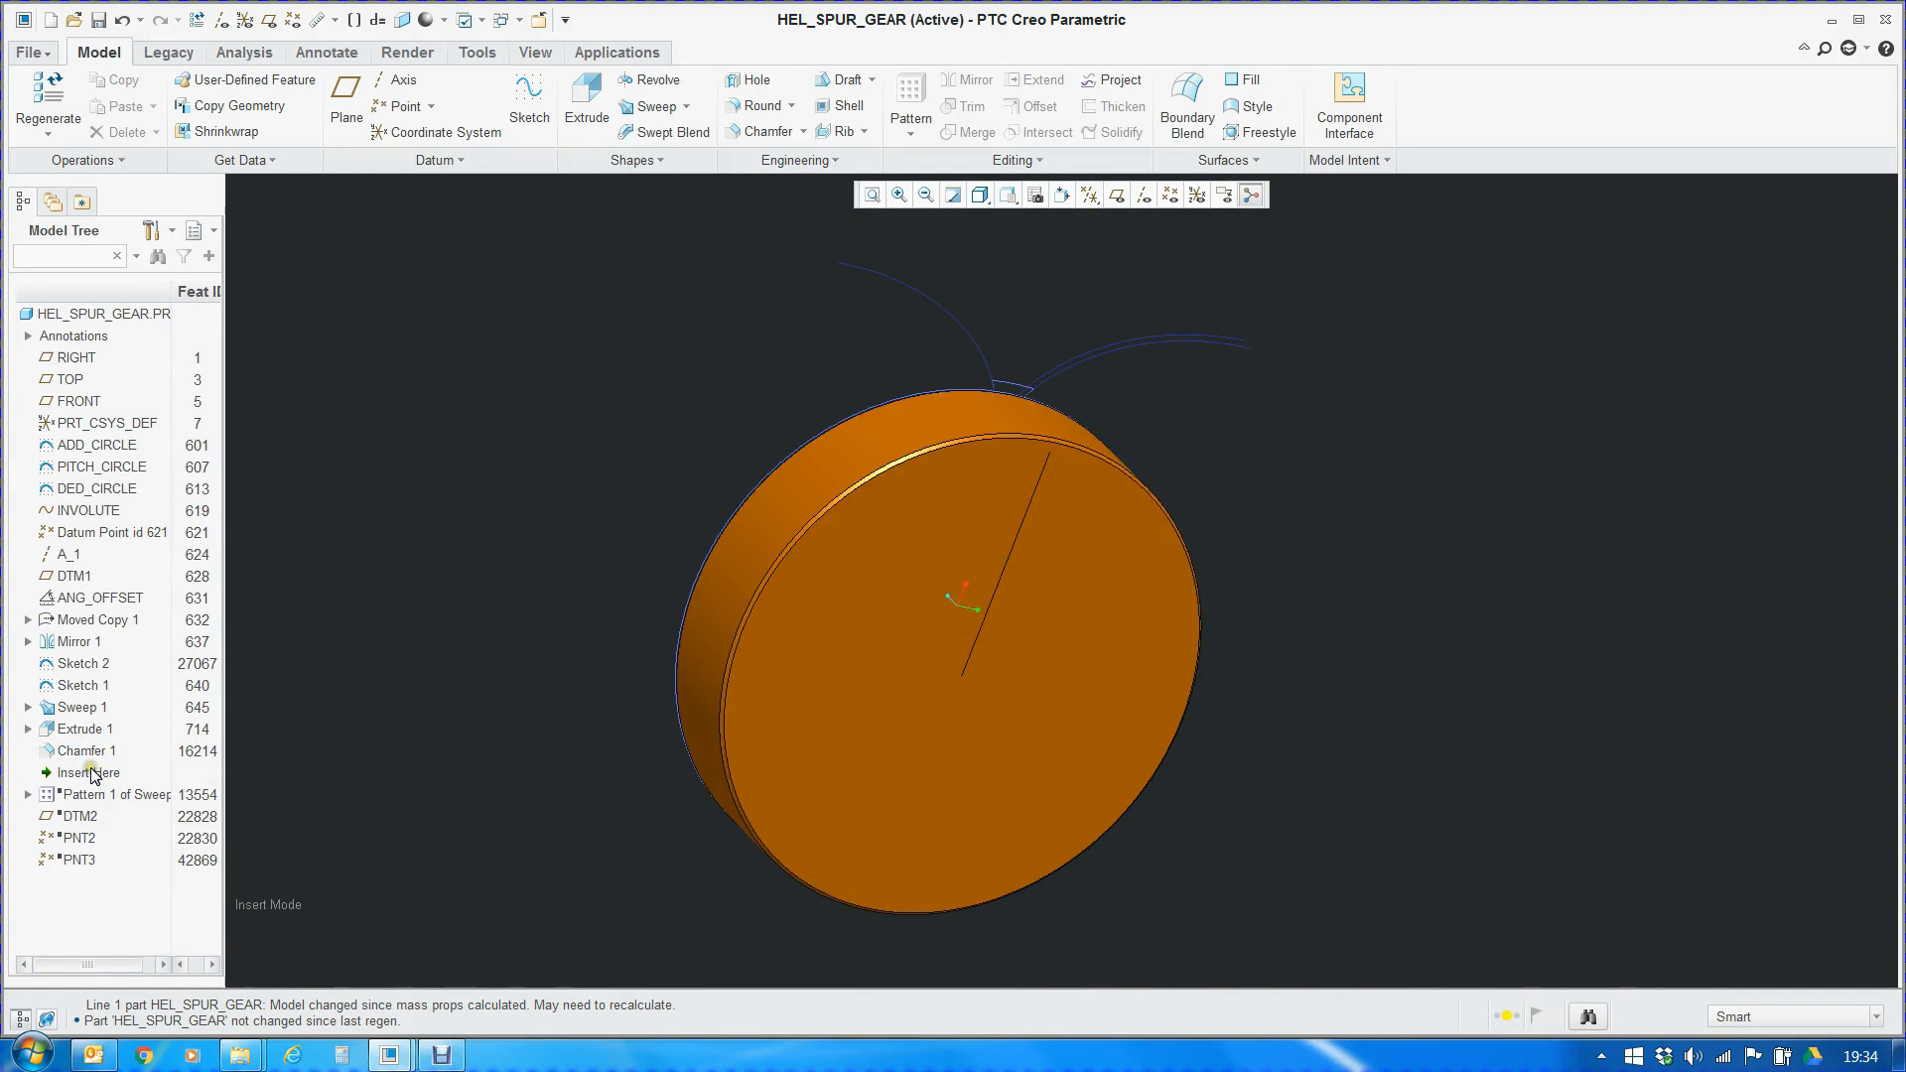
Move the insertion point below Pattern 1 of Sweep 2 and open the definition of its first member, Sweep 2 [1]
{"action": "mouse_move", "coordinate": [94, 775]}
{"action": "left_mouse_down"}
{"action": "mouse_move", "coordinate": [124, 810]}
{"action": "mouse_move", "coordinate": [106, 800]}
{"action": "left_mouse_up"}
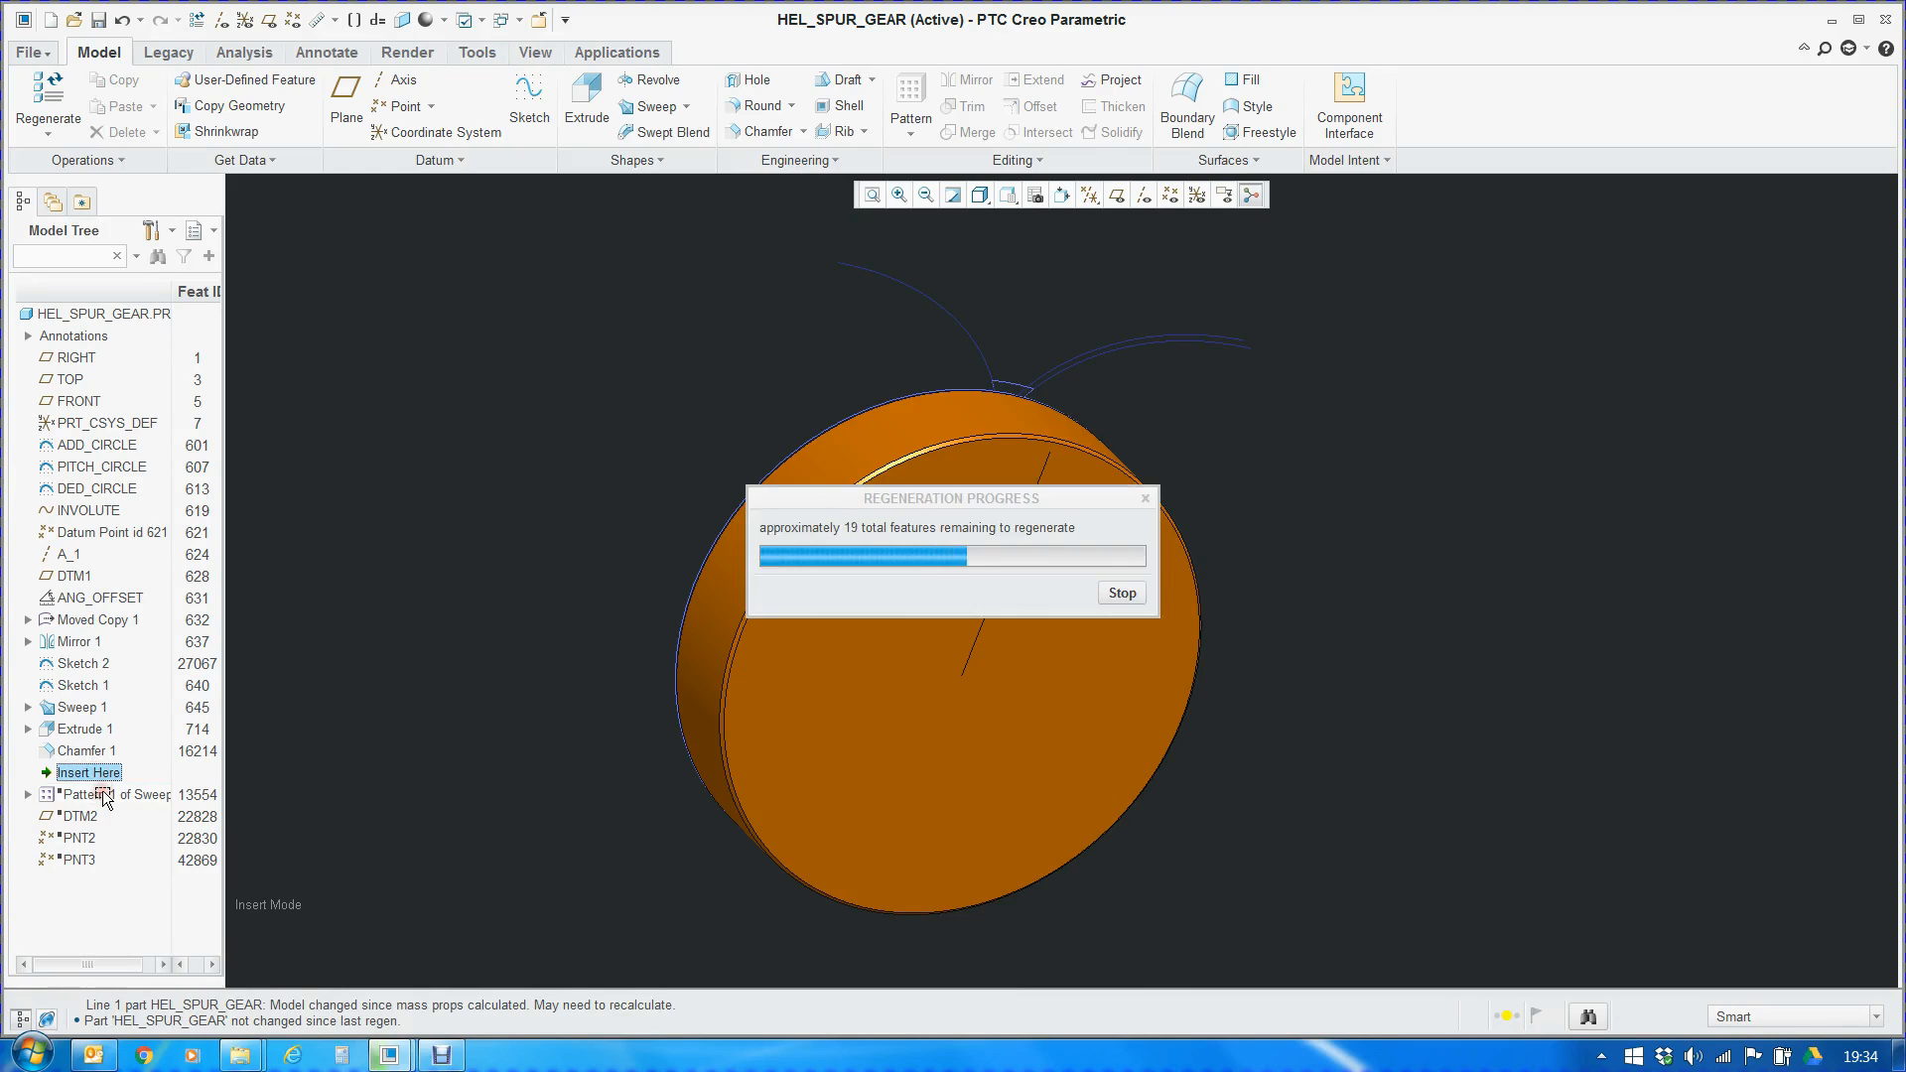
{"action": "left_click", "coordinate": [28, 773]}
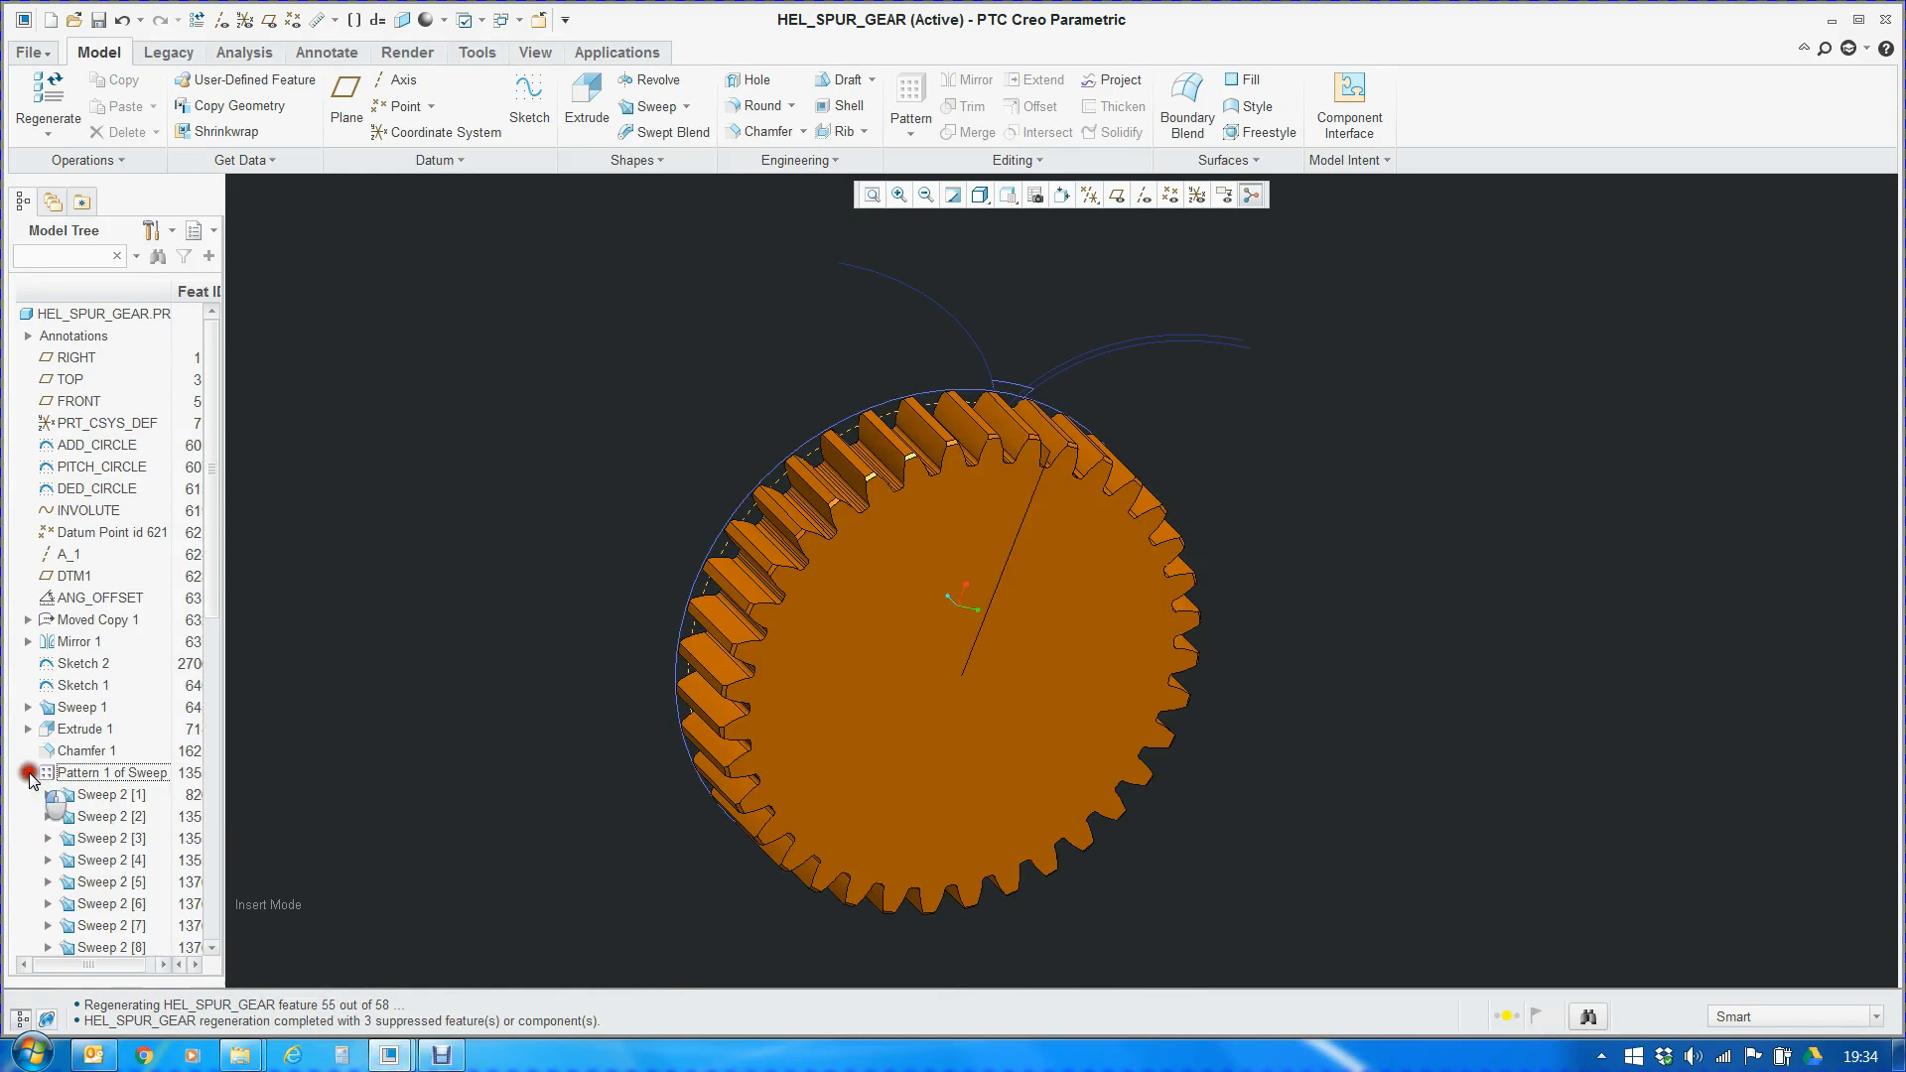
{"action": "right_click", "coordinate": [87, 794]}
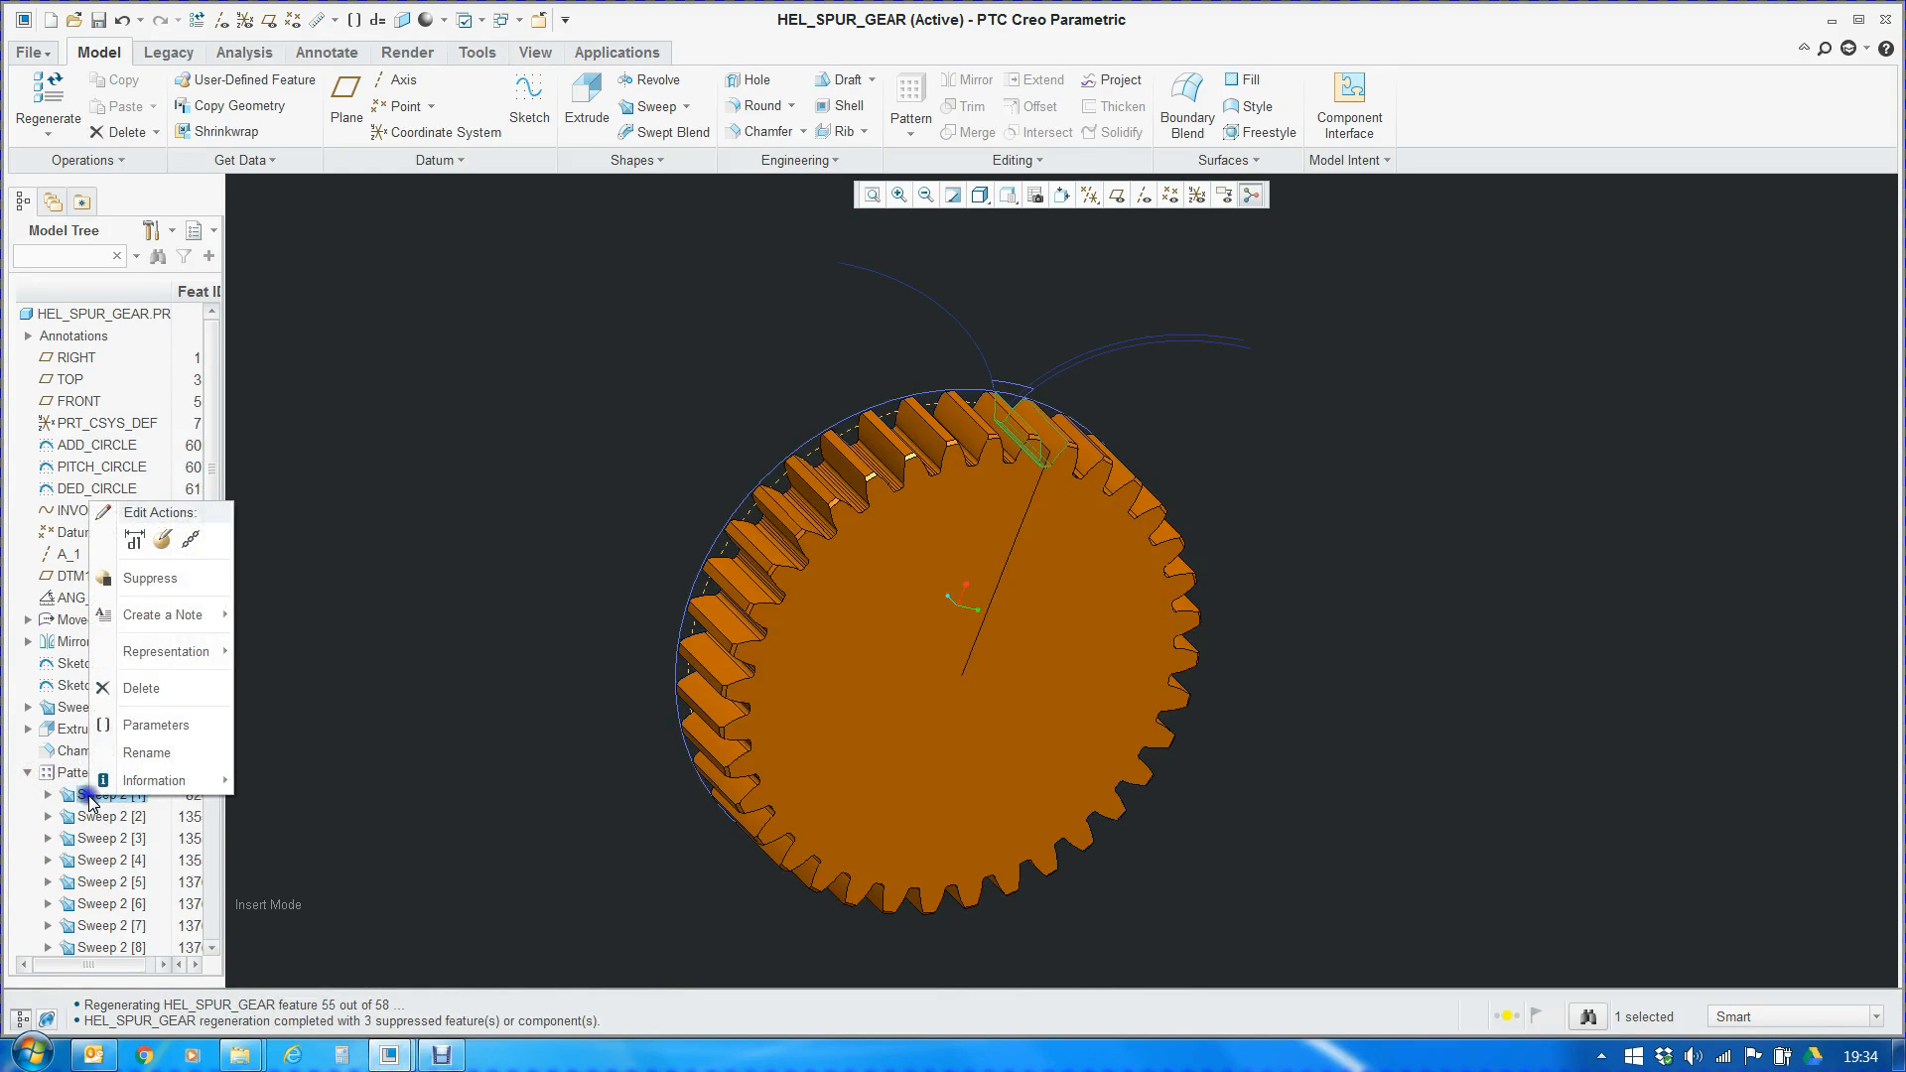
{"action": "left_click", "coordinate": [163, 539]}
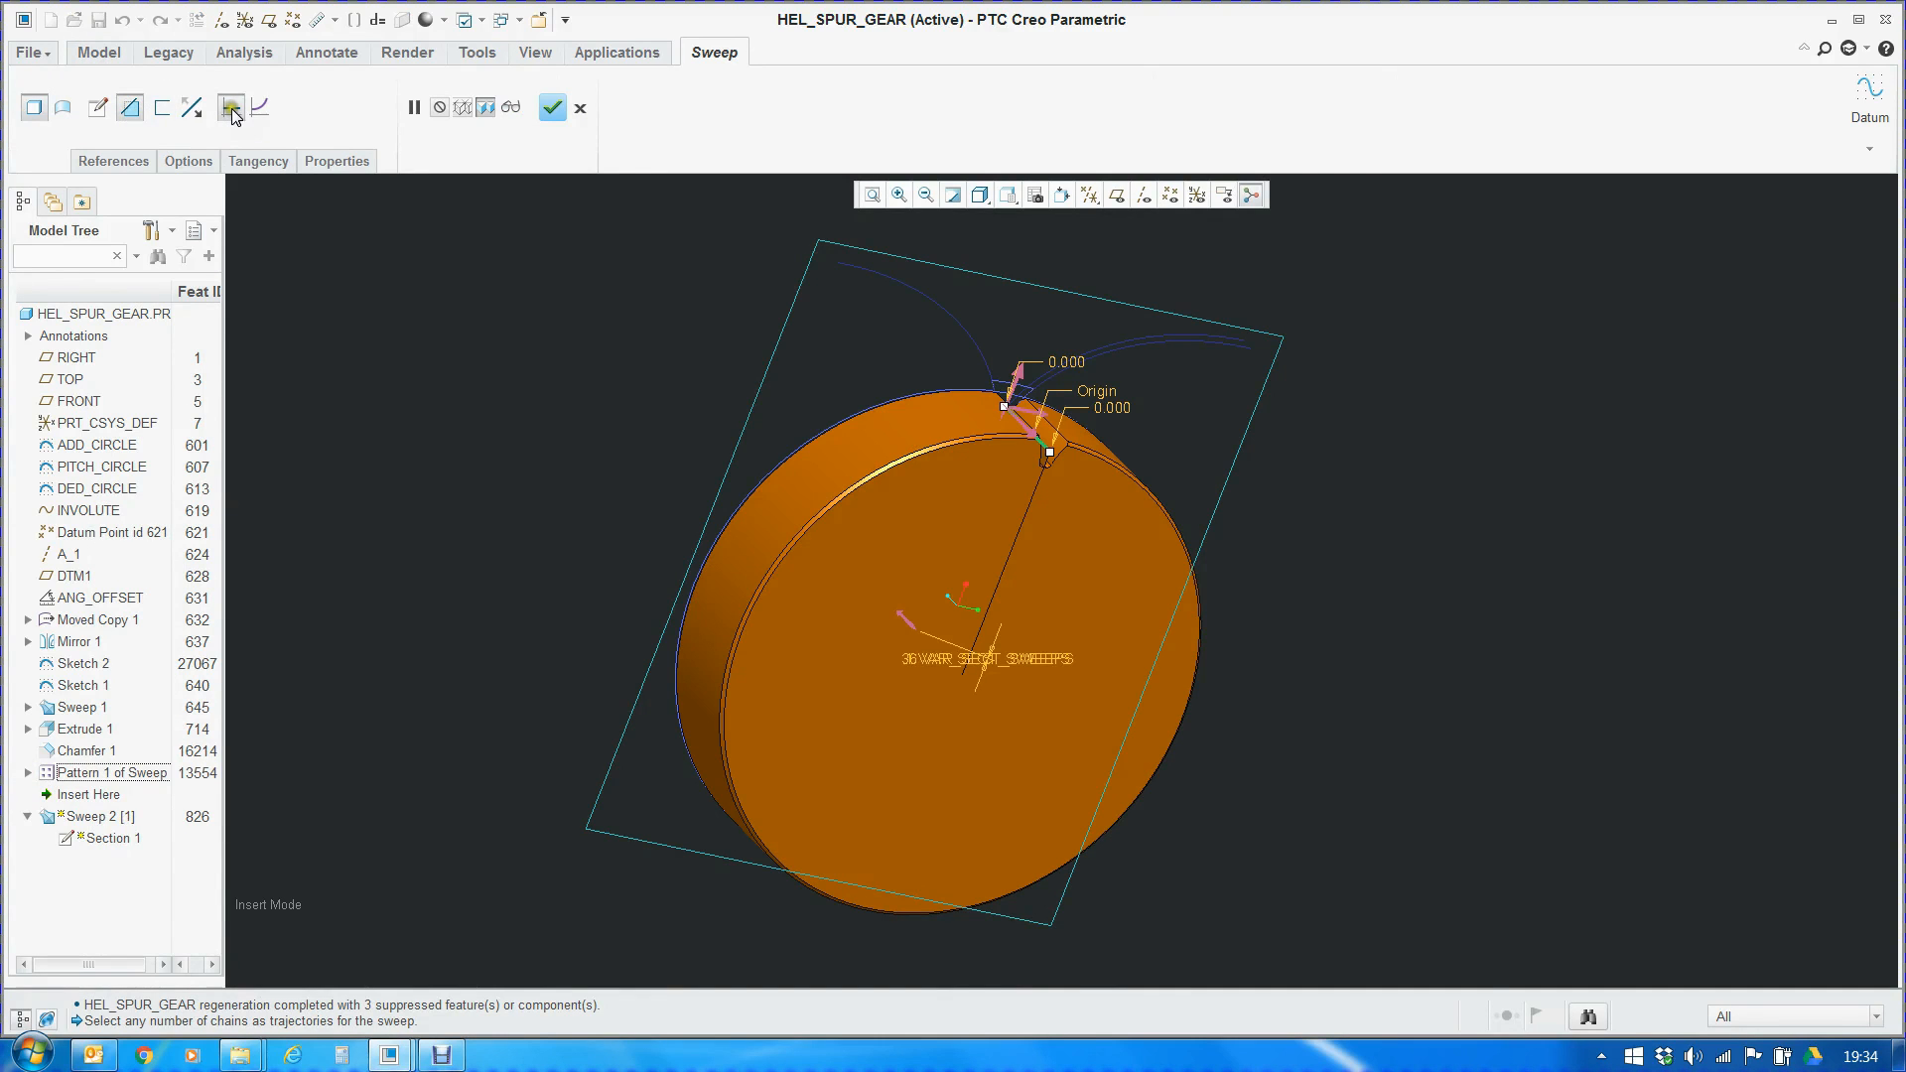
Open Sweep 2's section sketch, inspect the tooth gap profile at an angle, and accept the sketch
{"action": "left_click", "coordinate": [101, 110]}
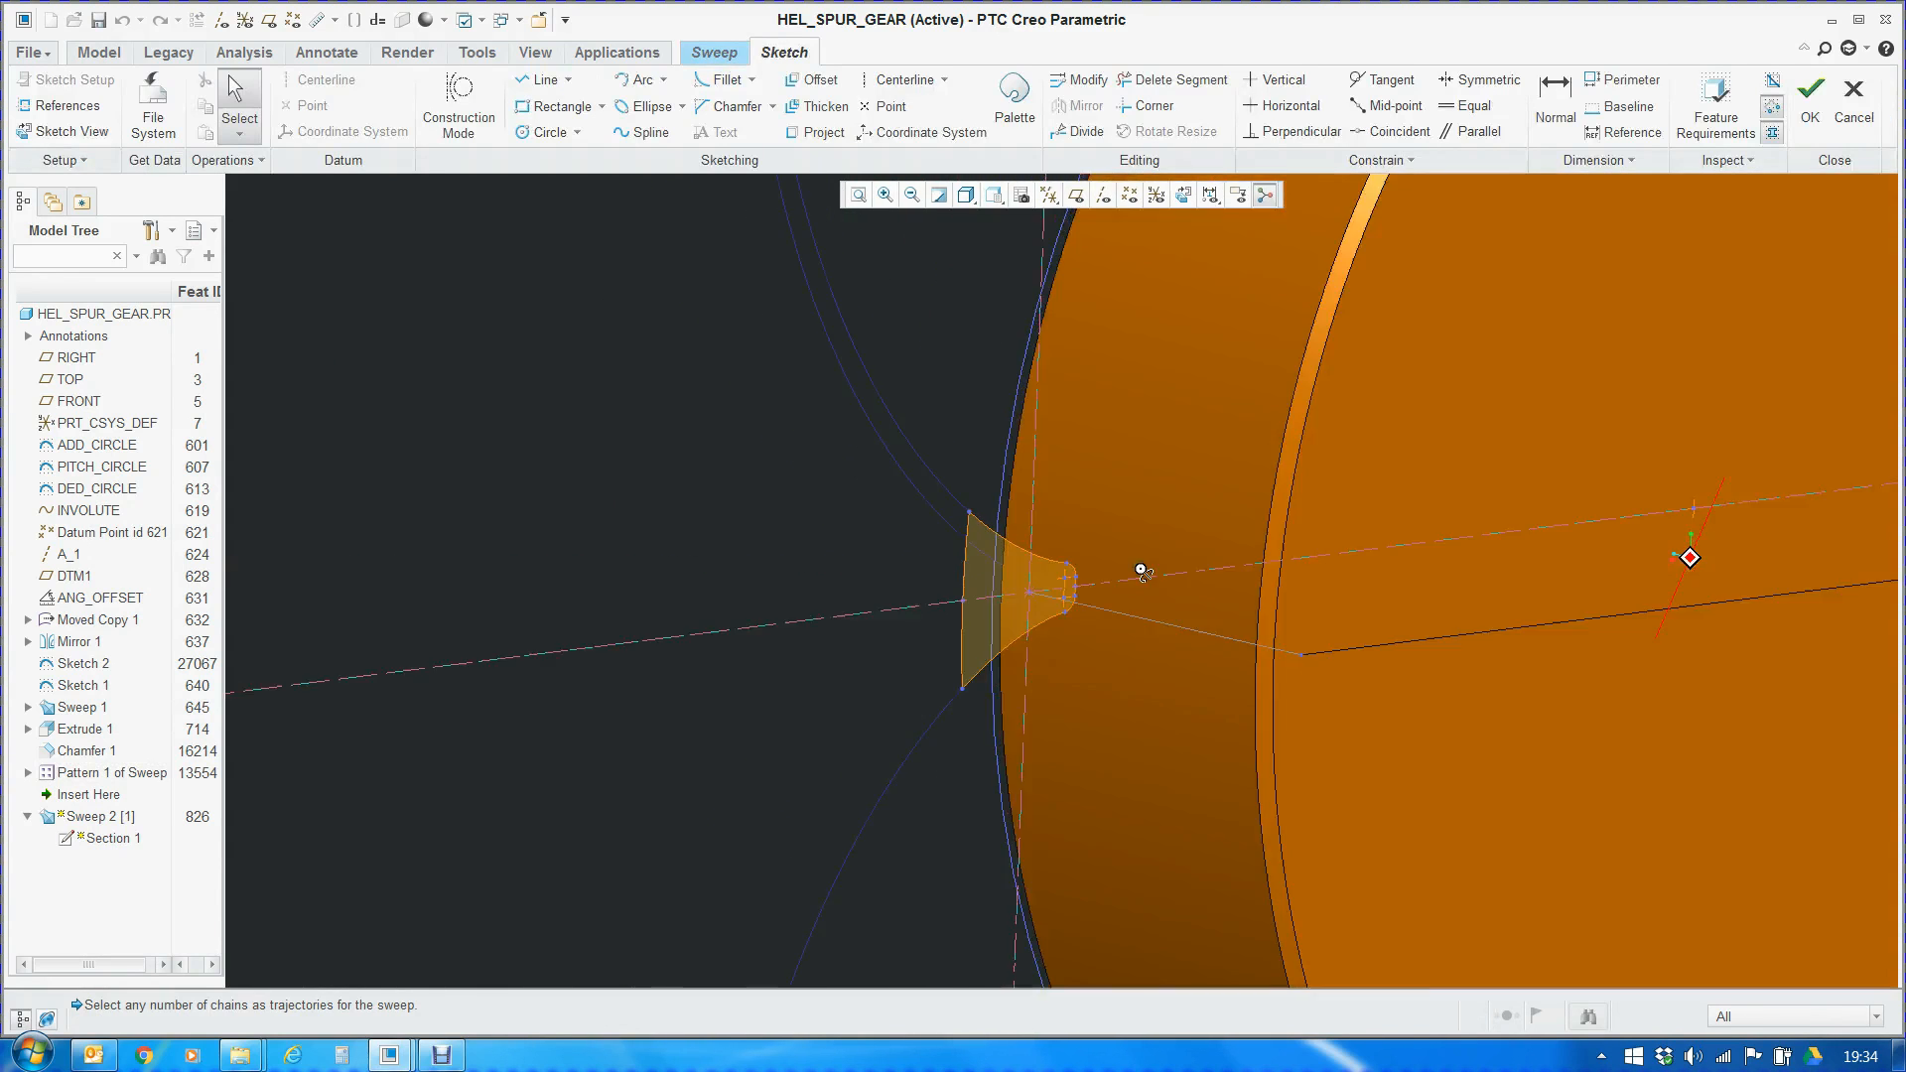
{"action": "middle_click_drag", "start_coordinate": [1141, 570], "coordinate": [1102, 554]}
{"action": "scroll", "coordinate": [794, 693], "scroll_direction": "up", "scroll_amount": 4}
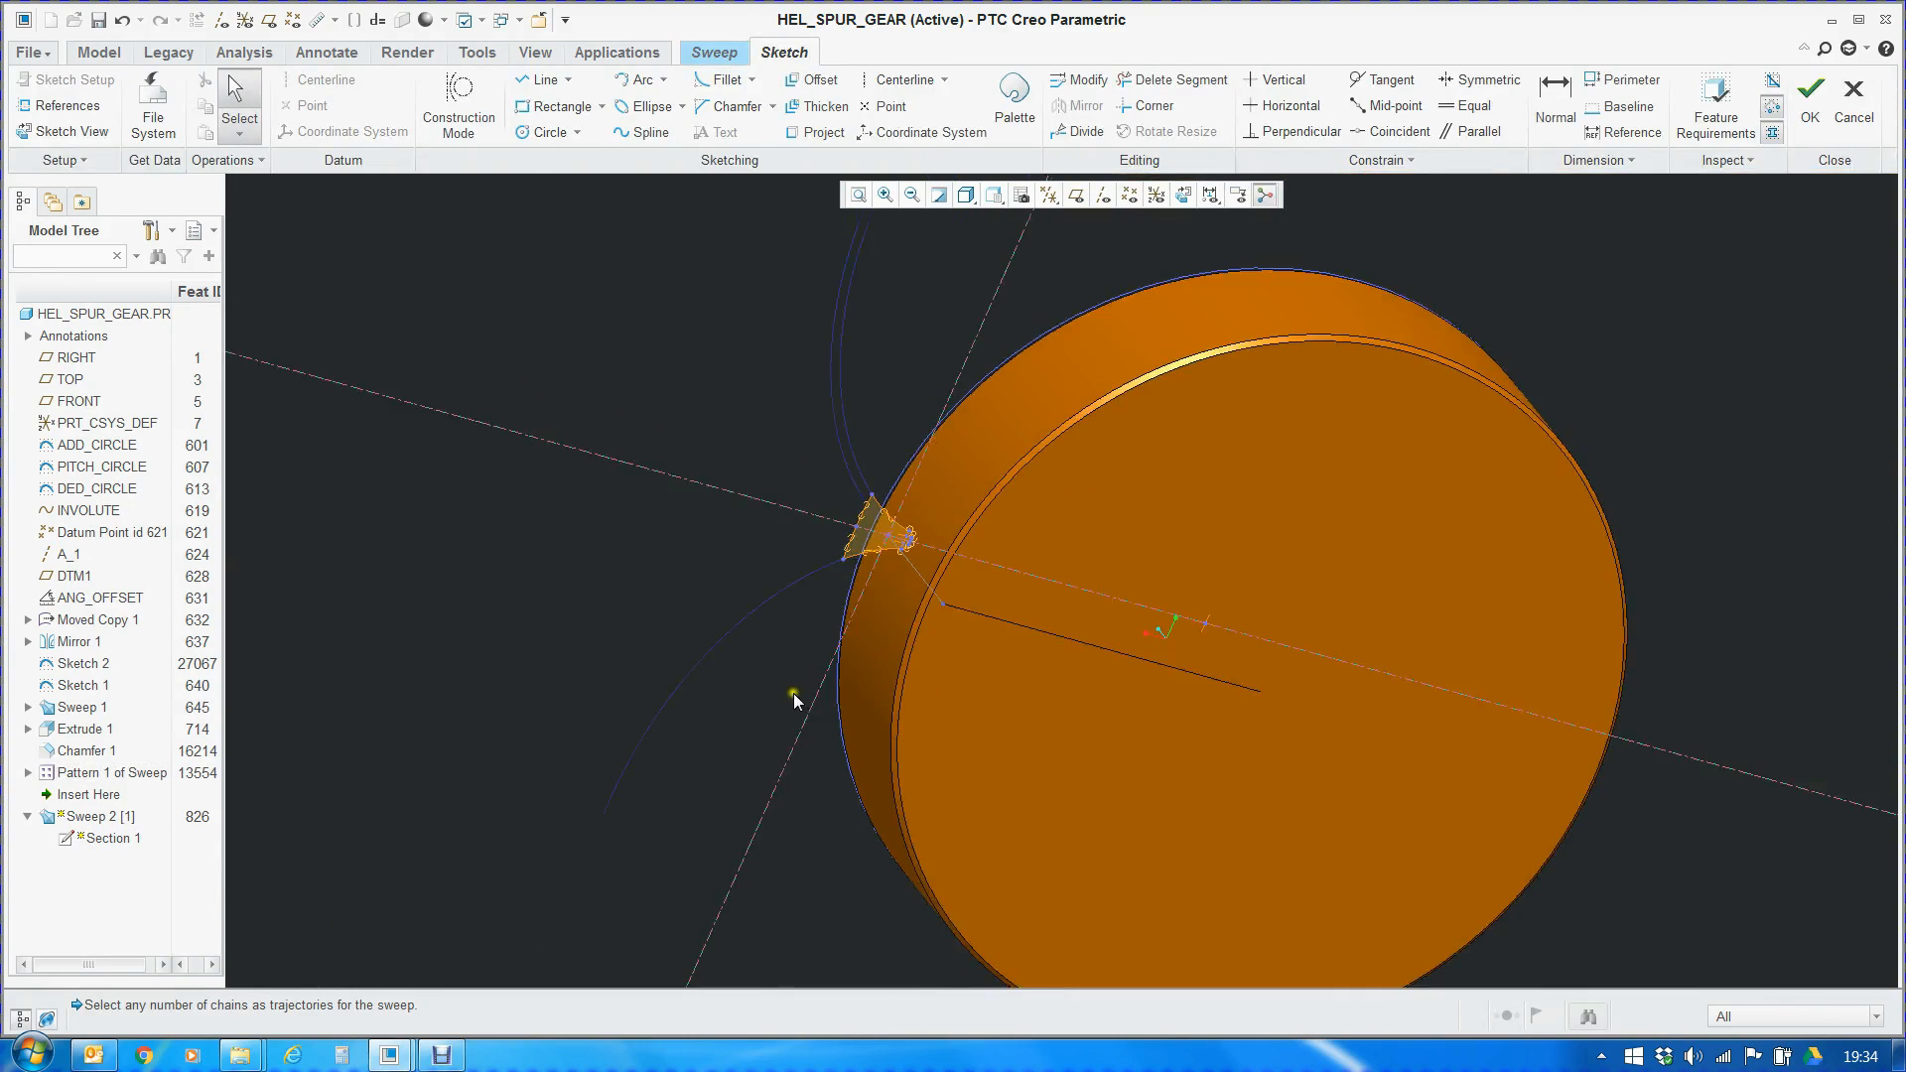
{"action": "scroll", "coordinate": [925, 557], "scroll_direction": "down", "scroll_amount": 5}
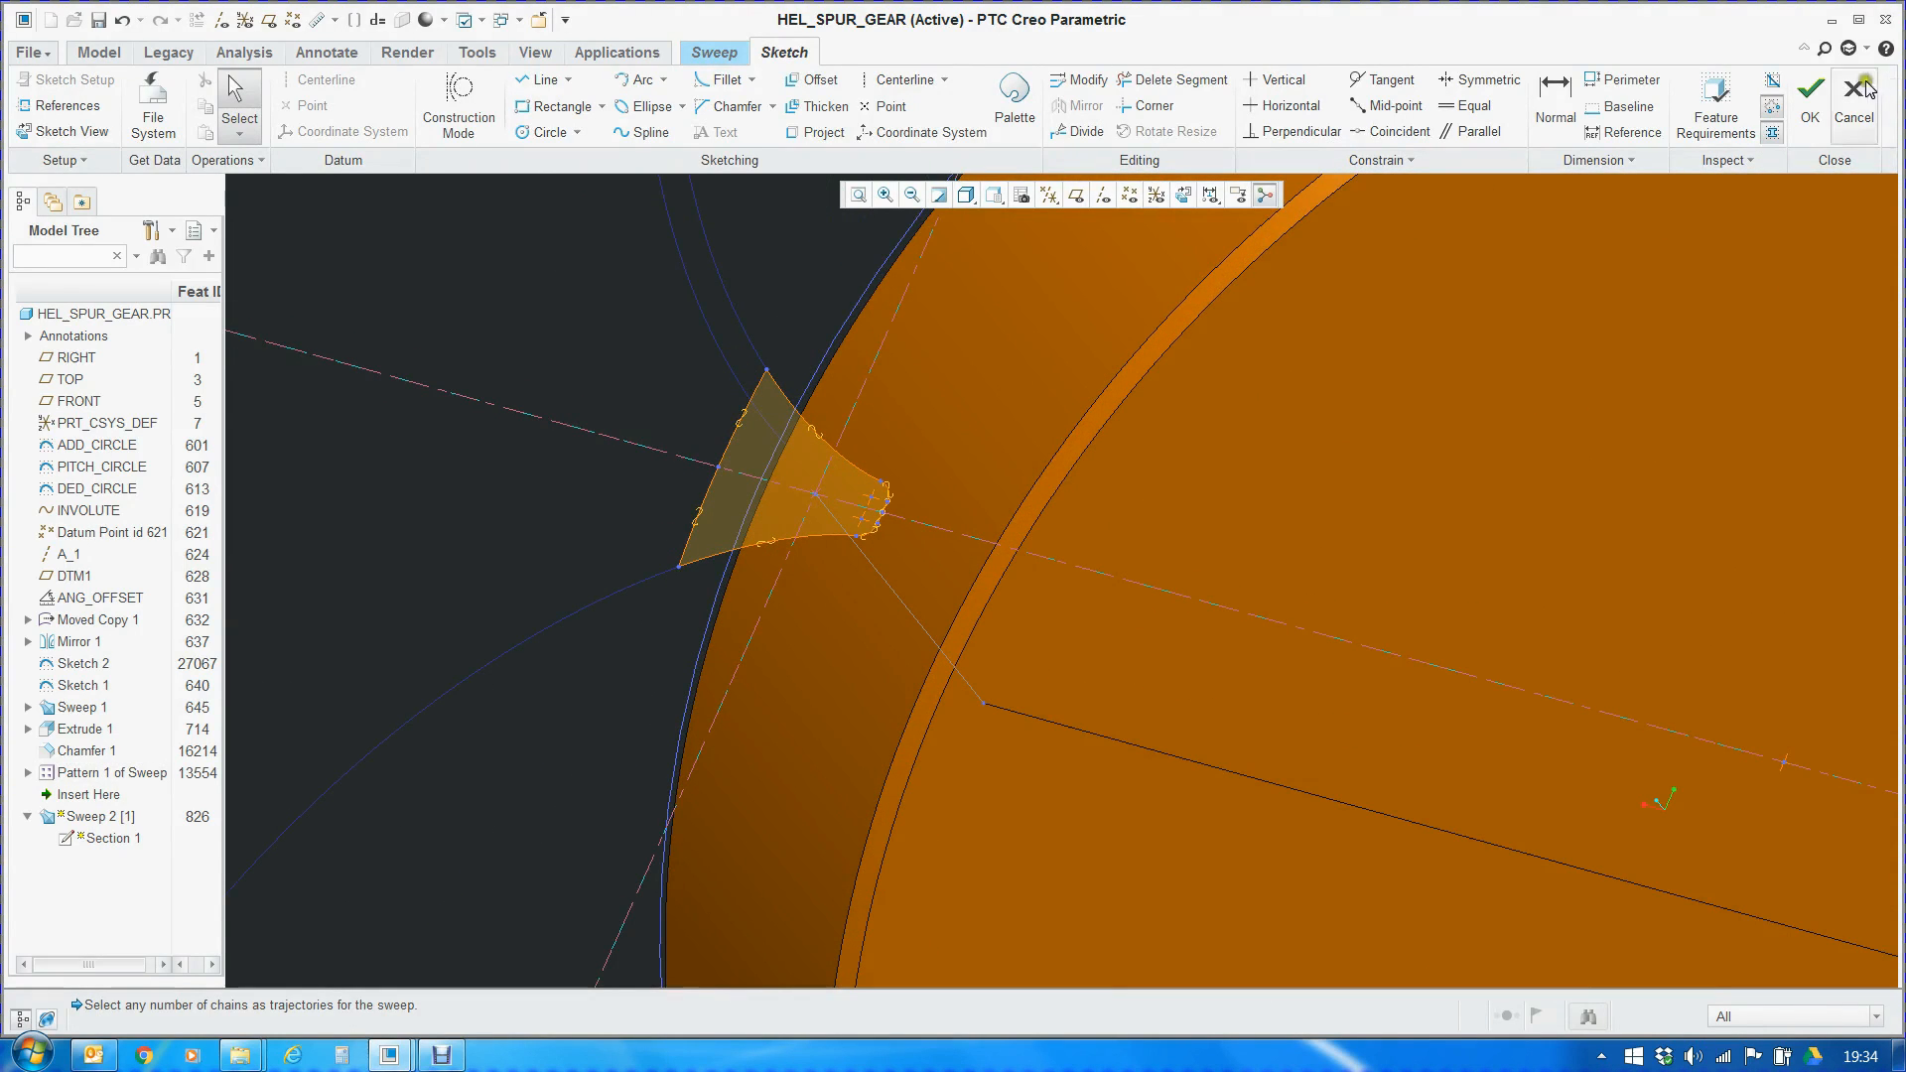
{"action": "left_click", "coordinate": [1810, 100]}
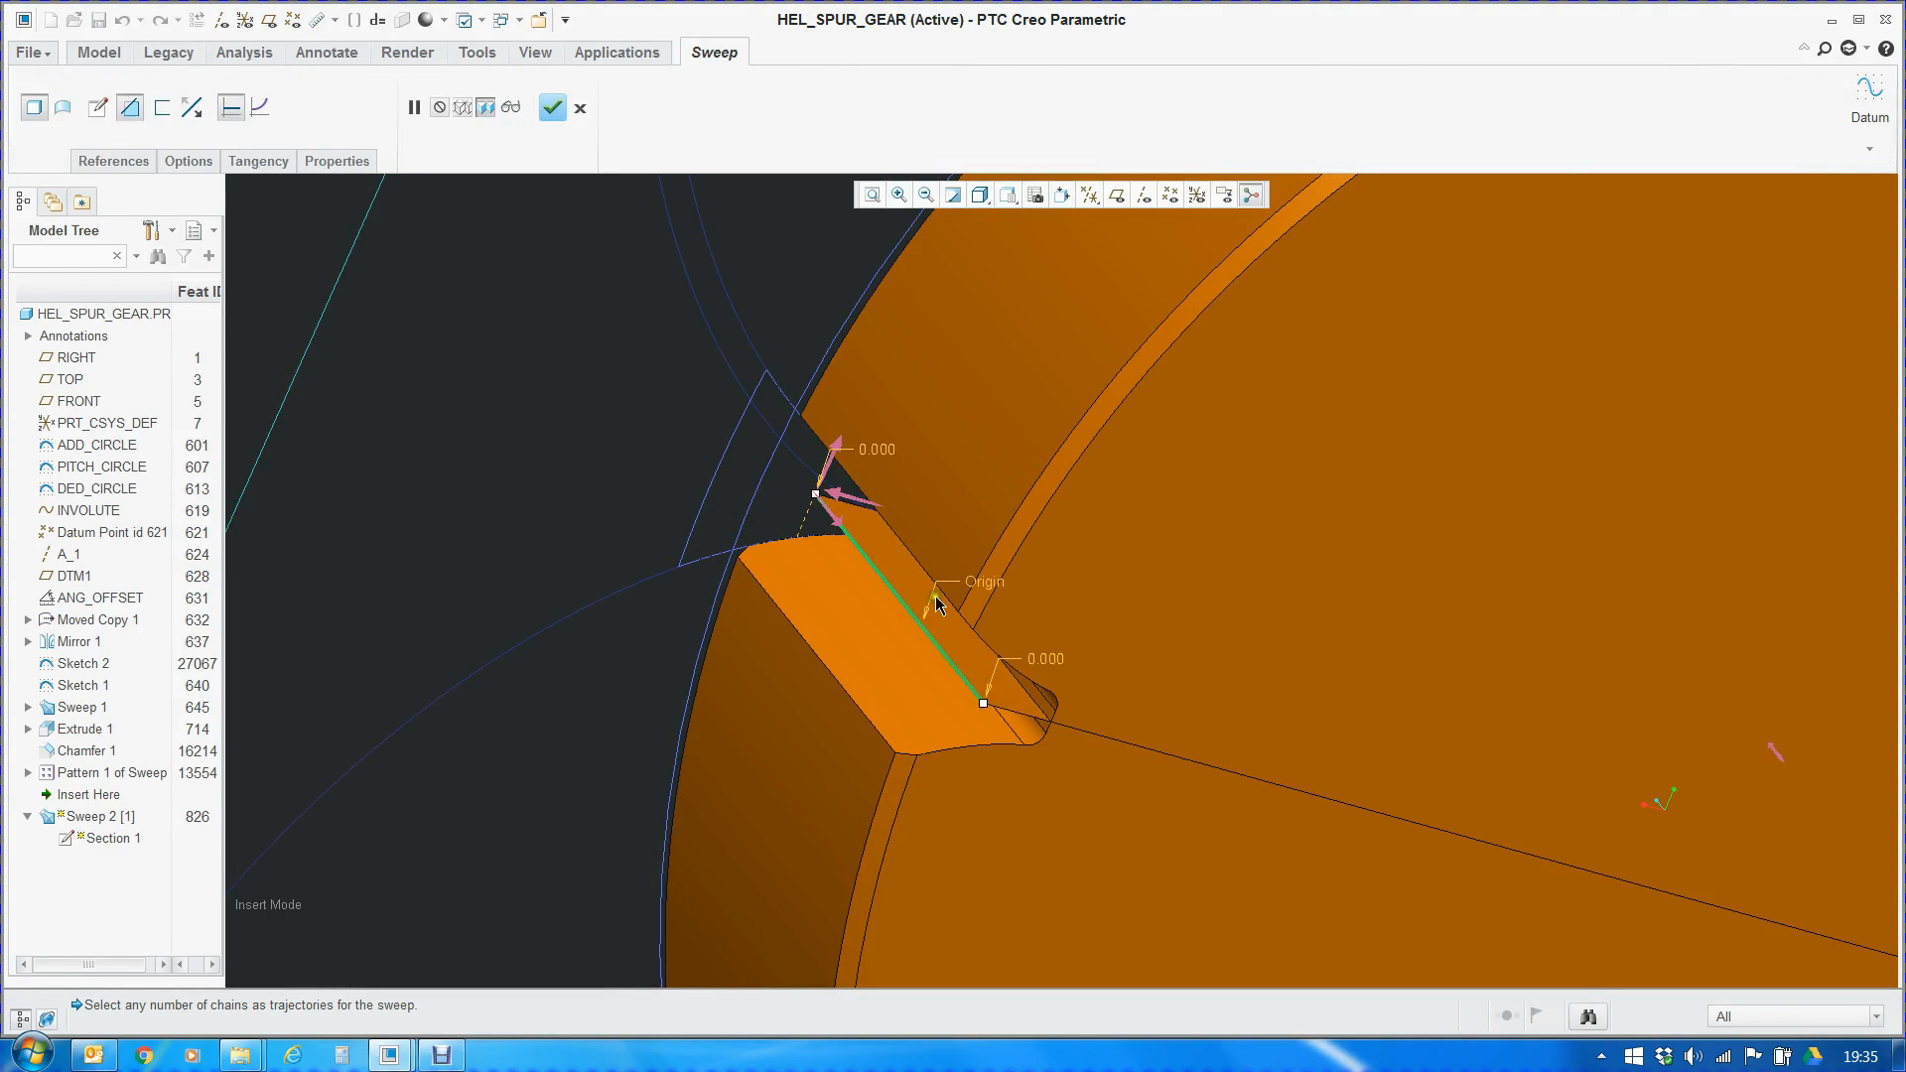
Examine Sweep 2's tooth cut along the origin trajectory, check its section plane references, and accept the definition
{"action": "scroll", "coordinate": [824, 512], "scroll_direction": "down", "scroll_amount": 5}
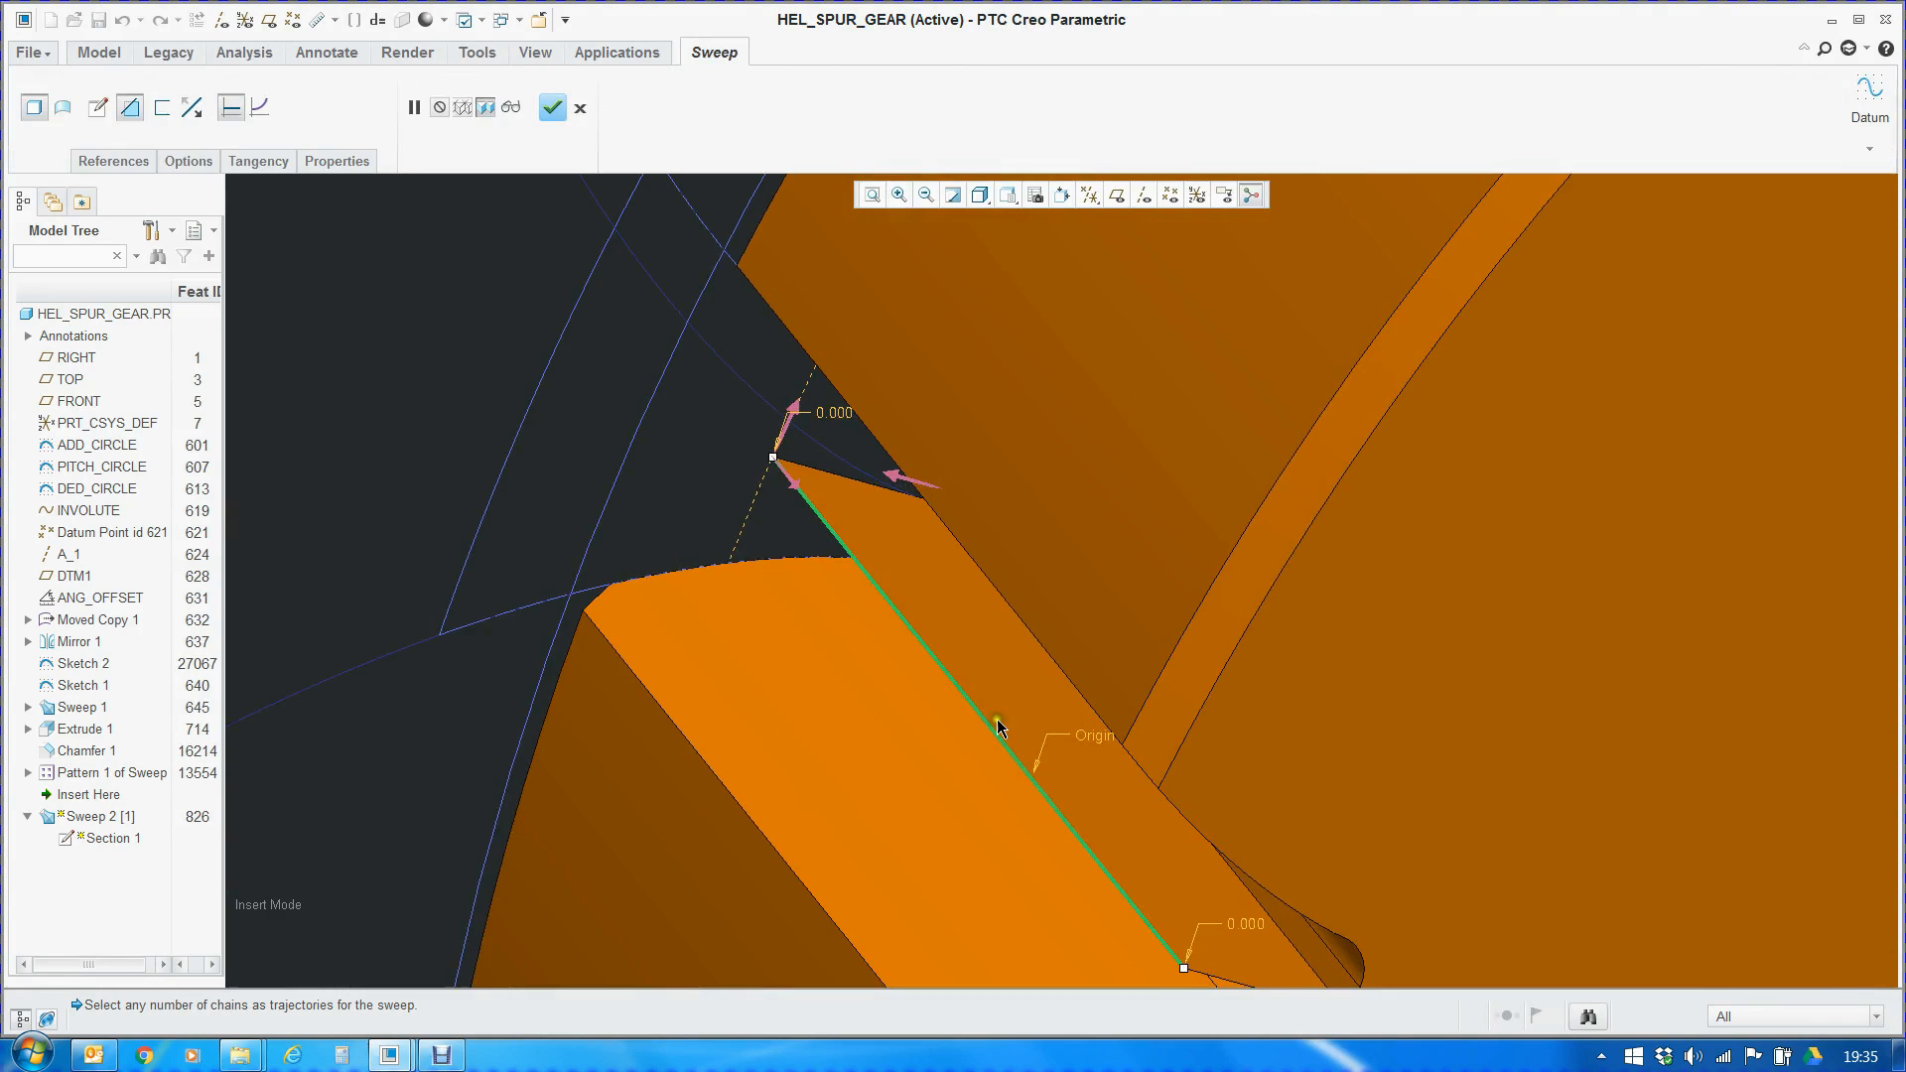
{"action": "scroll", "coordinate": [903, 605], "scroll_direction": "up", "scroll_amount": 4}
{"action": "middle_click_drag", "start_coordinate": [846, 567], "coordinate": [863, 520]}
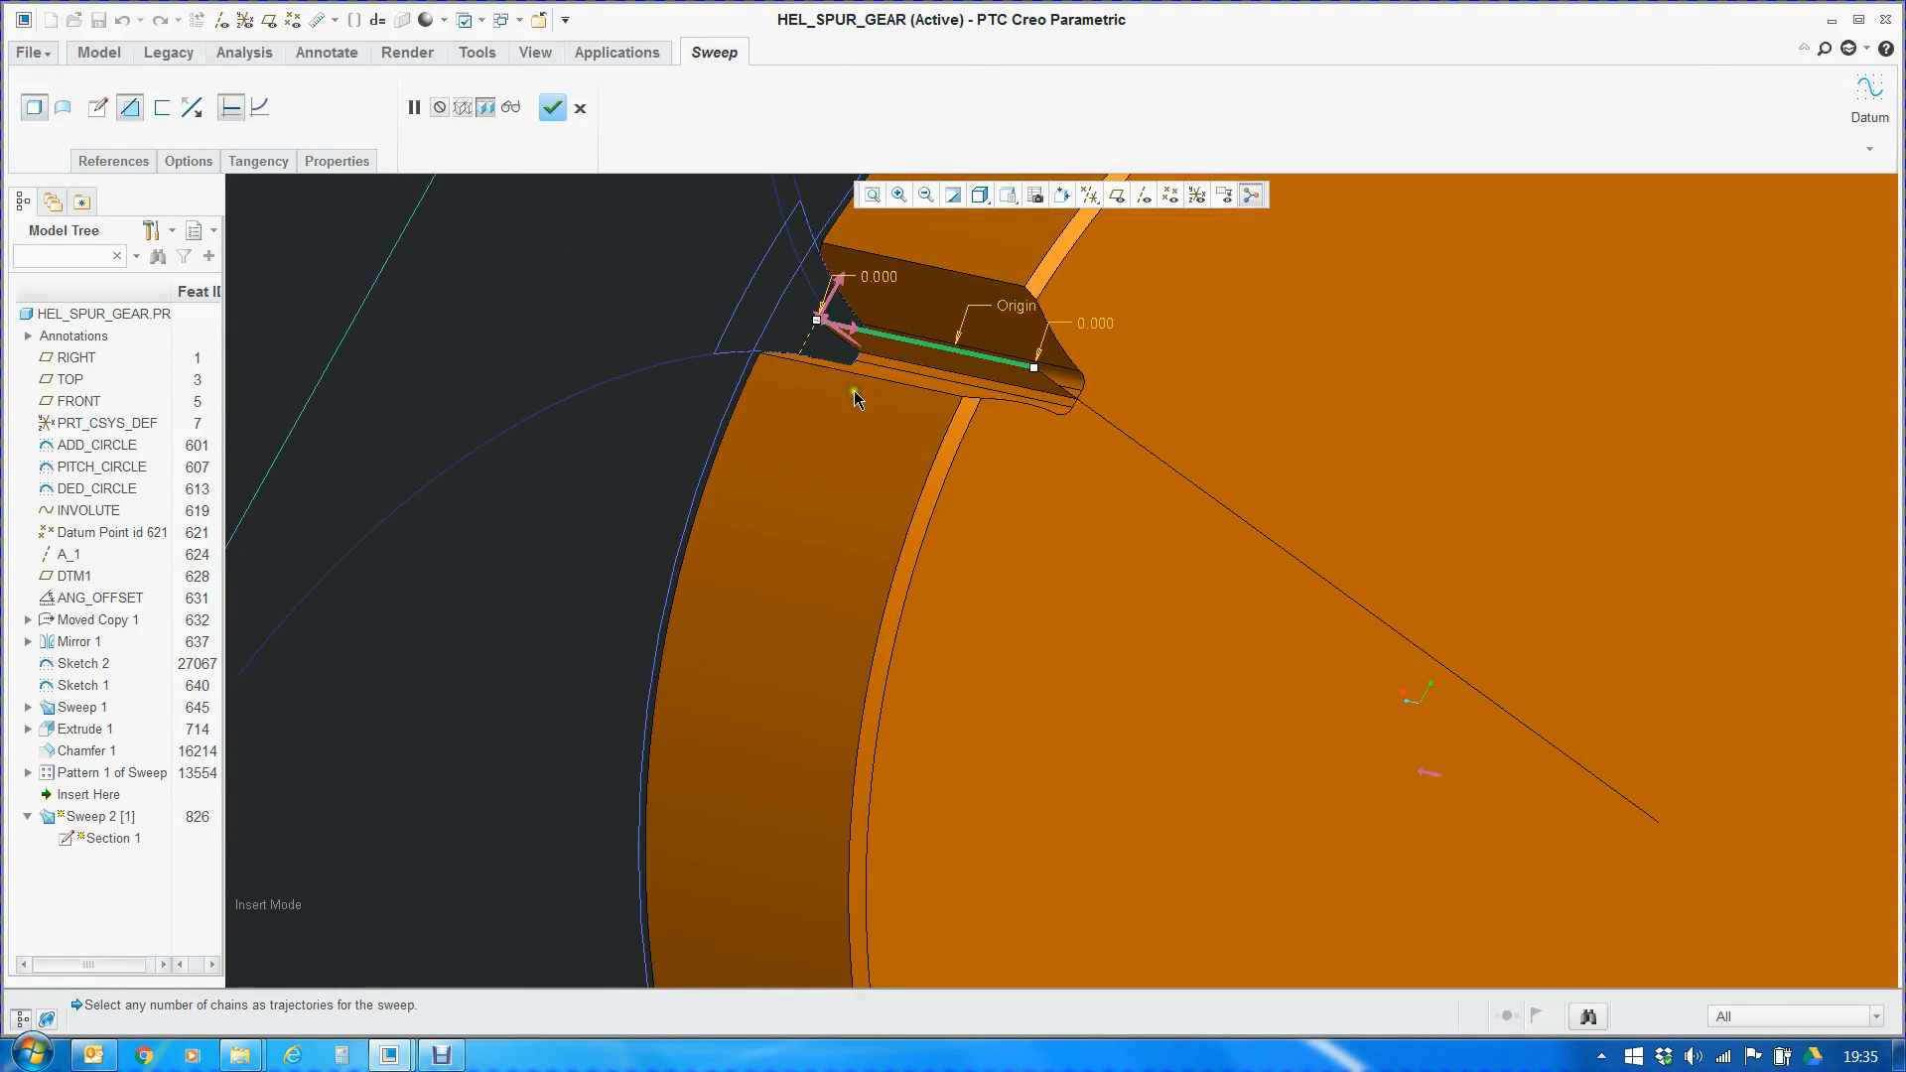
{"action": "scroll", "coordinate": [878, 312], "scroll_direction": "down", "scroll_amount": 3}
{"action": "middle_click_drag", "start_coordinate": [681, 407], "coordinate": [647, 425]}
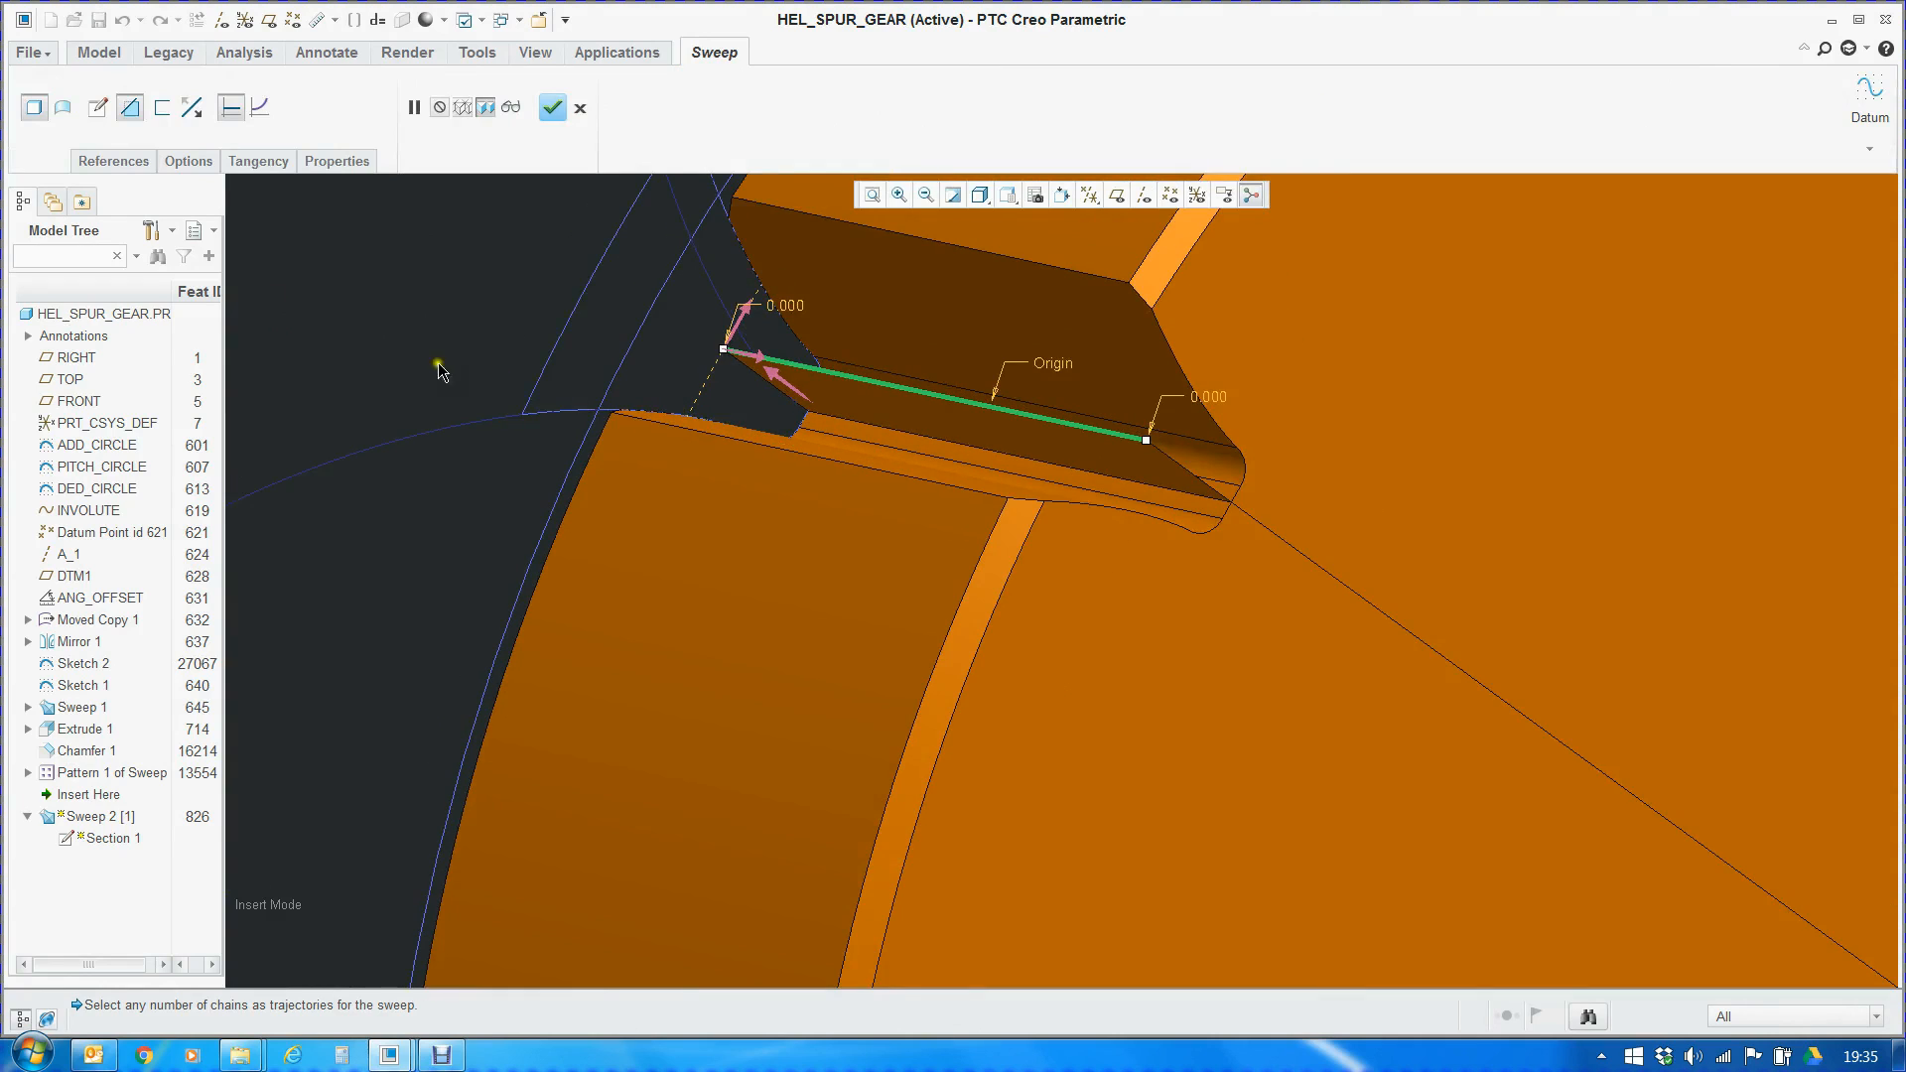
{"action": "left_click", "coordinate": [115, 162]}
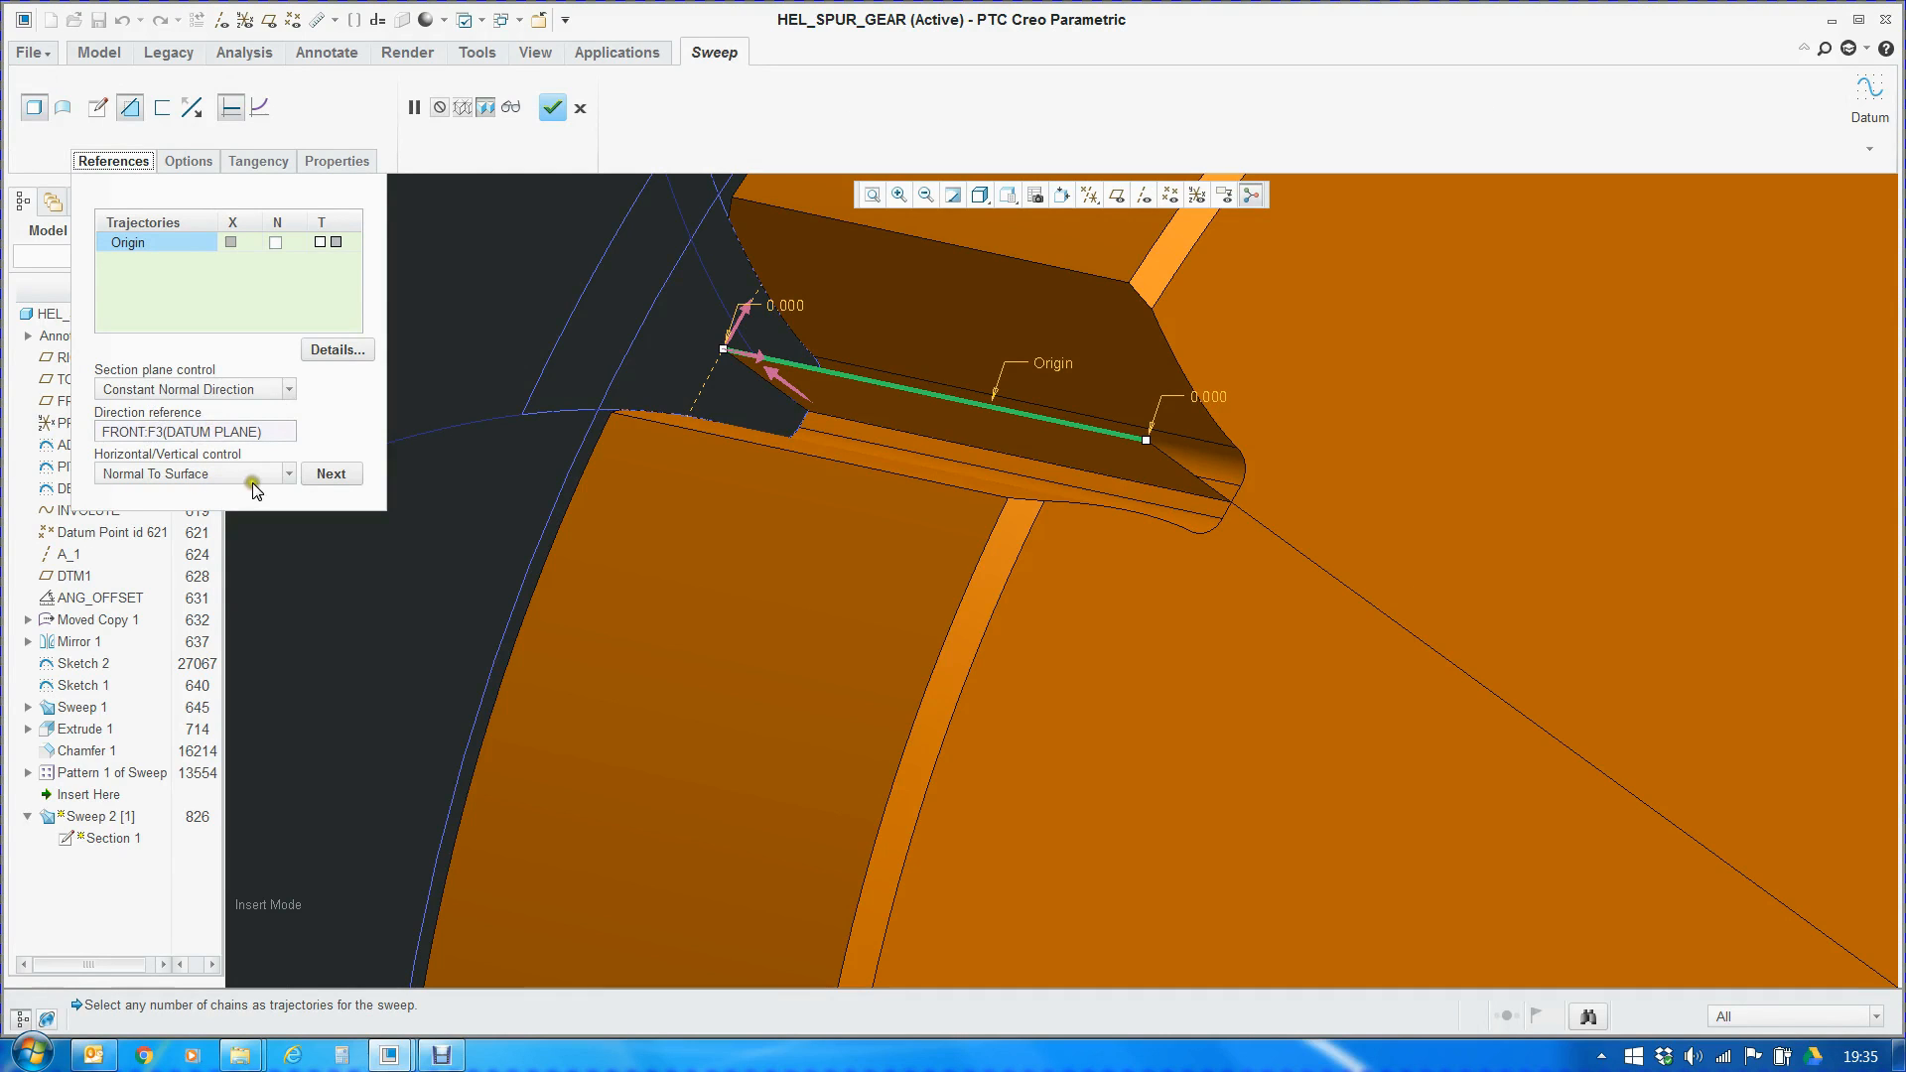
{"action": "left_click", "coordinate": [554, 105]}
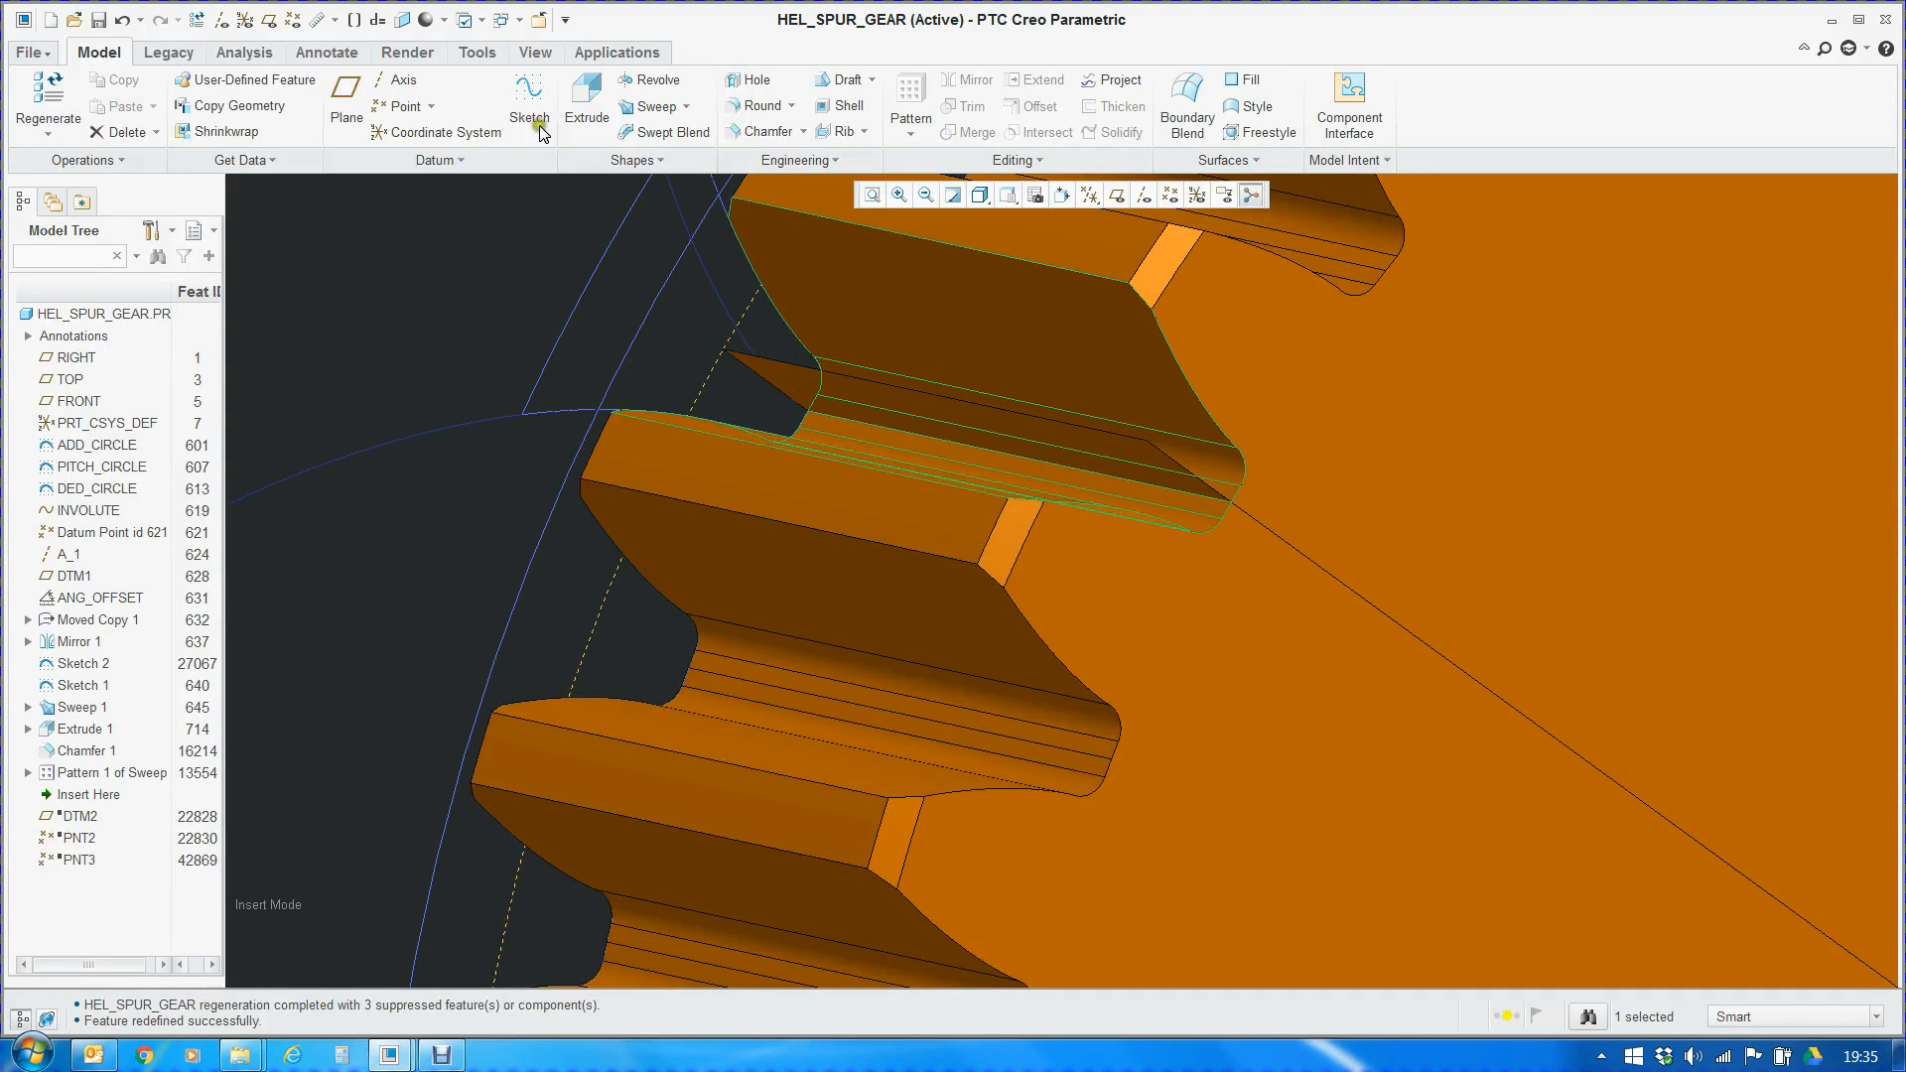
View the whole toothed gear and display the dimensions of Pattern 1 of Sweep 2
{"action": "left_click", "coordinate": [301, 594]}
{"action": "scroll", "coordinate": [449, 483], "scroll_direction": "up", "scroll_amount": 8}
{"action": "mouse_move", "coordinate": [816, 624]}
{"action": "middle_mouse_down"}
{"action": "mouse_move", "coordinate": [658, 552]}
{"action": "mouse_move", "coordinate": [616, 626]}
{"action": "mouse_move", "coordinate": [660, 596]}
{"action": "middle_mouse_up"}
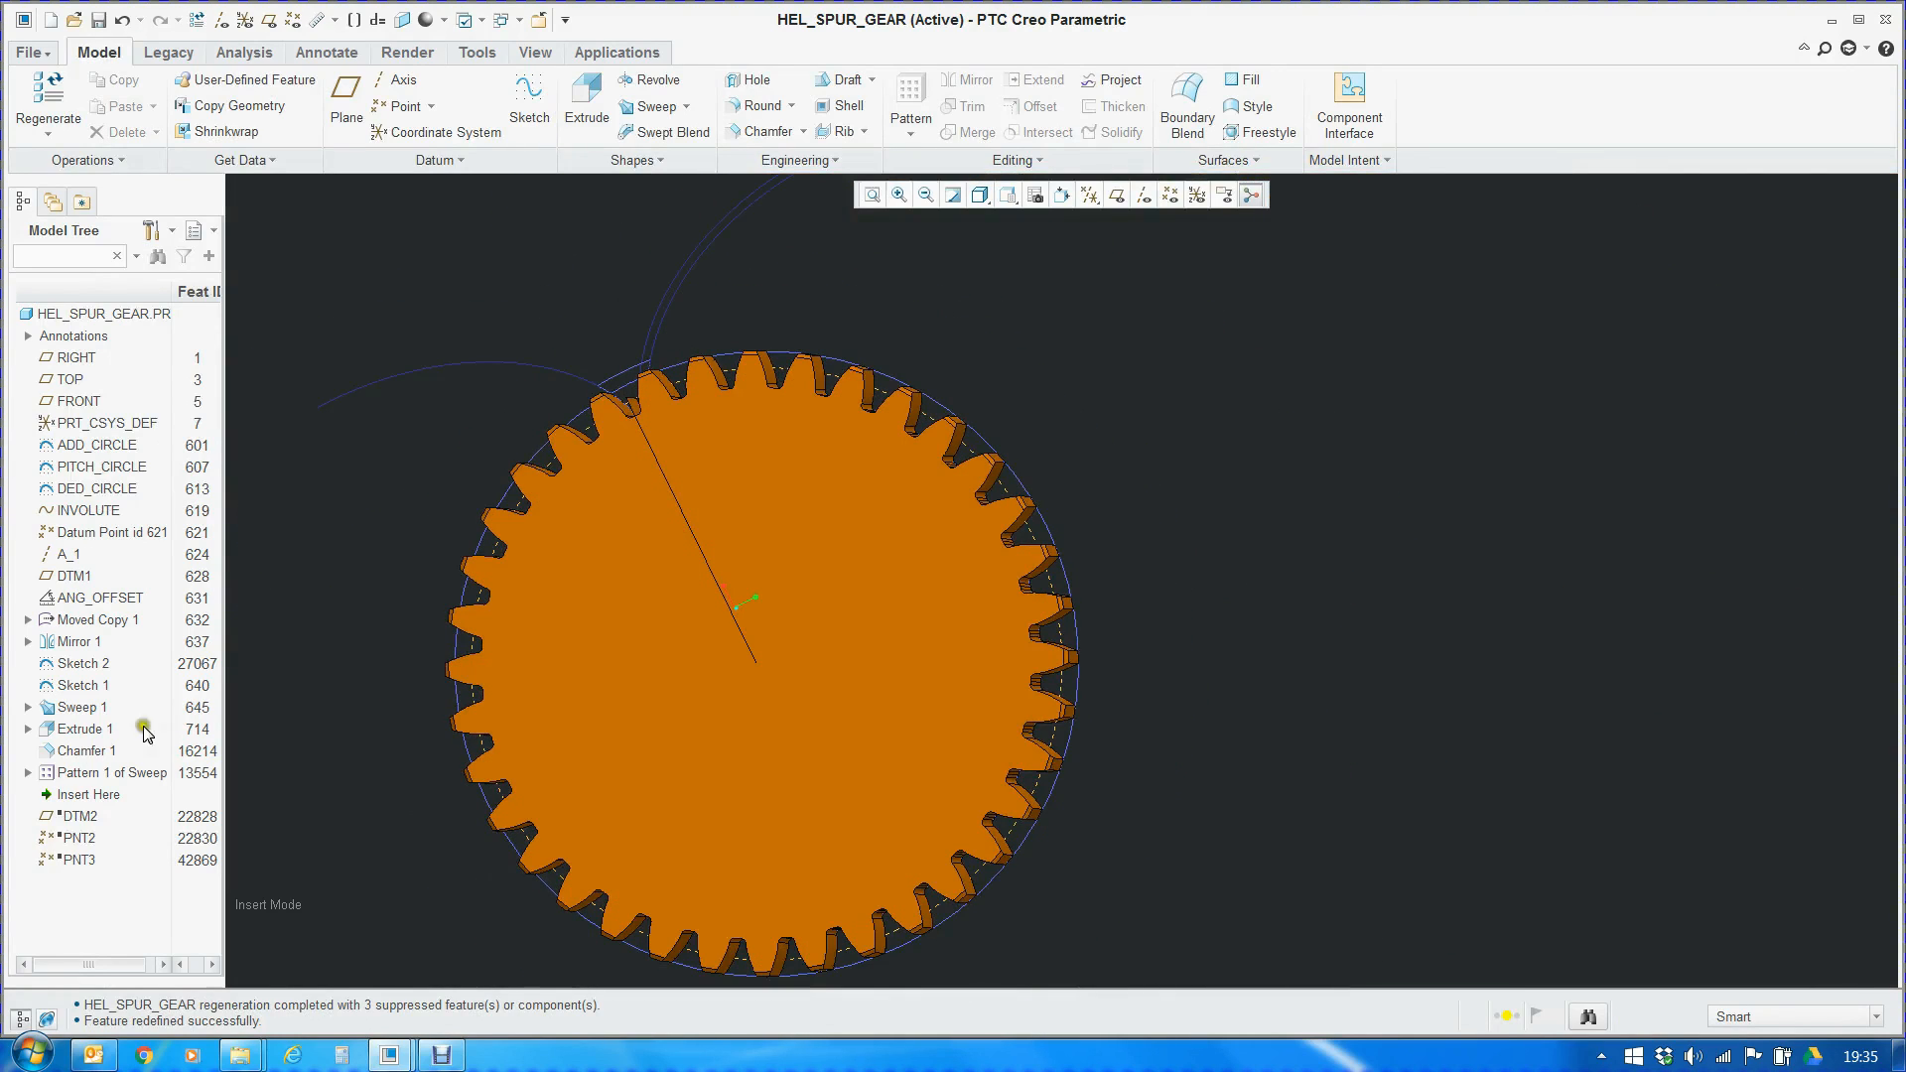
{"action": "left_click", "coordinate": [93, 774]}
{"action": "right_click", "coordinate": [93, 775]}
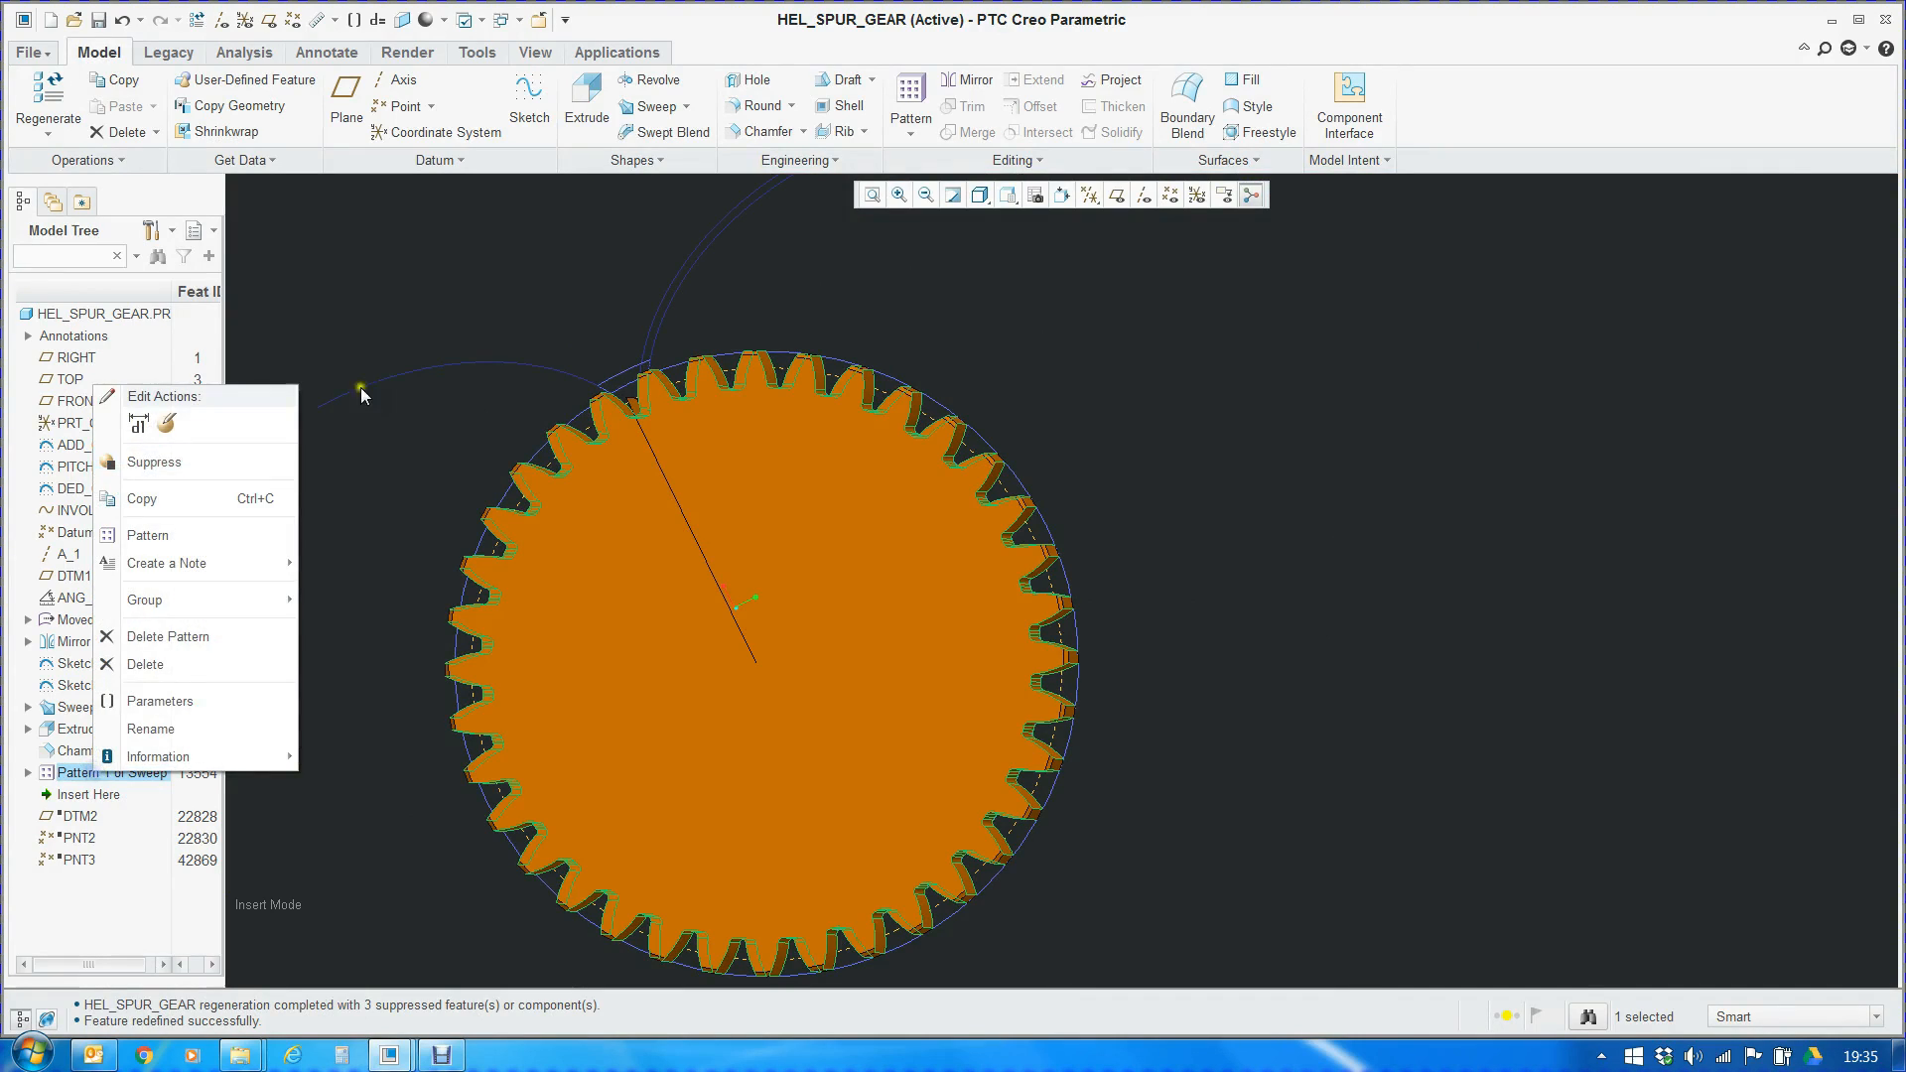
{"action": "left_click", "coordinate": [409, 290]}
{"action": "right_click", "coordinate": [103, 773]}
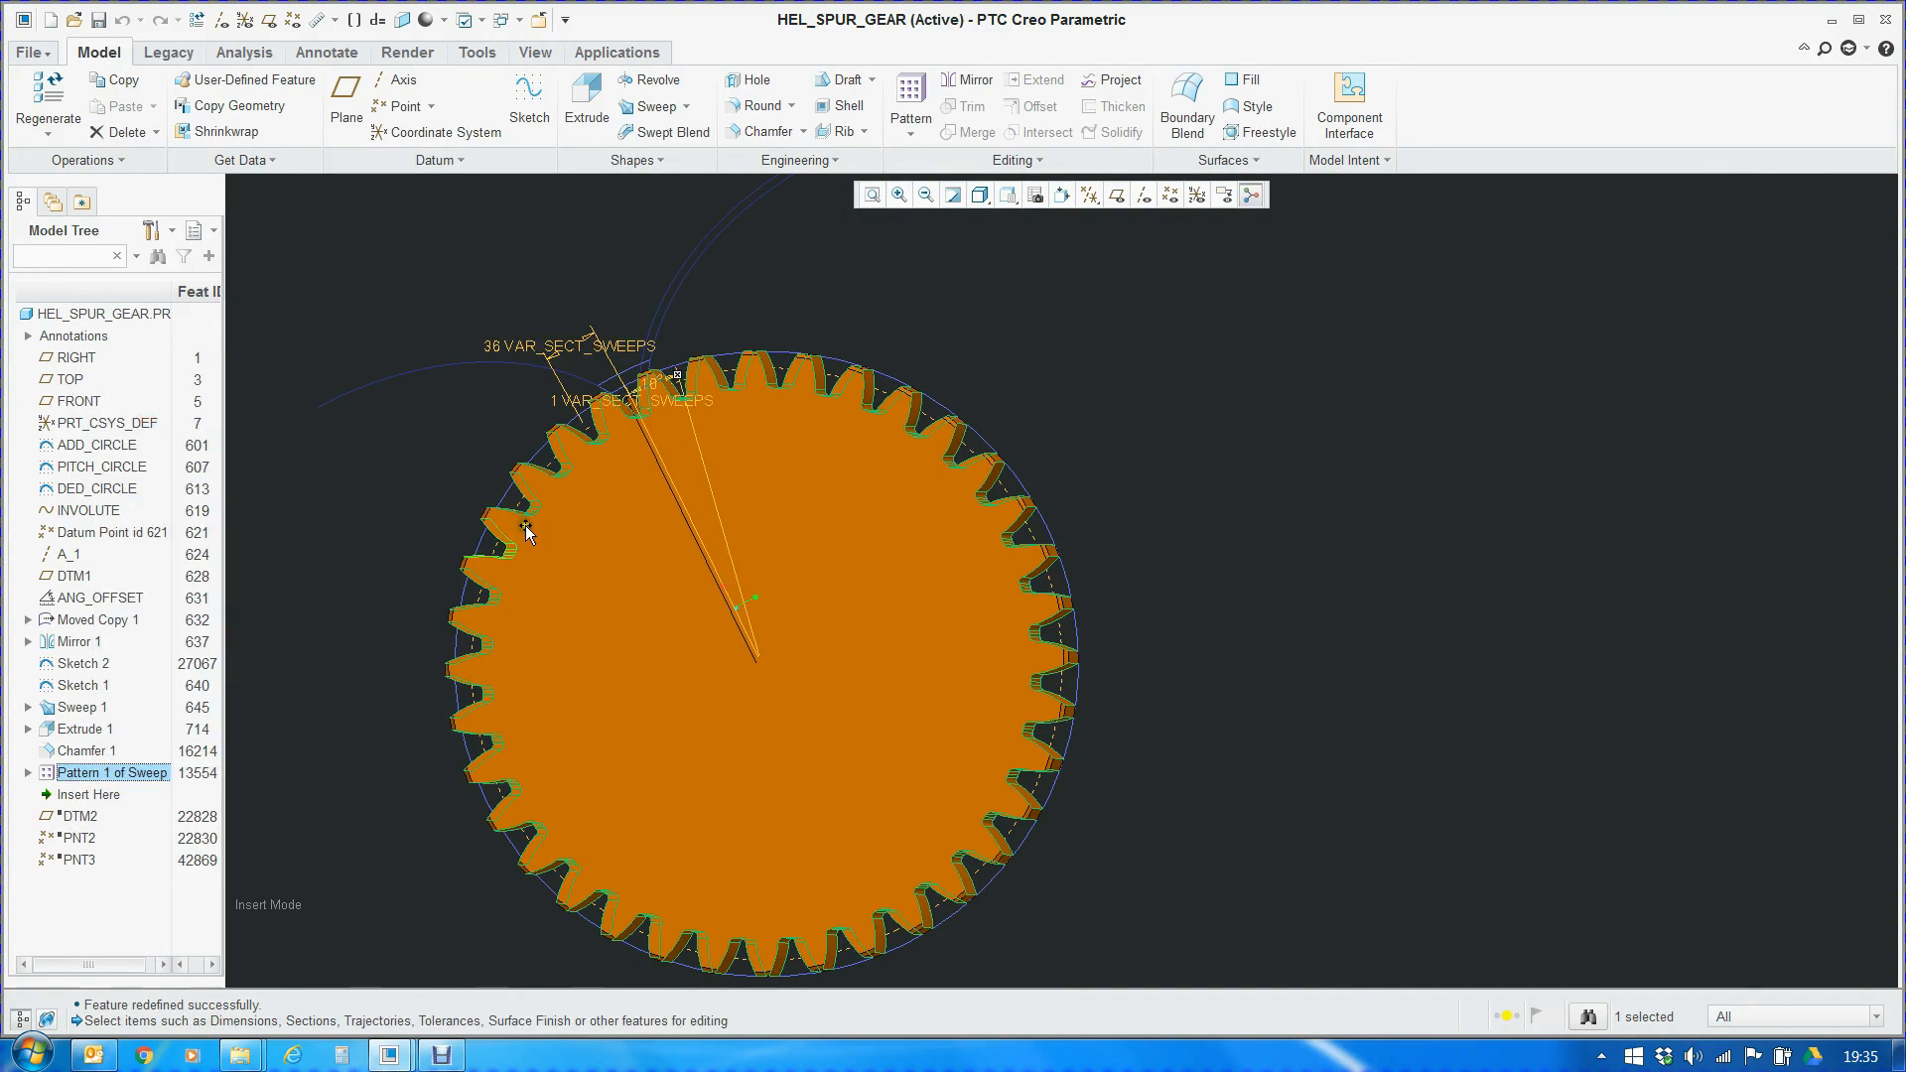
Check the pattern's instance count dimension and highlight its driving relation p46=Z
{"action": "scroll", "coordinate": [518, 394], "scroll_direction": "down", "scroll_amount": 3}
{"action": "double_click", "coordinate": [587, 372]}
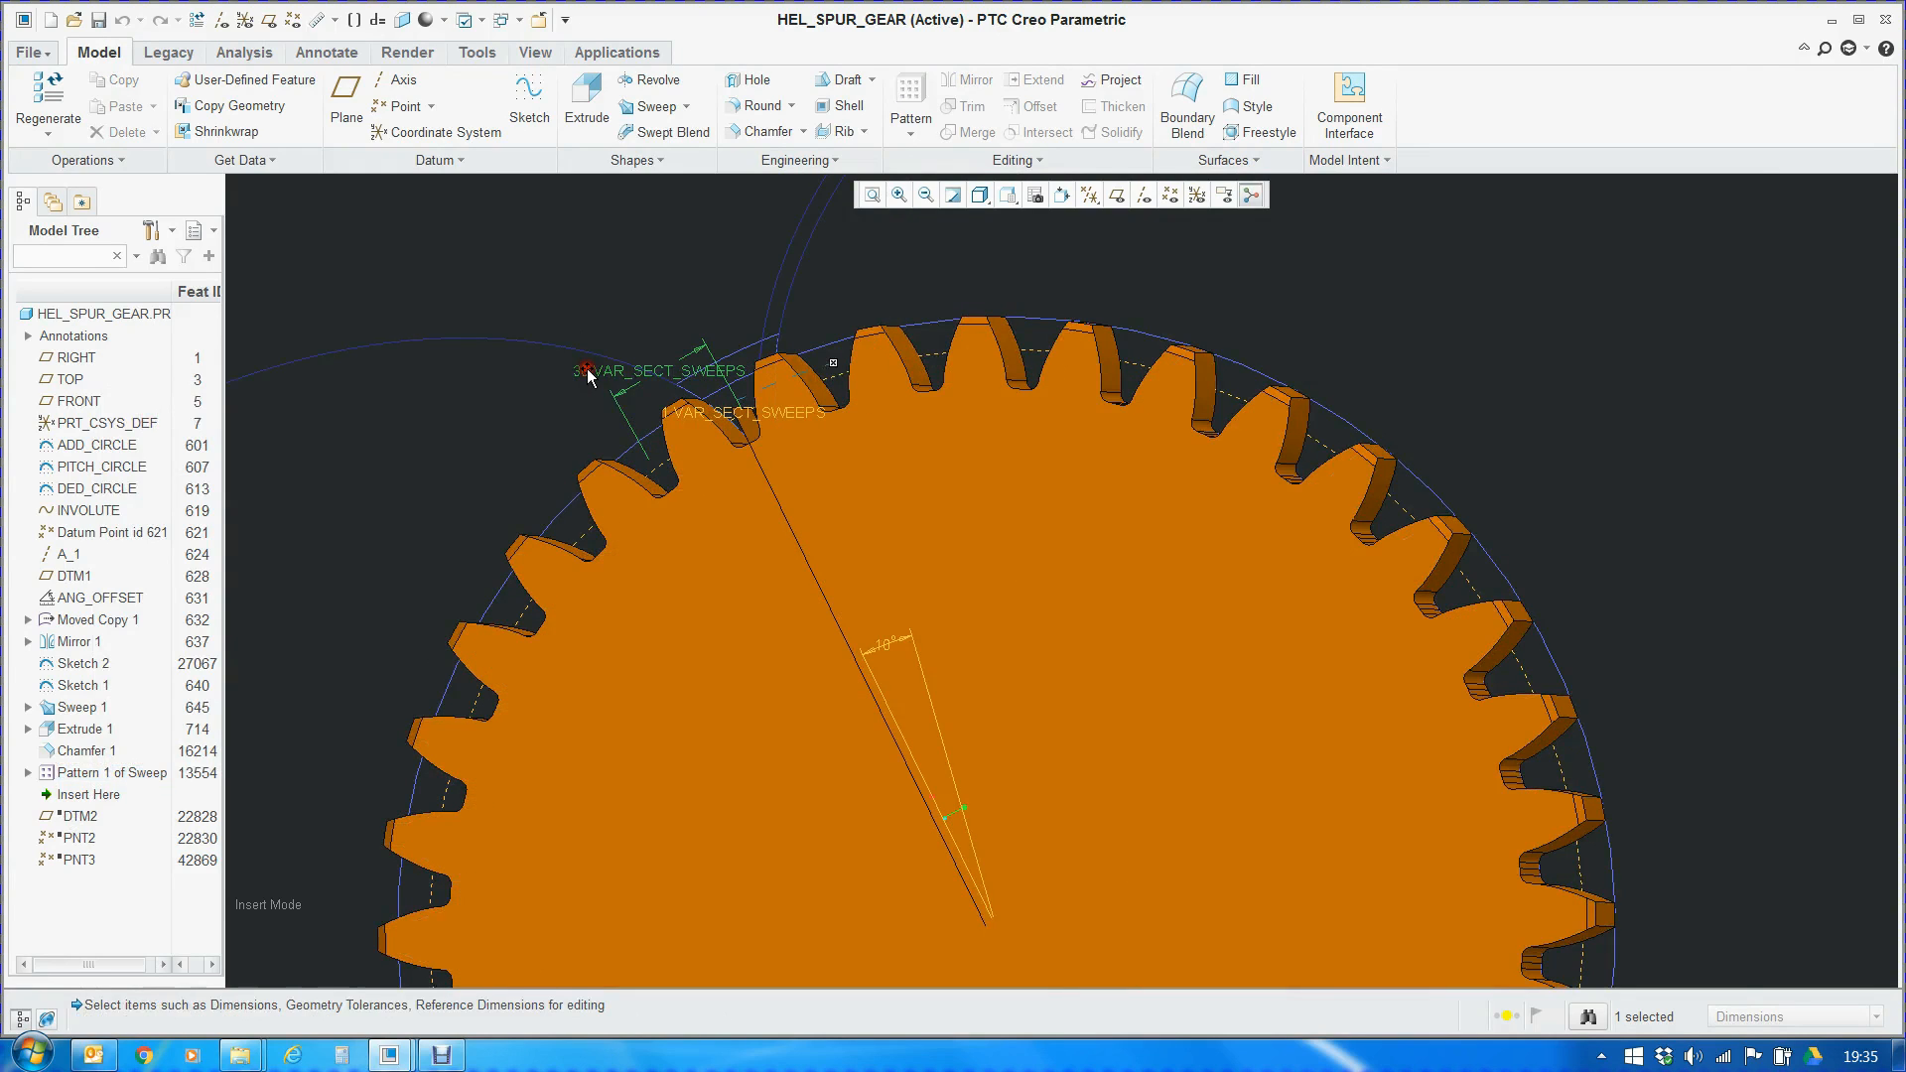
{"action": "left_click_drag", "start_coordinate": [349, 1022], "coordinate": [438, 1022]}
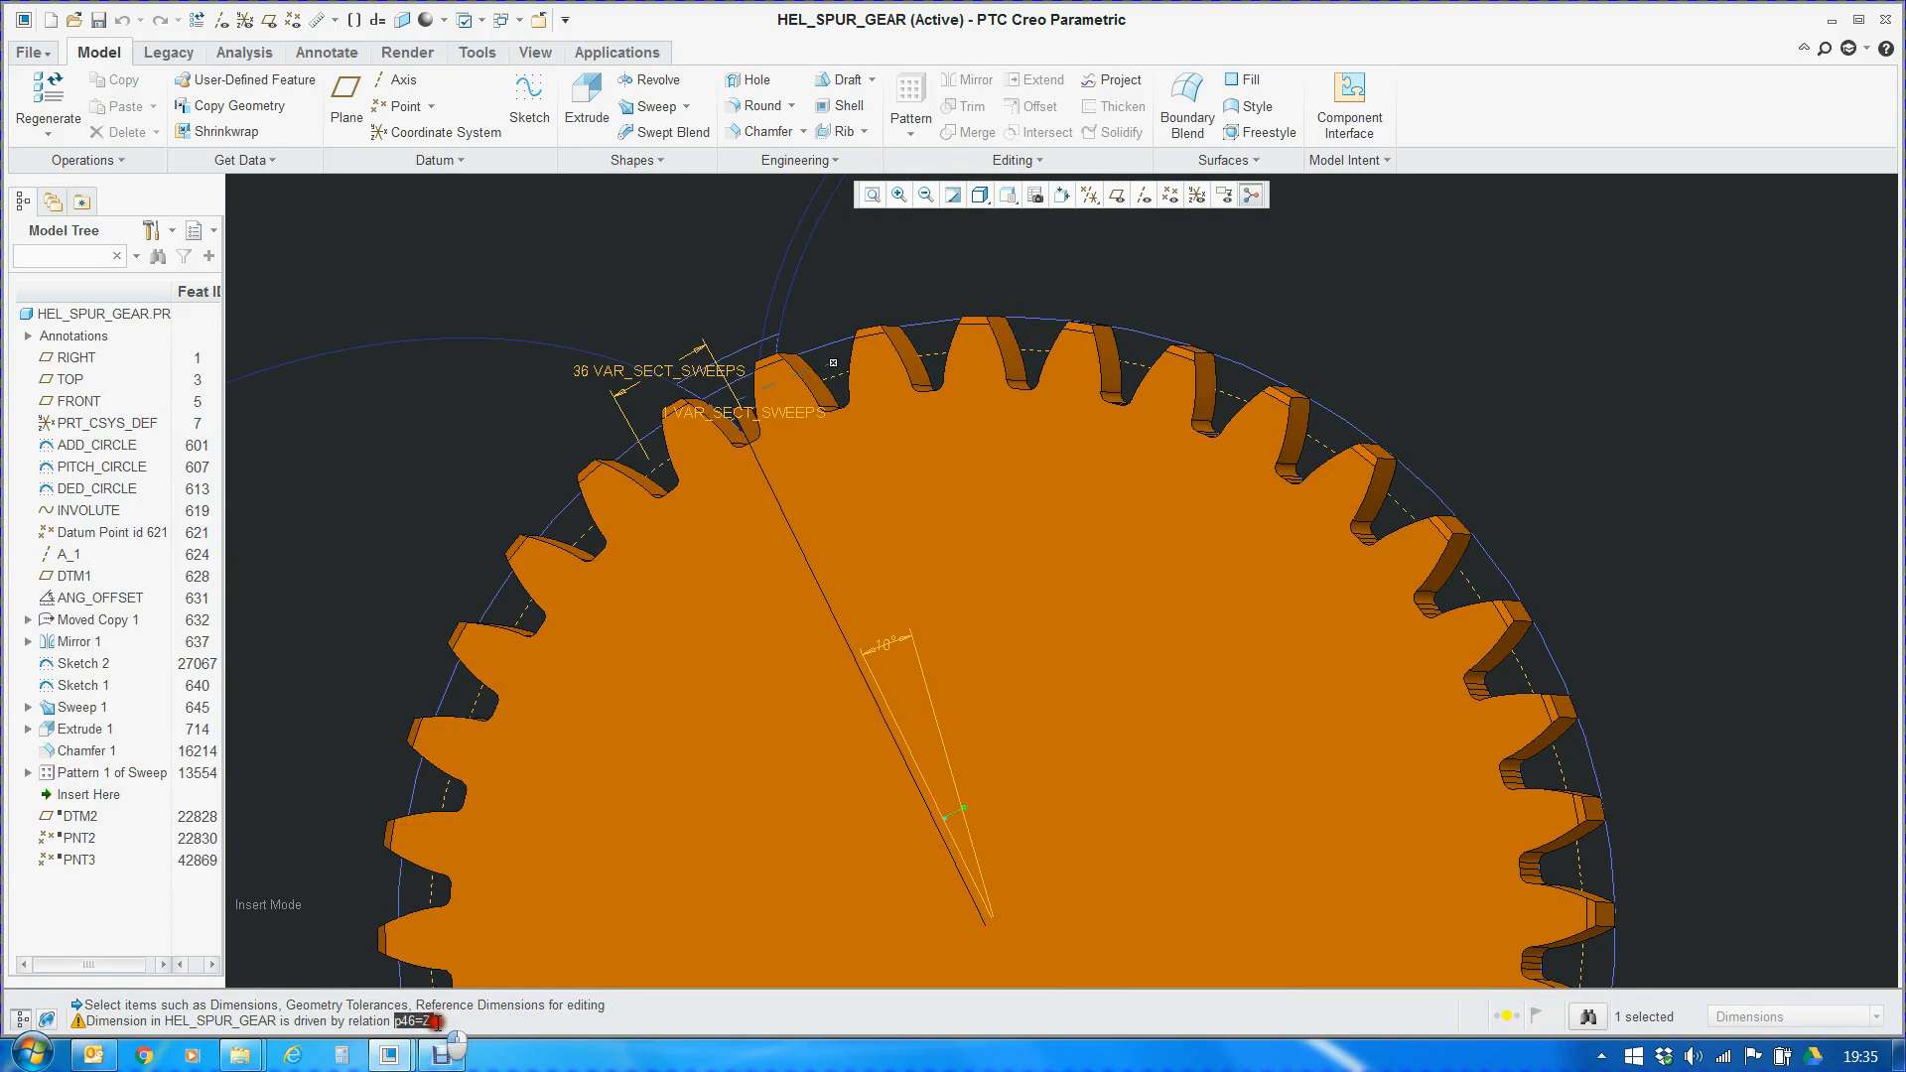
{"action": "left_click", "coordinate": [493, 517]}
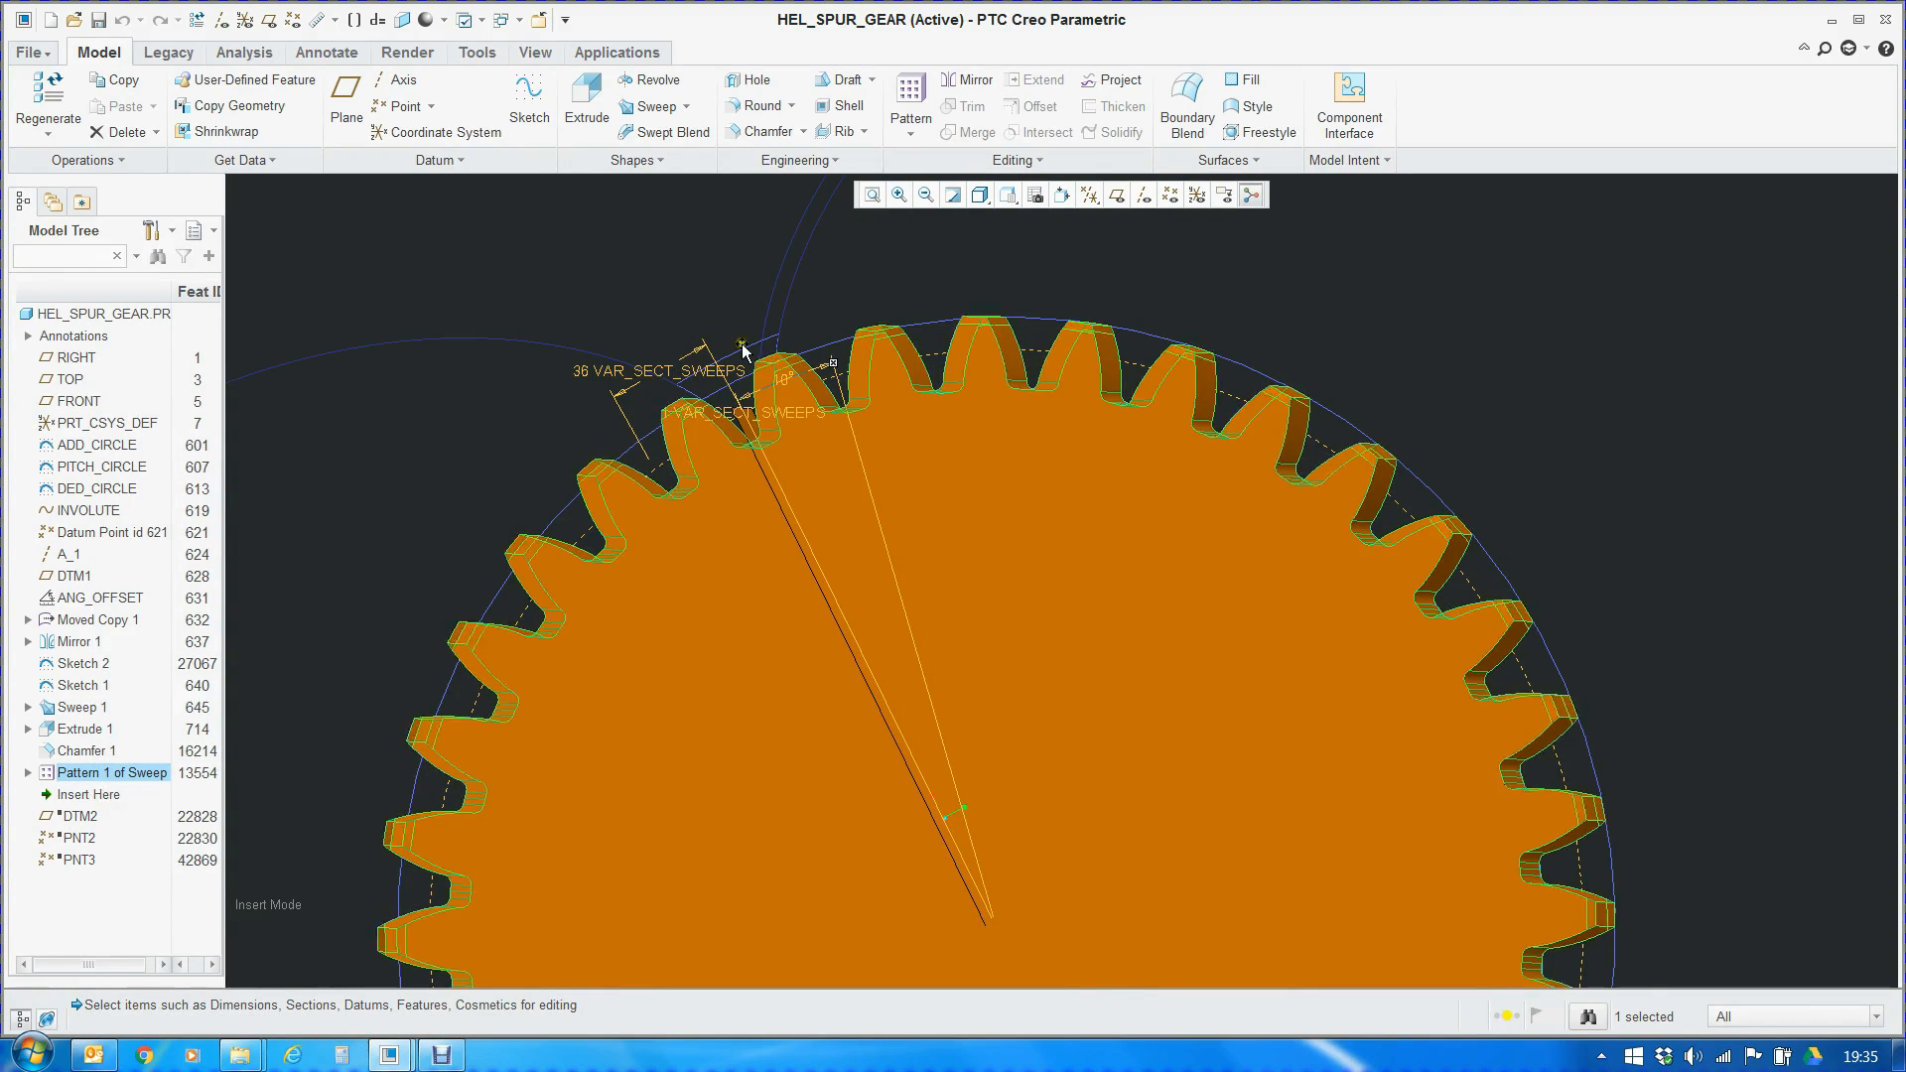
Clear the pattern dimensions and inspect the complete gear from its other side
{"action": "scroll", "coordinate": [745, 316], "scroll_direction": "up", "scroll_amount": 2}
{"action": "double_click", "coordinate": [987, 263]}
{"action": "mouse_move", "coordinate": [1151, 219]}
{"action": "middle_mouse_down"}
{"action": "mouse_move", "coordinate": [1051, 515]}
{"action": "mouse_move", "coordinate": [1195, 417]}
{"action": "mouse_move", "coordinate": [1376, 432]}
{"action": "mouse_move", "coordinate": [1345, 459]}
{"action": "mouse_move", "coordinate": [1318, 427]}
{"action": "middle_mouse_up"}
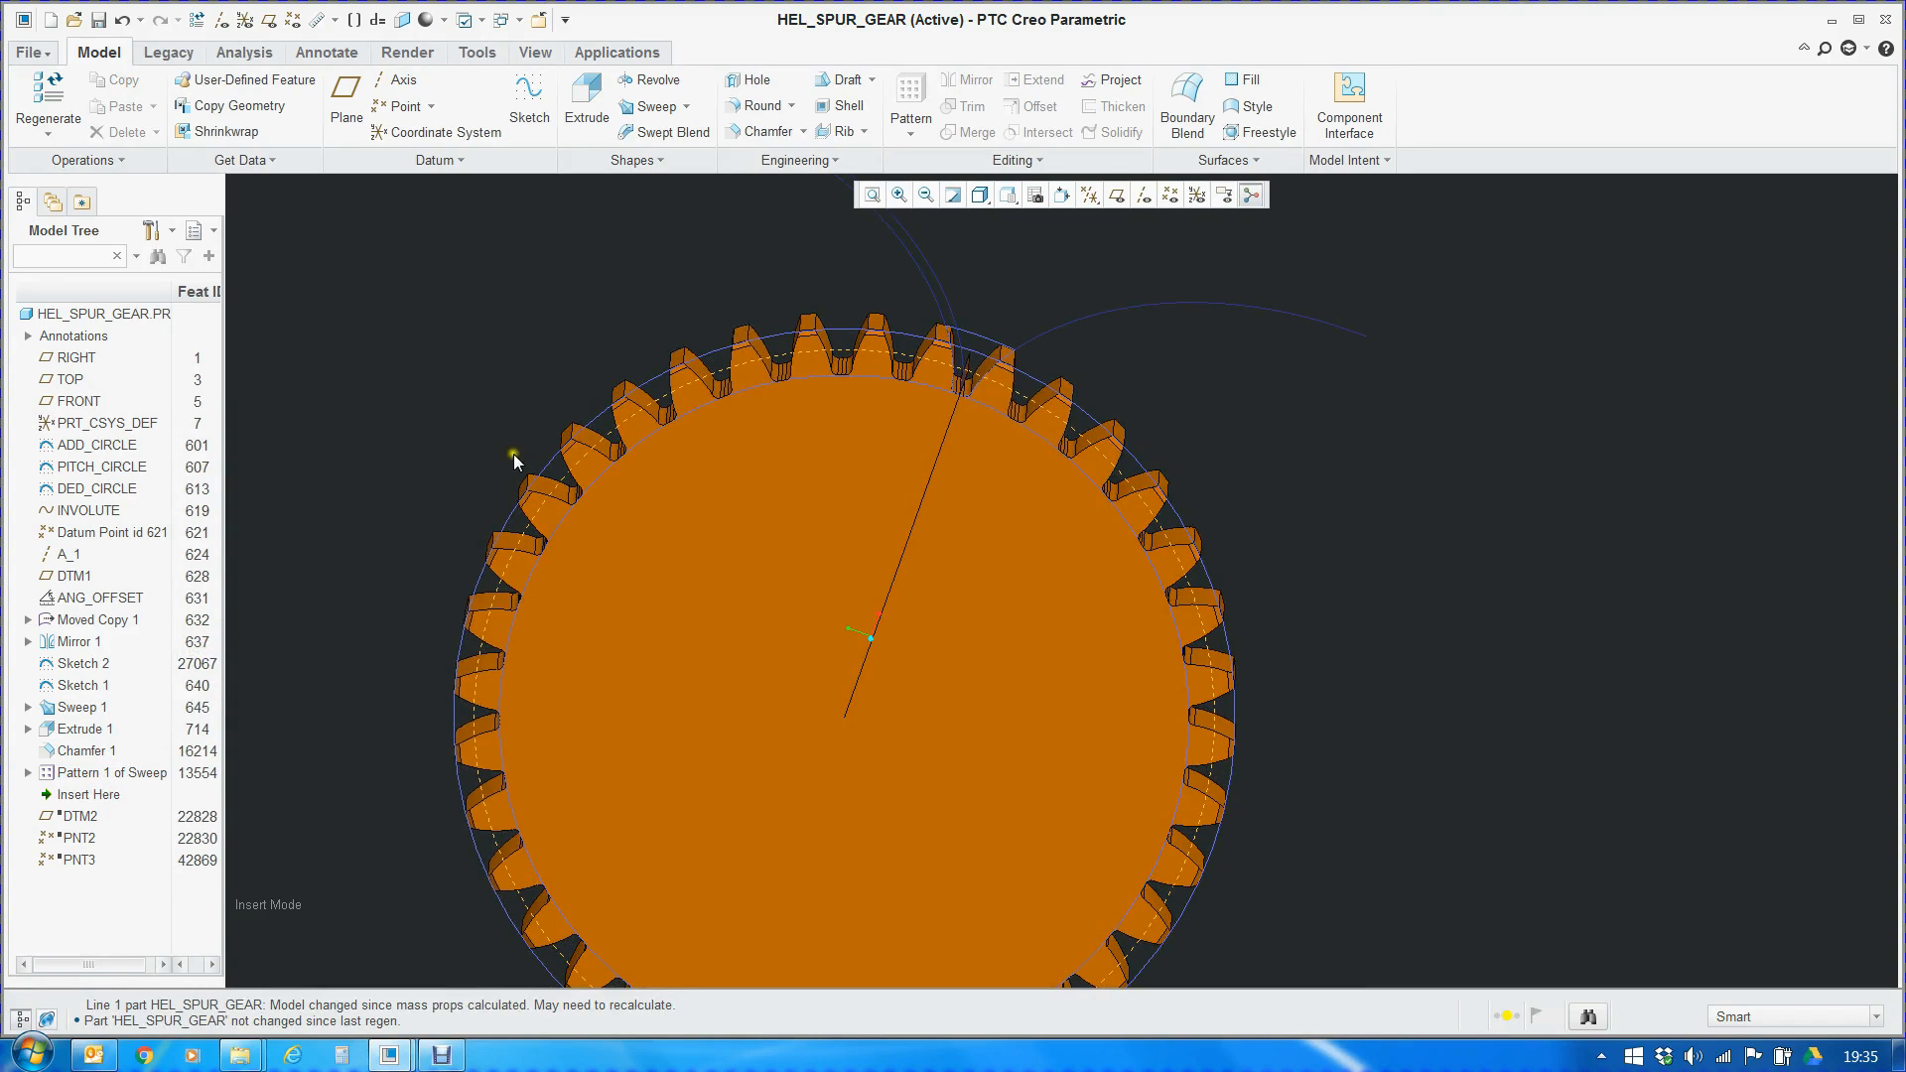
{"action": "scroll", "coordinate": [1116, 431], "scroll_direction": "up", "scroll_amount": 2}
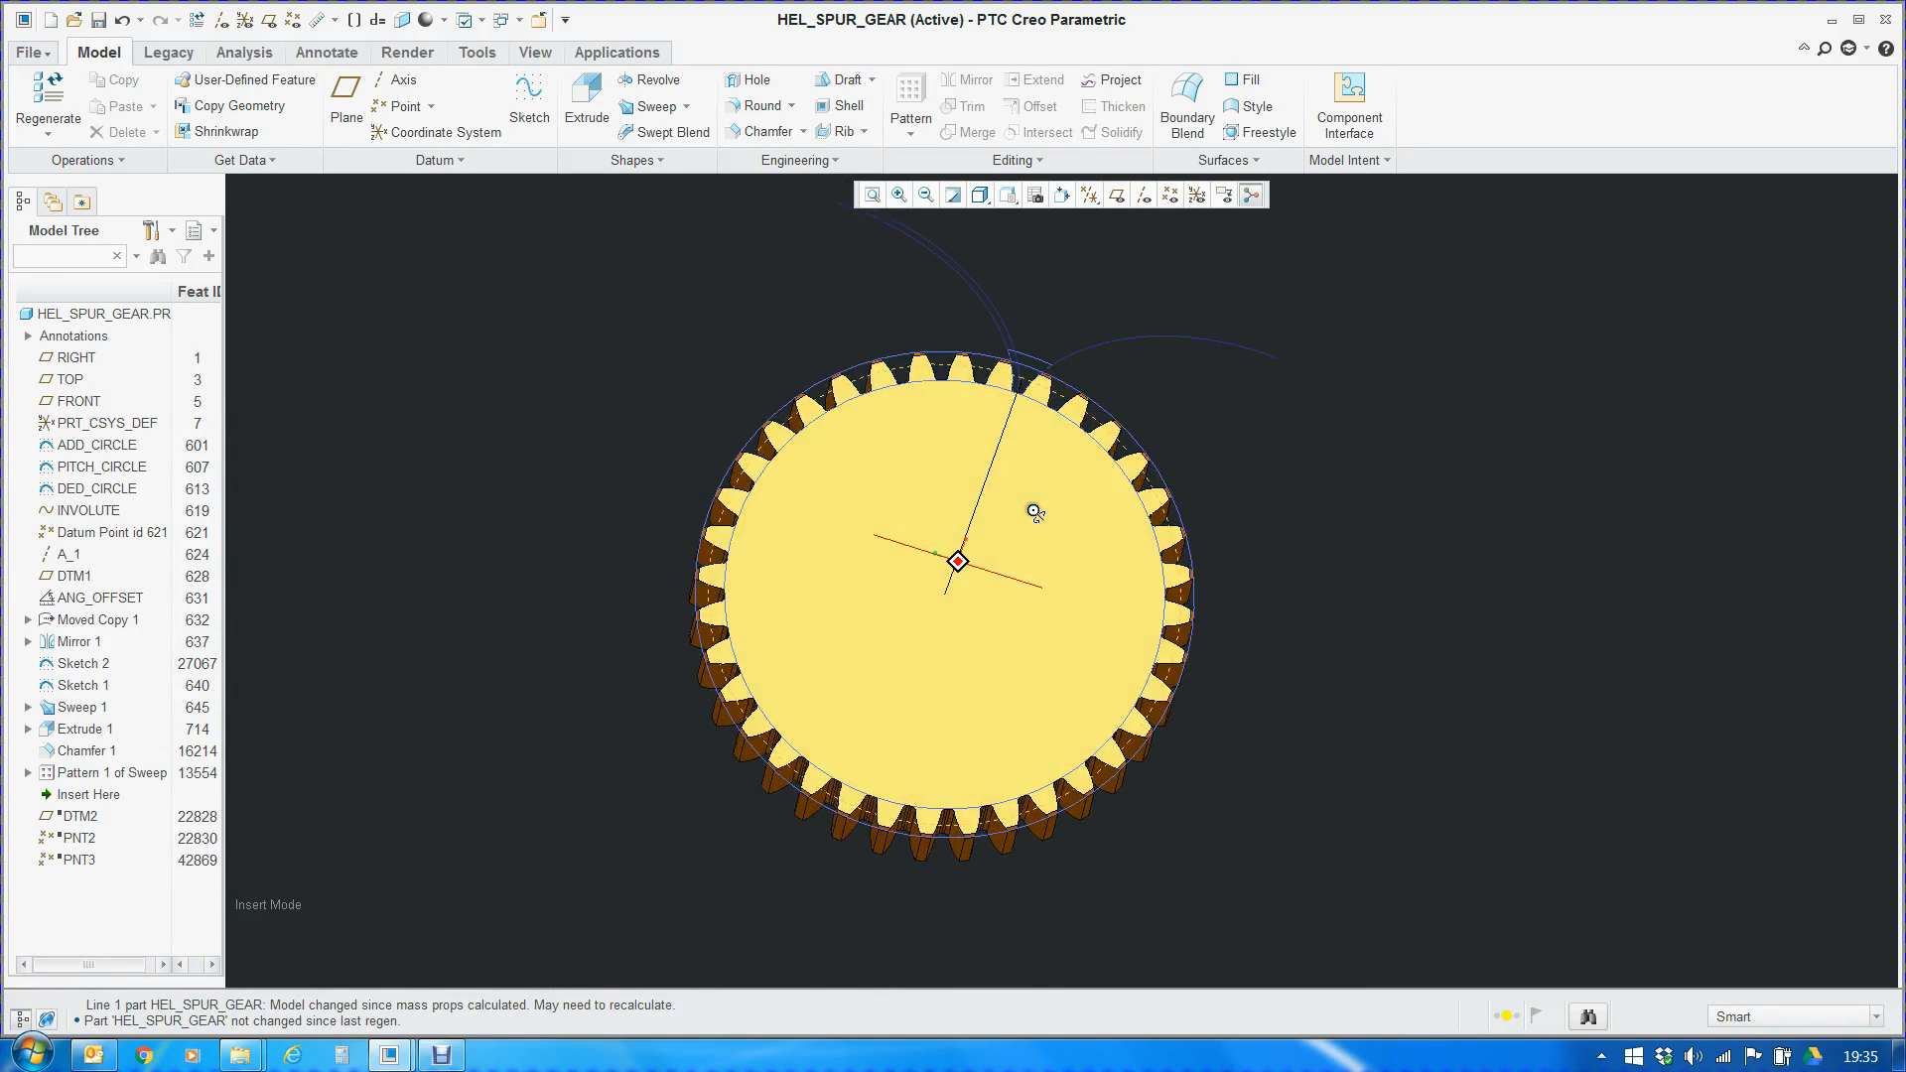
Move the insertion point below PNT3 to restore the suspended datum features, select DTM2, and display the datum planes
{"action": "left_click_drag", "start_coordinate": [89, 795], "coordinate": [98, 868]}
{"action": "left_click", "coordinate": [72, 796]}
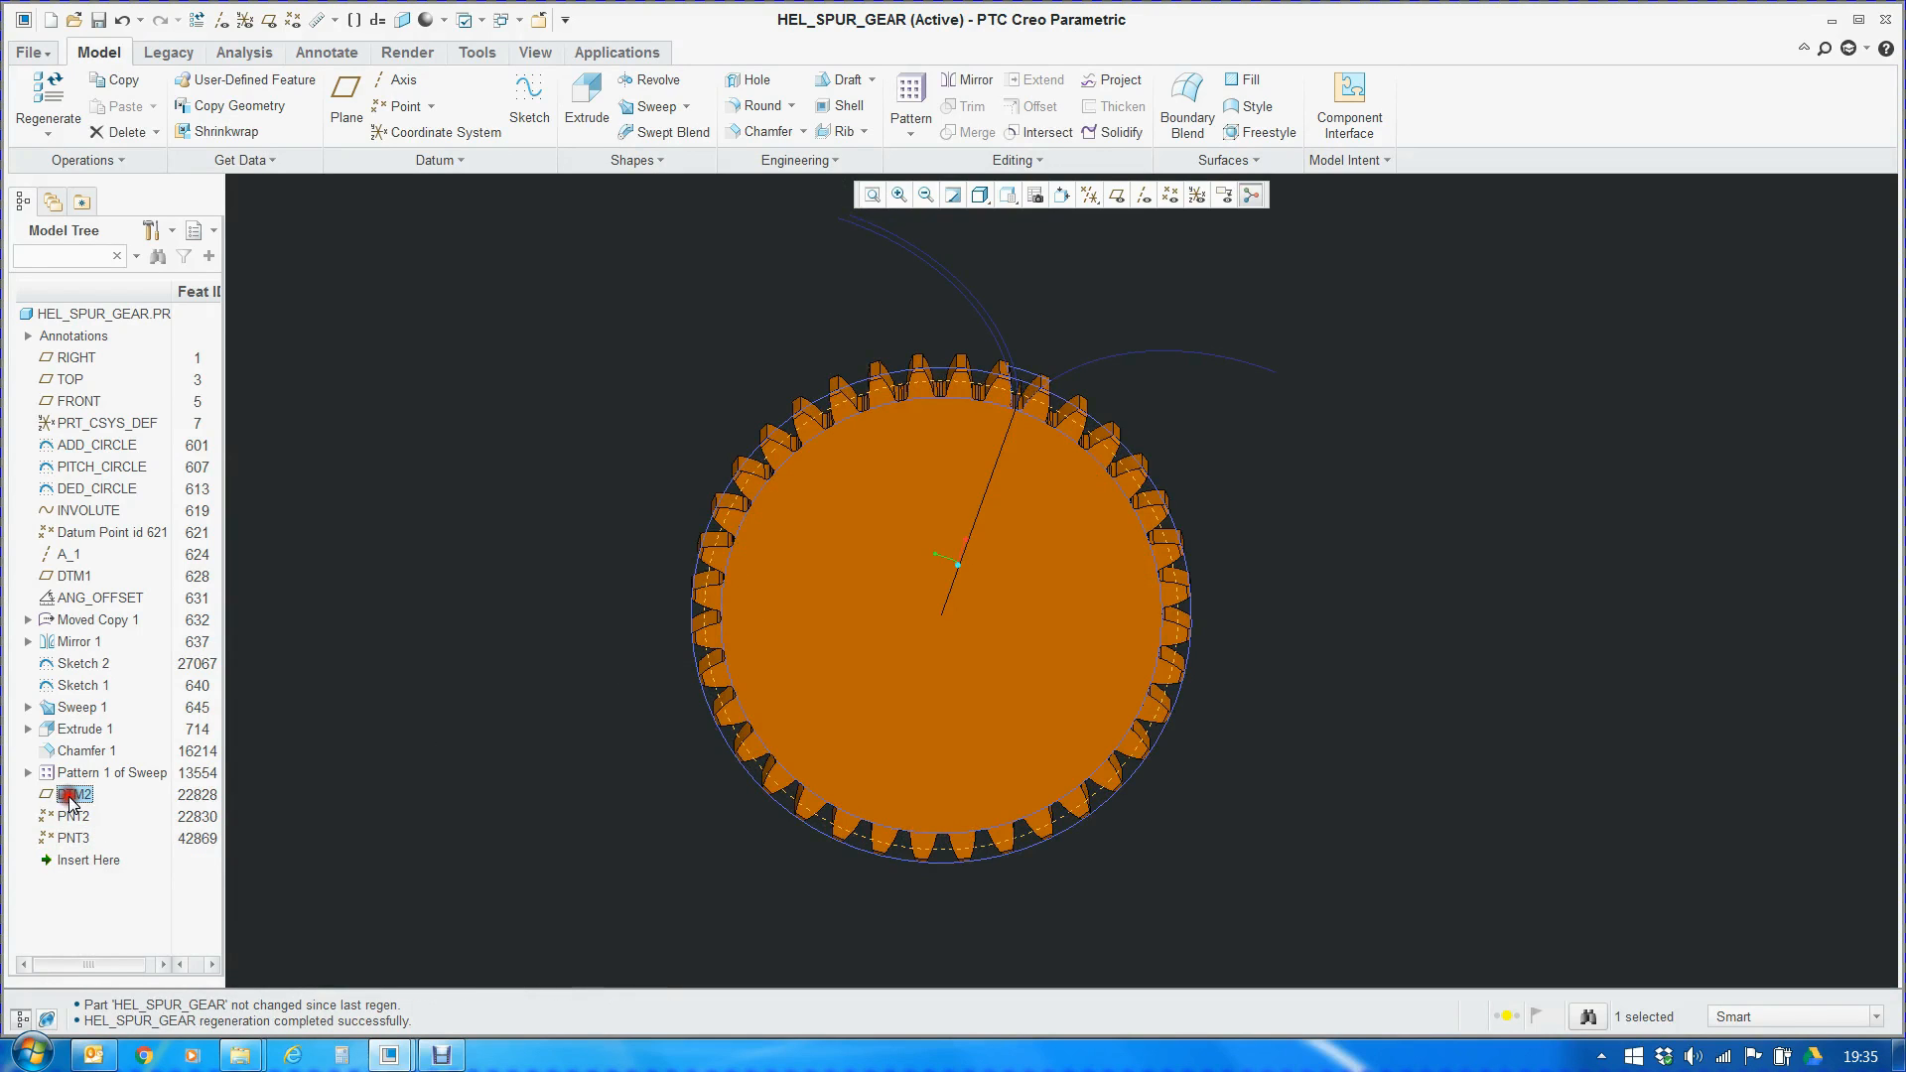
{"action": "left_click", "coordinate": [1122, 192]}
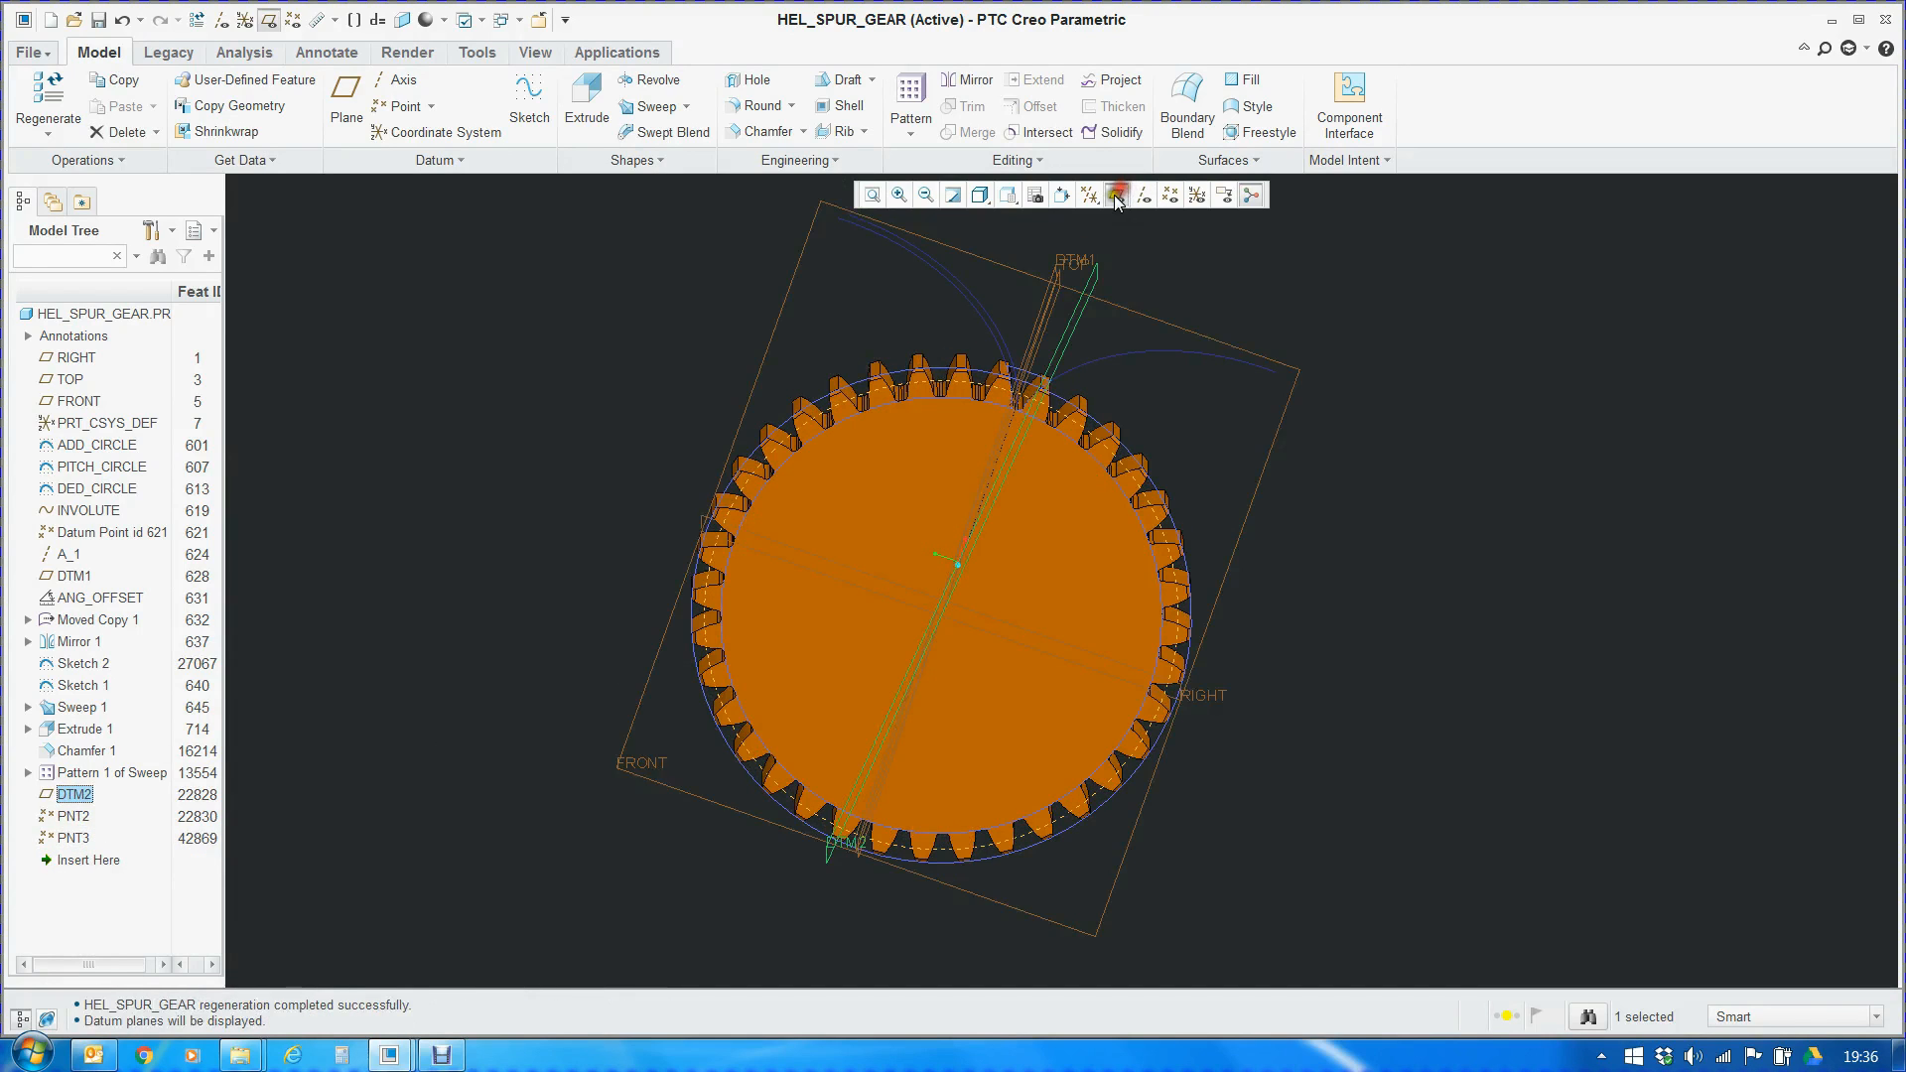
{"action": "middle_click_drag", "start_coordinate": [1288, 461], "coordinate": [1188, 452]}
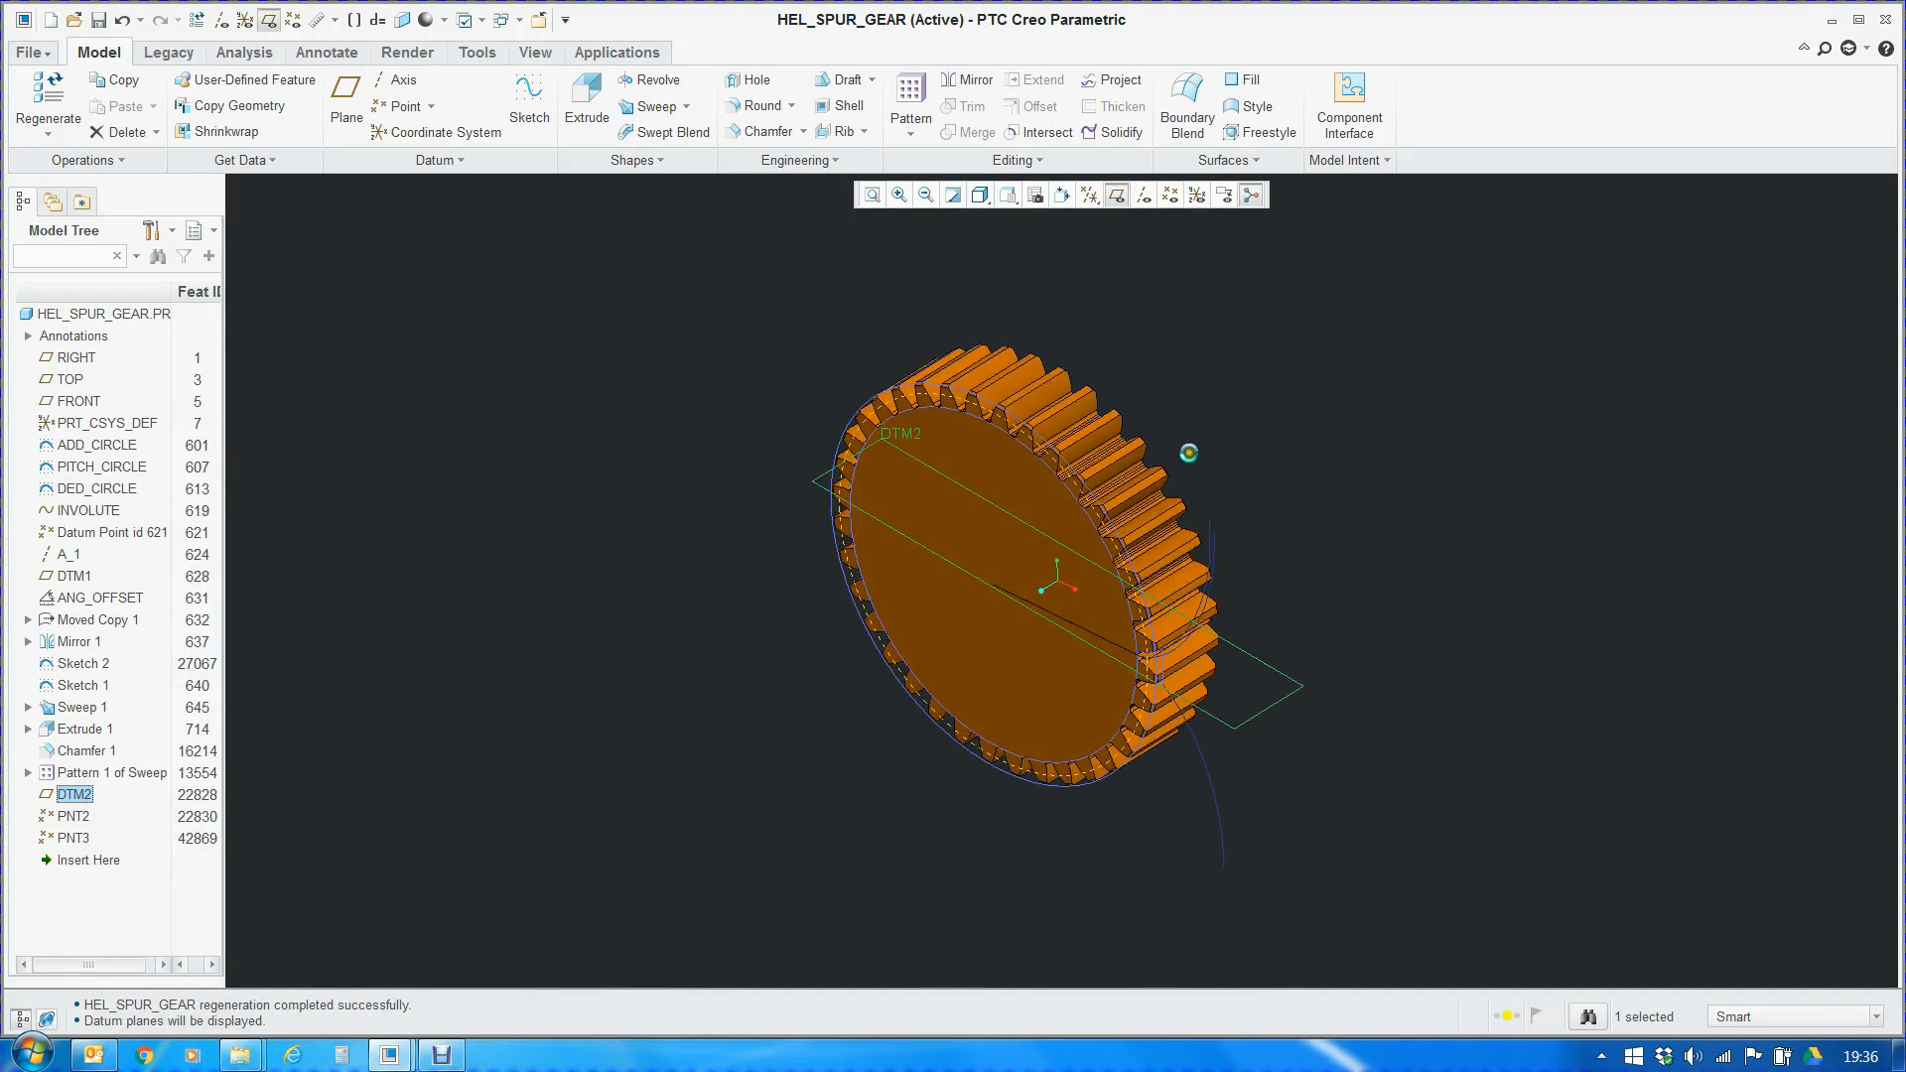
Open DTM2's definition, examine its axis A_1 and TOP plane references against the gear teeth, and accept the definition
{"action": "right_click", "coordinate": [74, 796]}
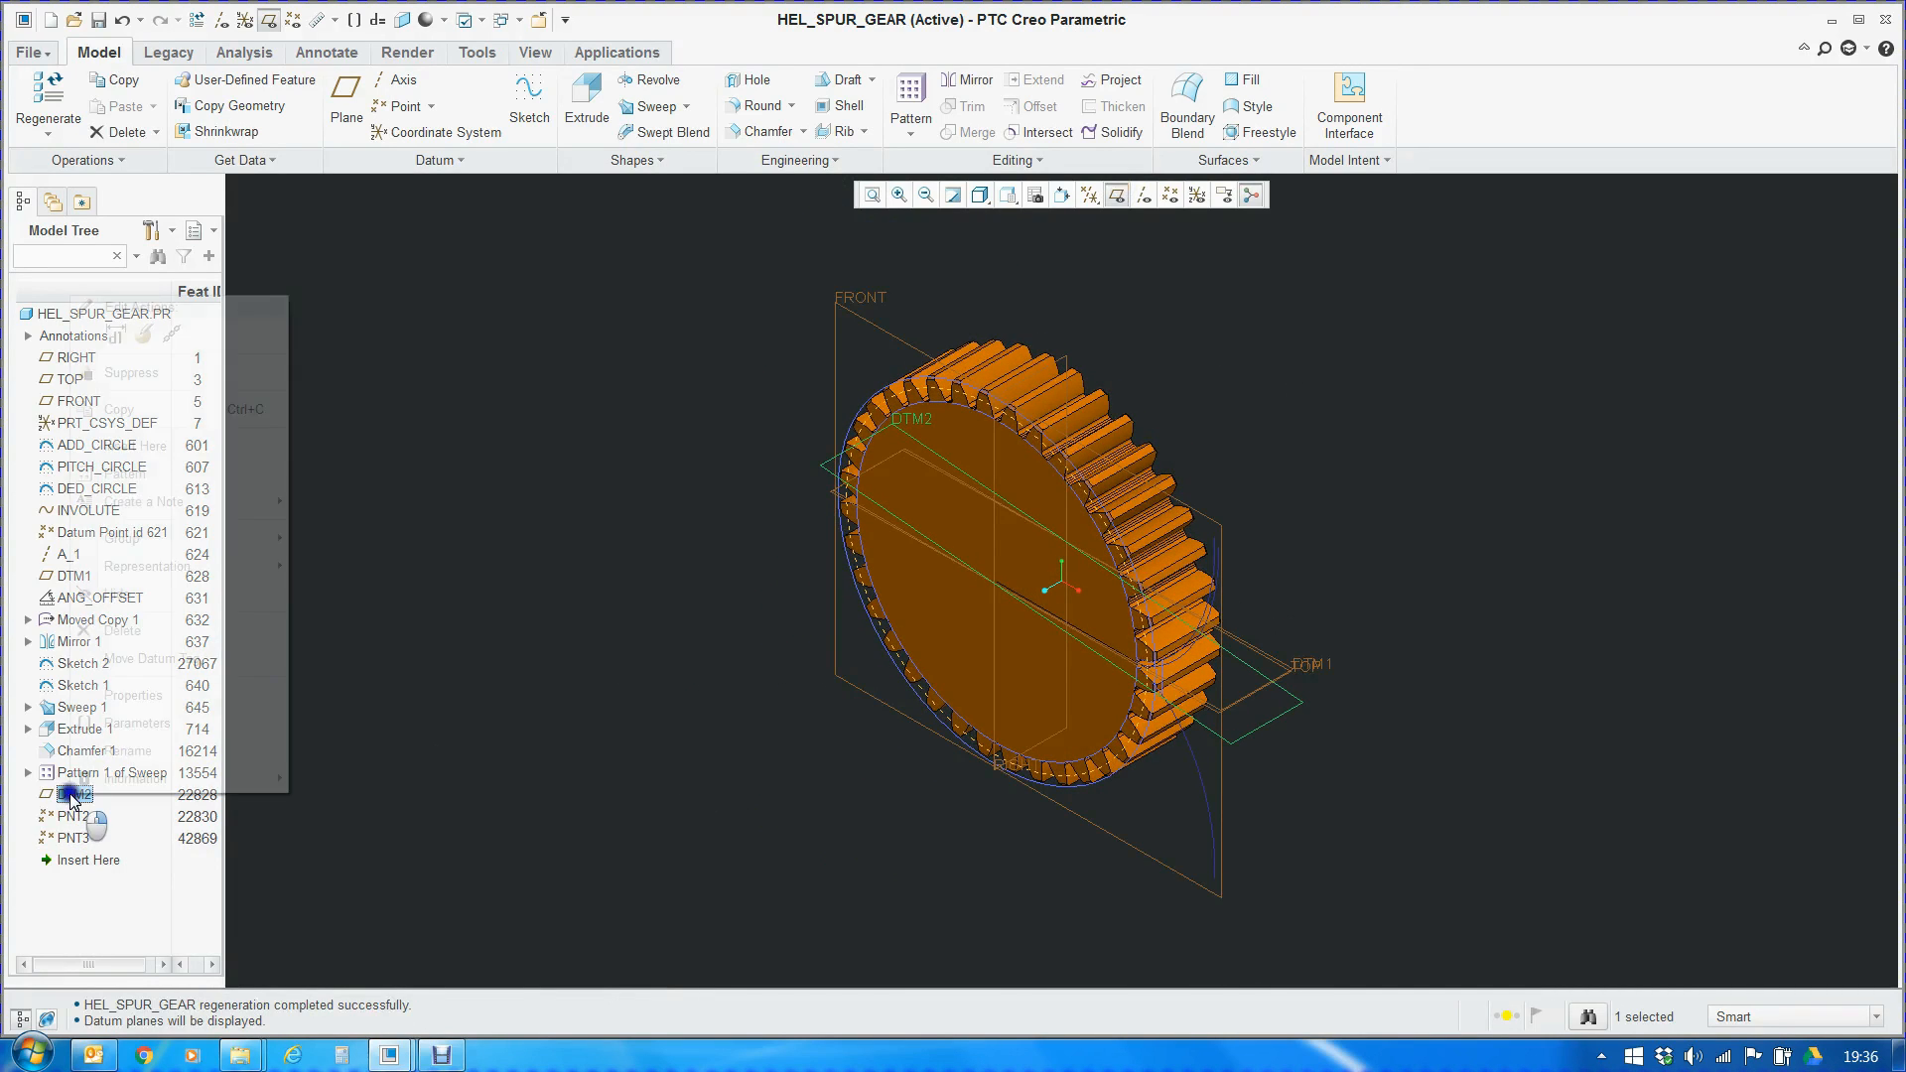
{"action": "left_click", "coordinate": [144, 336]}
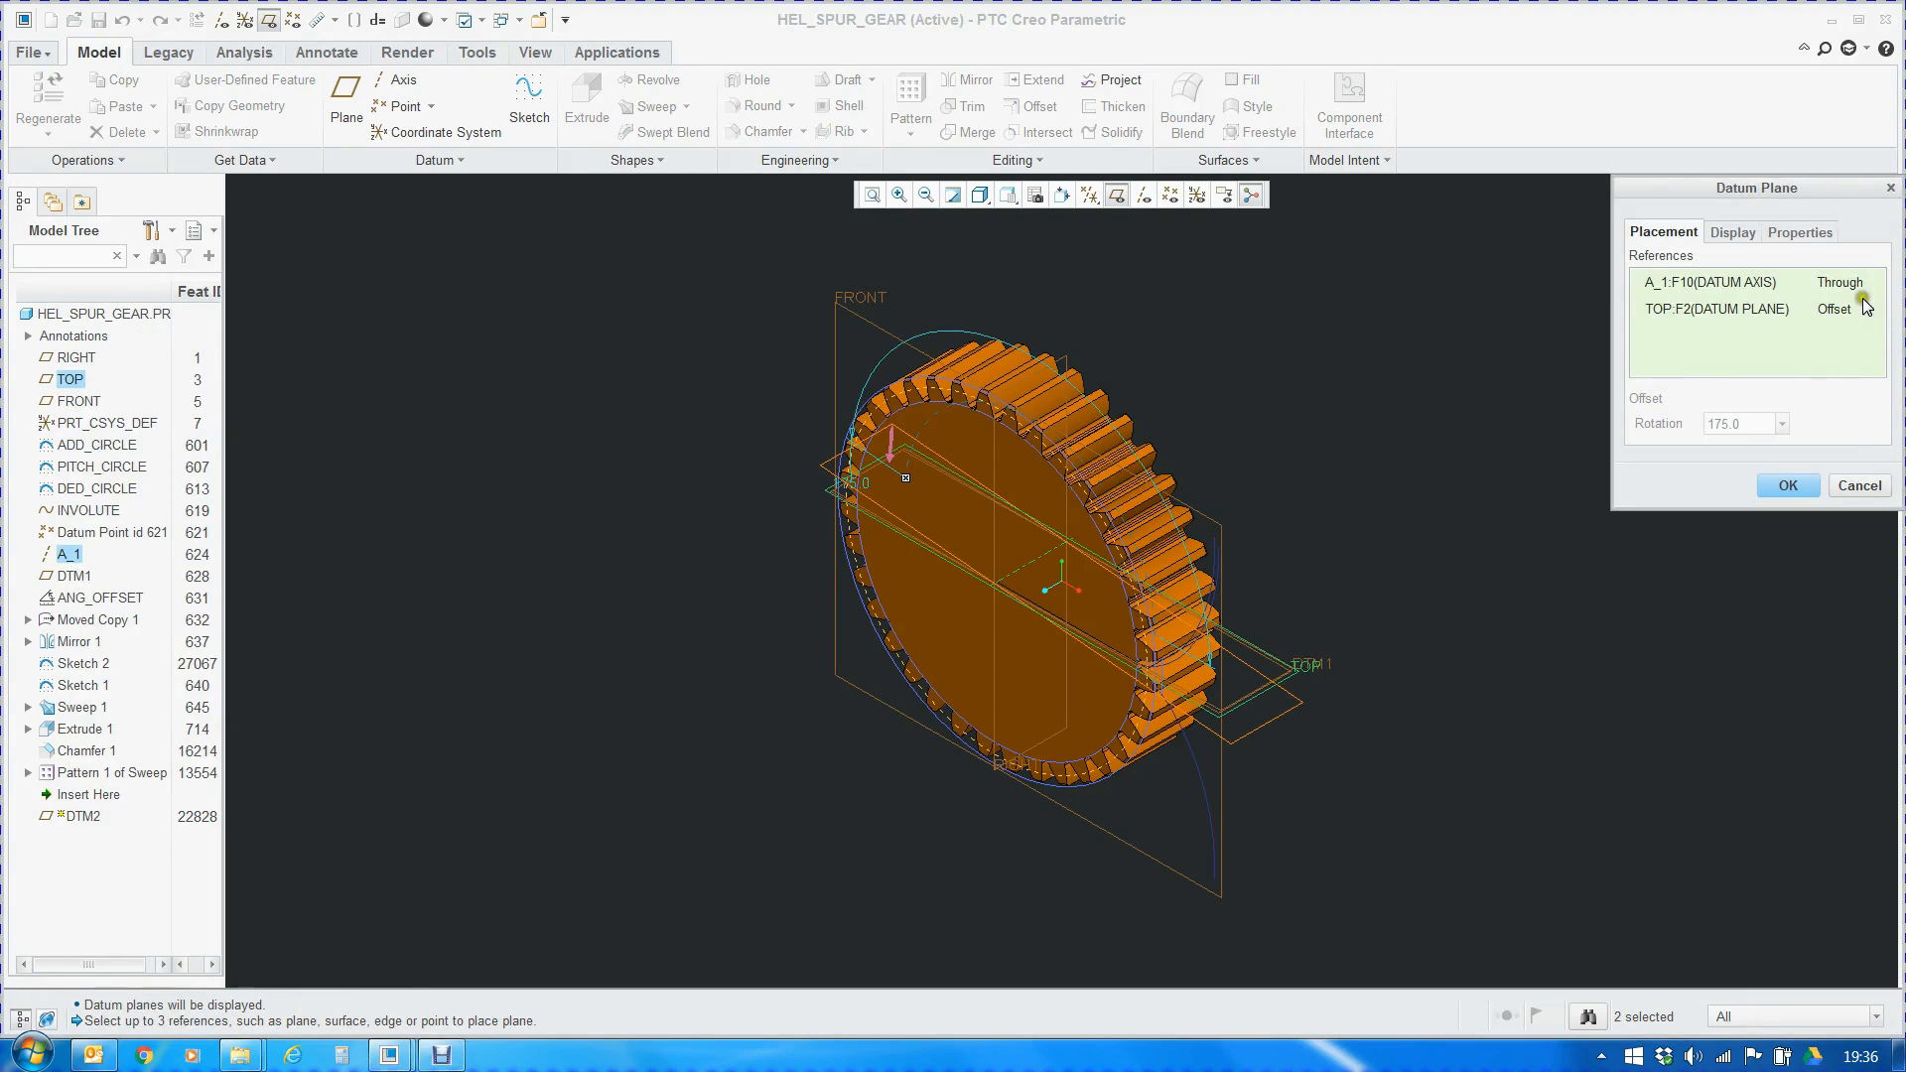
{"action": "middle_click_drag", "start_coordinate": [983, 505], "coordinate": [1060, 454]}
{"action": "scroll", "coordinate": [796, 553], "scroll_direction": "down", "scroll_amount": 5}
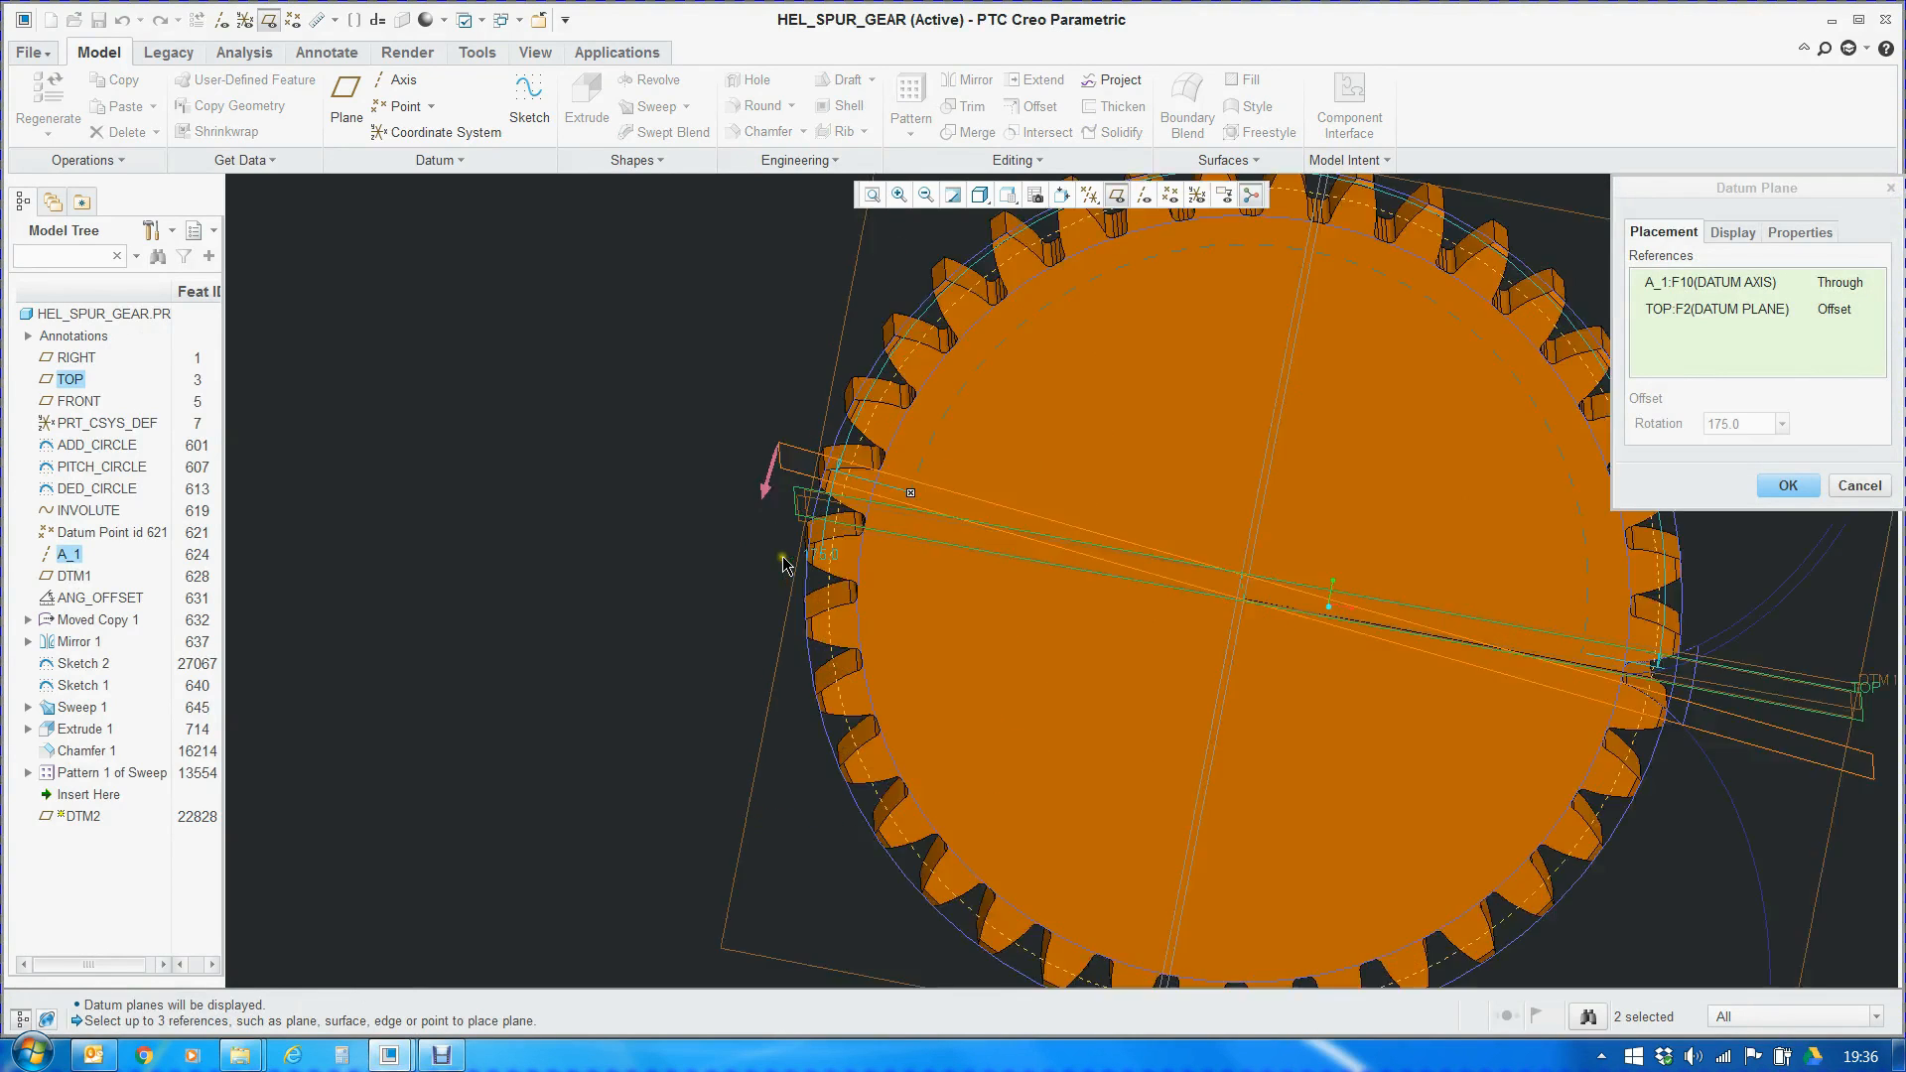
{"action": "middle_click_drag", "start_coordinate": [879, 562], "coordinate": [826, 617]}
{"action": "scroll", "coordinate": [826, 617], "scroll_direction": "up", "scroll_amount": 5}
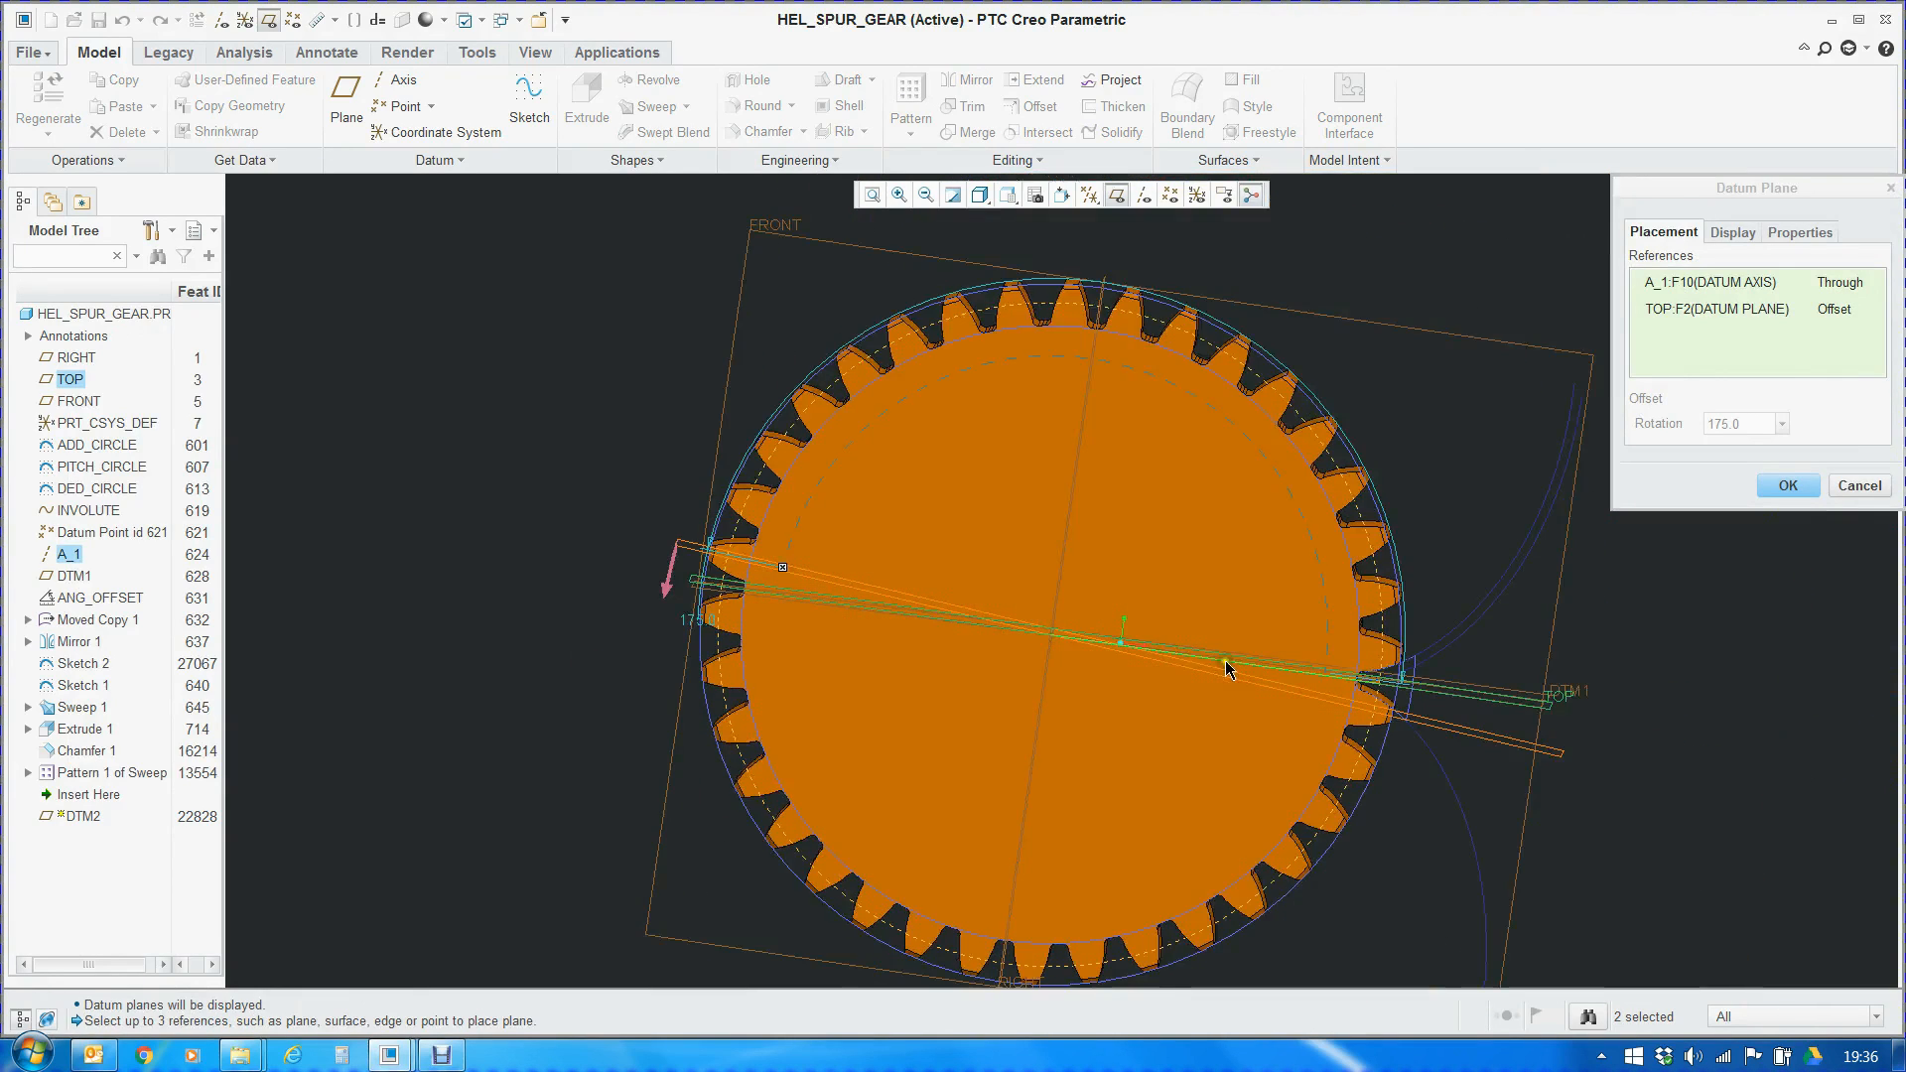
{"action": "middle_click_drag", "start_coordinate": [1231, 685], "coordinate": [1272, 725]}
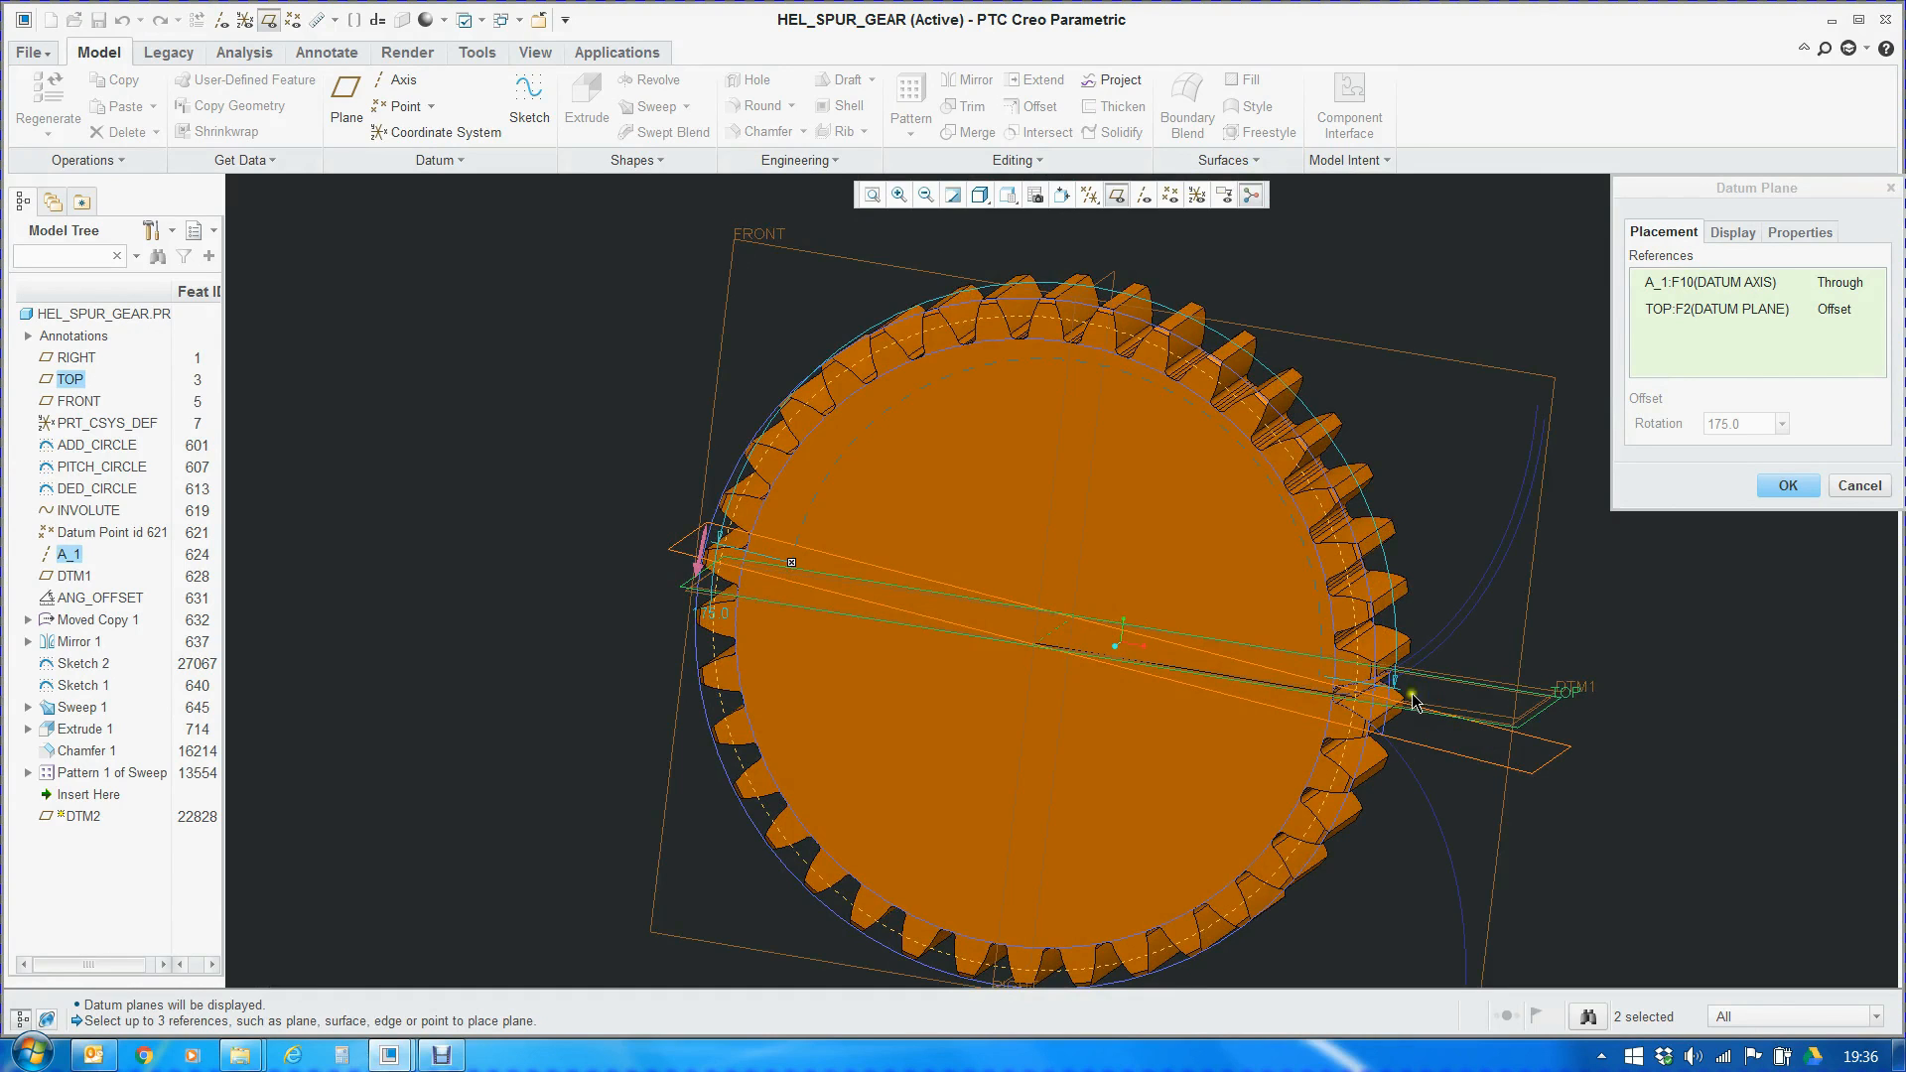
{"action": "left_click", "coordinate": [1787, 489]}
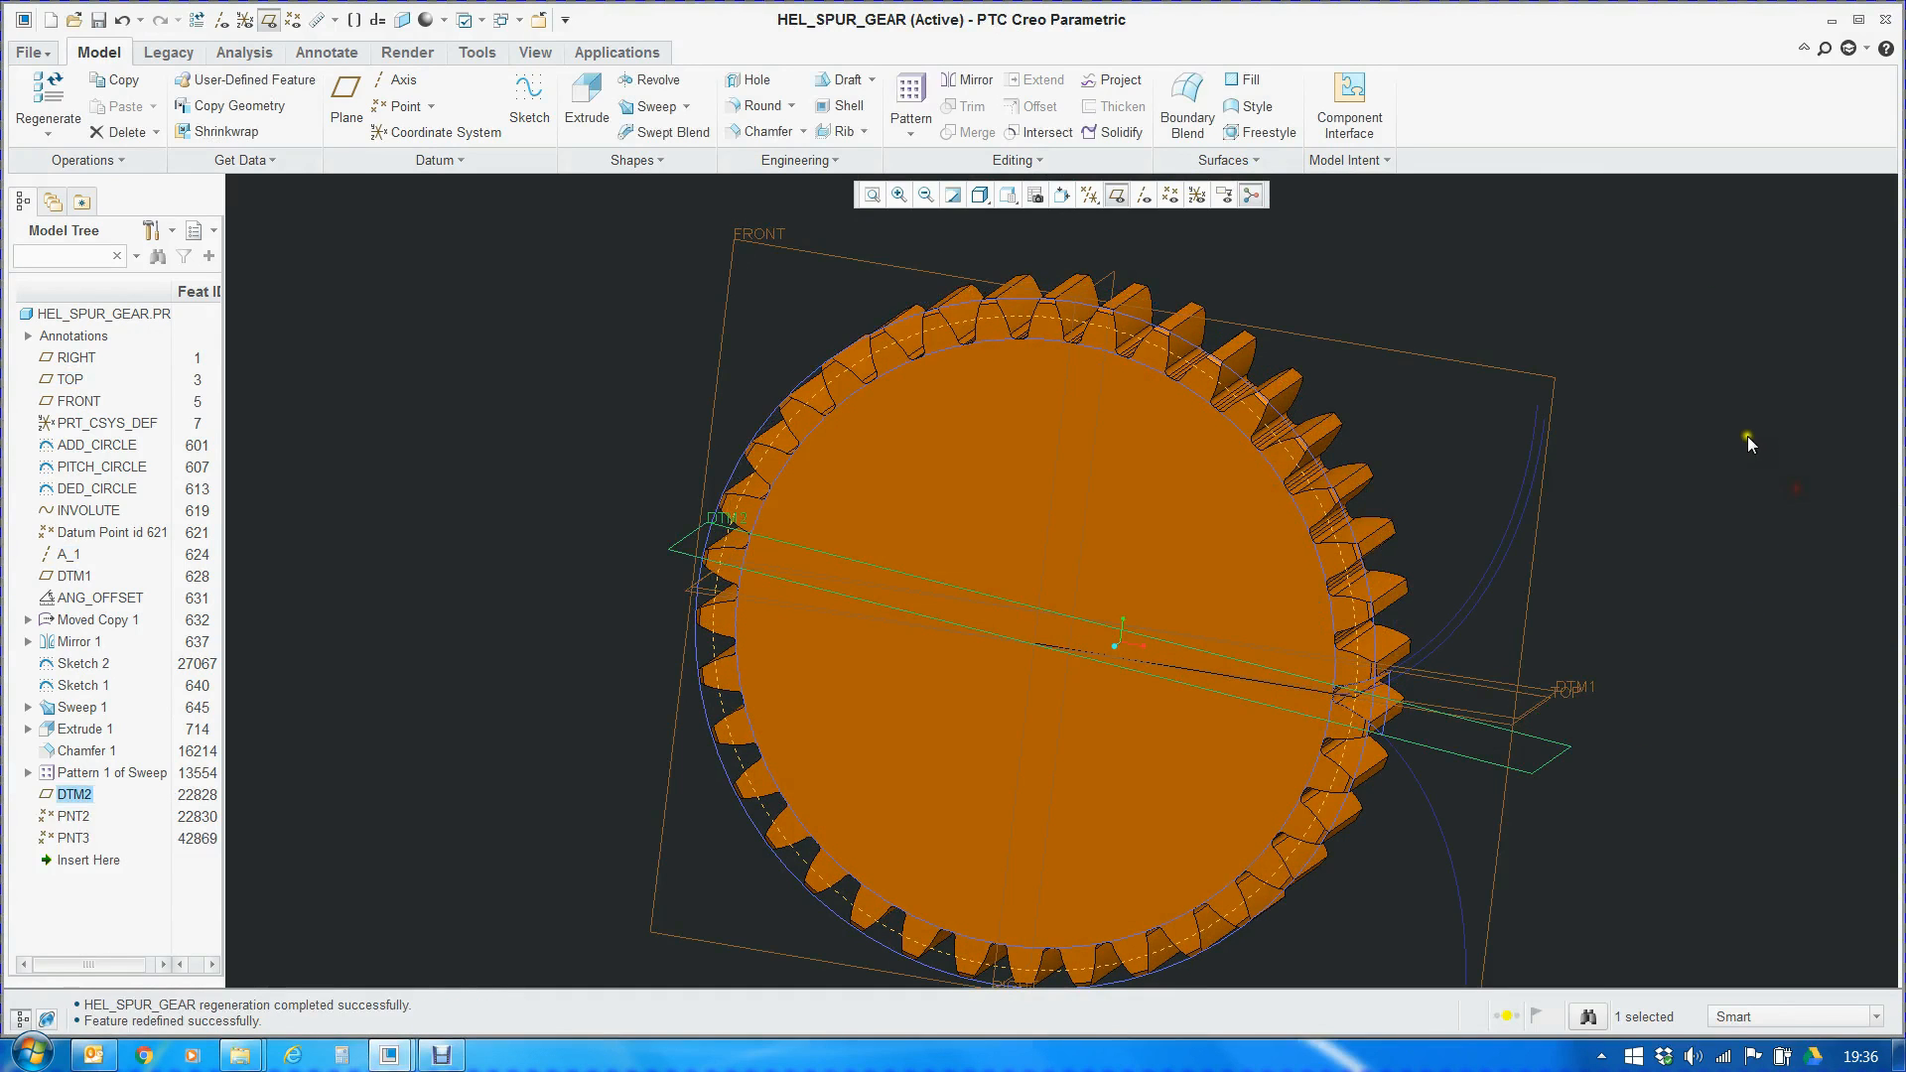
Review the part relations from d48=M/4 and p46=Z through the even/odd tooth condition that drives d51, and close them
{"action": "left_click", "coordinate": [1378, 161]}
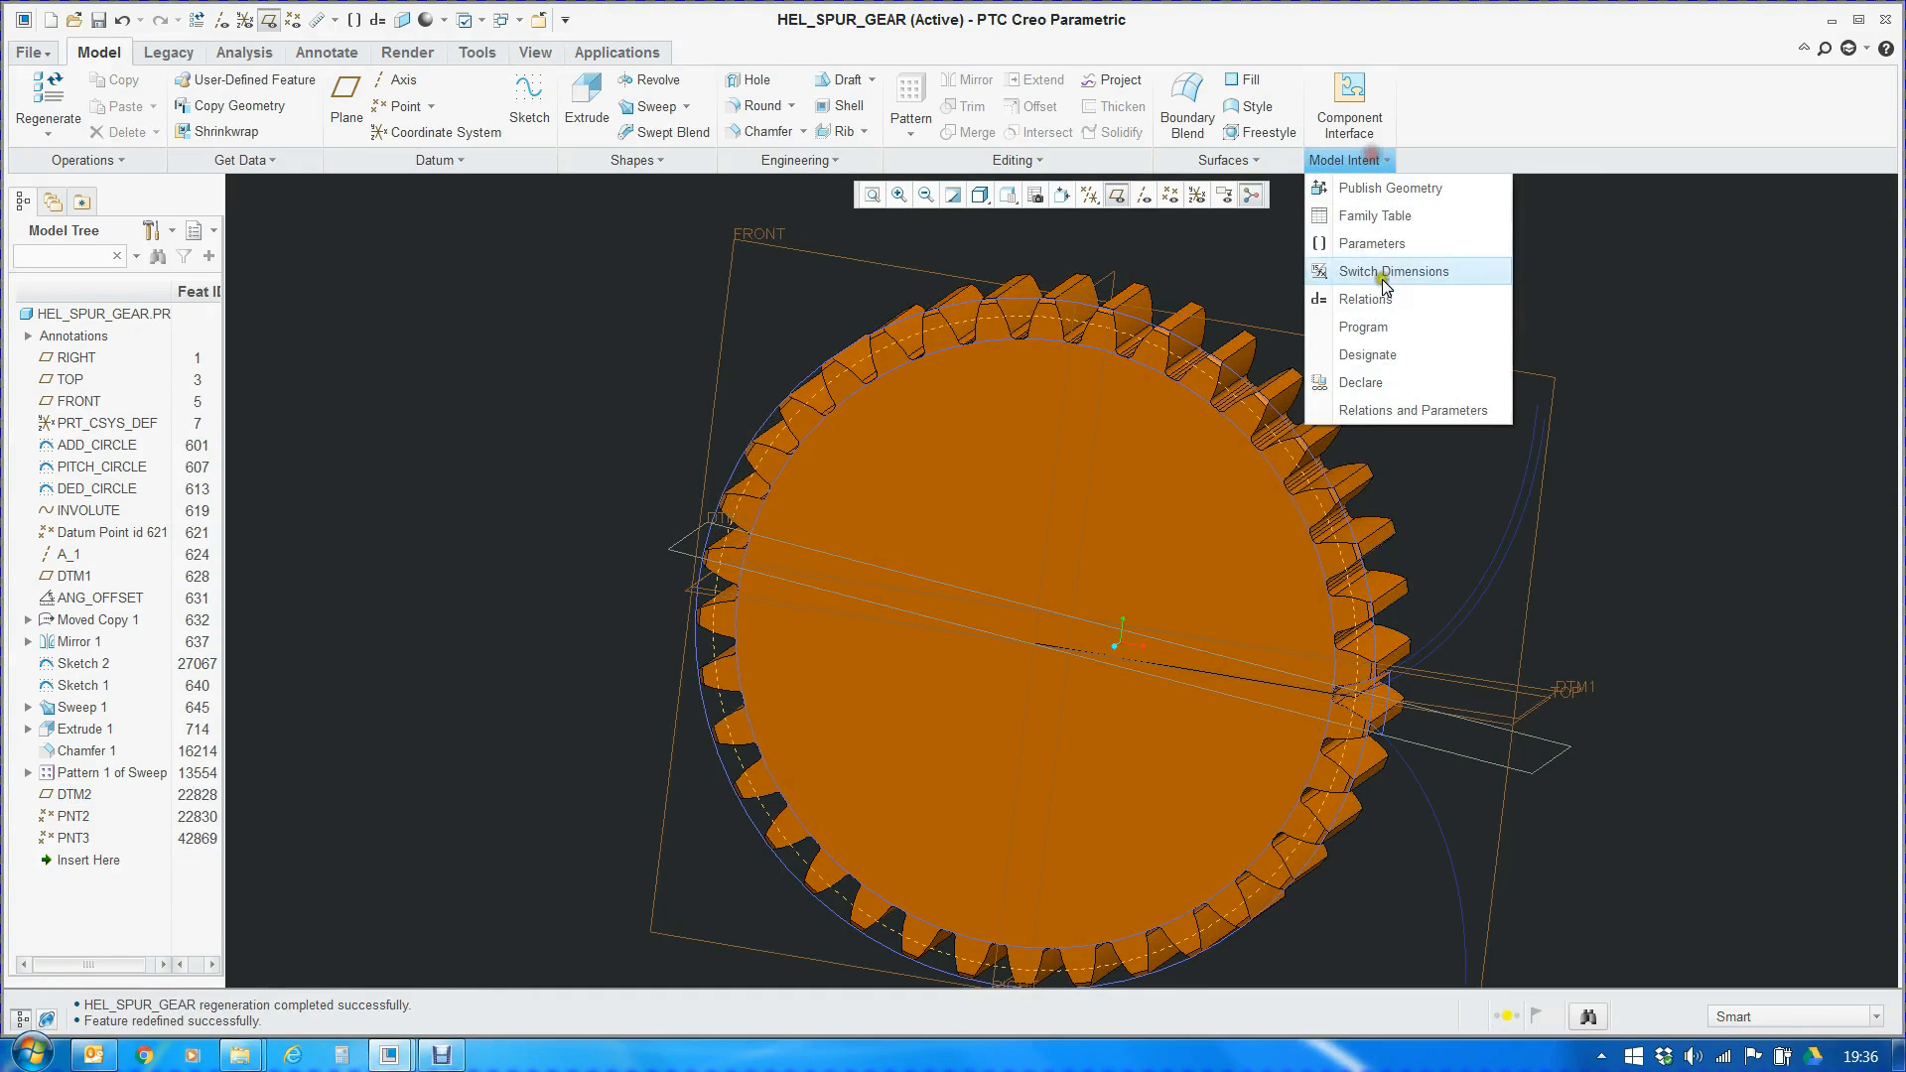
{"action": "left_click", "coordinate": [1405, 298]}
{"action": "scroll", "coordinate": [119, 839], "scroll_direction": "down", "scroll_amount": 7}
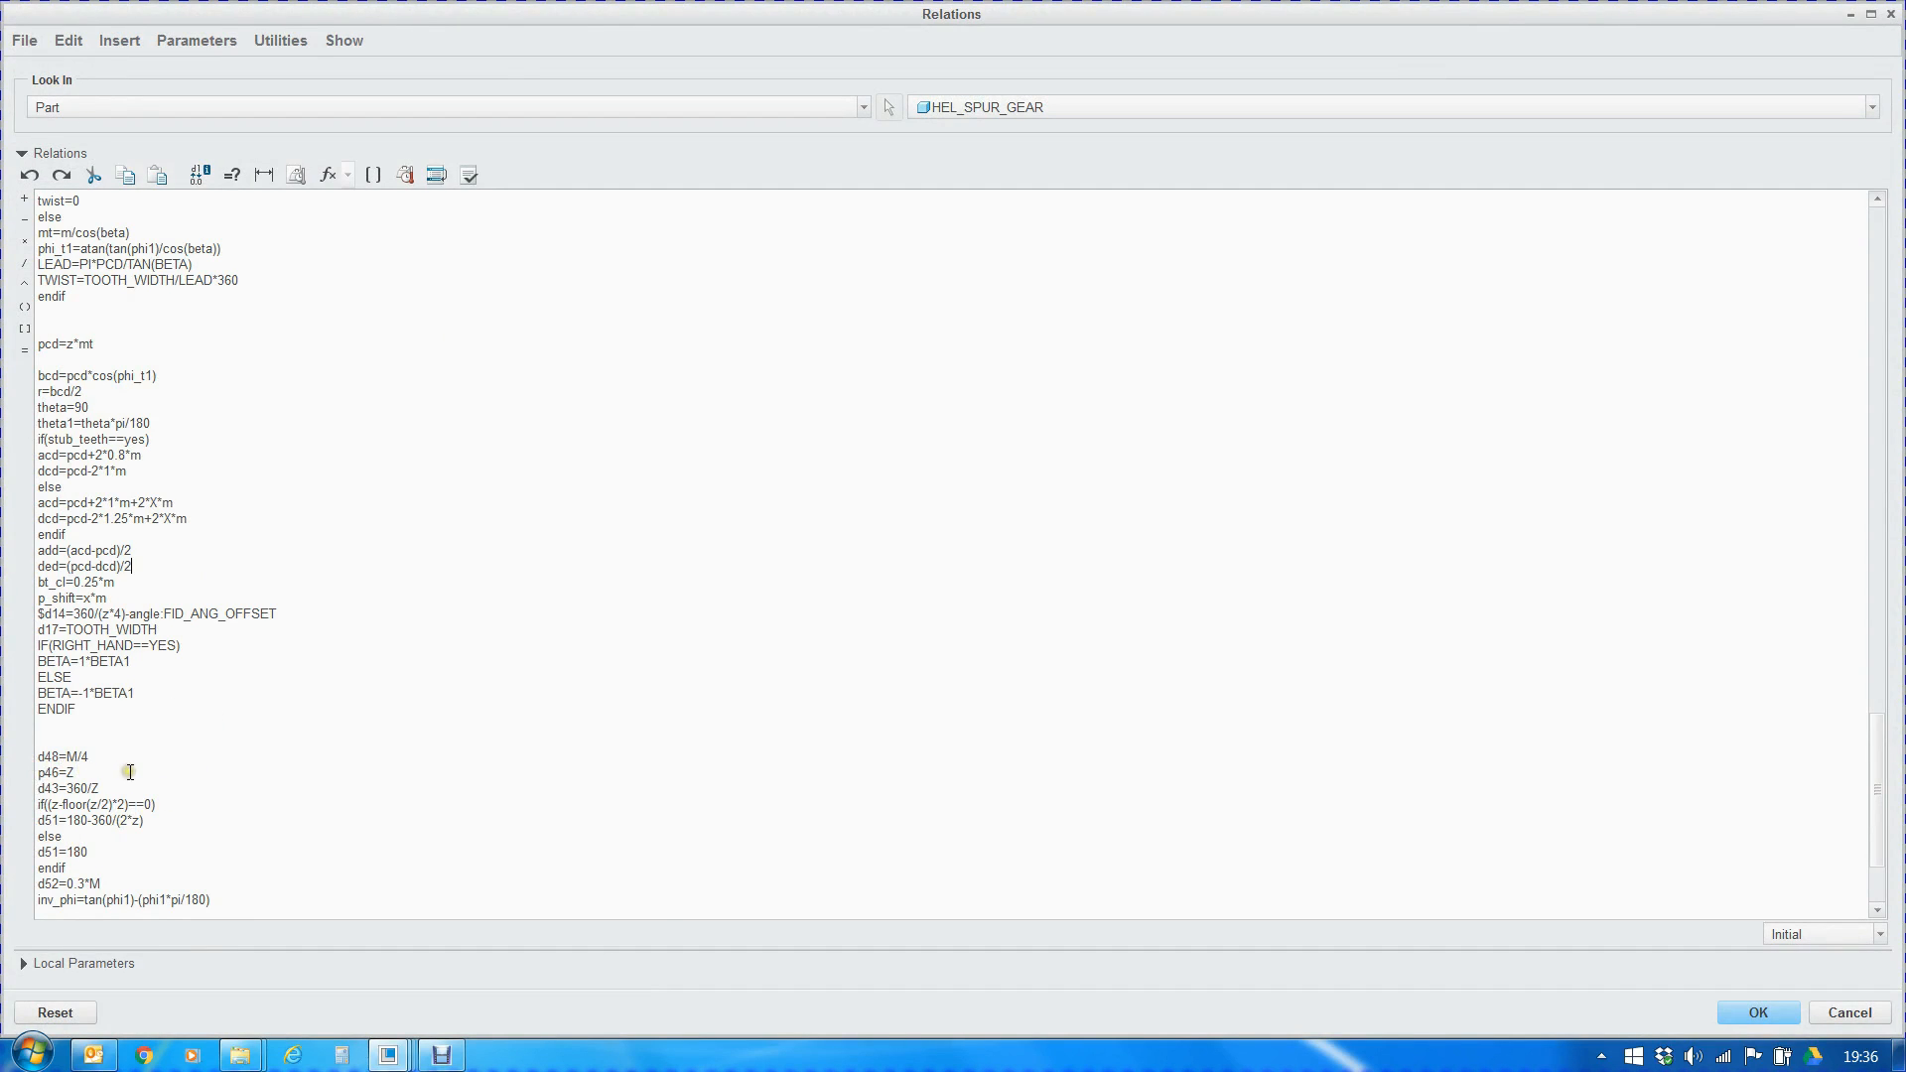
{"action": "left_click_drag", "start_coordinate": [40, 760], "coordinate": [85, 773]}
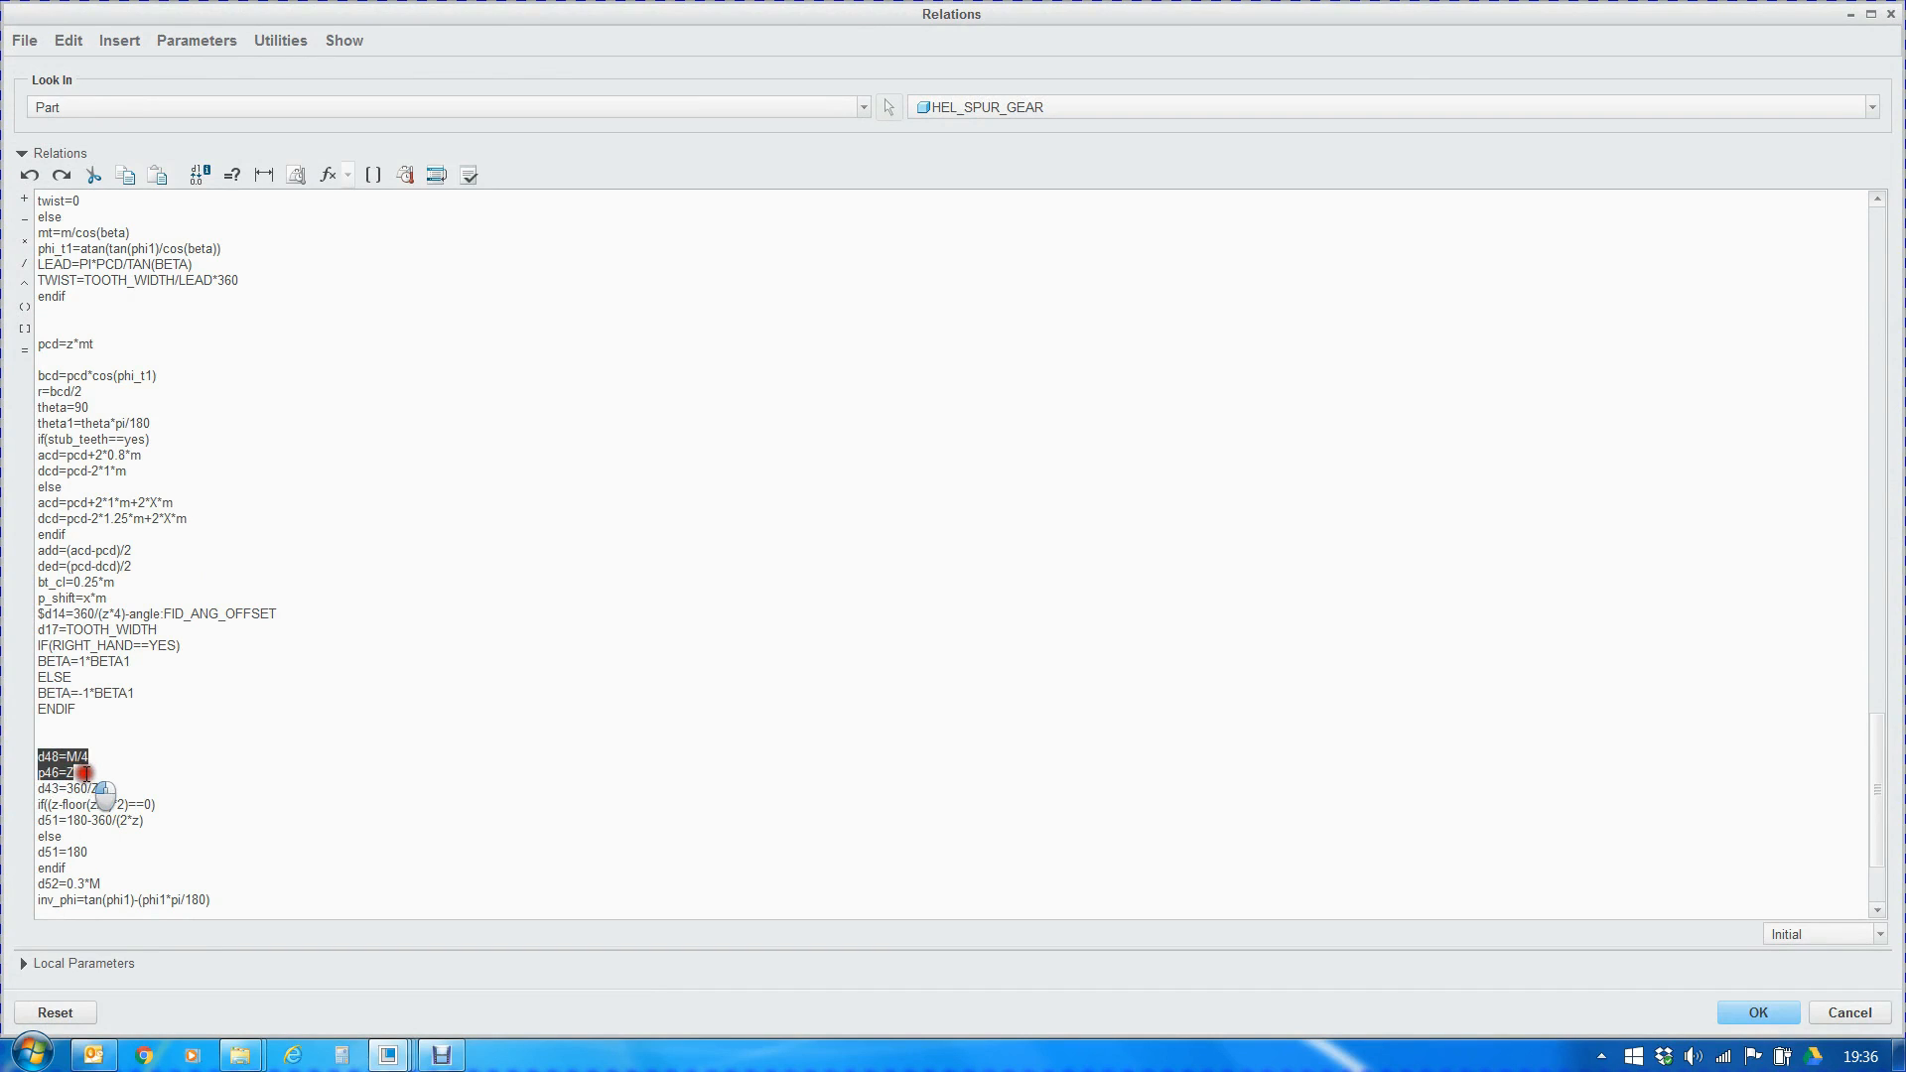
{"action": "left_click", "coordinate": [63, 804]}
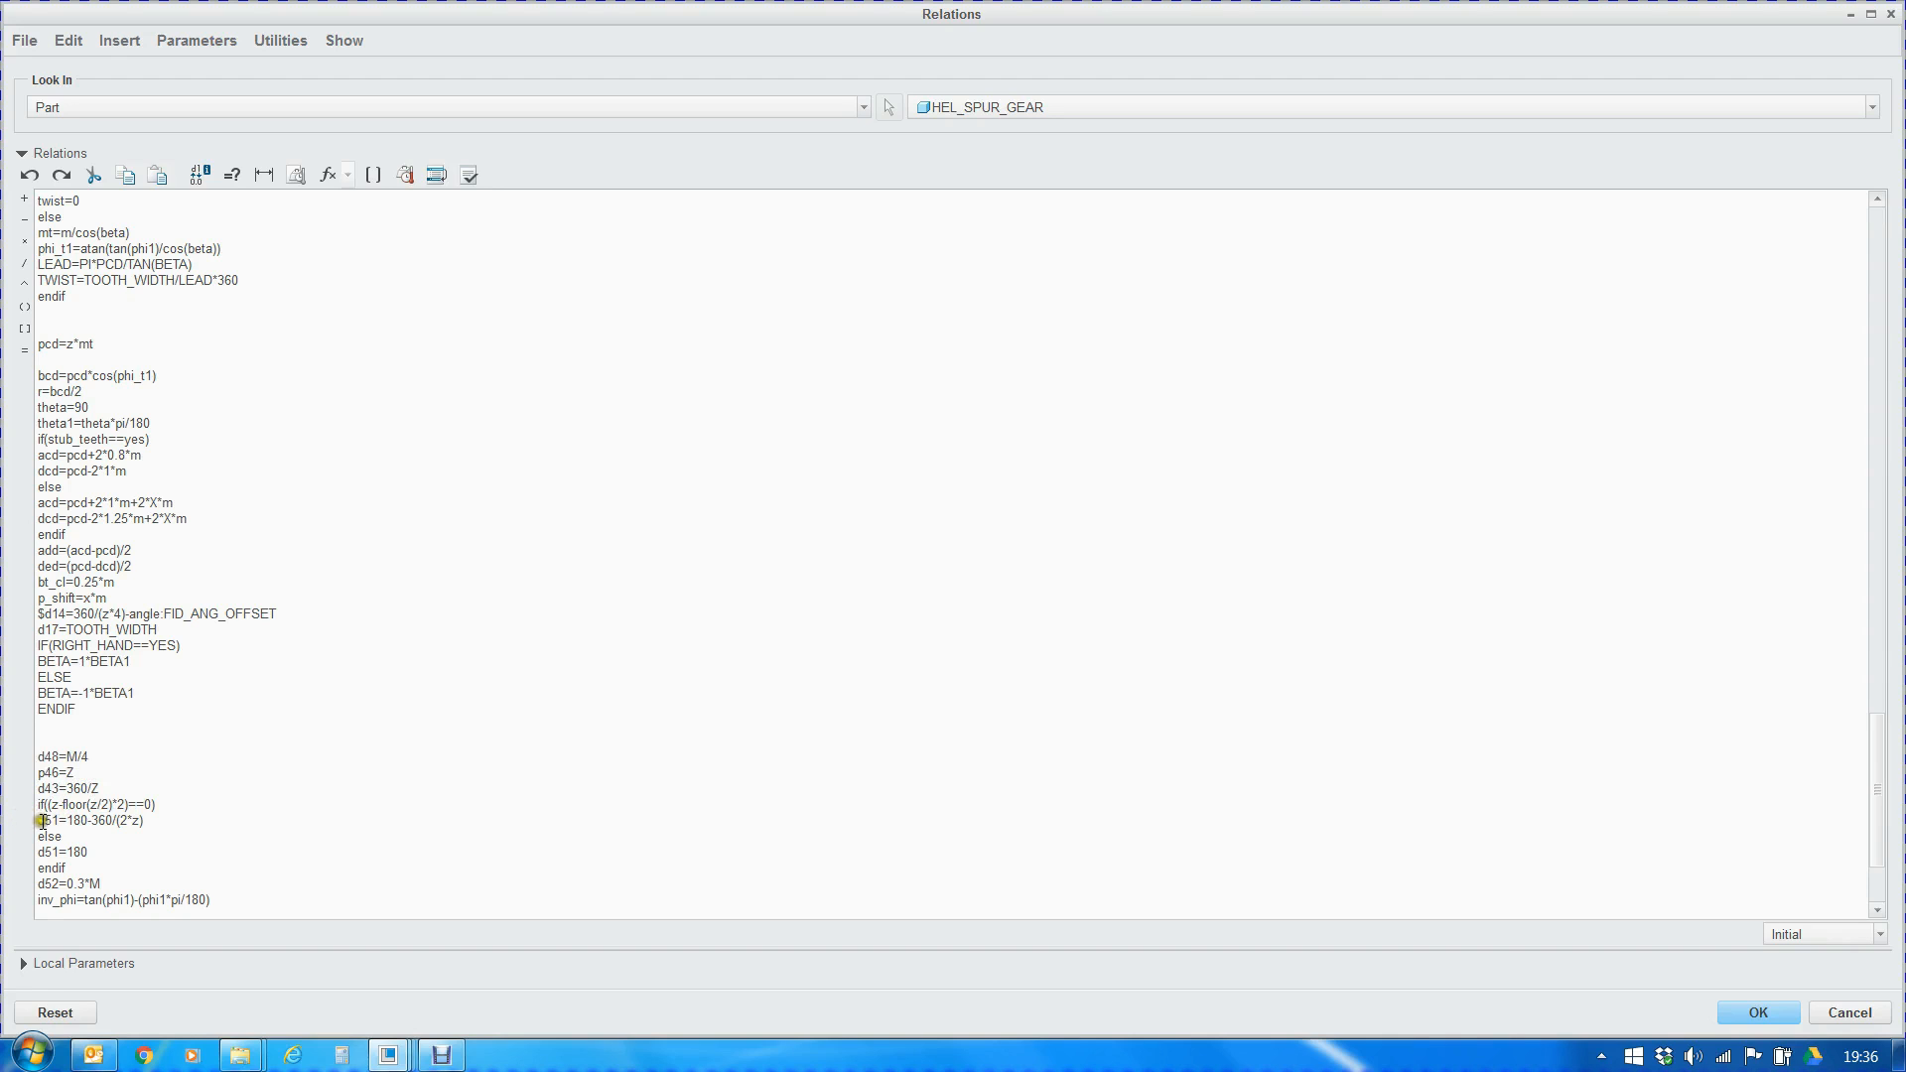
{"action": "scroll", "coordinate": [132, 785], "scroll_direction": "down", "scroll_amount": 3}
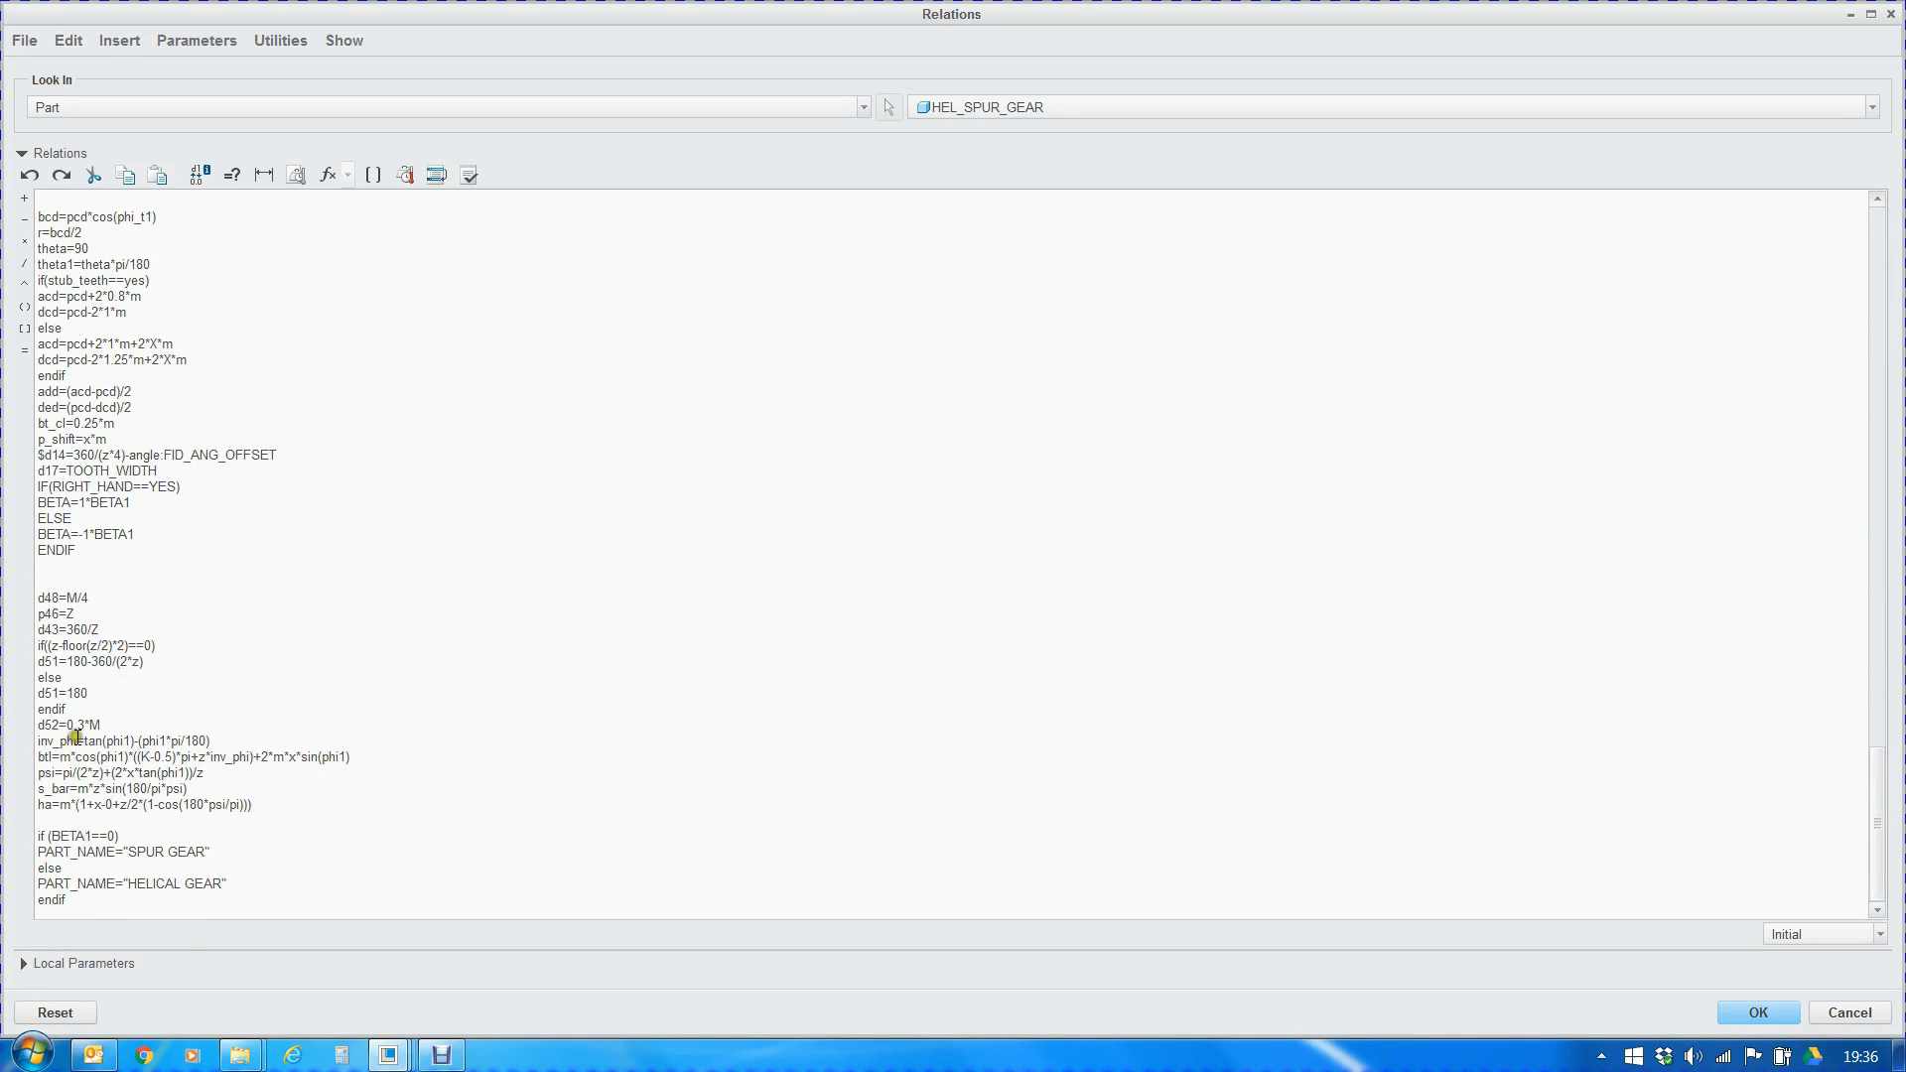
{"action": "left_click", "coordinate": [40, 645]}
{"action": "left_click", "coordinate": [1794, 1011]}
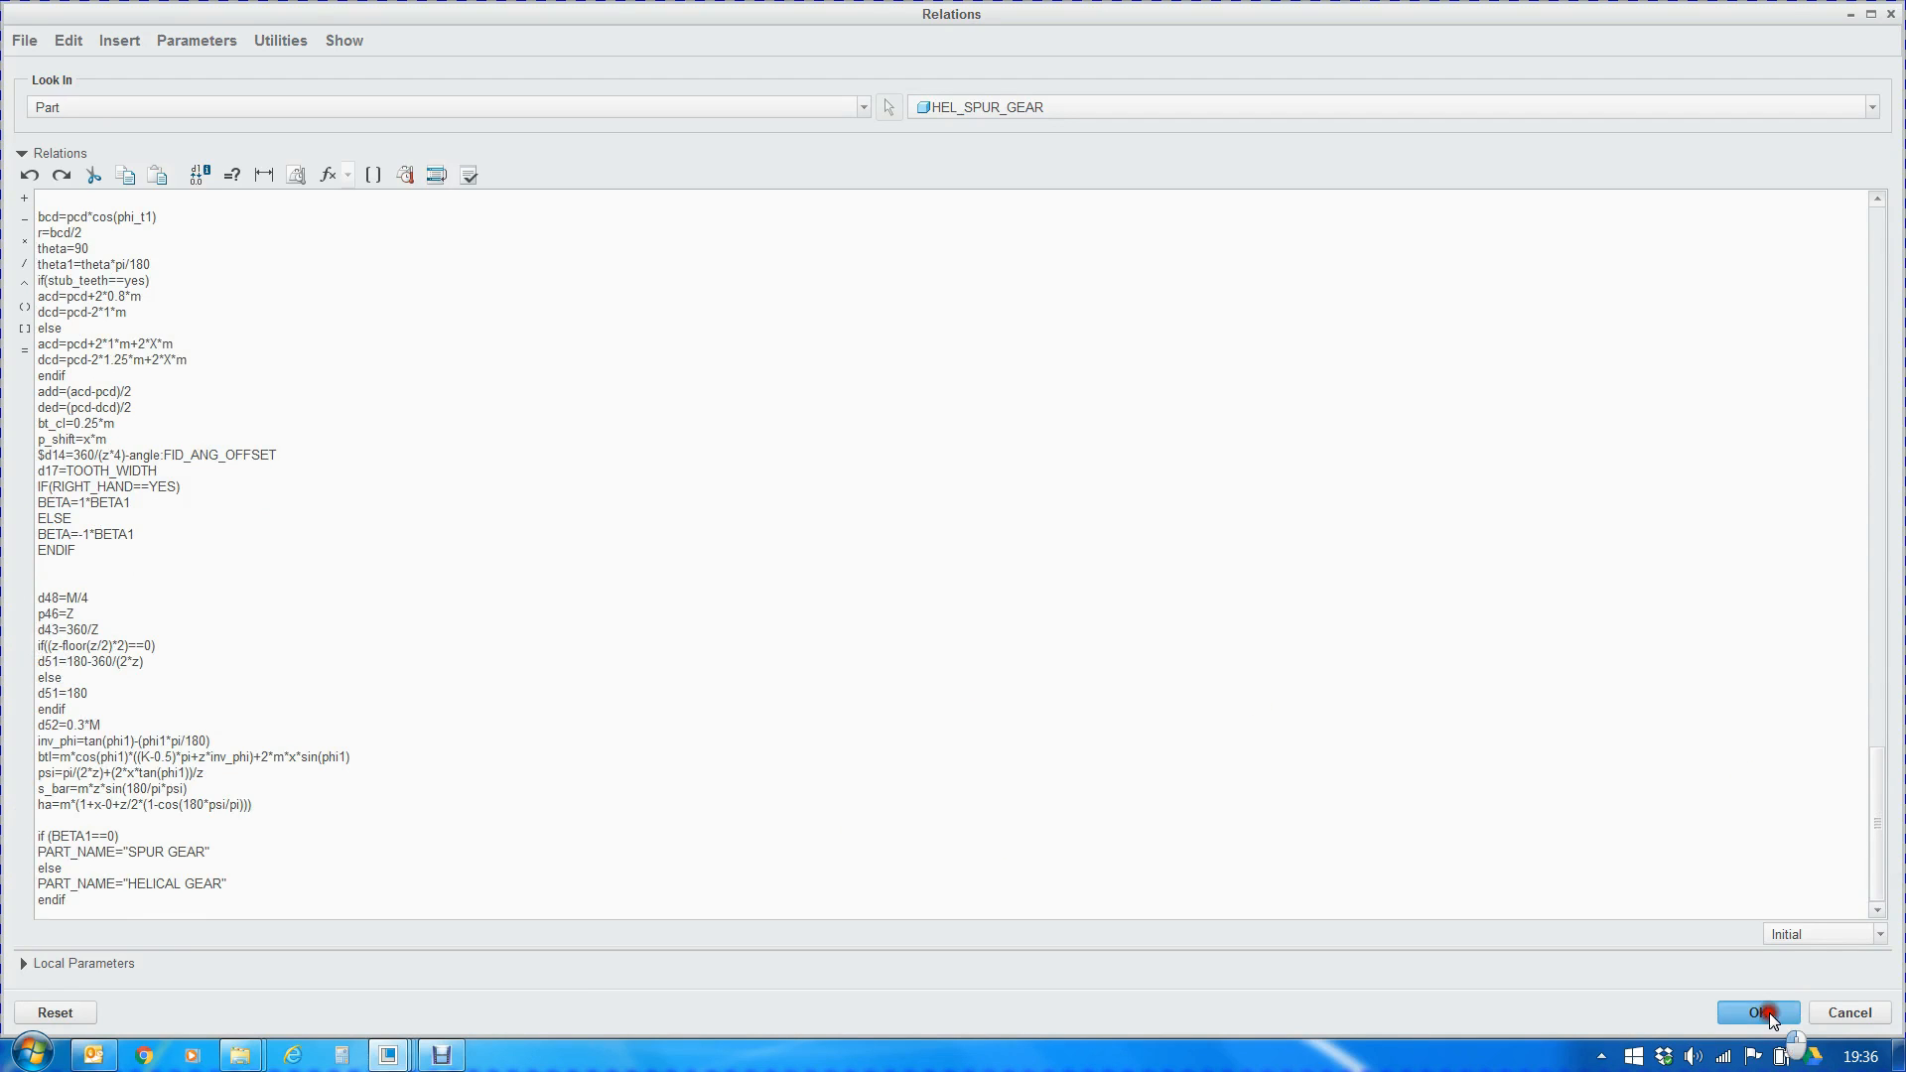
Hide the datum planes, display the datum points, and select PNT2 on the gear tooth at the pitch circle
{"action": "middle_click_drag", "start_coordinate": [1094, 663], "coordinate": [752, 621]}
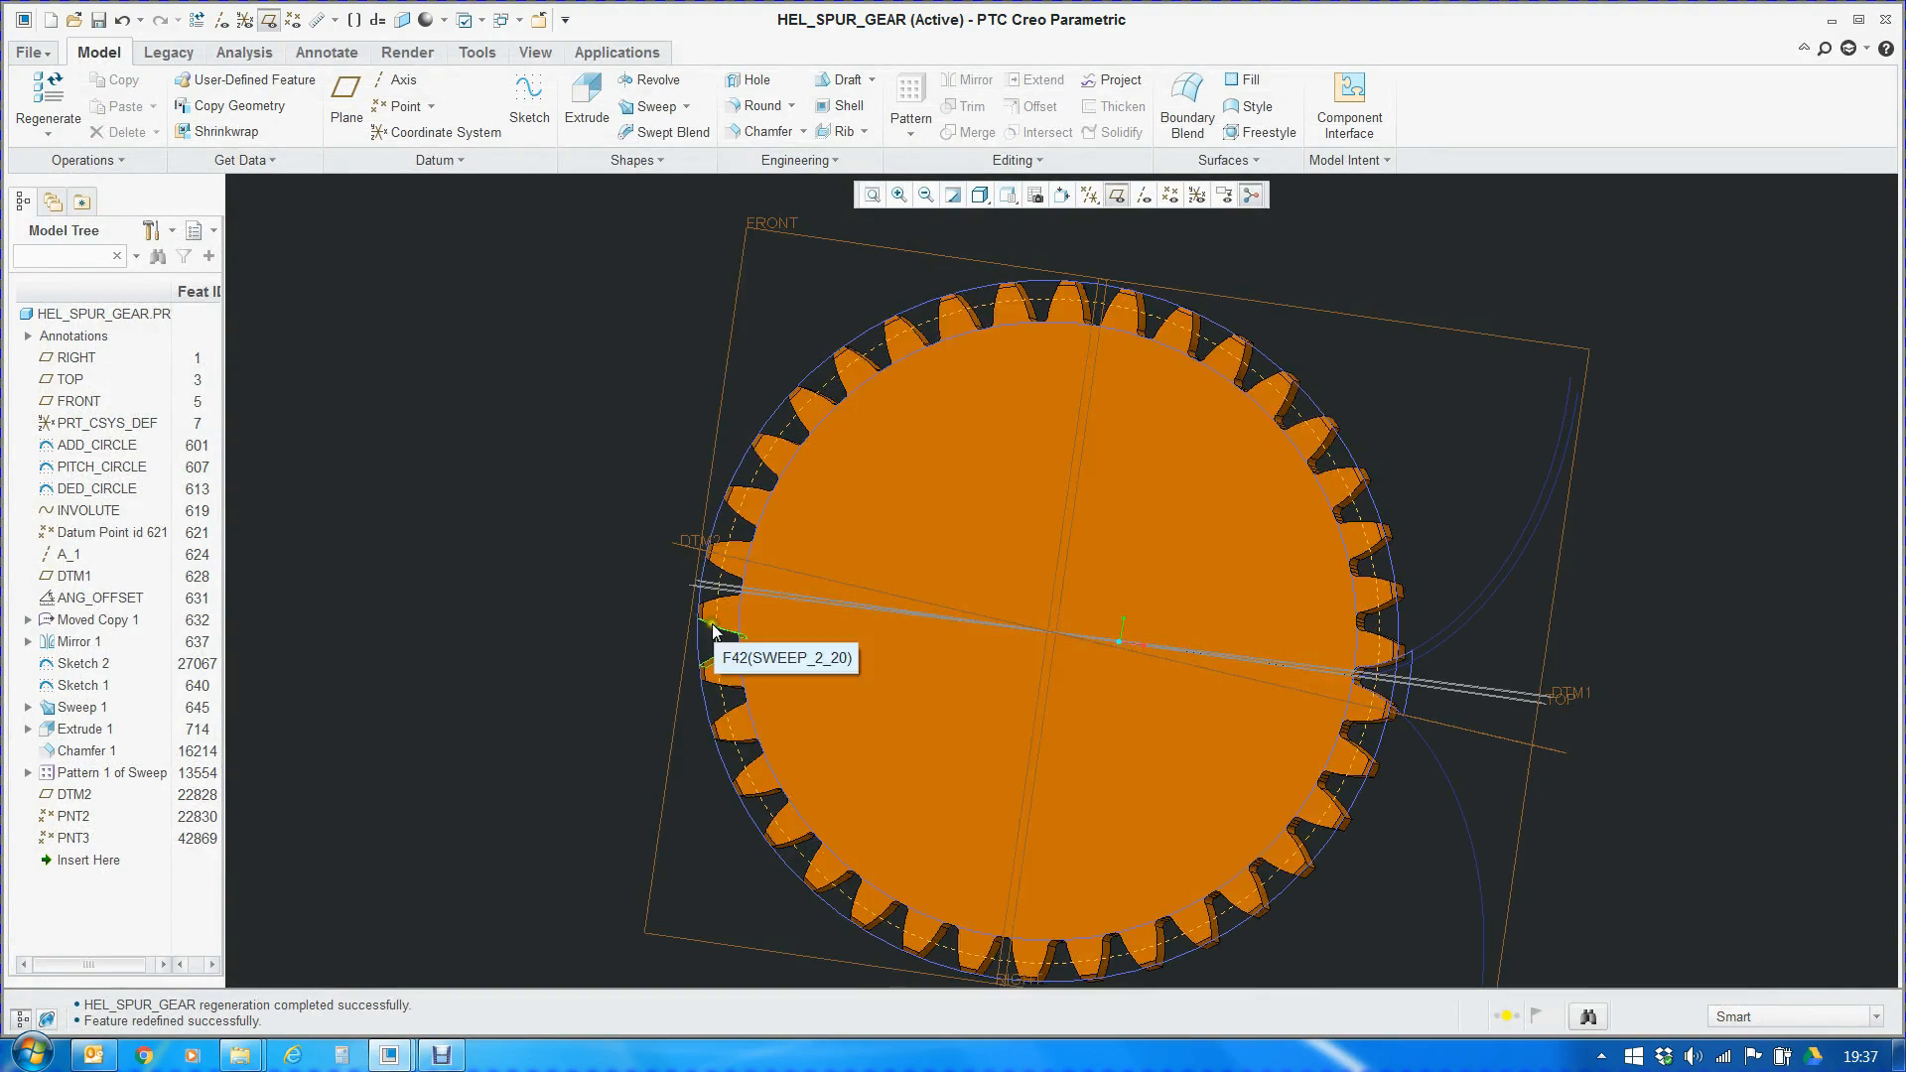
{"action": "left_click", "coordinate": [1117, 195]}
{"action": "left_click", "coordinate": [1173, 196]}
{"action": "scroll", "coordinate": [735, 548], "scroll_direction": "up", "scroll_amount": 10}
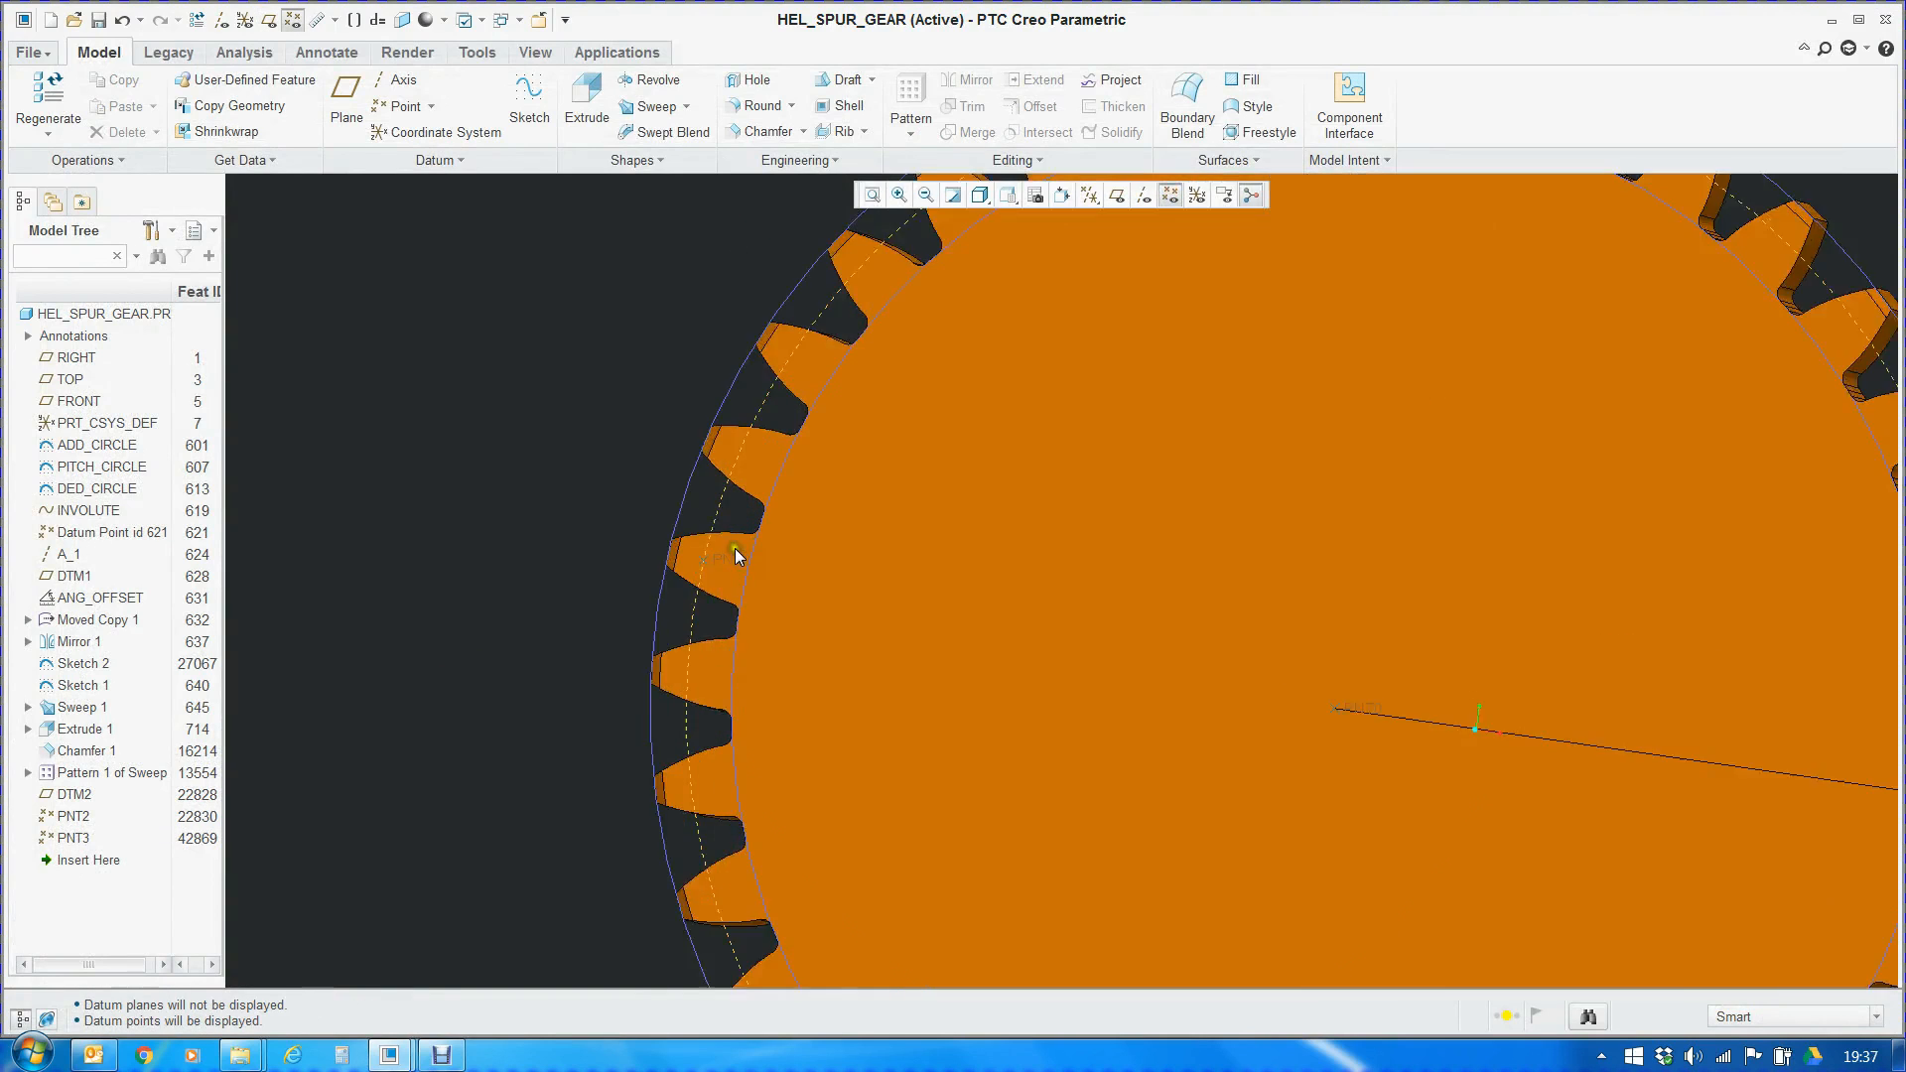
{"action": "scroll", "coordinate": [798, 590], "scroll_direction": "down", "scroll_amount": 3}
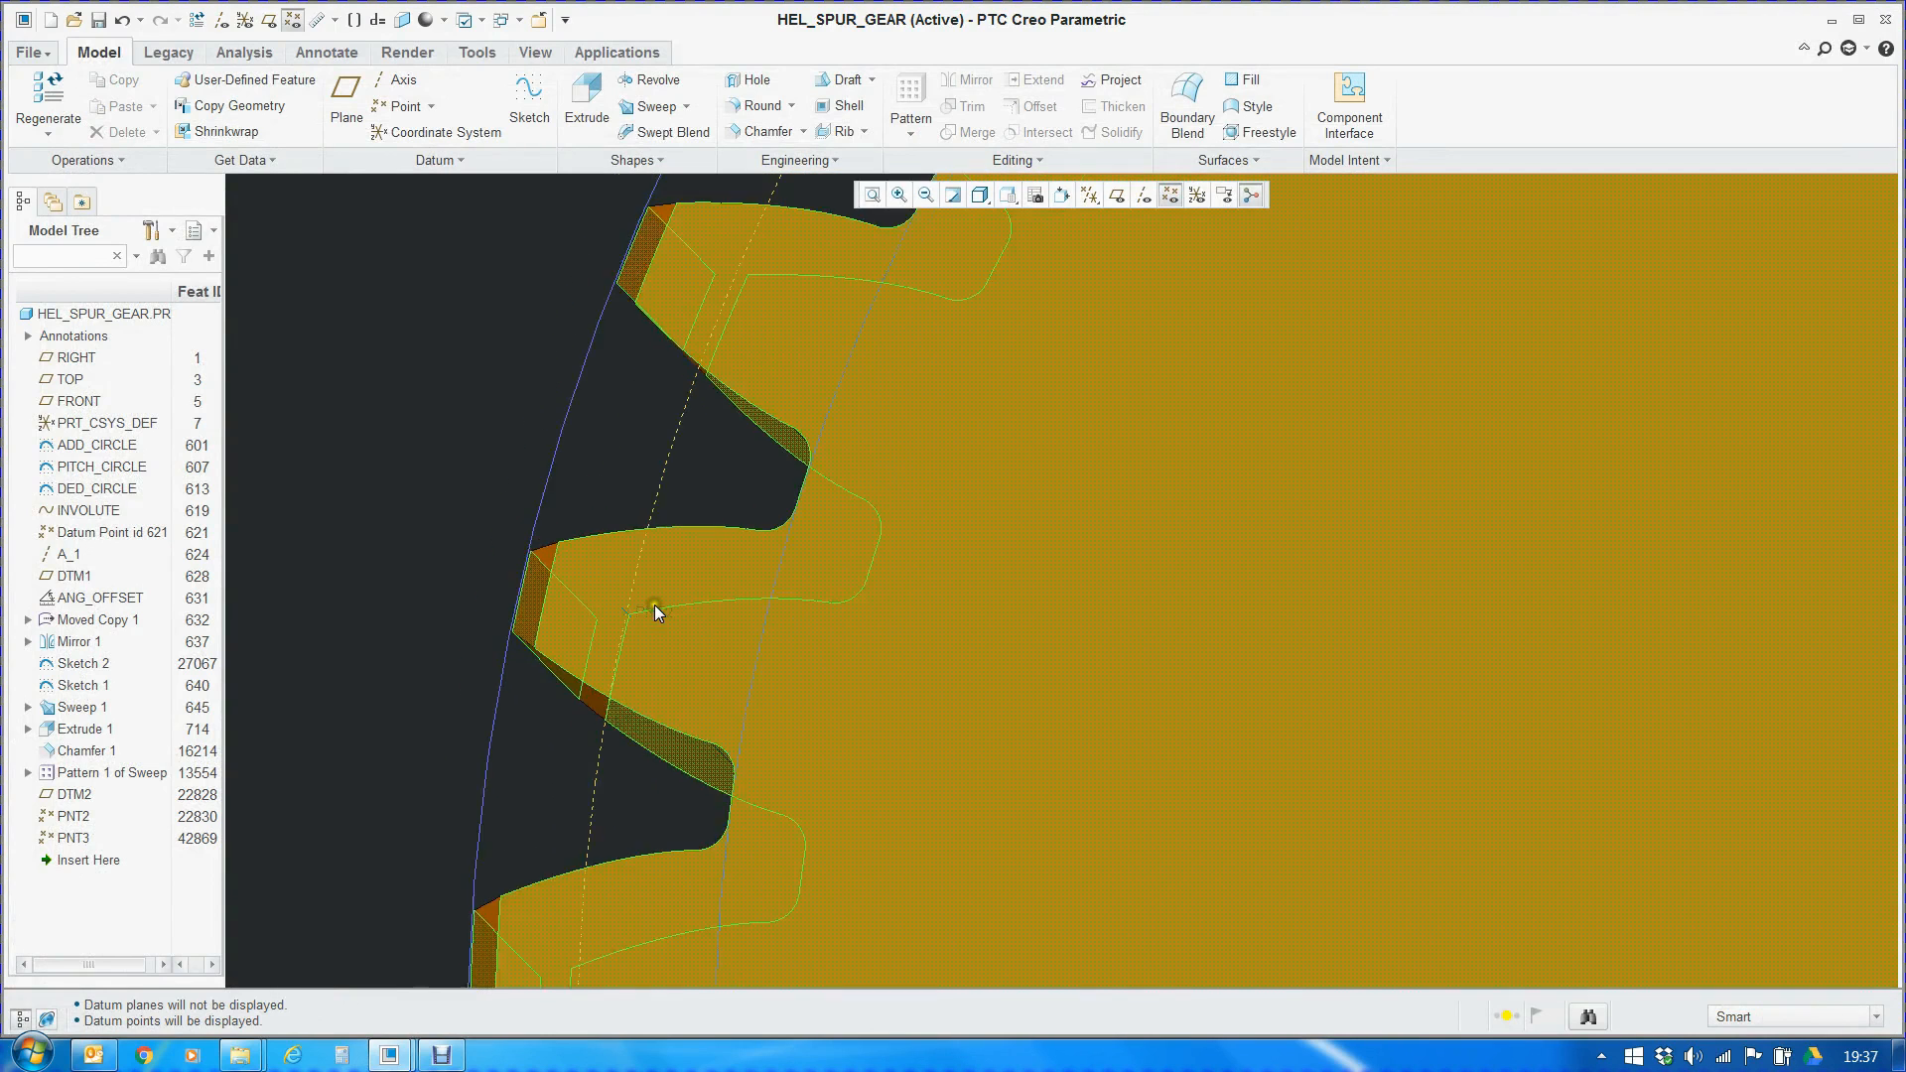
{"action": "left_click", "coordinate": [655, 611]}
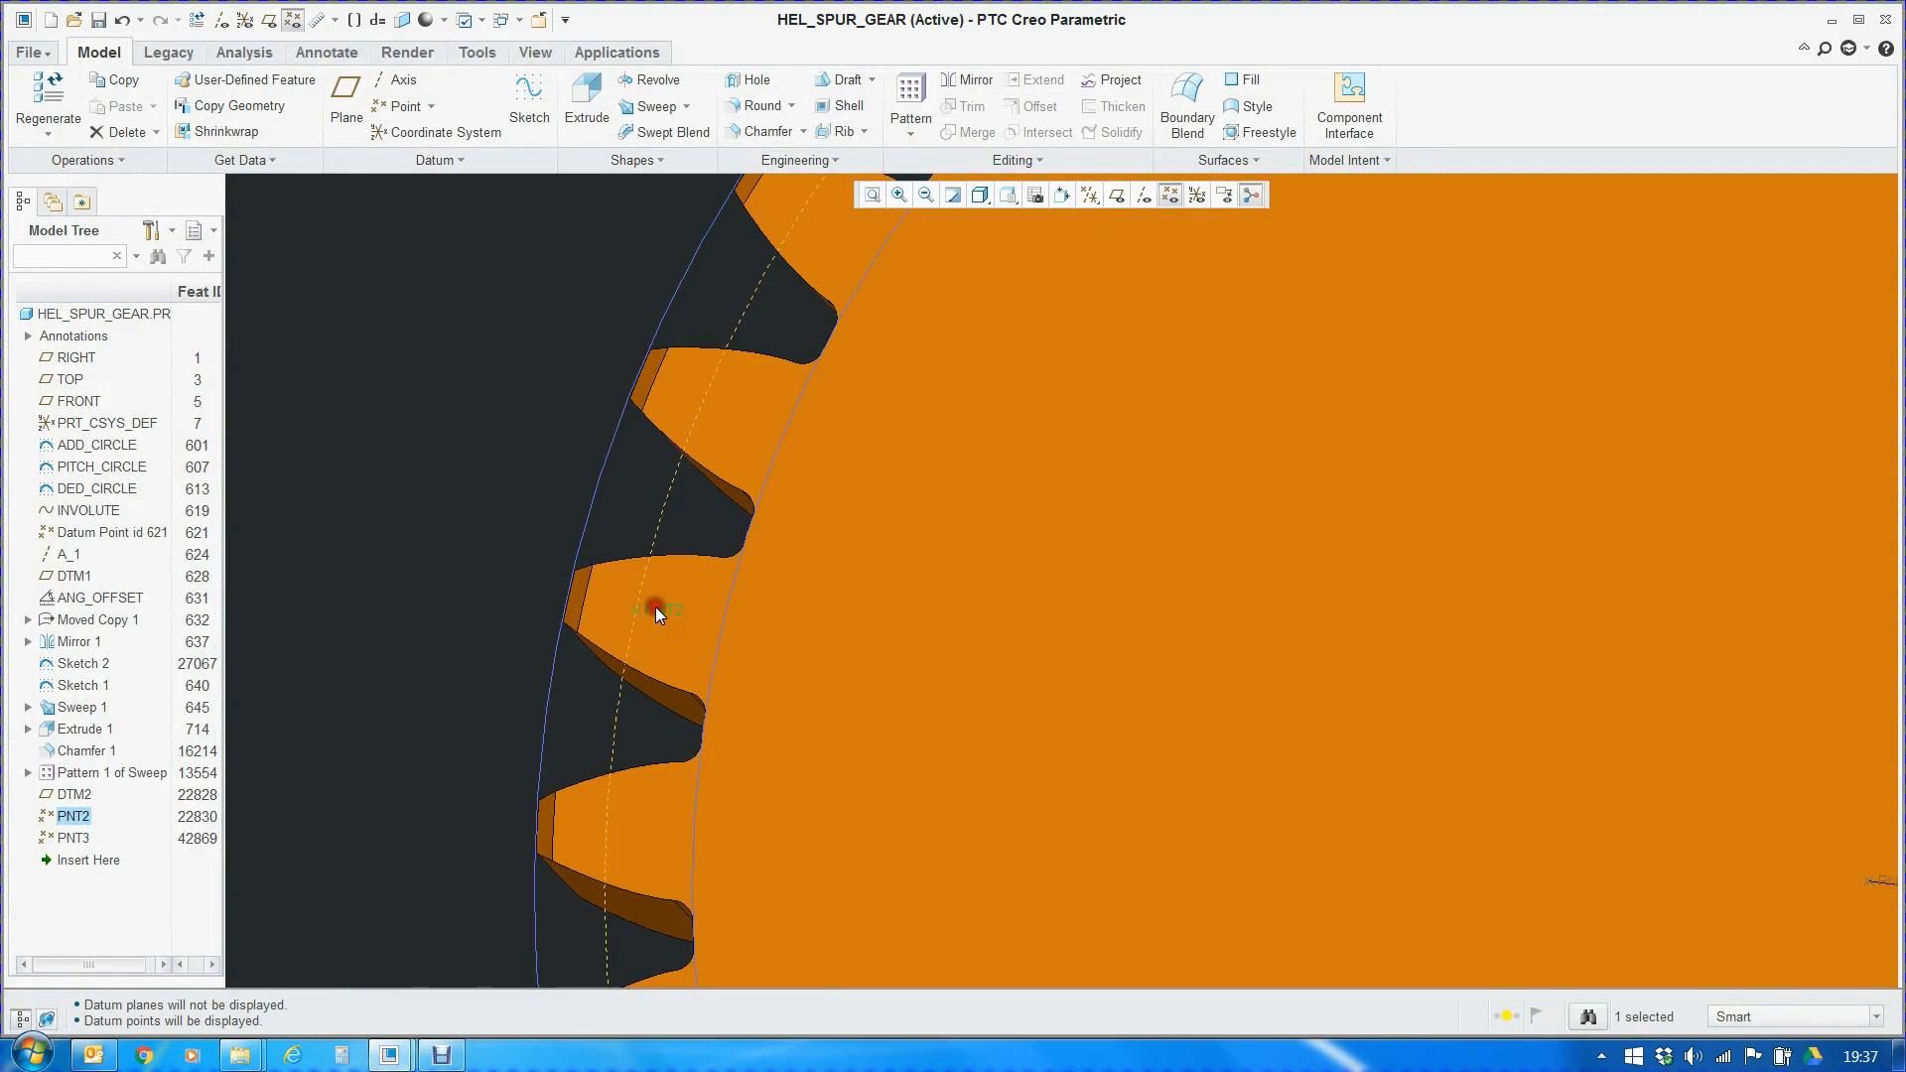
Orient the gear face-on with a saved view and redisplay the datum planes to inspect DTM2 through the tooth at PNT2
{"action": "left_click", "coordinate": [1011, 194]}
{"action": "left_click", "coordinate": [1046, 304]}
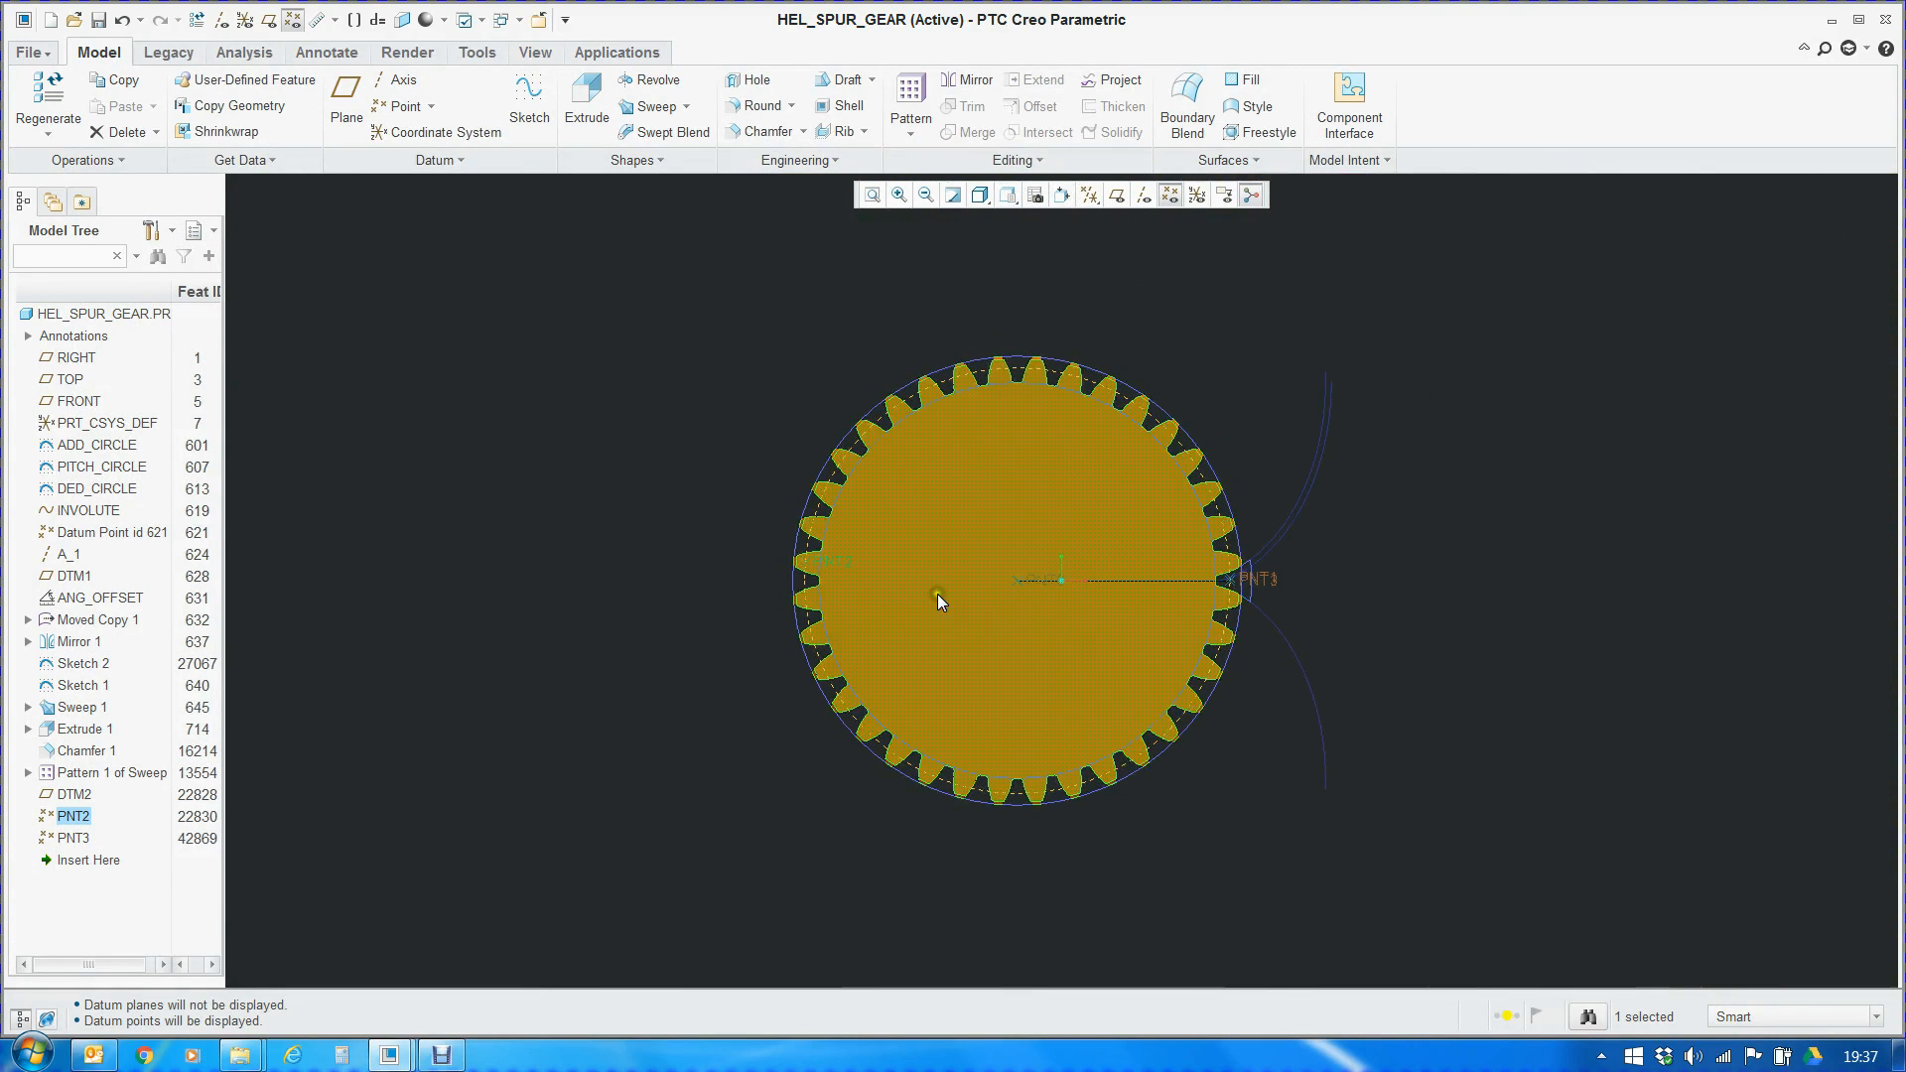
{"action": "scroll", "coordinate": [844, 560], "scroll_direction": "up", "scroll_amount": 6}
{"action": "left_click", "coordinate": [1117, 195]}
{"action": "scroll", "coordinate": [384, 647], "scroll_direction": "down", "scroll_amount": 5}
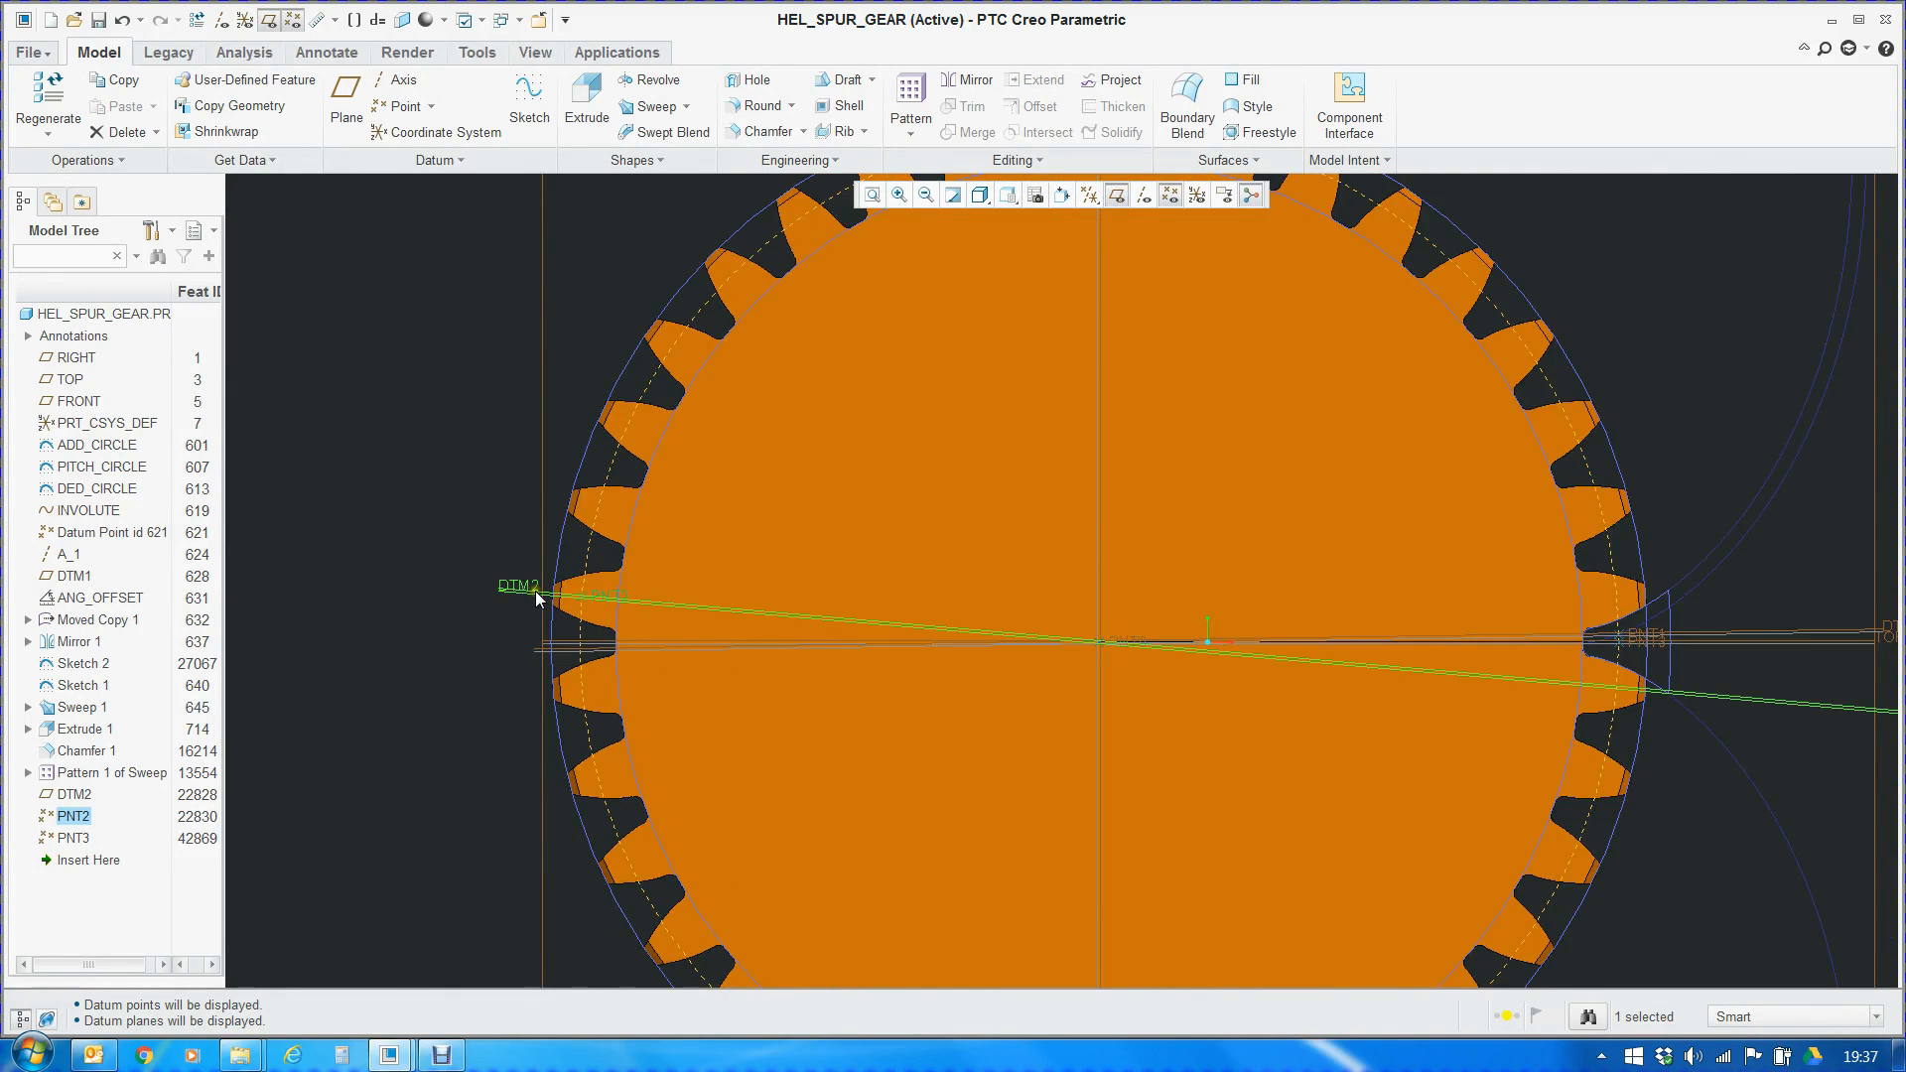
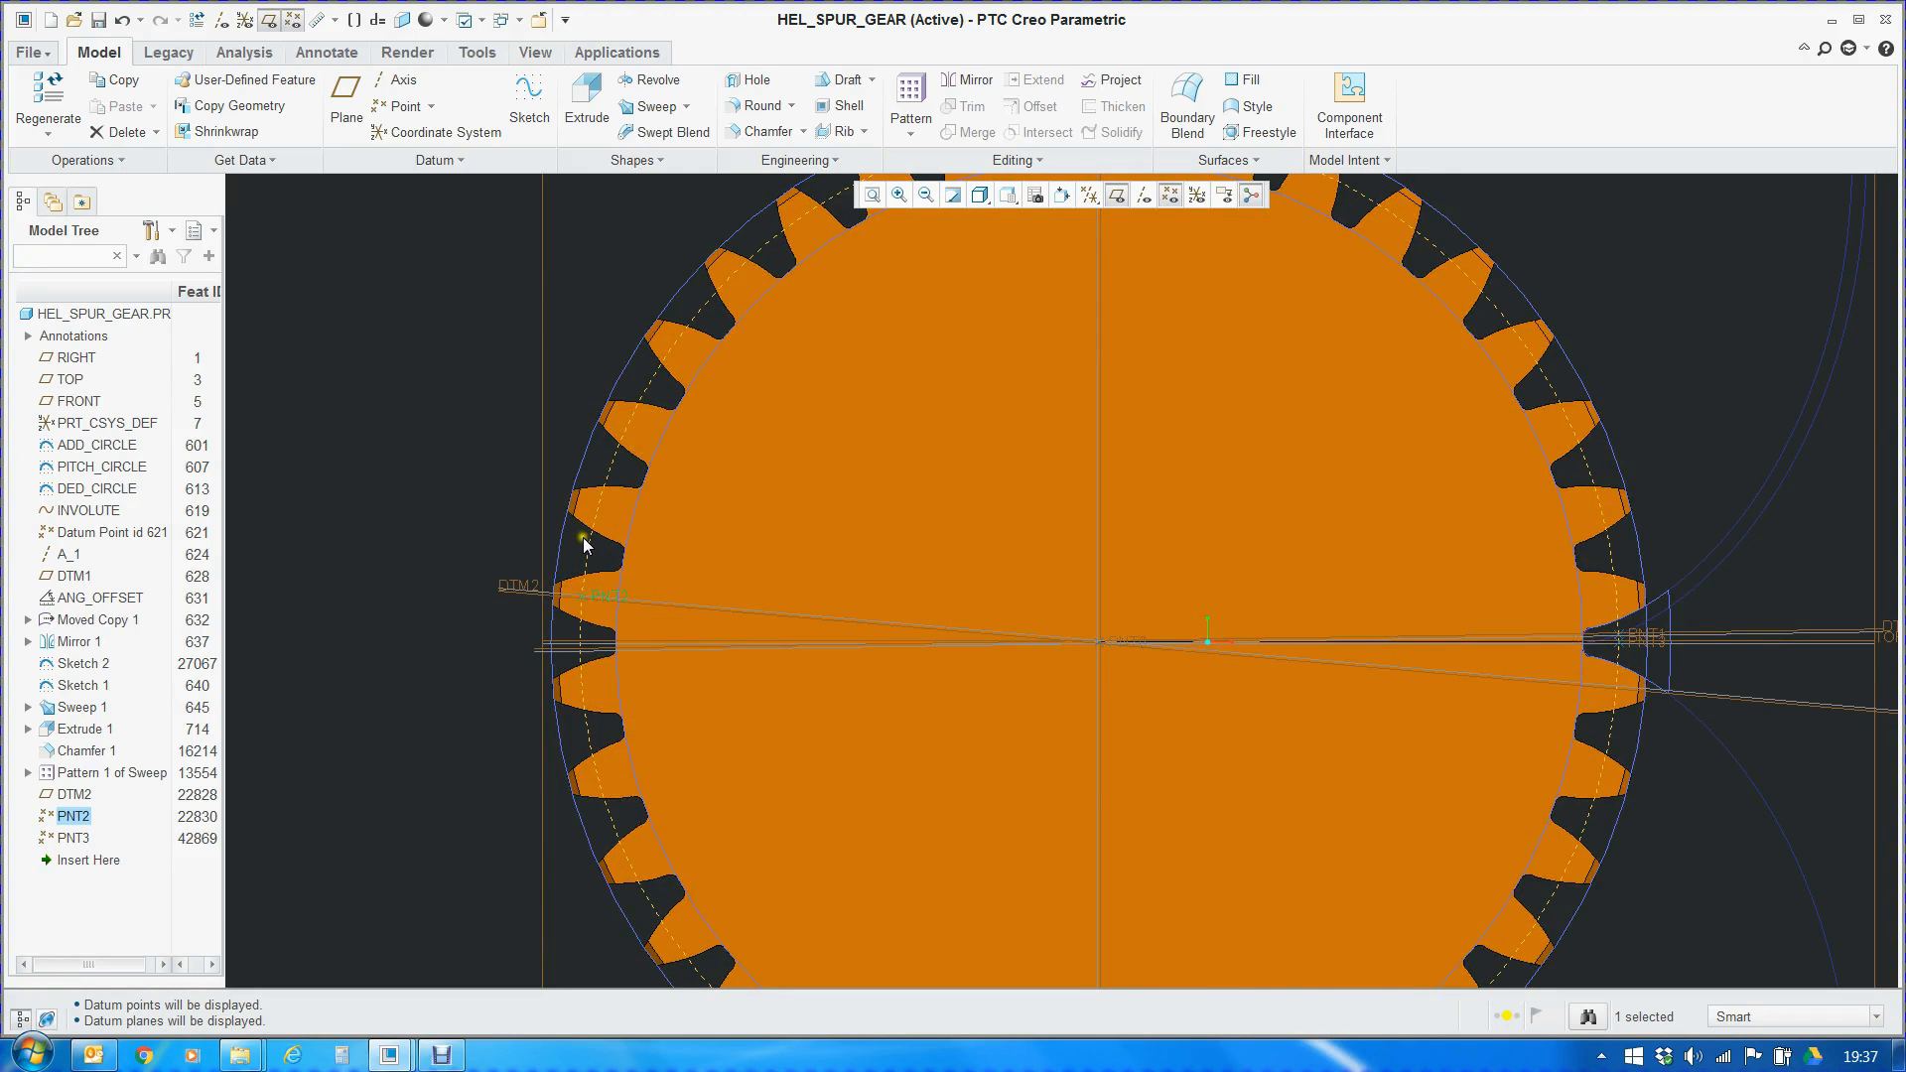
Set the number-of-teeth parameter Z to 37 and regenerate the gear
{"action": "left_click", "coordinate": [1347, 160]}
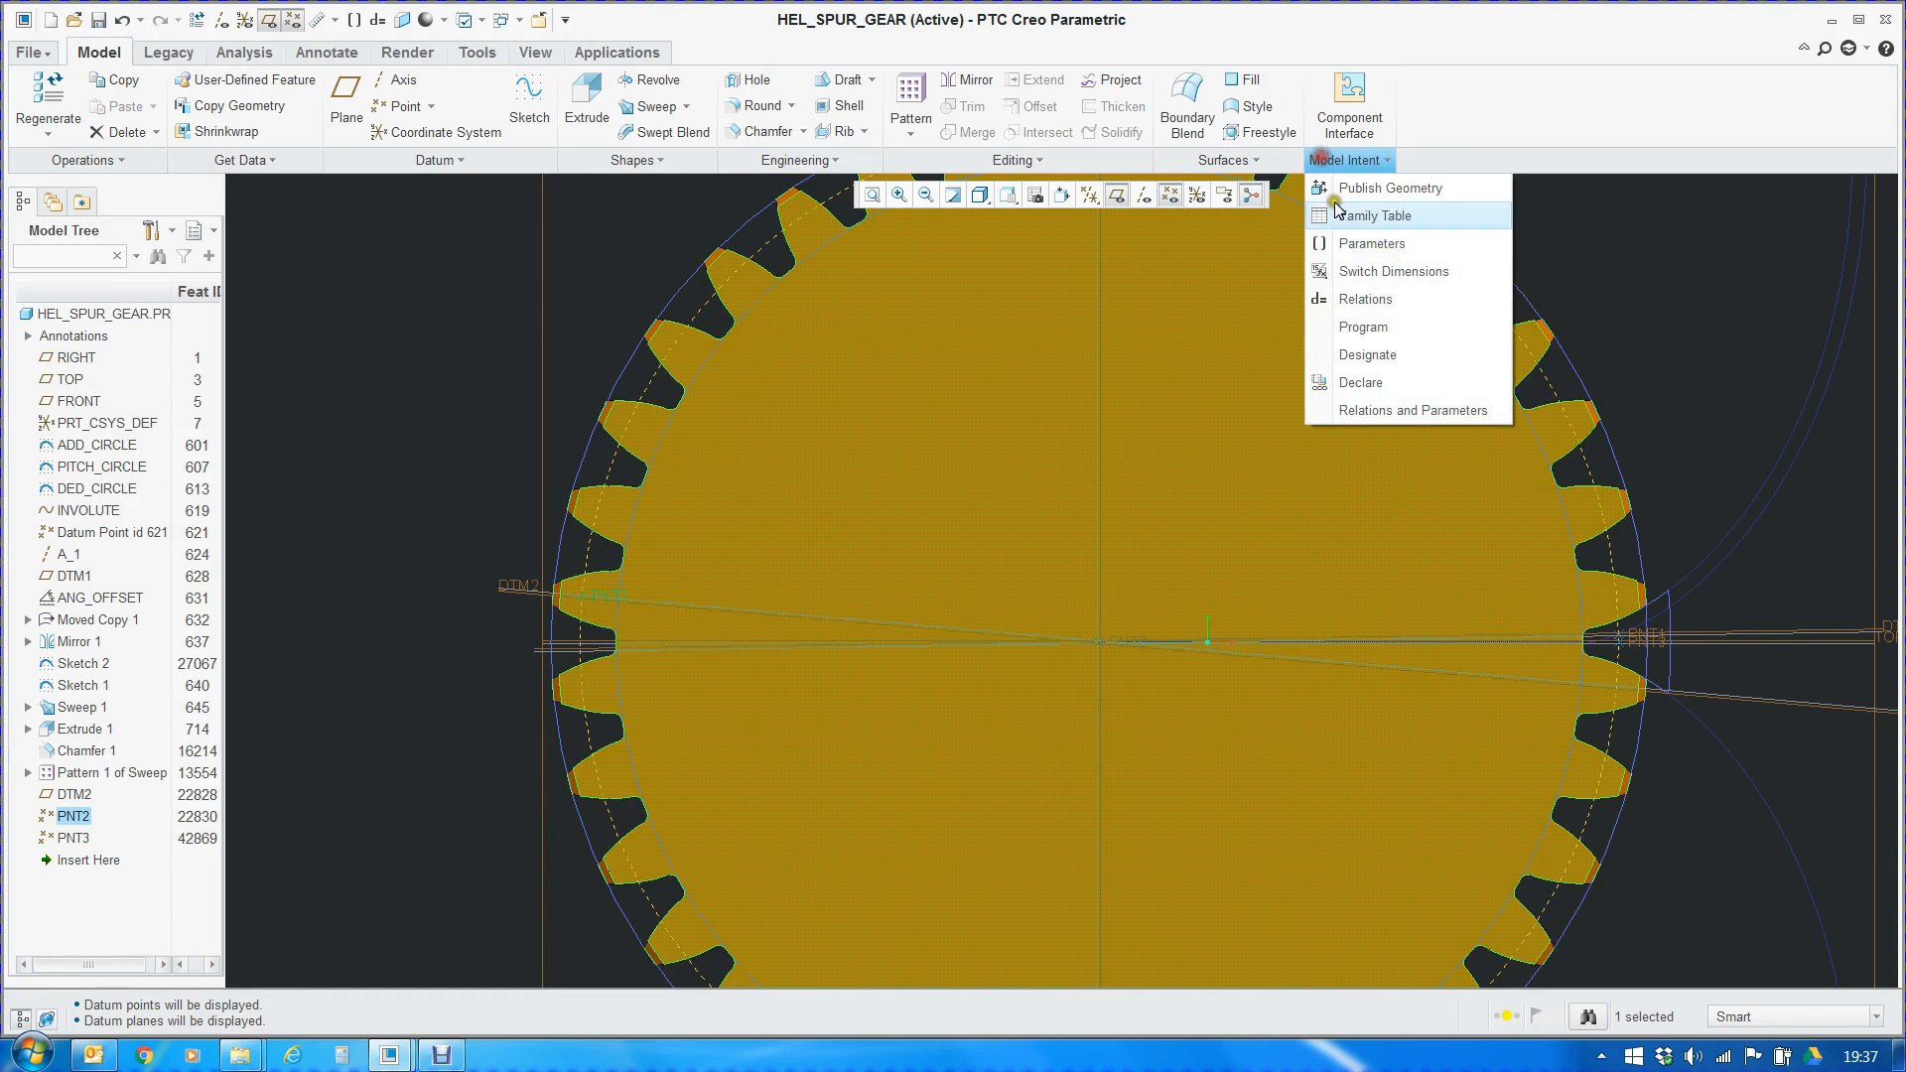
{"action": "left_click", "coordinate": [1356, 245]}
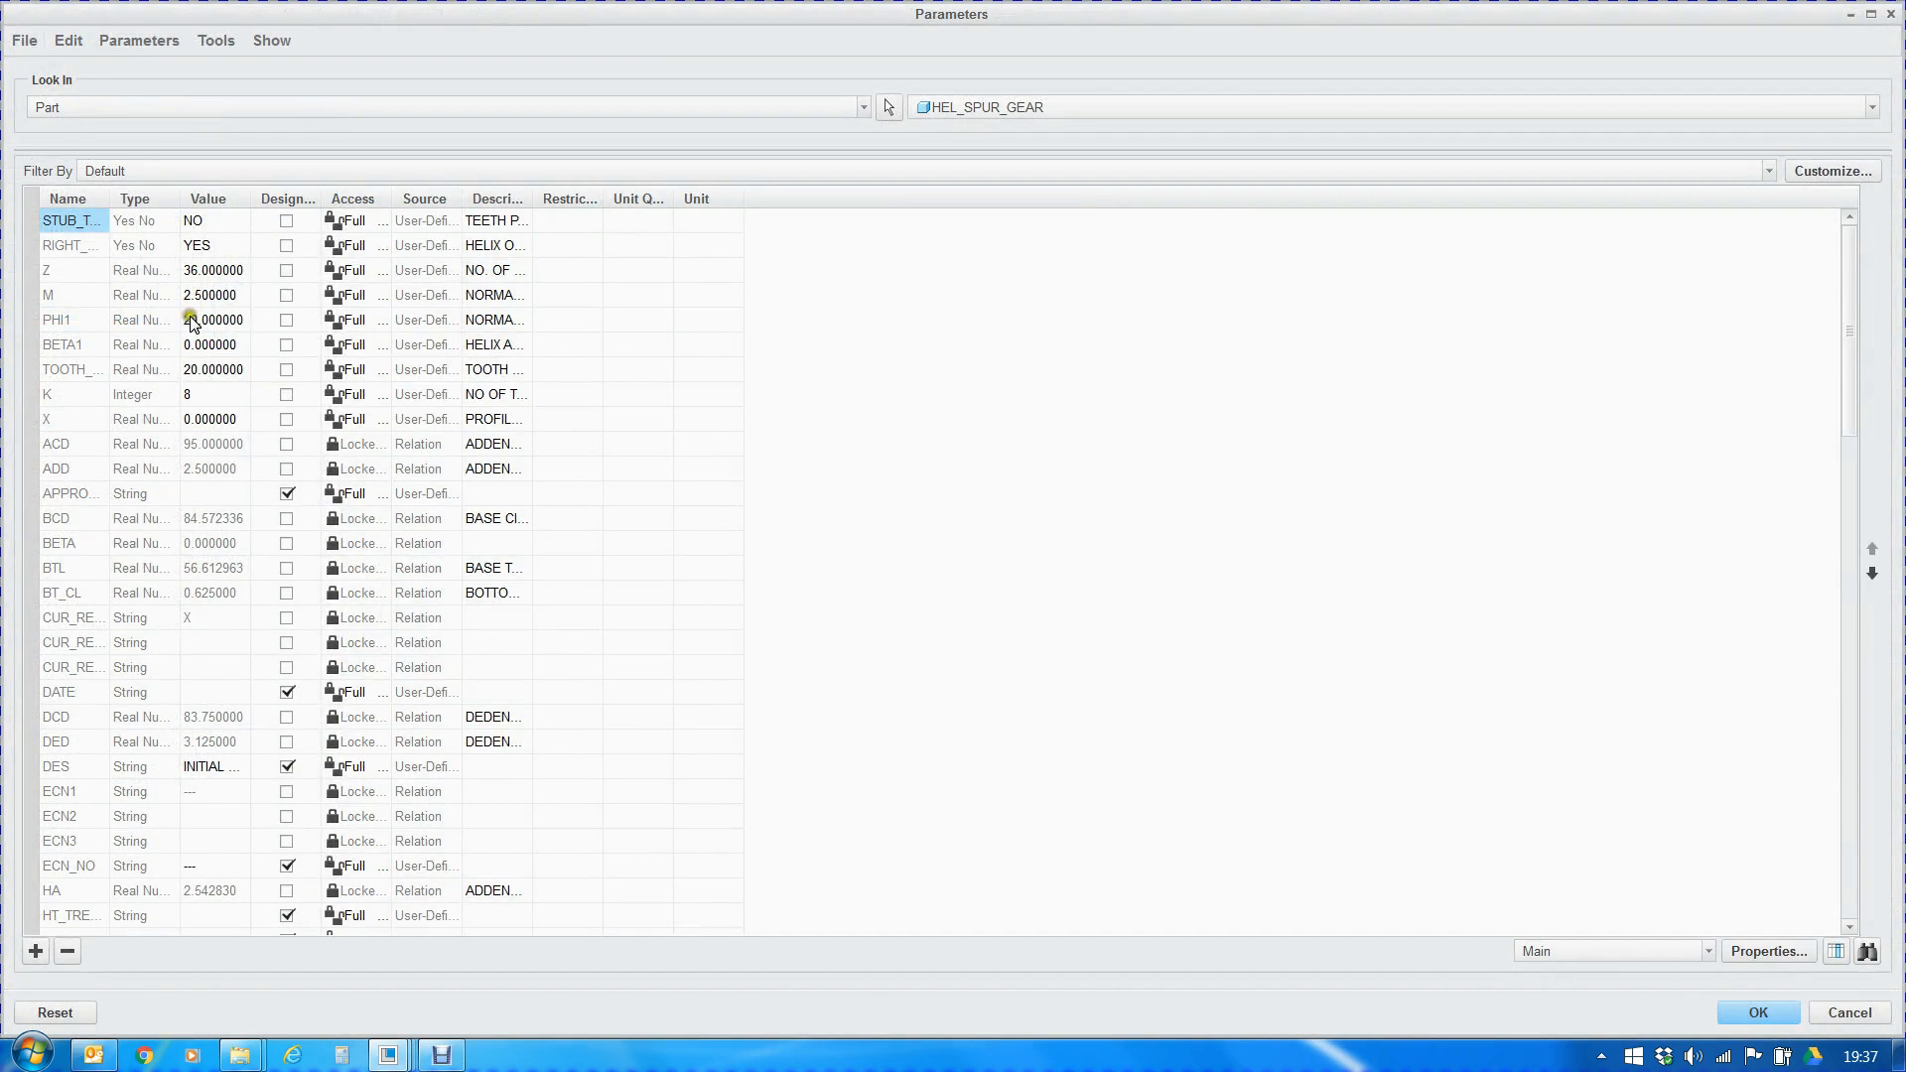
{"action": "left_click", "coordinate": [253, 269]}
{"action": "type", "text": "37"}
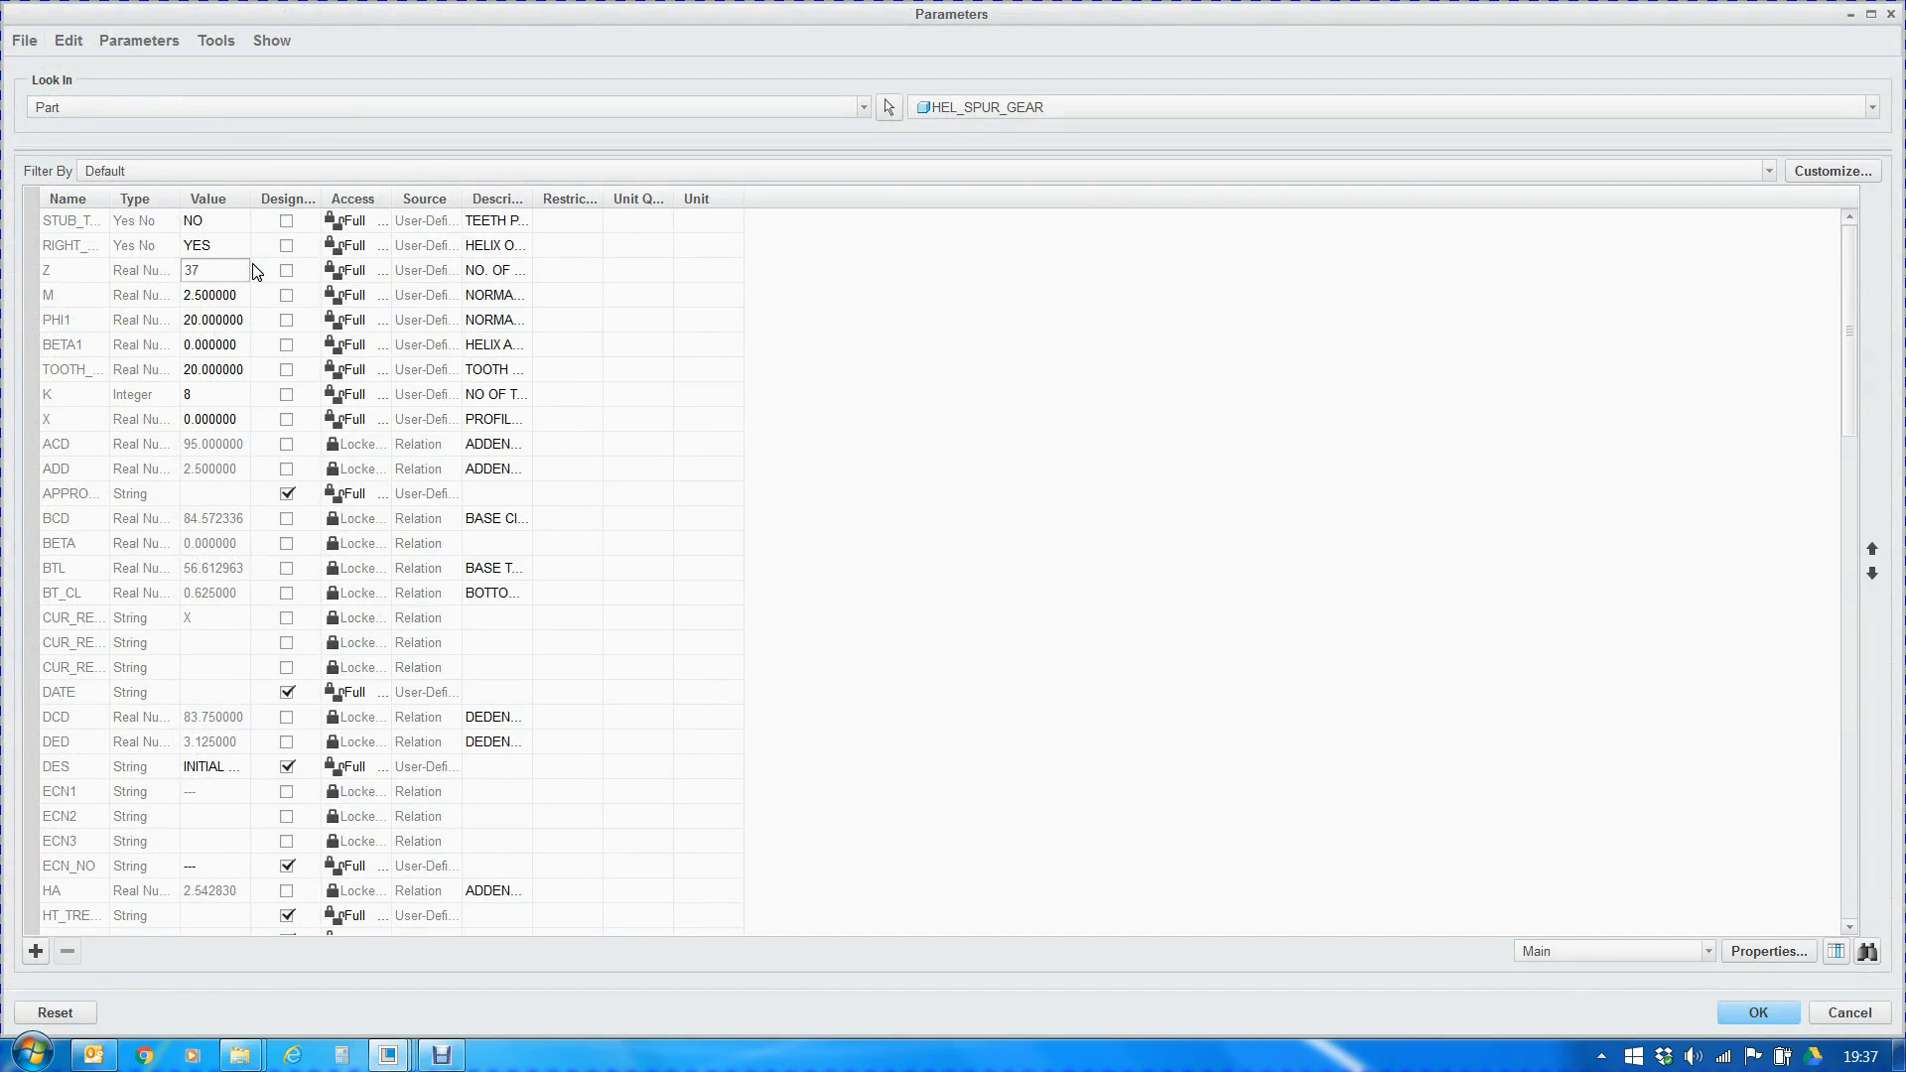
{"action": "key", "text": "Return"}
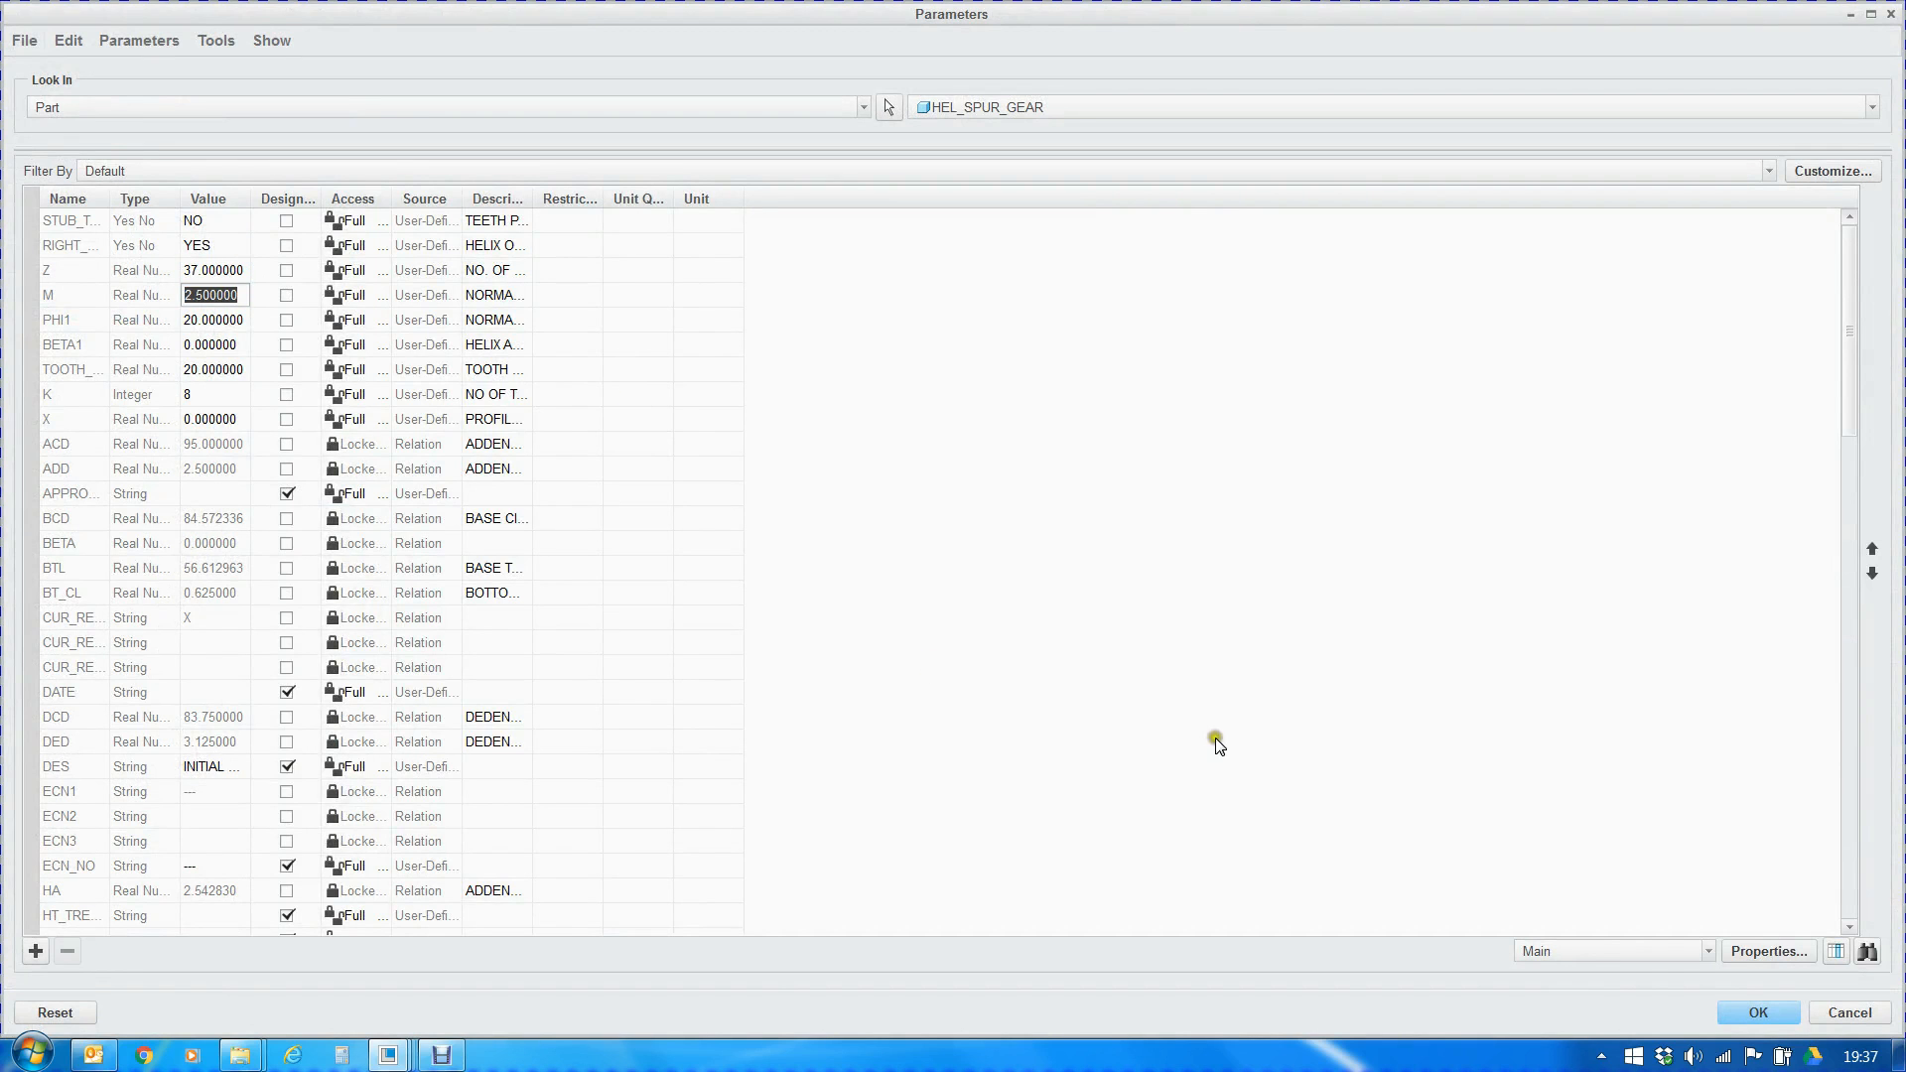
{"action": "left_click", "coordinate": [1755, 1013]}
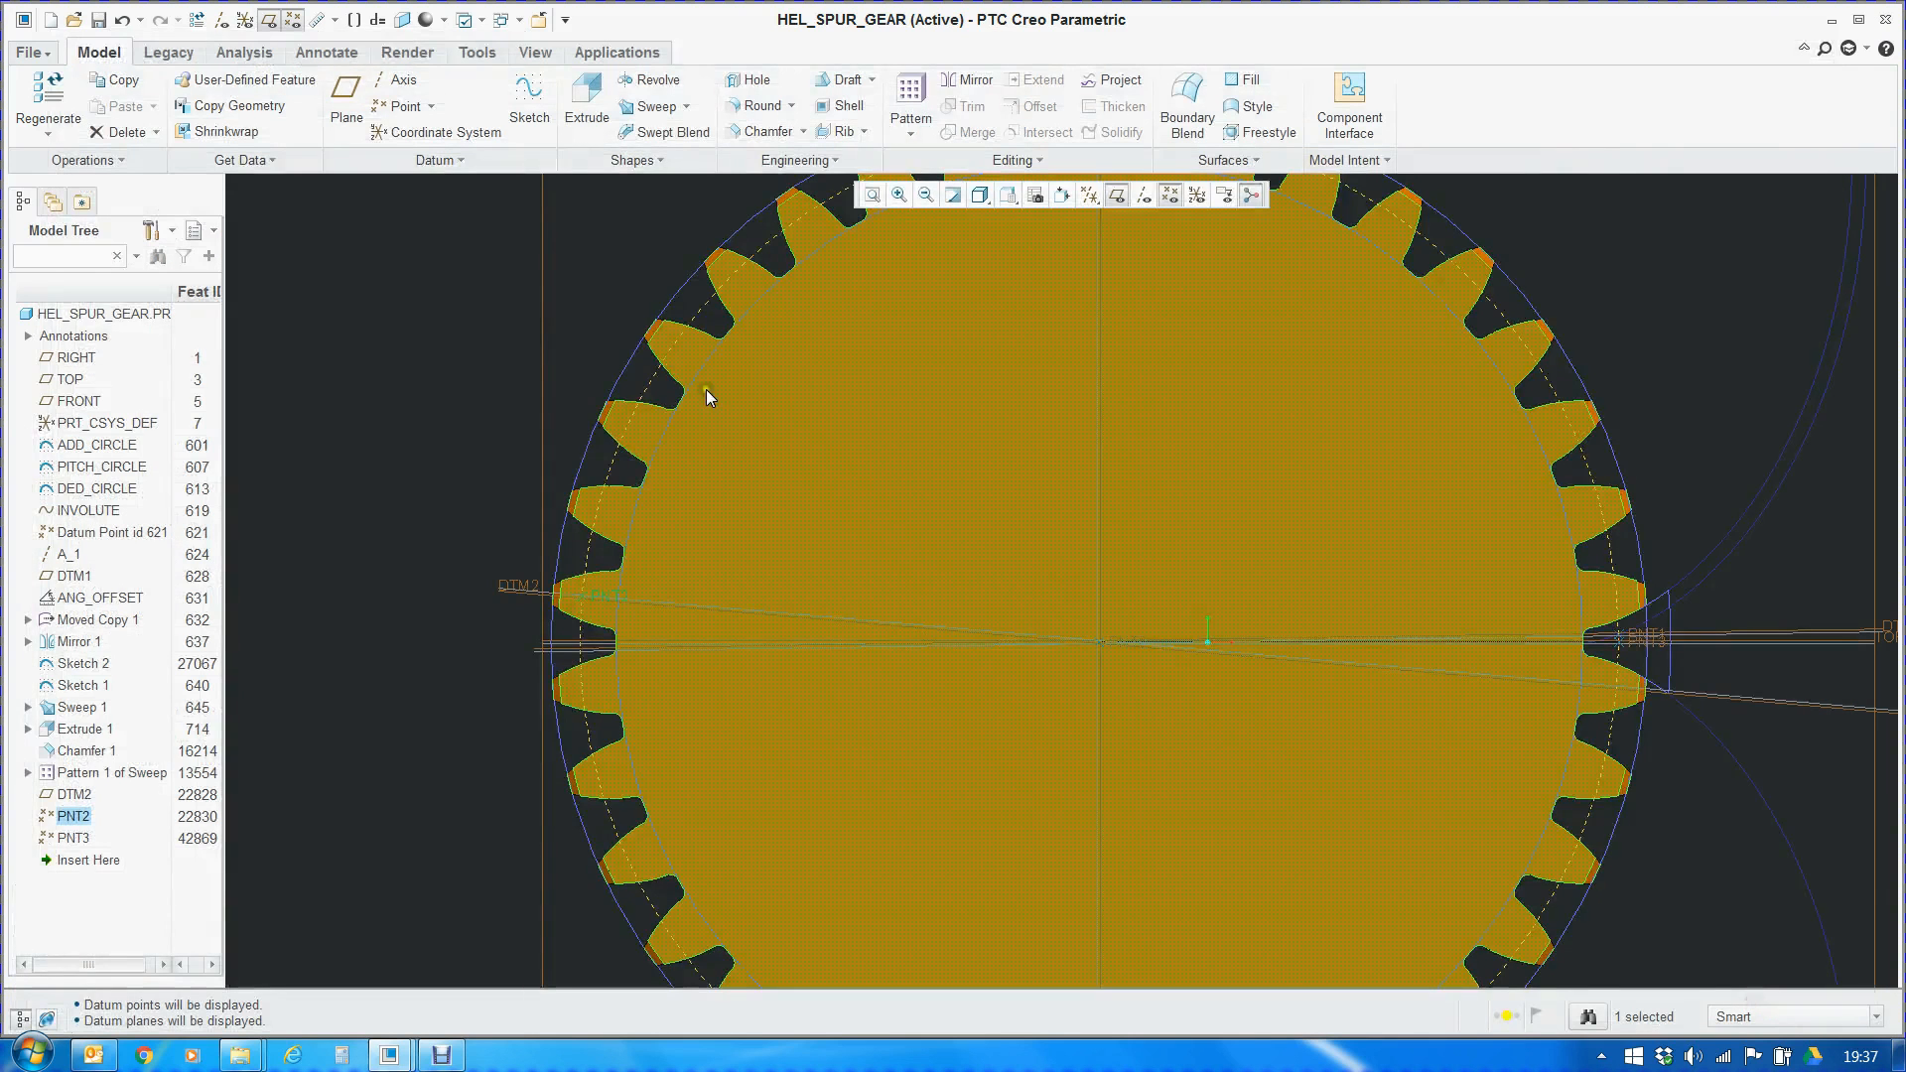
{"action": "left_click", "coordinate": [51, 94]}
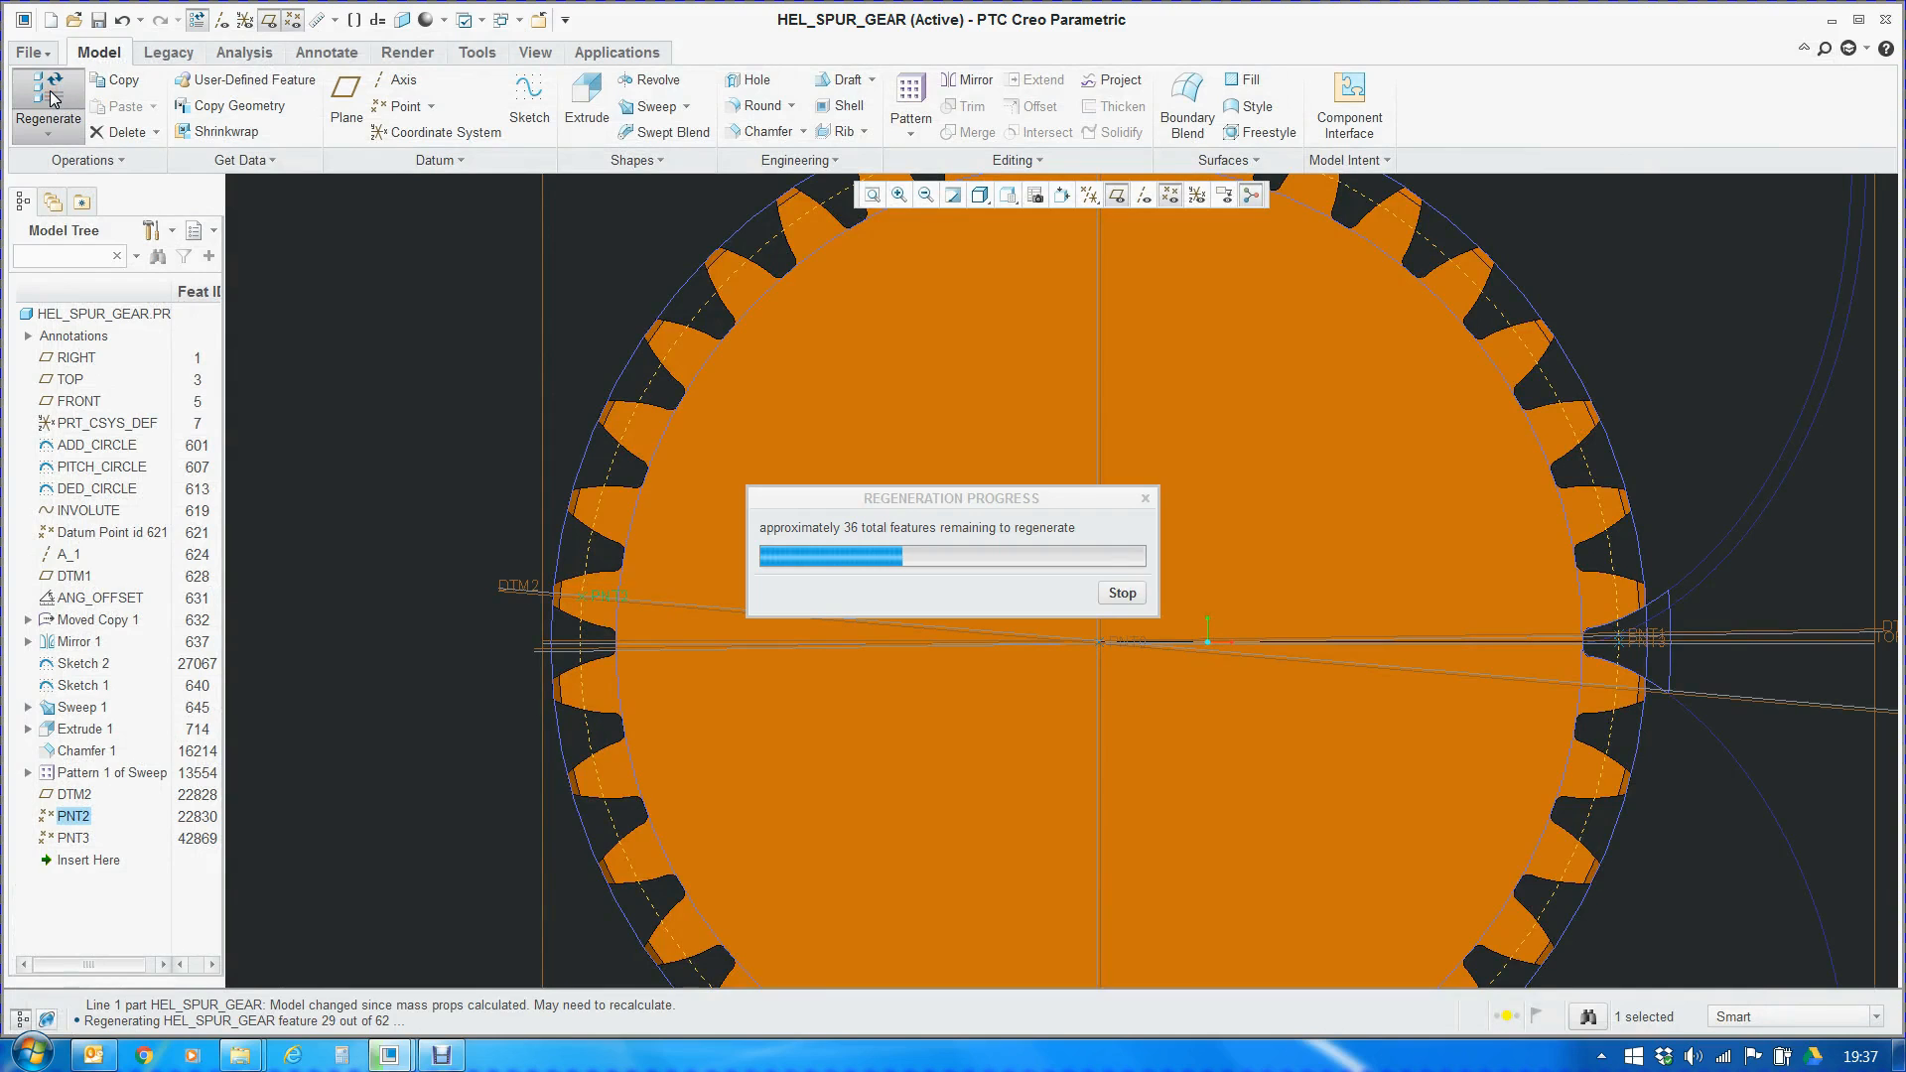
Select PNT2 on the gear tooth and compare its position with PNT1 and PNT3 in the opposite tooth gap
{"action": "scroll", "coordinate": [586, 688], "scroll_direction": "up", "scroll_amount": 5}
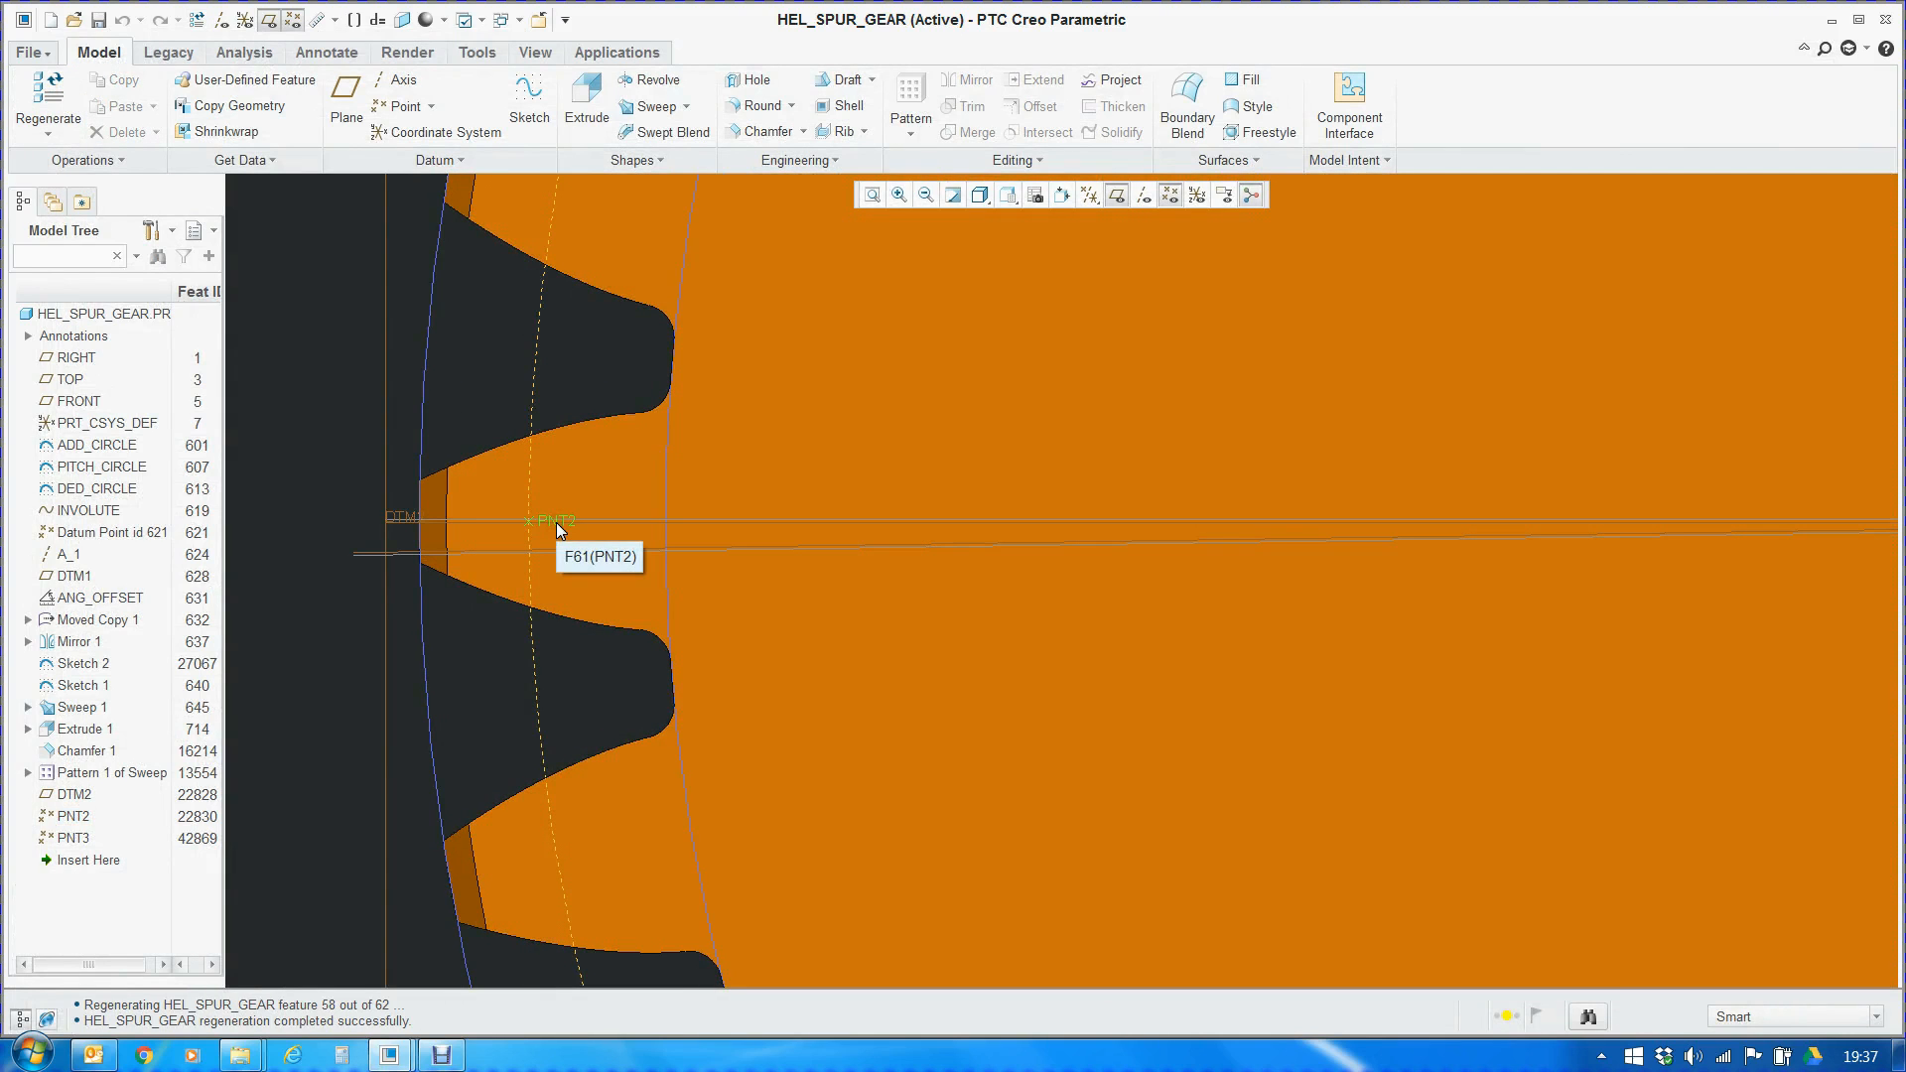
{"action": "left_click", "coordinate": [556, 522]}
{"action": "scroll", "coordinate": [397, 526], "scroll_direction": "down", "scroll_amount": 2}
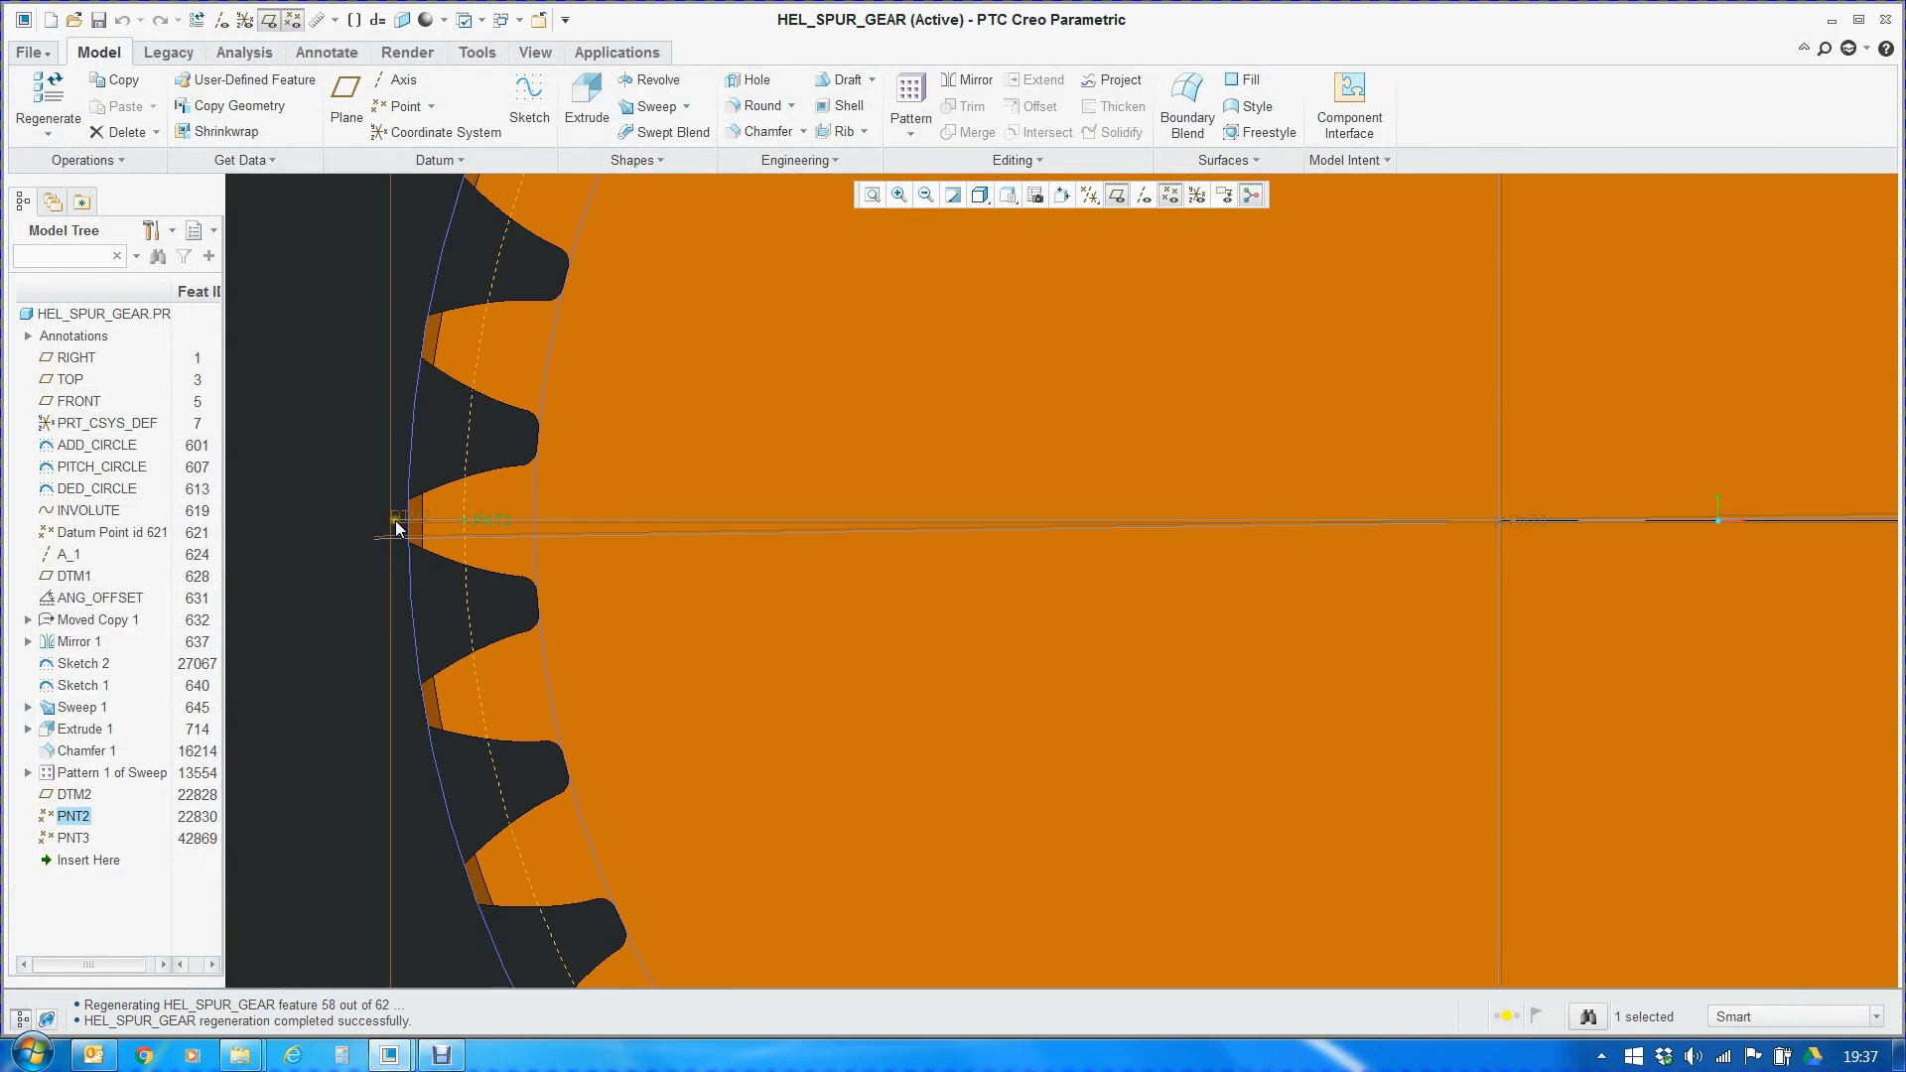
{"action": "scroll", "coordinate": [402, 529], "scroll_direction": "down", "scroll_amount": 3}
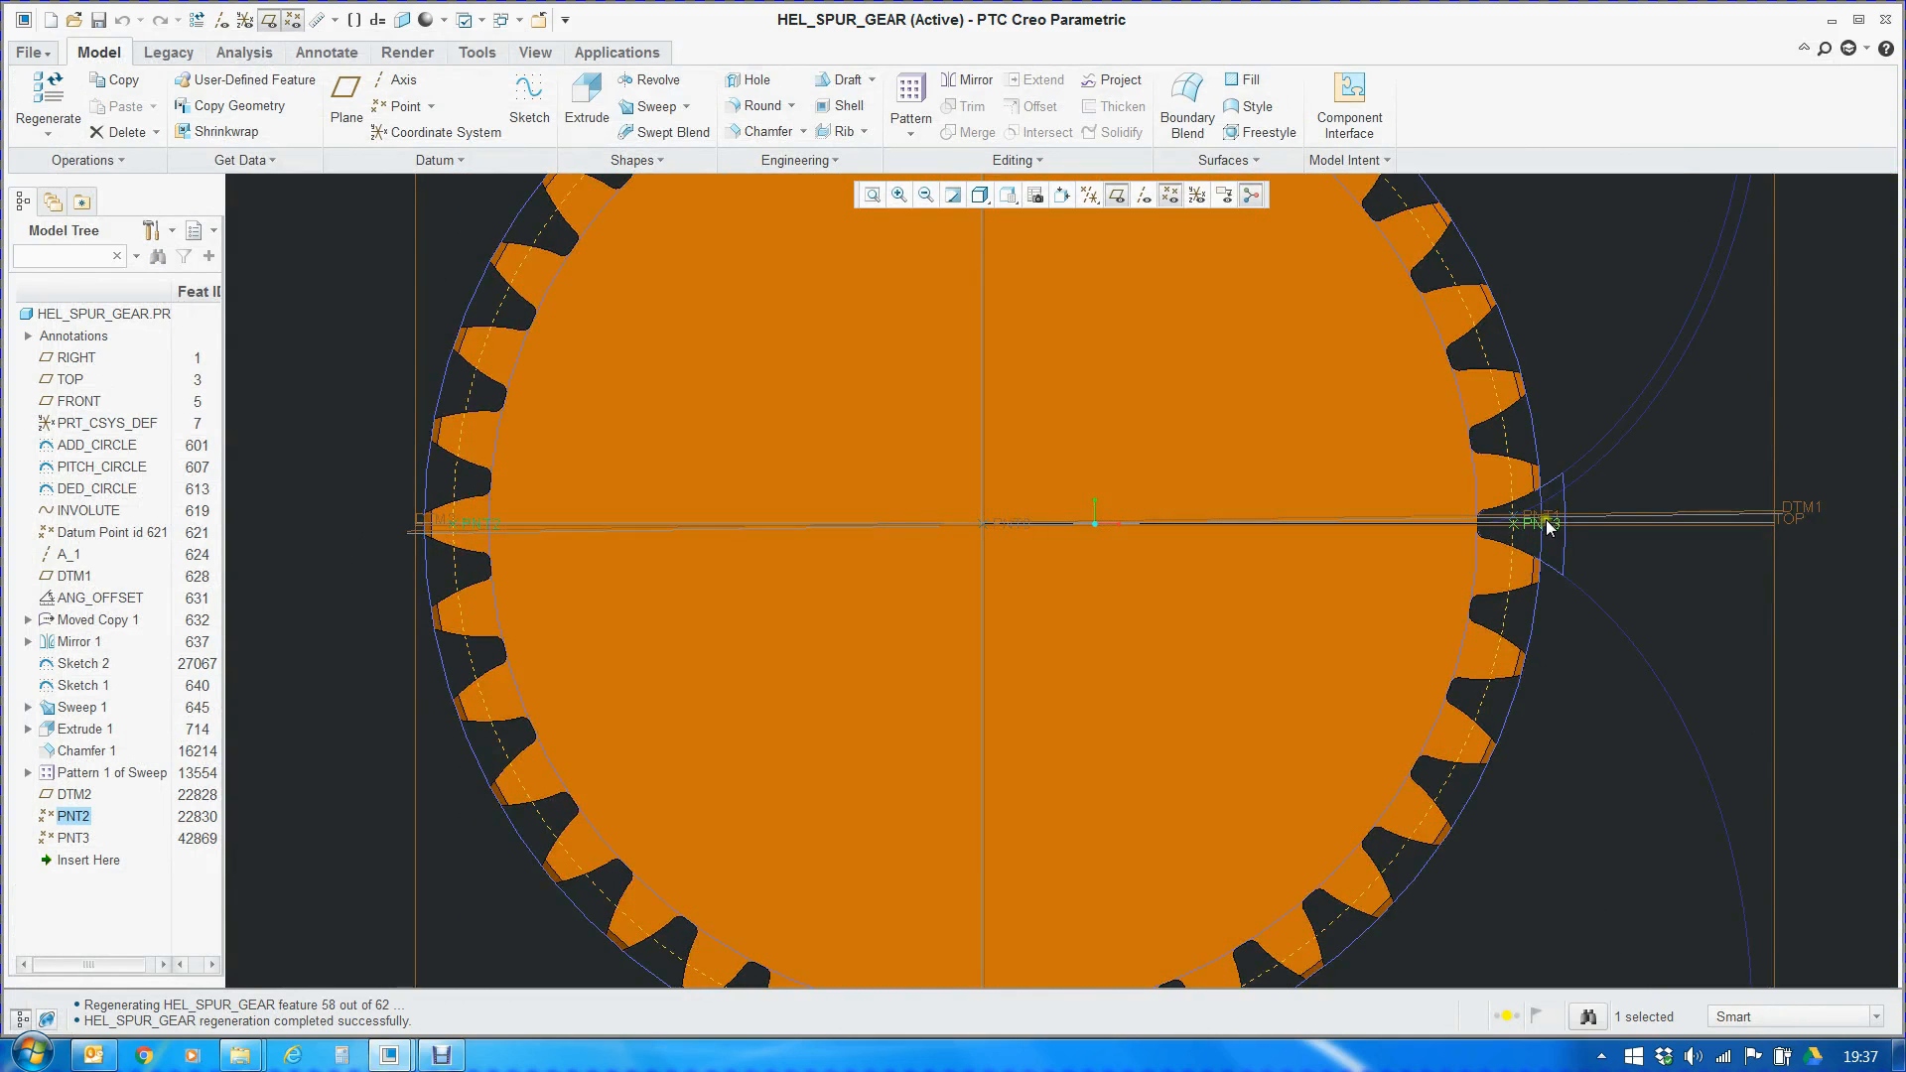
{"action": "scroll", "coordinate": [1534, 528], "scroll_direction": "up", "scroll_amount": 4}
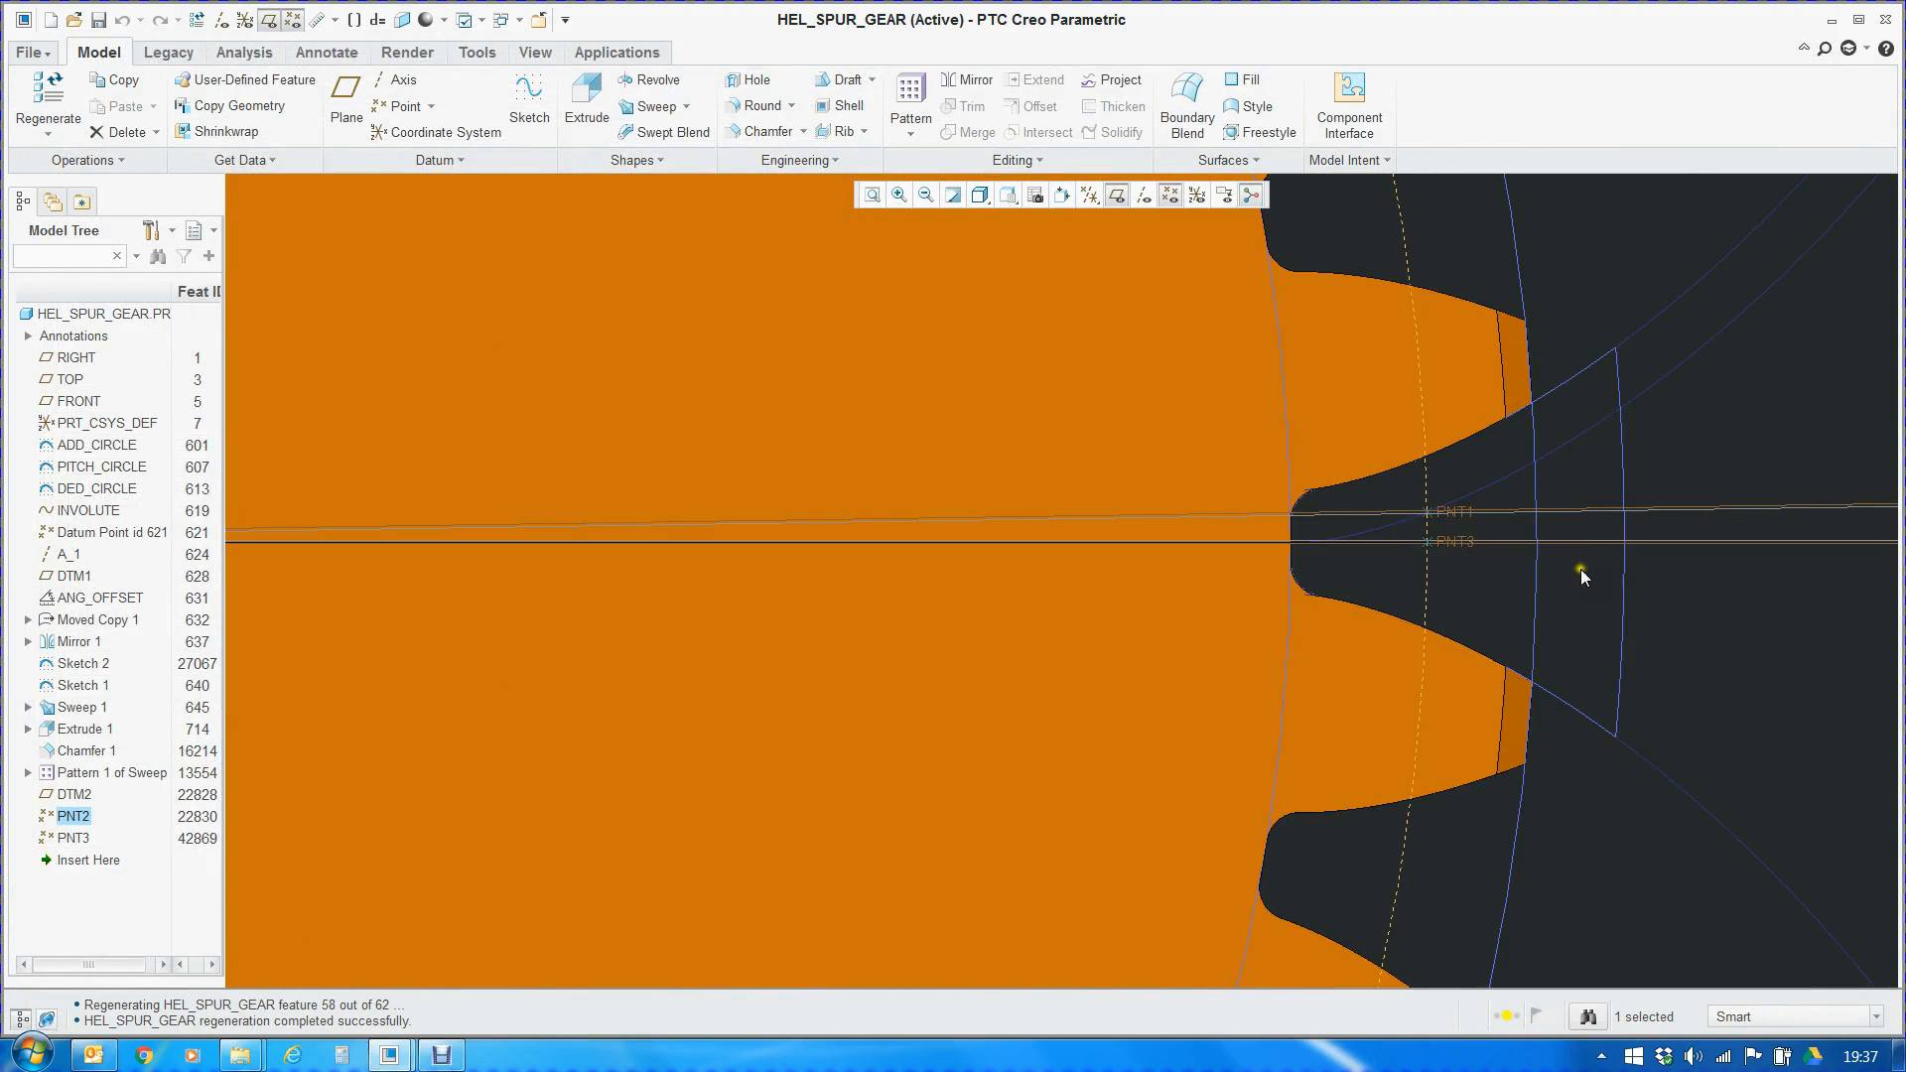
{"action": "scroll", "coordinate": [1468, 540], "scroll_direction": "down", "scroll_amount": 5}
{"action": "scroll", "coordinate": [898, 520], "scroll_direction": "up", "scroll_amount": 5}
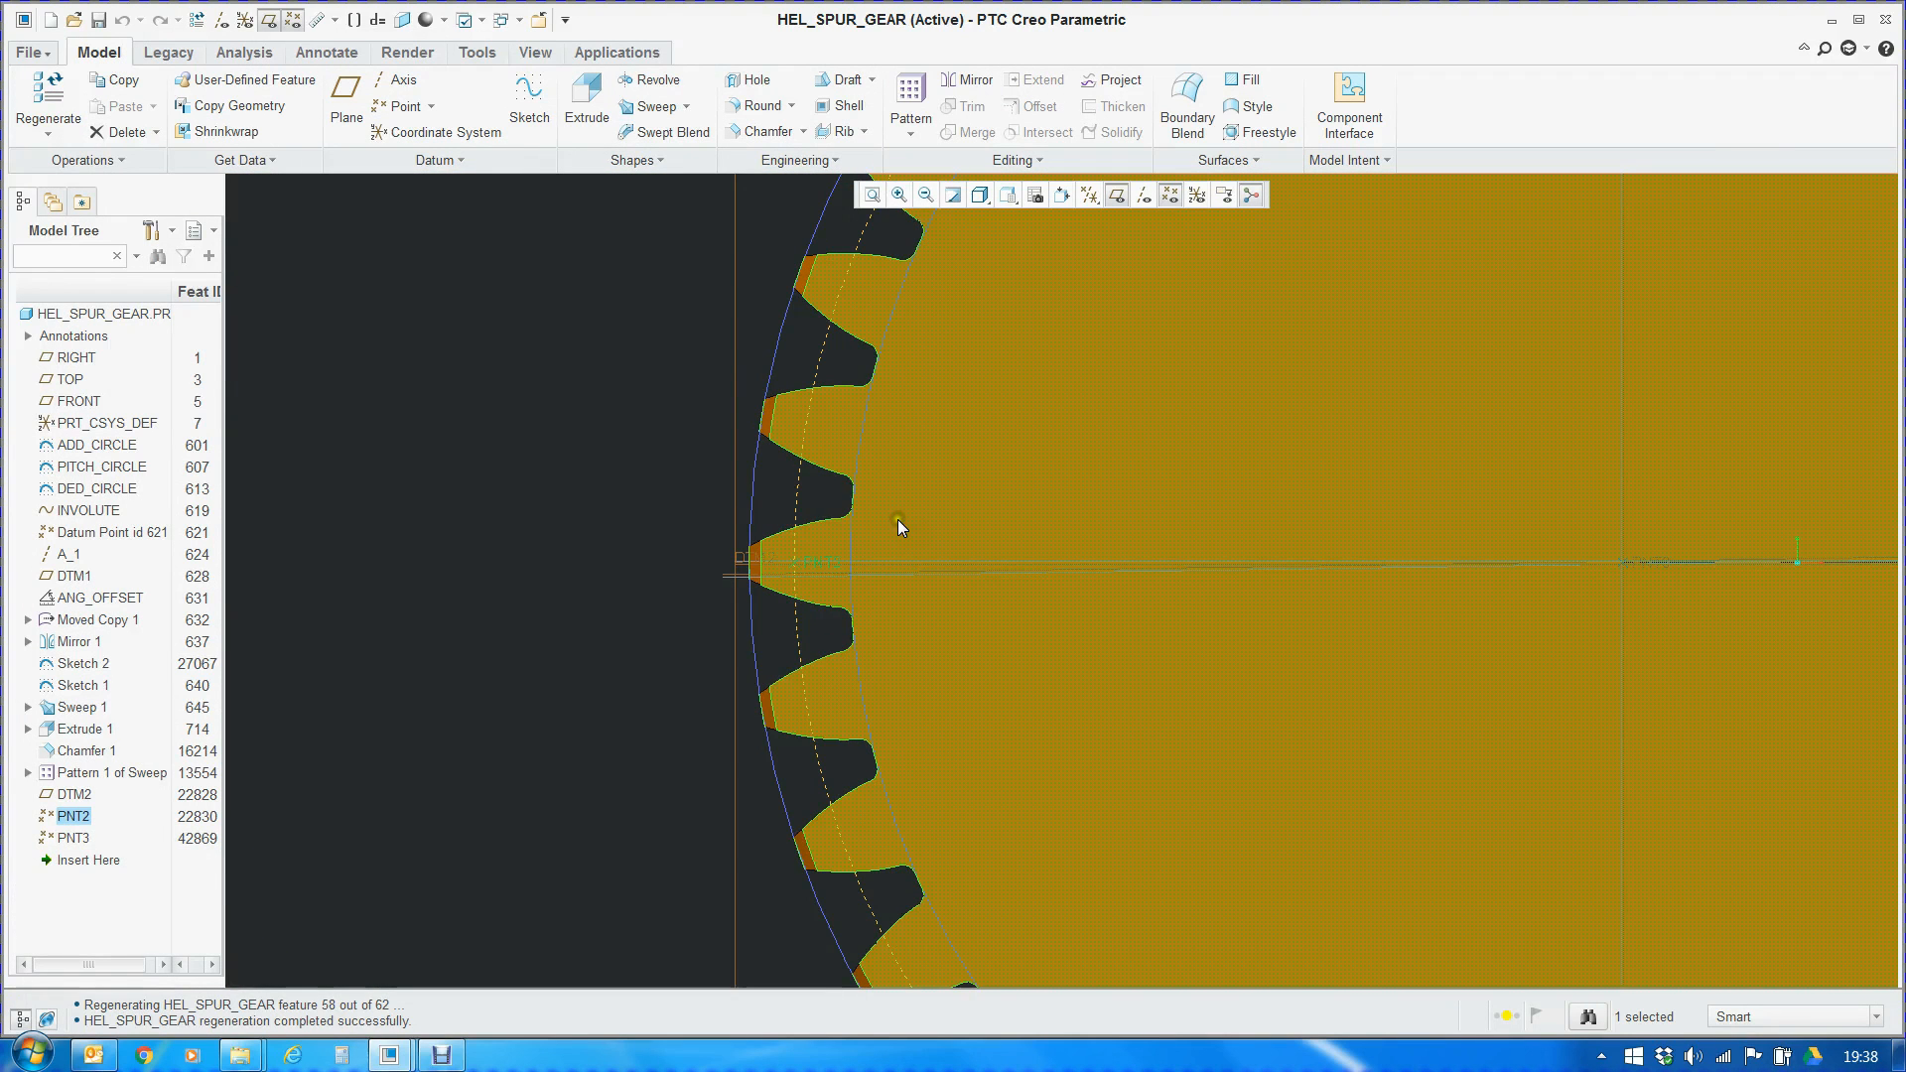
Review the part relations' even/odd tooth condition and its two d51 expressions, 180-360/(2*z) and 180
{"action": "left_click", "coordinate": [1349, 160]}
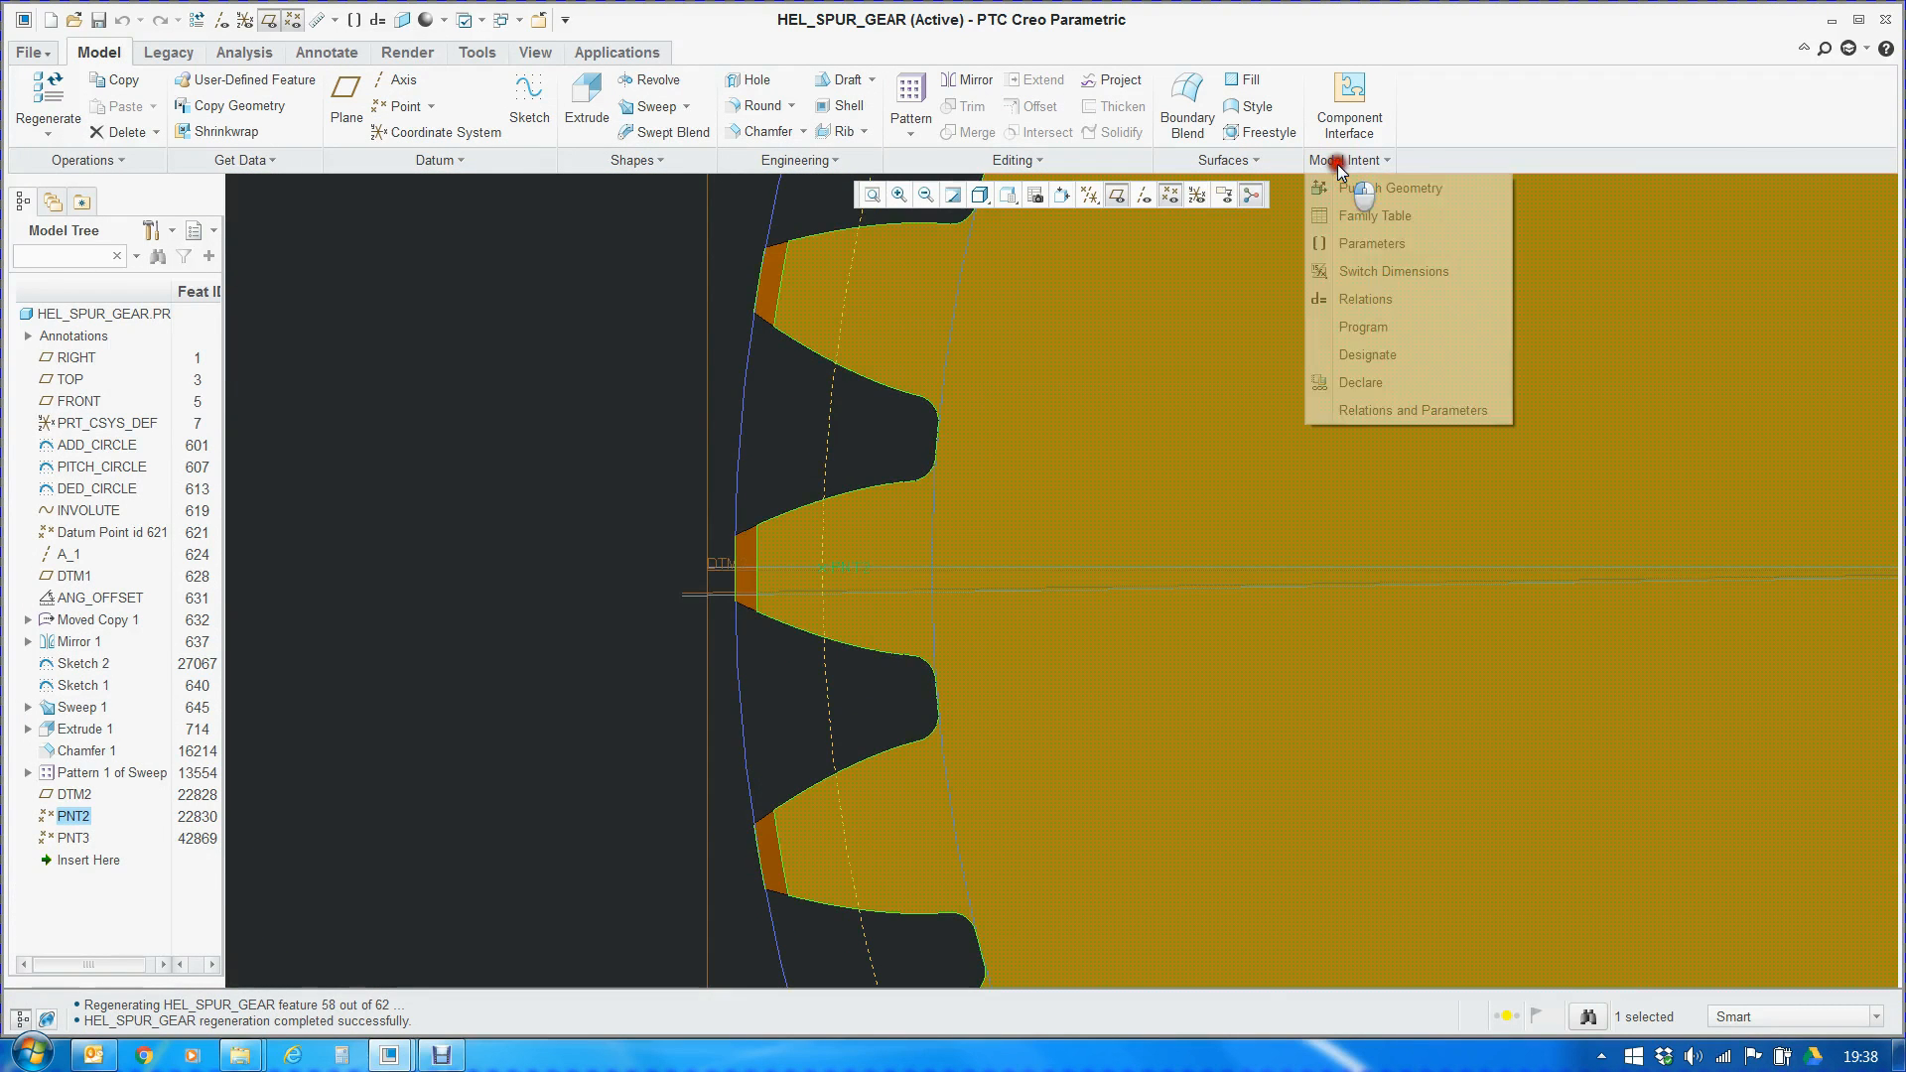
{"action": "left_click", "coordinate": [1368, 295]}
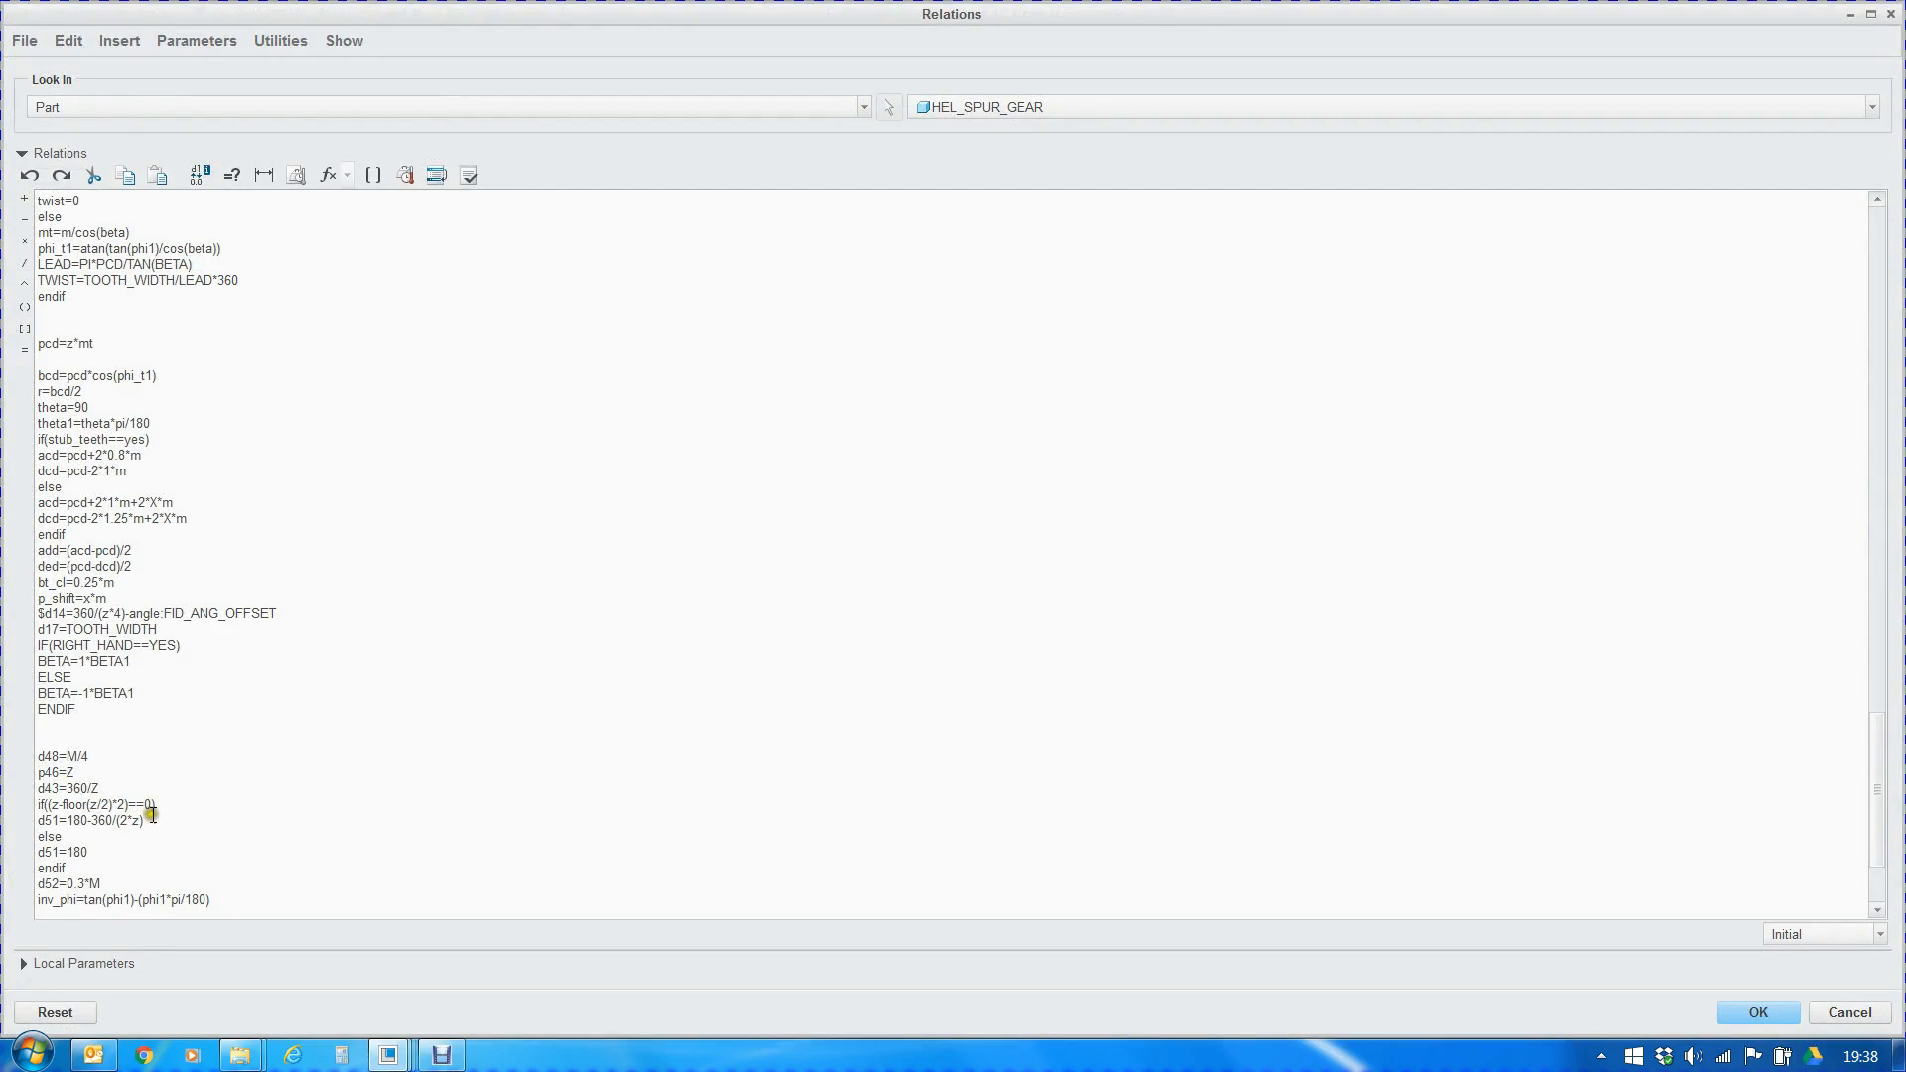
{"action": "scroll", "coordinate": [151, 814], "scroll_direction": "down", "scroll_amount": 3}
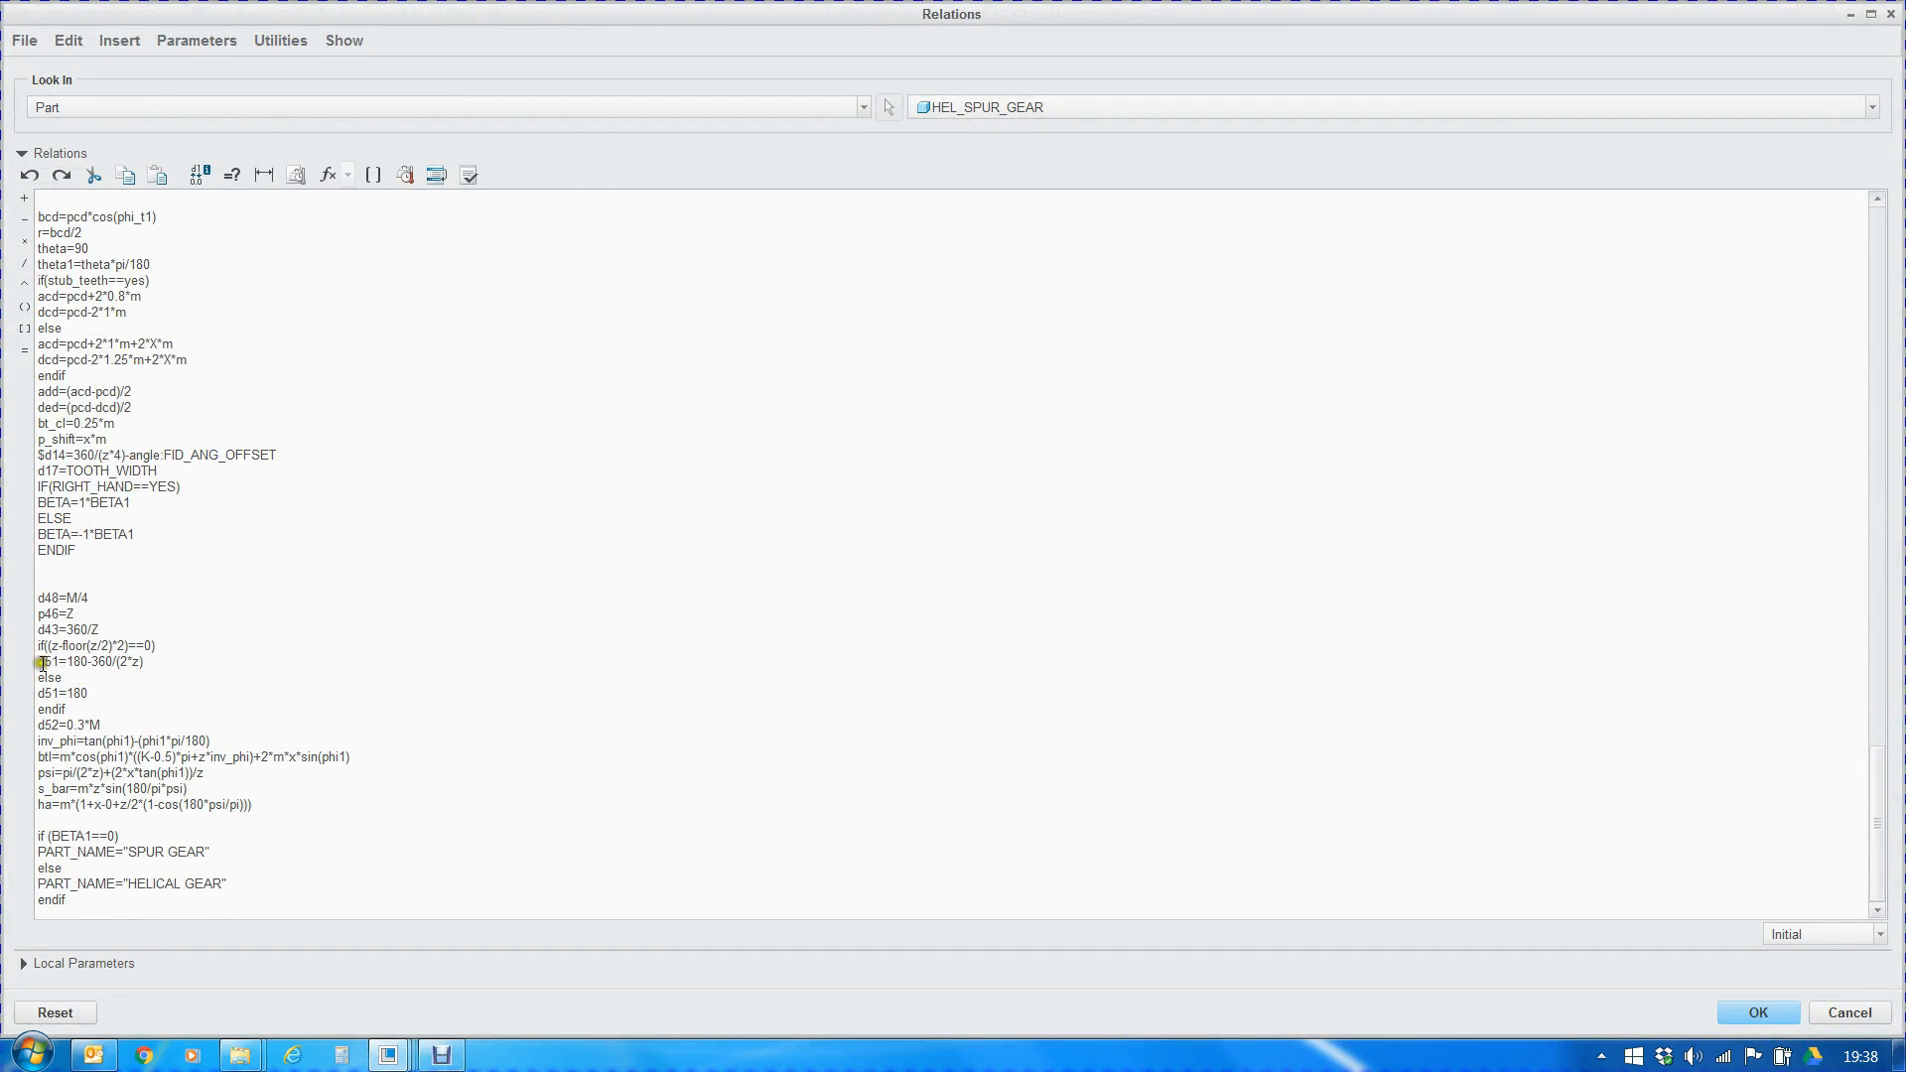
{"action": "left_click_drag", "start_coordinate": [38, 645], "coordinate": [104, 693]}
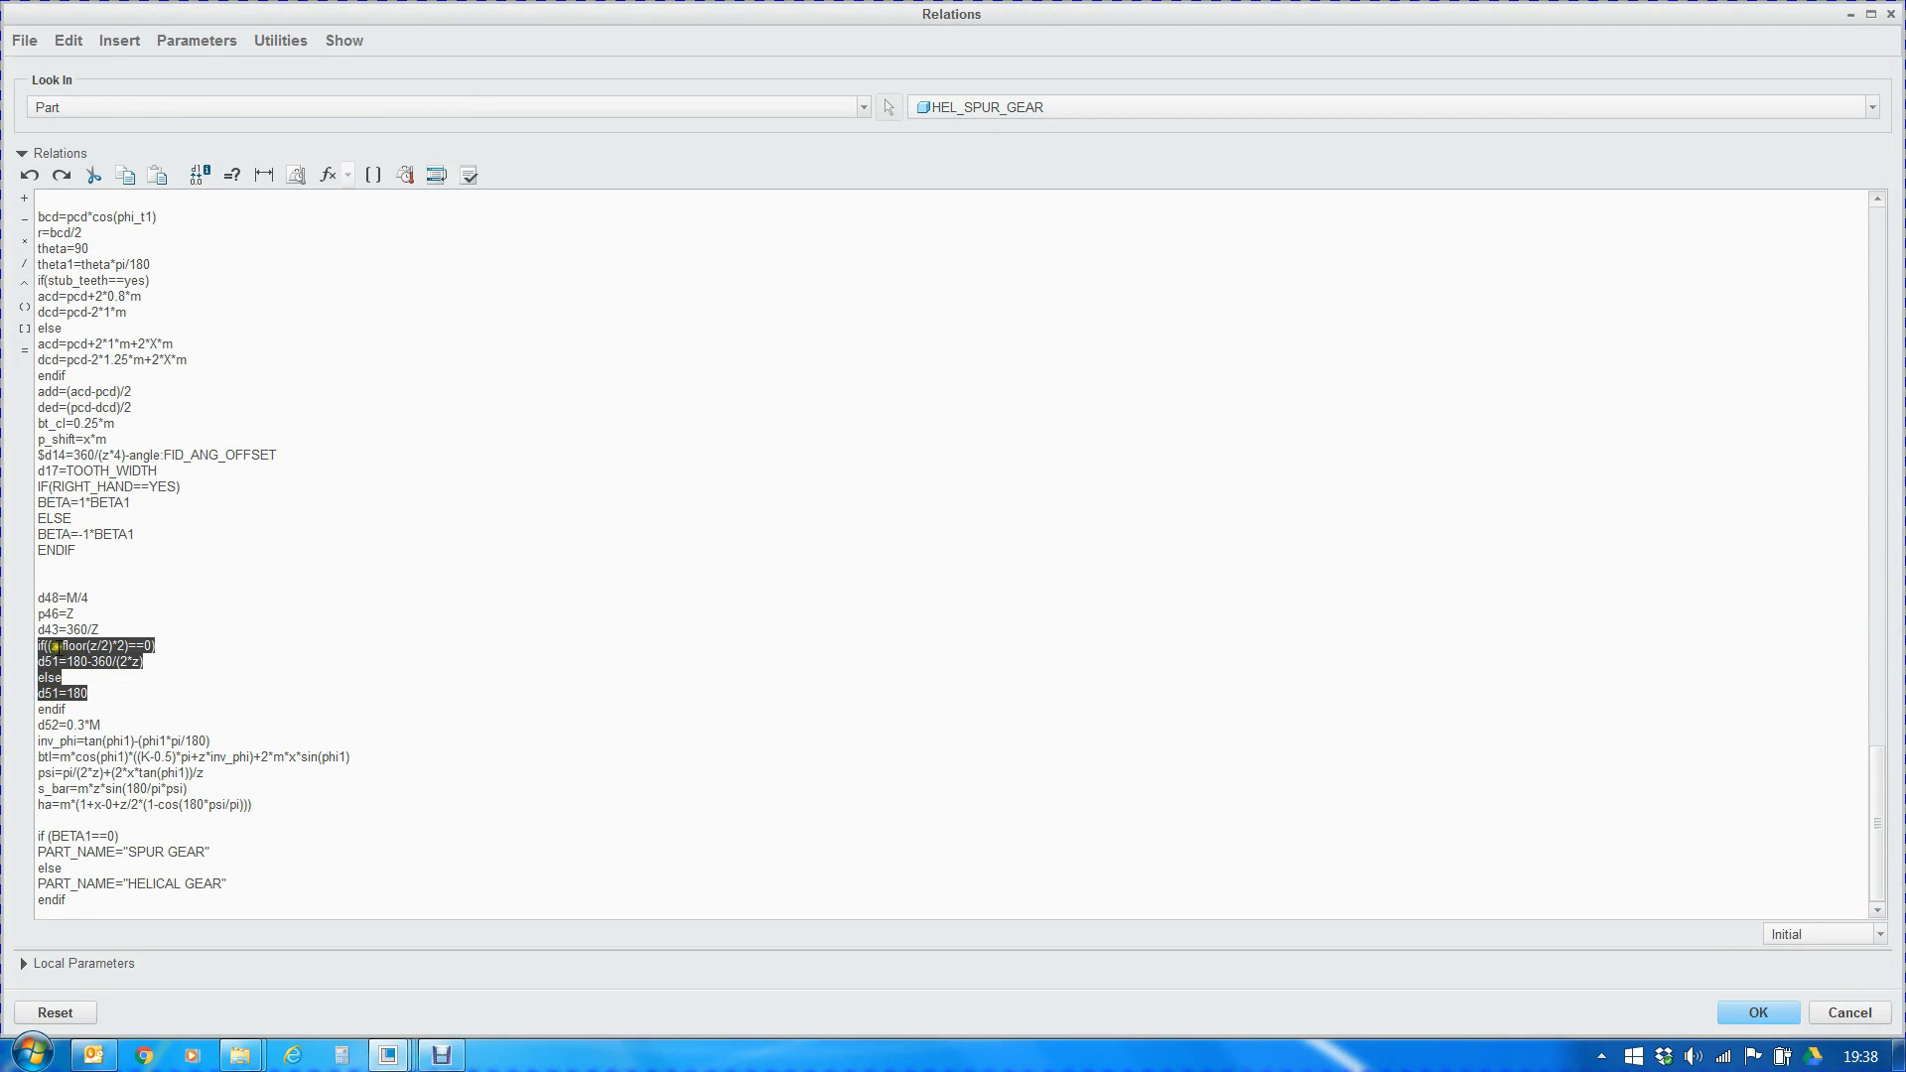
{"action": "left_click_drag", "start_coordinate": [38, 645], "coordinate": [159, 647]}
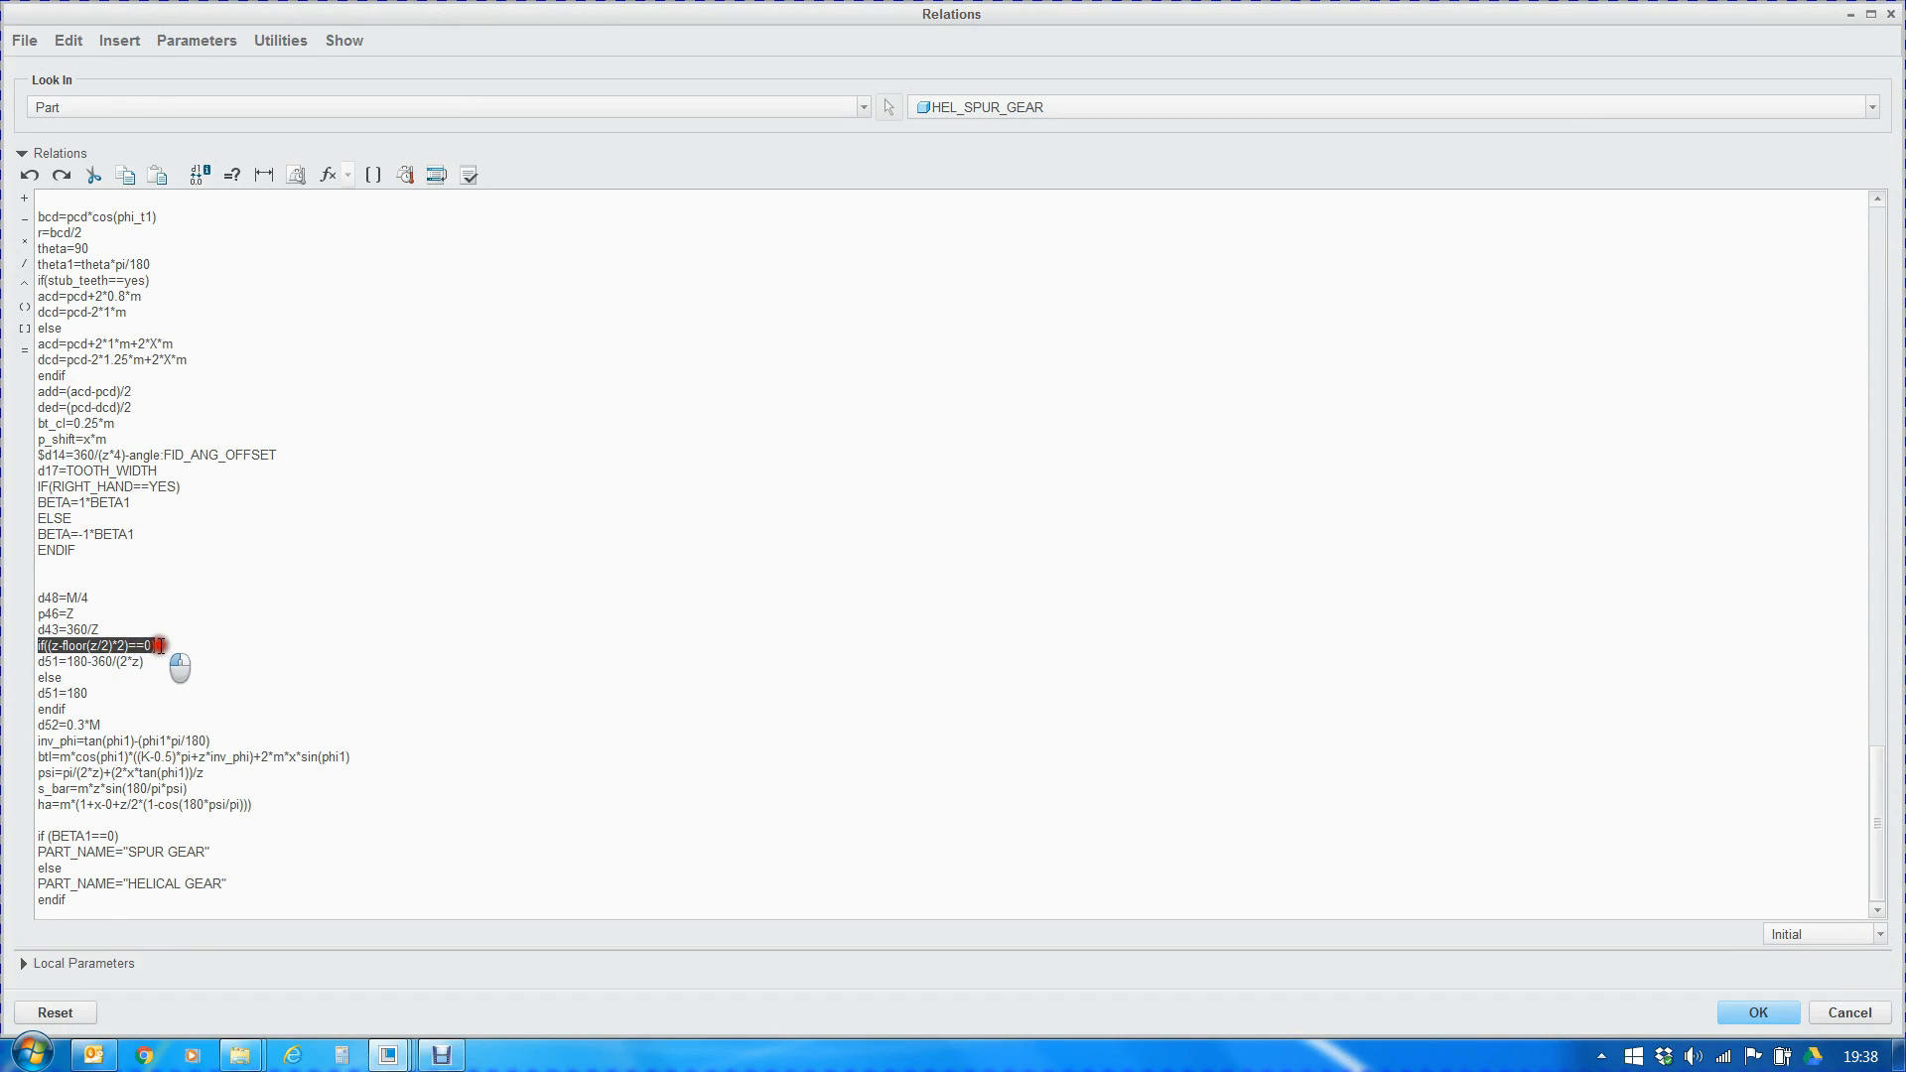
{"action": "left_click_drag", "start_coordinate": [145, 661], "coordinate": [29, 692]}
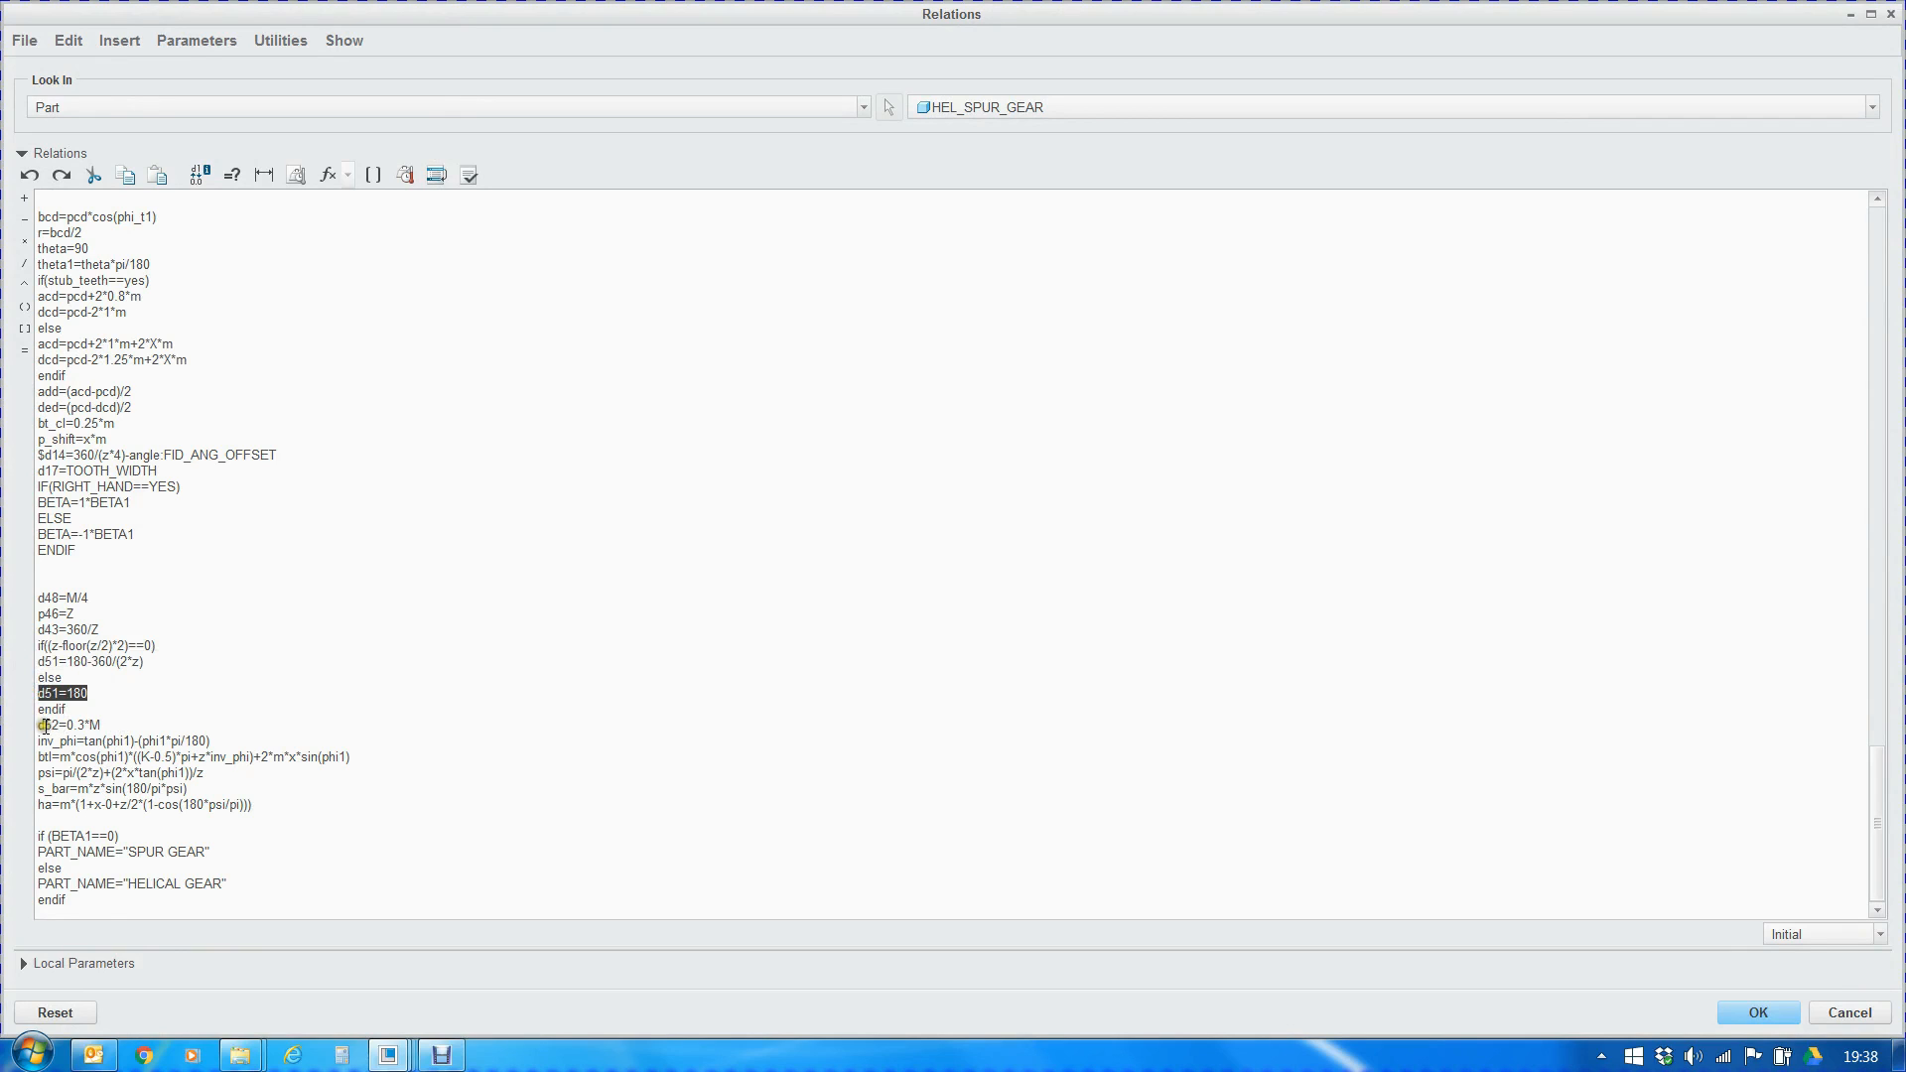
Review the d52=0.3*M relation and the formulas from inv_phi through ha, and close the relations
{"action": "left_click_drag", "start_coordinate": [38, 726], "coordinate": [106, 725]}
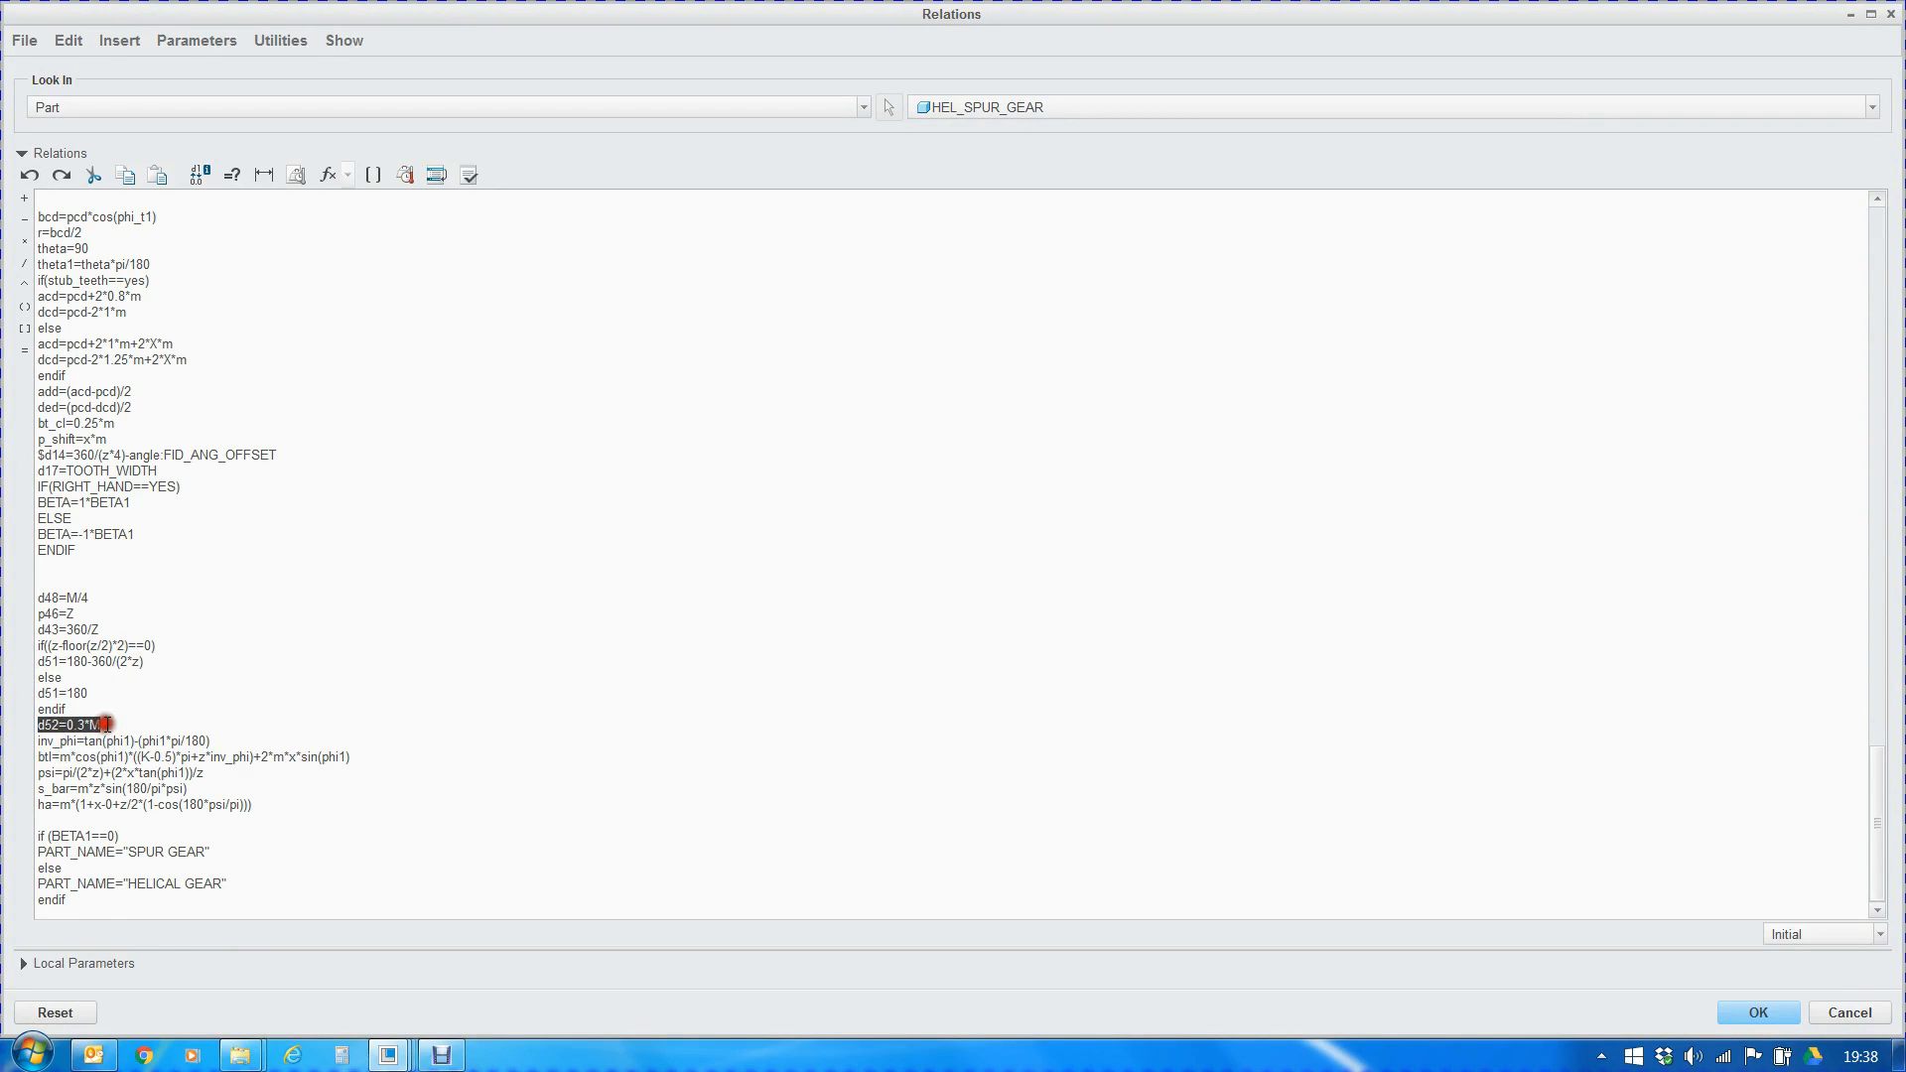
{"action": "left_click", "coordinate": [113, 718]}
{"action": "left_click_drag", "start_coordinate": [37, 738], "coordinate": [260, 809]}
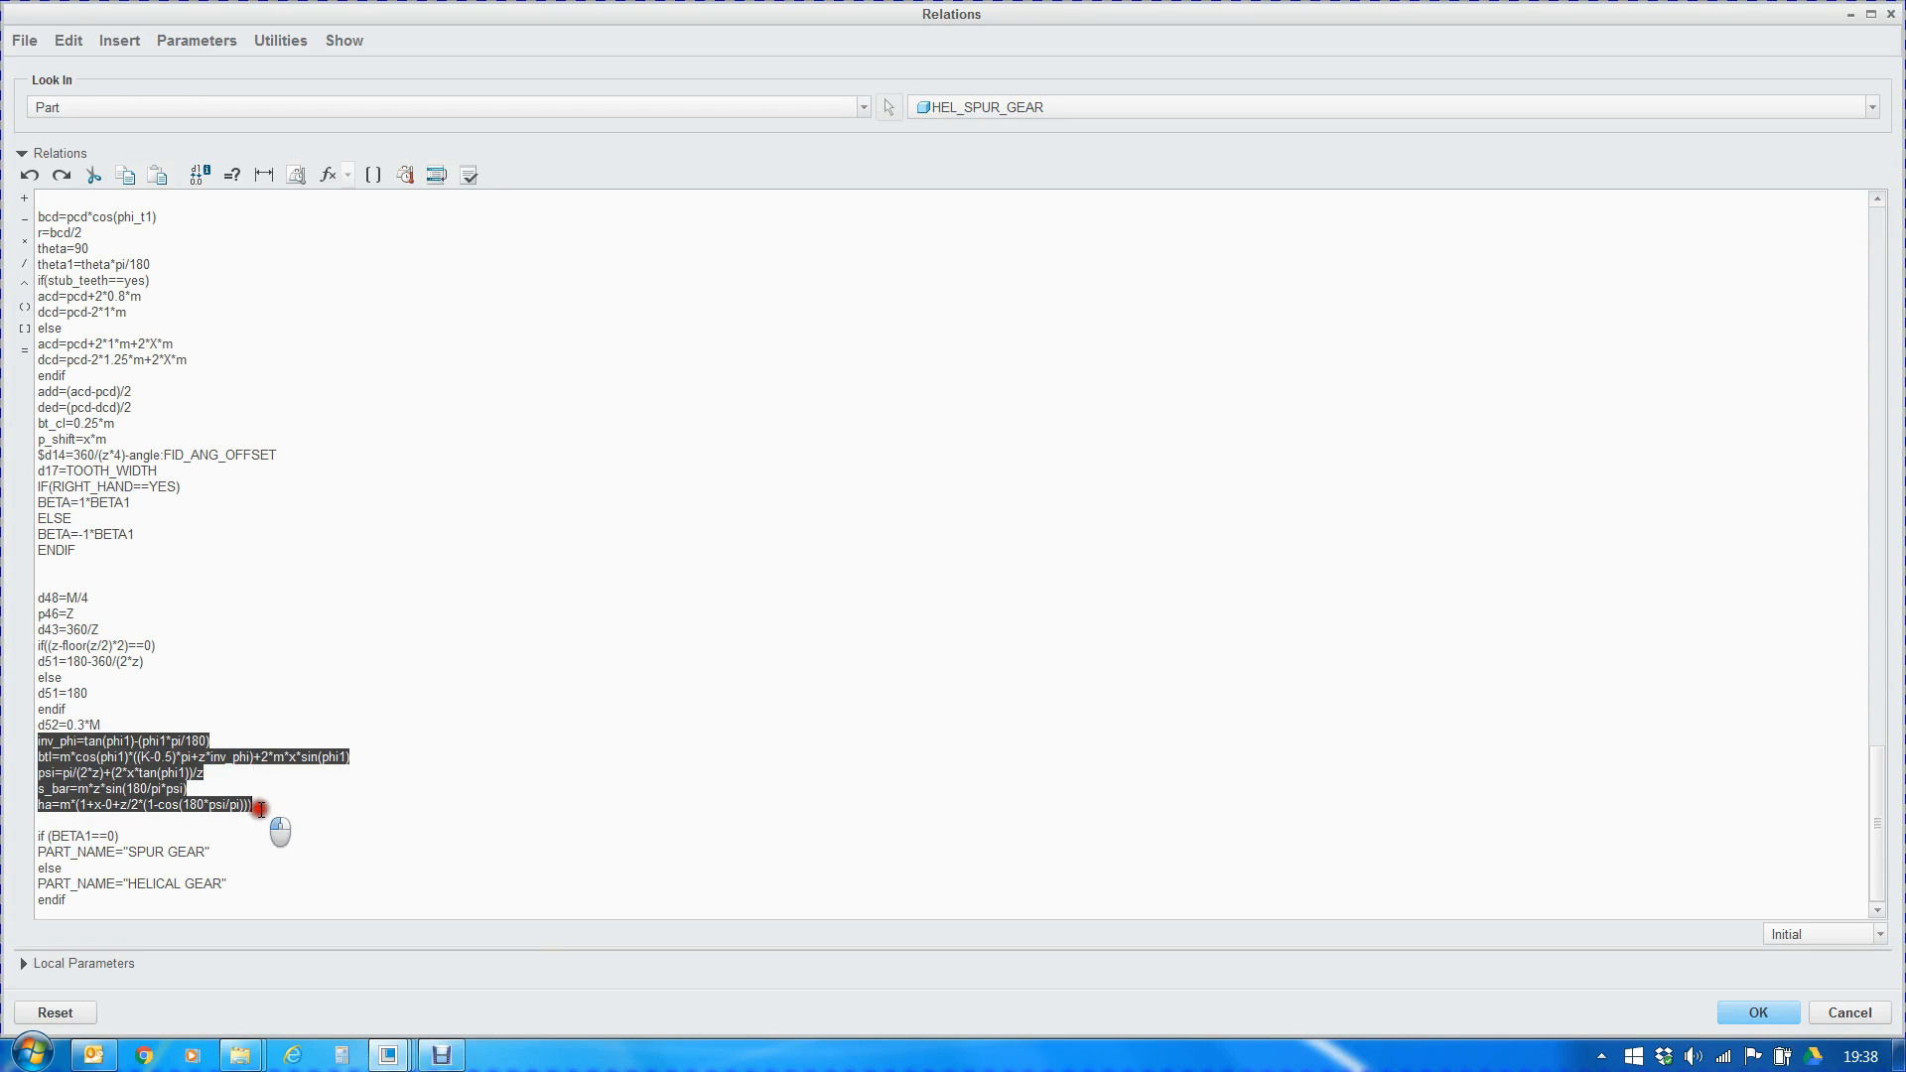
{"action": "left_click_drag", "start_coordinate": [260, 809], "coordinate": [260, 809]}
{"action": "left_click", "coordinate": [310, 859]}
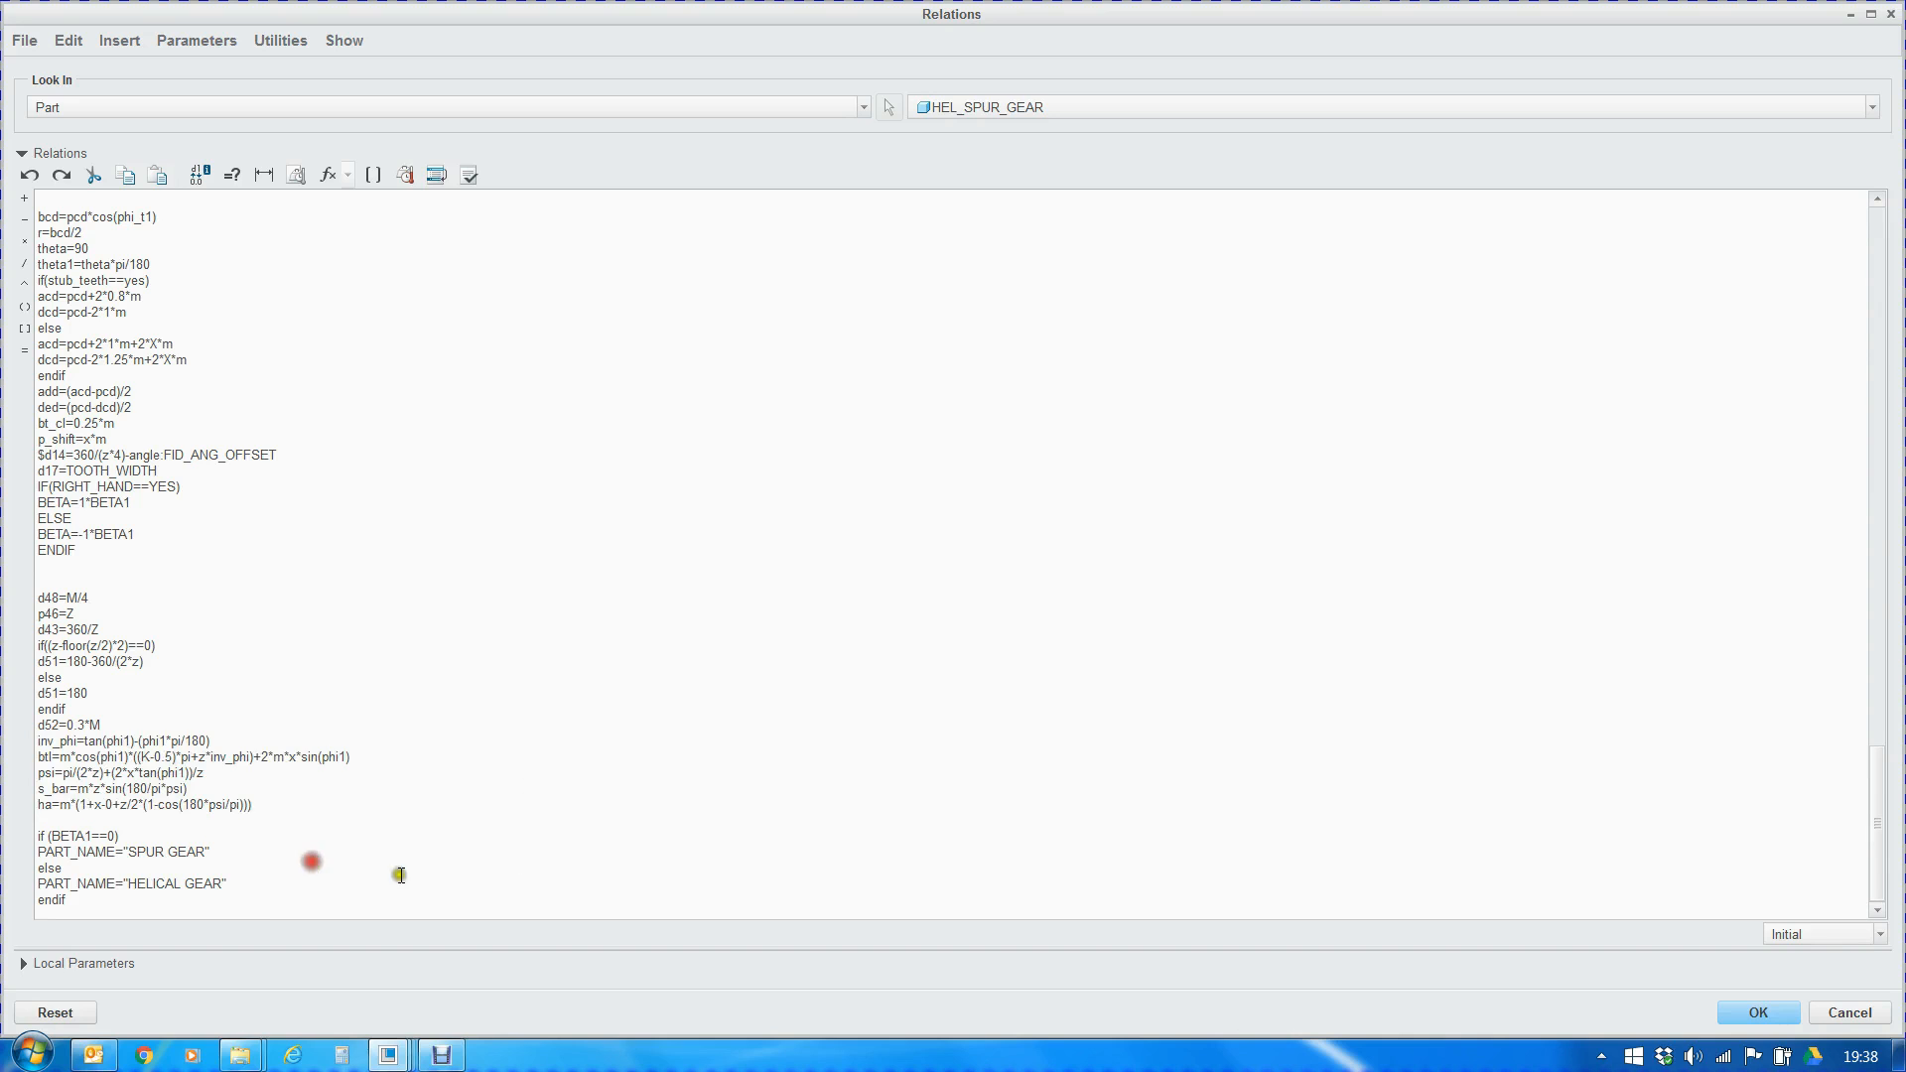
{"action": "left_click", "coordinate": [1759, 1012]}
Hide the datum planes and points, display the annotations, and view the gear's SPUR GEAR label at an angle
{"action": "scroll", "coordinate": [769, 717], "scroll_direction": "up", "scroll_amount": 6}
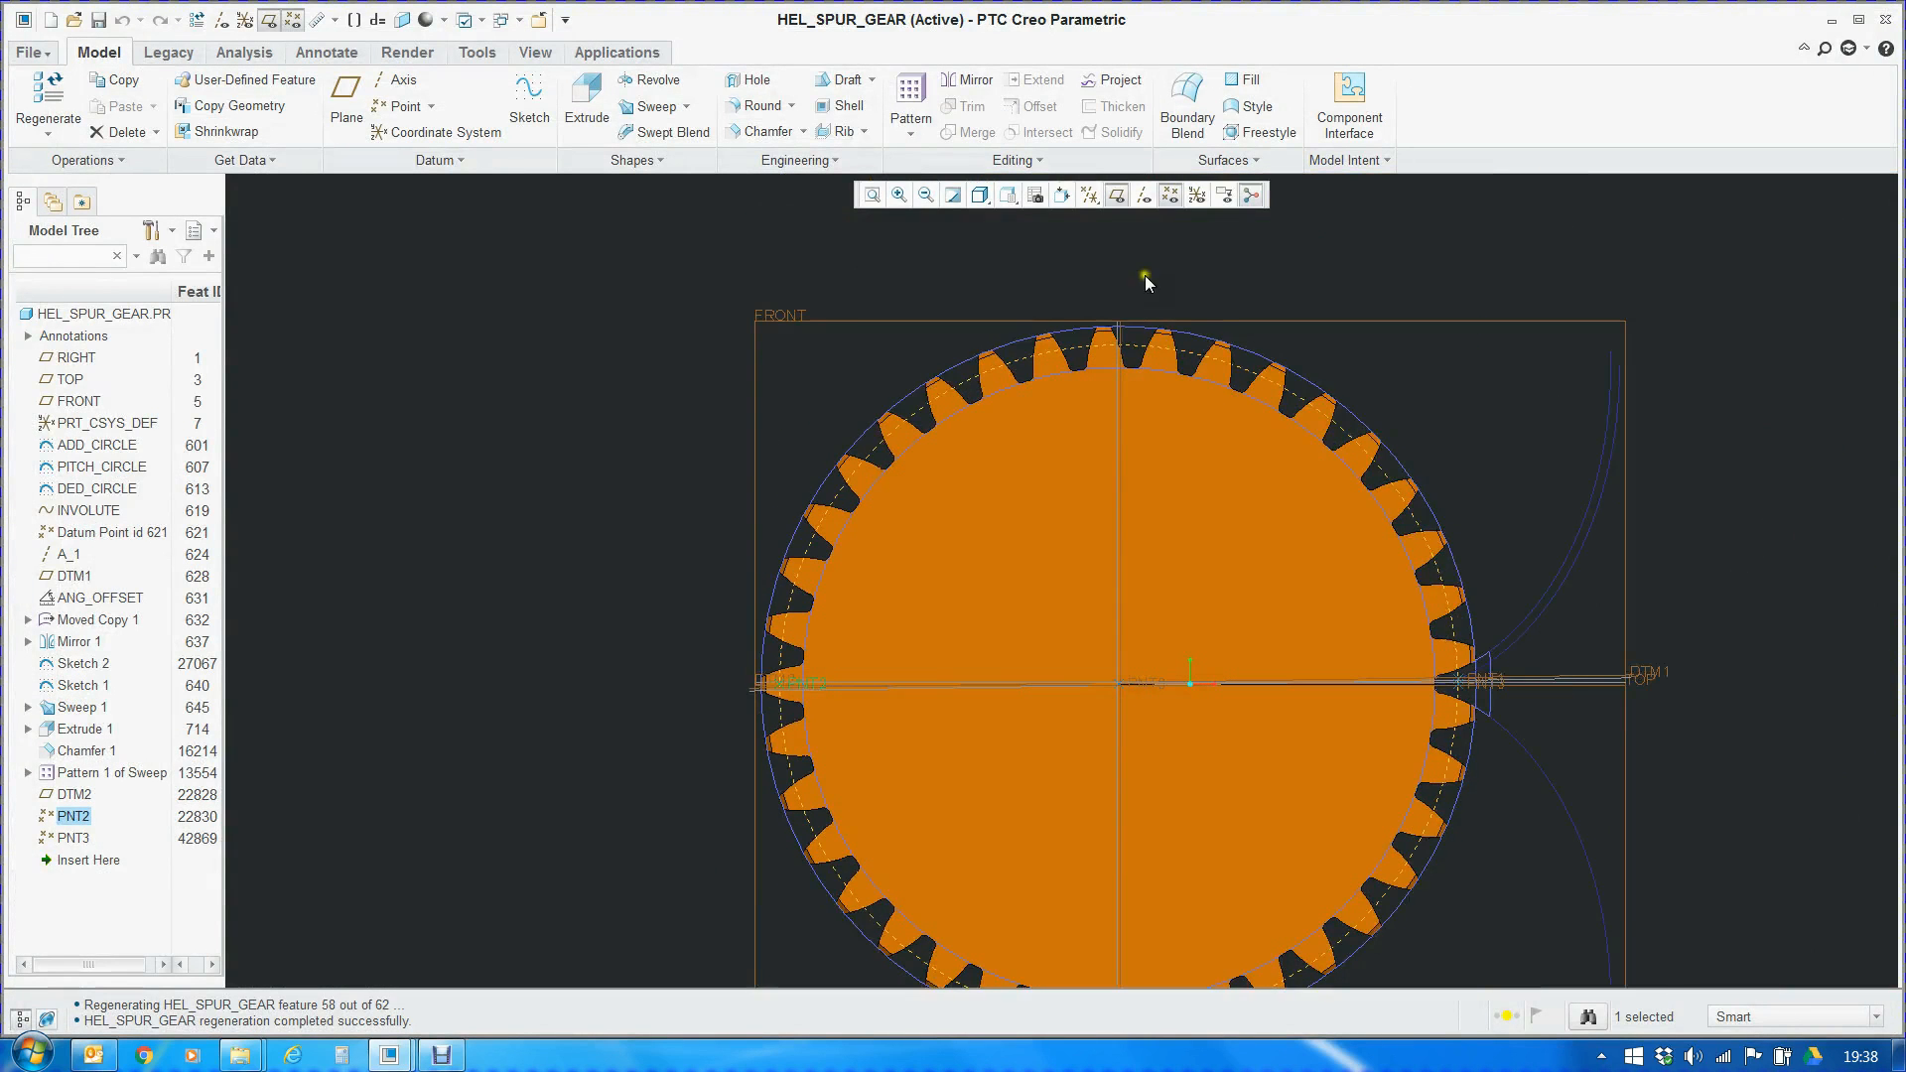
{"action": "left_click", "coordinate": [1116, 195]}
{"action": "left_click", "coordinate": [1171, 196]}
{"action": "left_click", "coordinate": [1222, 195]}
{"action": "middle_click_drag", "start_coordinate": [1271, 596], "coordinate": [1237, 604]}
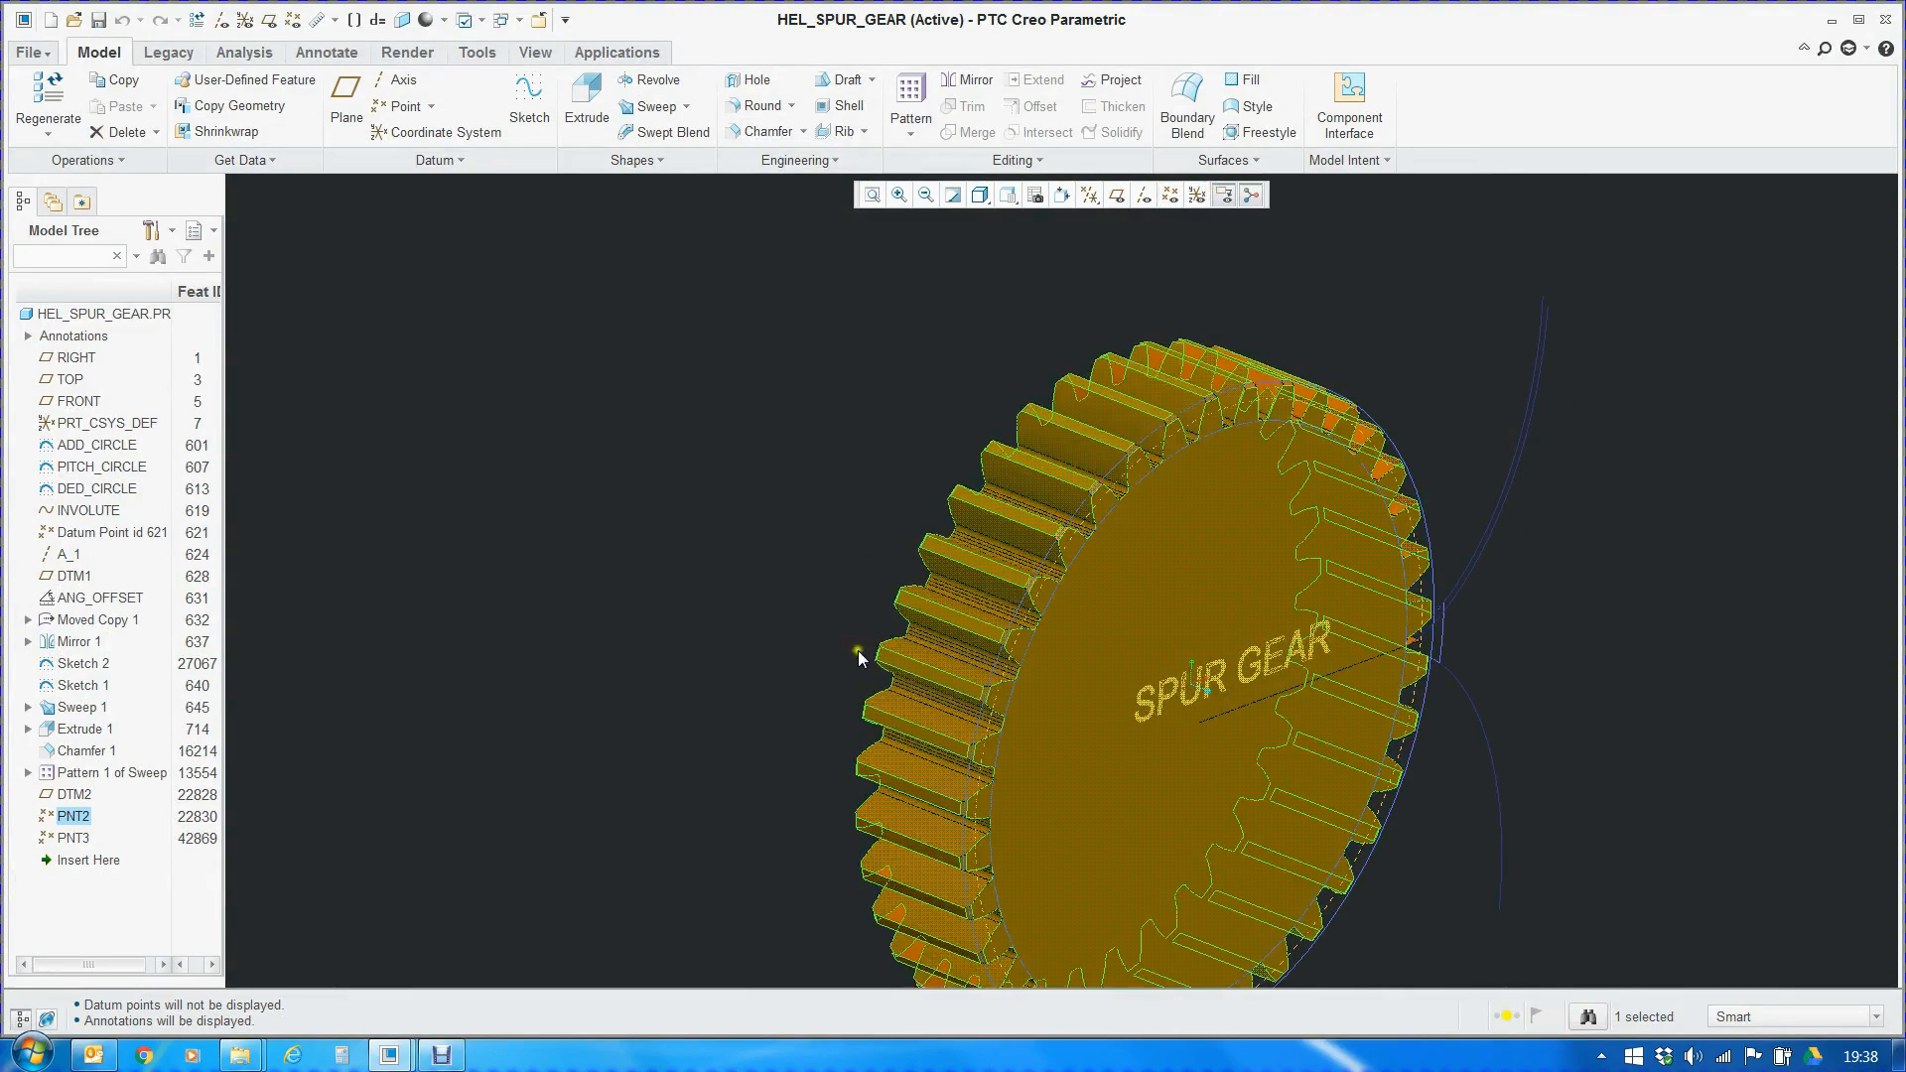
{"action": "scroll", "coordinate": [750, 652], "scroll_direction": "up", "scroll_amount": 3}
{"action": "scroll", "coordinate": [861, 641], "scroll_direction": "down", "scroll_amount": 4}
{"action": "mouse_move", "coordinate": [1008, 661]}
{"action": "middle_mouse_down"}
{"action": "mouse_move", "coordinate": [910, 608]}
{"action": "mouse_move", "coordinate": [956, 672]}
{"action": "mouse_move", "coordinate": [991, 650]}
{"action": "middle_mouse_up"}
{"action": "scroll", "coordinate": [931, 754], "scroll_direction": "up", "scroll_amount": 3}
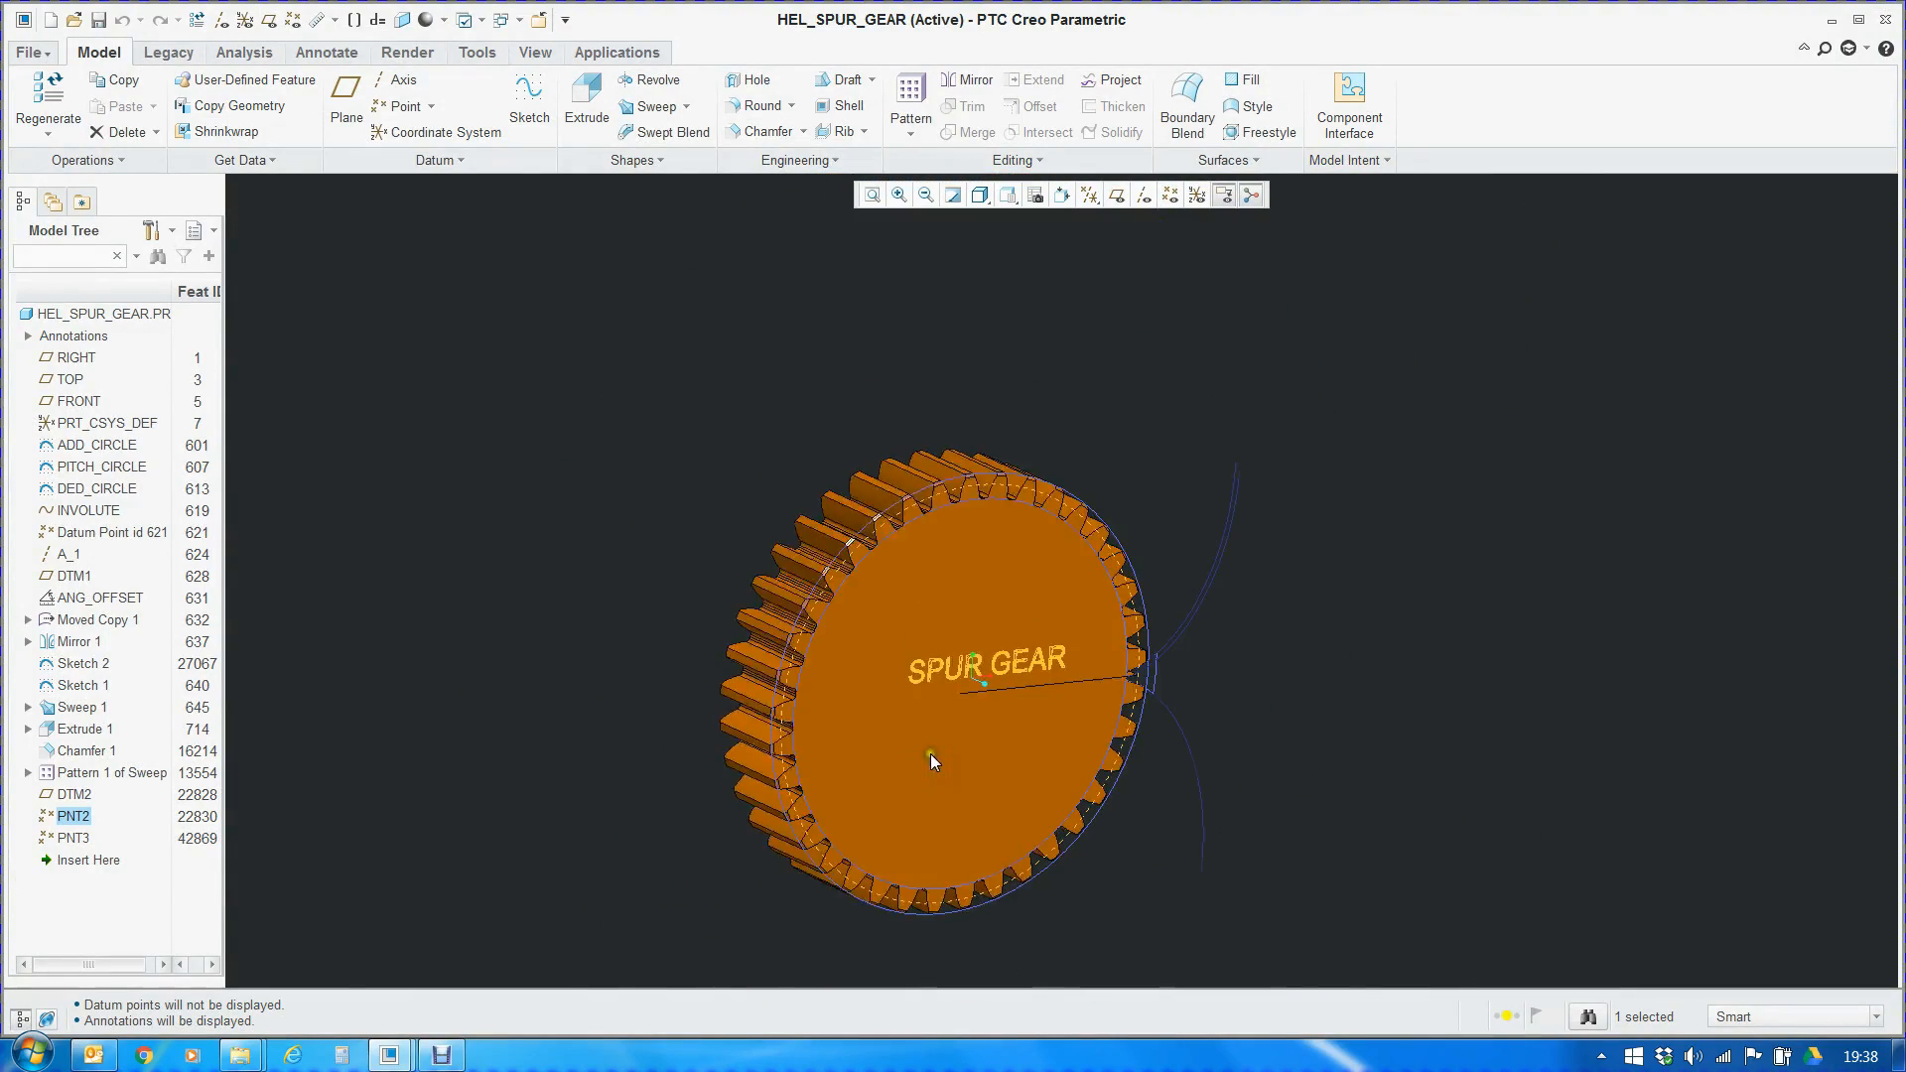
{"action": "left_click", "coordinate": [1420, 596]}
Set the helix angle parameter BETA1 to 25 and regenerate the gear
{"action": "left_click", "coordinate": [1347, 160]}
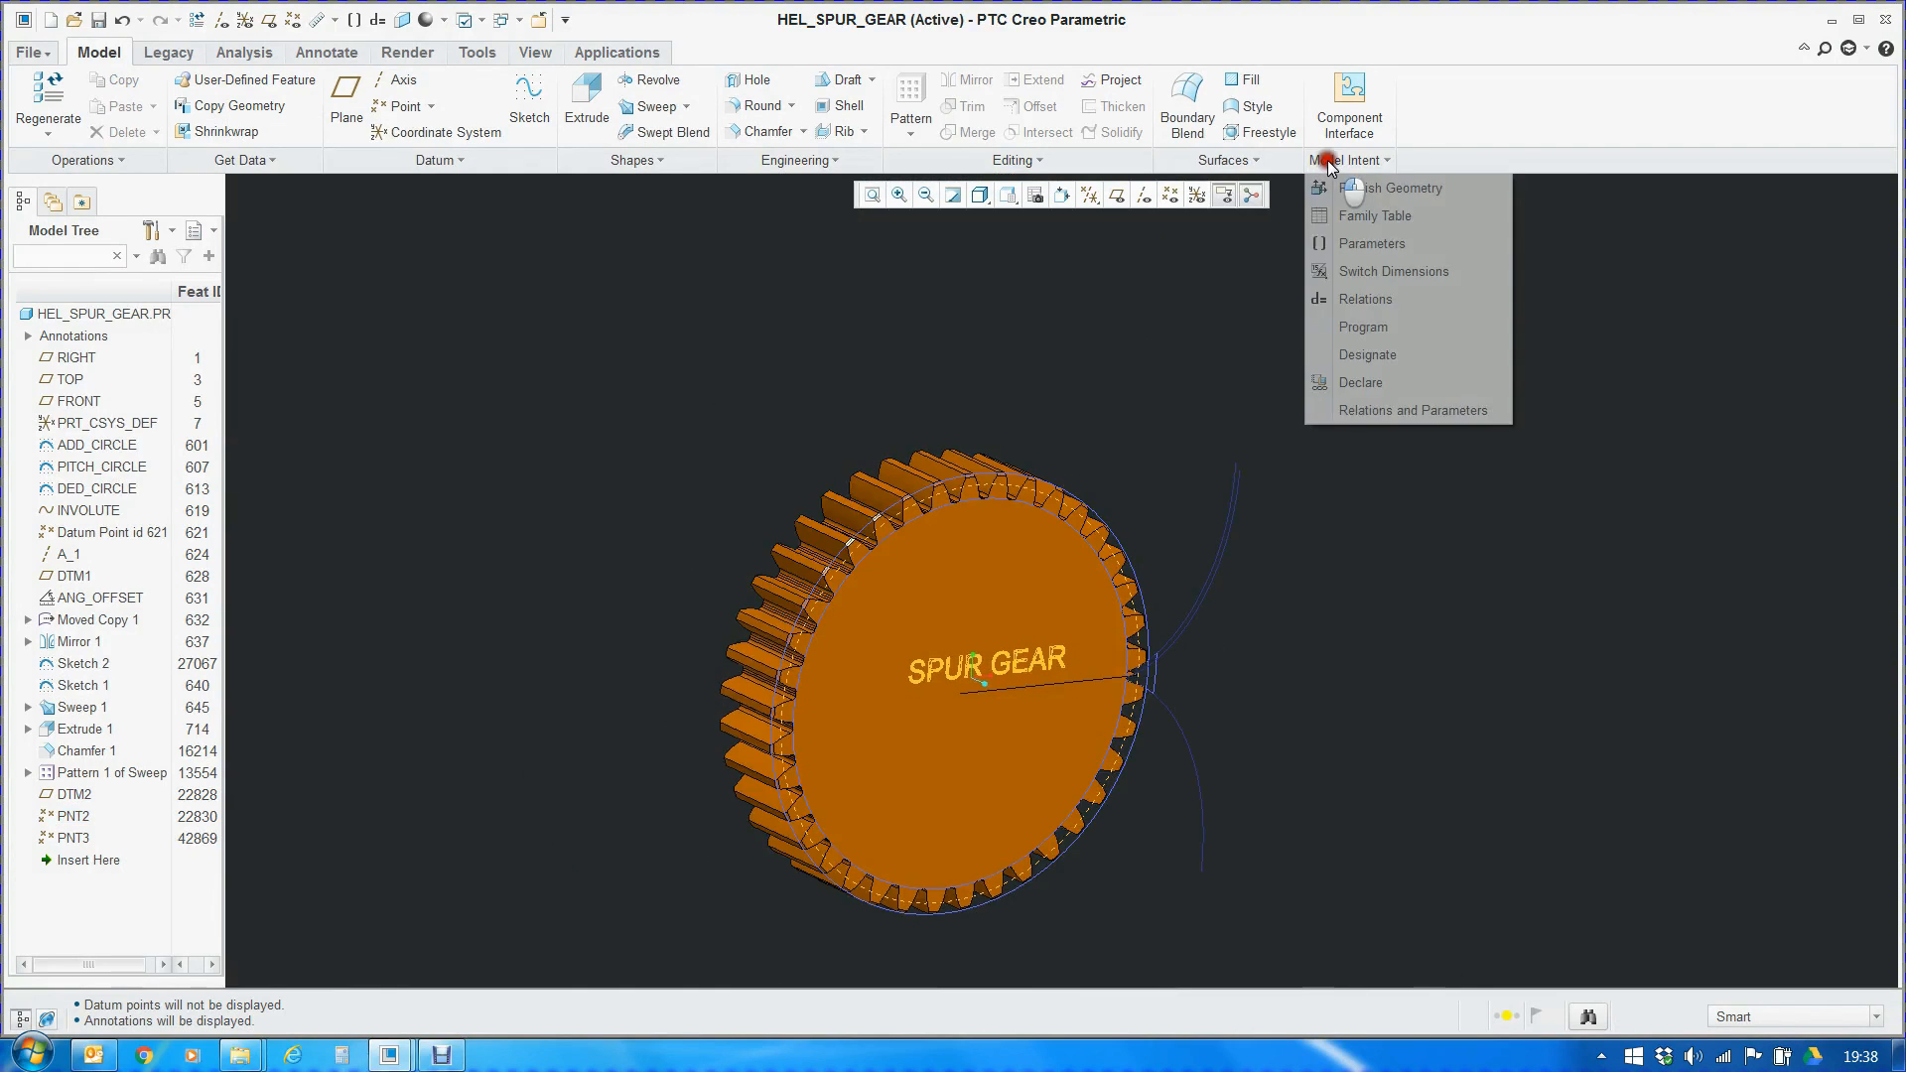
{"action": "left_click", "coordinate": [1367, 243]}
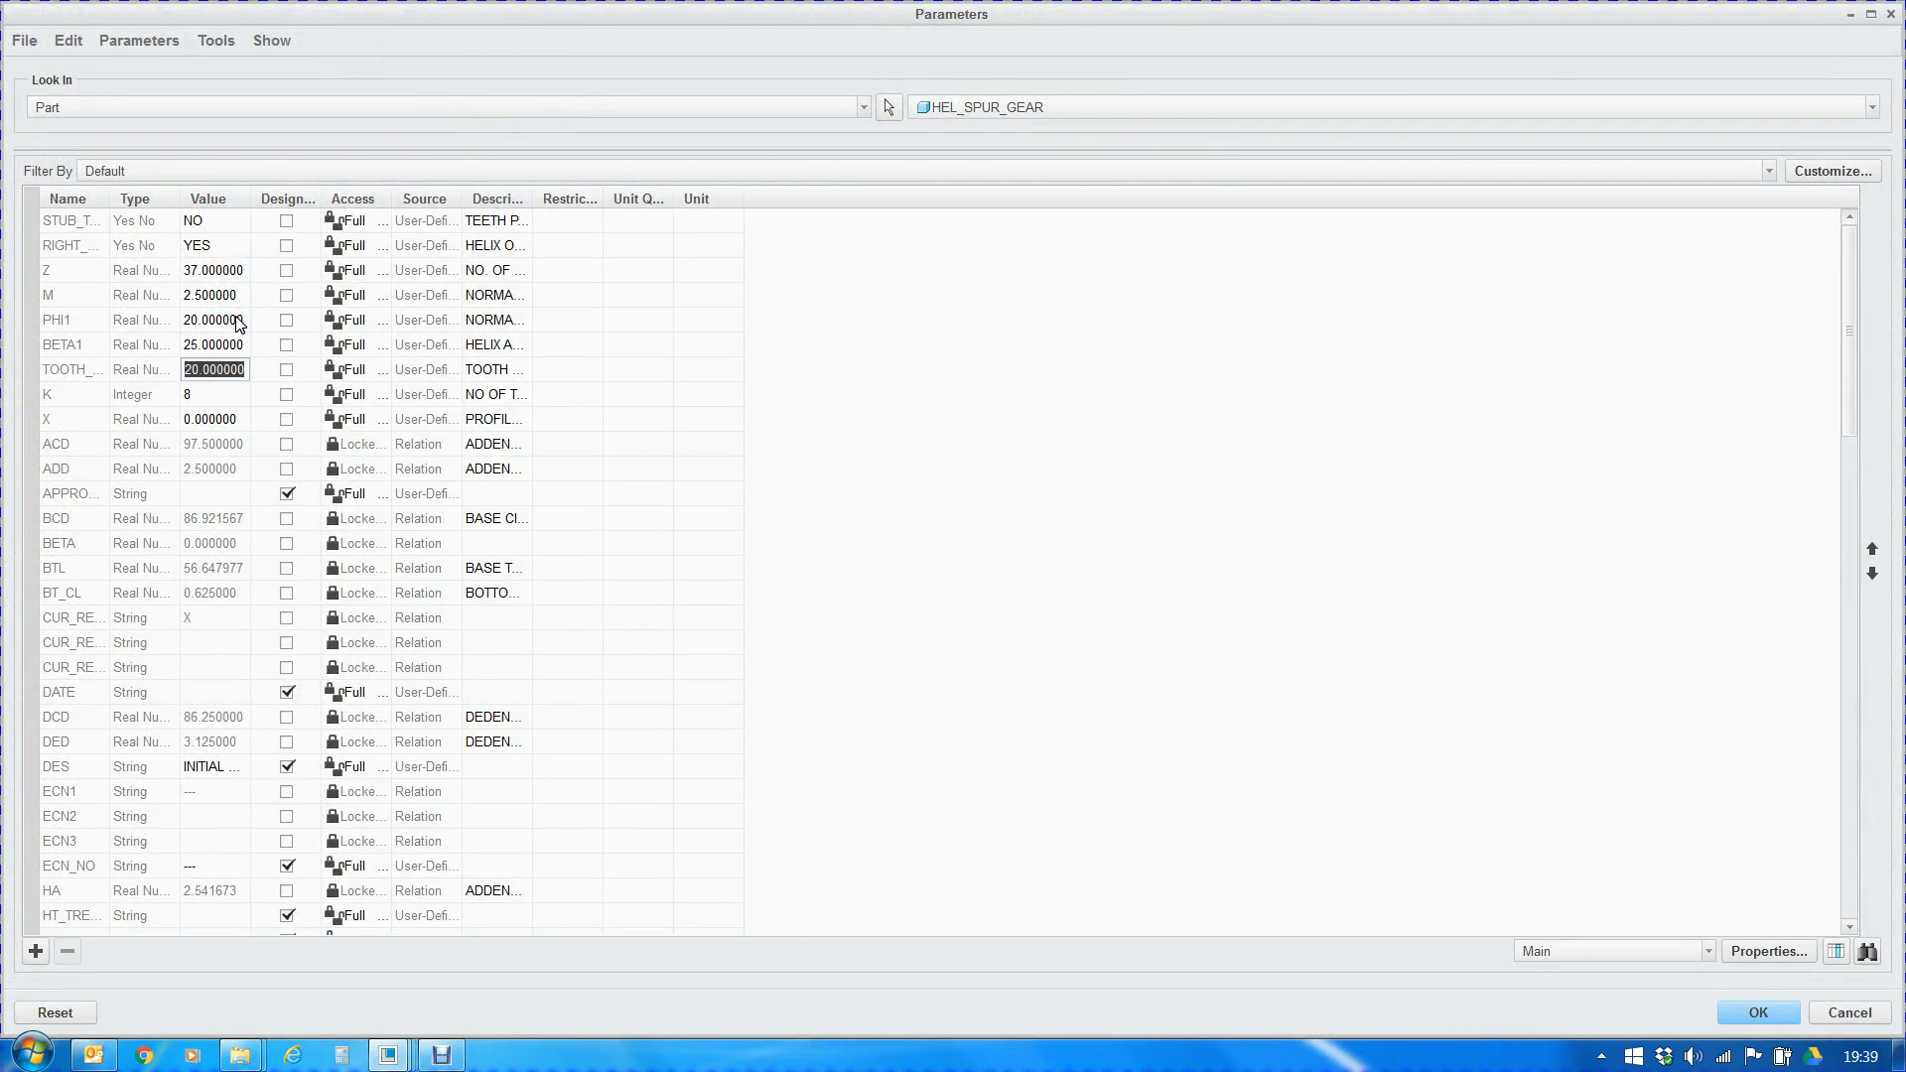
{"action": "left_click", "coordinate": [1760, 1014]}
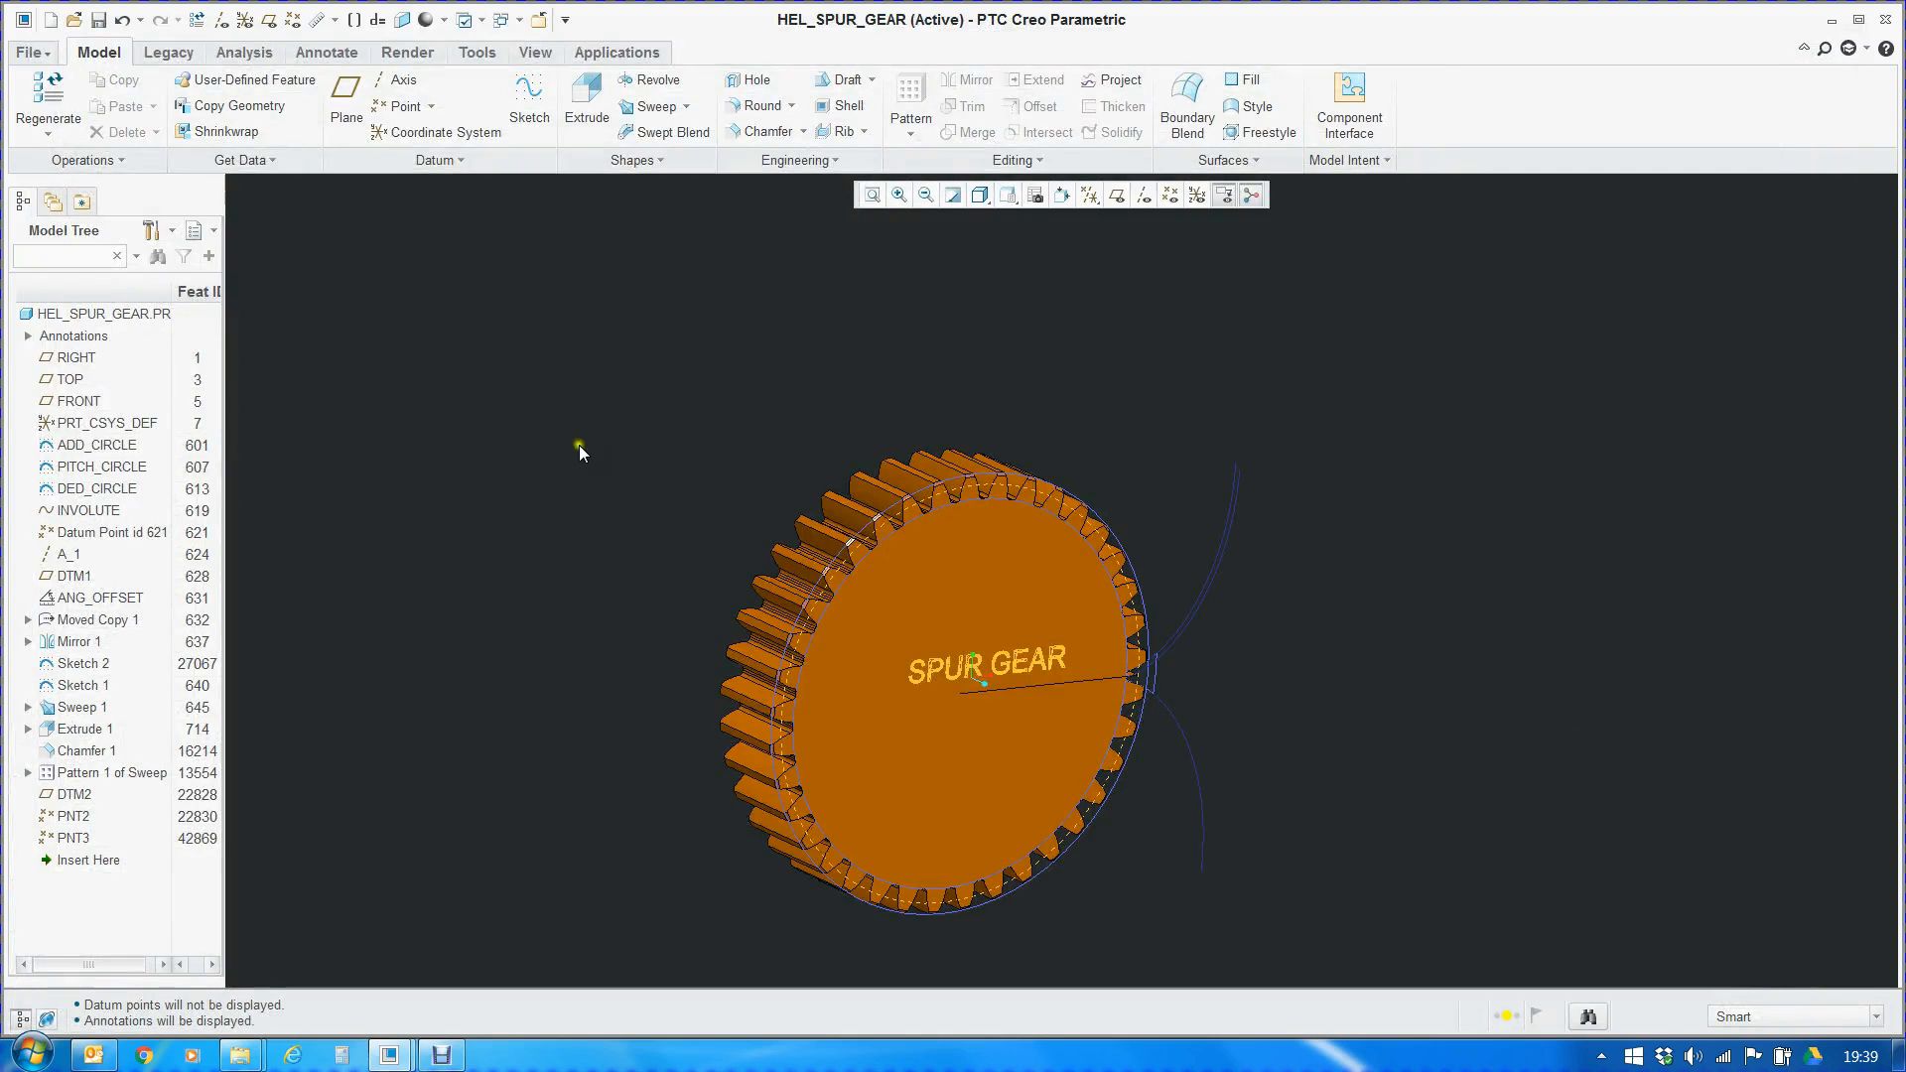
{"action": "left_click", "coordinate": [59, 121]}
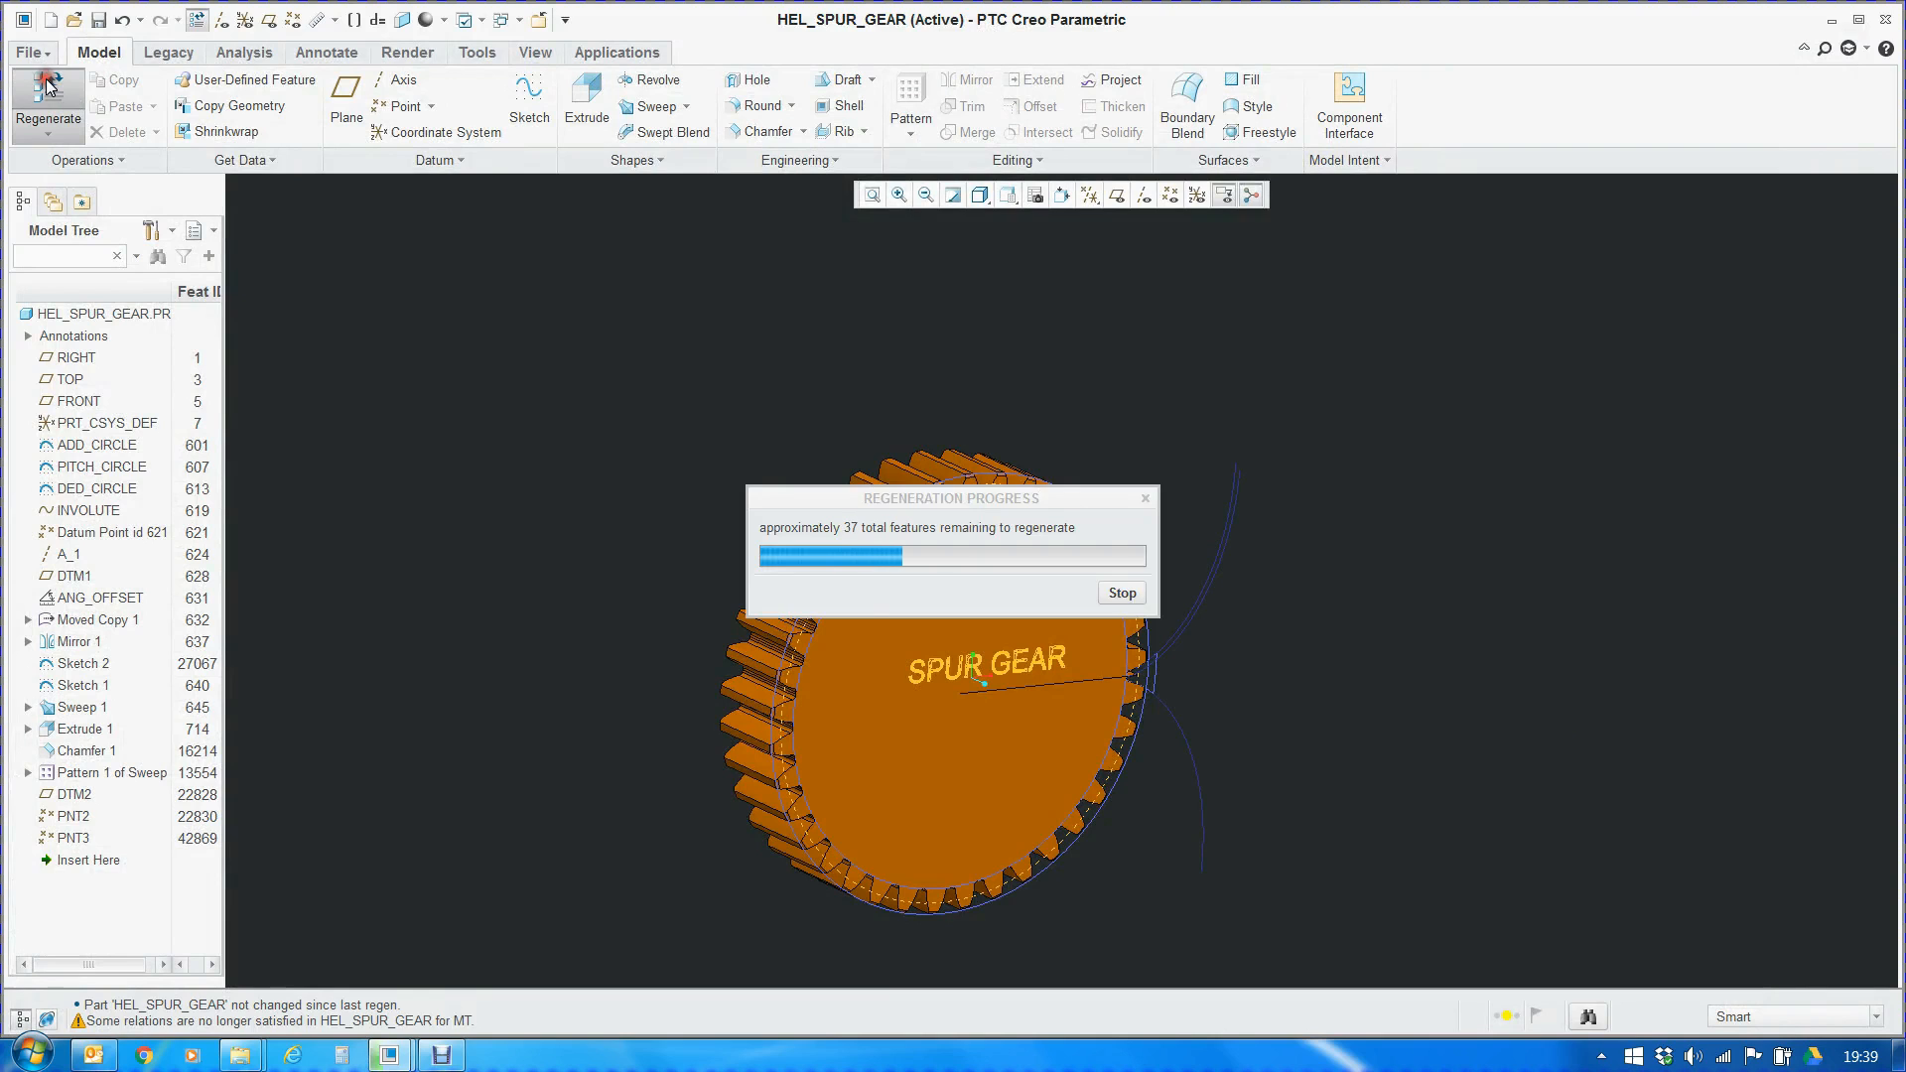
{"action": "left_click", "coordinate": [48, 88]}
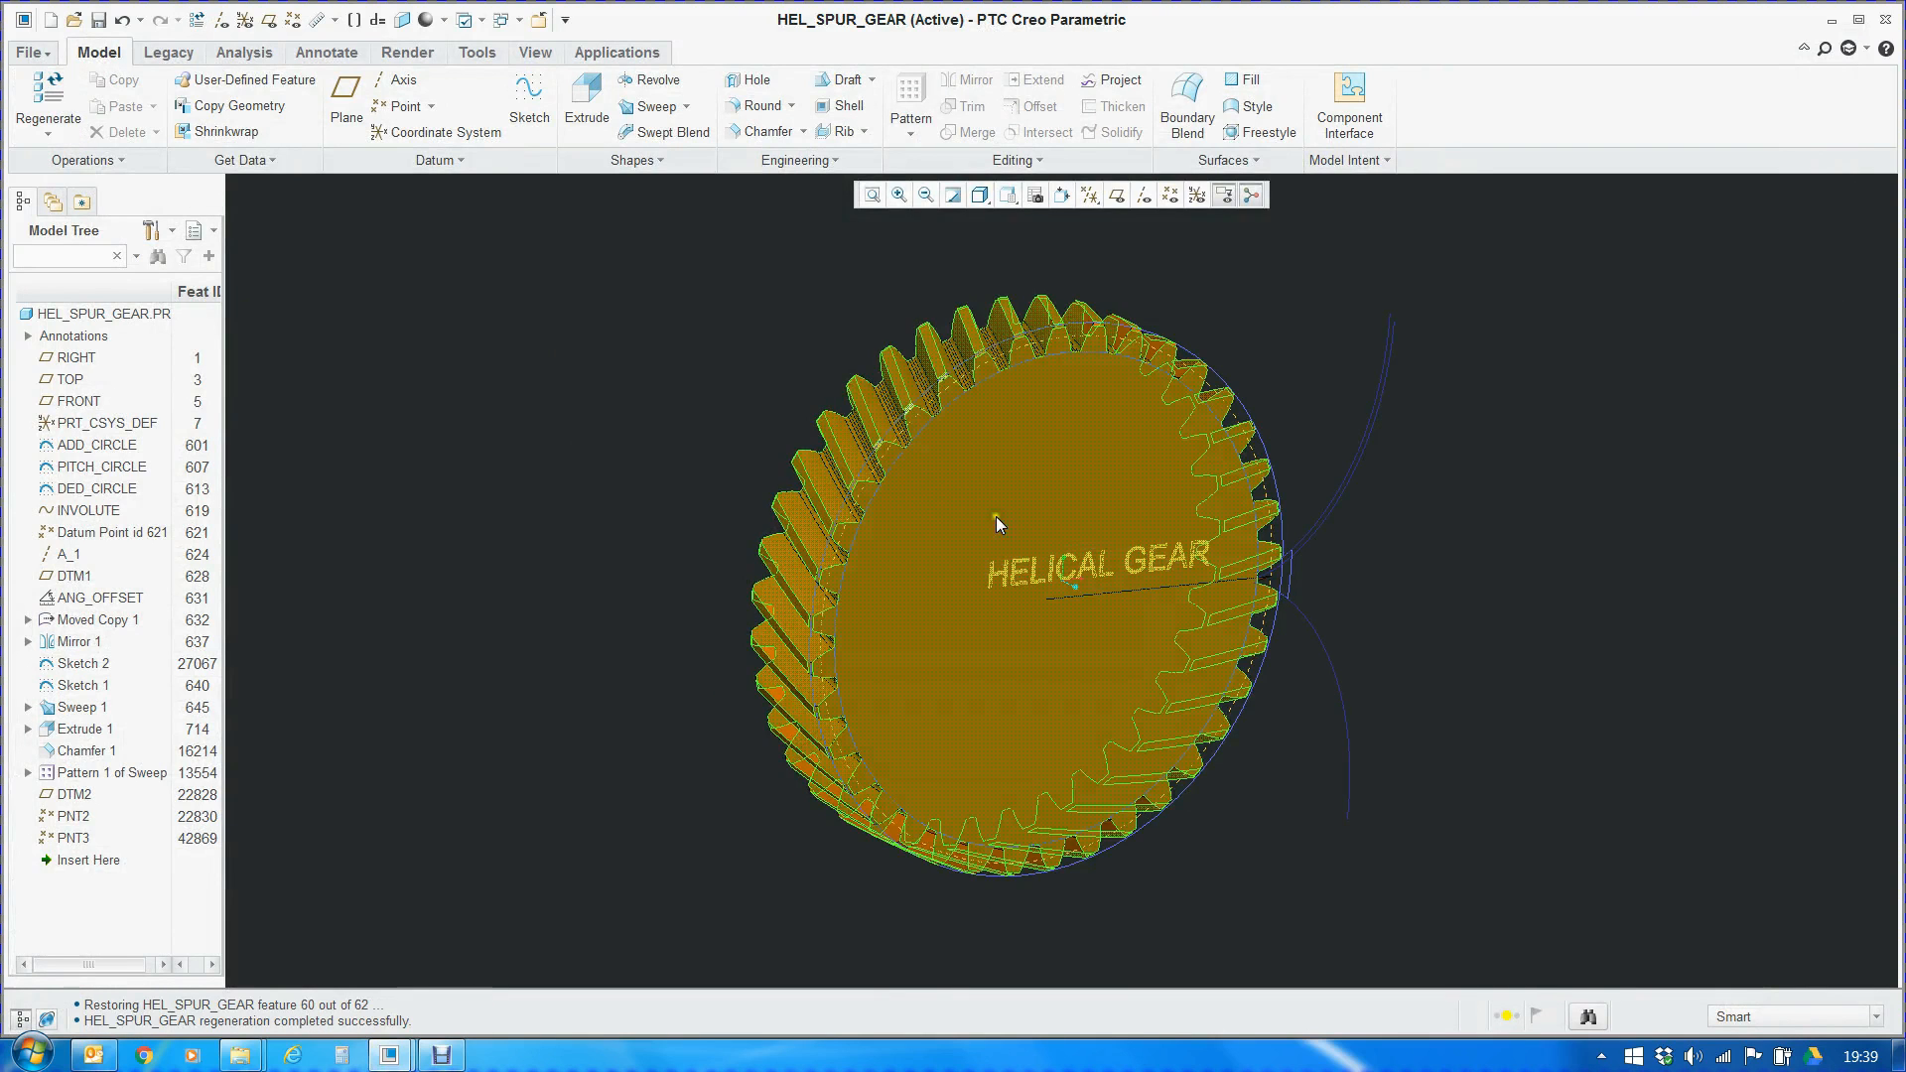
Inspect the gear's name label, review the BETA1 condition that sets PART_NAME in the relations, and close them
{"action": "scroll", "coordinate": [1104, 534], "scroll_direction": "up", "scroll_amount": 4}
{"action": "scroll", "coordinate": [957, 675], "scroll_direction": "down", "scroll_amount": 2}
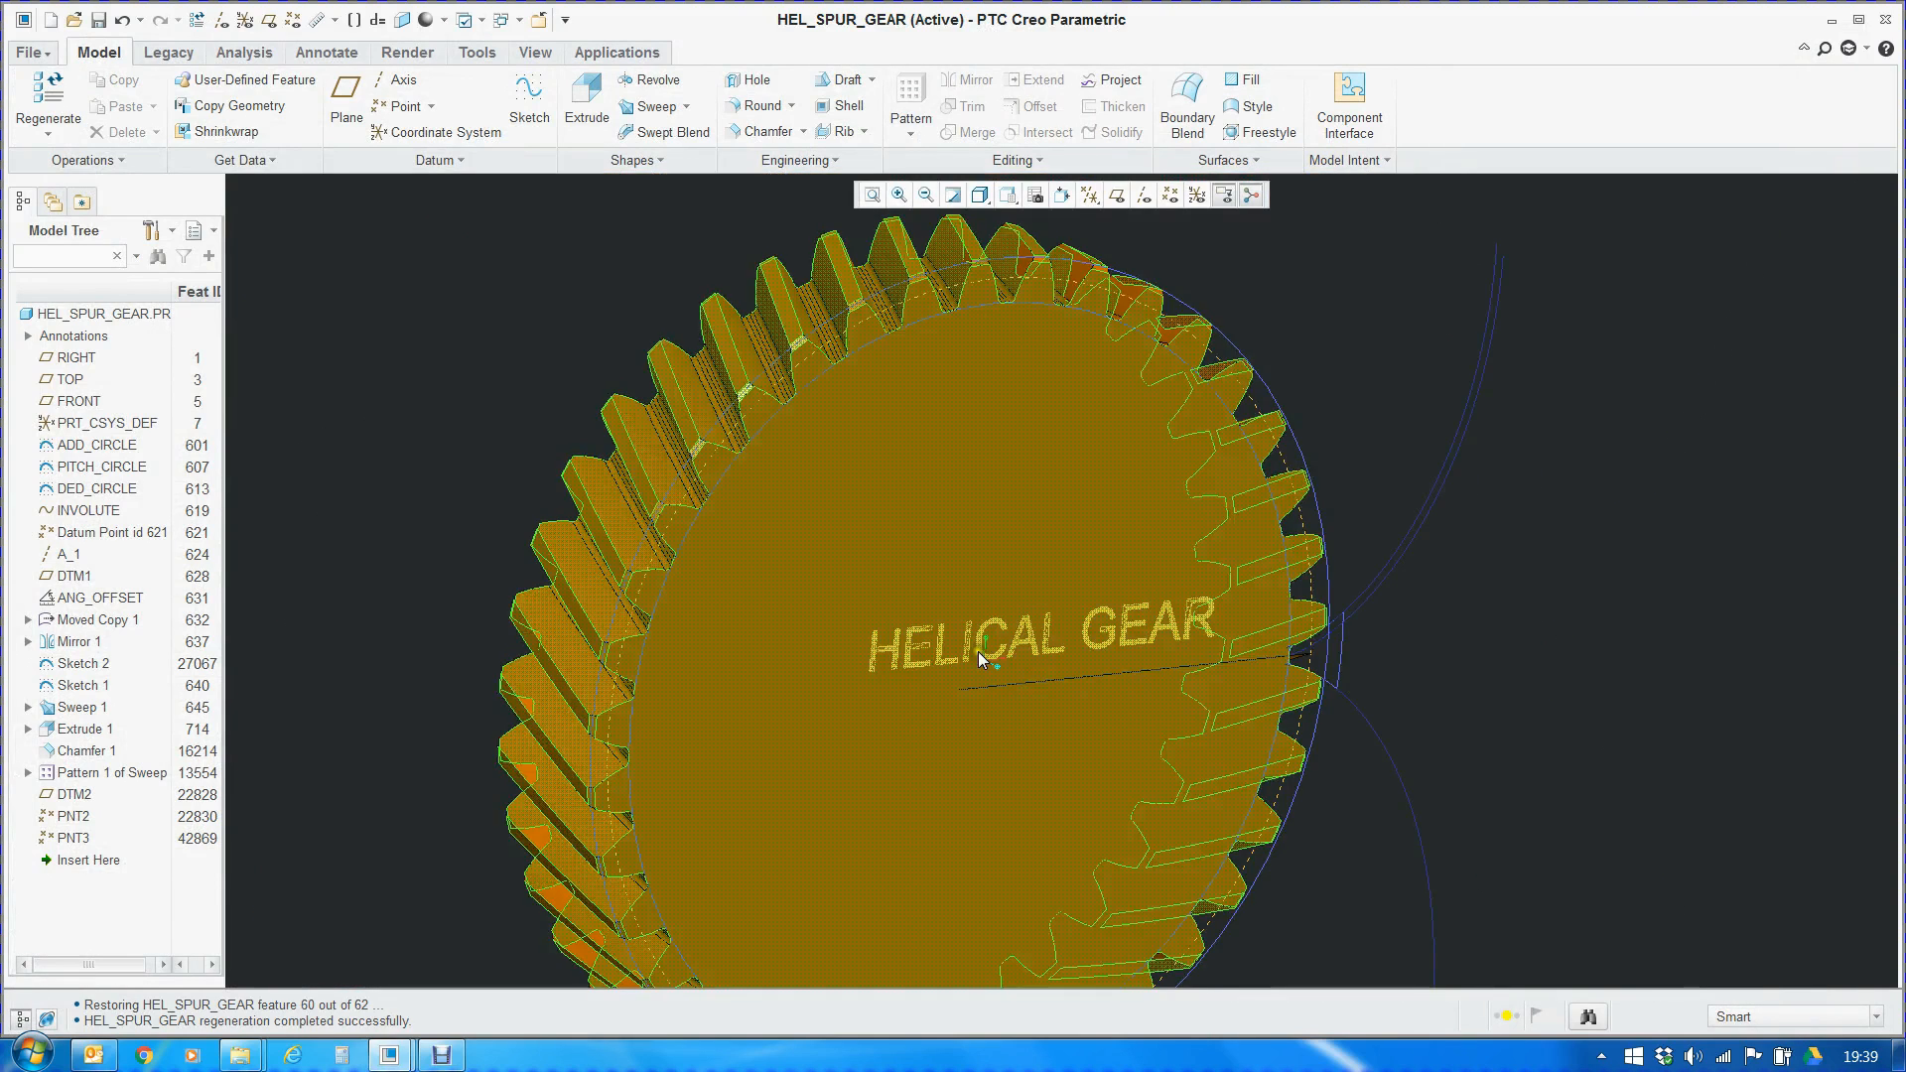
{"action": "left_click", "coordinate": [1345, 162]}
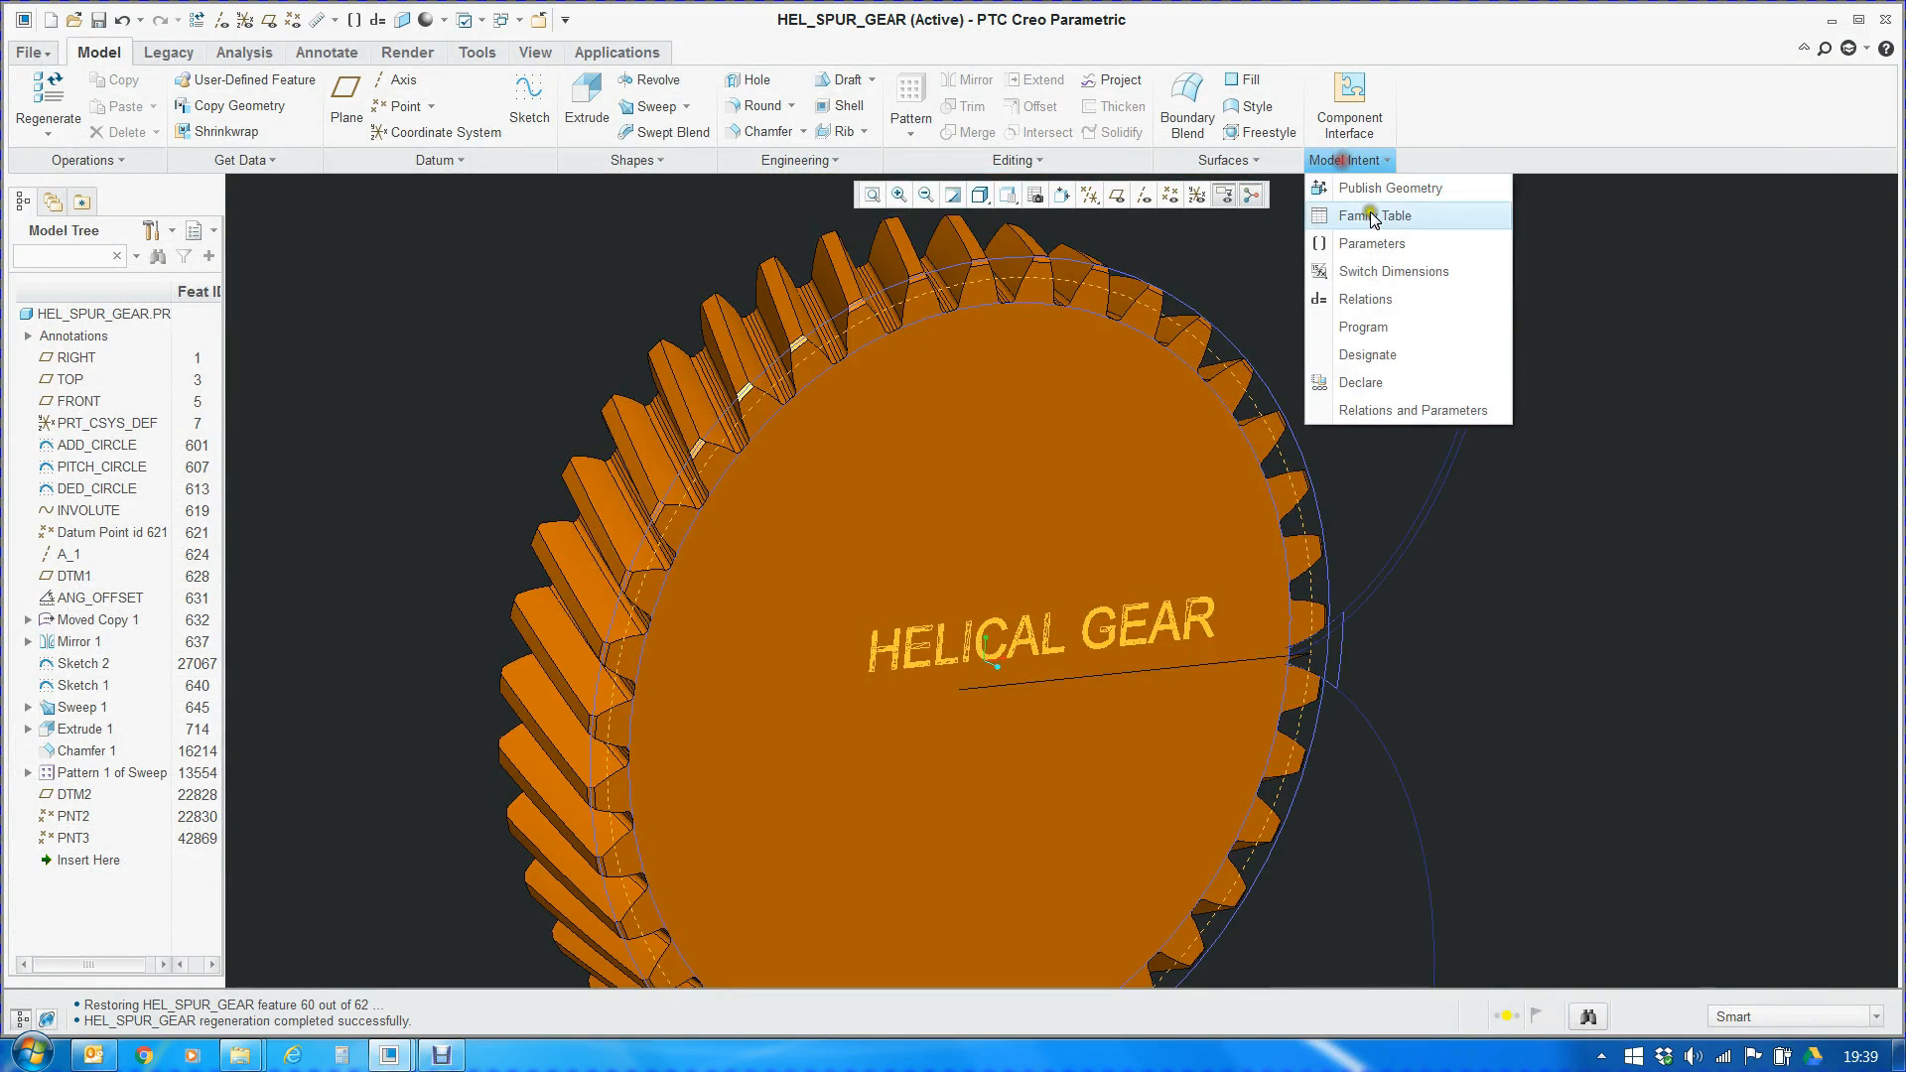
{"action": "left_click", "coordinate": [1365, 295]}
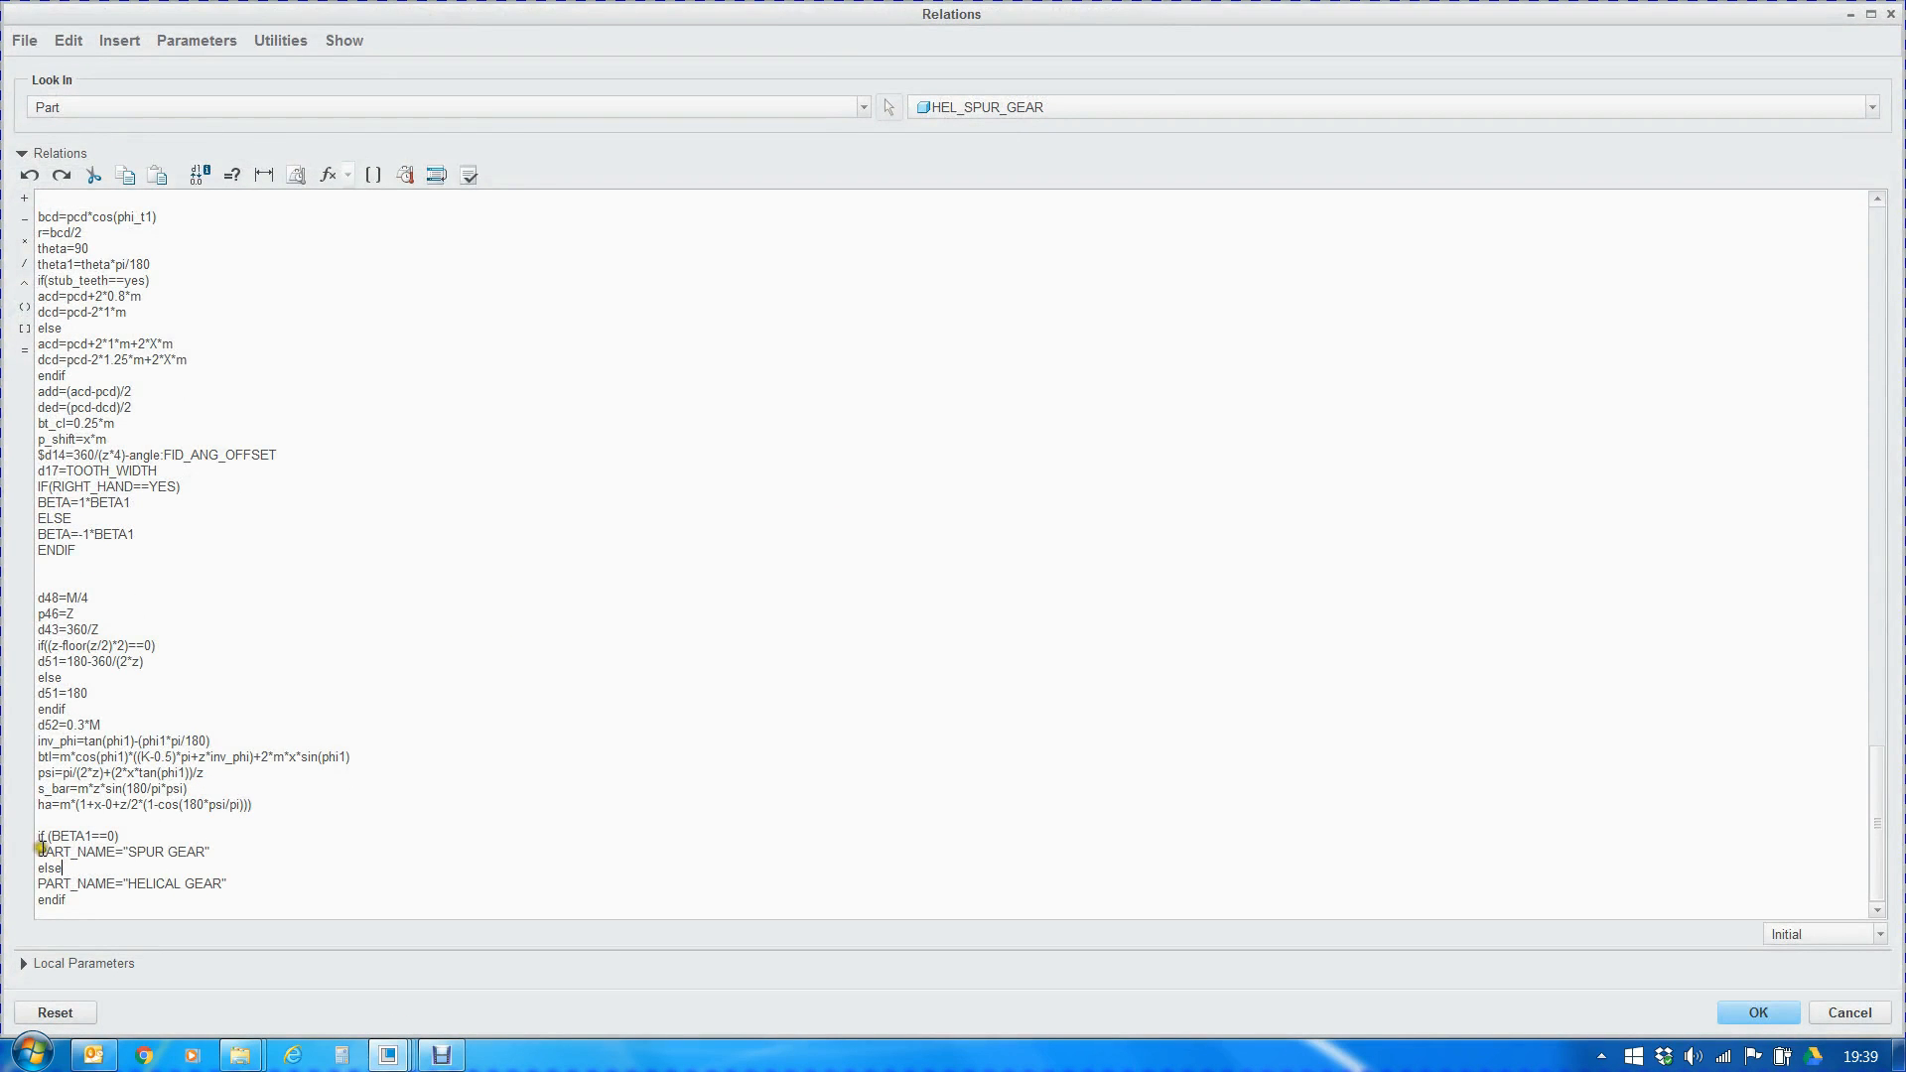
{"action": "left_click_drag", "start_coordinate": [39, 839], "coordinate": [134, 892]}
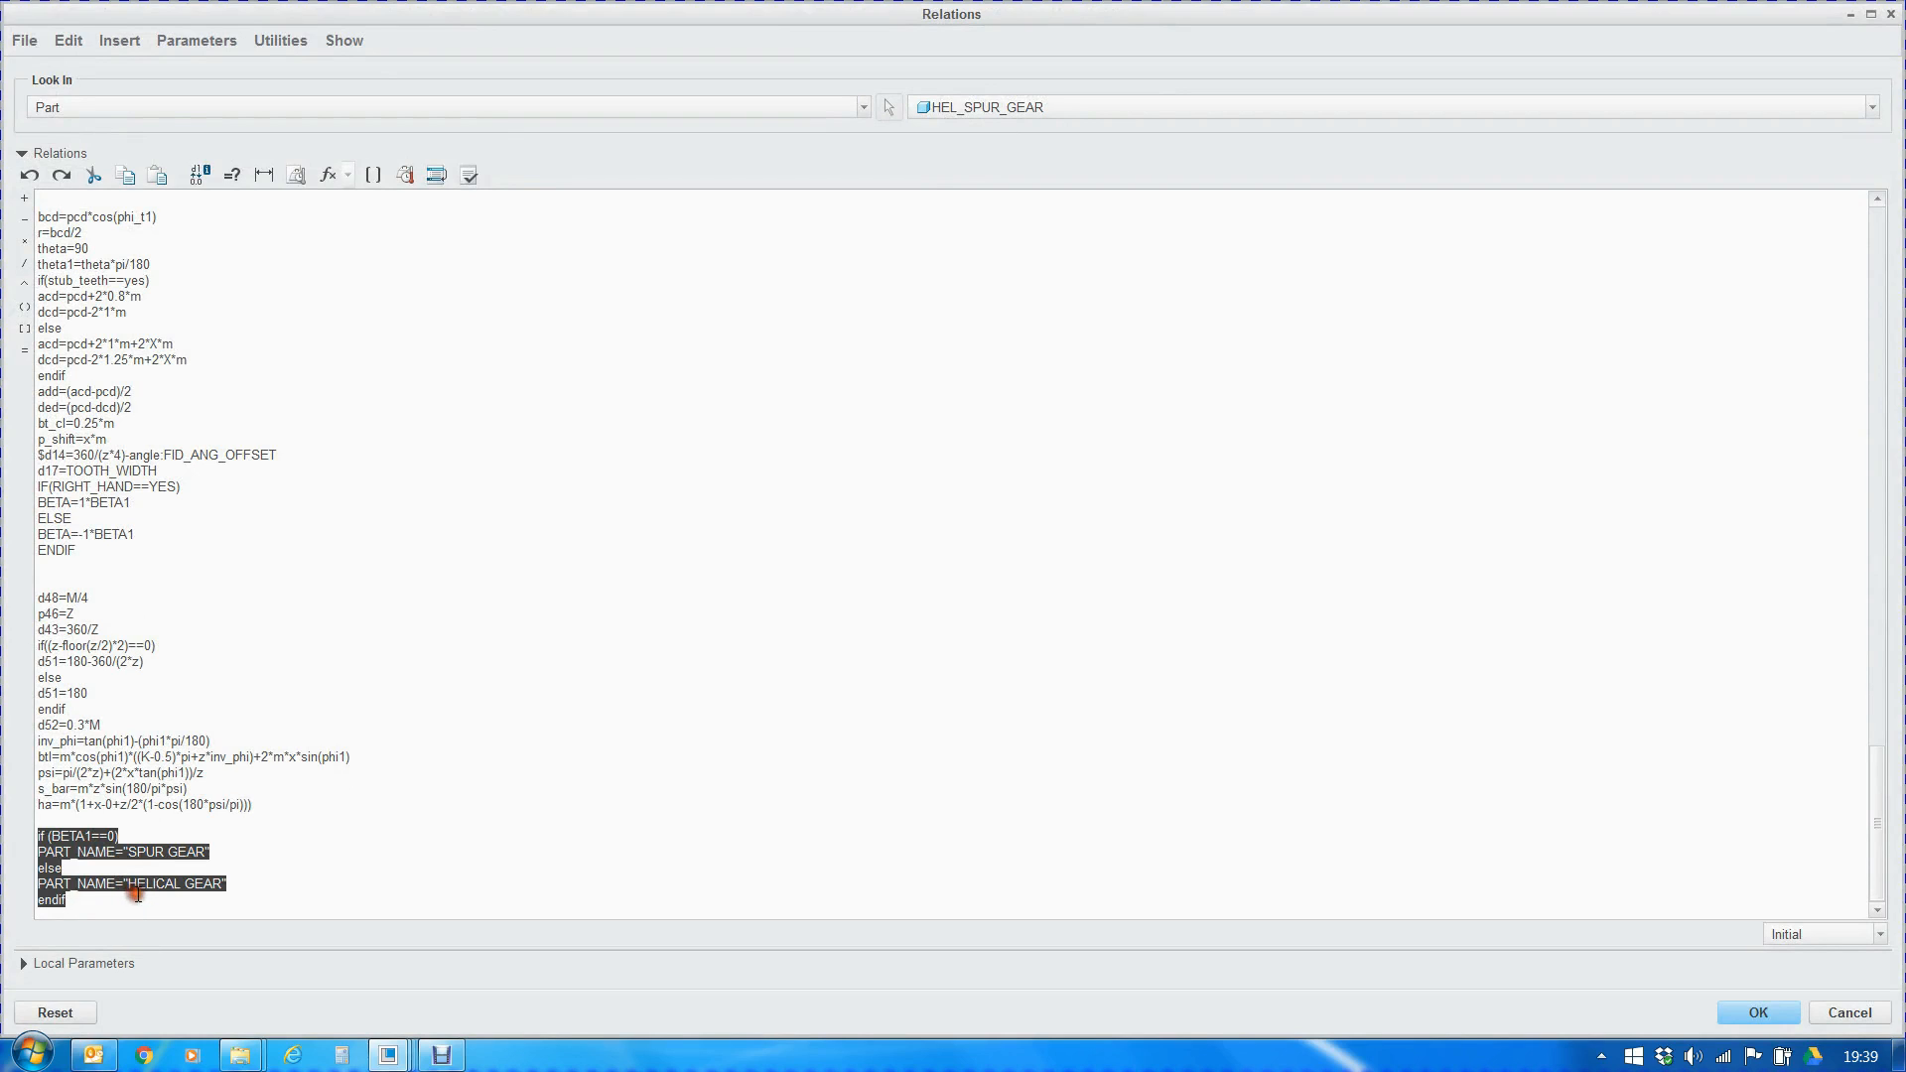
{"action": "left_click", "coordinate": [1776, 1012]}
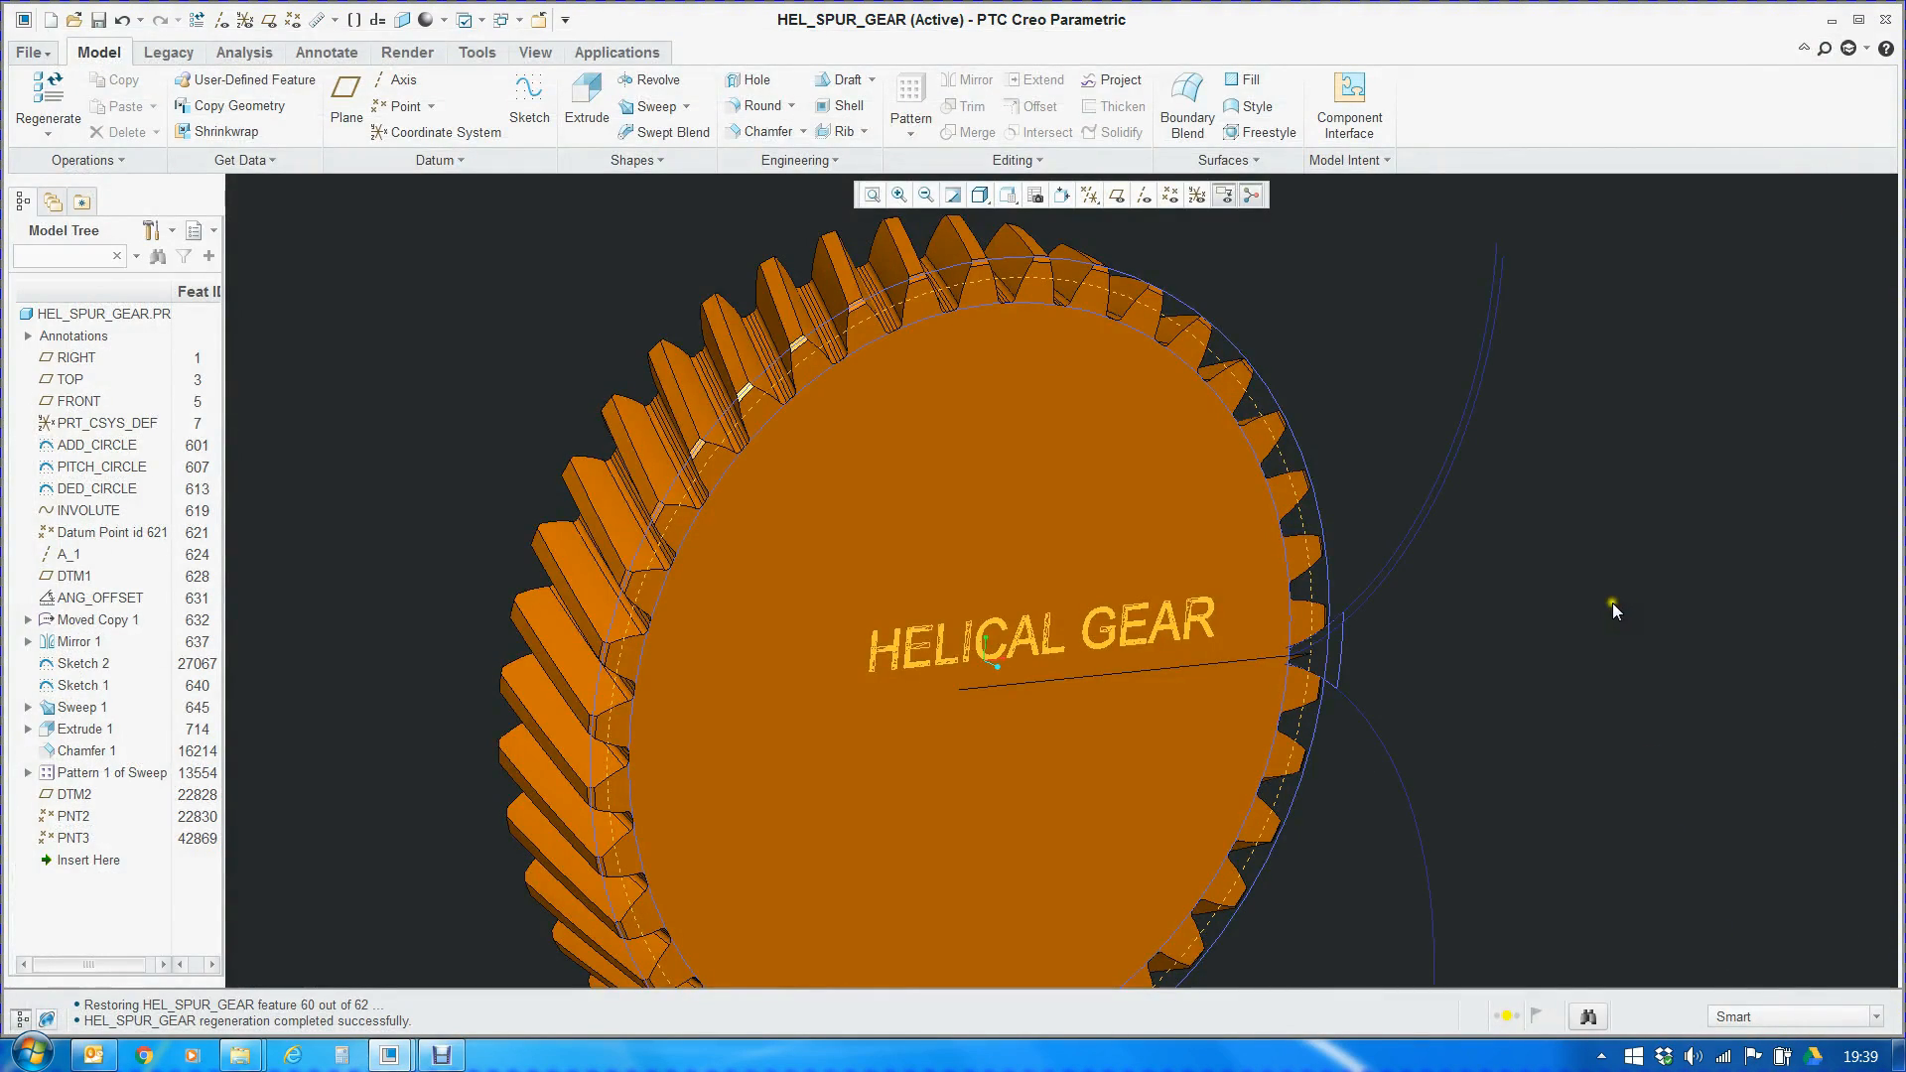
Examine the helical teeth and the gear face from several angles
{"action": "mouse_move", "coordinate": [1290, 526]}
{"action": "middle_mouse_down"}
{"action": "mouse_move", "coordinate": [1038, 582]}
{"action": "mouse_move", "coordinate": [1081, 540]}
{"action": "mouse_move", "coordinate": [1034, 566]}
{"action": "mouse_move", "coordinate": [1195, 592]}
{"action": "mouse_move", "coordinate": [1238, 629]}
{"action": "mouse_move", "coordinate": [1242, 595]}
{"action": "mouse_move", "coordinate": [1336, 572]}
{"action": "mouse_move", "coordinate": [1076, 507]}
{"action": "mouse_move", "coordinate": [1181, 538]}
{"action": "middle_mouse_up"}
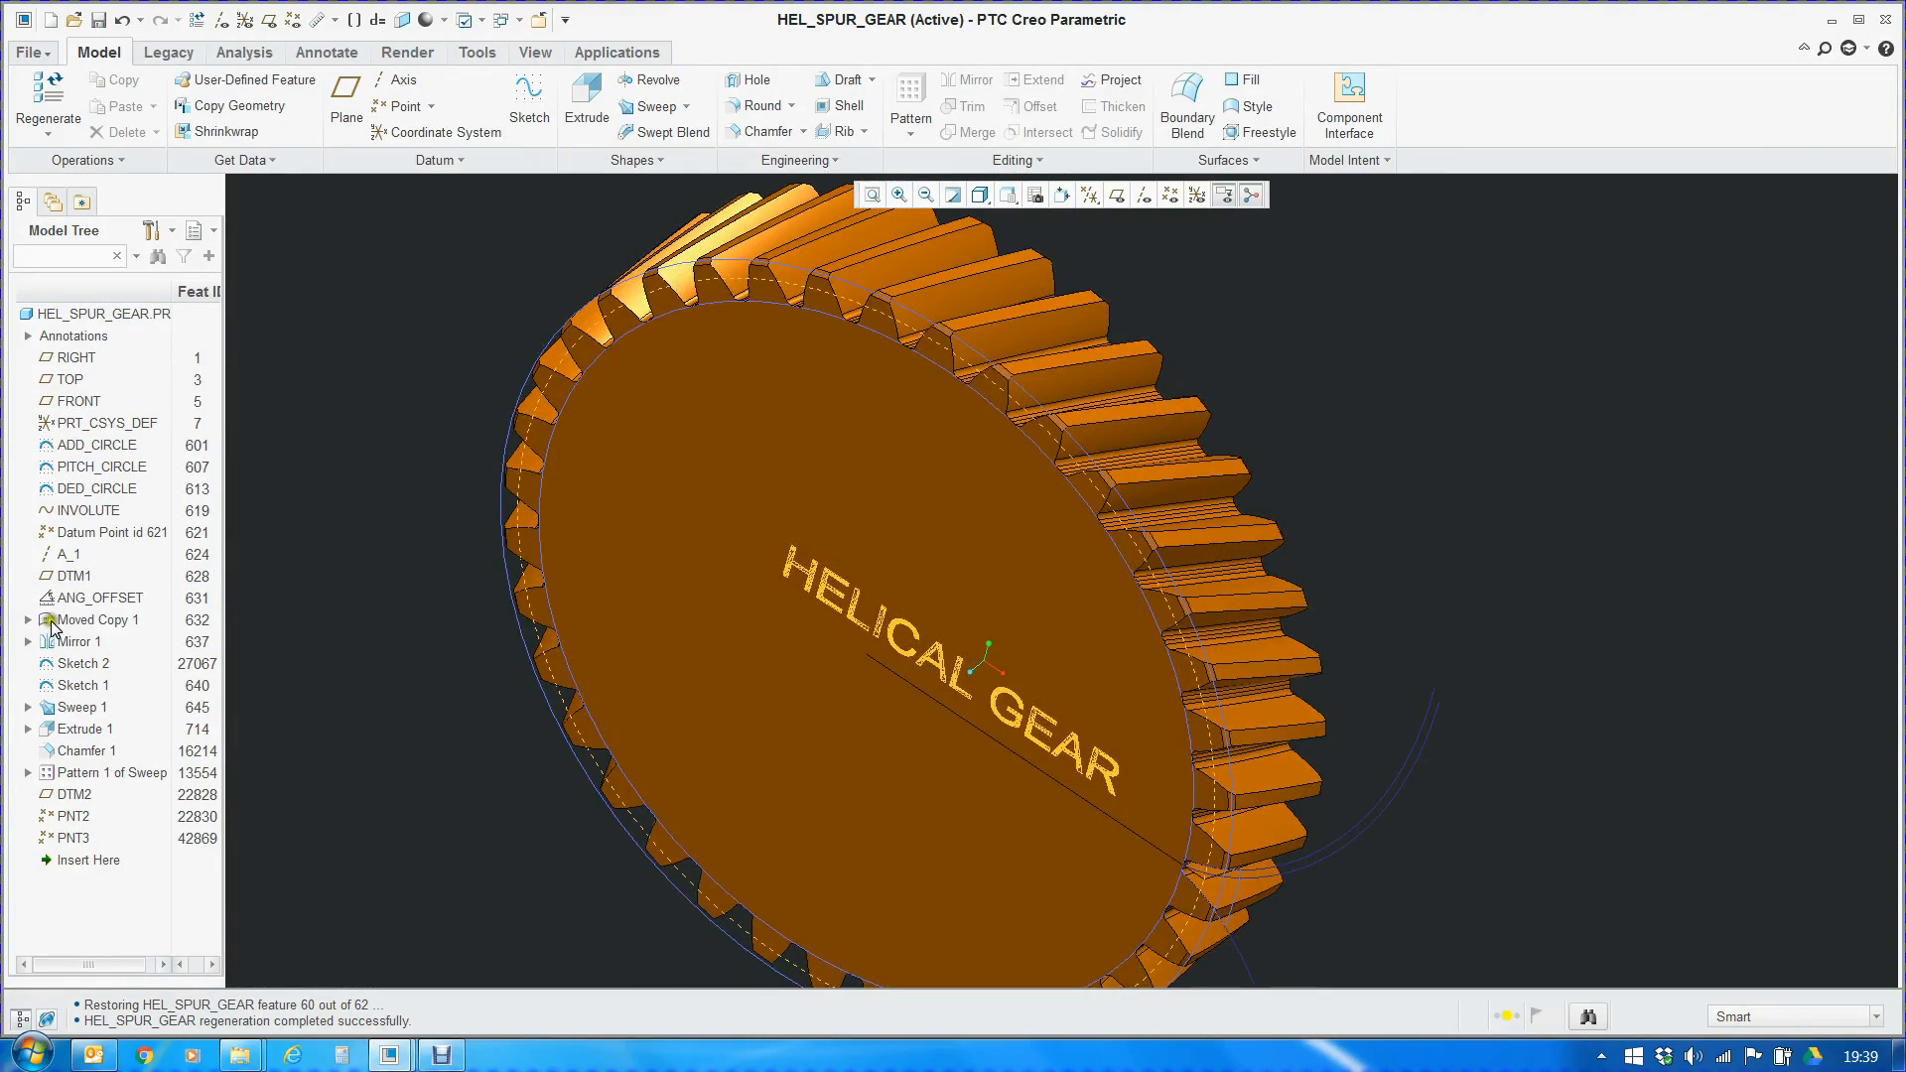
{"action": "left_click", "coordinate": [81, 708]}
{"action": "mouse_move", "coordinate": [596, 730]}
{"action": "middle_mouse_down"}
{"action": "mouse_move", "coordinate": [753, 629]}
{"action": "mouse_move", "coordinate": [706, 685]}
{"action": "mouse_move", "coordinate": [744, 701]}
{"action": "mouse_move", "coordinate": [715, 693]}
{"action": "middle_mouse_up"}
{"action": "left_click", "coordinate": [544, 427]}
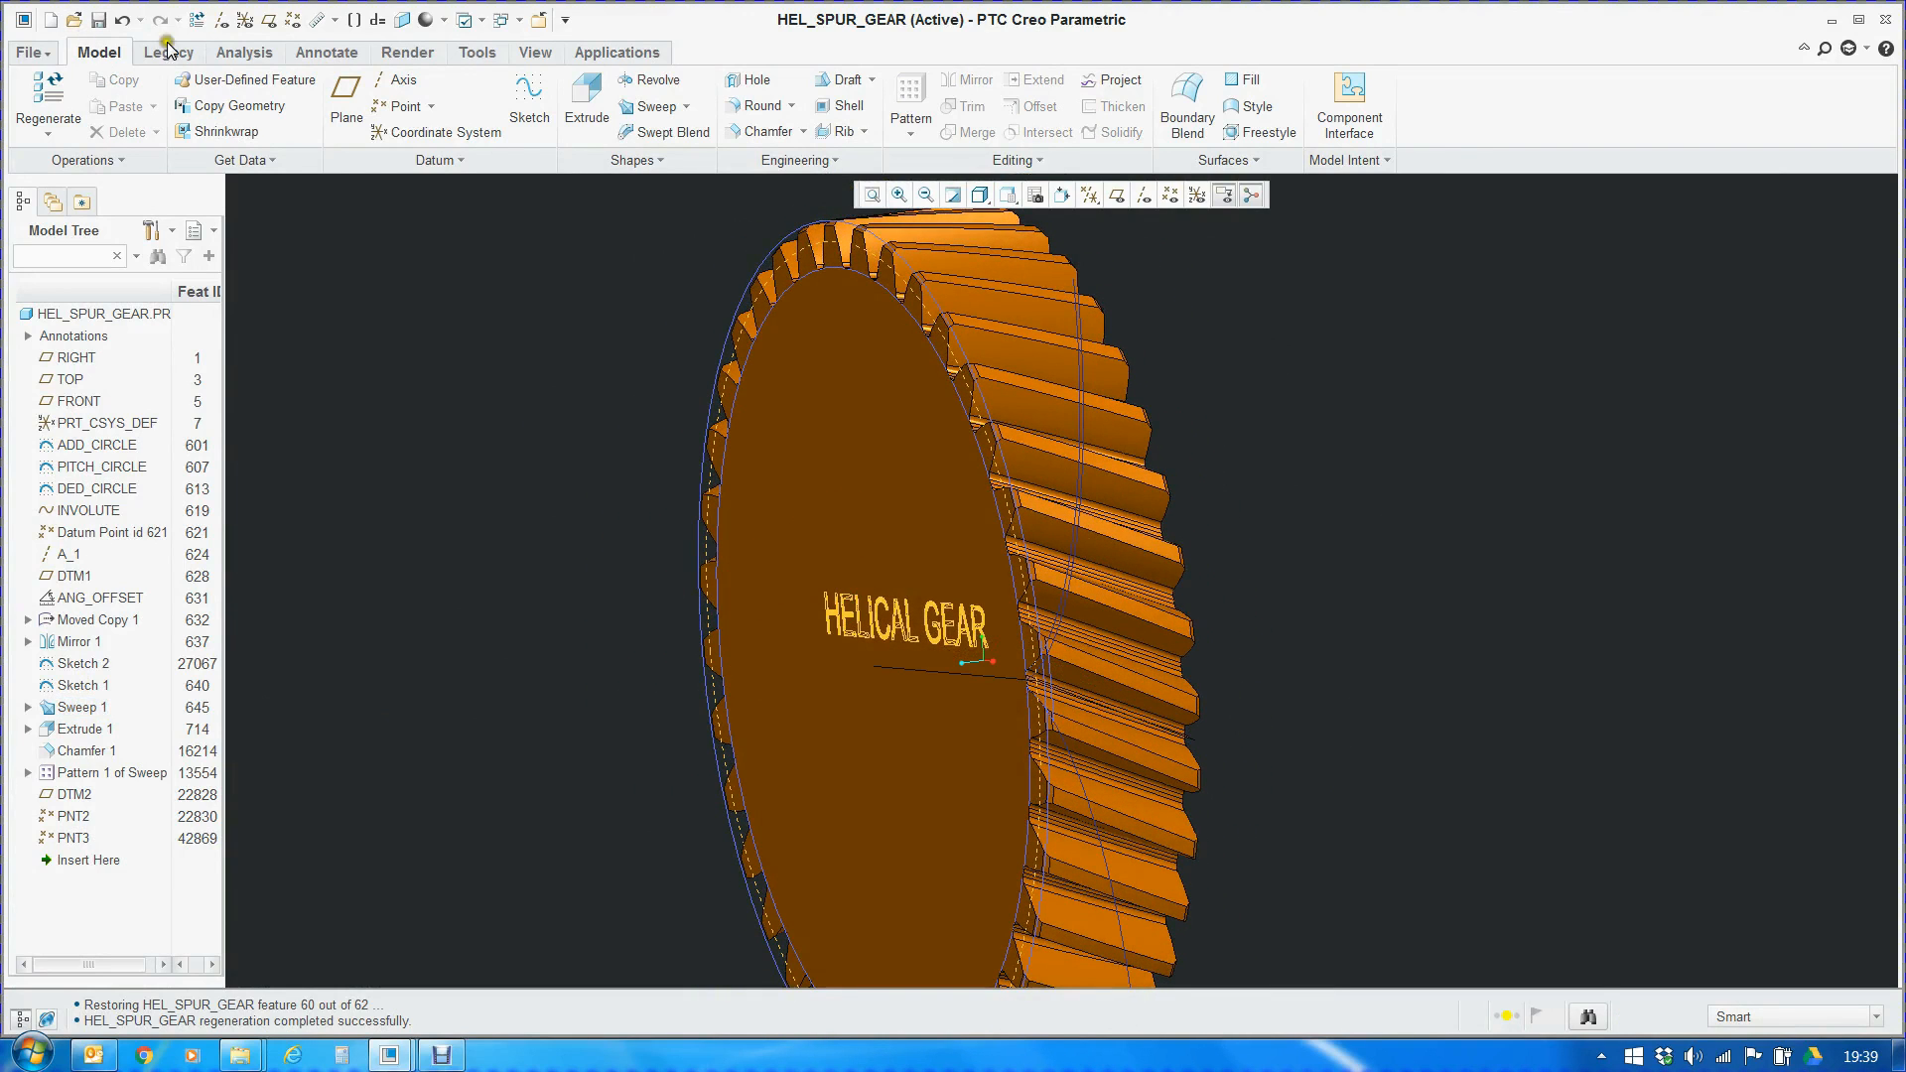
Measure the angle between the helical tooth edge of Sweep 1 and the TOP datum plane
{"action": "left_click", "coordinate": [235, 54]}
{"action": "left_click", "coordinate": [629, 131]}
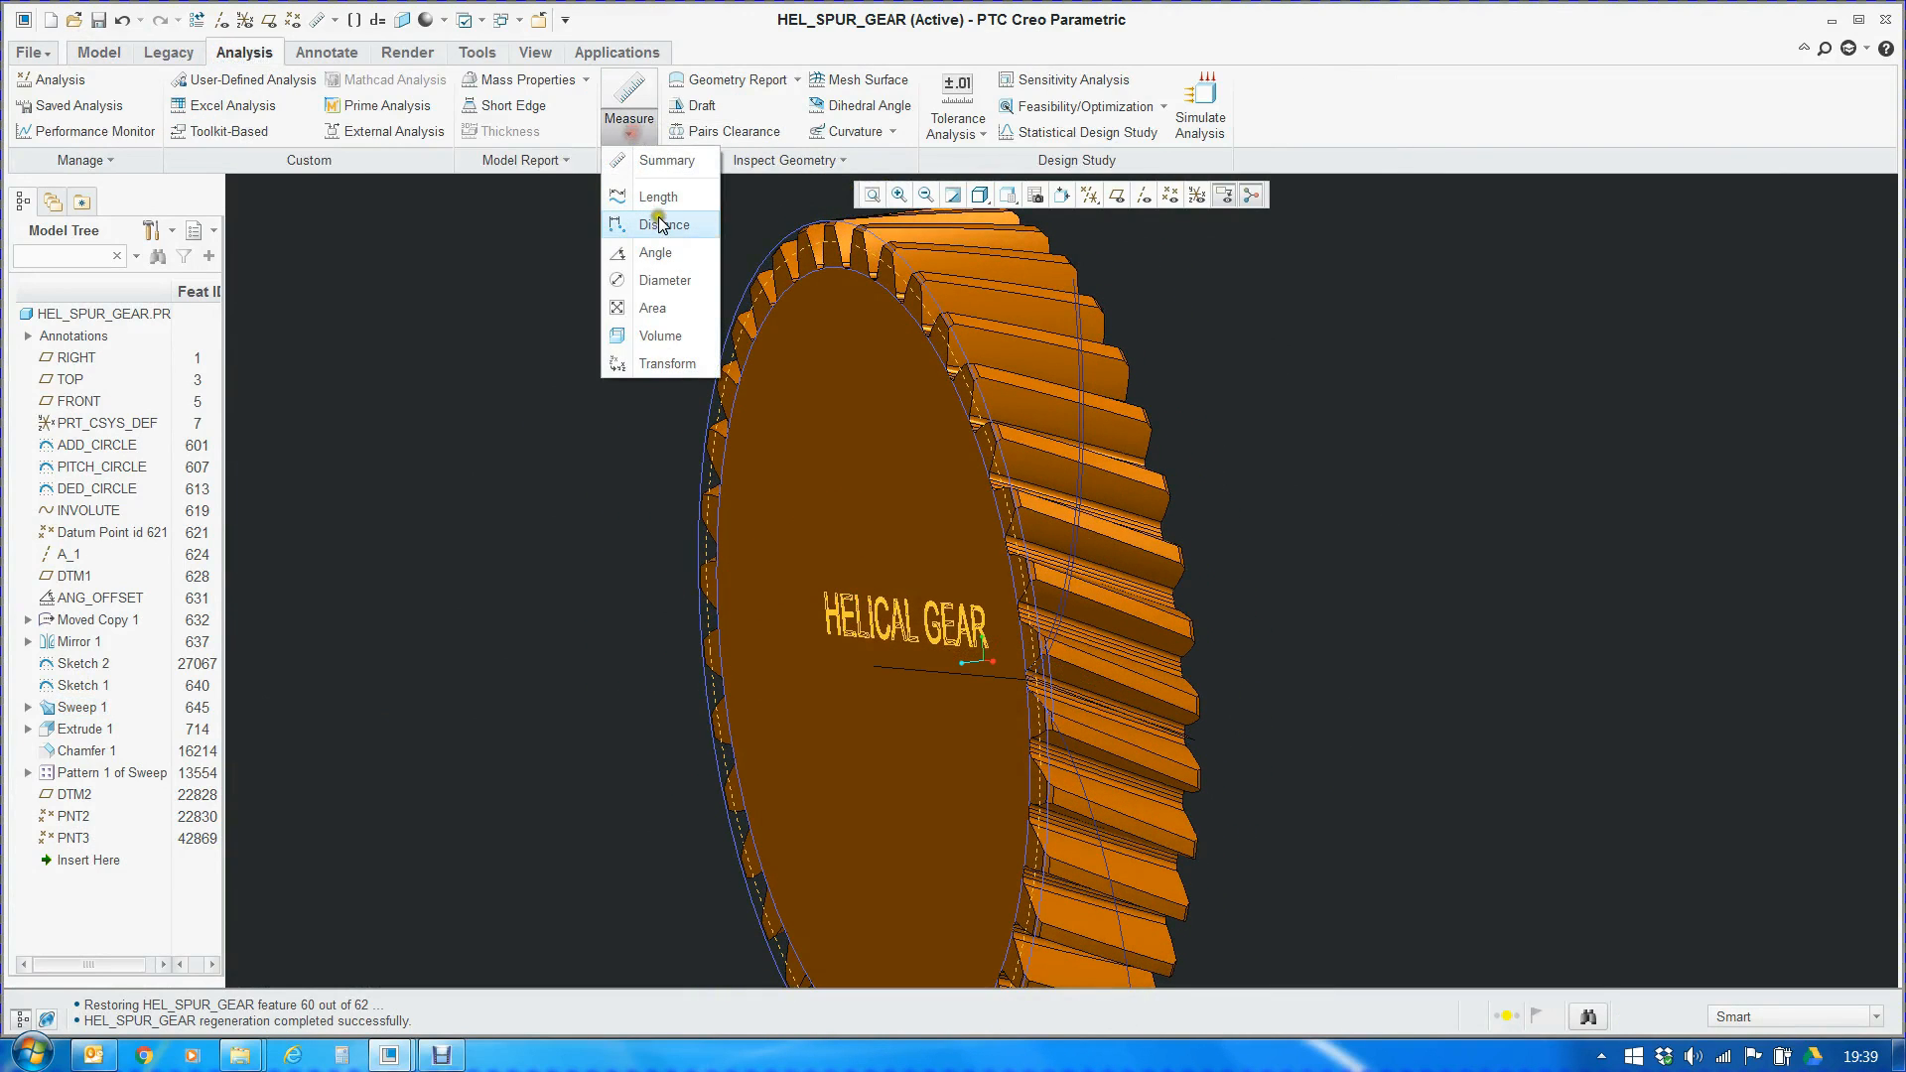
{"action": "left_click", "coordinate": [655, 253]}
{"action": "middle_click_drag", "start_coordinate": [1044, 721], "coordinate": [1117, 737]}
{"action": "scroll", "coordinate": [1306, 732], "scroll_direction": "up", "scroll_amount": 5}
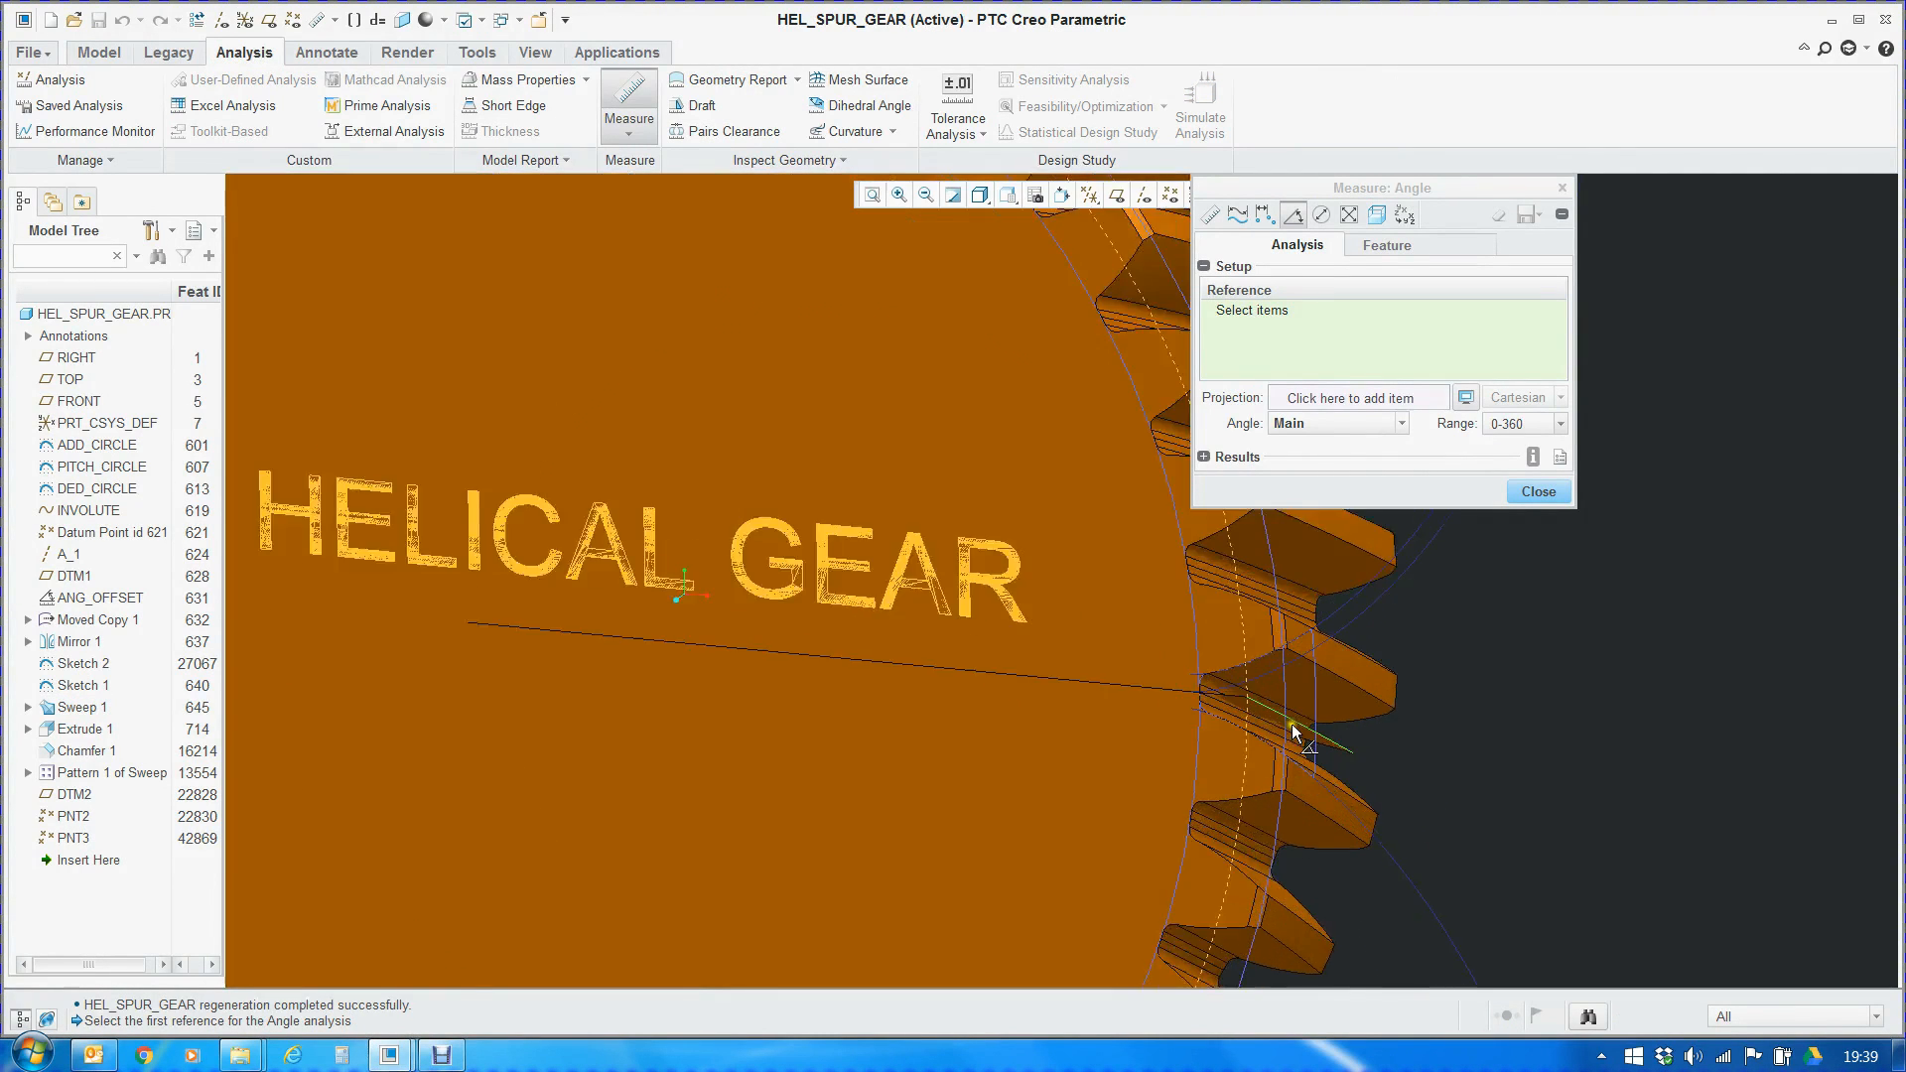
{"action": "left_click", "coordinate": [1304, 726]}
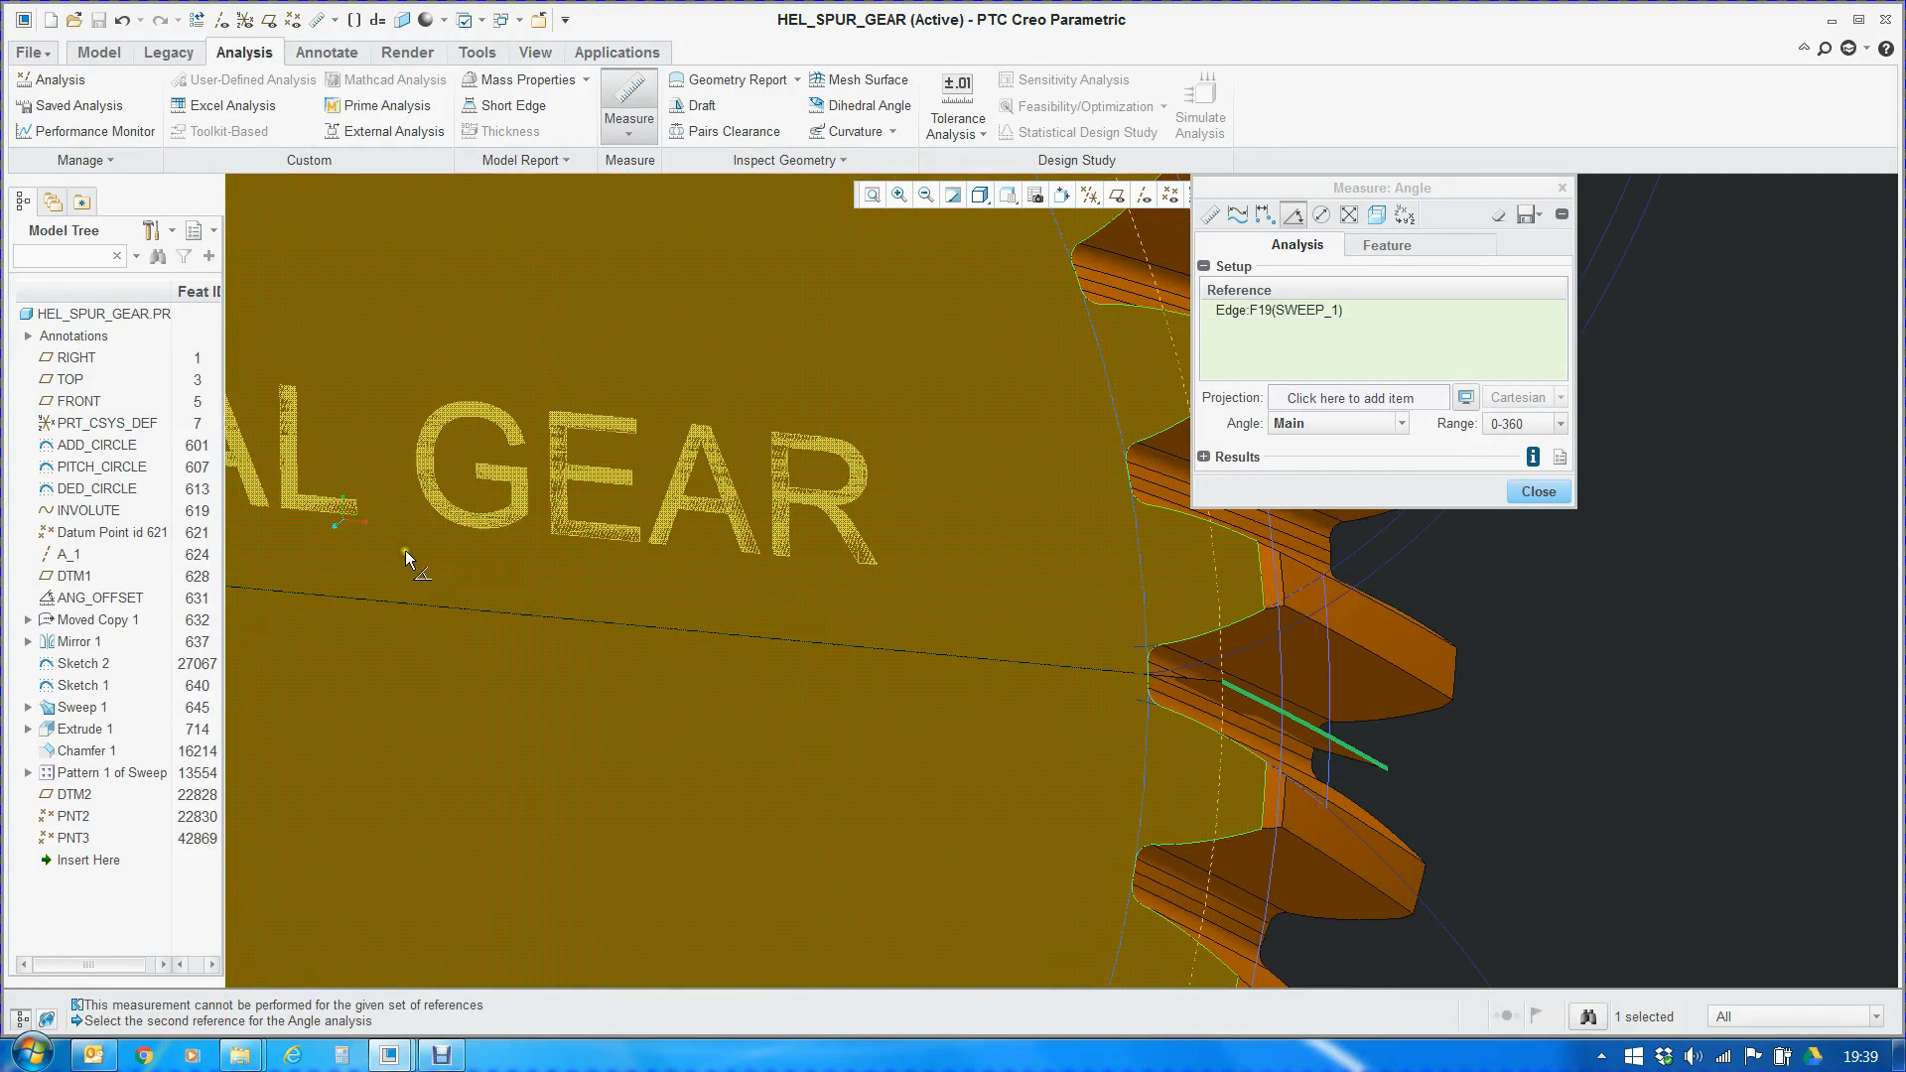
{"action": "left_click", "coordinate": [66, 380]}
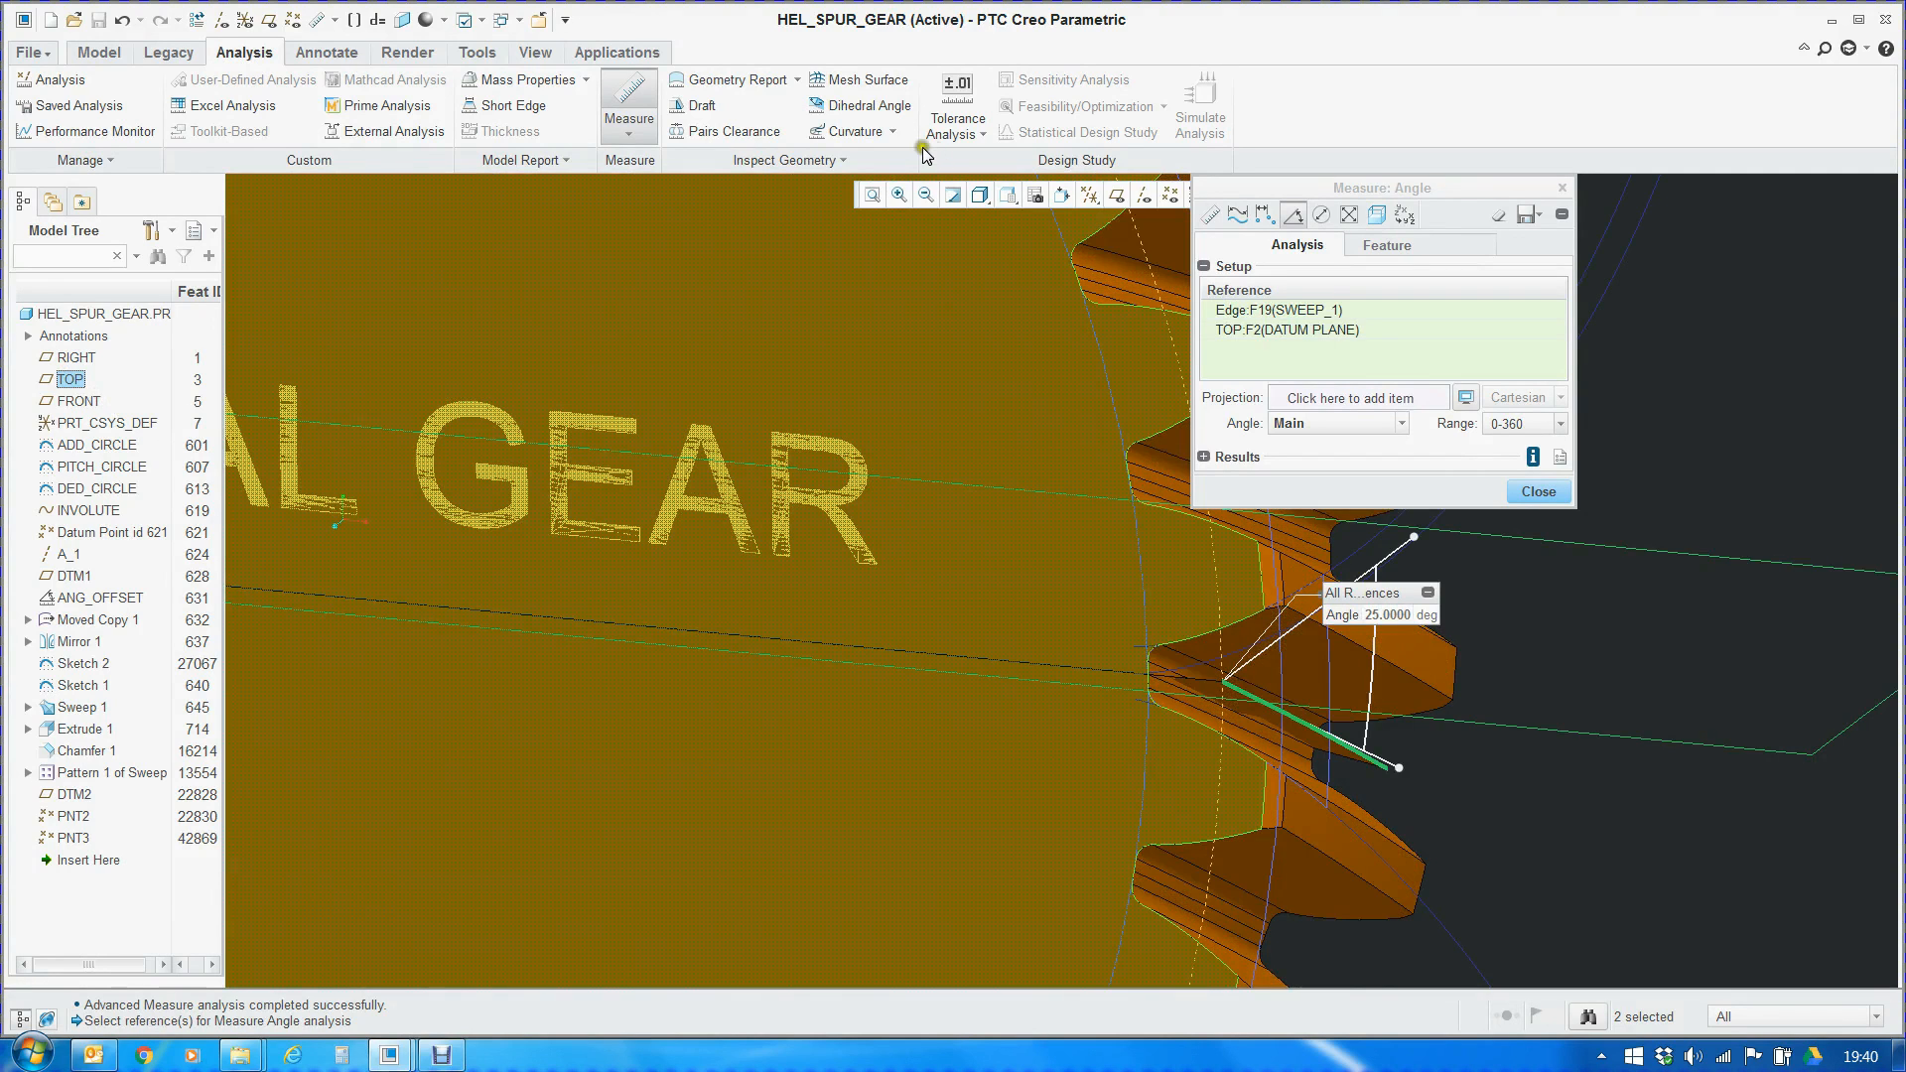
Review the helix angle parameter BETA1 in the part parameters and close them without changing the value
{"action": "left_click", "coordinate": [100, 54]}
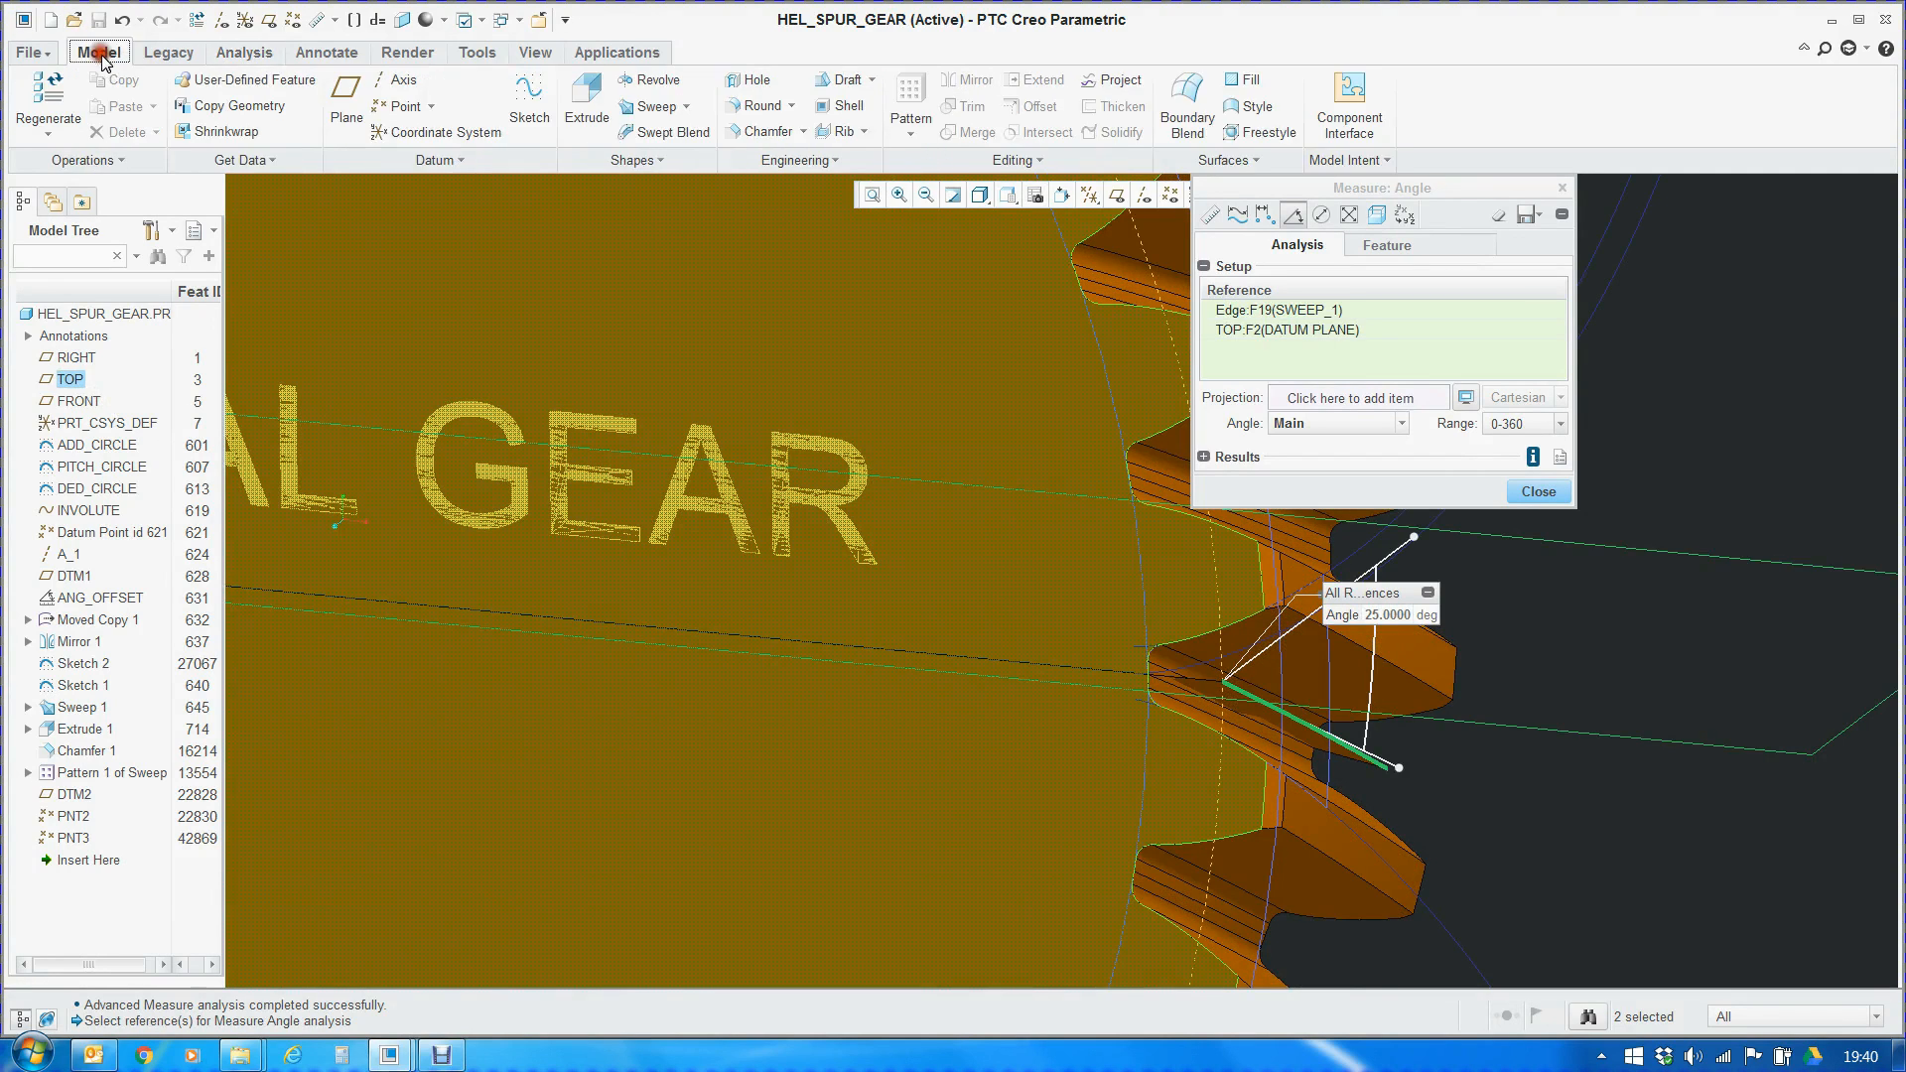
{"action": "left_click", "coordinate": [1388, 164]}
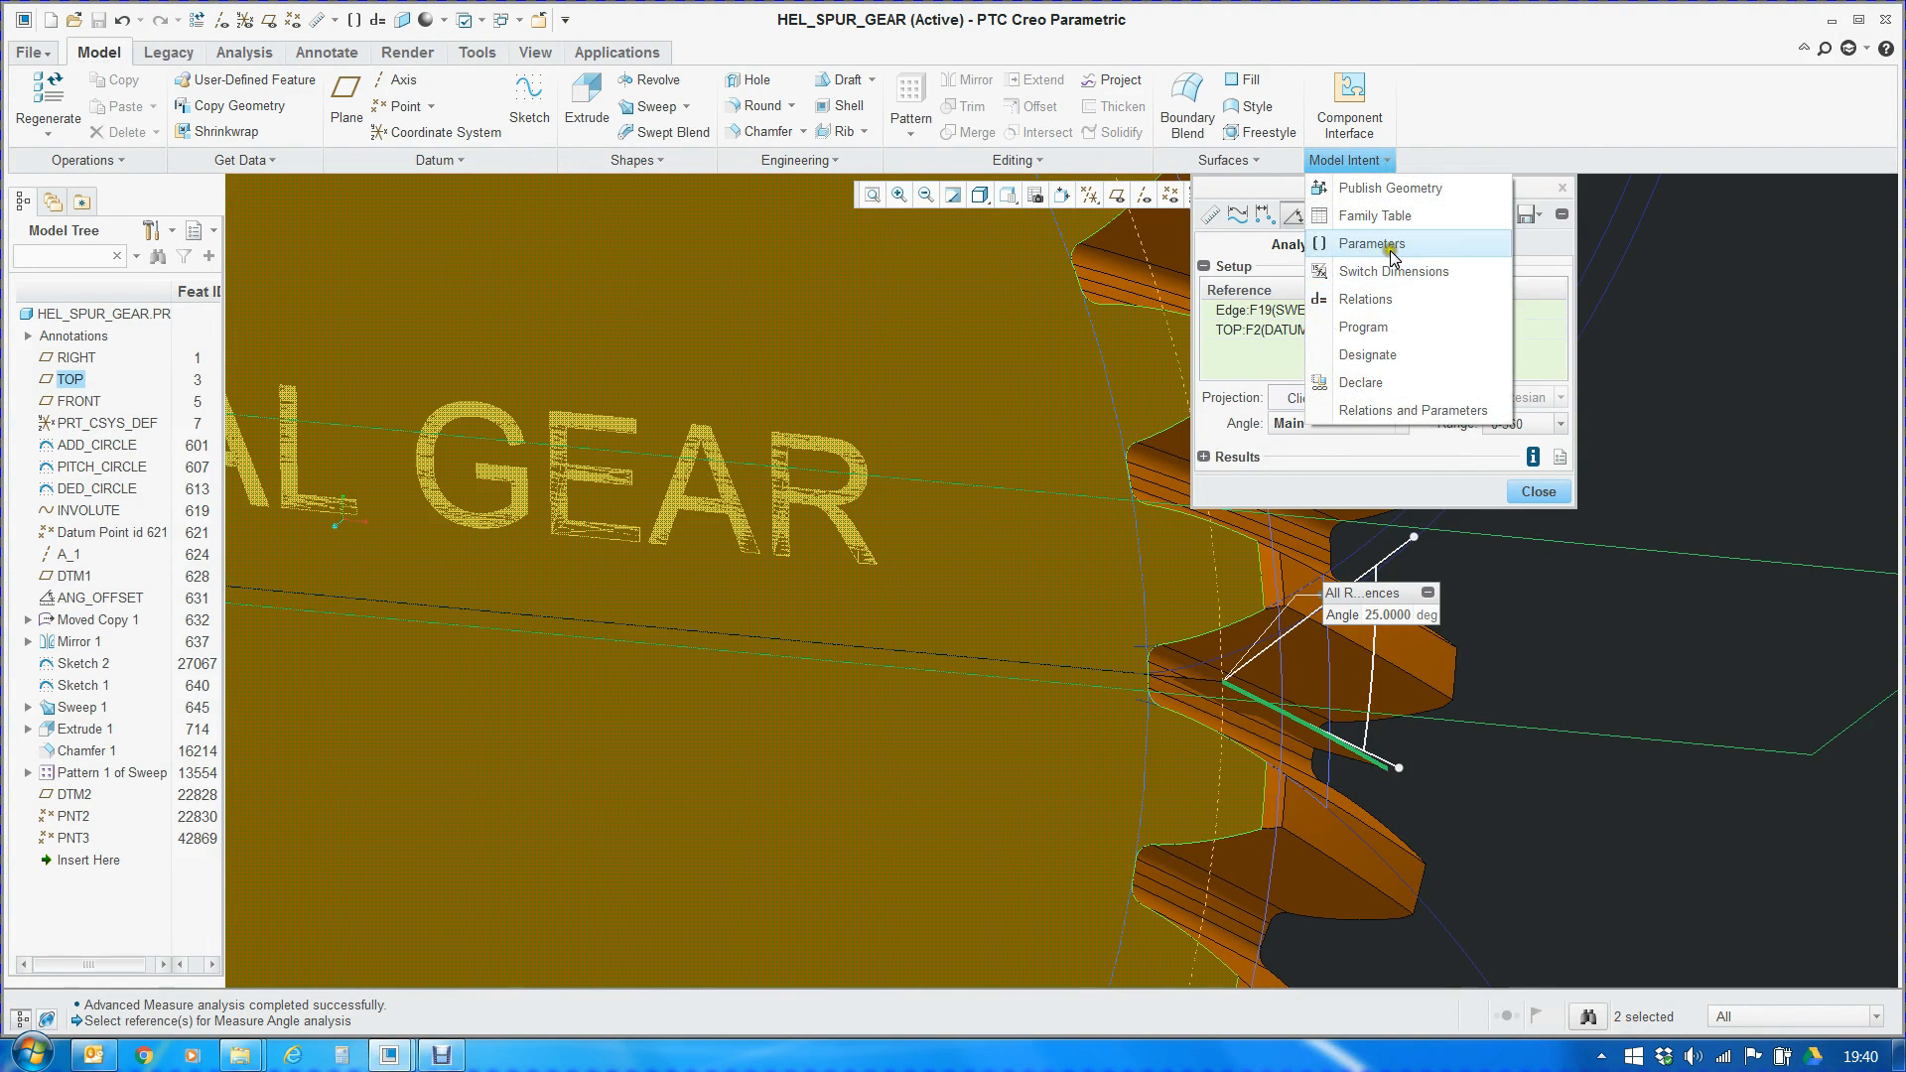
{"action": "left_click", "coordinate": [1390, 246]}
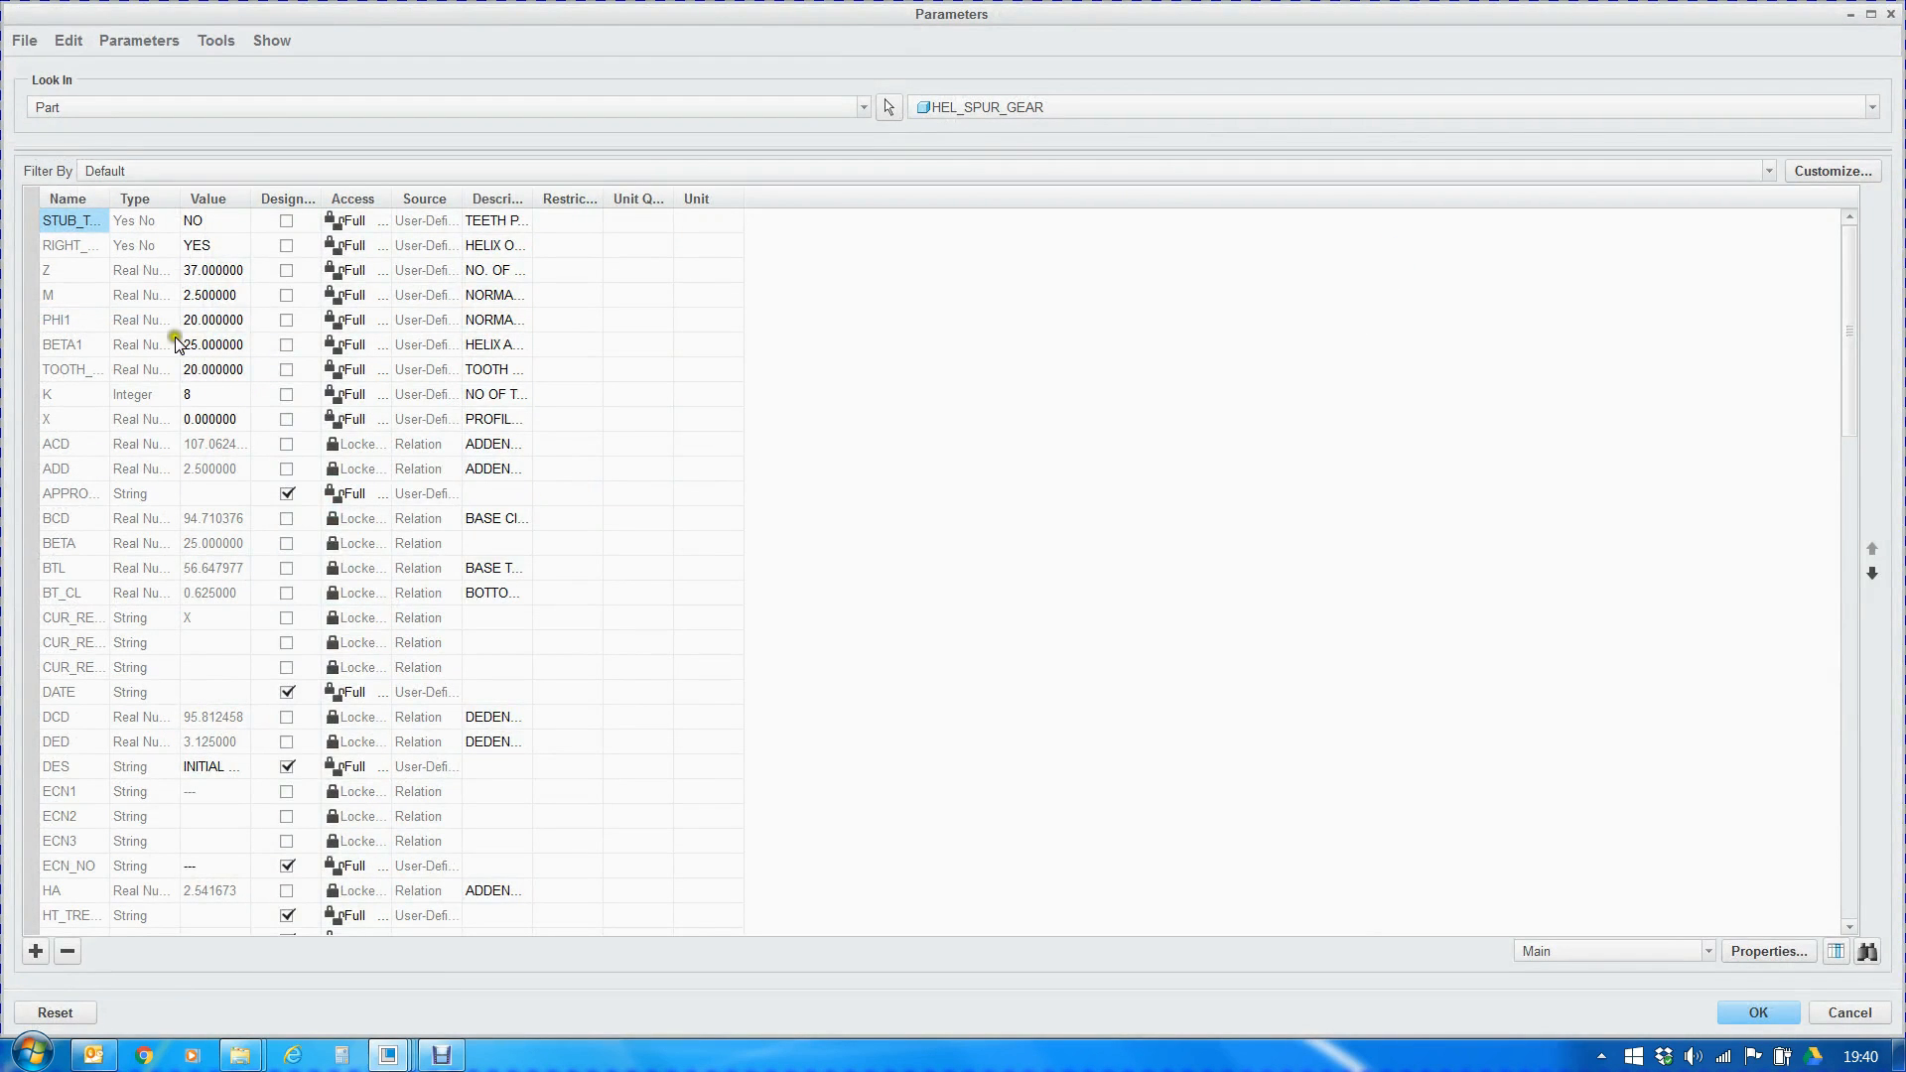
{"action": "double_click", "coordinate": [195, 346]}
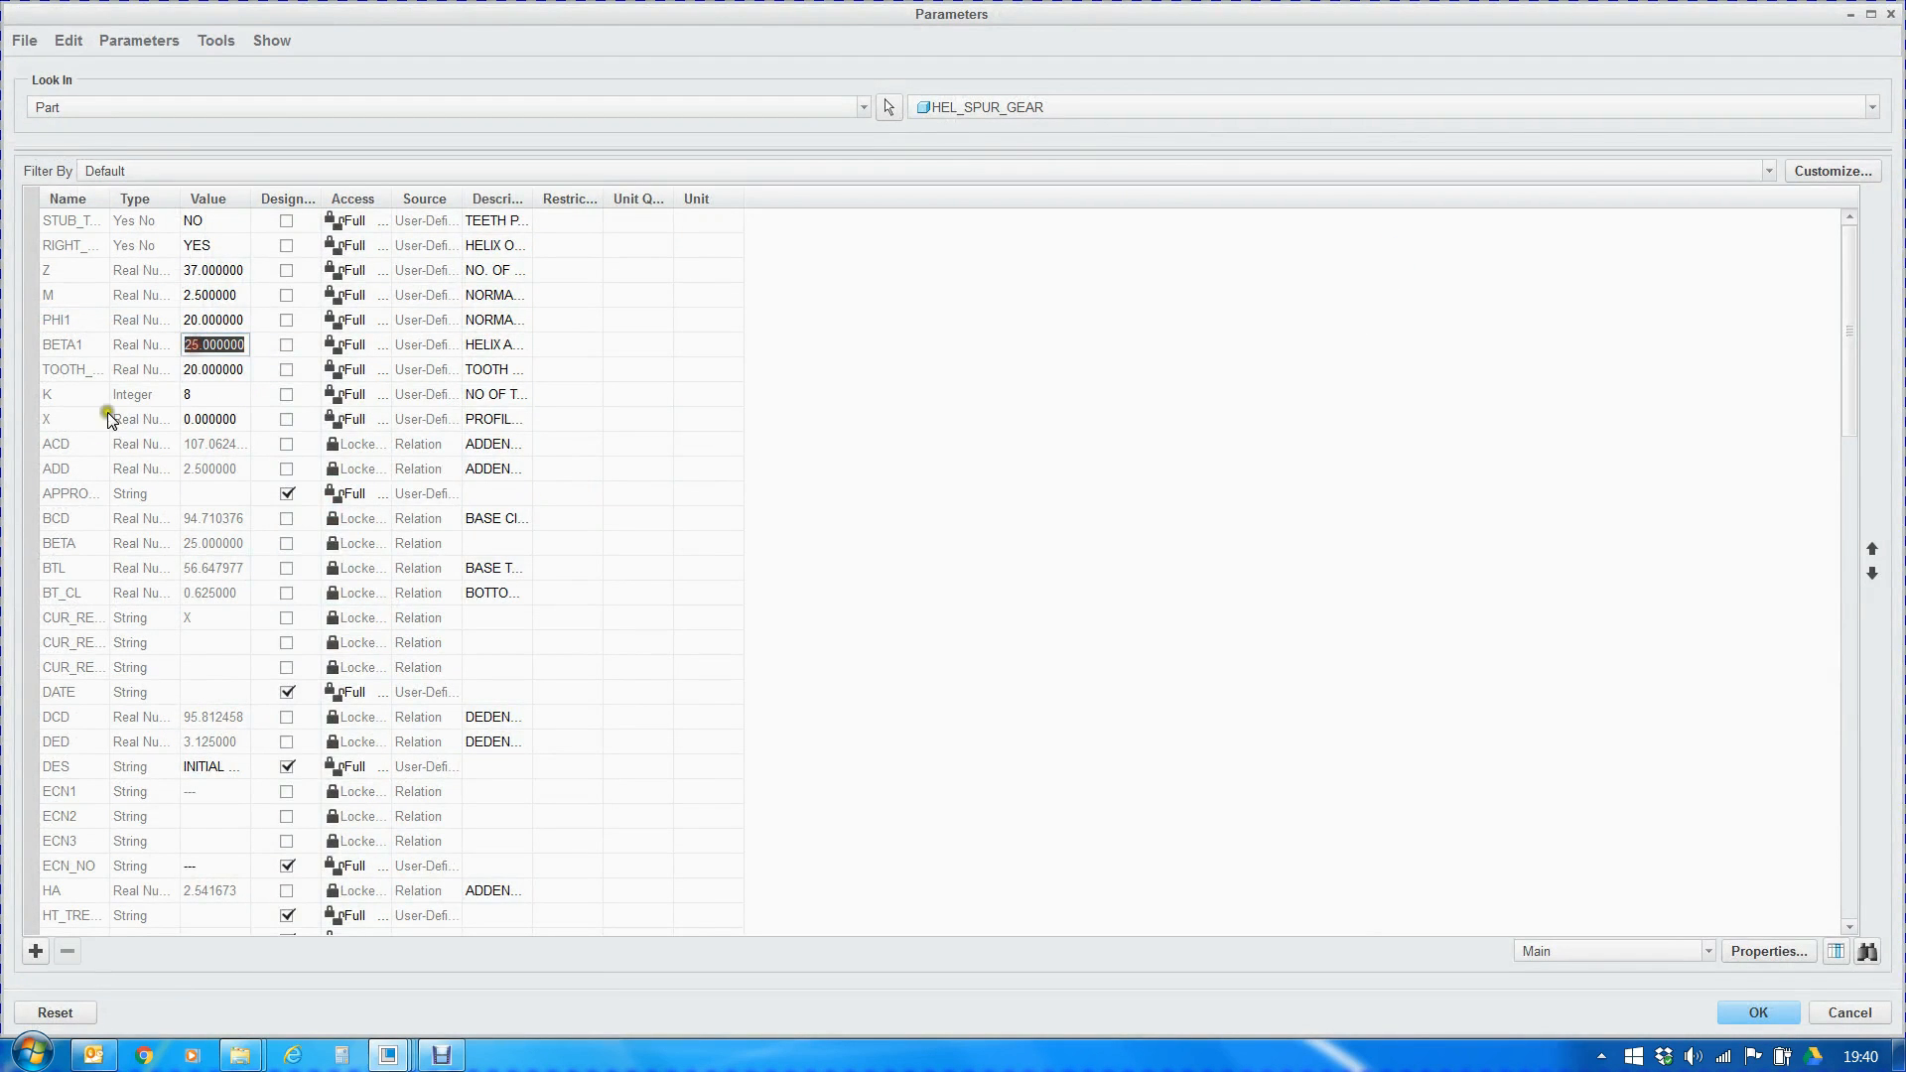
{"action": "left_click", "coordinate": [1780, 1020]}
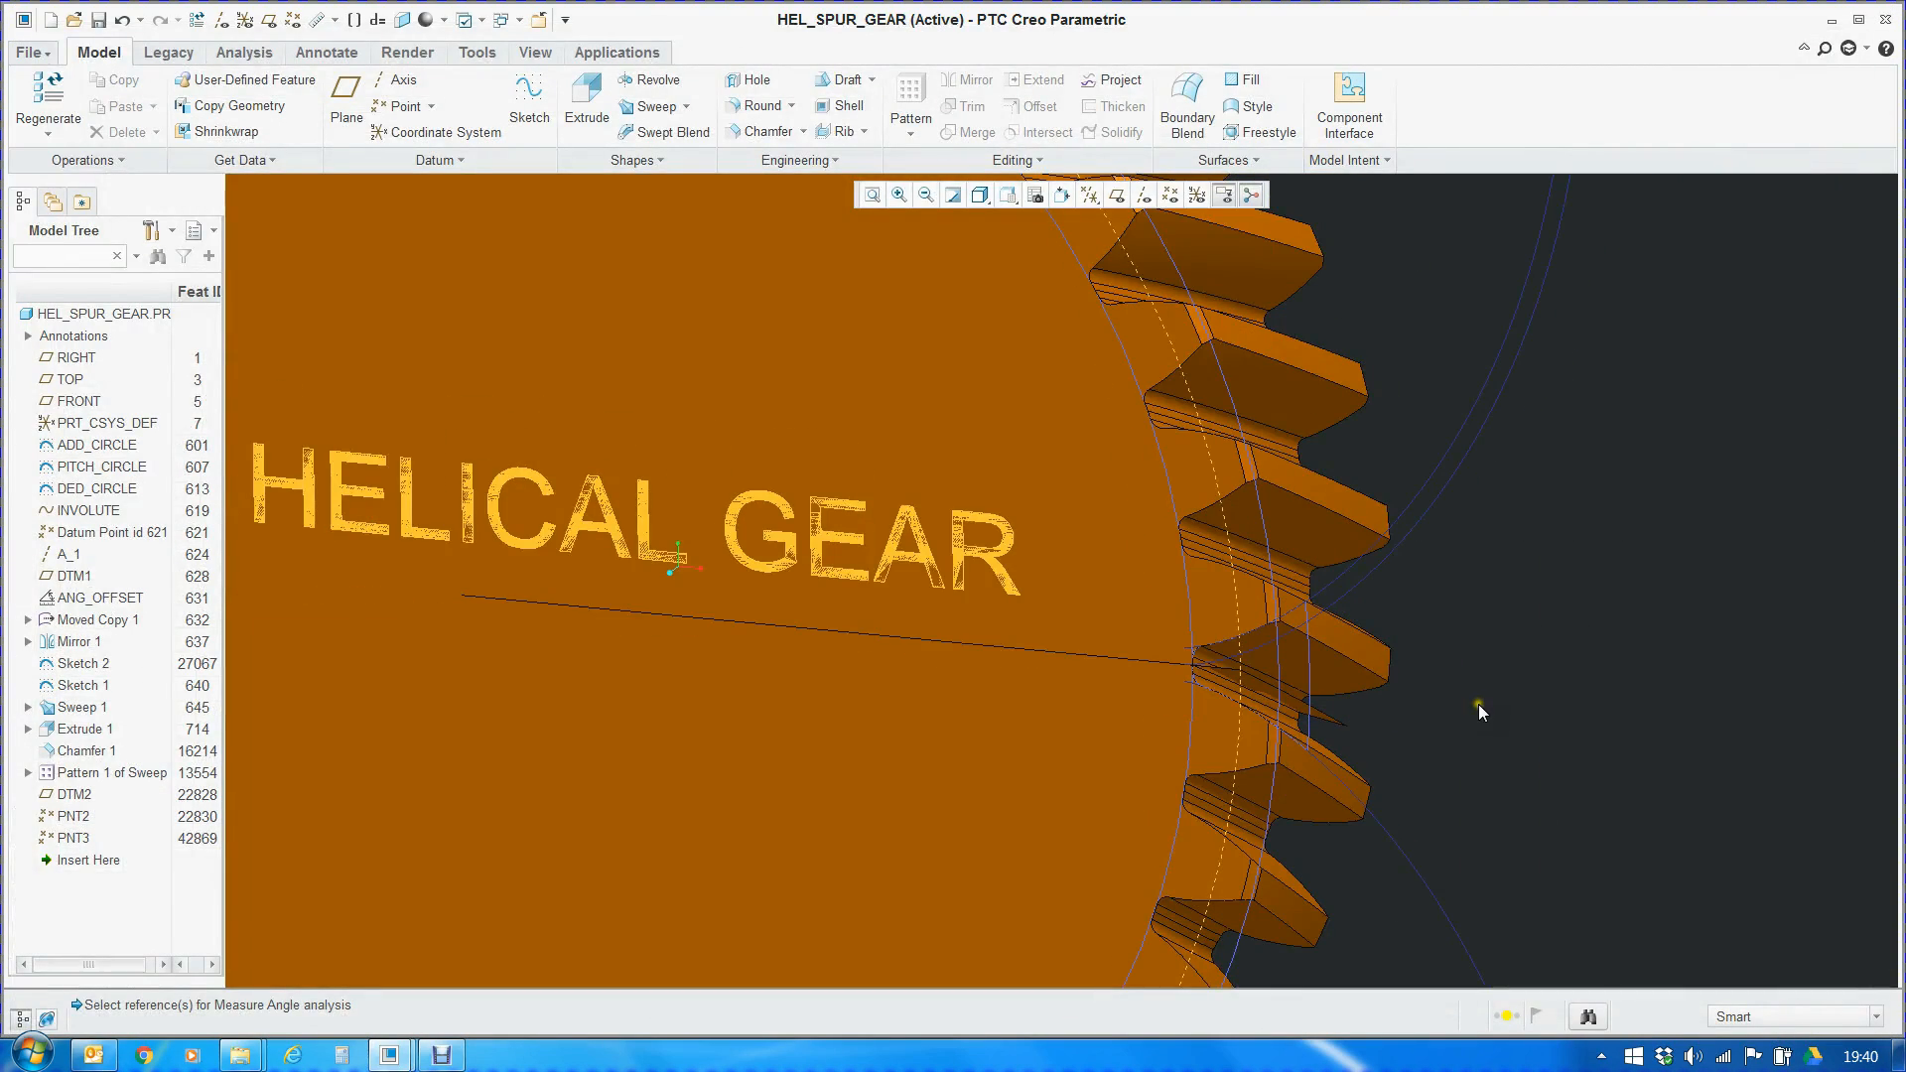
Orient the gear to the saved LEFT view, examine the tooth slant up close, and inspect the whole gear at an angle
{"action": "left_click", "coordinate": [1013, 196]}
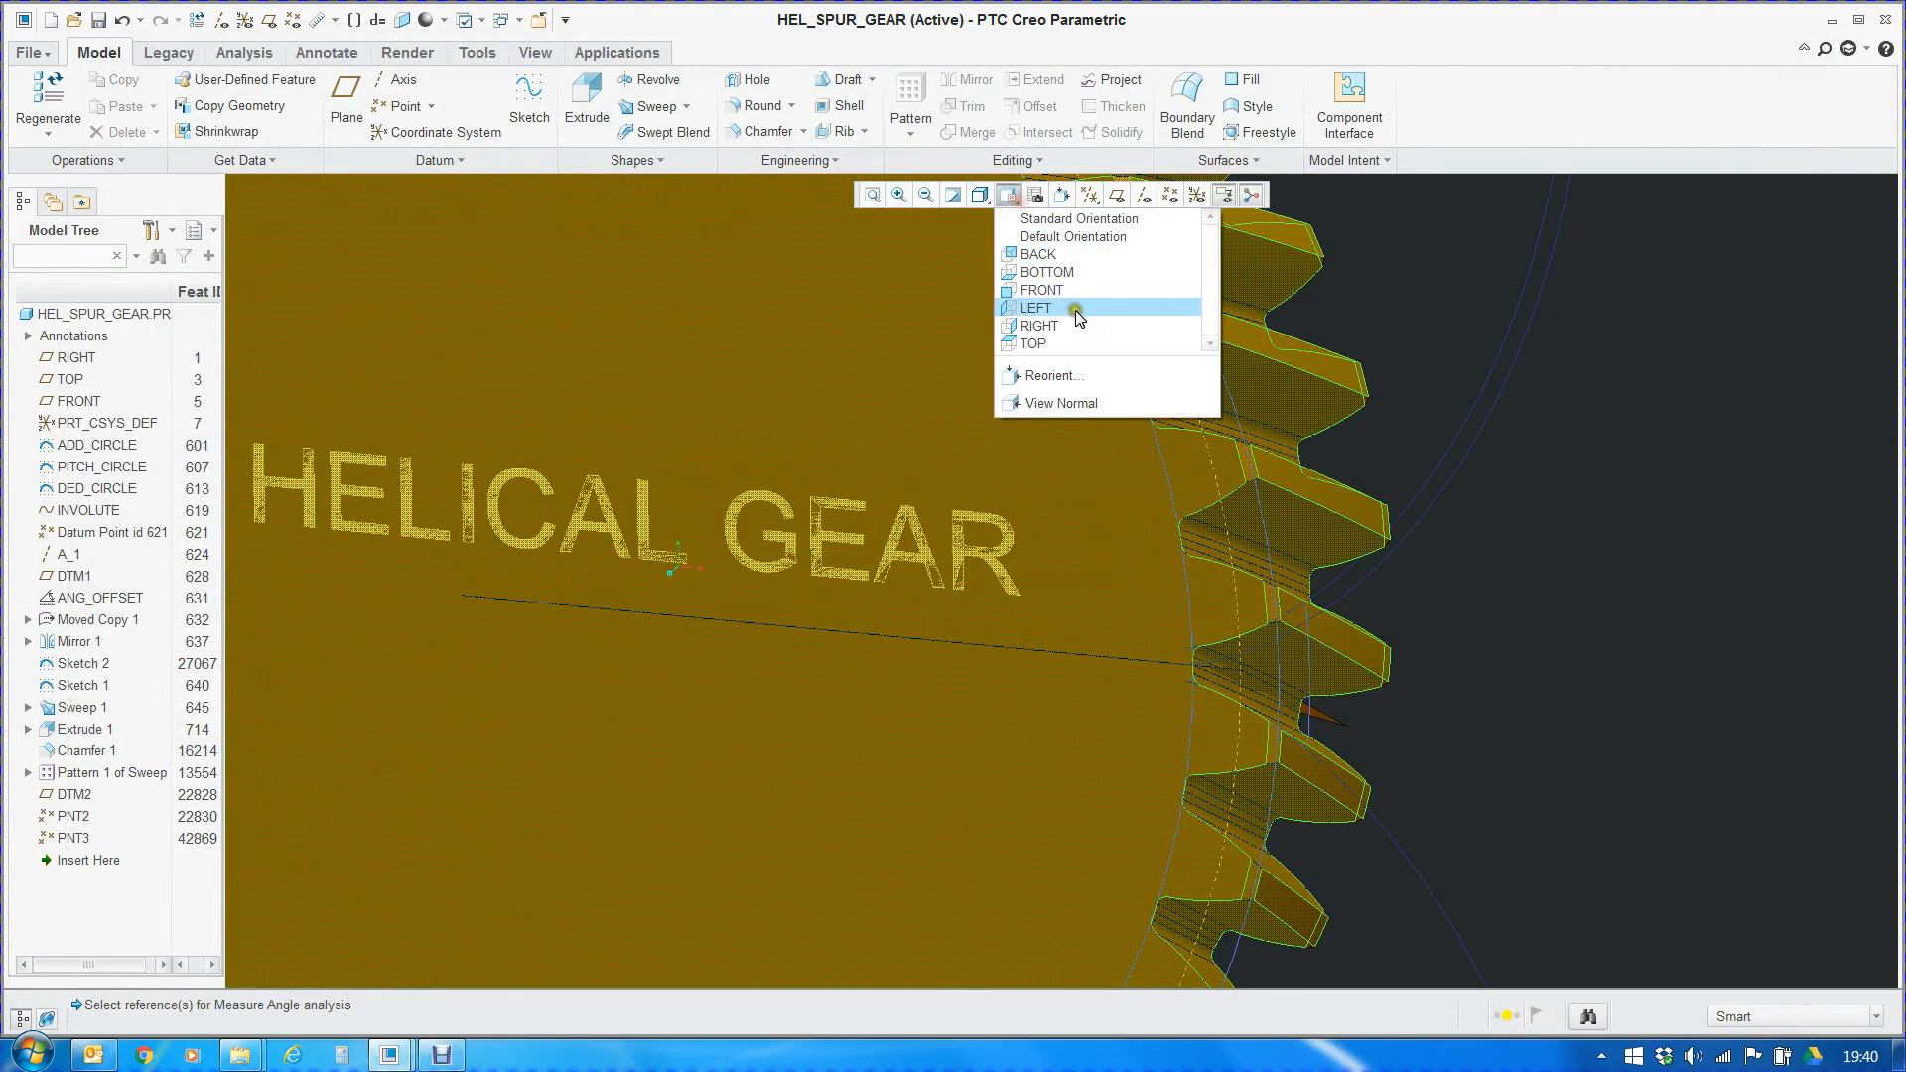
{"action": "left_click", "coordinate": [1035, 308]}
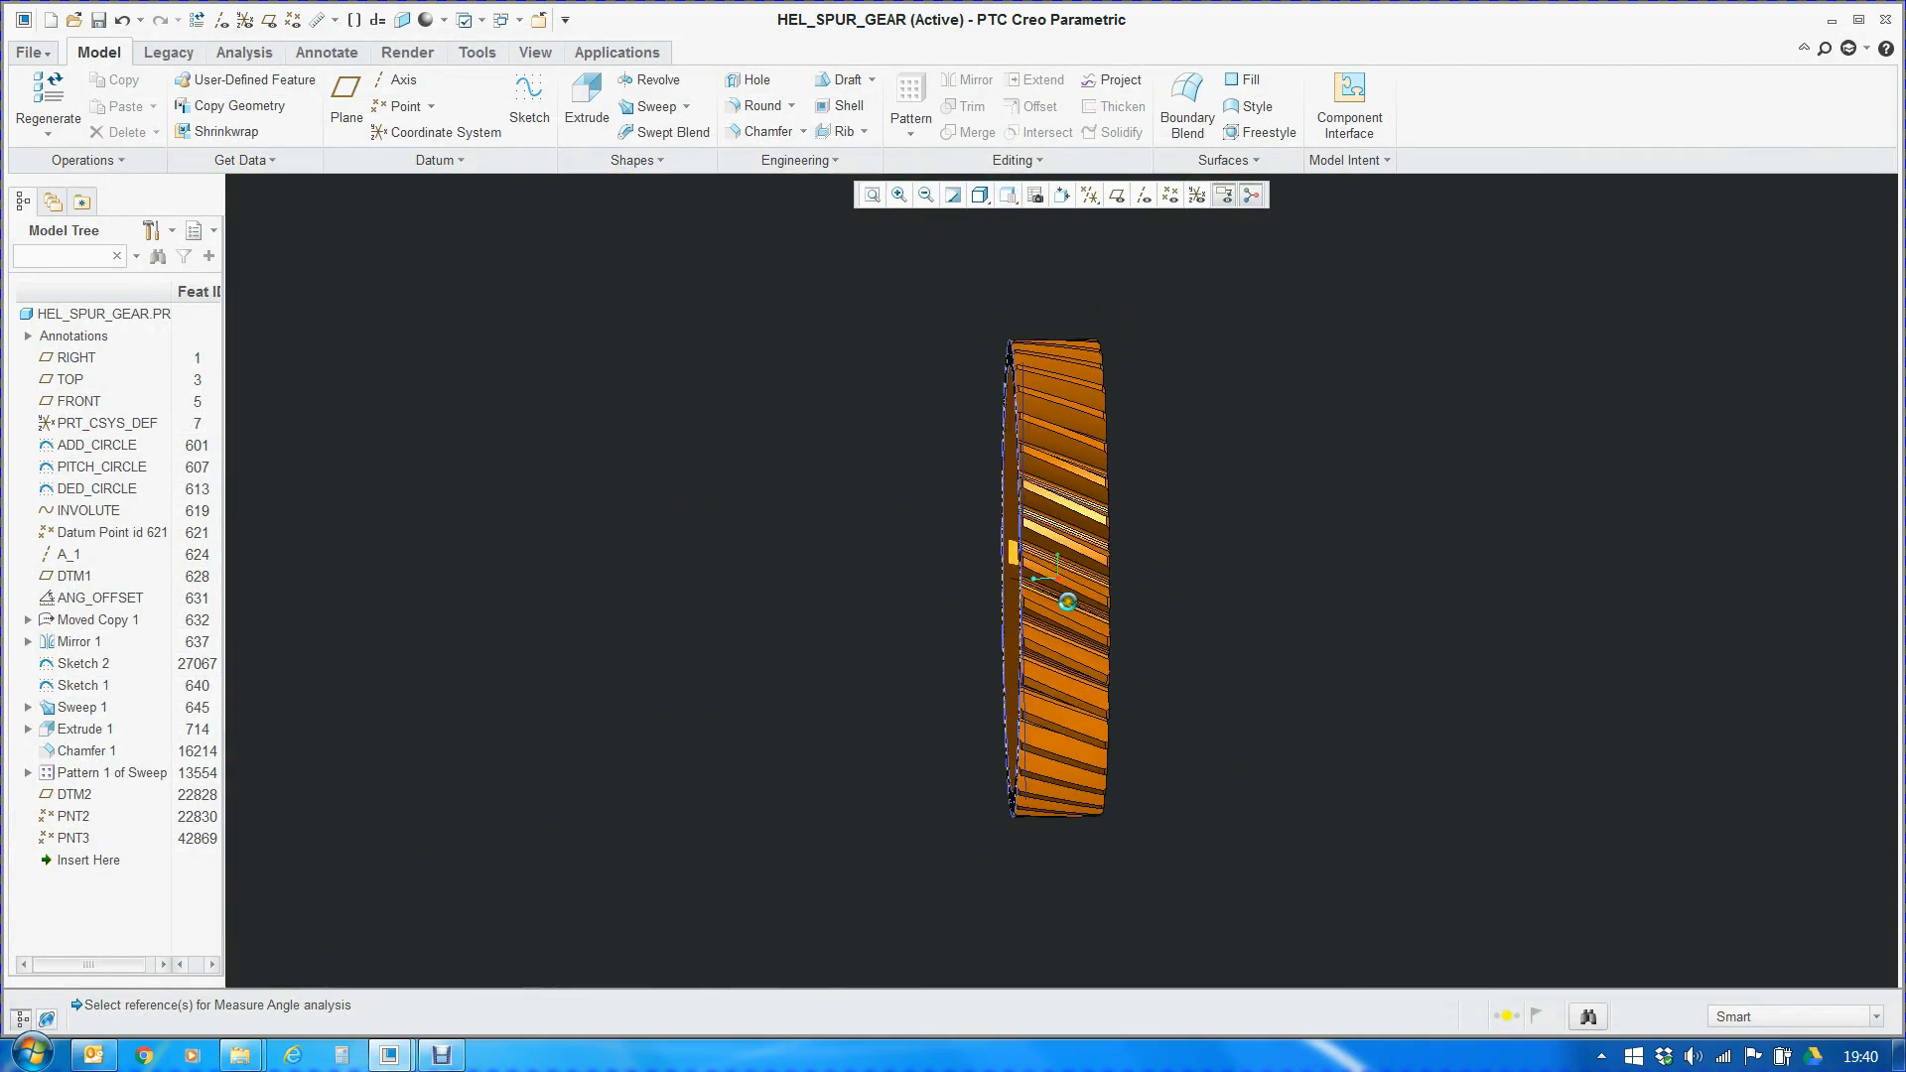
{"action": "scroll", "coordinate": [1044, 587], "scroll_direction": "down", "scroll_amount": 5}
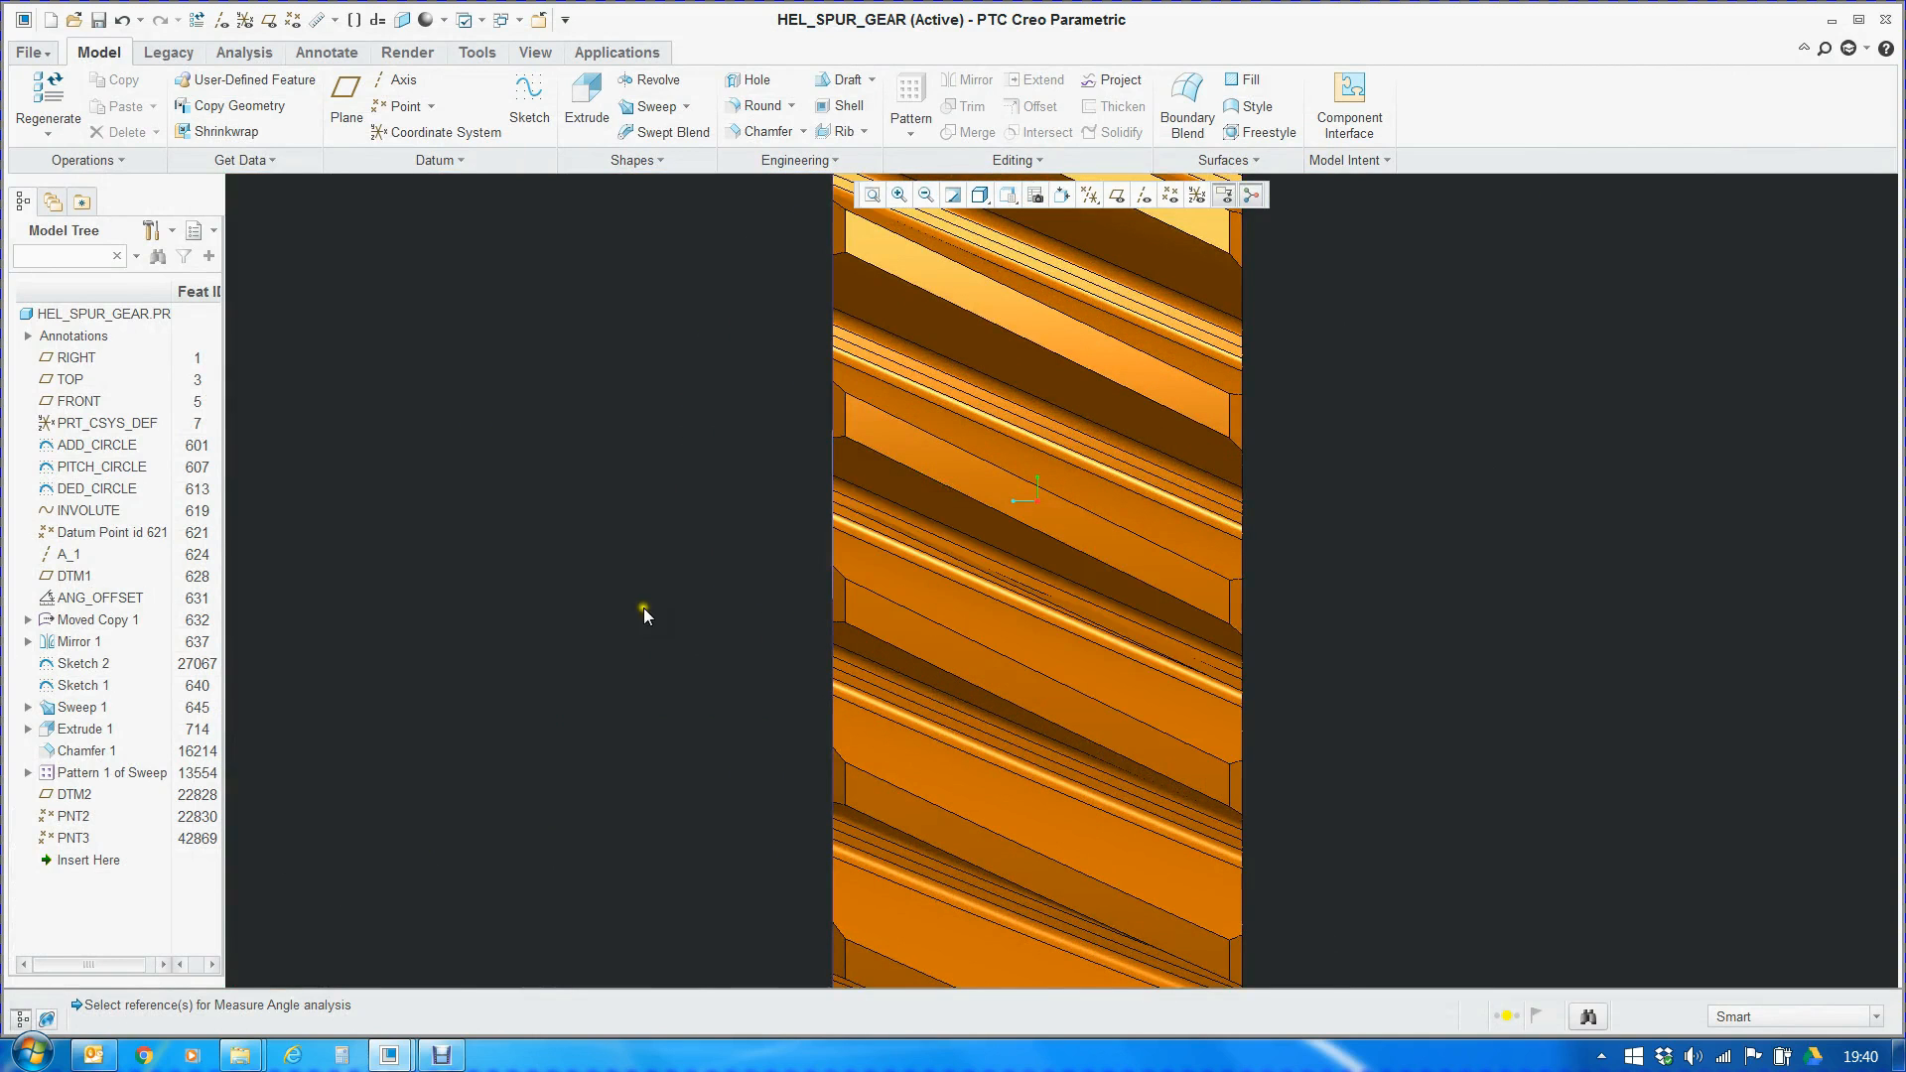
{"action": "scroll", "coordinate": [804, 749], "scroll_direction": "up", "scroll_amount": 8}
{"action": "middle_click_drag", "start_coordinate": [804, 749], "coordinate": [1089, 773]}
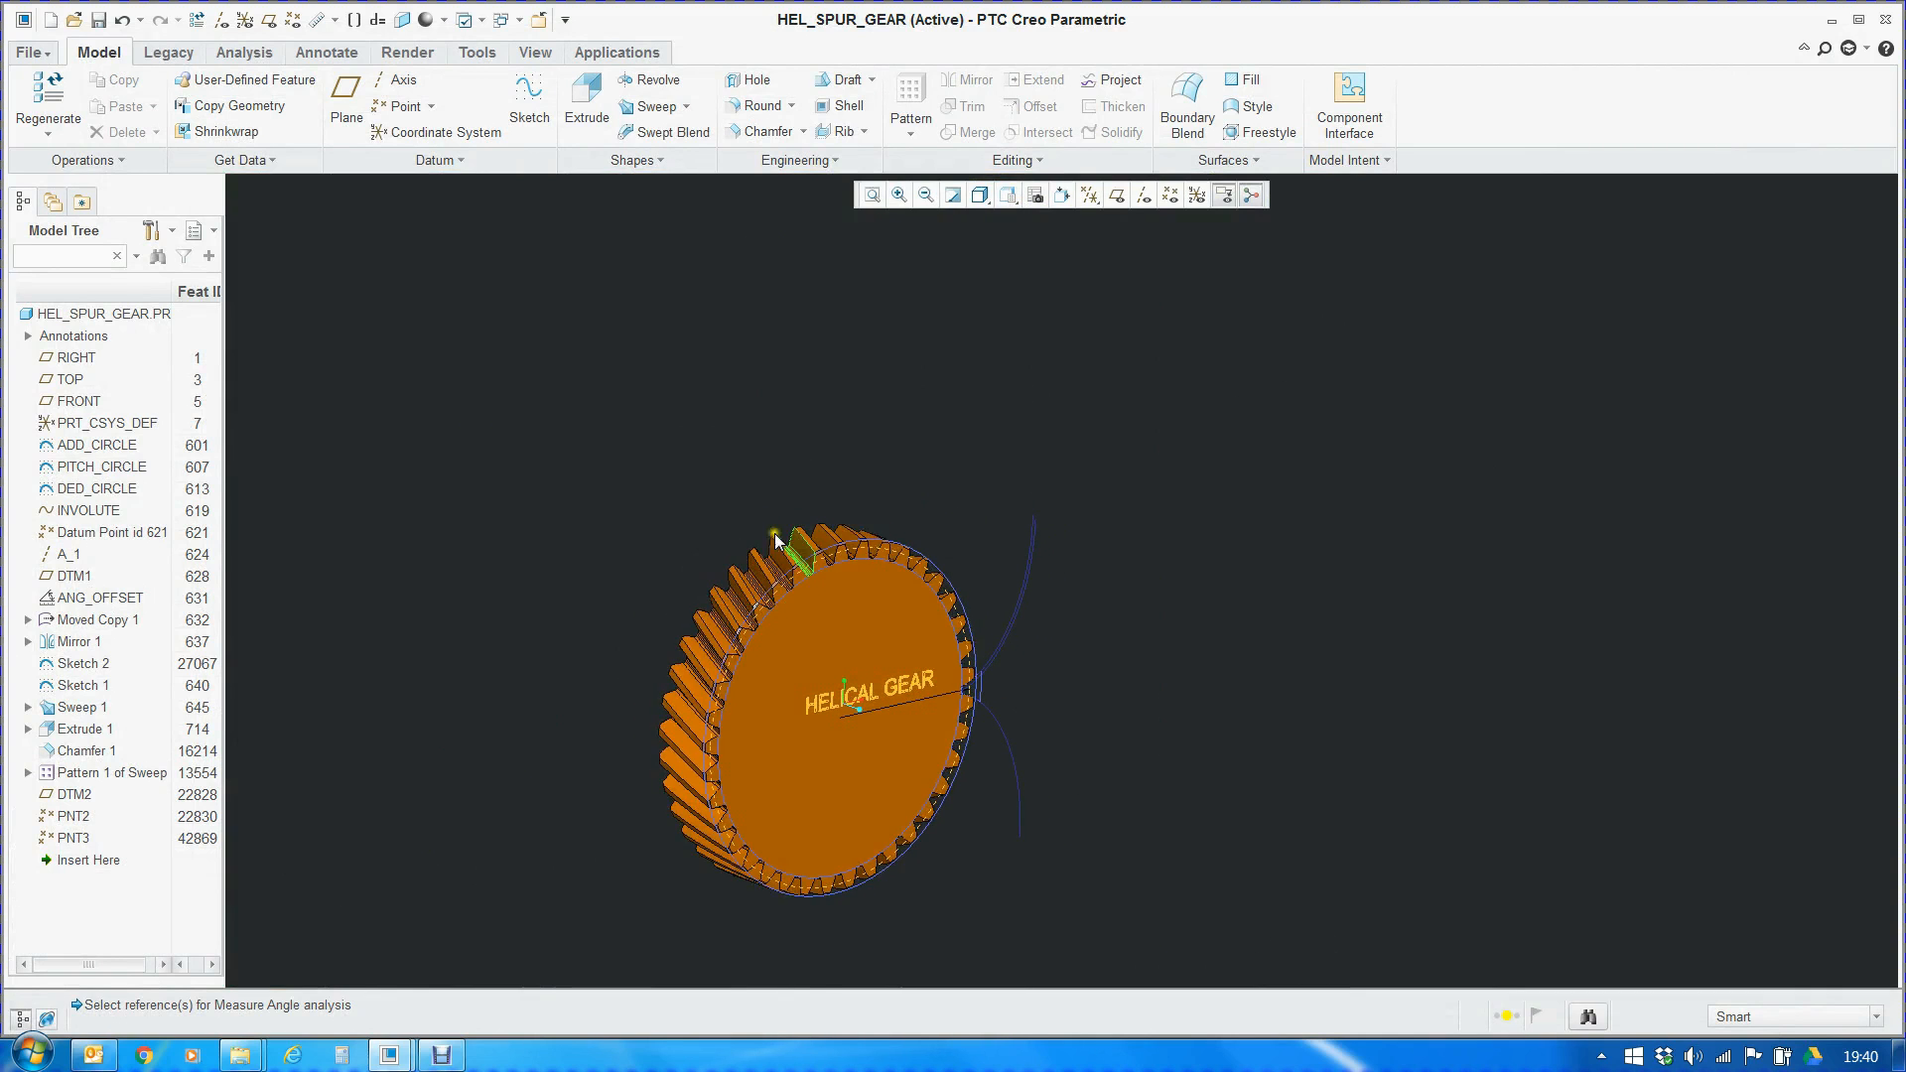
{"action": "scroll", "coordinate": [775, 536], "scroll_direction": "down", "scroll_amount": 3}
{"action": "scroll", "coordinate": [1303, 486], "scroll_direction": "up", "scroll_amount": 3}
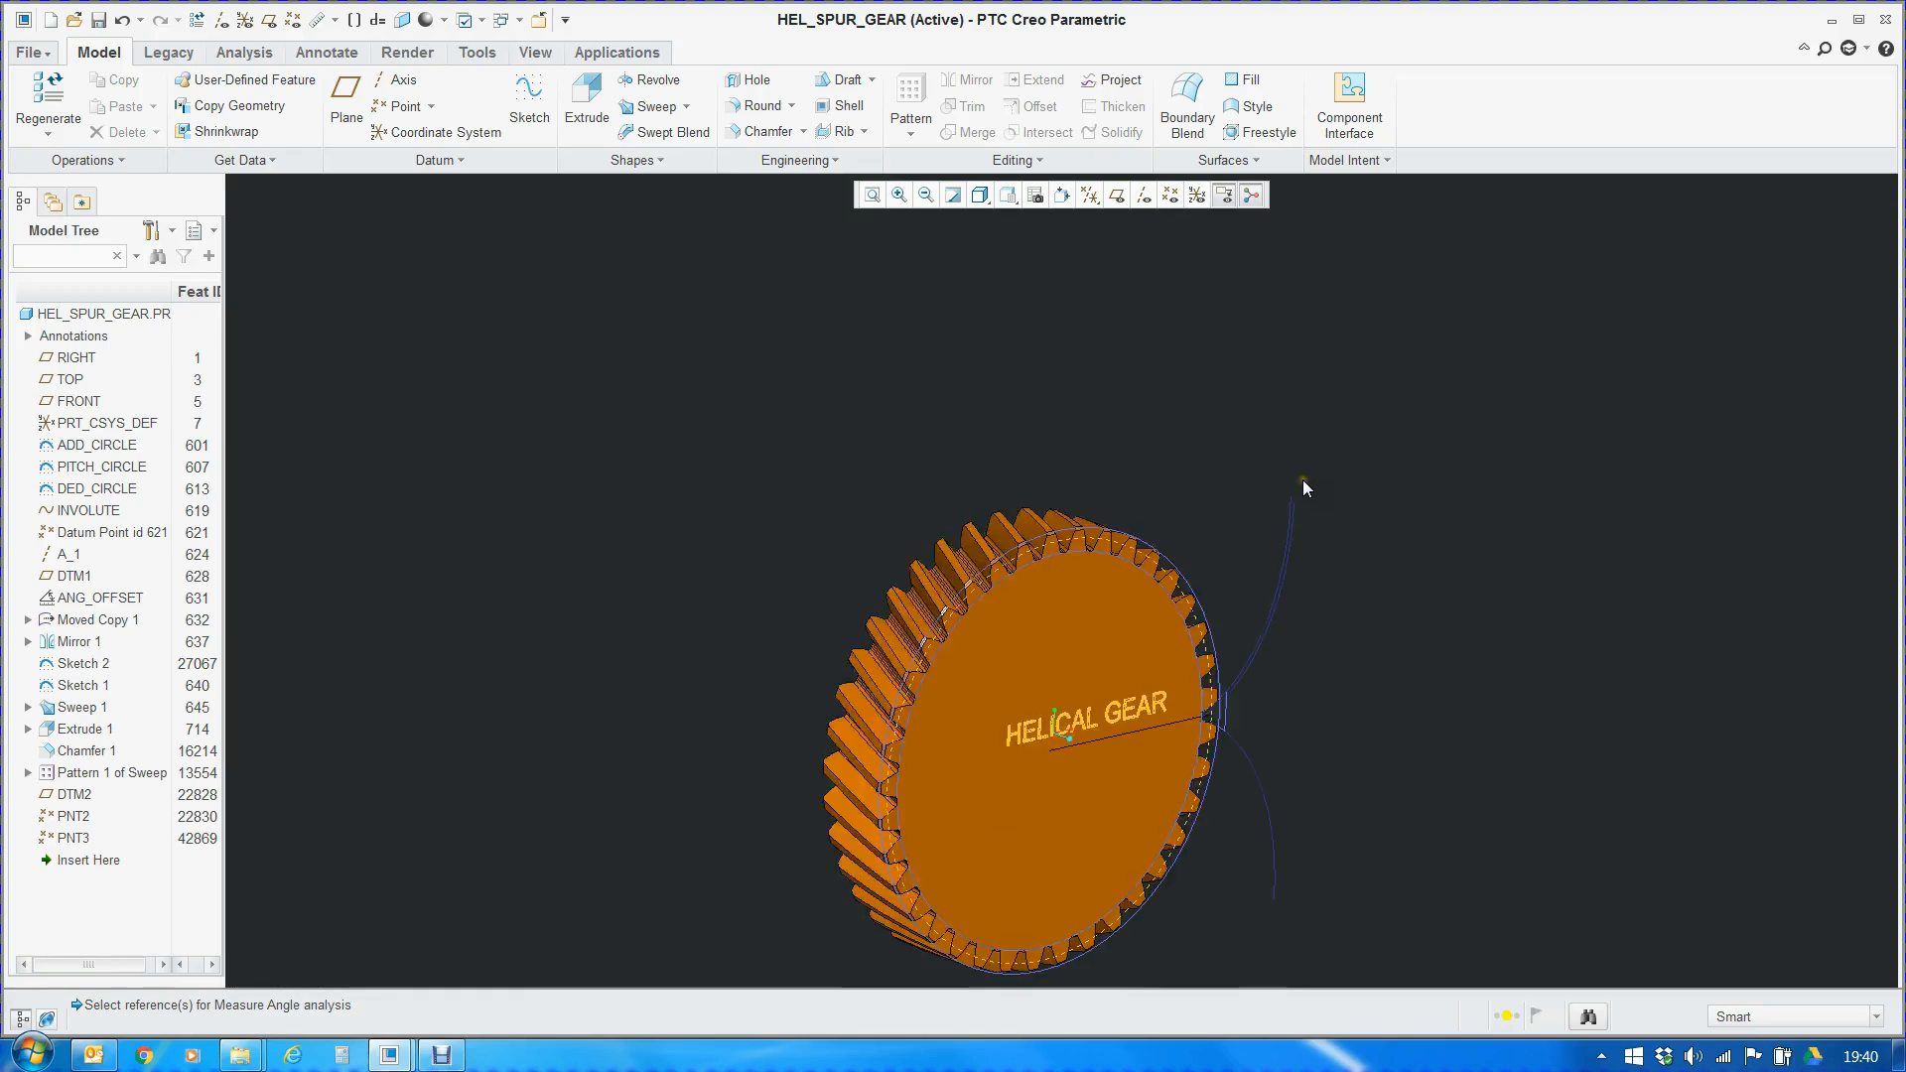